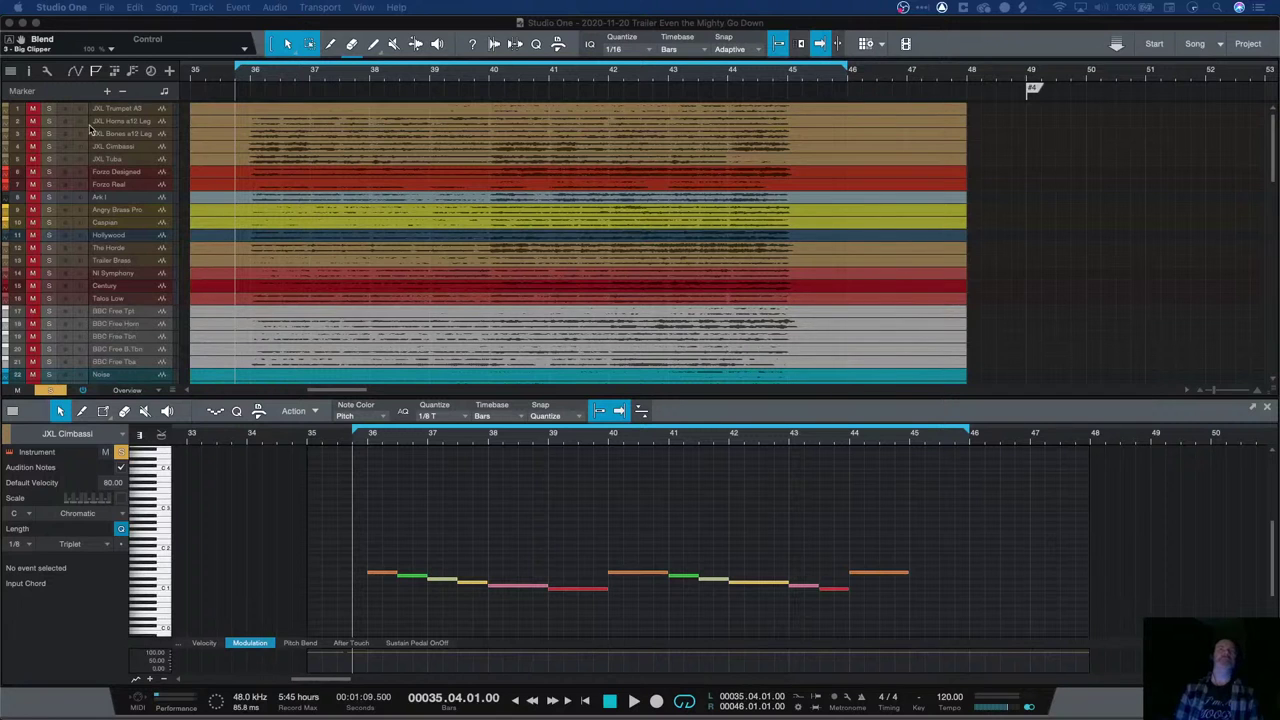
# Solo and select the Ark I audio track, close the instrument window, and audition the phrase from just before bar 36
pyautogui.press('F11')
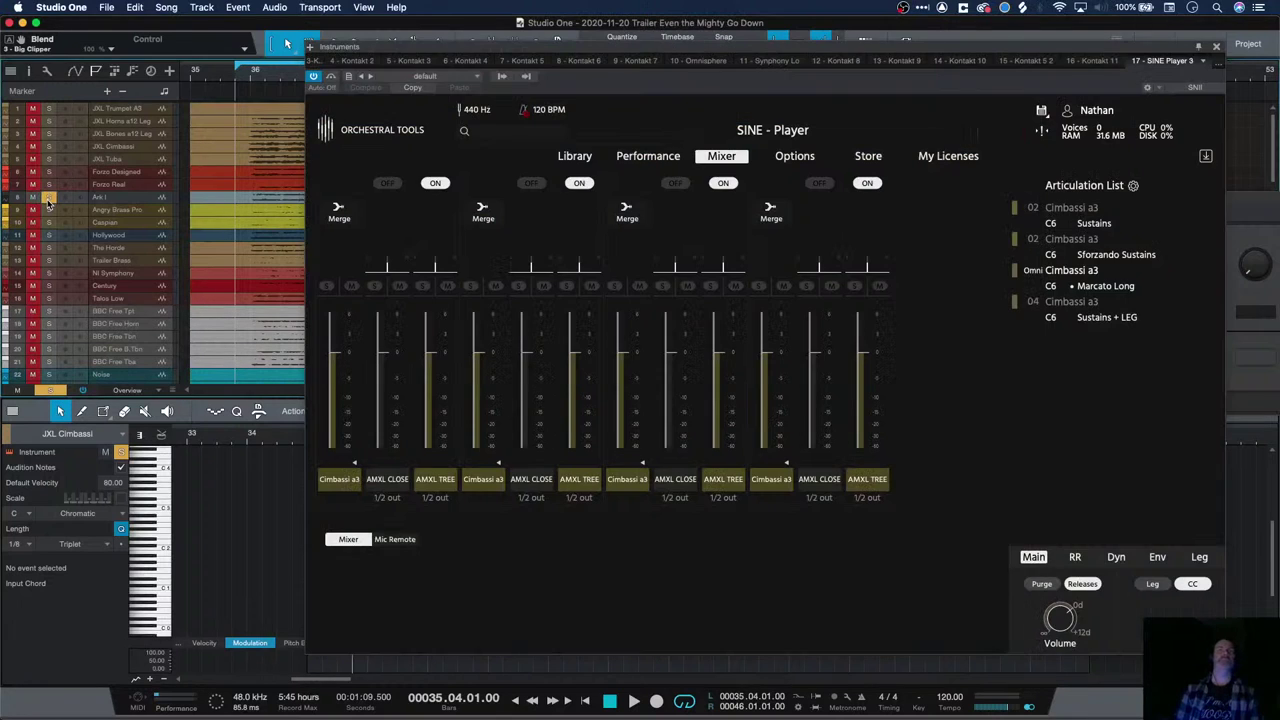
pyautogui.click(47, 200)
pyautogui.click(98, 199)
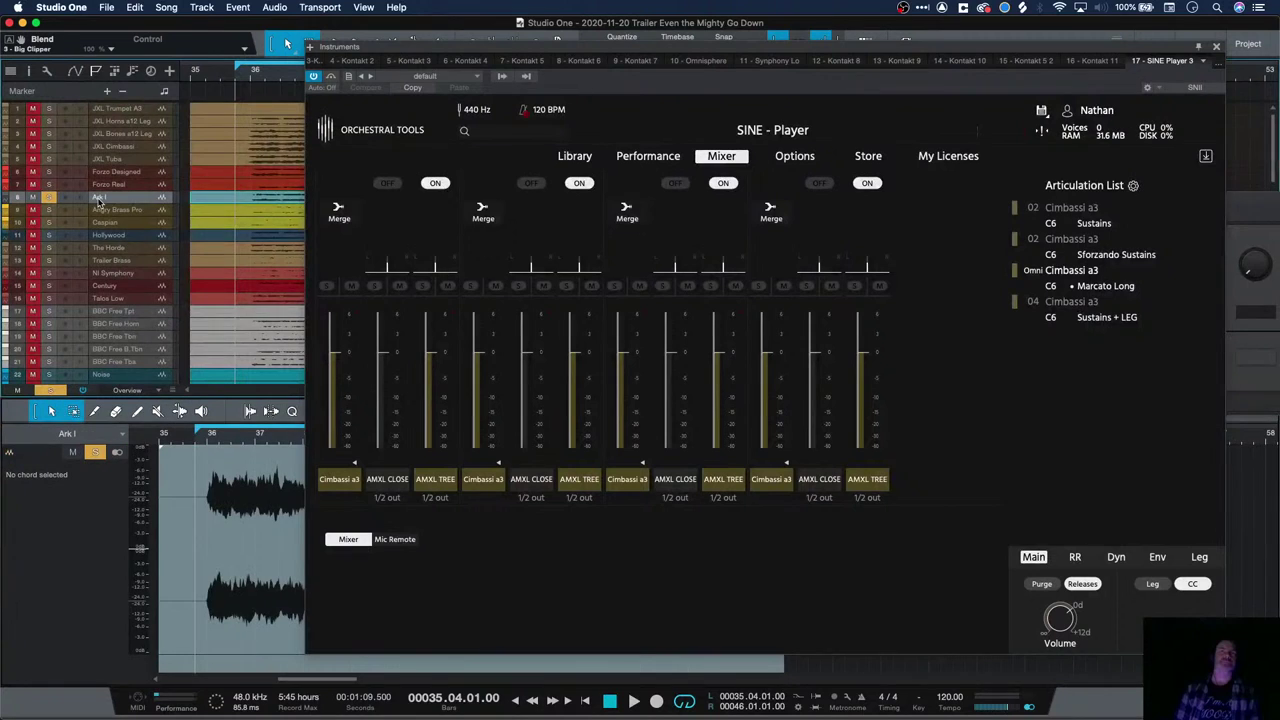
pyautogui.click(1219, 47)
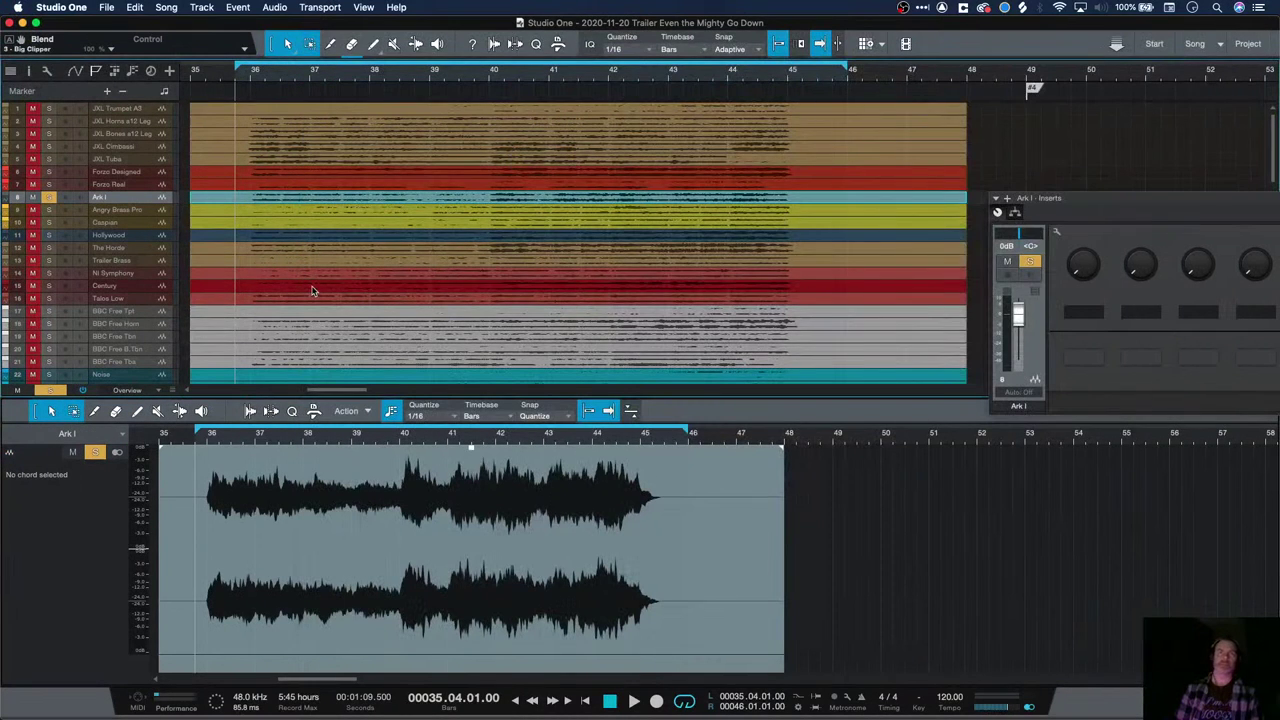
pyautogui.press('space')
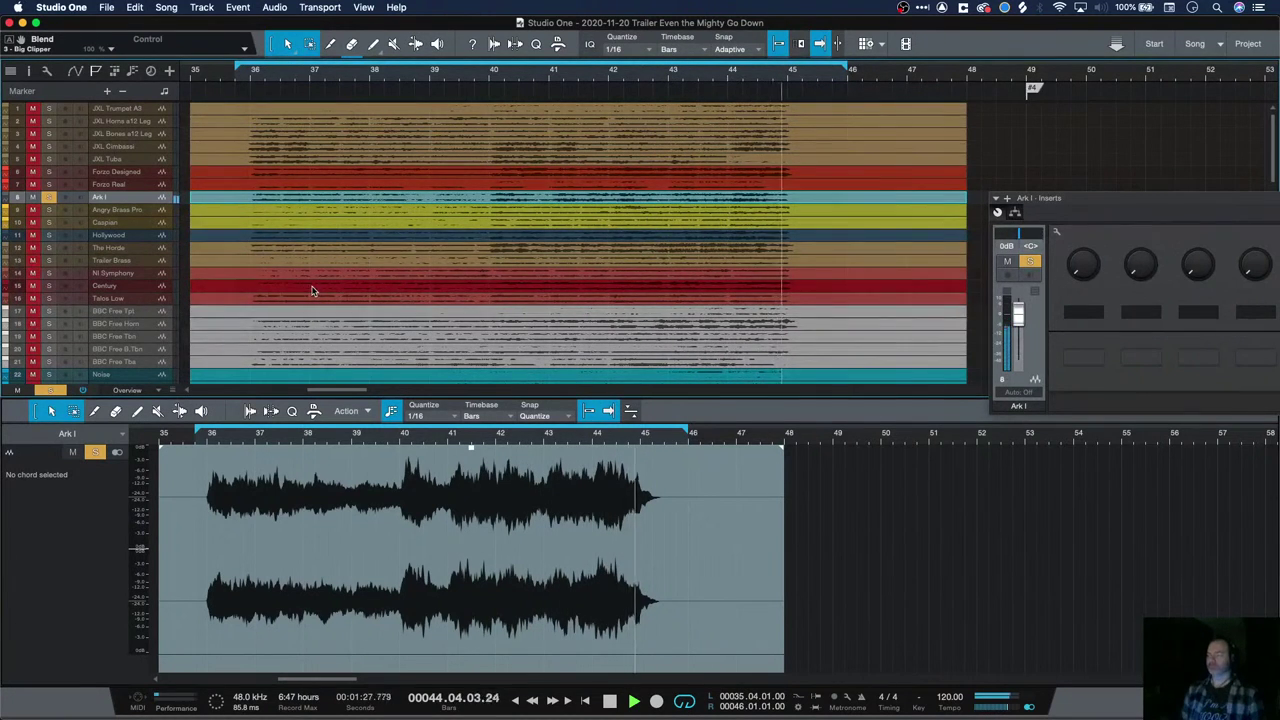
pyautogui.press('space')
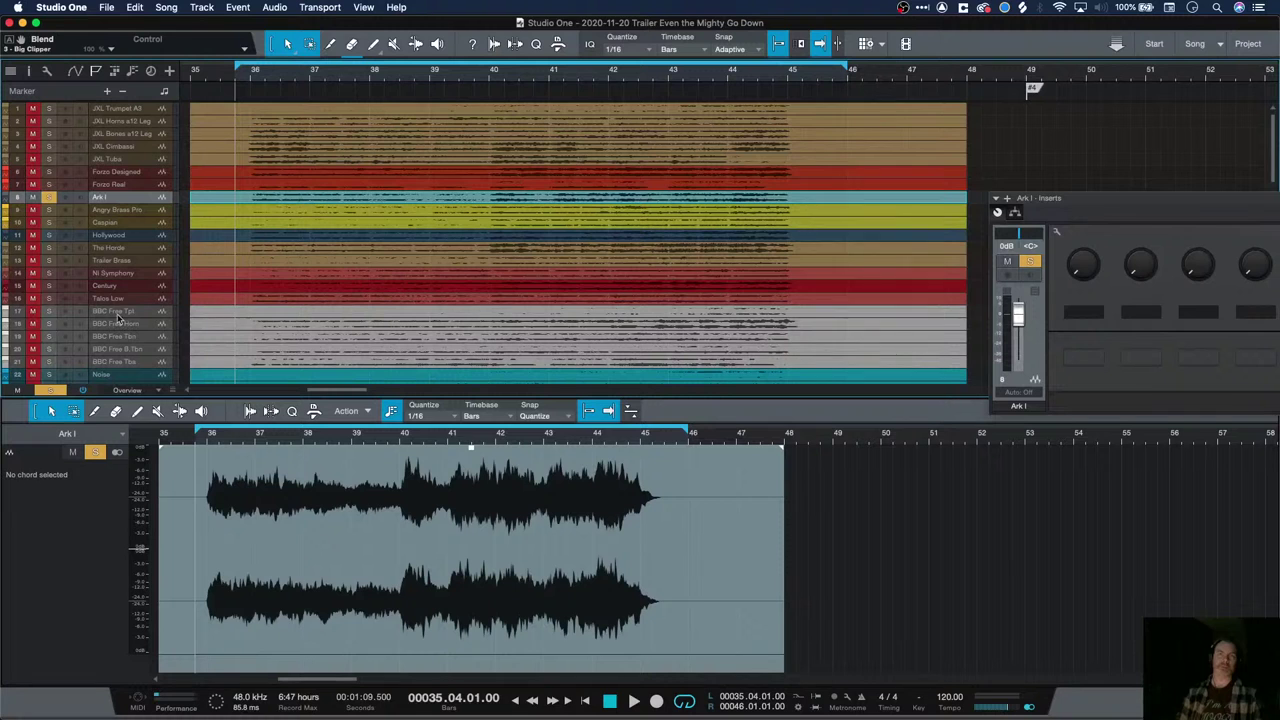
# Solo the Talos Low audio track, show its instrument track's notes in the editor, and audition the phrase
pyautogui.click(48, 299)
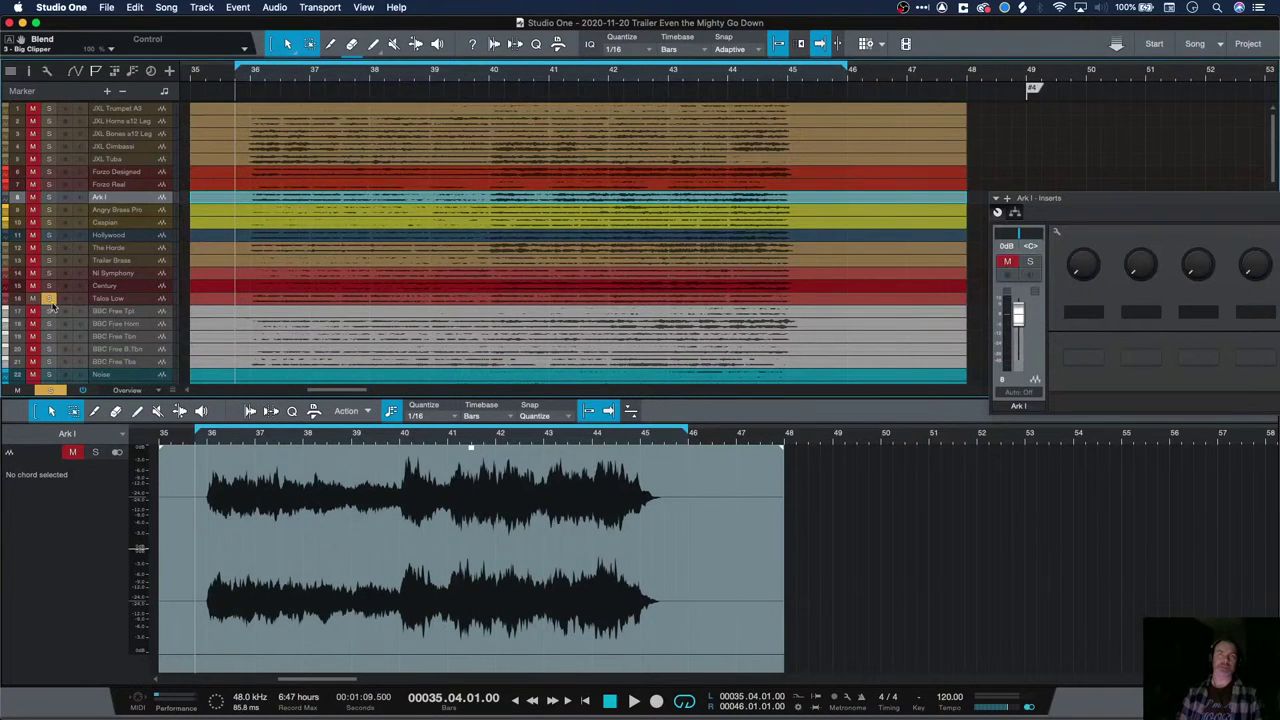
pyautogui.click(104, 301)
pyautogui.scroll(-5, 316, 322)
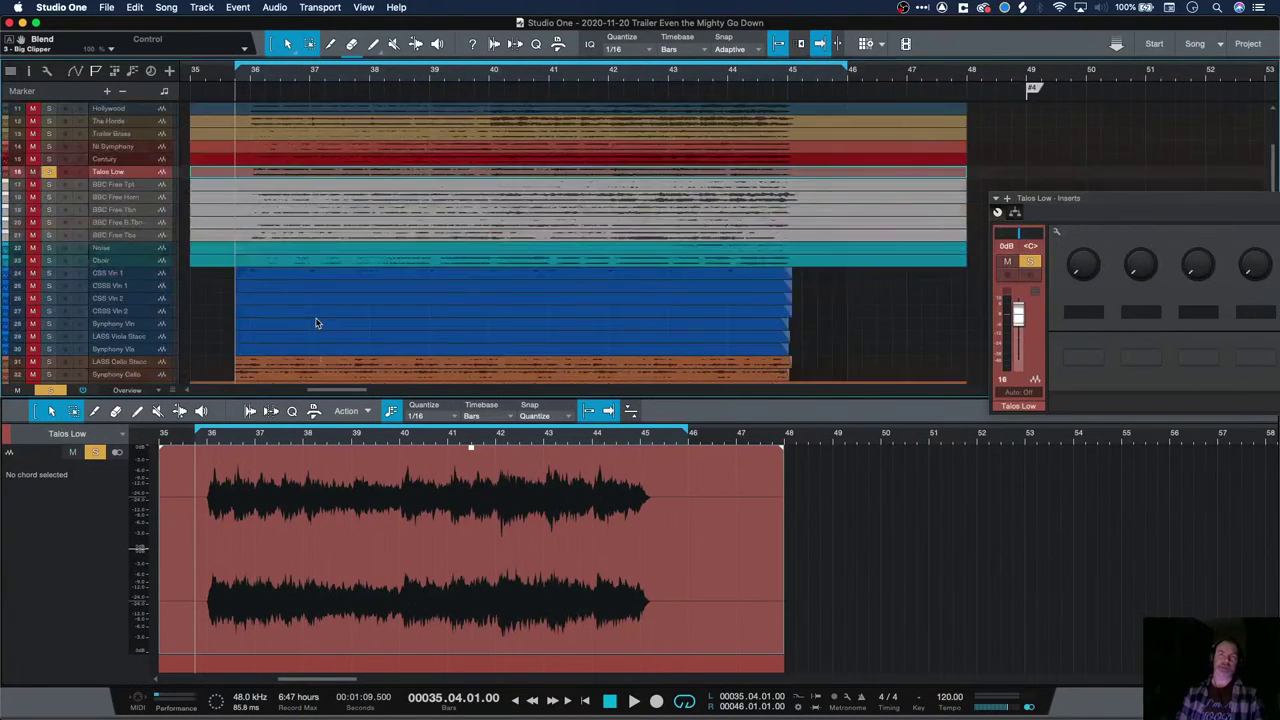
pyautogui.scroll(-20, 316, 322)
pyautogui.scroll(5, 316, 322)
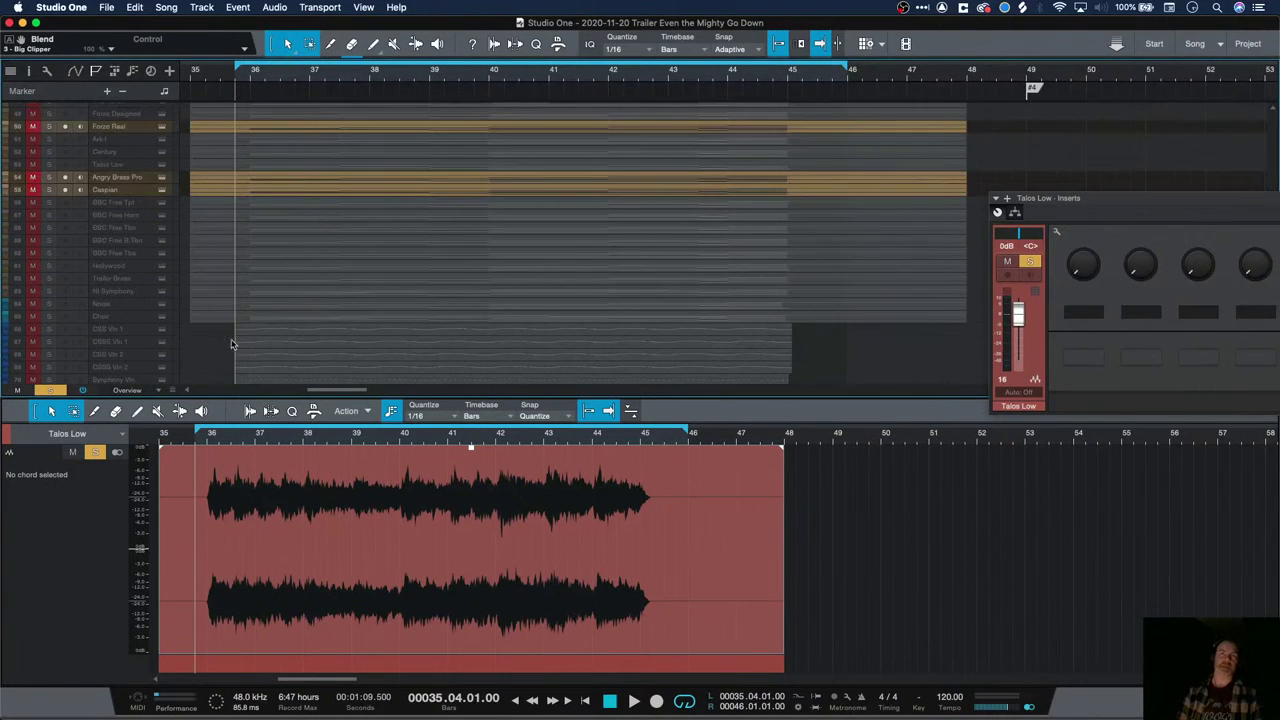
pyautogui.scroll(2, 229, 340)
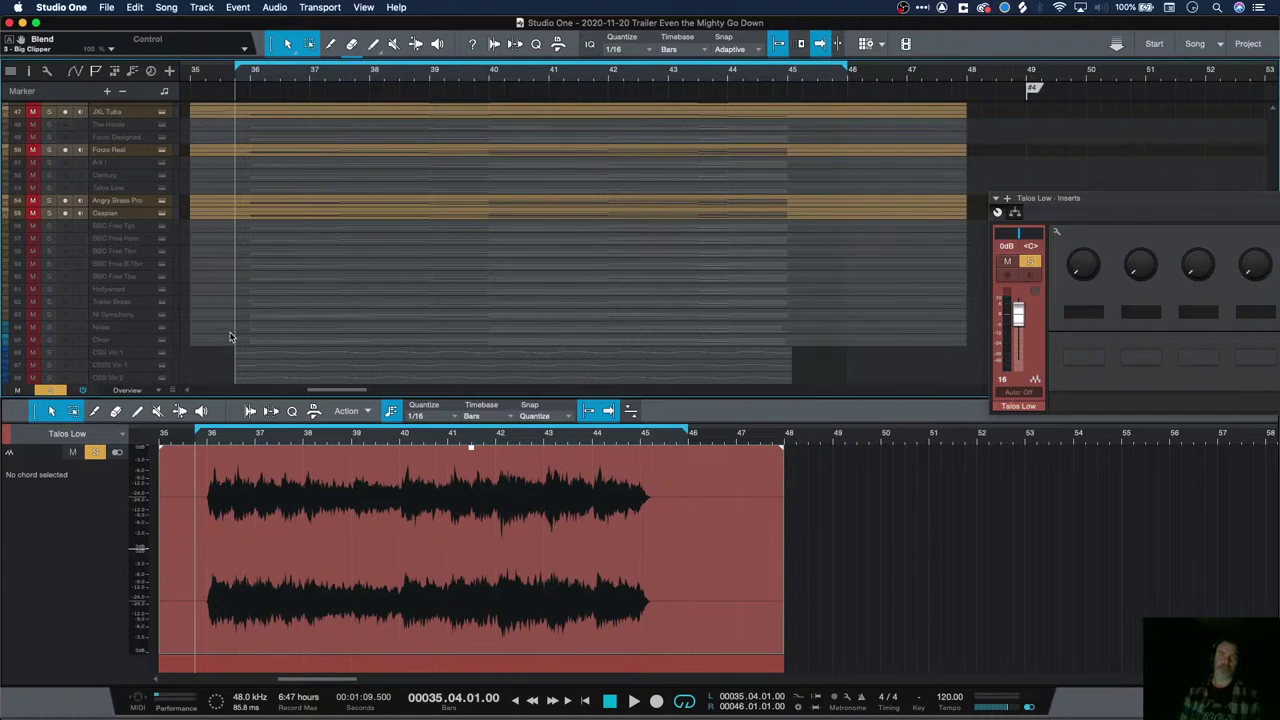
pyautogui.click(121, 190)
pyautogui.press('space')
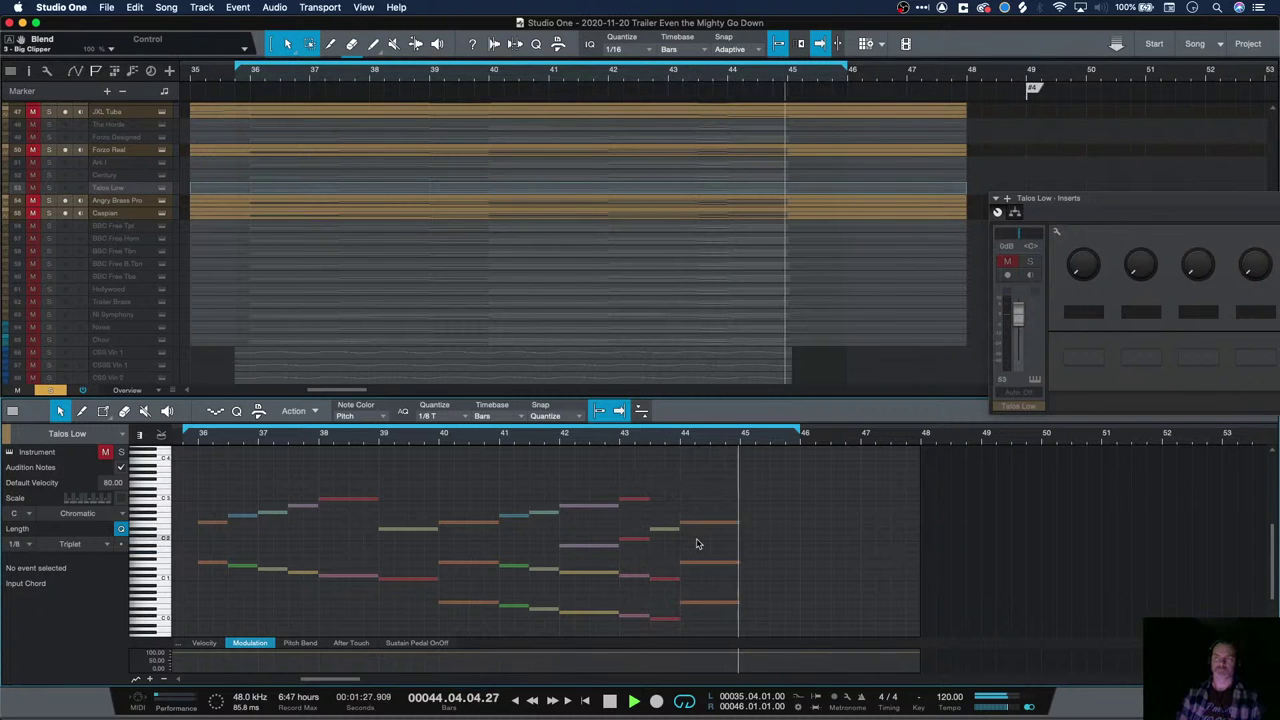
pyautogui.press('space')
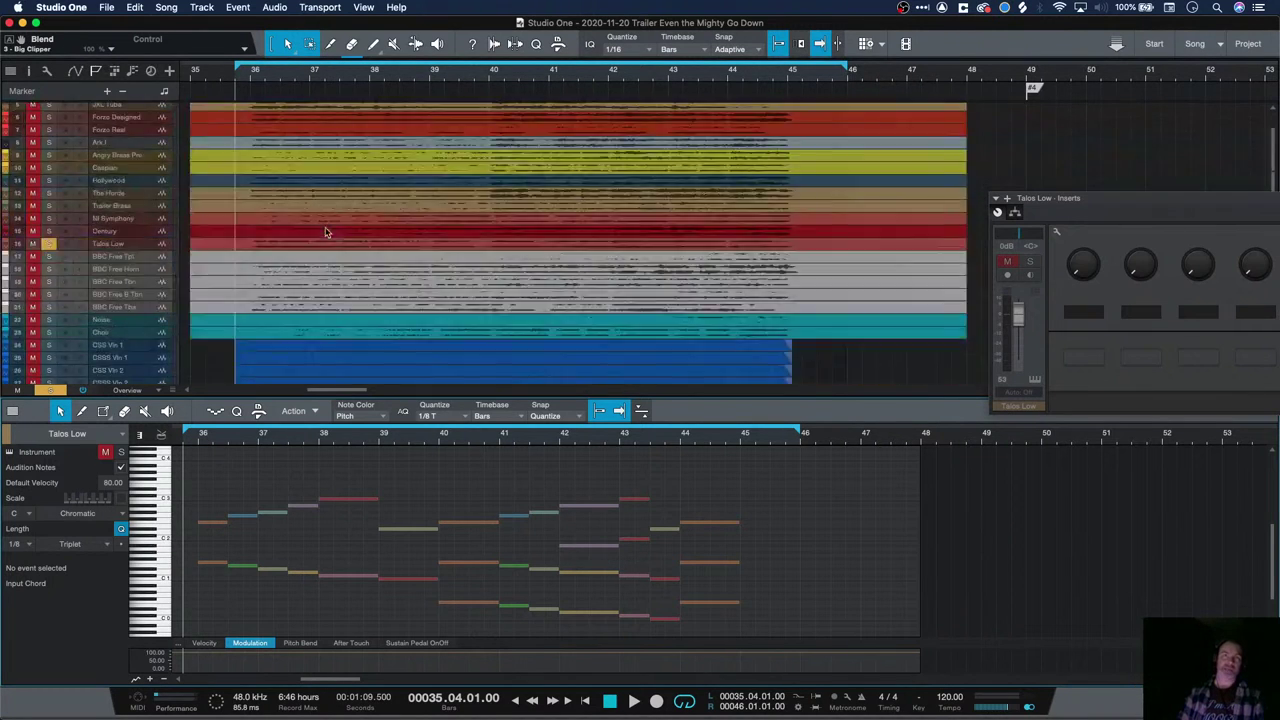
# Solo the Hollywood audio track and open the notes of the matching Hollywood instrument track in the editor
pyautogui.scroll(3, 325, 232)
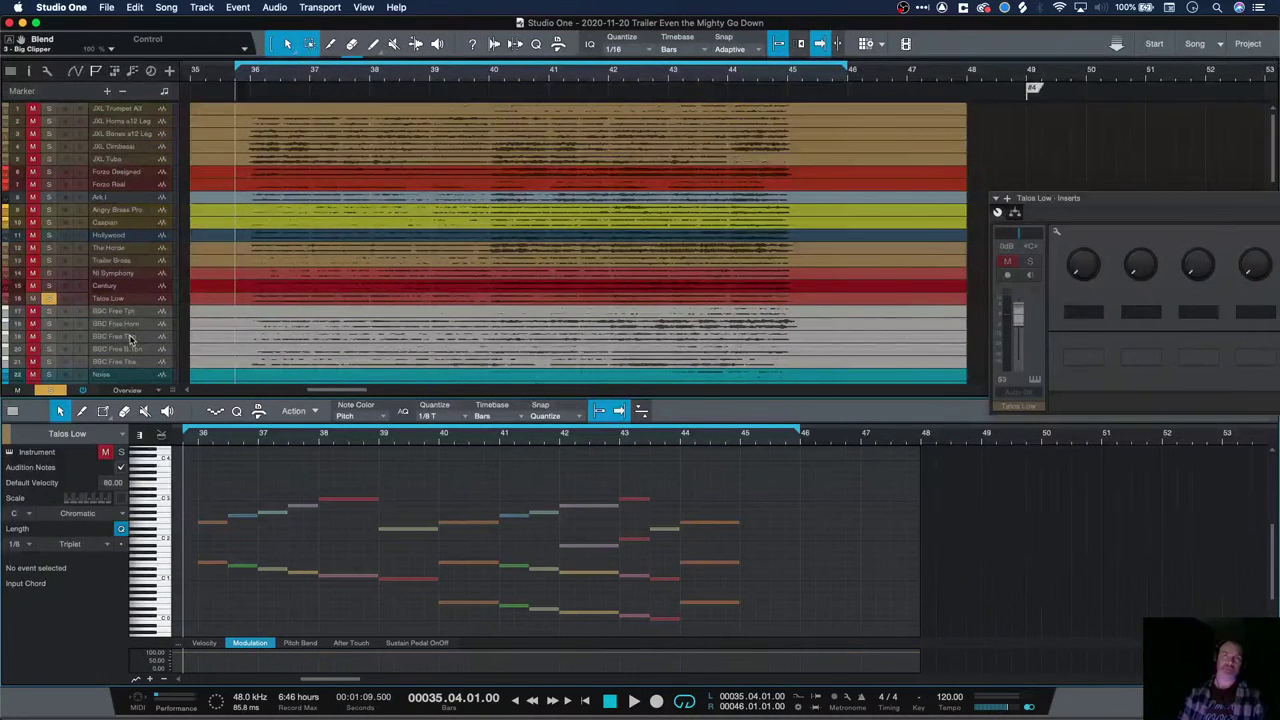
pyautogui.click(49, 235)
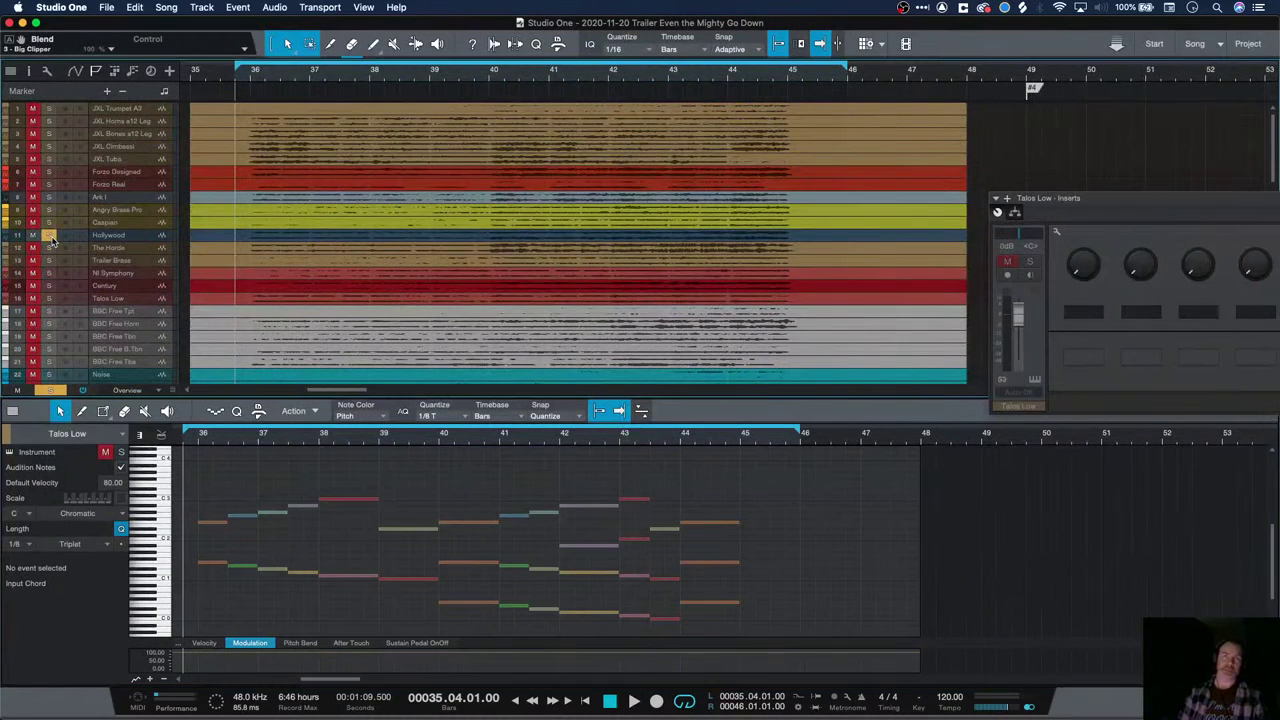
pyautogui.click(108, 236)
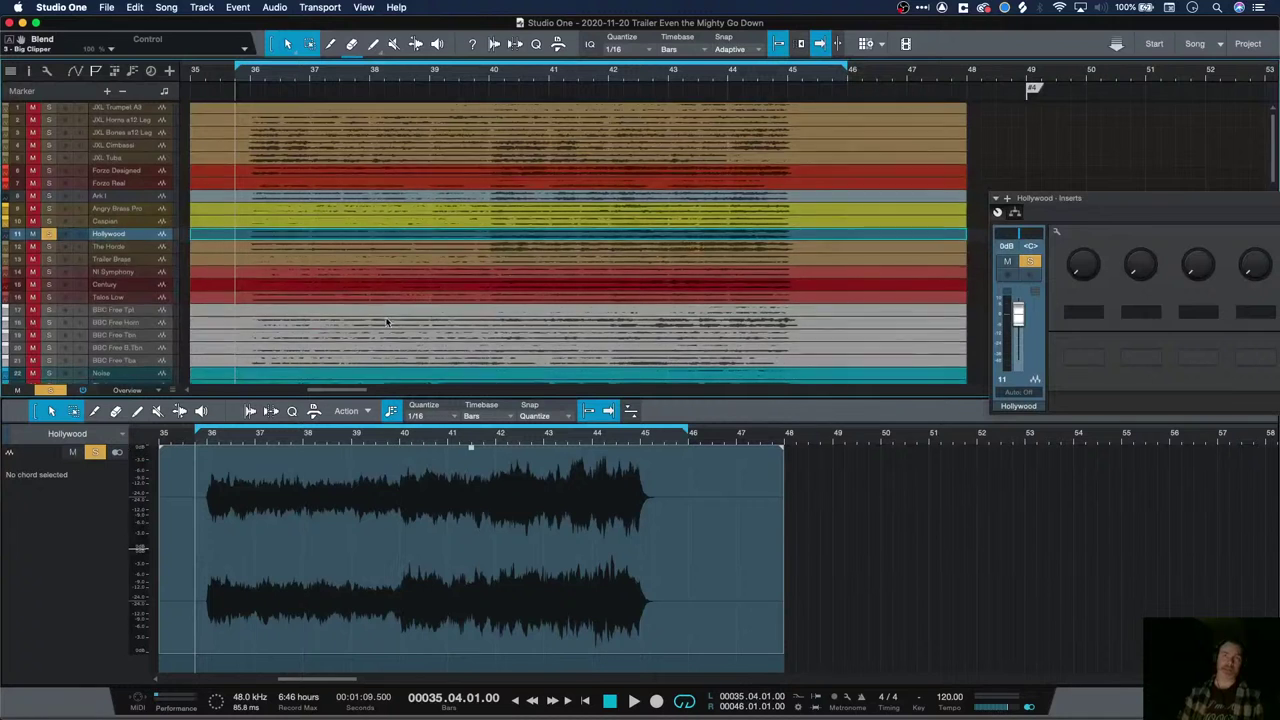
pyautogui.scroll(-15, 387, 321)
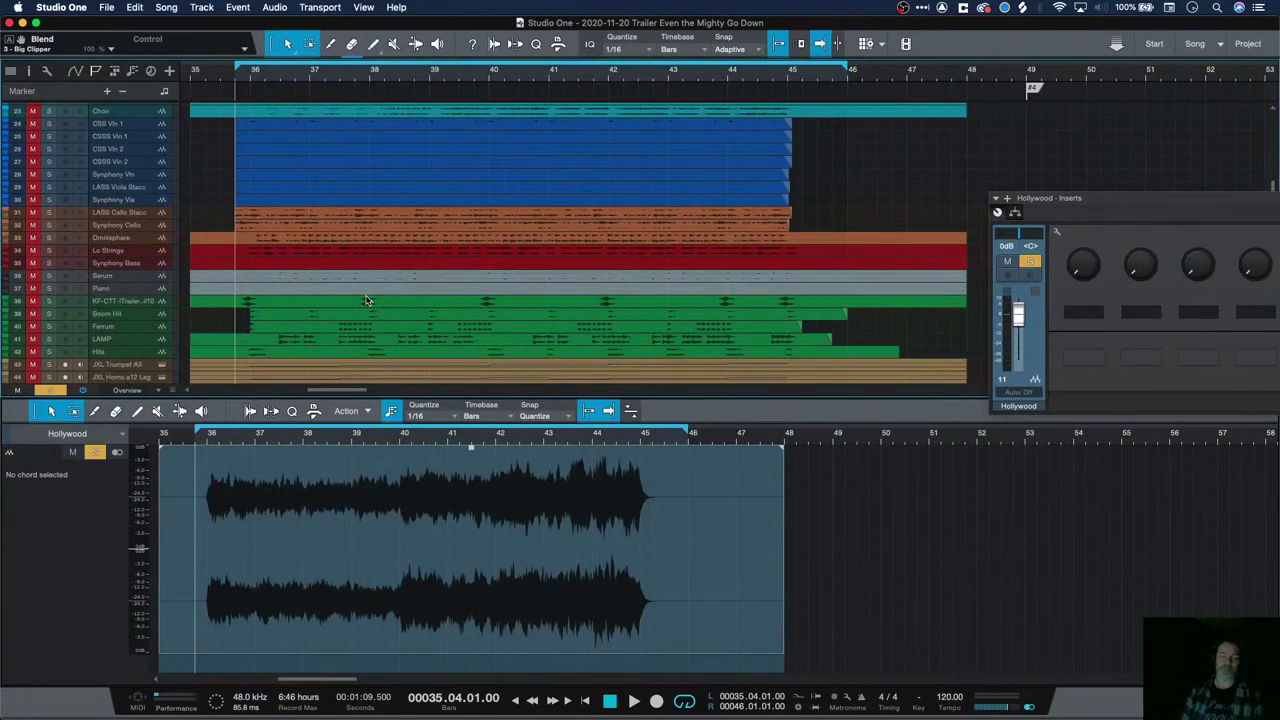
pyautogui.scroll(-2, 367, 300)
pyautogui.scroll(-7, 364, 298)
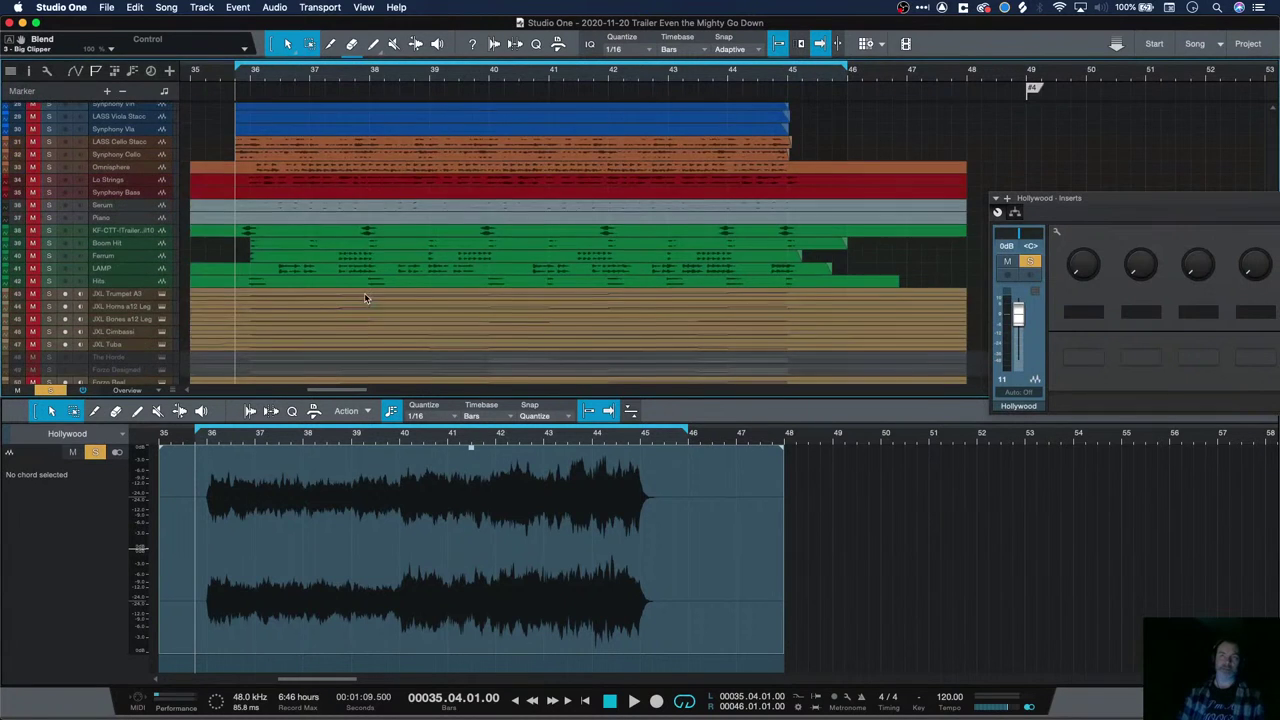
pyautogui.scroll(-4, 364, 298)
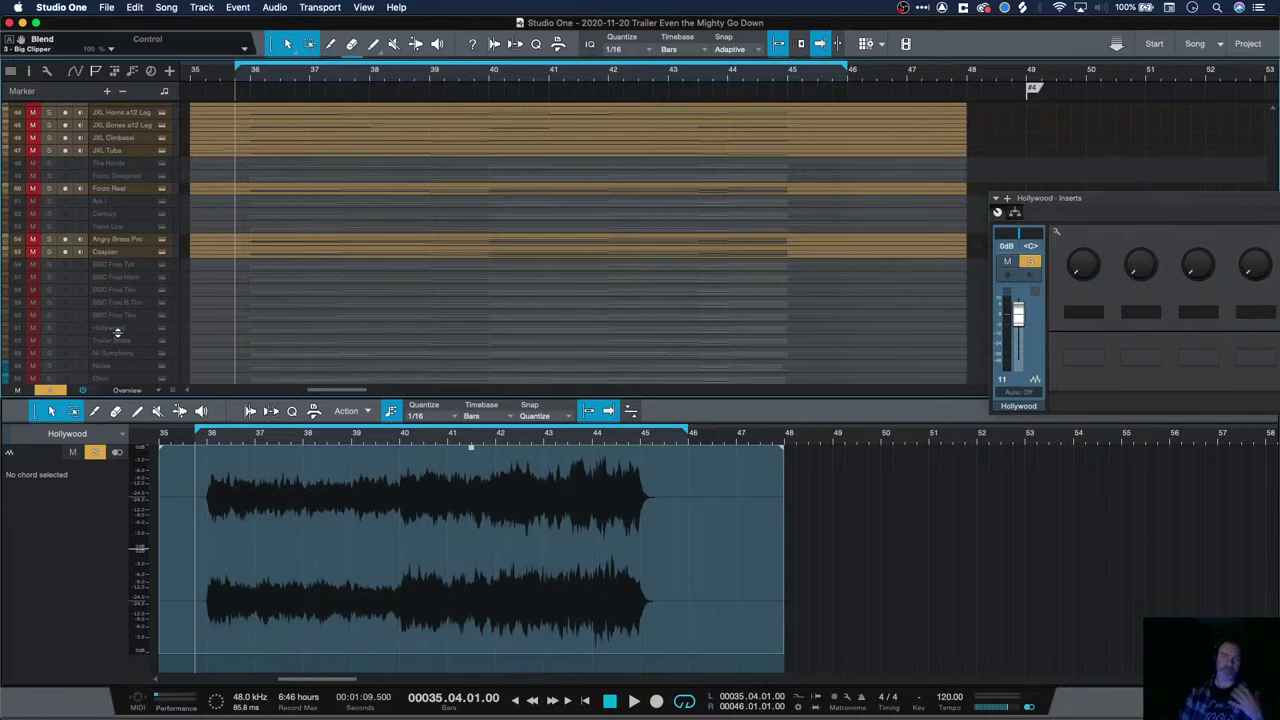
pyautogui.click(115, 329)
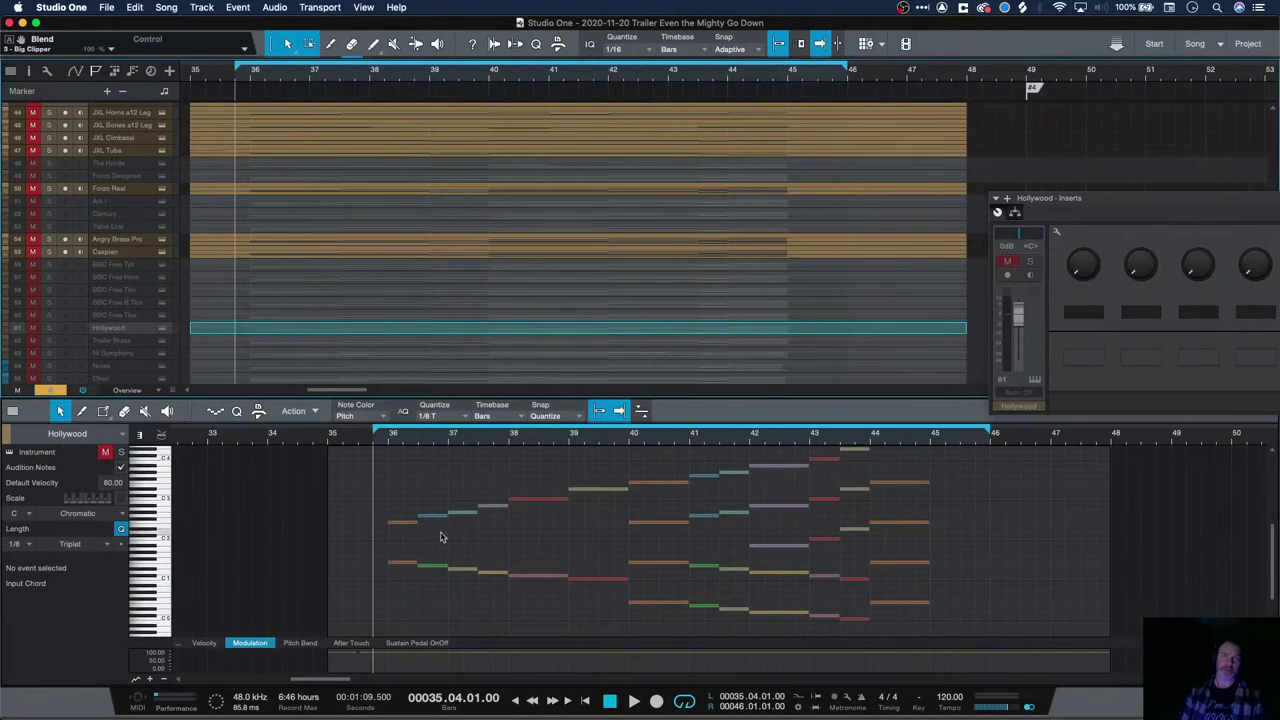
# Enlarge the note editor for the Hollywood part and briefly play its opening at bar 36
pyautogui.hscroll(2, 629, 514)
pyautogui.hscroll(3, 697, 566)
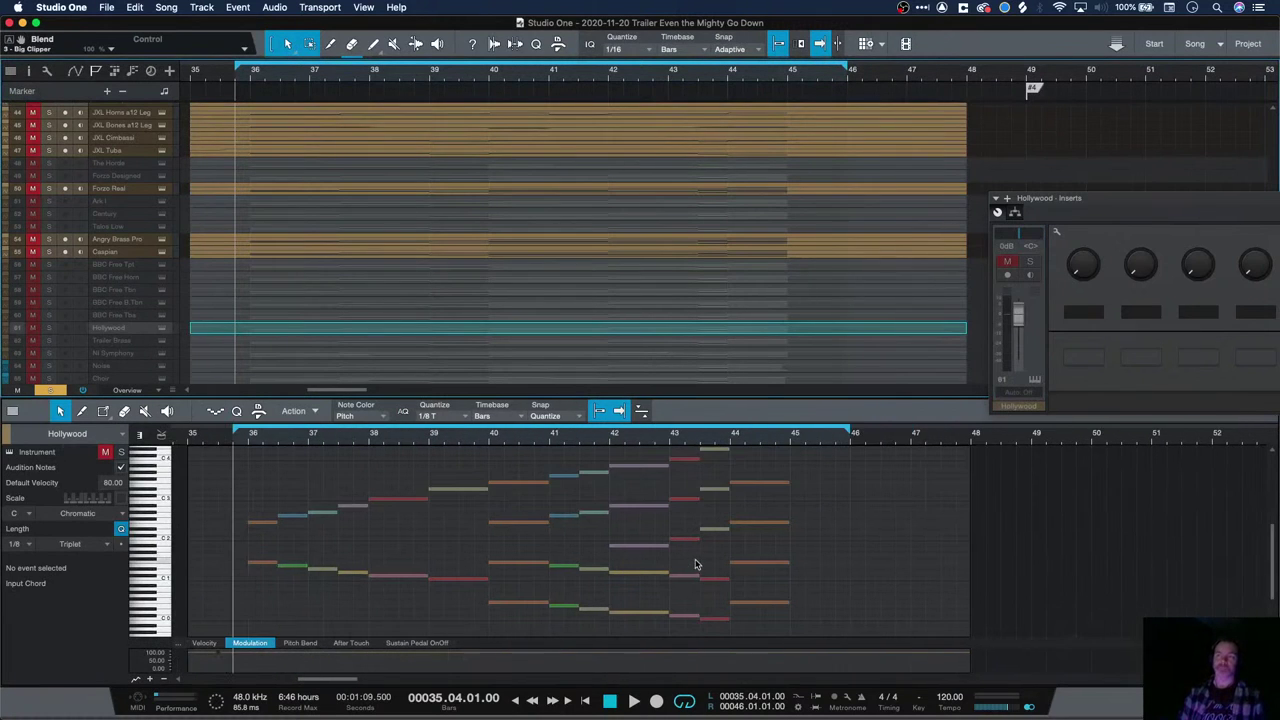
pyautogui.scroll(2, 822, 521)
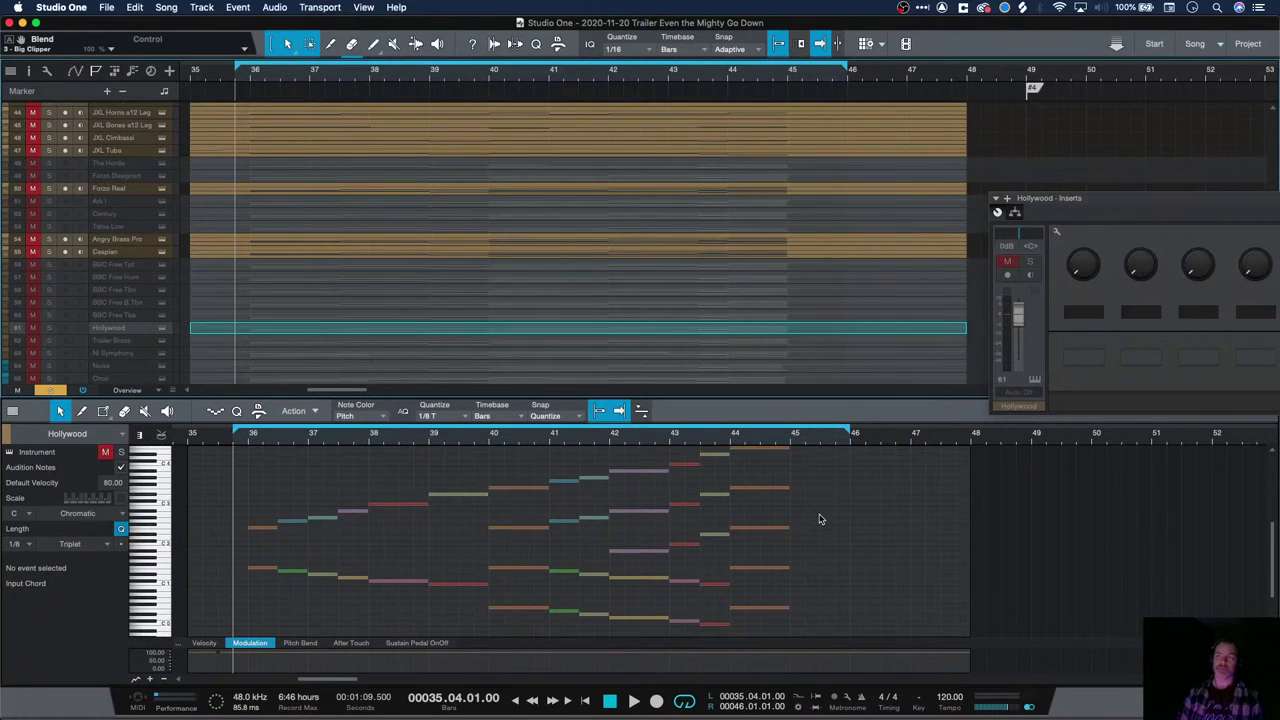
pyautogui.hscroll(10, 839, 369)
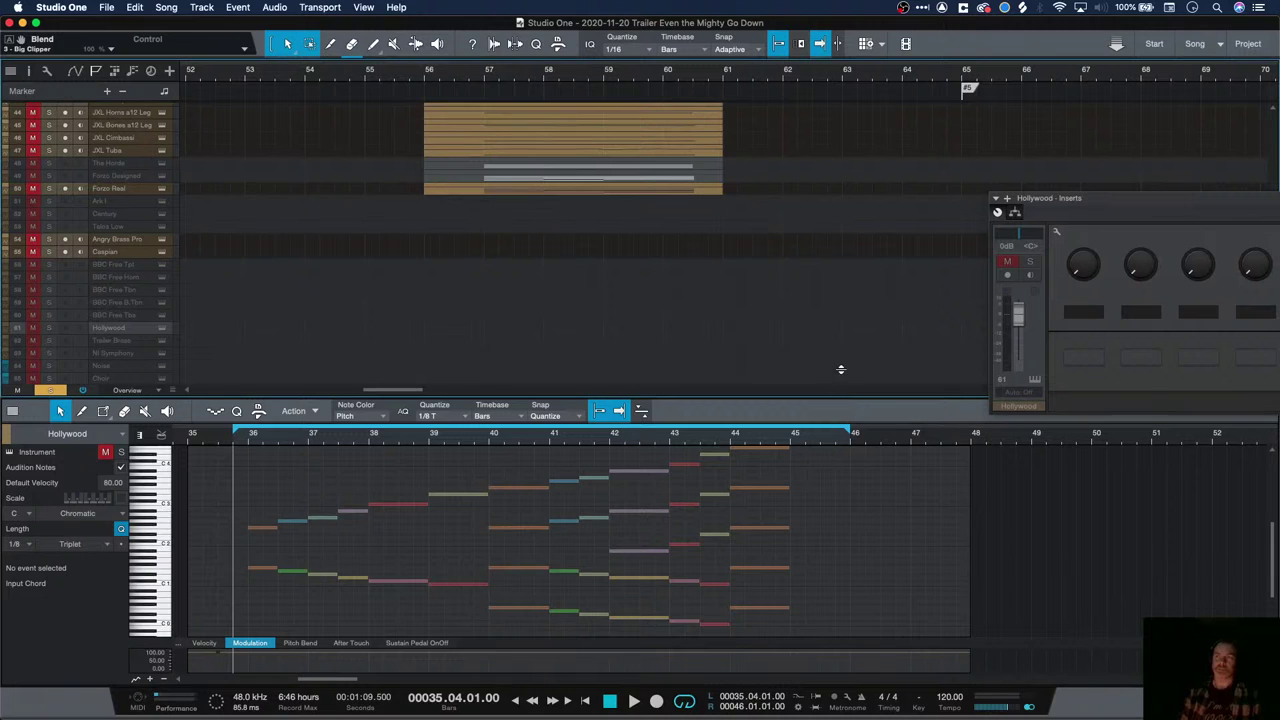
pyautogui.moveTo(840, 369); pyautogui.dragTo(842, 361)
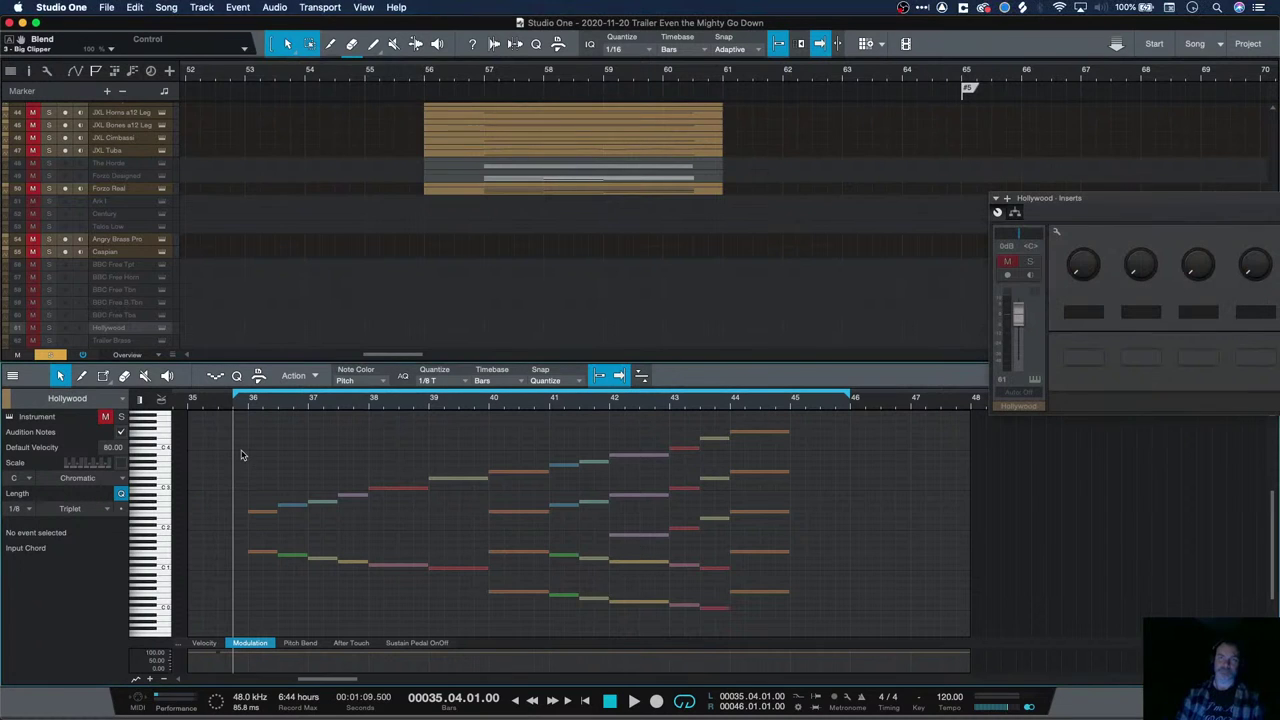
pyautogui.press('space')
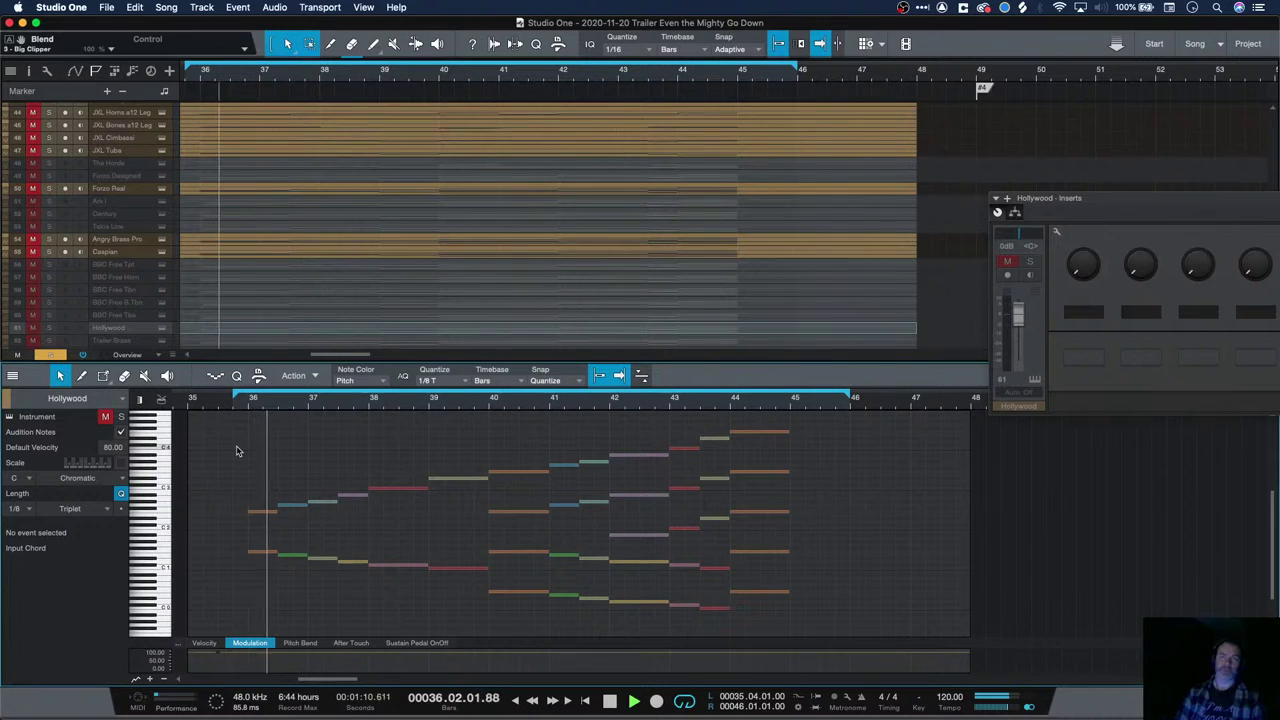
pyautogui.press('space')
pyautogui.press('super+Tab')
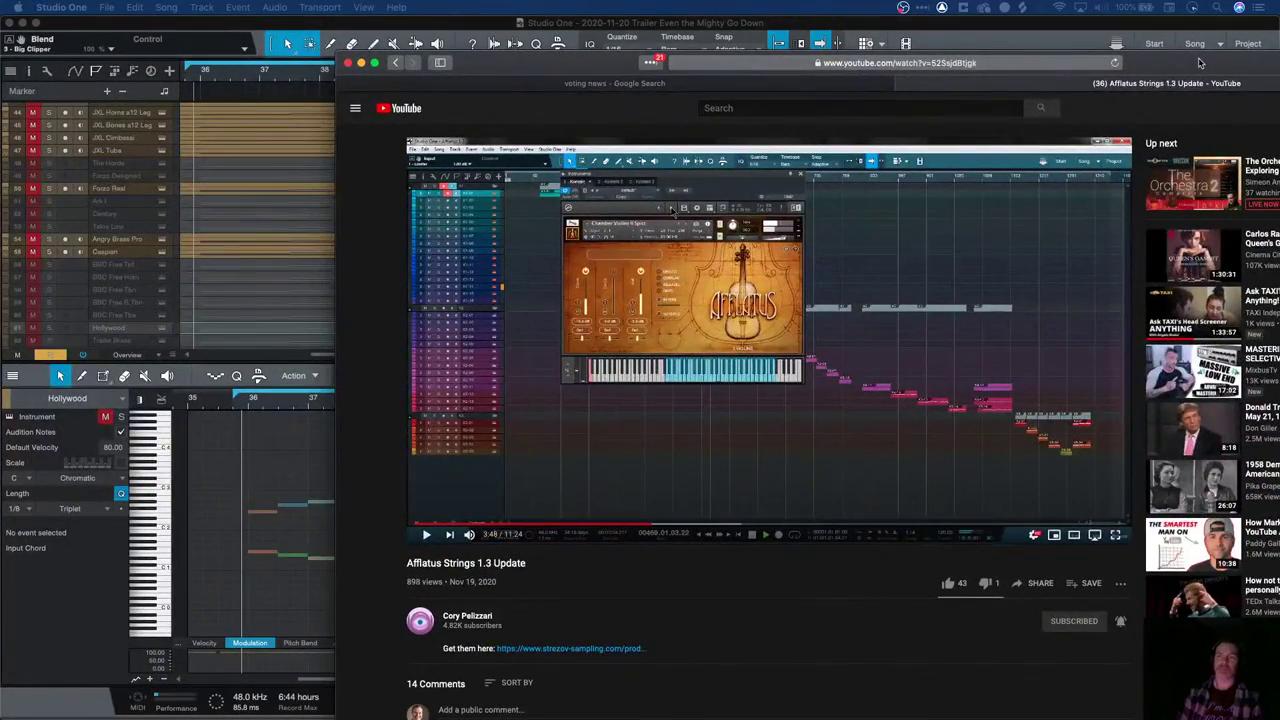
pyautogui.press('super+Tab')
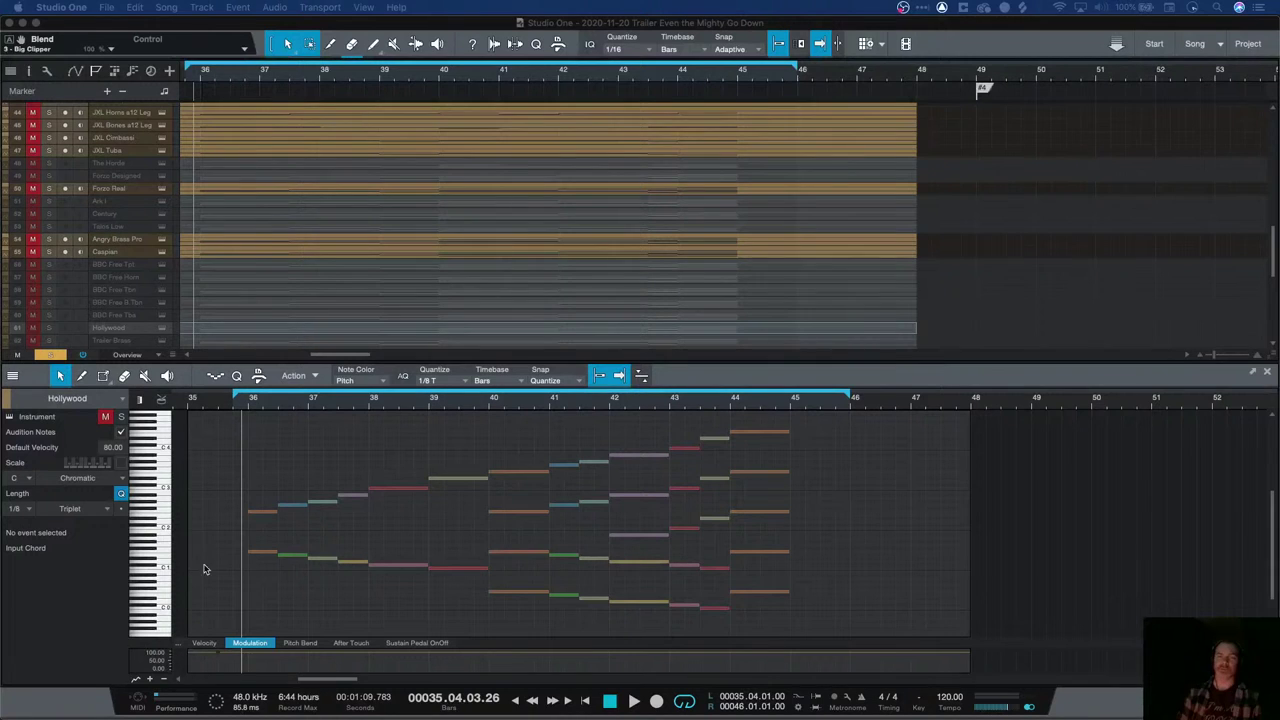
# Audition the Hollywood part from just before bar 36 while following its notes in the editor
pyautogui.press('space')
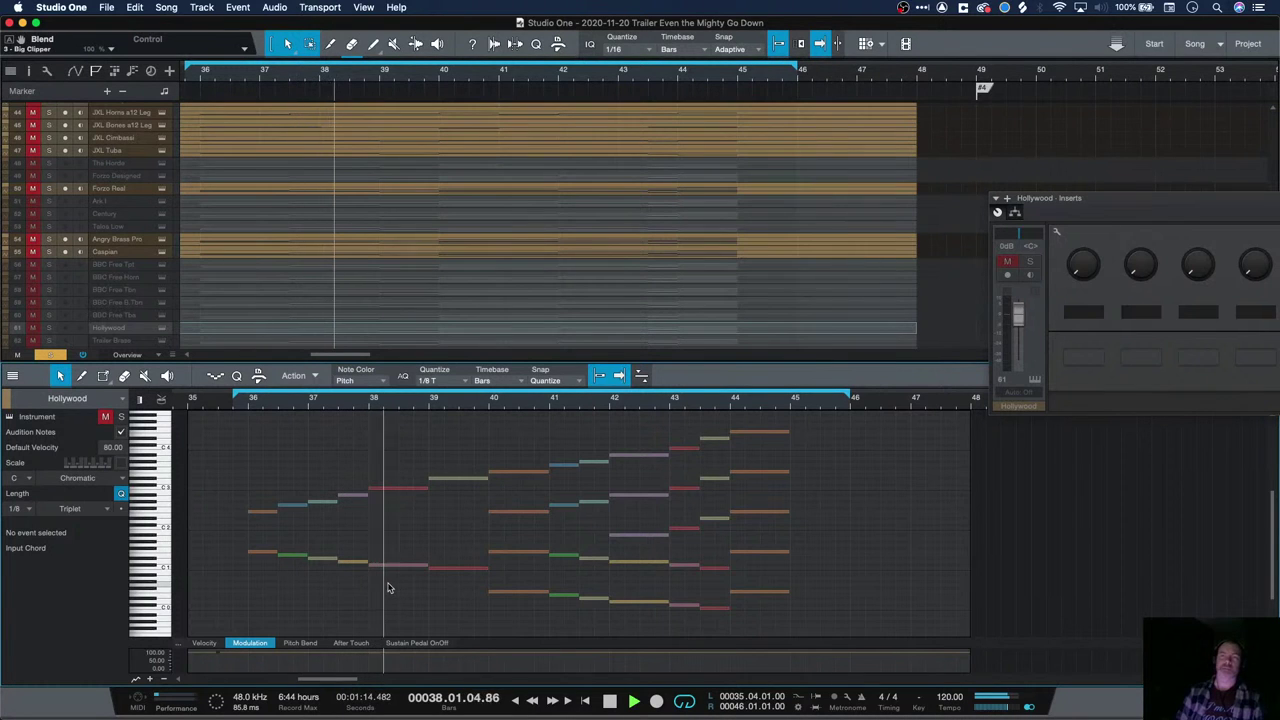
pyautogui.press('space')
pyautogui.scroll(15, 274, 153)
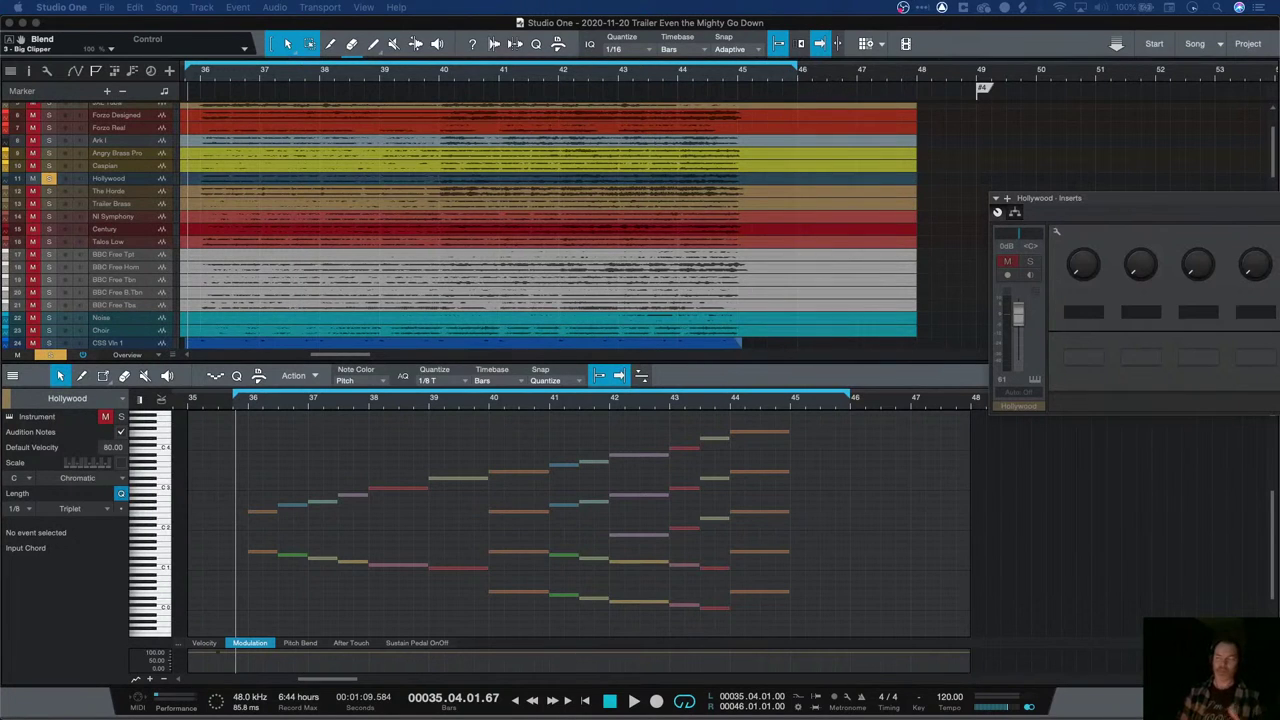
pyautogui.click(240, 408)
pyautogui.press('space')
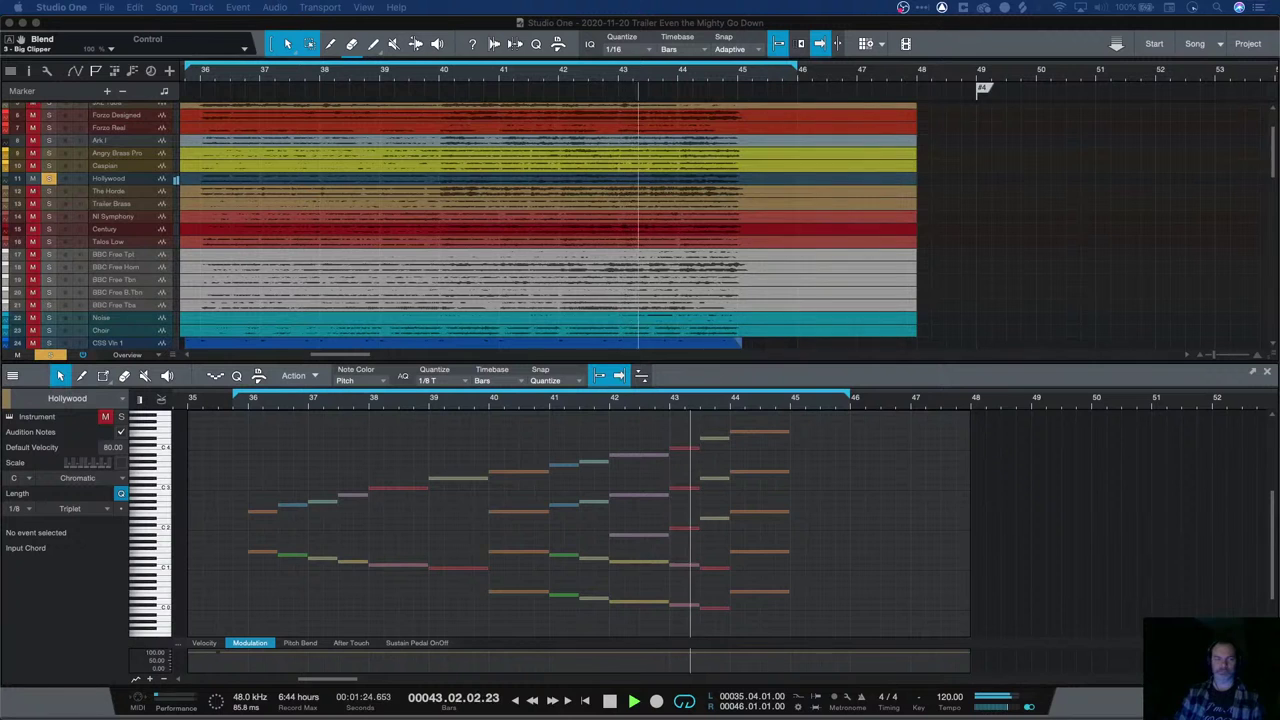
# Replay the soloed Hollywood track from several start points around bar 43 to examine that note
pyautogui.hotkey('shift', 'e')
pyautogui.click(663, 407)
pyautogui.press('space')
pyautogui.click(668, 405)
pyautogui.click(671, 409)
pyautogui.press('space')
pyautogui.press('space')
pyautogui.click(679, 409)
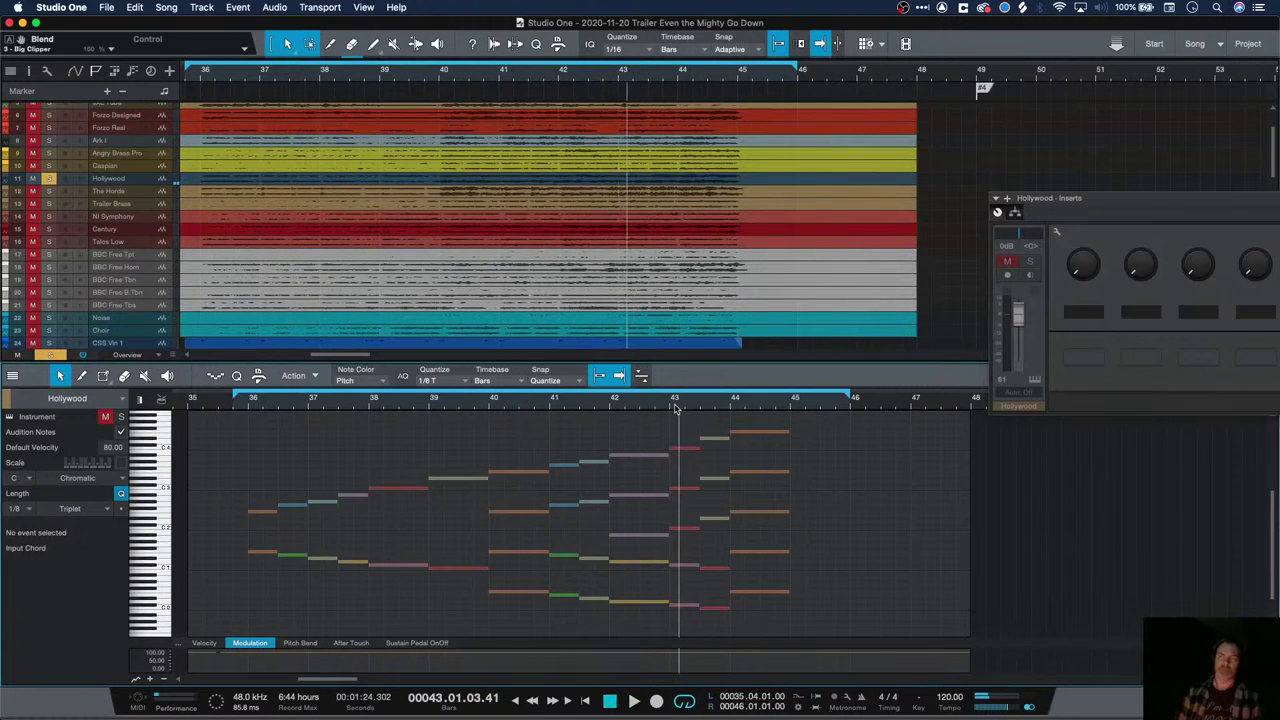
pyautogui.press('space')
pyautogui.press('space')
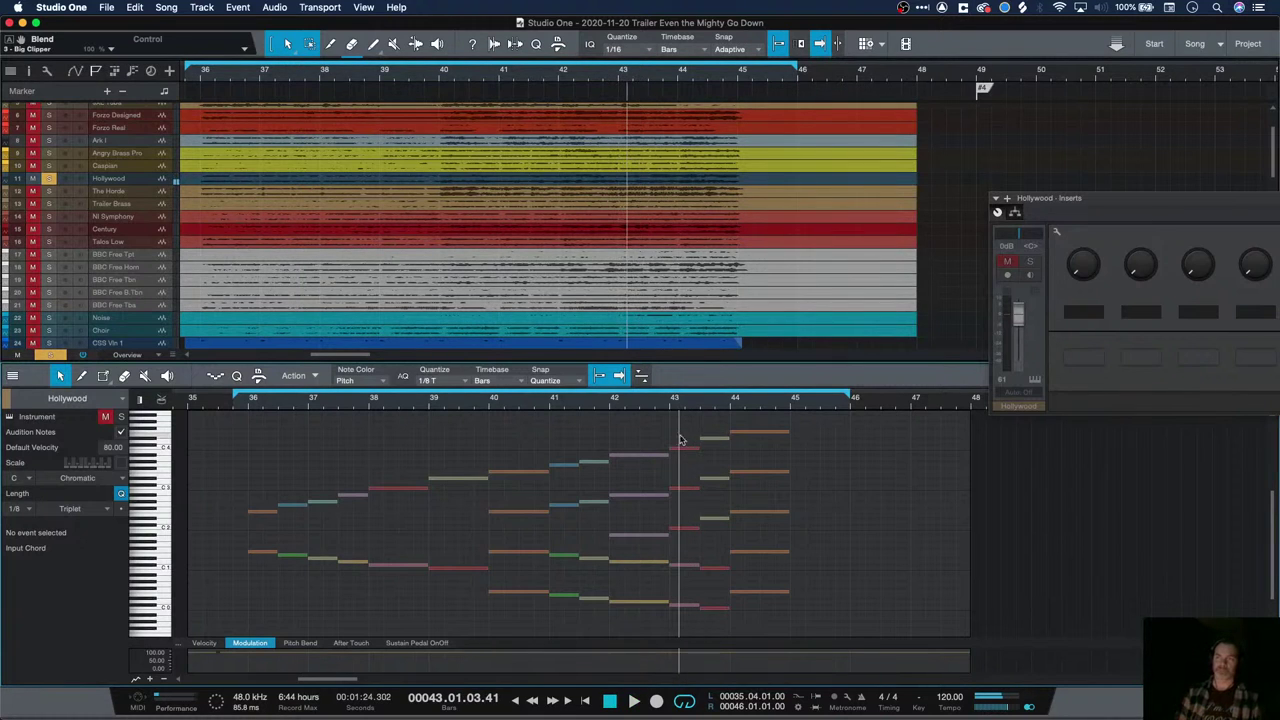
# Solo the Ark I audio track and play it briefly from bar 43 for comparison
pyautogui.click(48, 141)
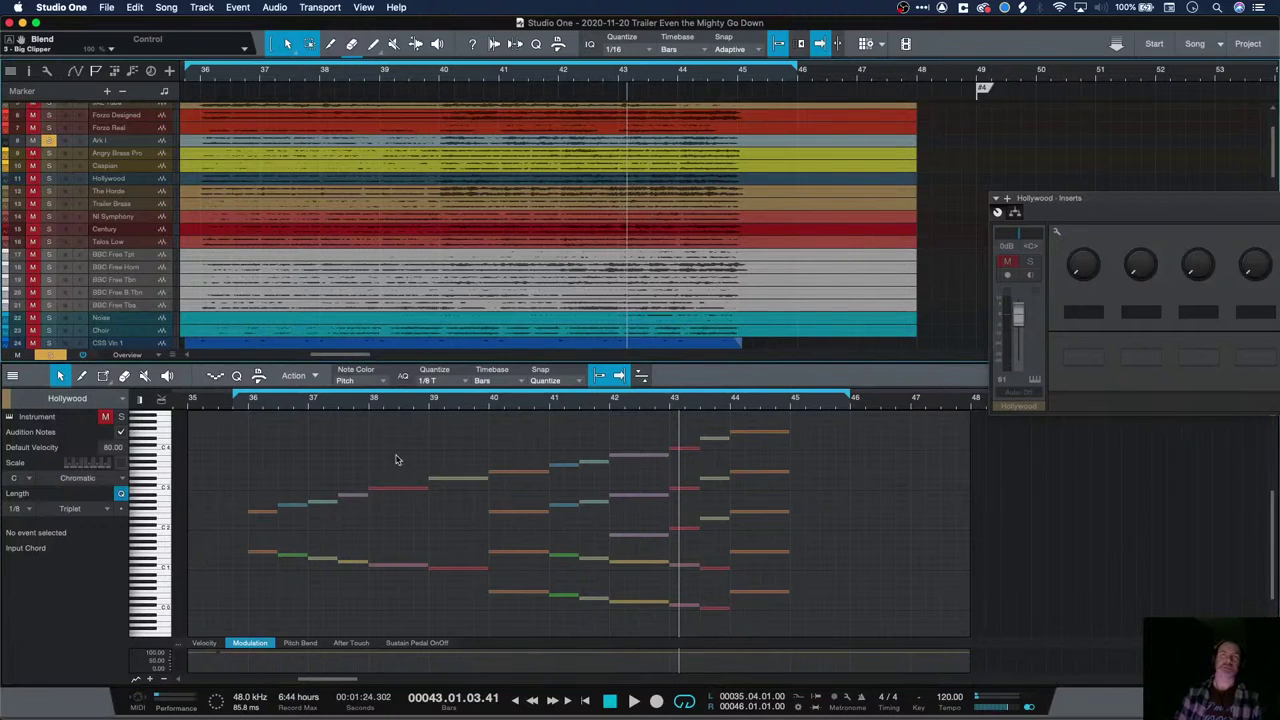
pyautogui.press('space')
pyautogui.press('space')
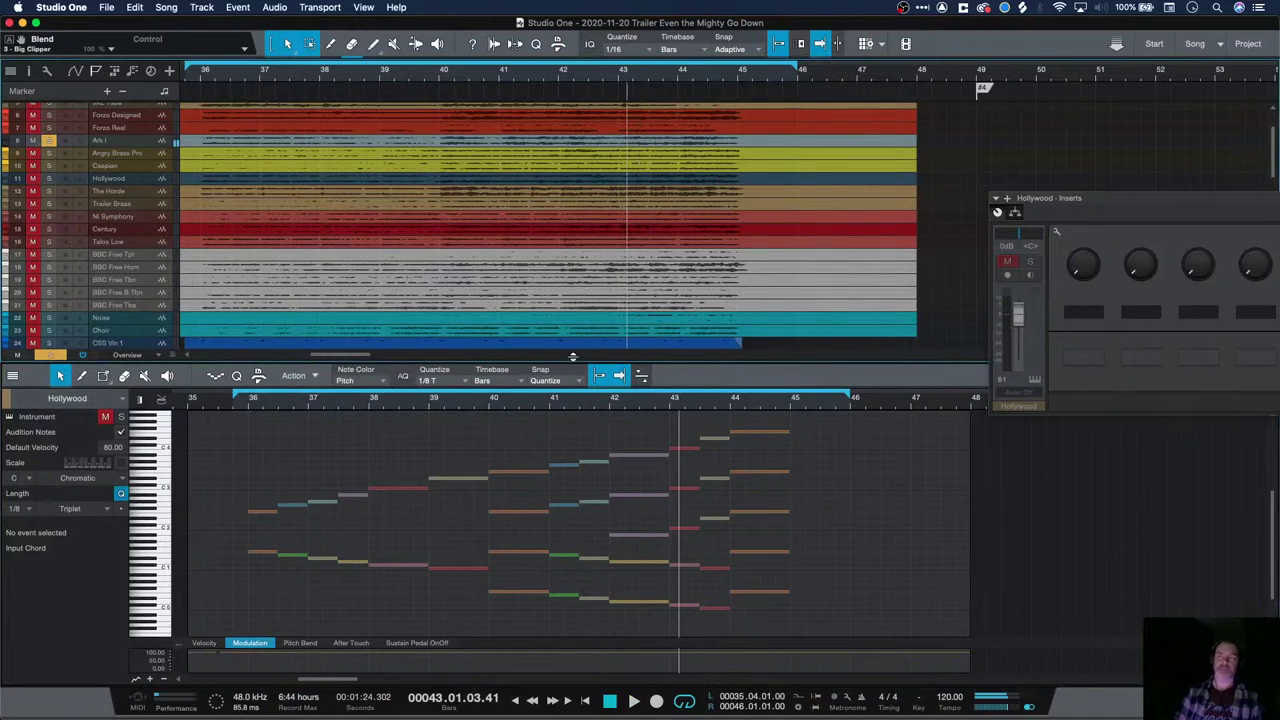
# Select the five JXL brass audio tracks from JXL Trumpet A3 to JXL Tuba and solo them together
pyautogui.scroll(3, 16, 119)
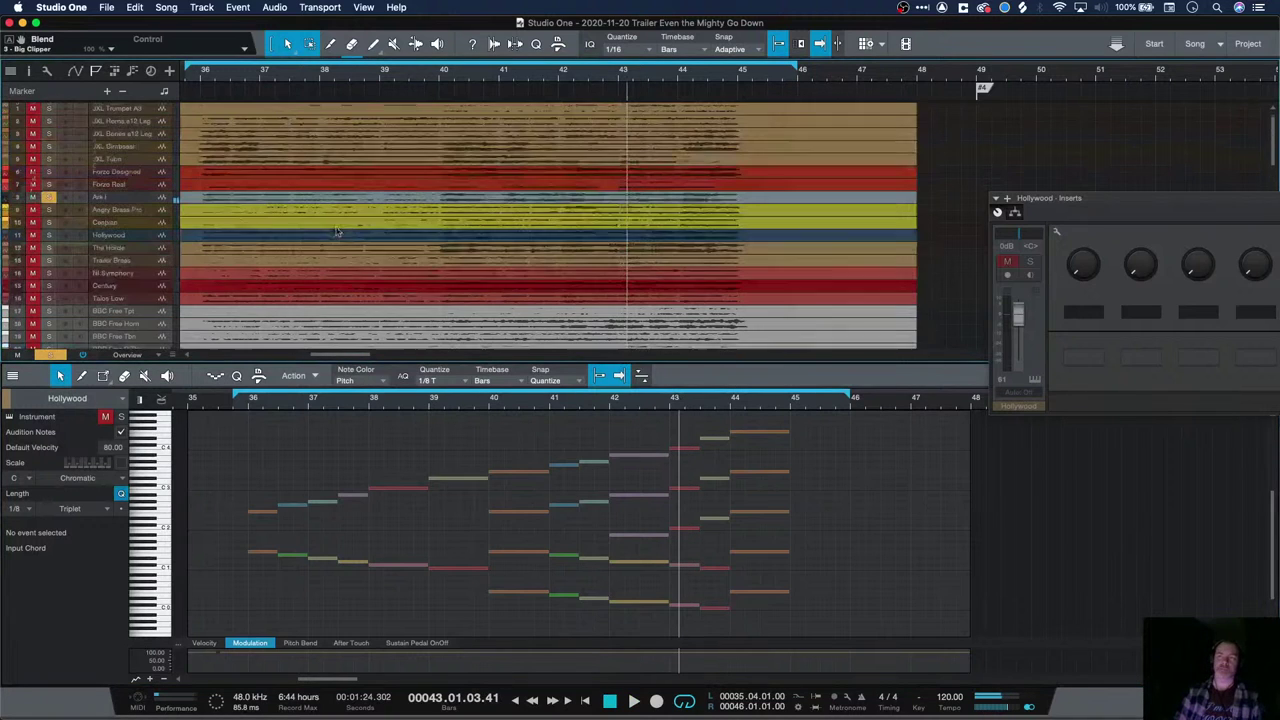
pyautogui.click(112, 160)
pyautogui.keyDown('shift'); pyautogui.click(113, 110); pyautogui.keyUp('shift')
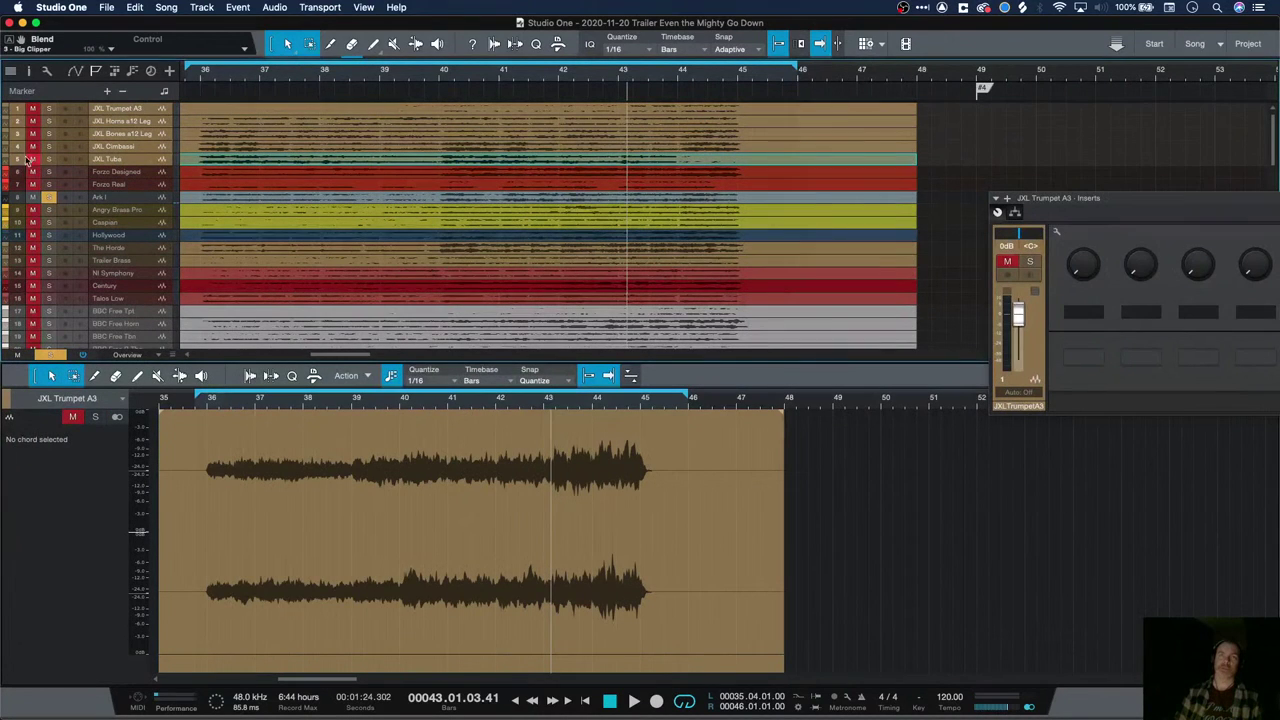
pyautogui.click(48, 161)
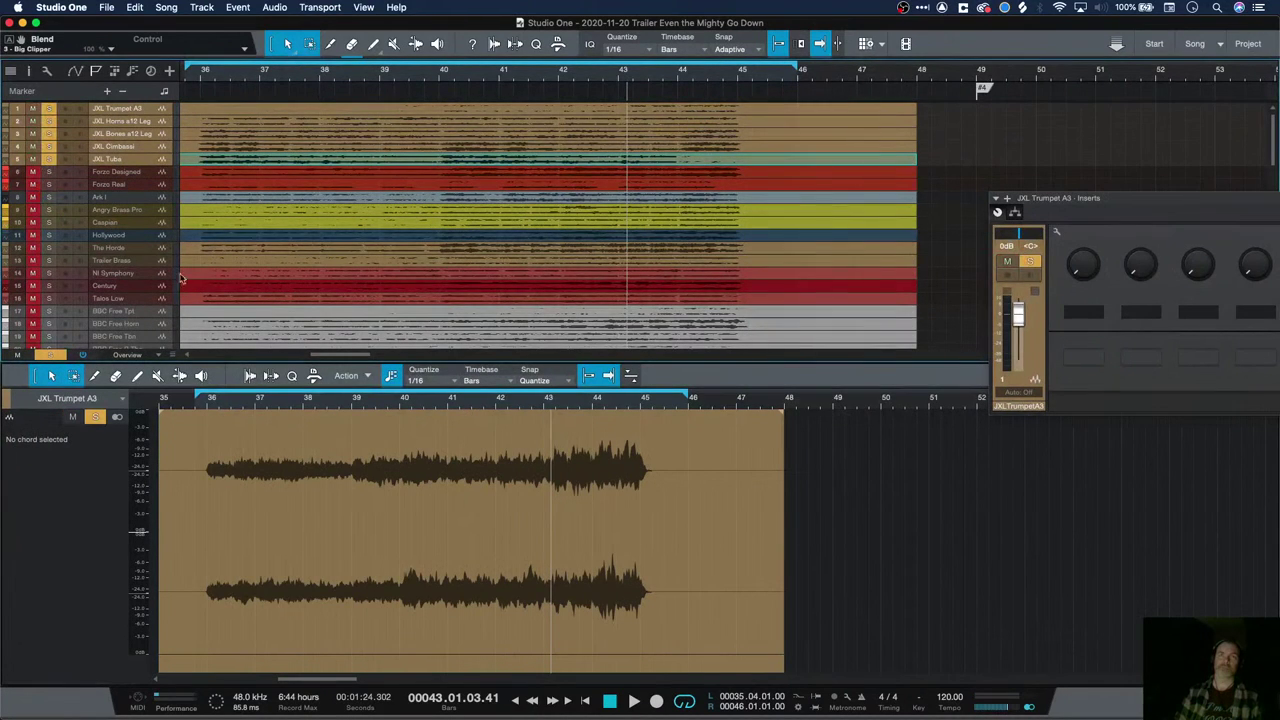
# Audition the soloed JXL brass tracks together from bar 43
pyautogui.click(548, 408)
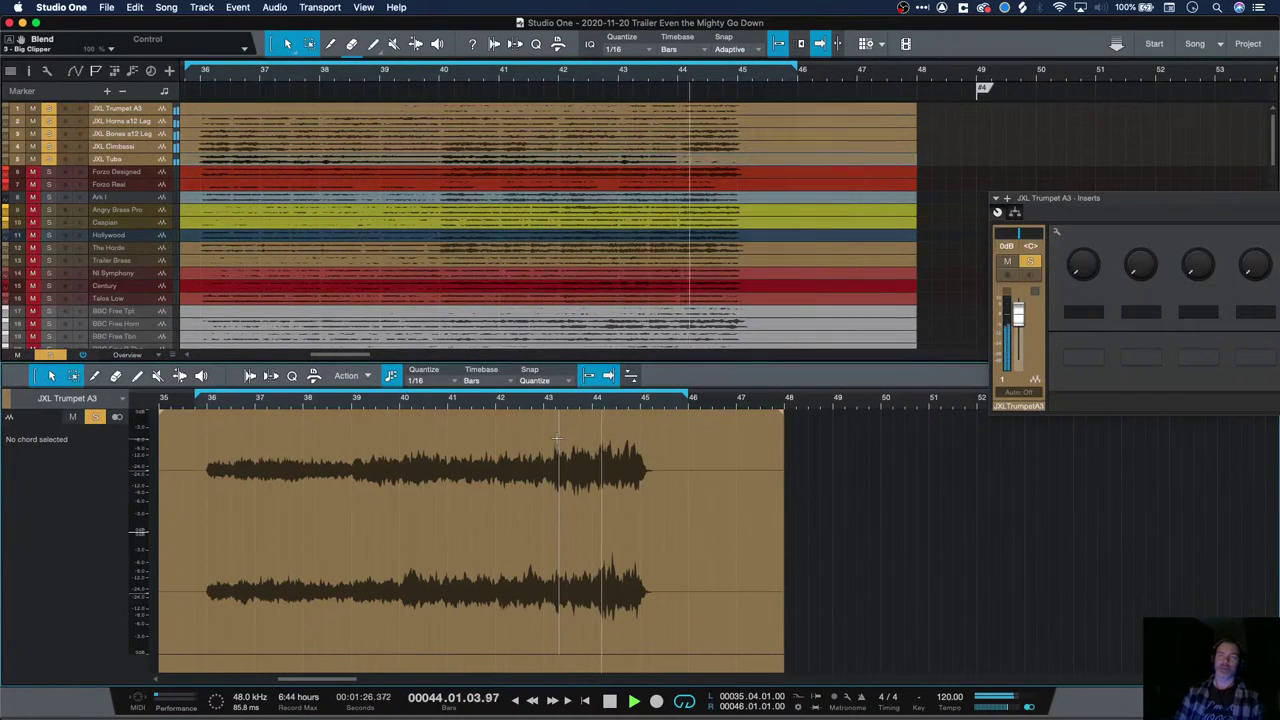
pyautogui.press('space')
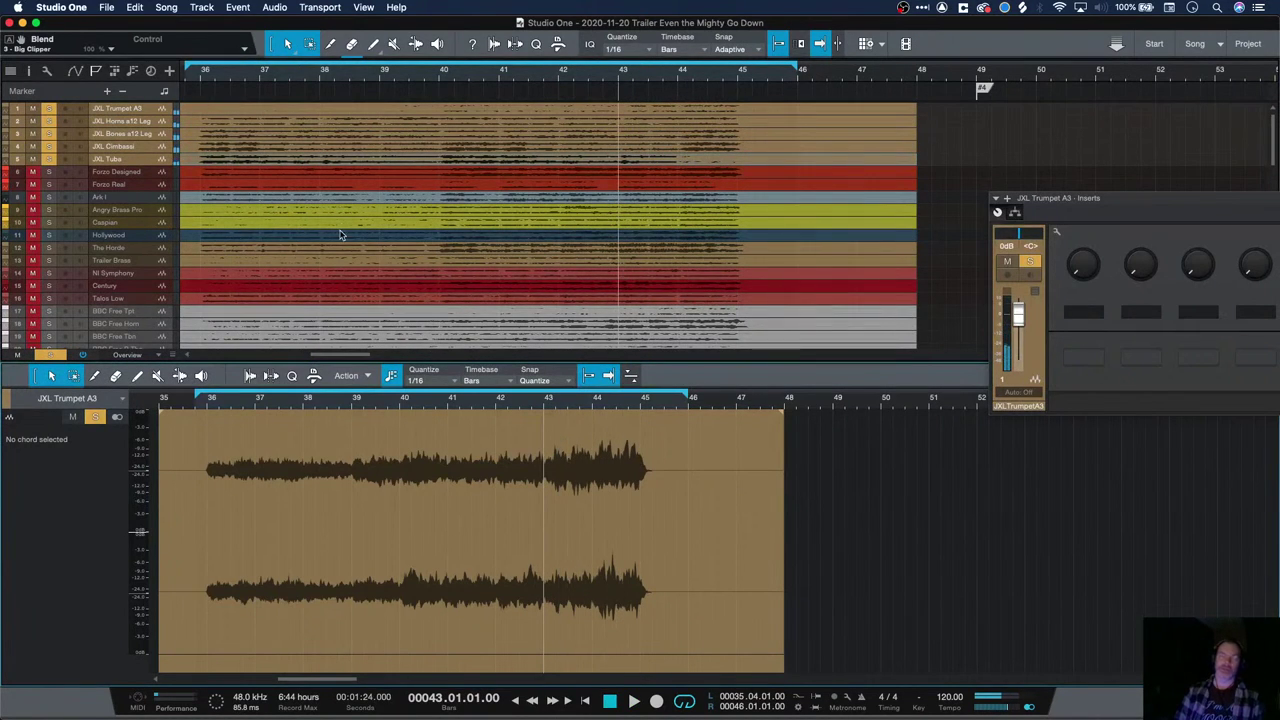
# Solo the Forzo Designed audio track and display the notes of the disabled instrument track with the same name
pyautogui.click(50, 172)
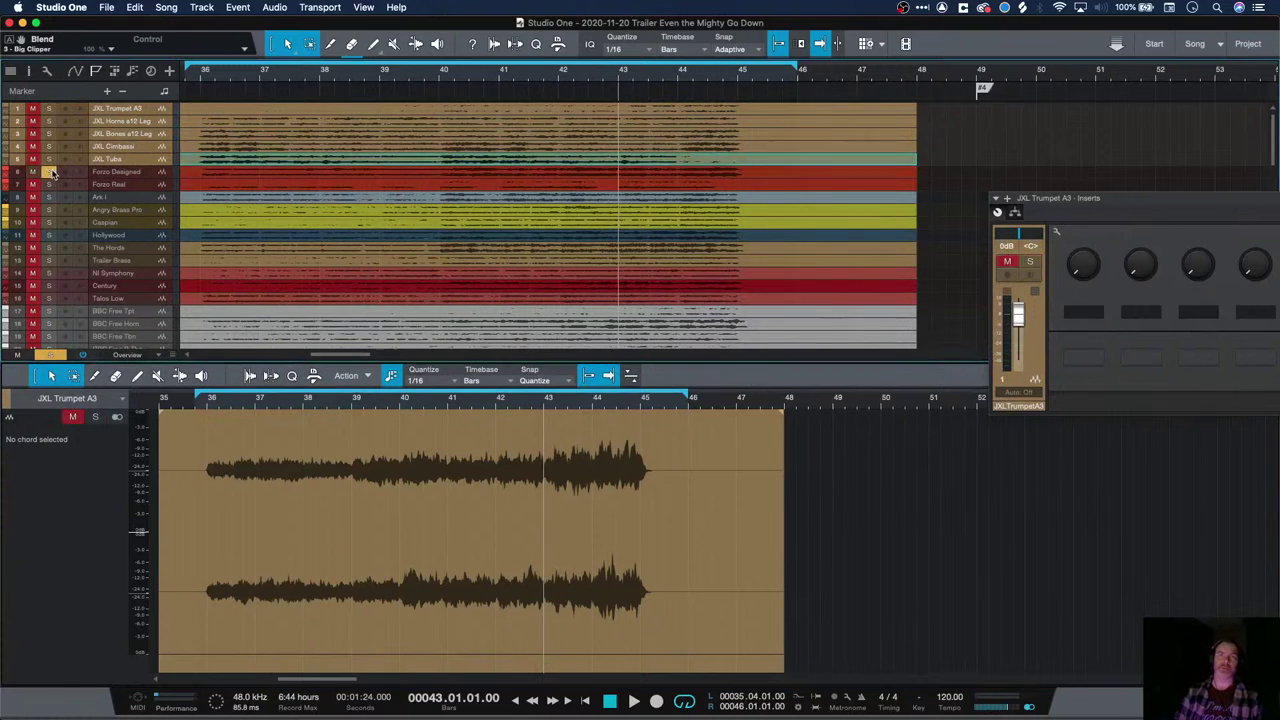
pyautogui.click(111, 179)
pyautogui.scroll(-15, 330, 258)
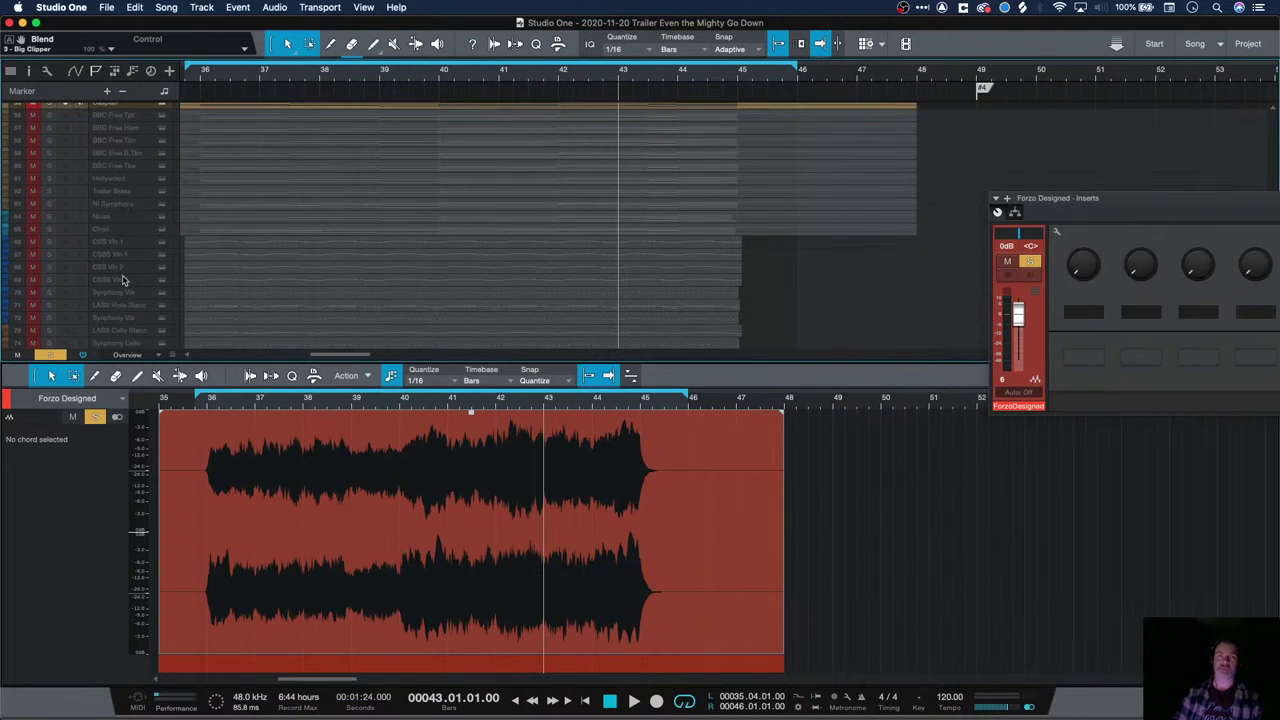
pyautogui.scroll(-3, 122, 274)
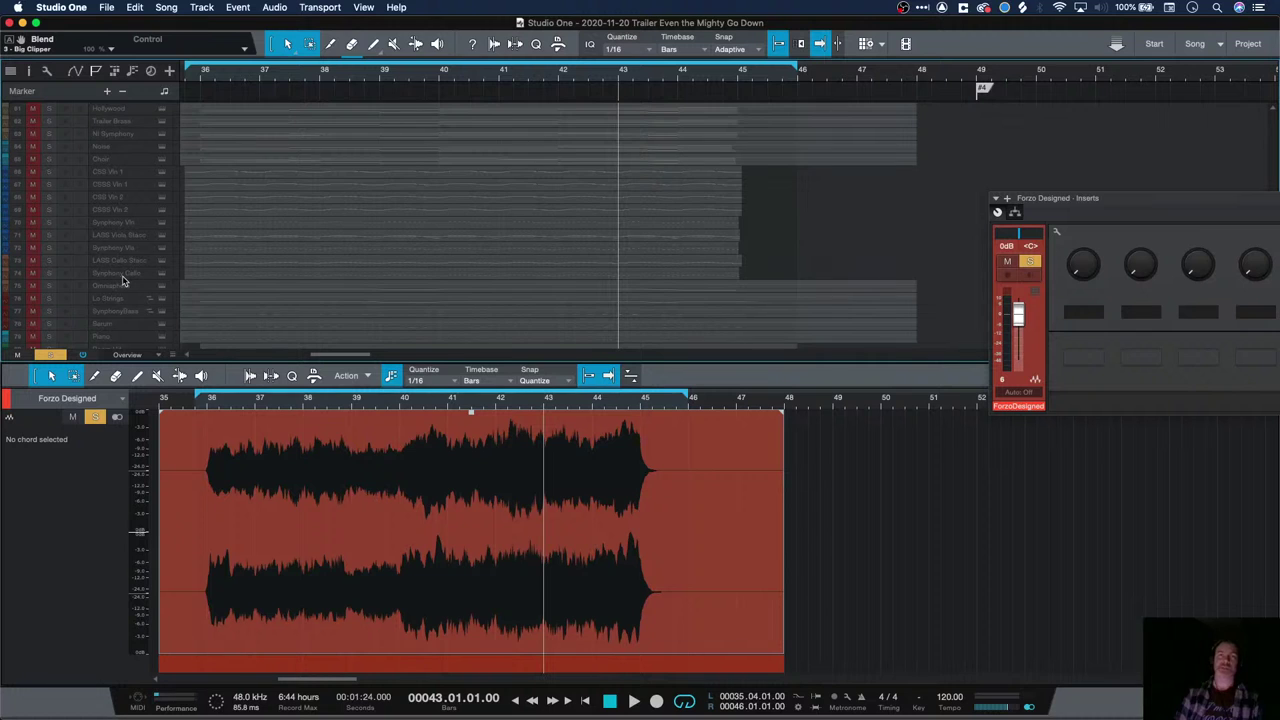
pyautogui.scroll(-3, 122, 270)
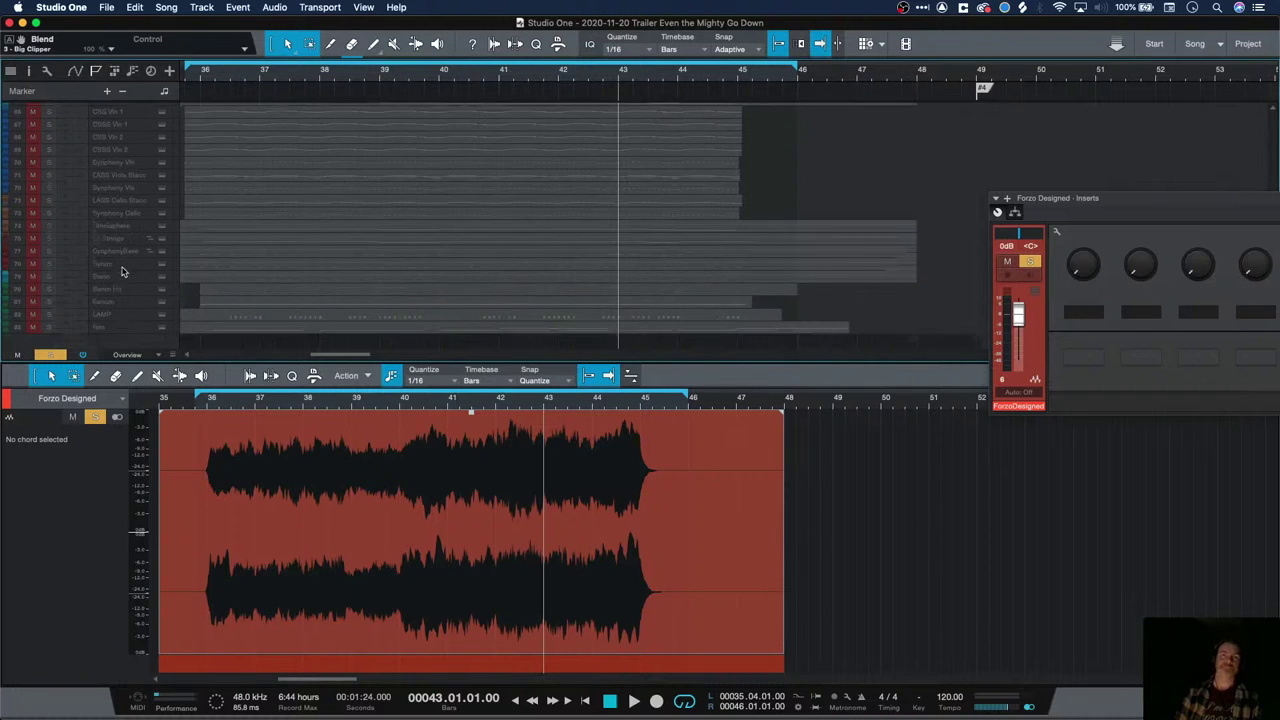
pyautogui.scroll(4, 122, 270)
pyautogui.scroll(10, 122, 270)
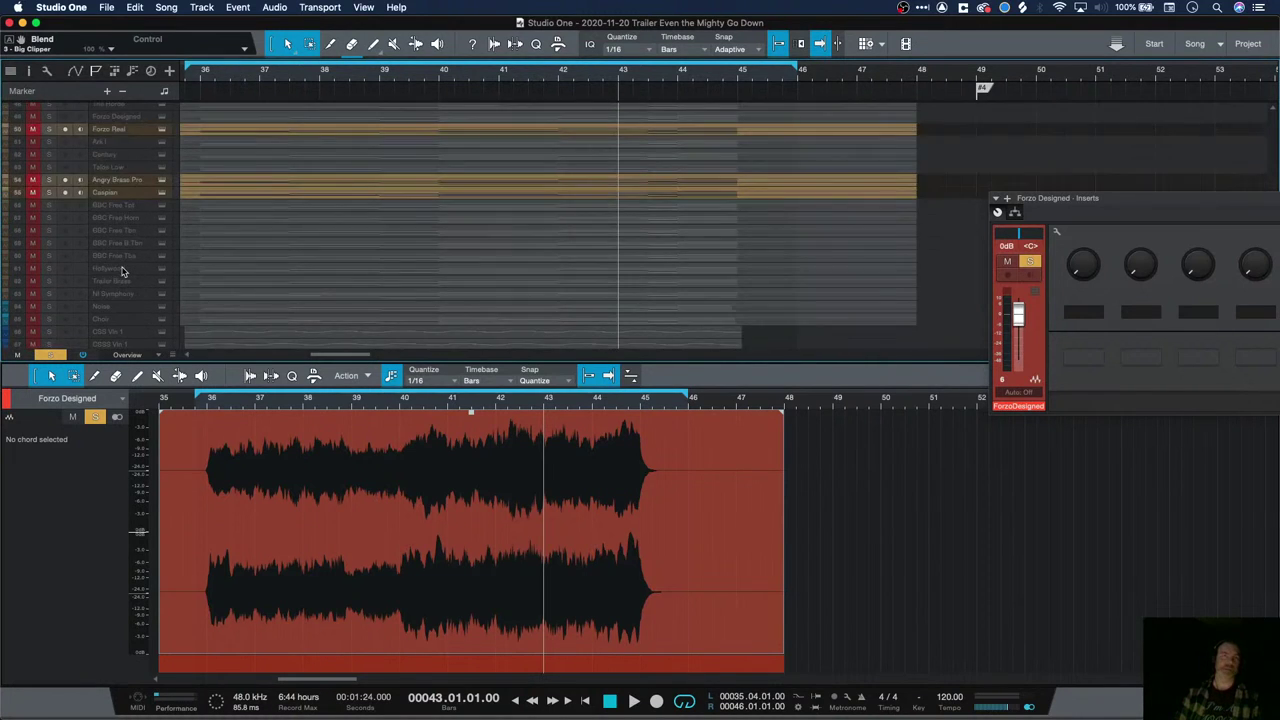
pyautogui.scroll(-1, 122, 270)
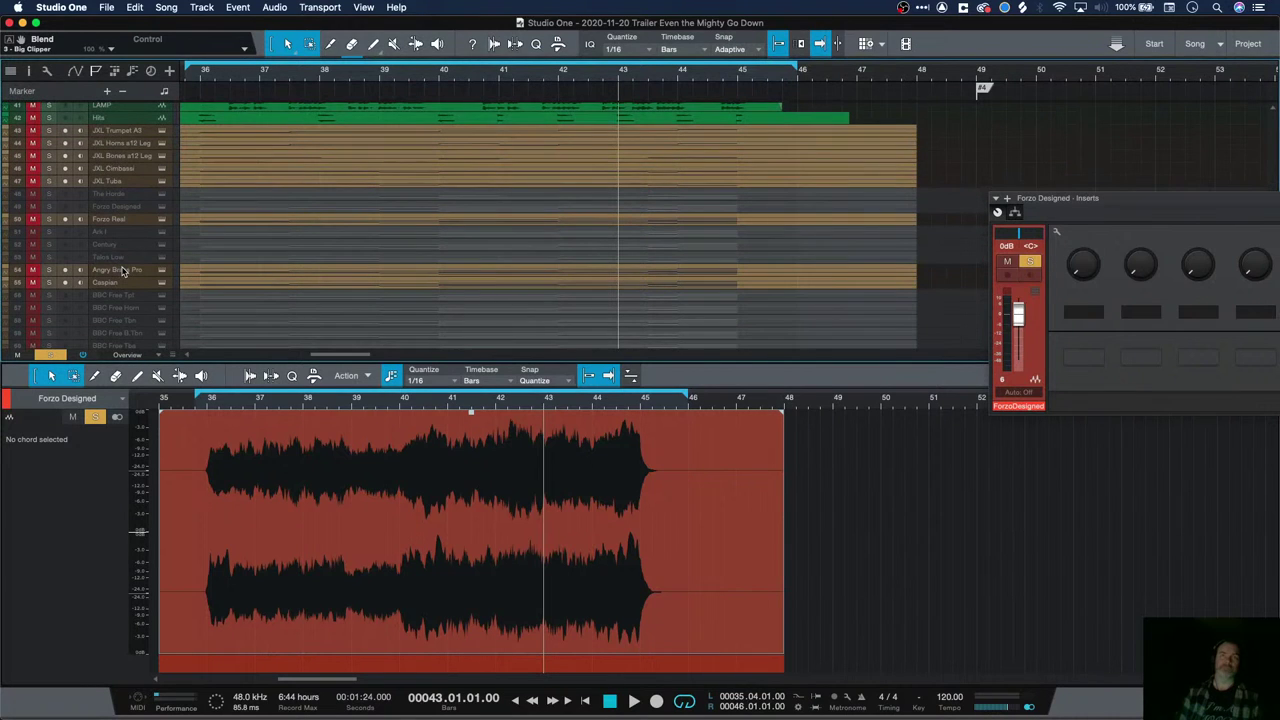
pyautogui.scroll(-1, 122, 270)
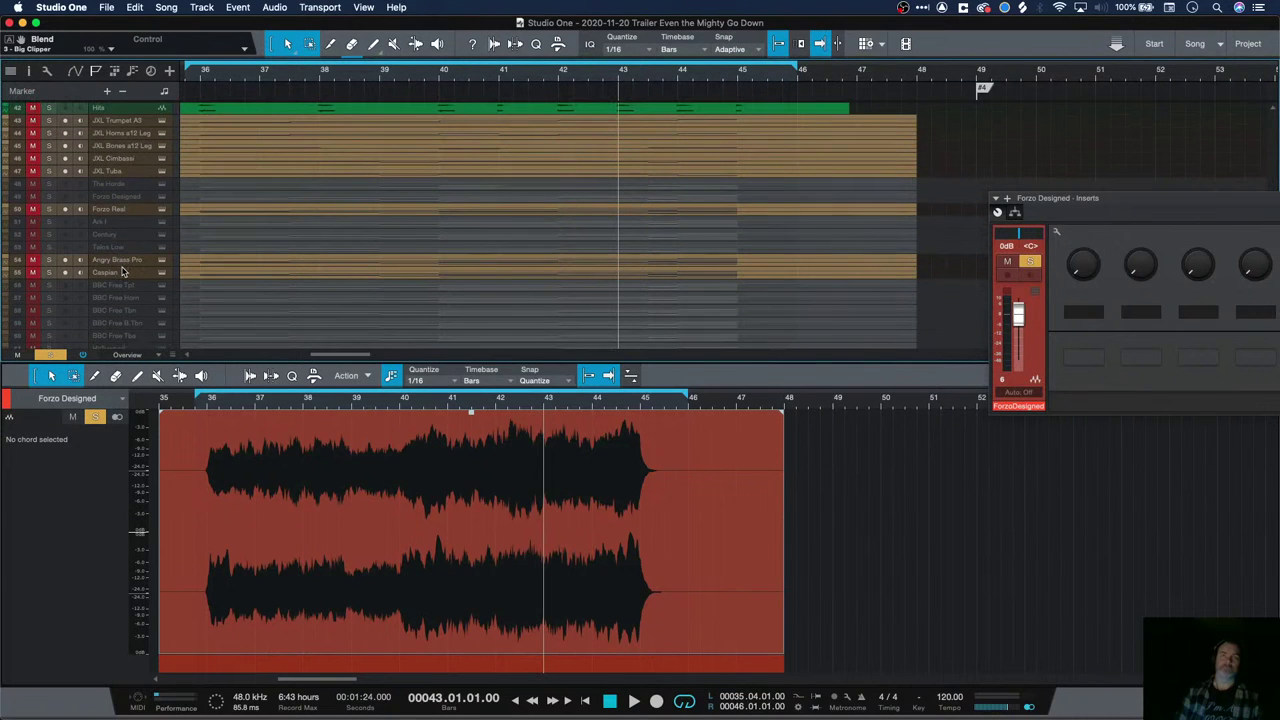
pyautogui.click(124, 198)
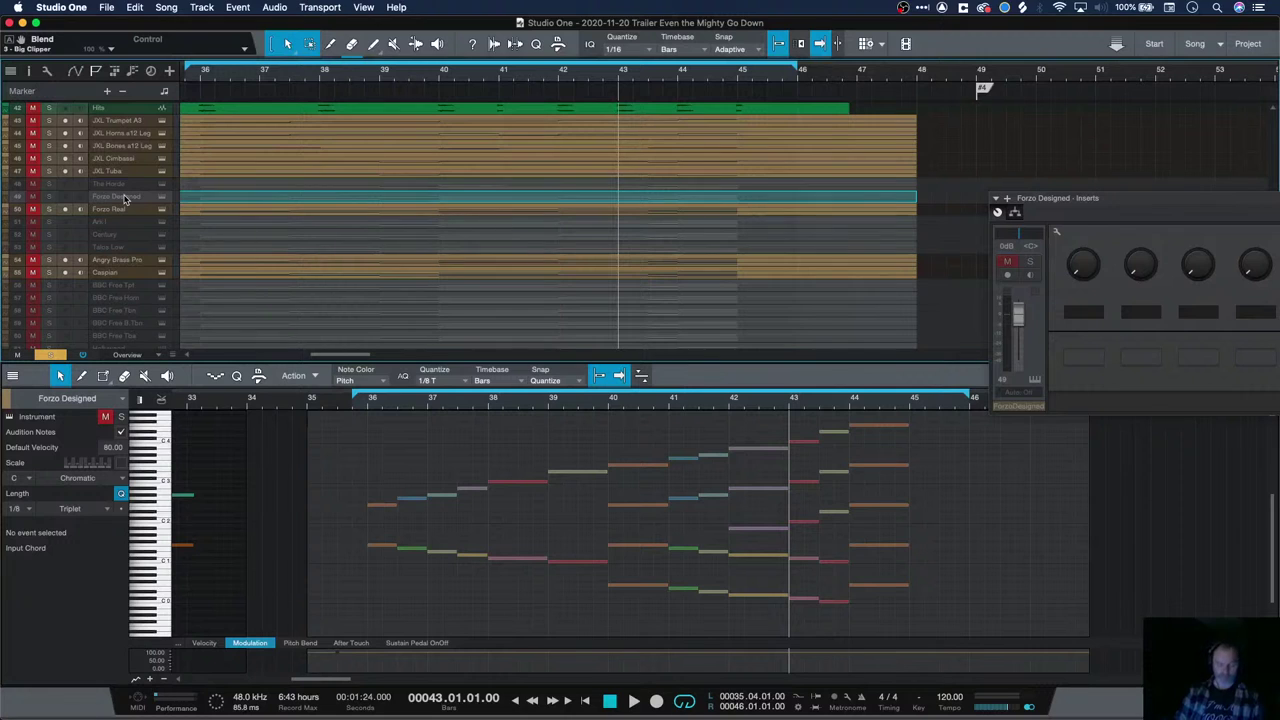
# Enable the Forzo Designed instrument track and show its Kontakt patch beside the notes, briefly viewing the JXL Tuba player for comparison
pyautogui.click(124, 198)
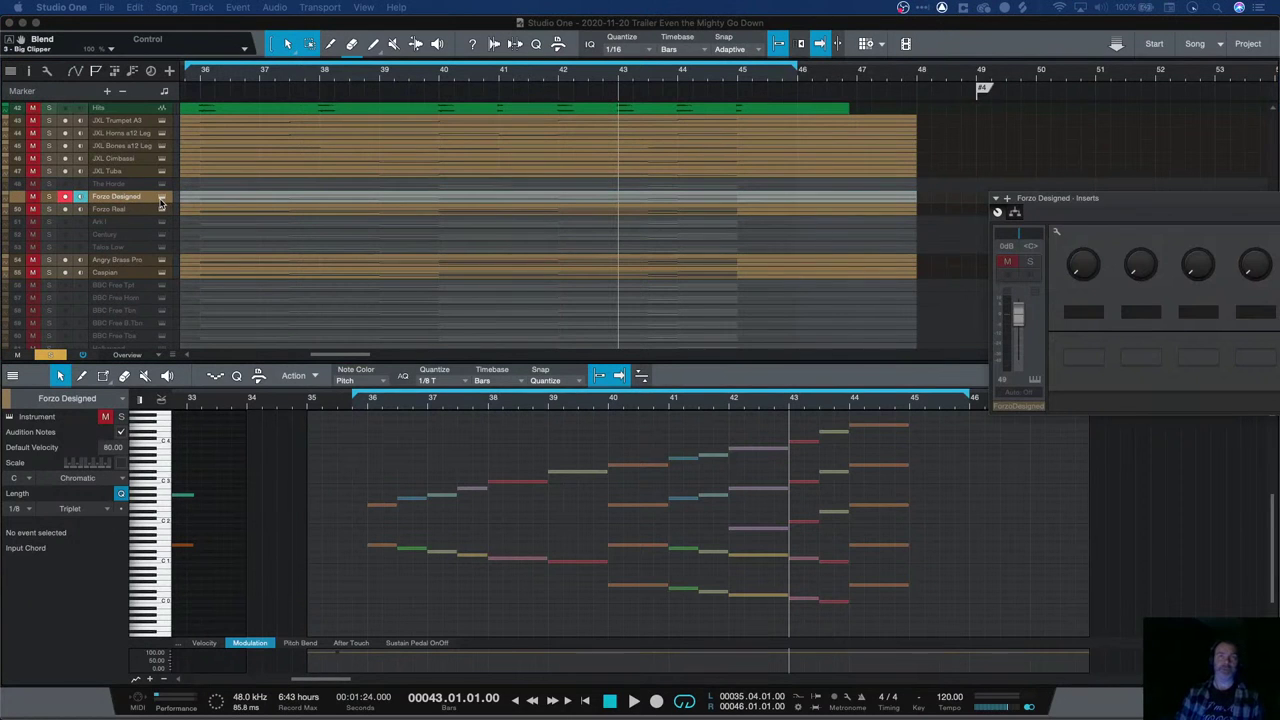
pyautogui.click(160, 203)
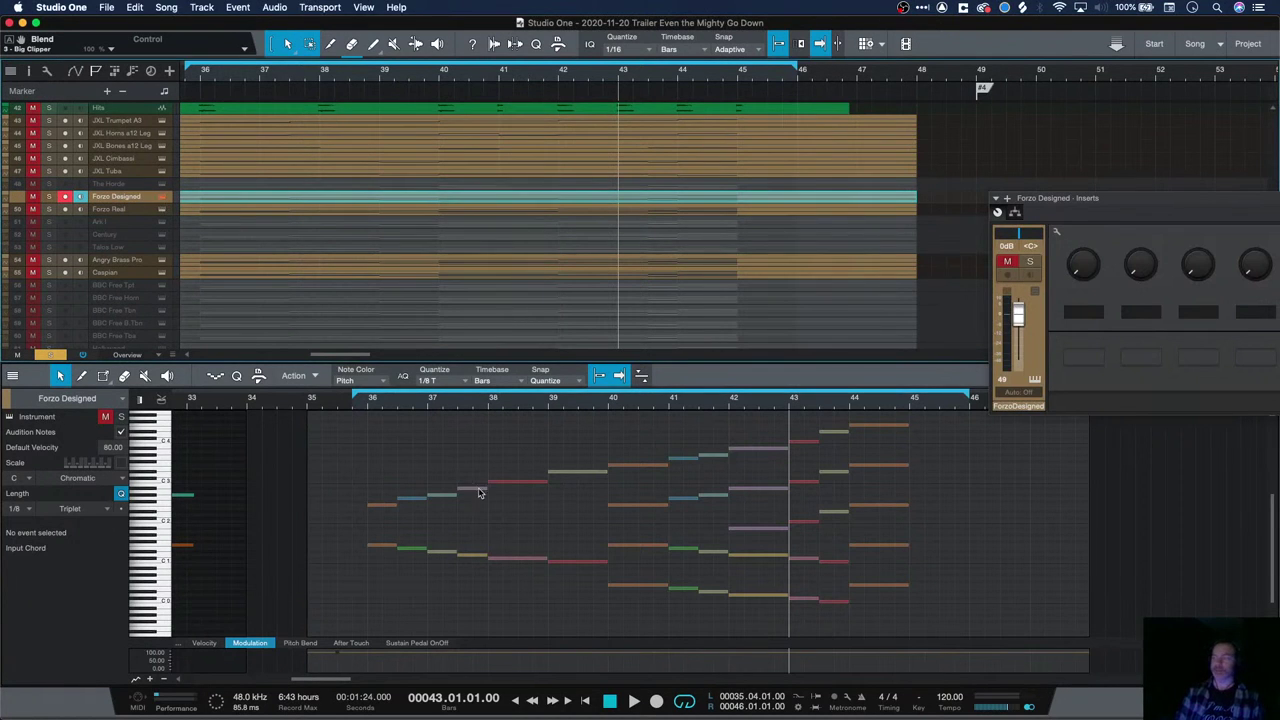
pyautogui.click(986, 285)
pyautogui.moveTo(1270, 32); pyautogui.dragTo(783, 25)
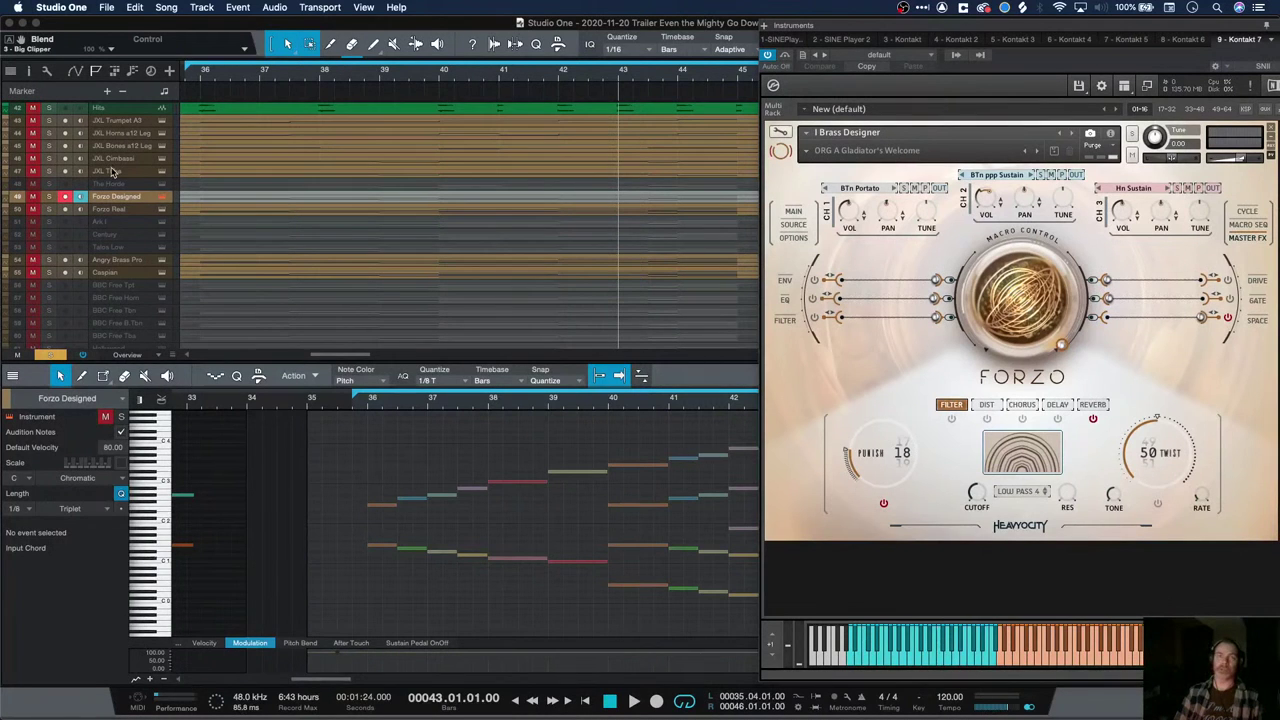
pyautogui.click(115, 174)
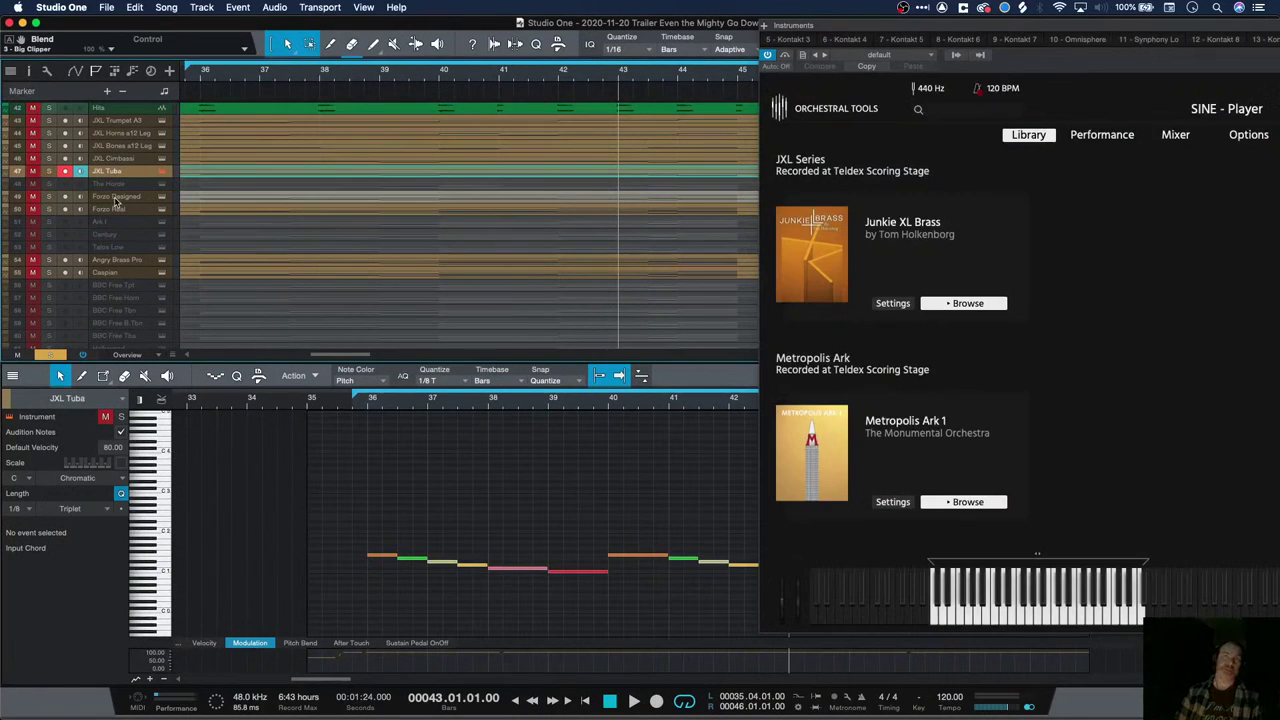
pyautogui.click(114, 197)
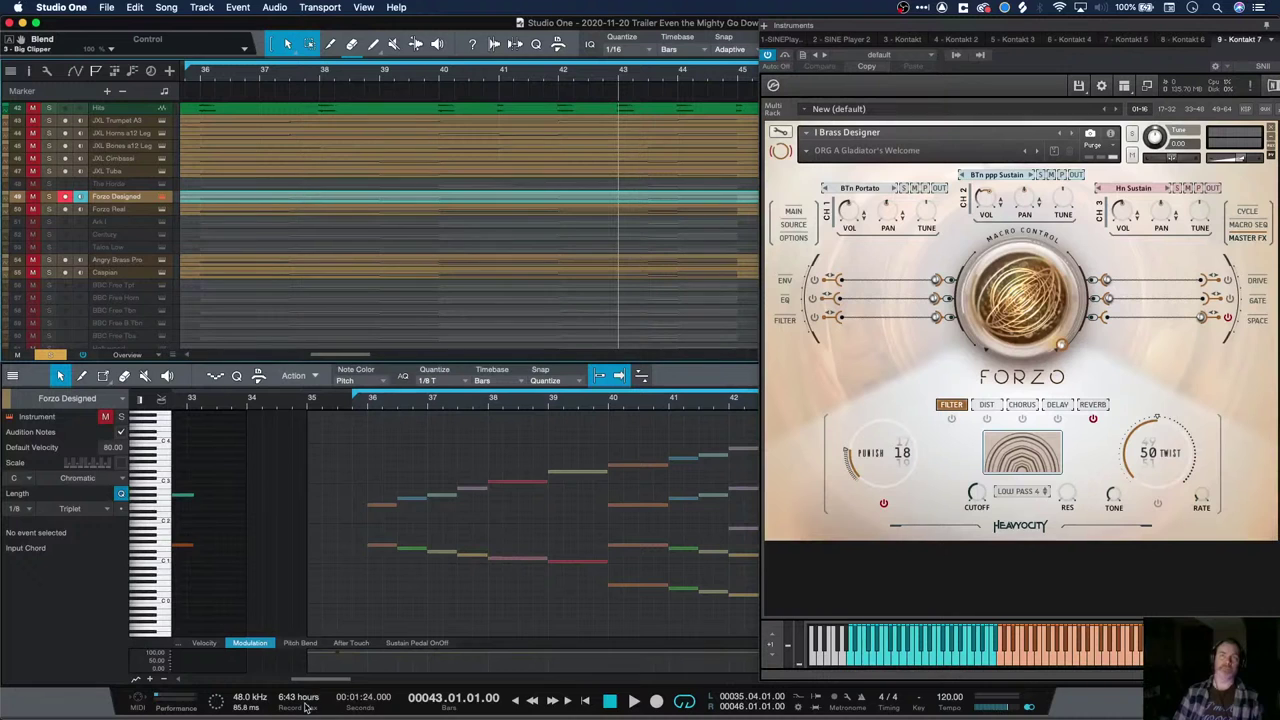
# Audition the soloed Forzo Designed phrase from bar 36 while following its notes in the editor
pyautogui.hscroll(2, 465, 594)
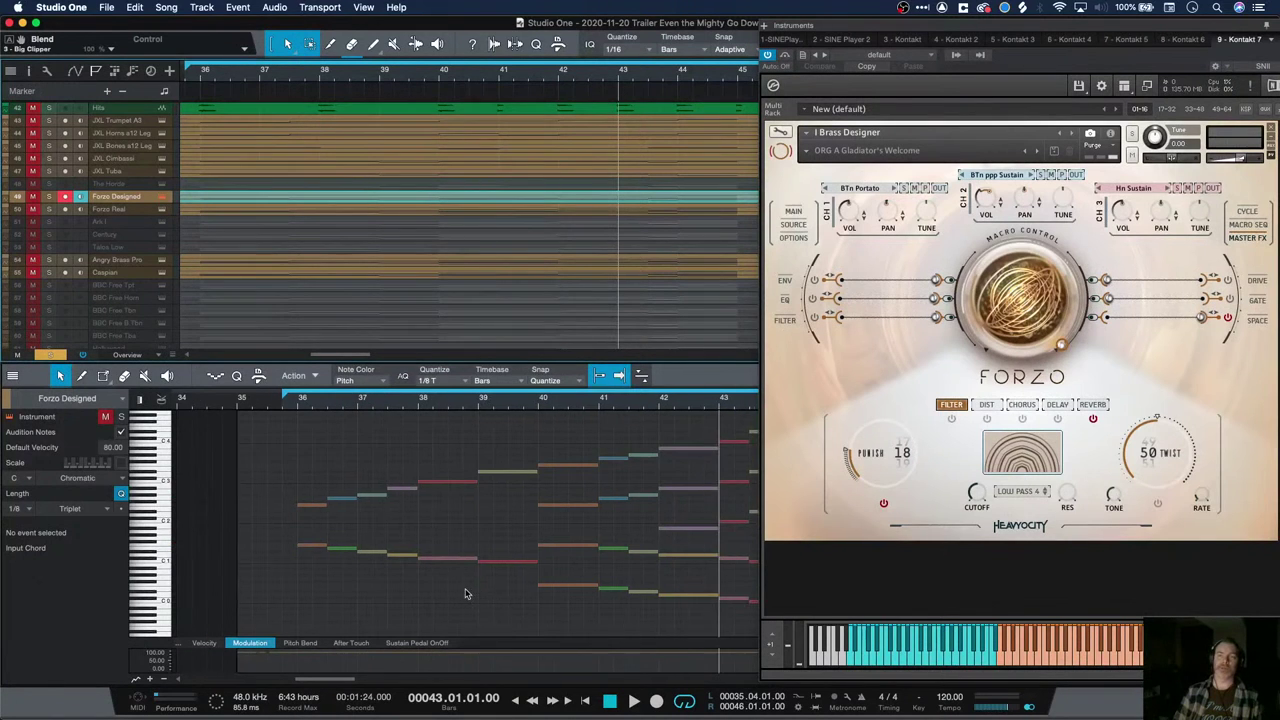
pyautogui.hscroll(6, 465, 594)
pyautogui.hscroll(-3, 465, 596)
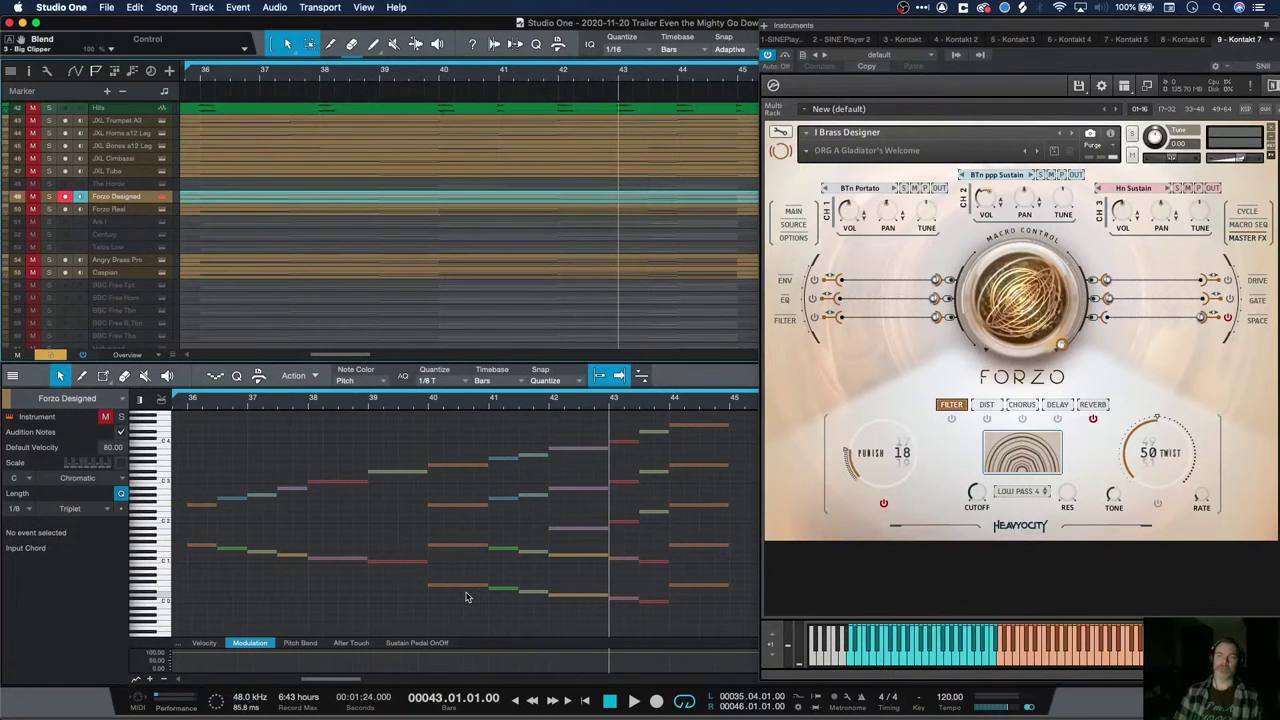
pyautogui.click(185, 401)
pyautogui.press('space')
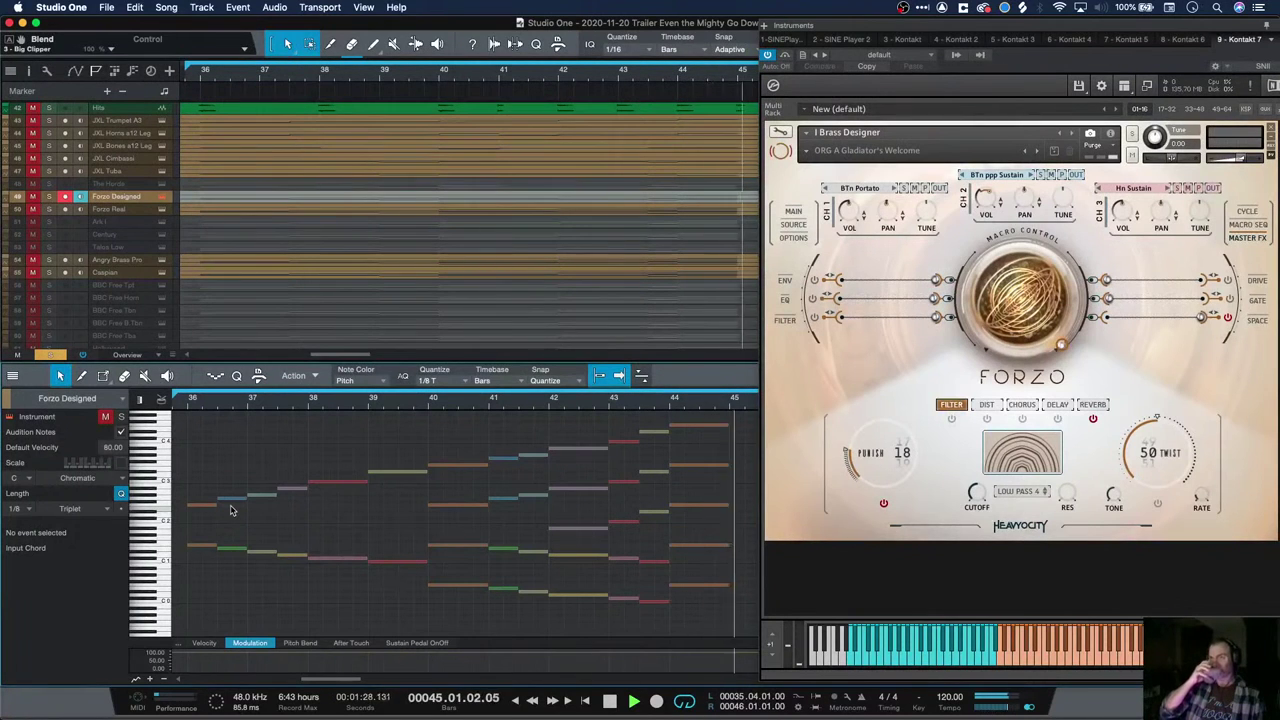
pyautogui.press('KP_1')
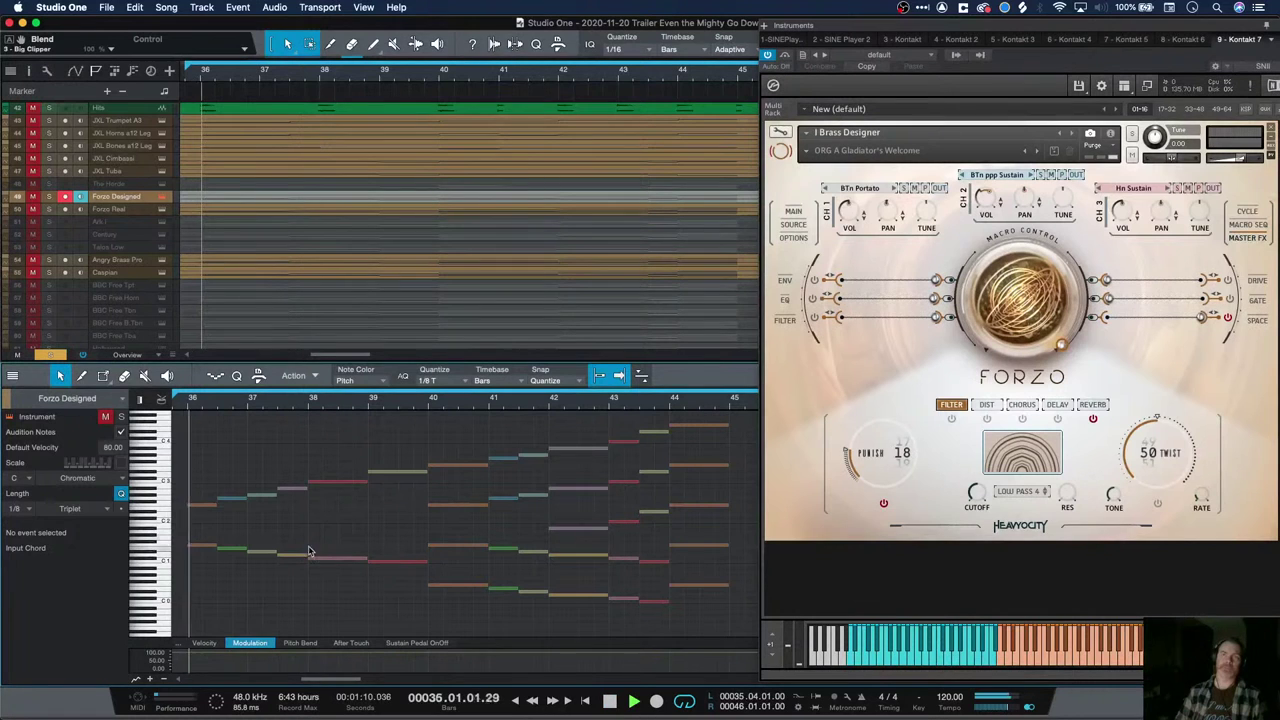
# Replay the Forzo Designed part briefly from bar 38 and stop playback
pyautogui.click(315, 404)
pyautogui.press('space')
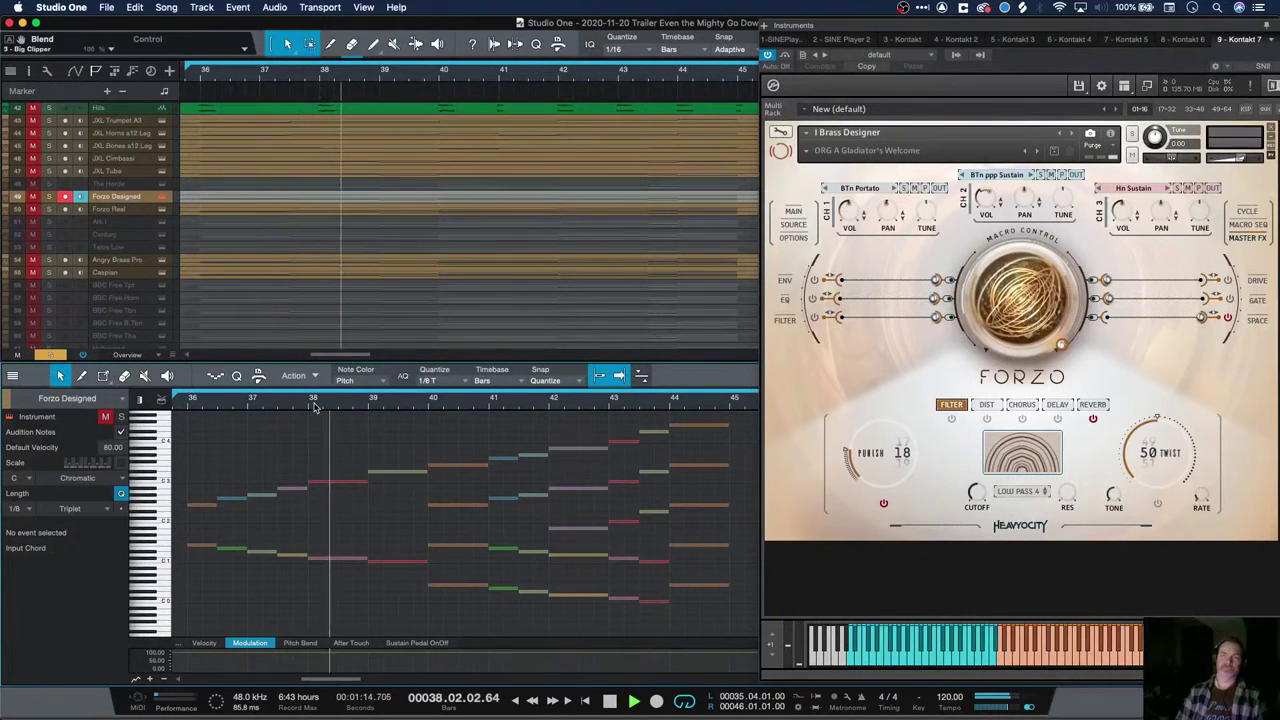
pyautogui.press('space')
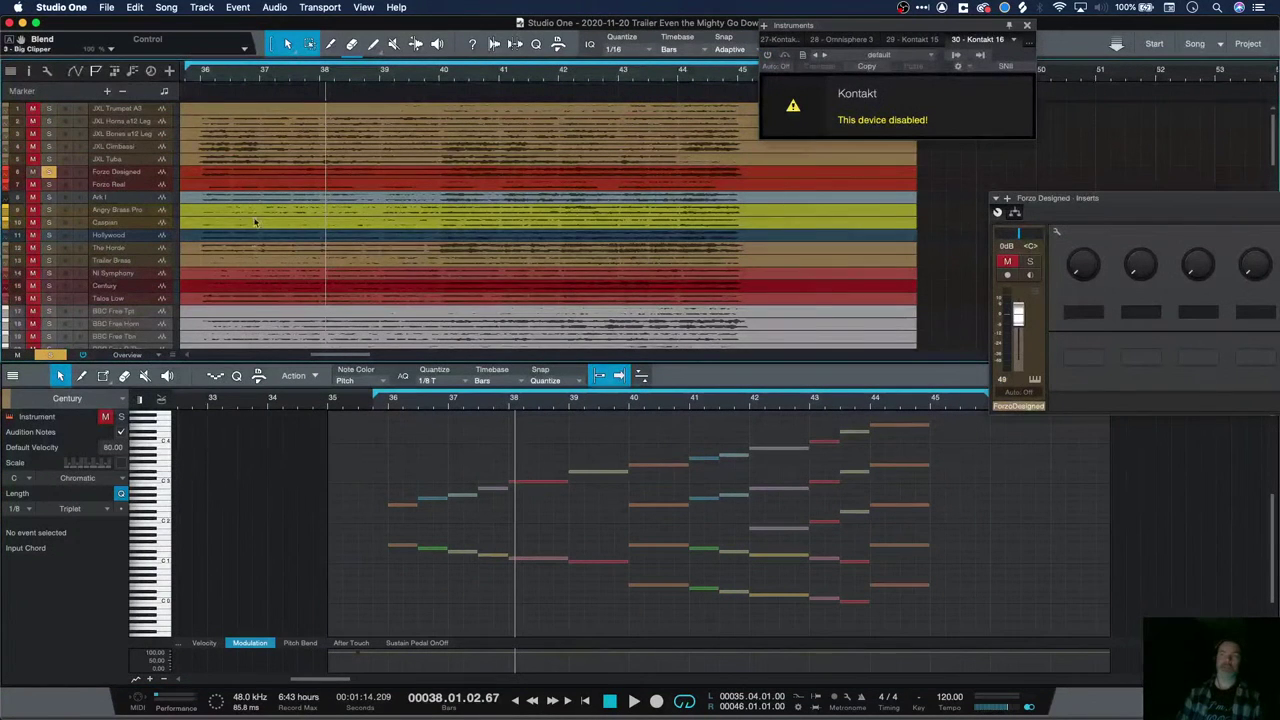
# Solo the Century audio track in place of Forzo Designed and audition it from just before bar 36
pyautogui.click(47, 175)
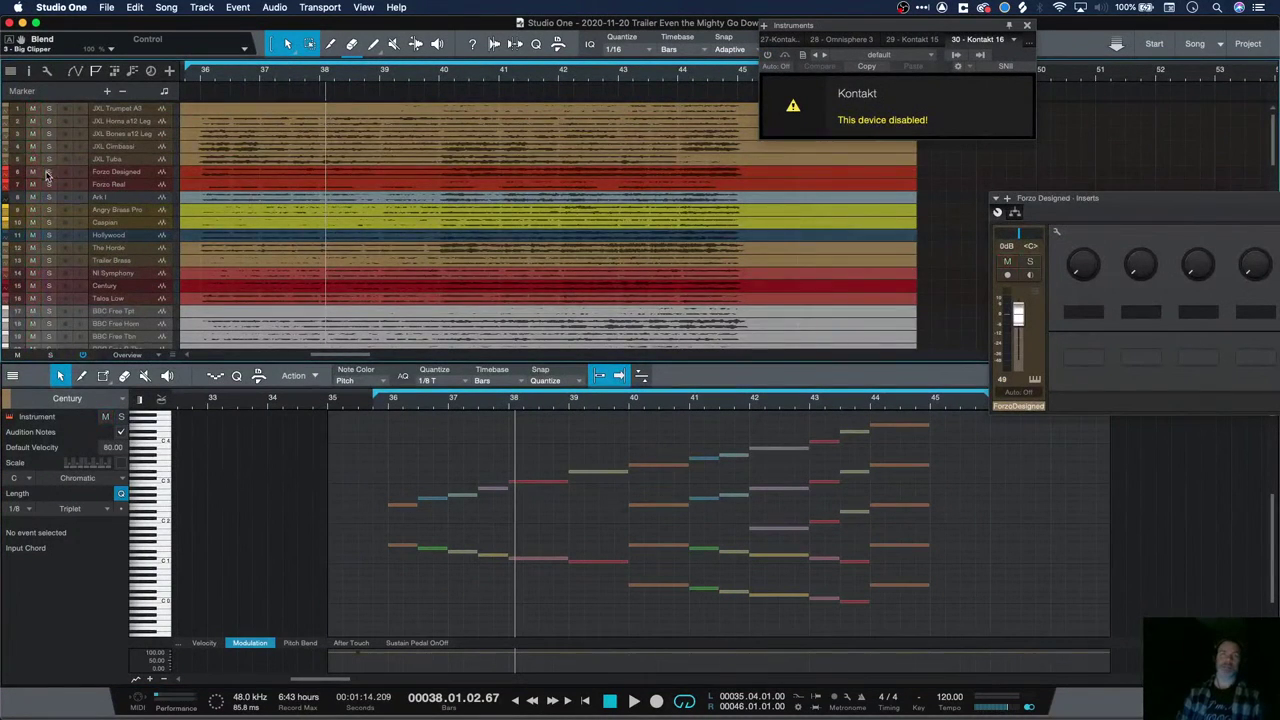
pyautogui.click(50, 286)
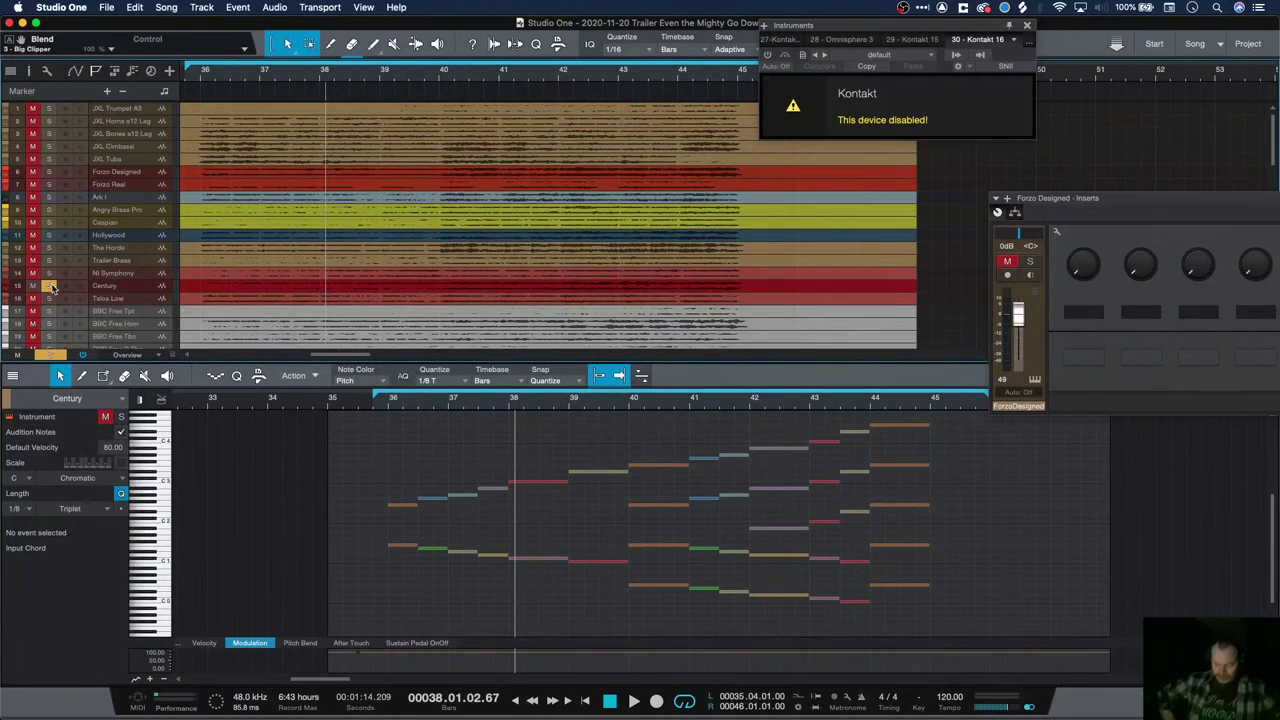
pyautogui.click(376, 405)
pyautogui.press('space')
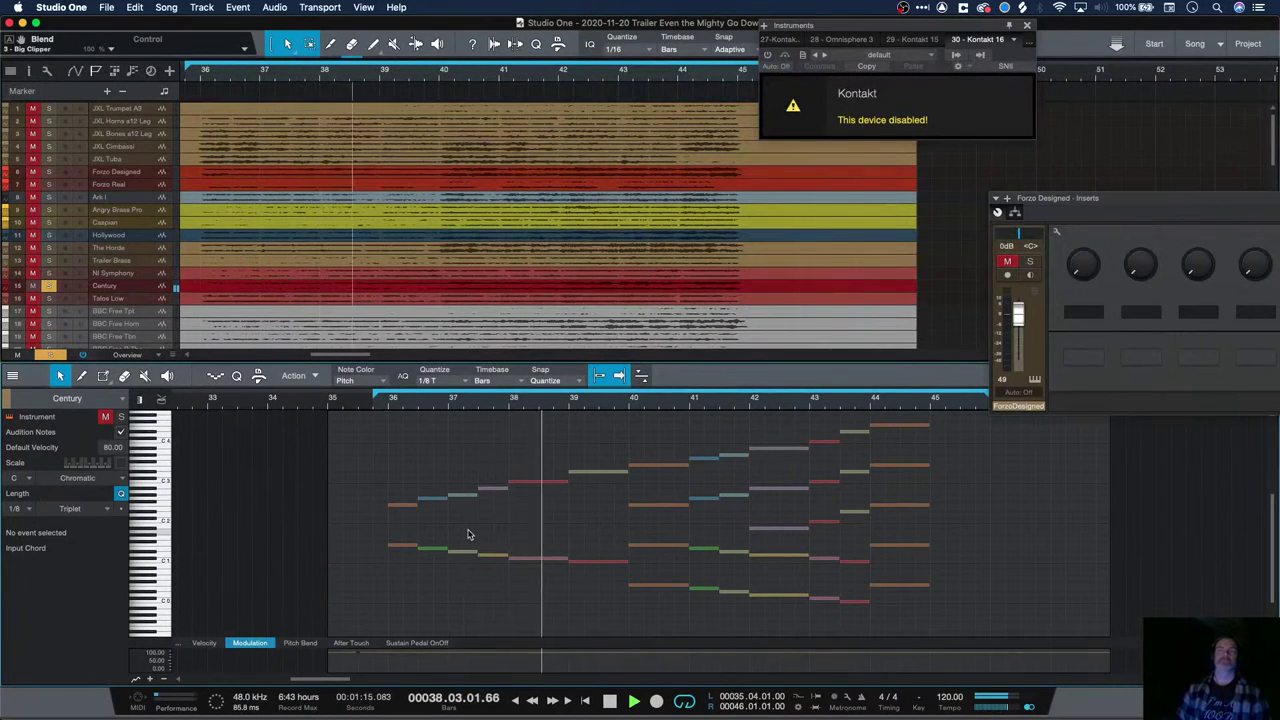
# Close the instrument window, display the Century audio waveform during playback and return to the loop start
pyautogui.click(1028, 26)
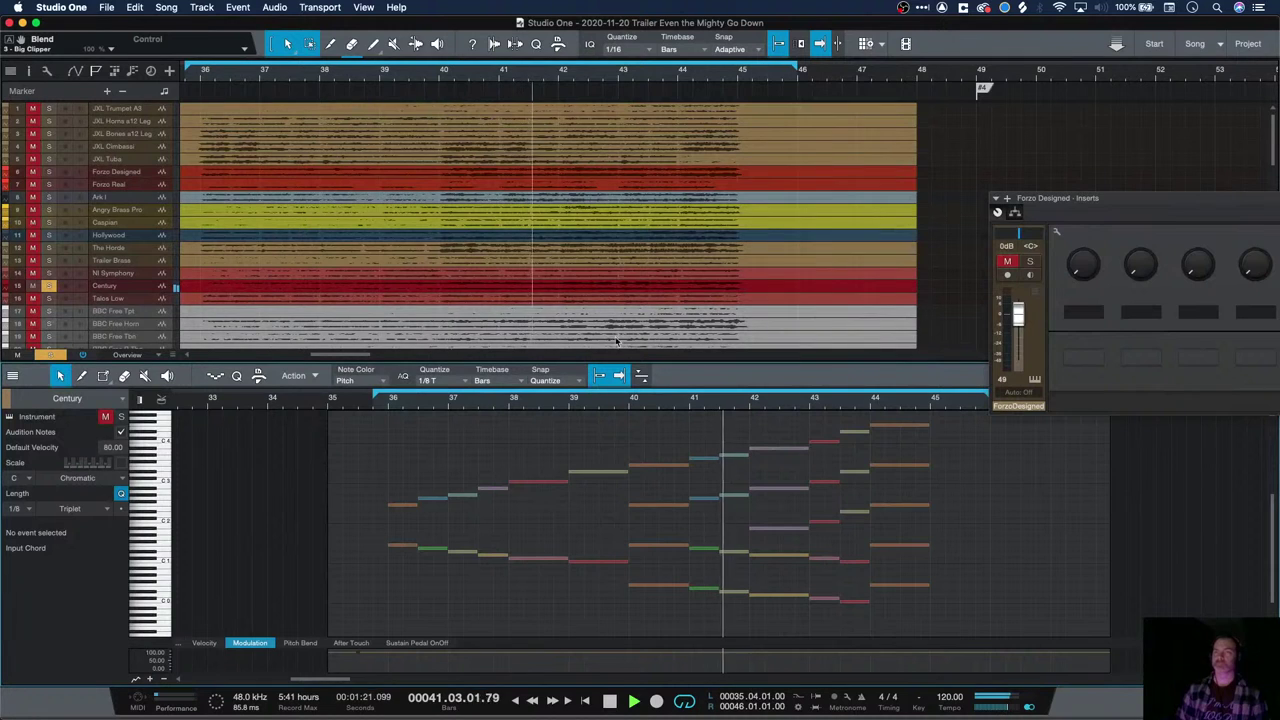
pyautogui.click(126, 287)
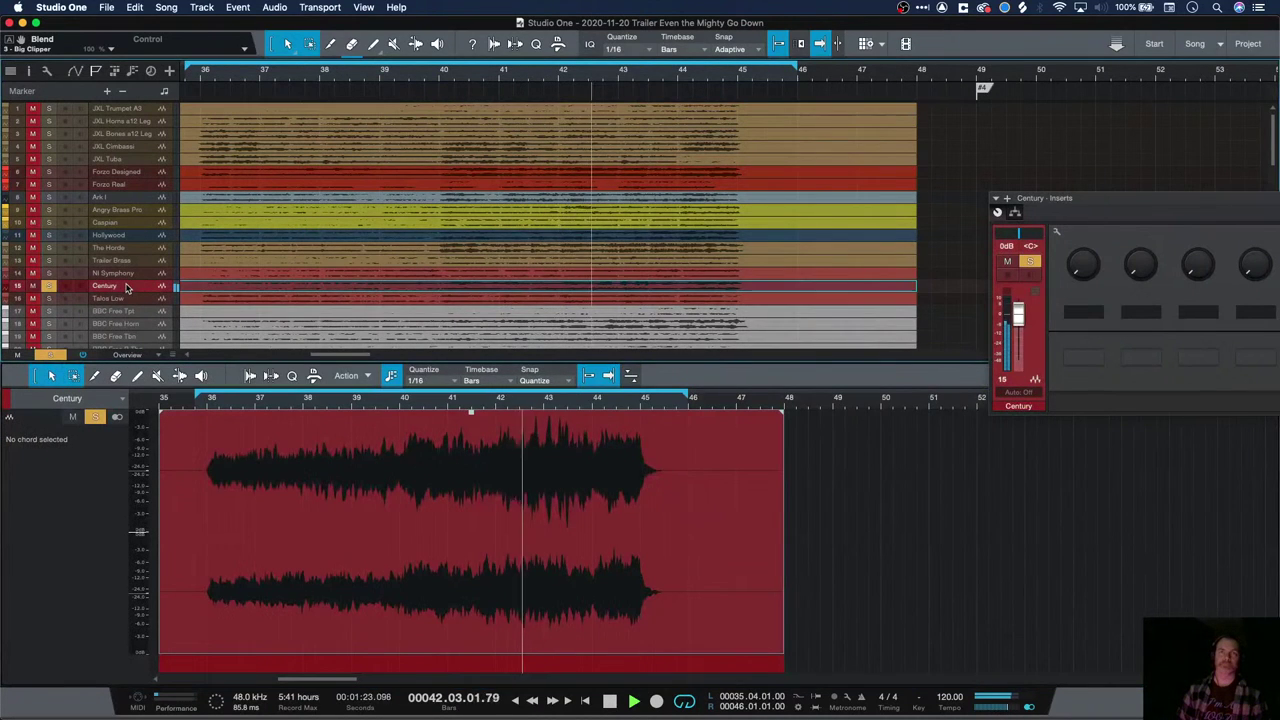
pyautogui.scroll(-7, 178, 300)
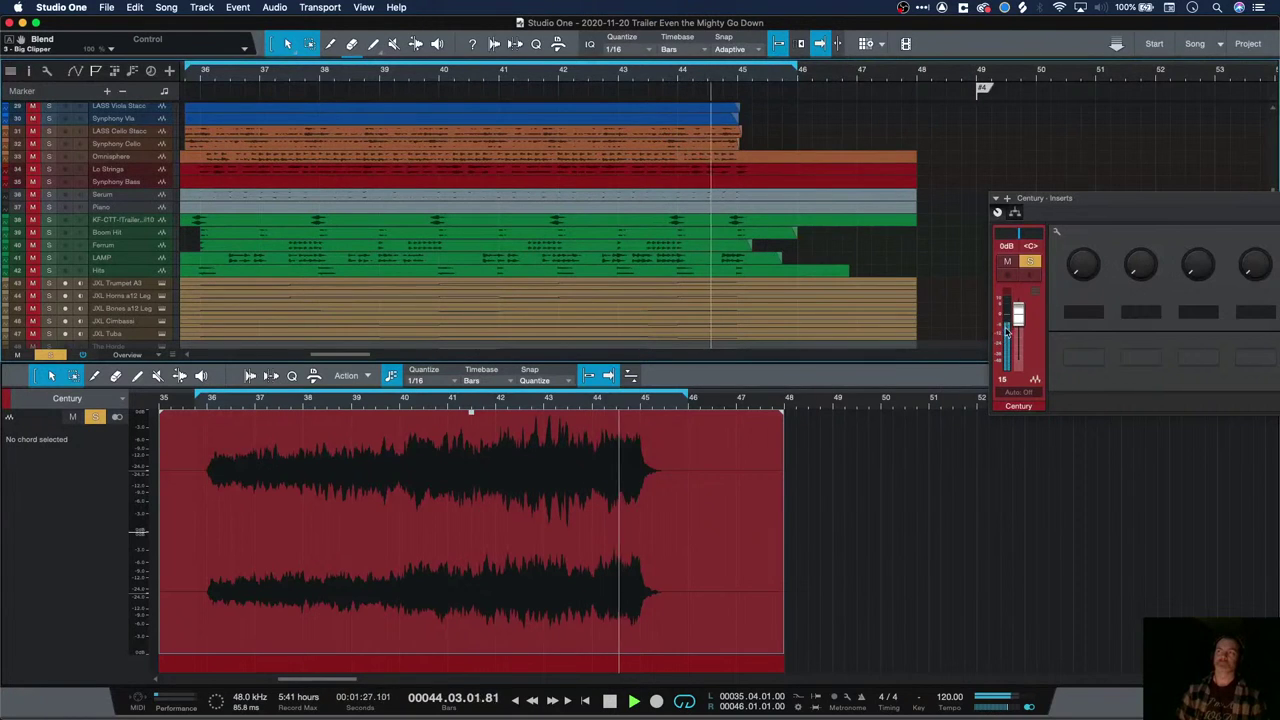
pyautogui.press('KP_1')
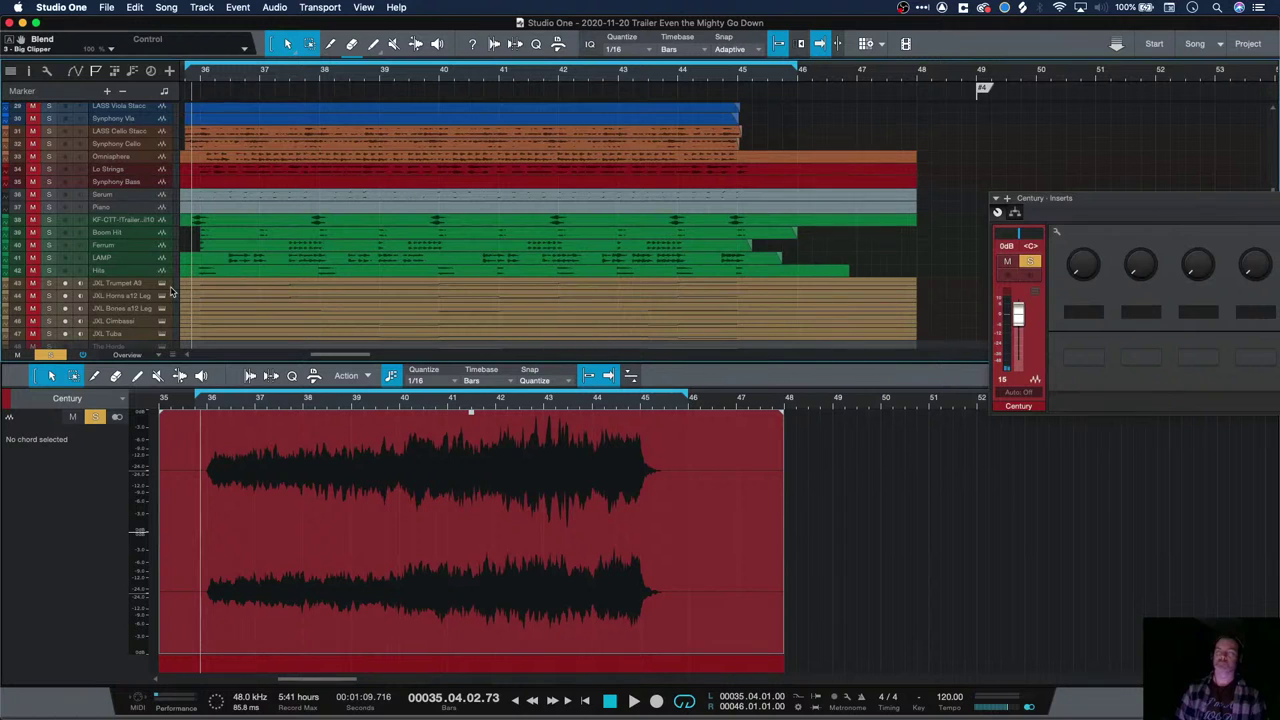
# Look through the instrument tracks below the audio tracks to examine which brass libraries are enabled or disabled
pyautogui.scroll(-5, 171, 290)
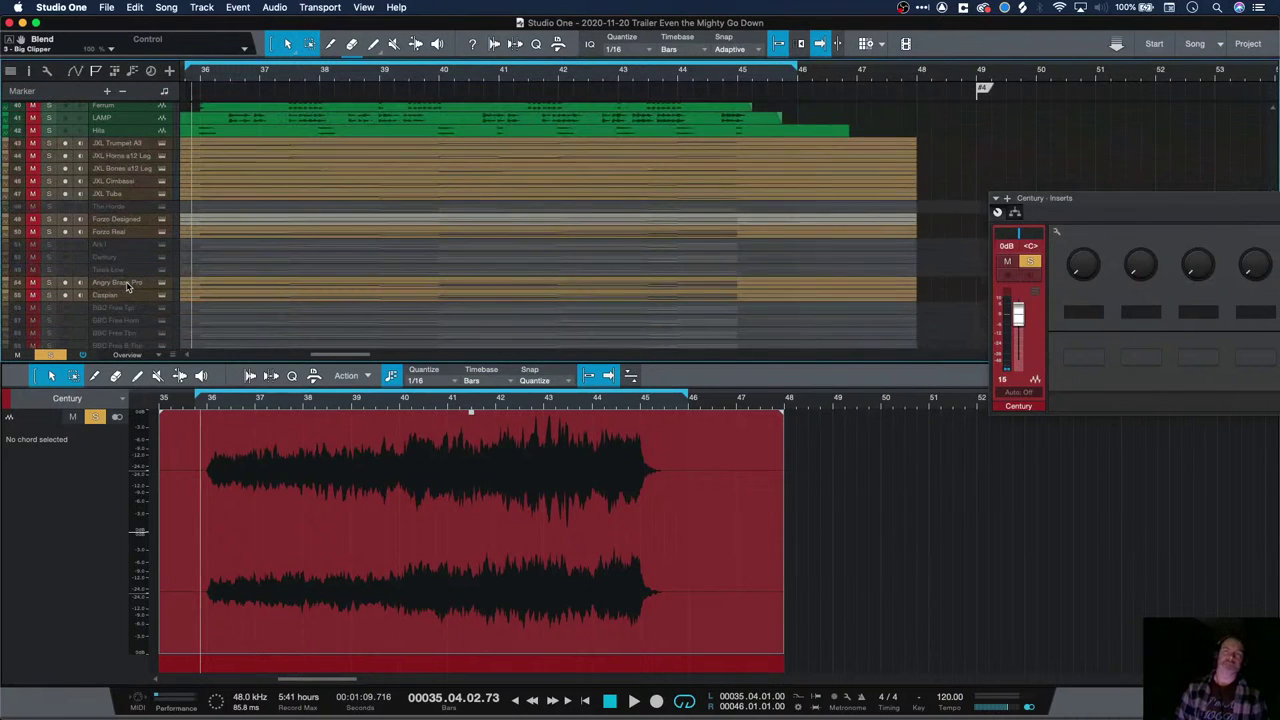
pyautogui.scroll(-6, 127, 287)
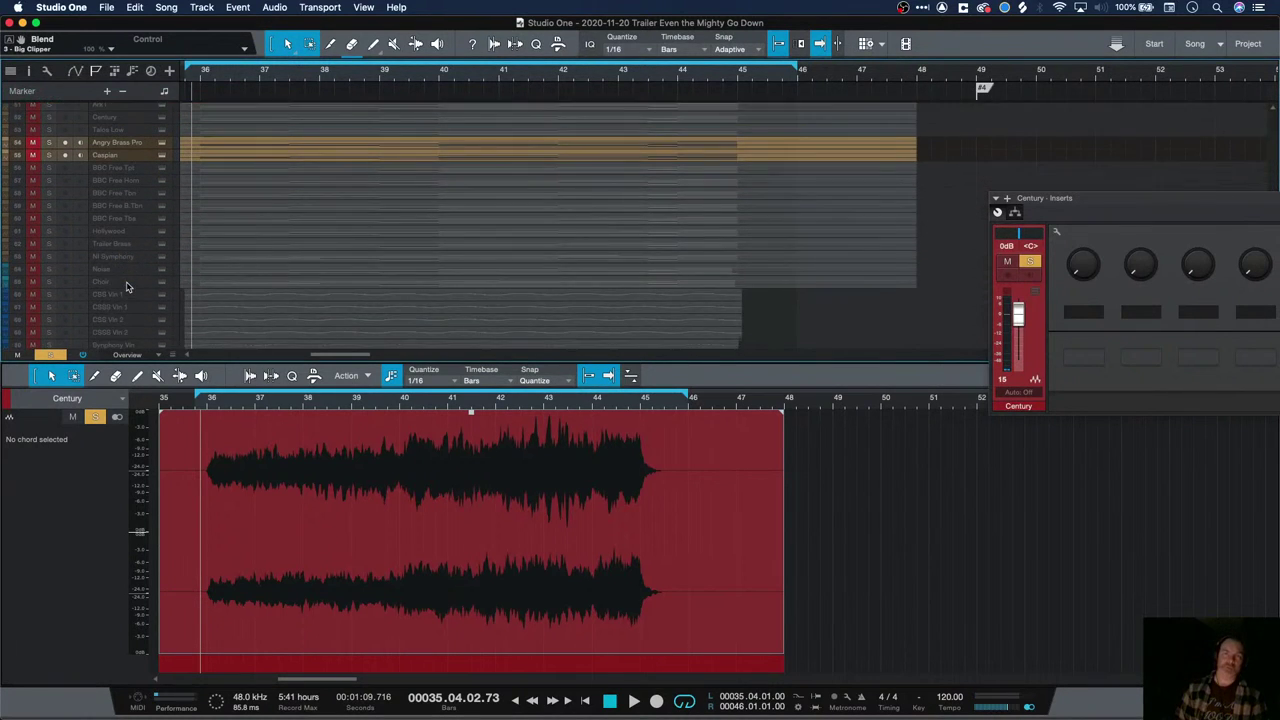
pyautogui.scroll(5, 127, 287)
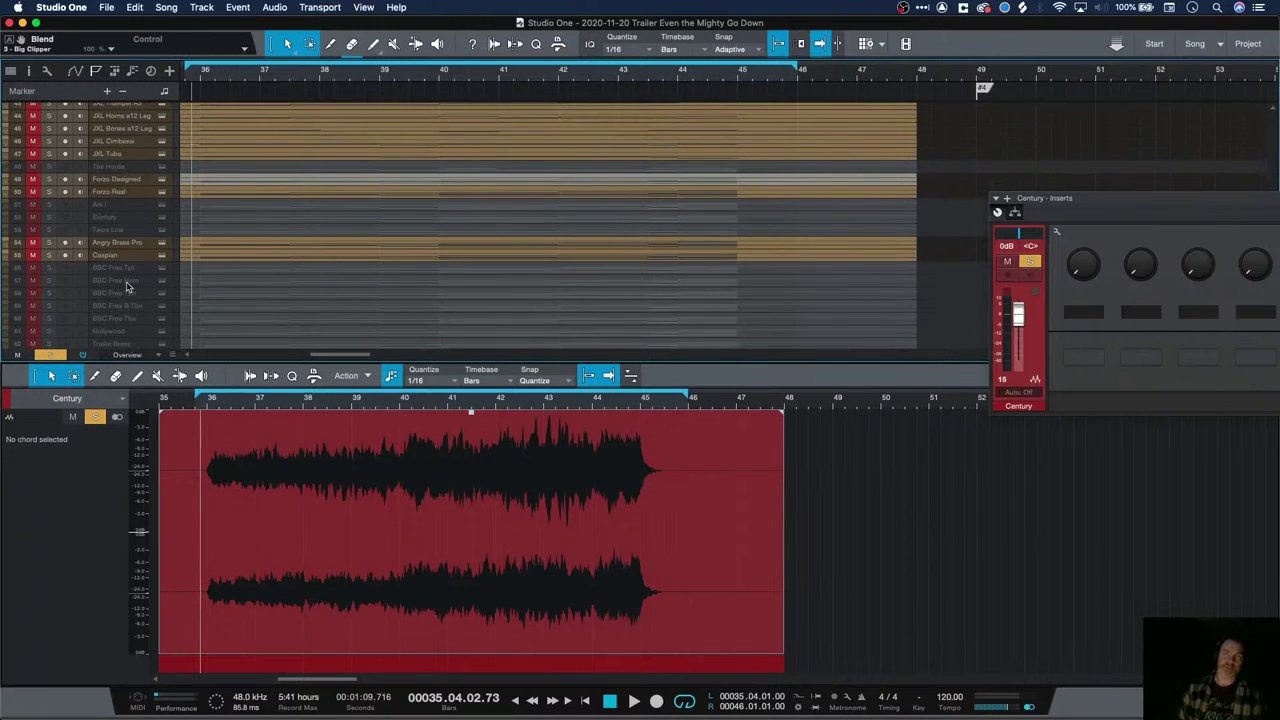
pyautogui.scroll(1, 127, 287)
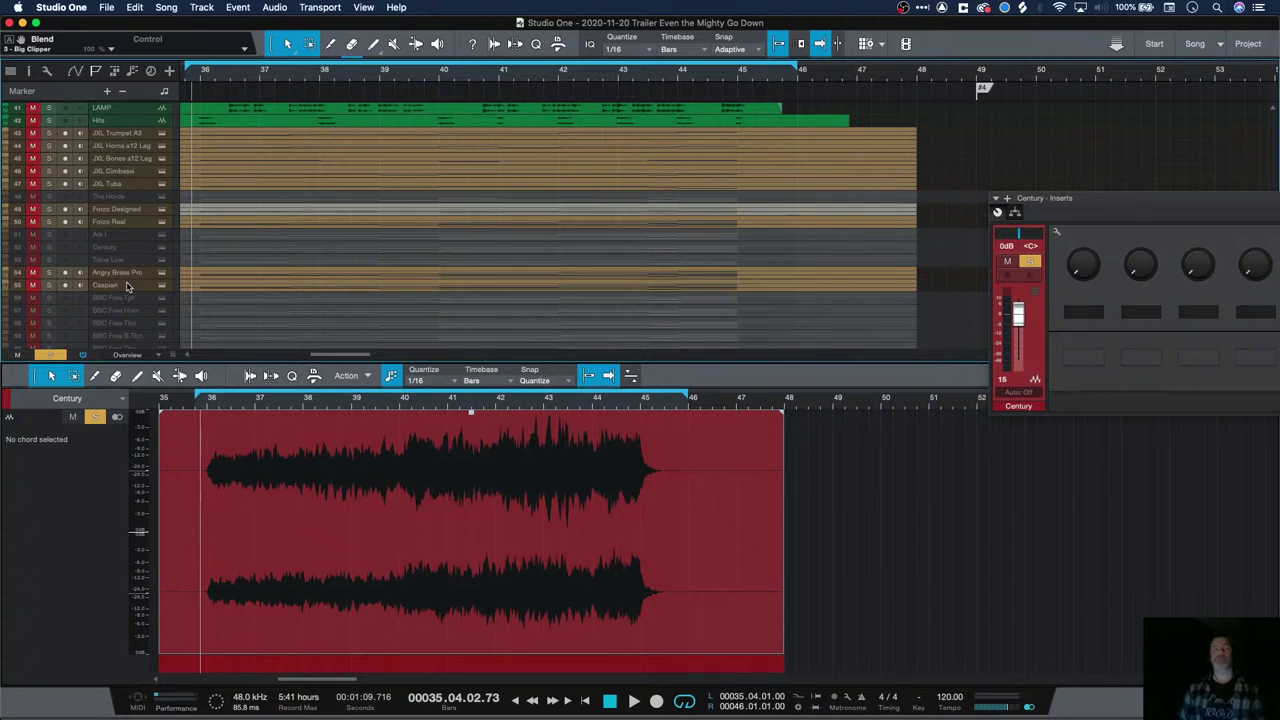
pyautogui.scroll(-2, 127, 288)
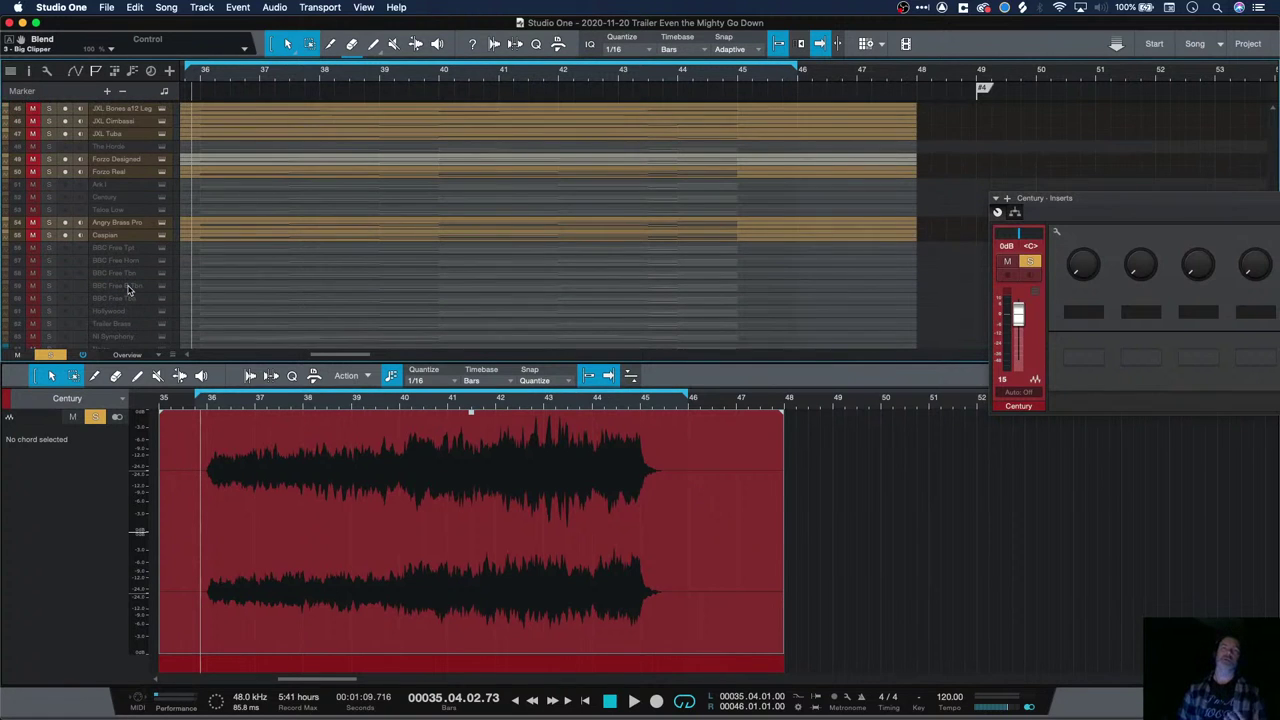
pyautogui.scroll(-2, 127, 289)
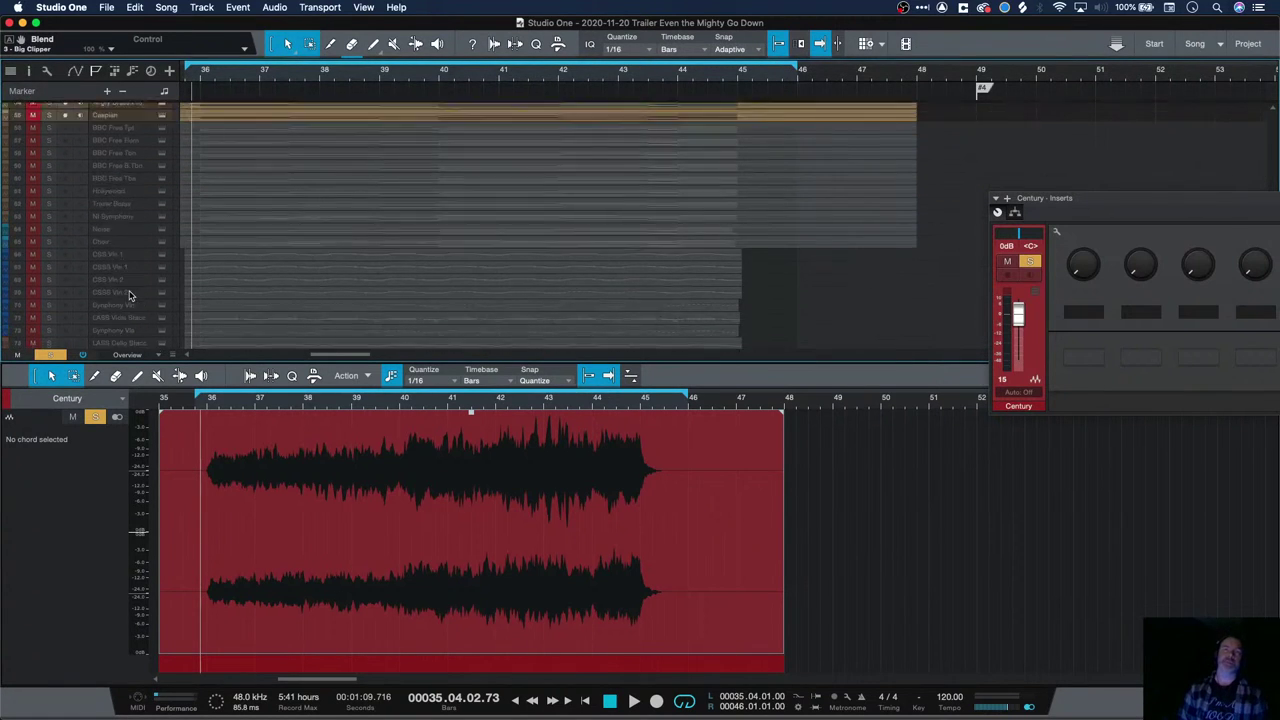
pyautogui.scroll(5, 128, 295)
pyautogui.scroll(2, 128, 295)
pyautogui.scroll(-4, 128, 295)
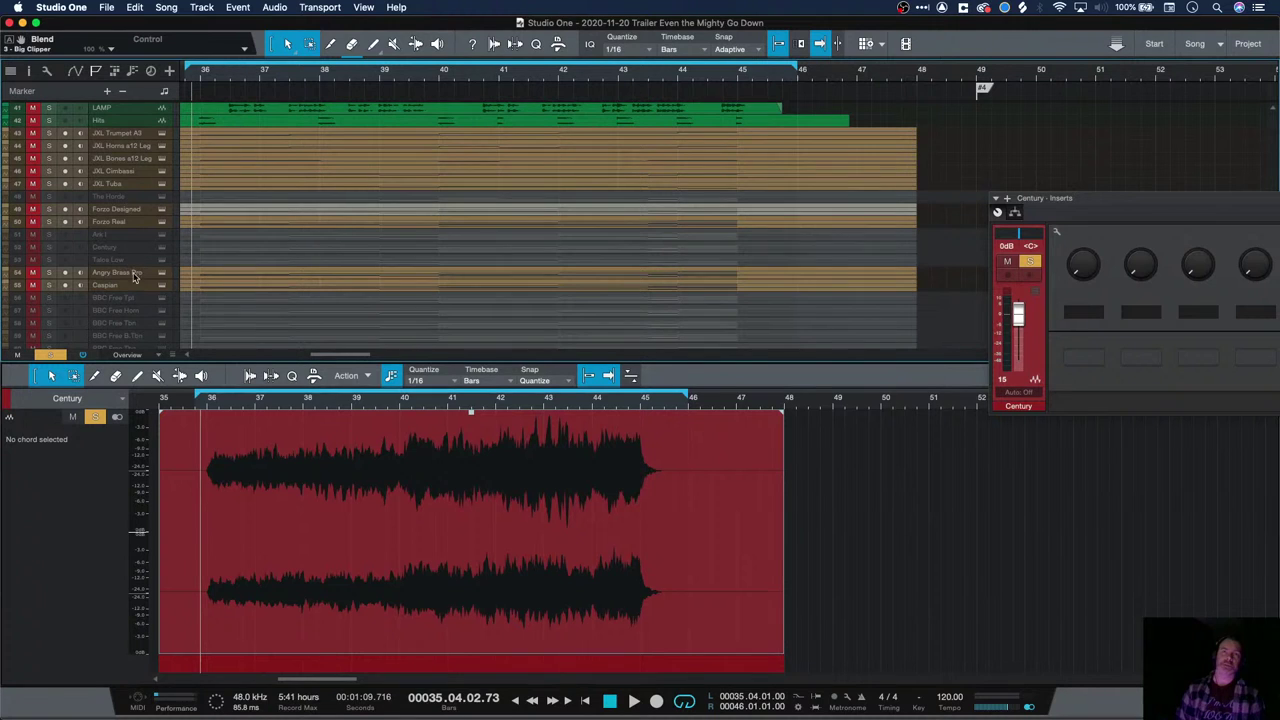
# View the notes of the Angry Brass Pro and Caspian instrument tracks, and solo the Angry Brass Pro audio track in place of Century
pyautogui.click(120, 272)
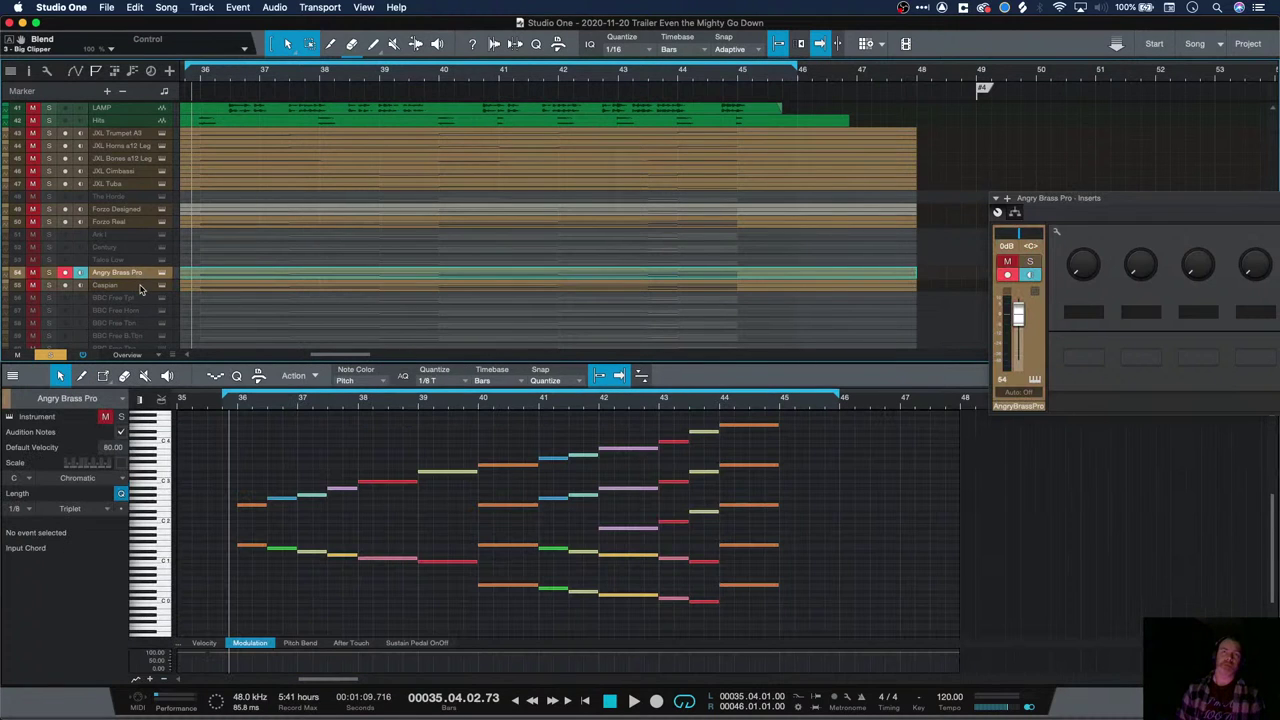
pyautogui.click(141, 287)
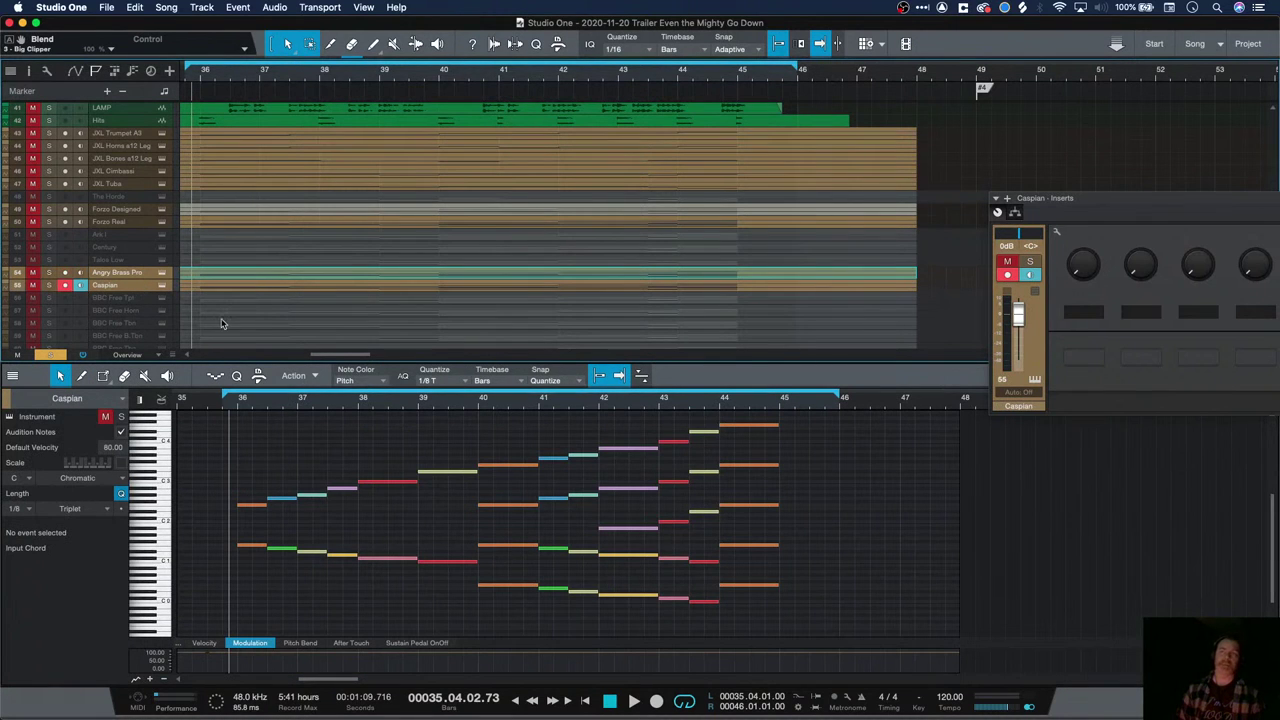
pyautogui.scroll(2, 250, 290)
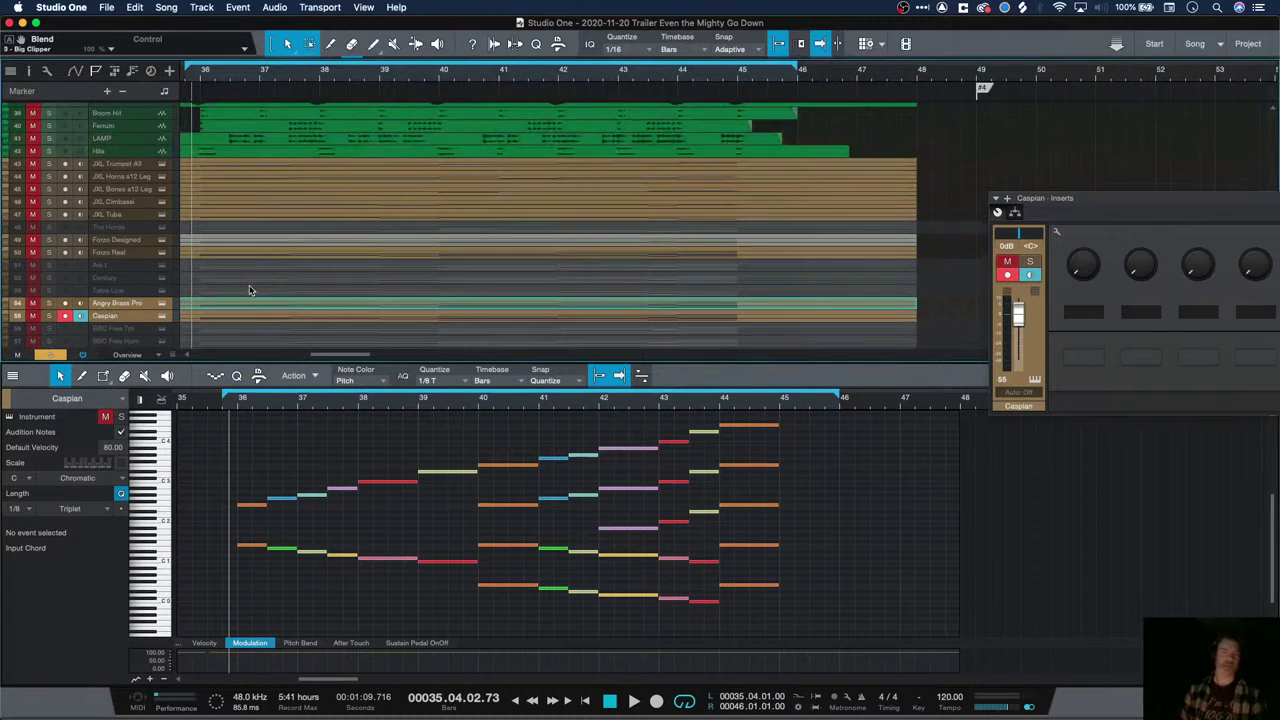
pyautogui.scroll(2, 250, 290)
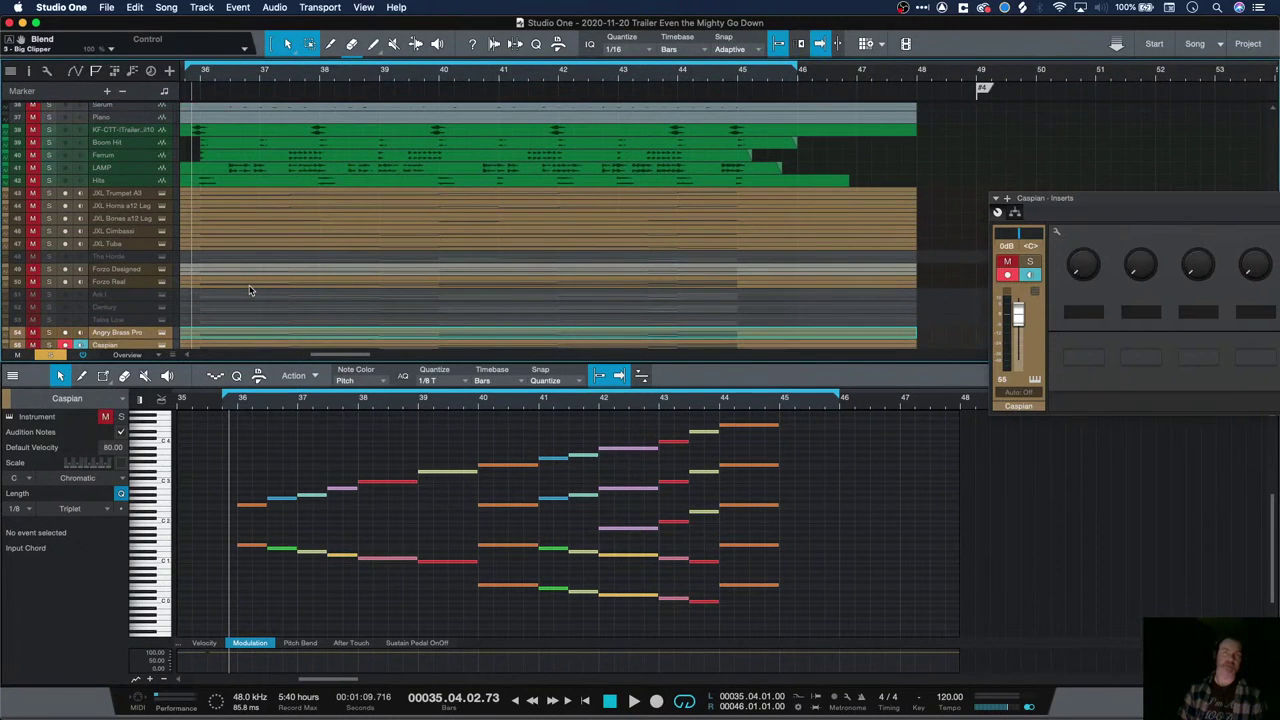
pyautogui.scroll(2, 250, 290)
pyautogui.scroll(5, 250, 290)
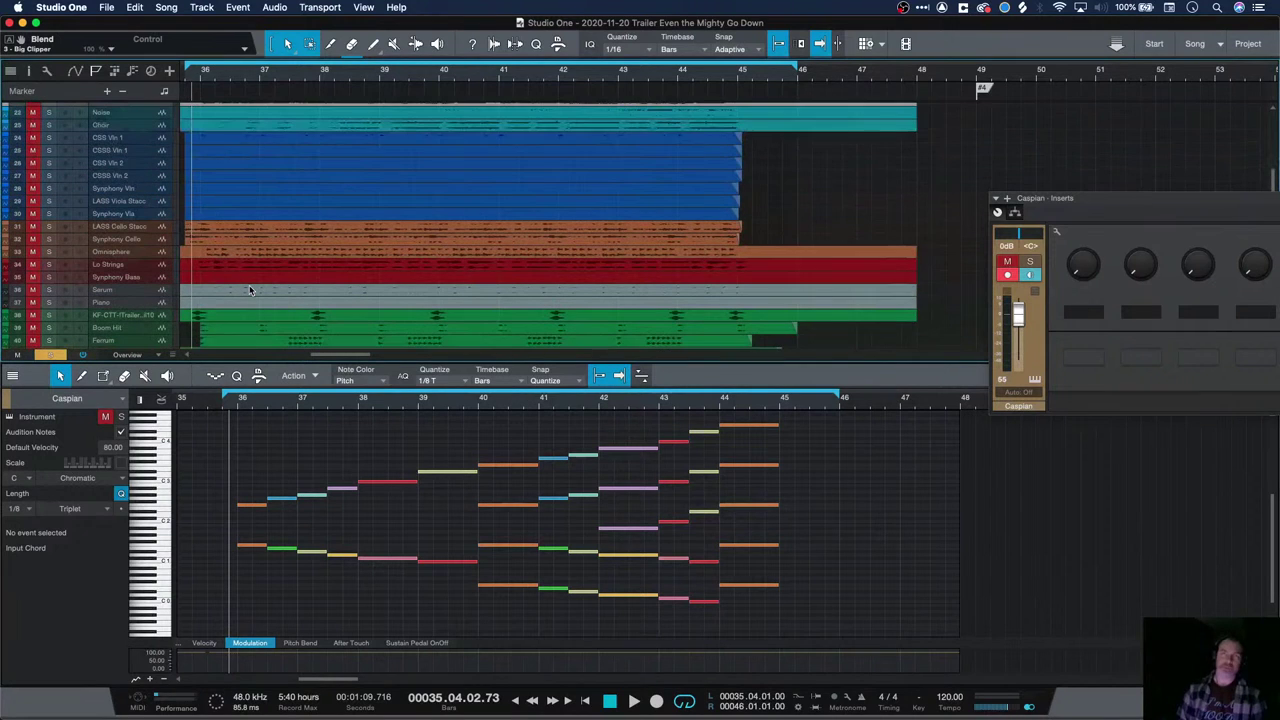
pyautogui.scroll(6, 250, 290)
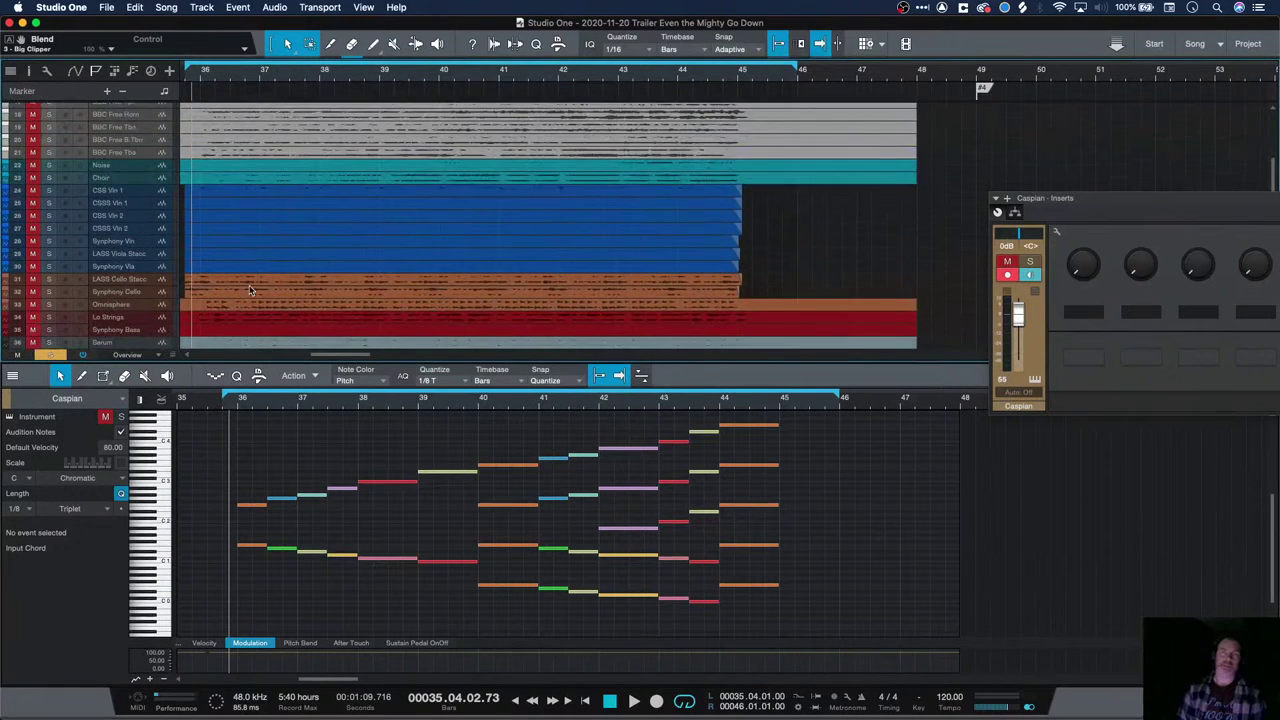
pyautogui.scroll(3, 250, 290)
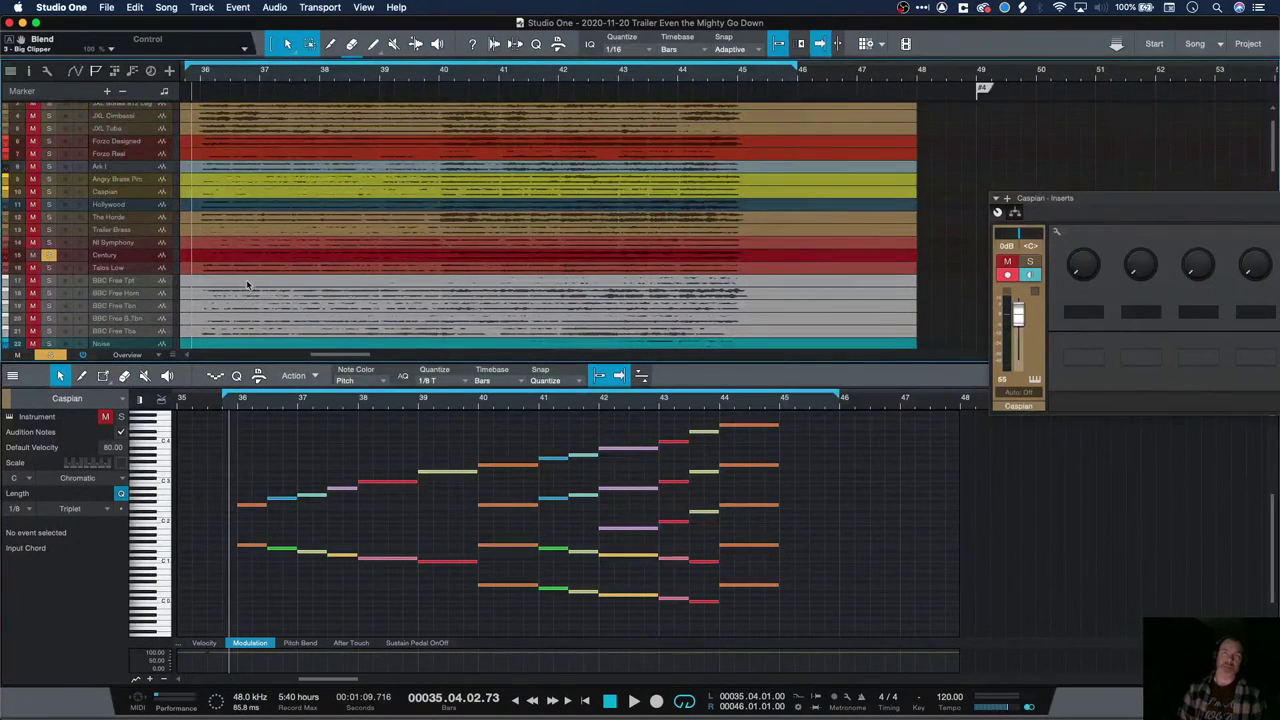
pyautogui.keyDown('super'); pyautogui.click(49, 192); pyautogui.keyUp('super')
pyautogui.keyDown('super'); pyautogui.click(49, 179); pyautogui.keyUp('super')
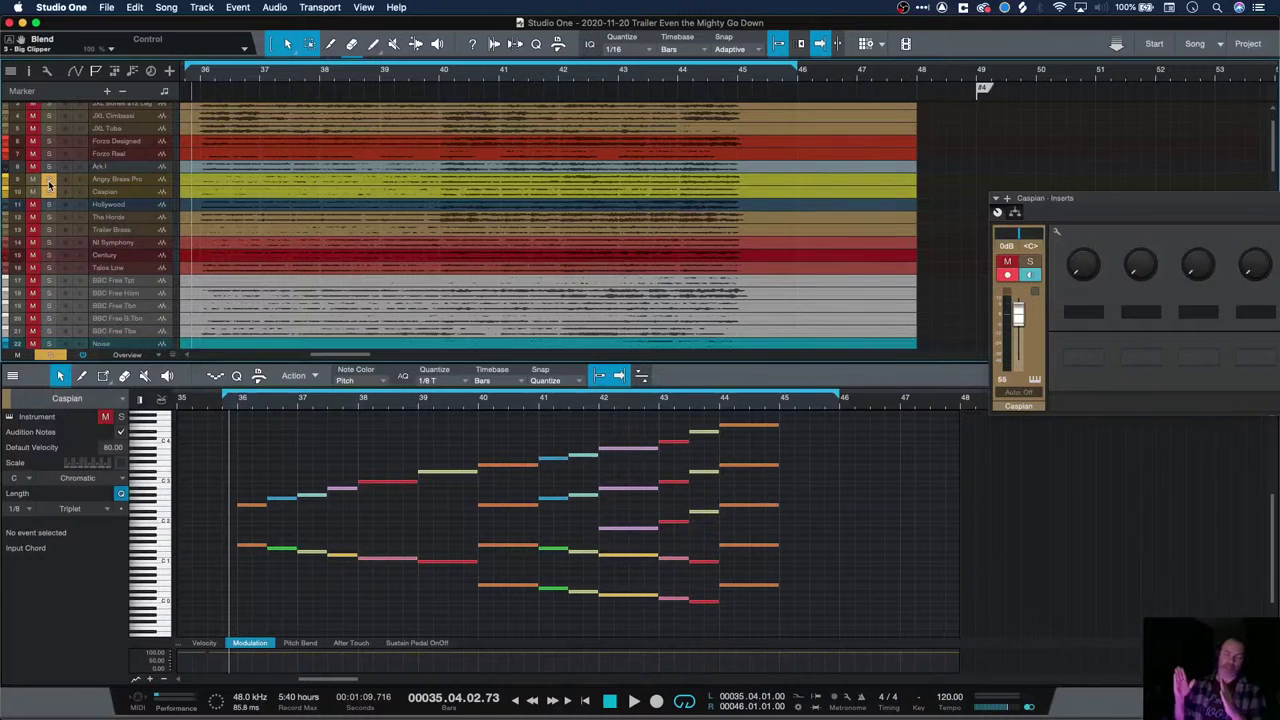
# Open the Angry Brass Pro instrument and reload its Three Trumpets, Four Horns and Three Bass Trombones patches
pyautogui.scroll(-10, 256, 255)
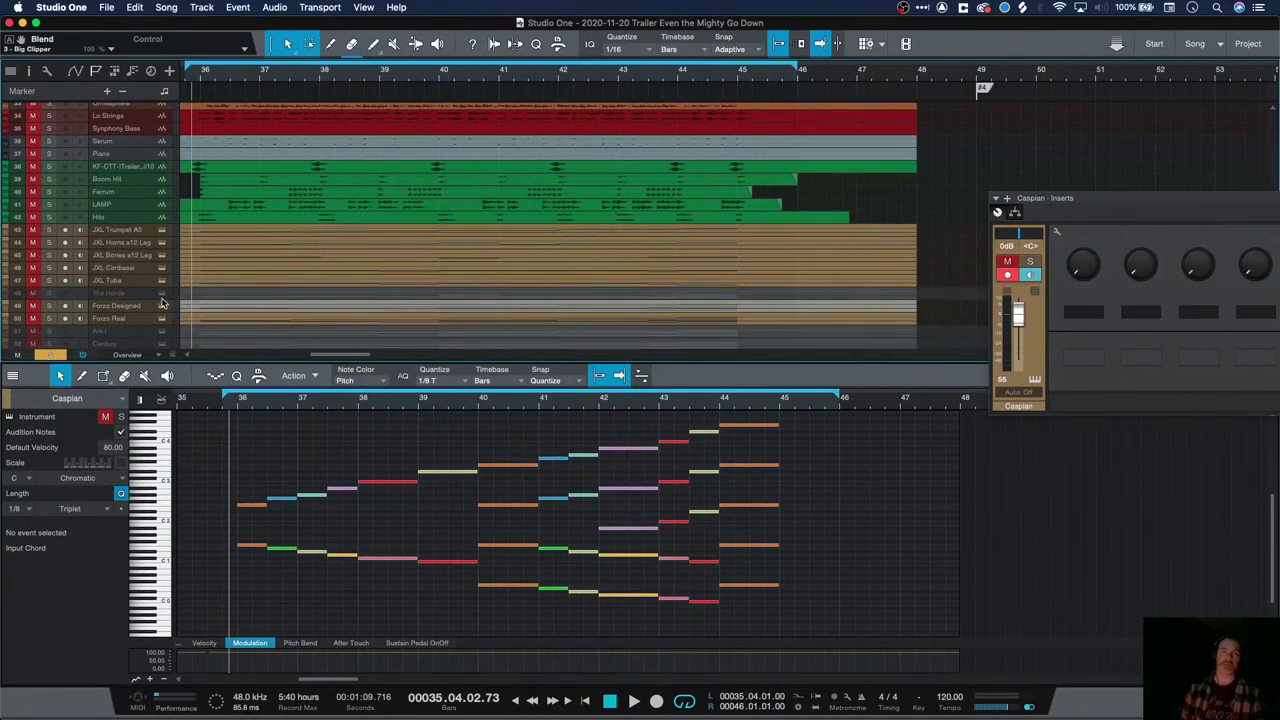
pyautogui.scroll(-4, 178, 316)
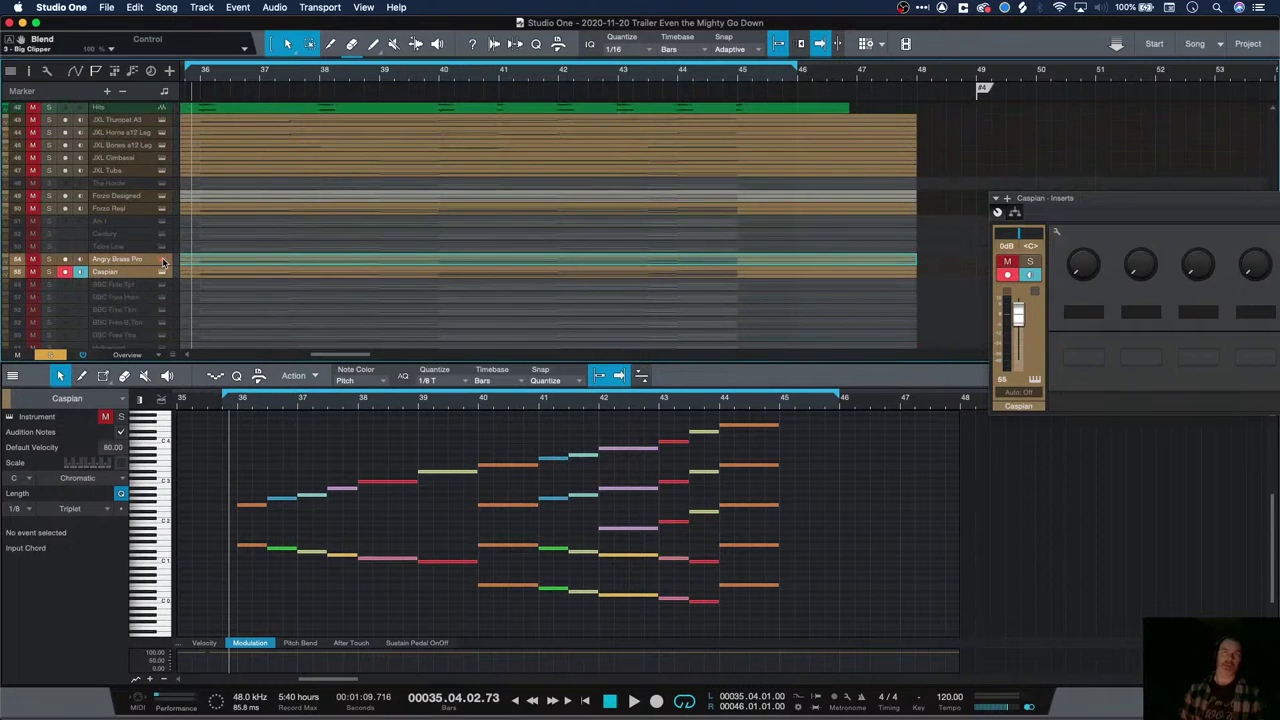
pyautogui.click(163, 261)
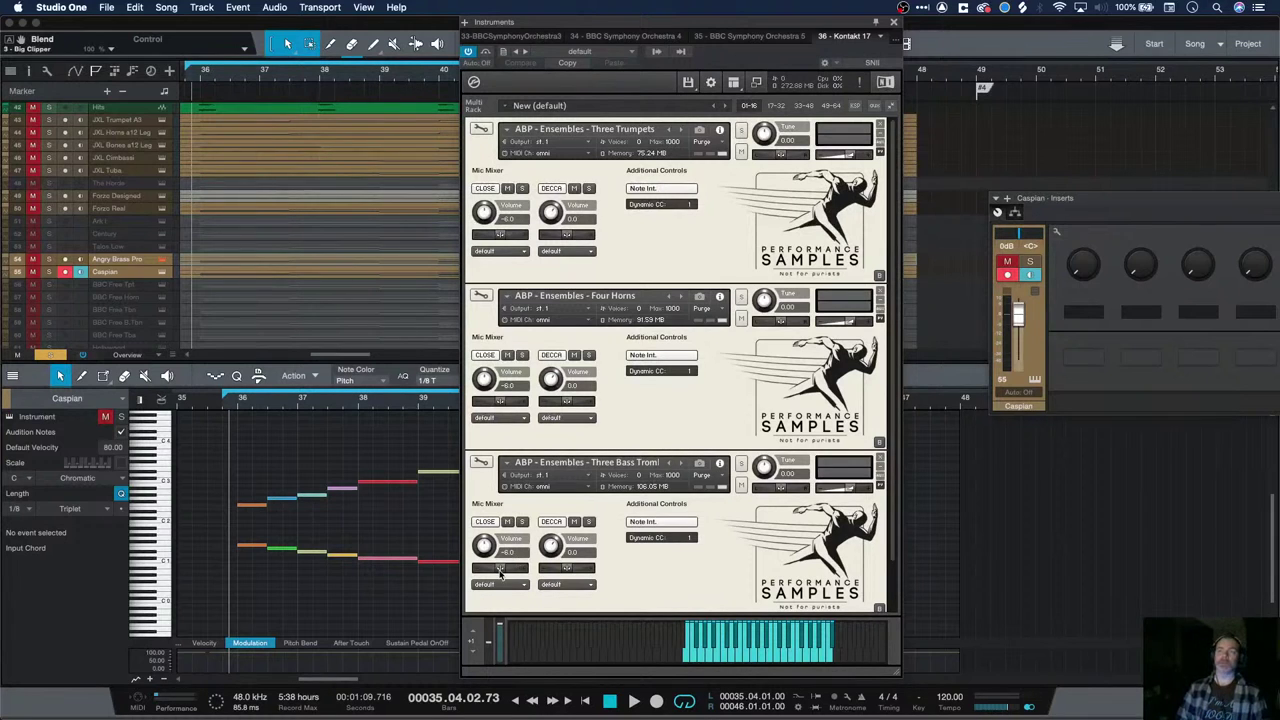
pyautogui.click(681, 130)
pyautogui.click(670, 130)
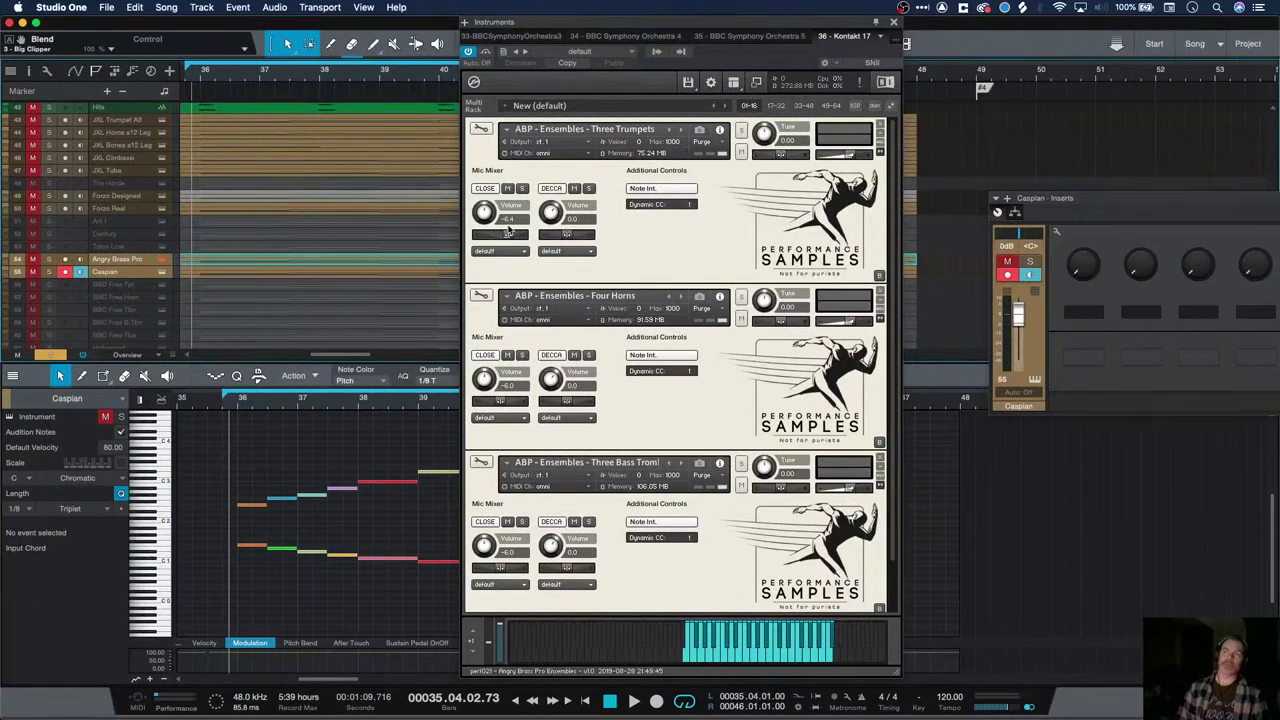
pyautogui.click(679, 296)
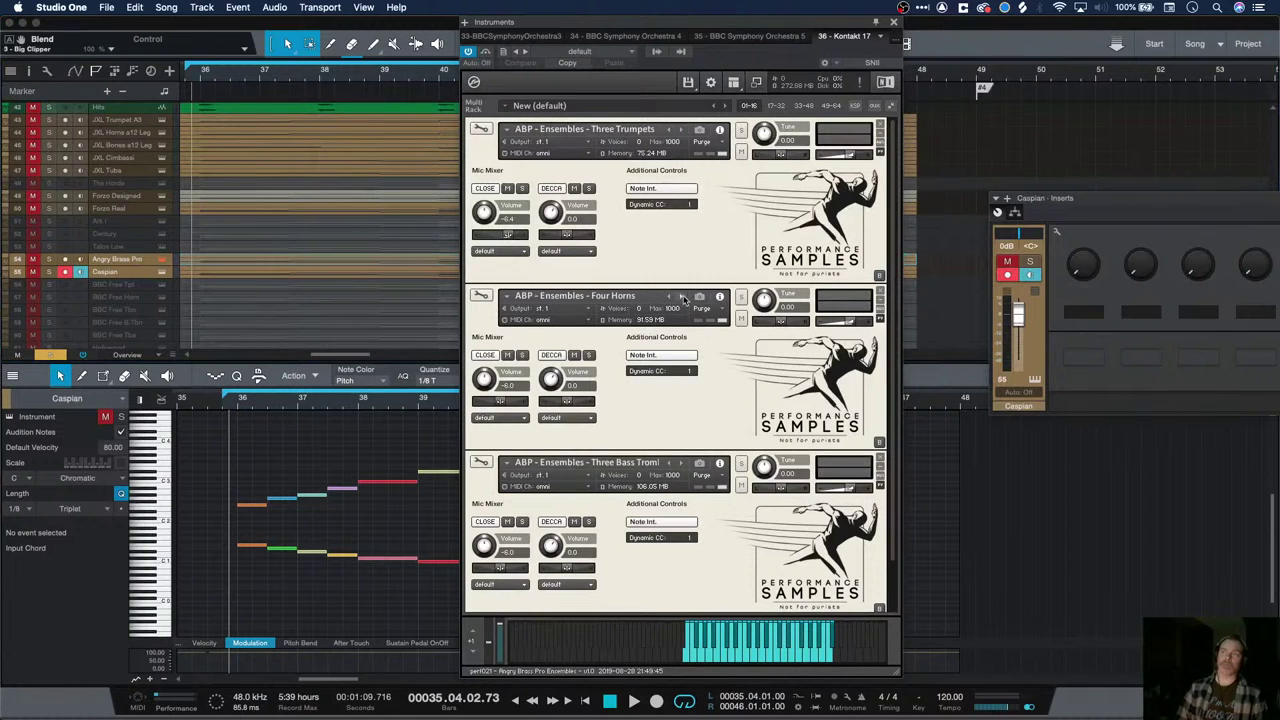
pyautogui.click(668, 297)
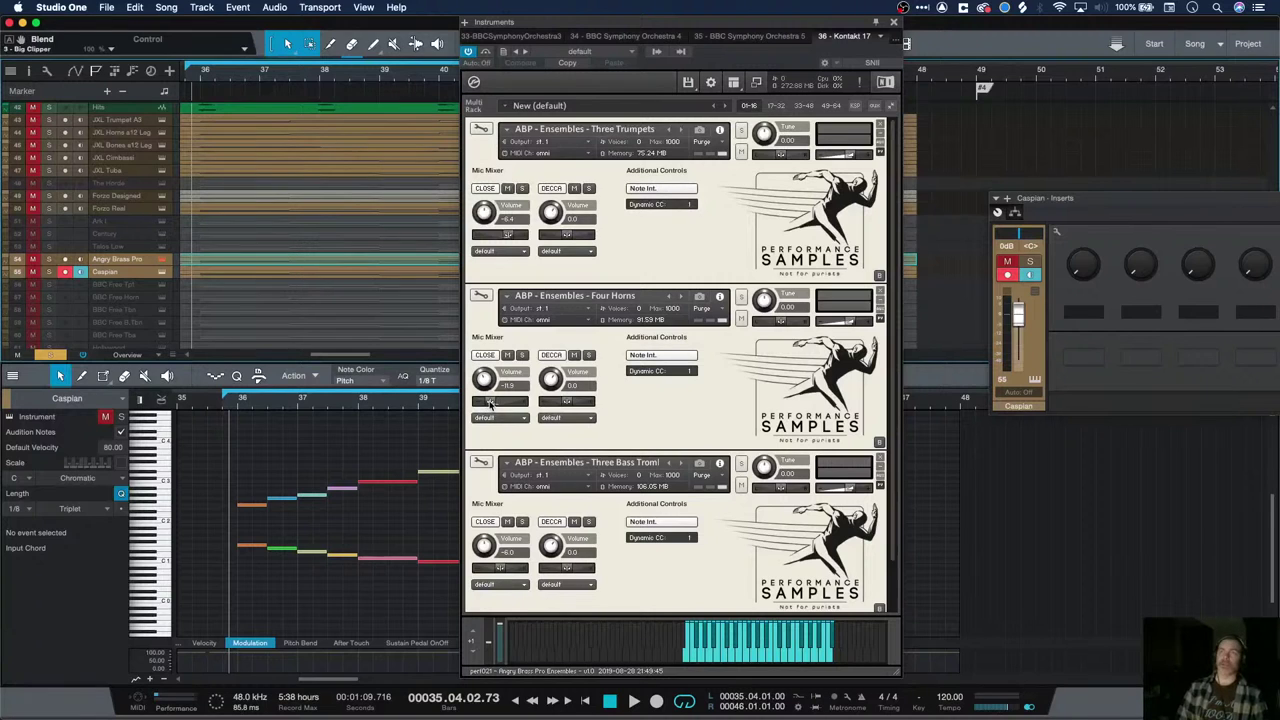
pyautogui.click(681, 464)
pyautogui.click(670, 465)
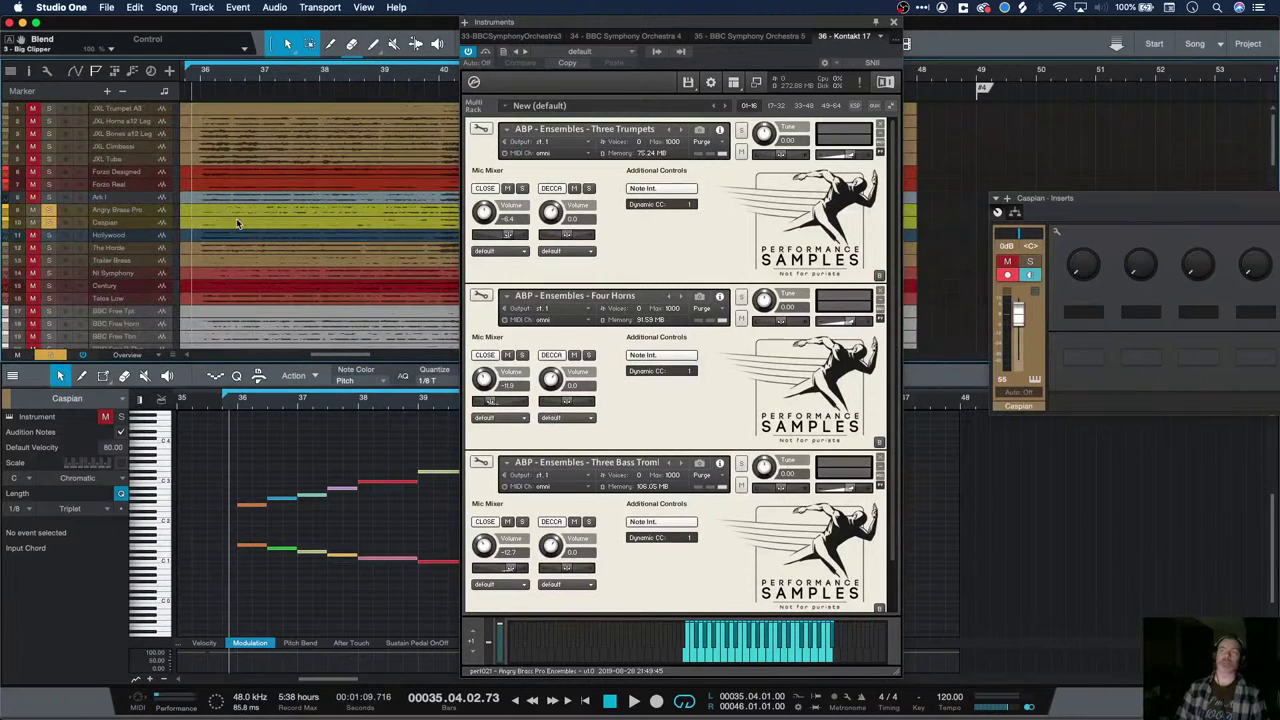
# Audition the soloed Angry Brass Pro audio from just before bar 36, moving the instrument window aside to uncover the arrangement
pyautogui.press('space')
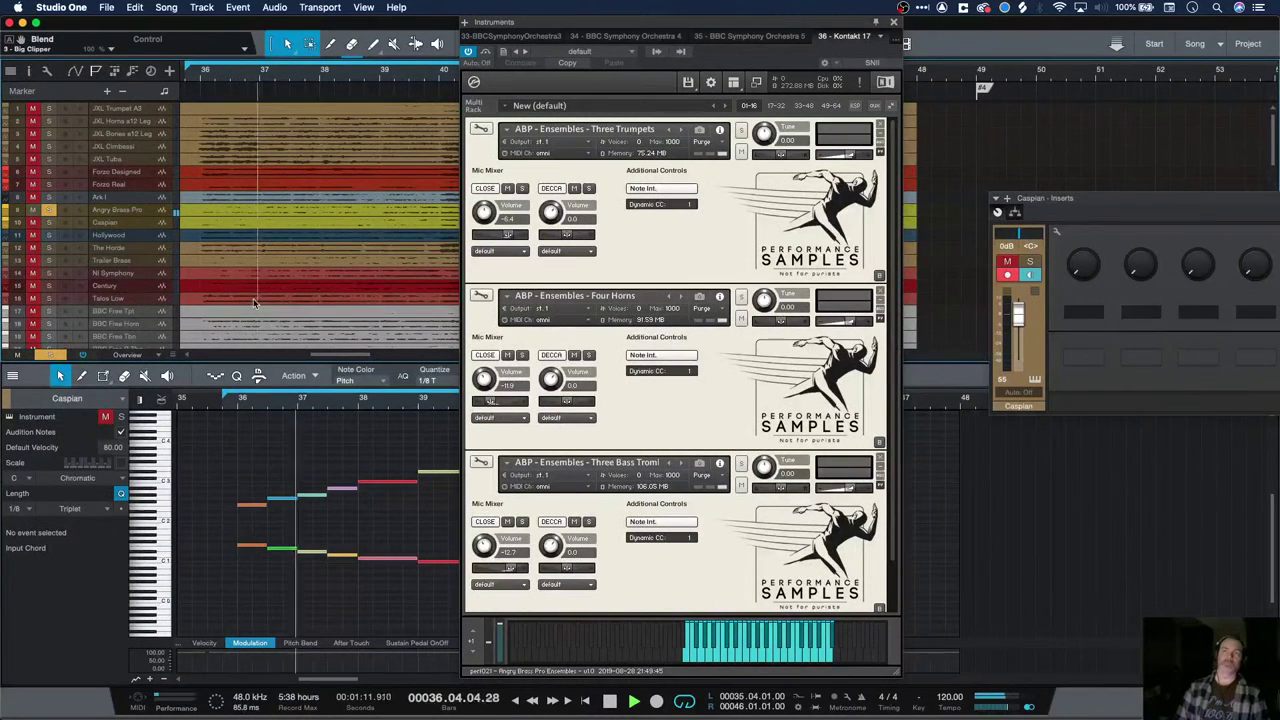
pyautogui.moveTo(553, 21); pyautogui.dragTo(924, 10)
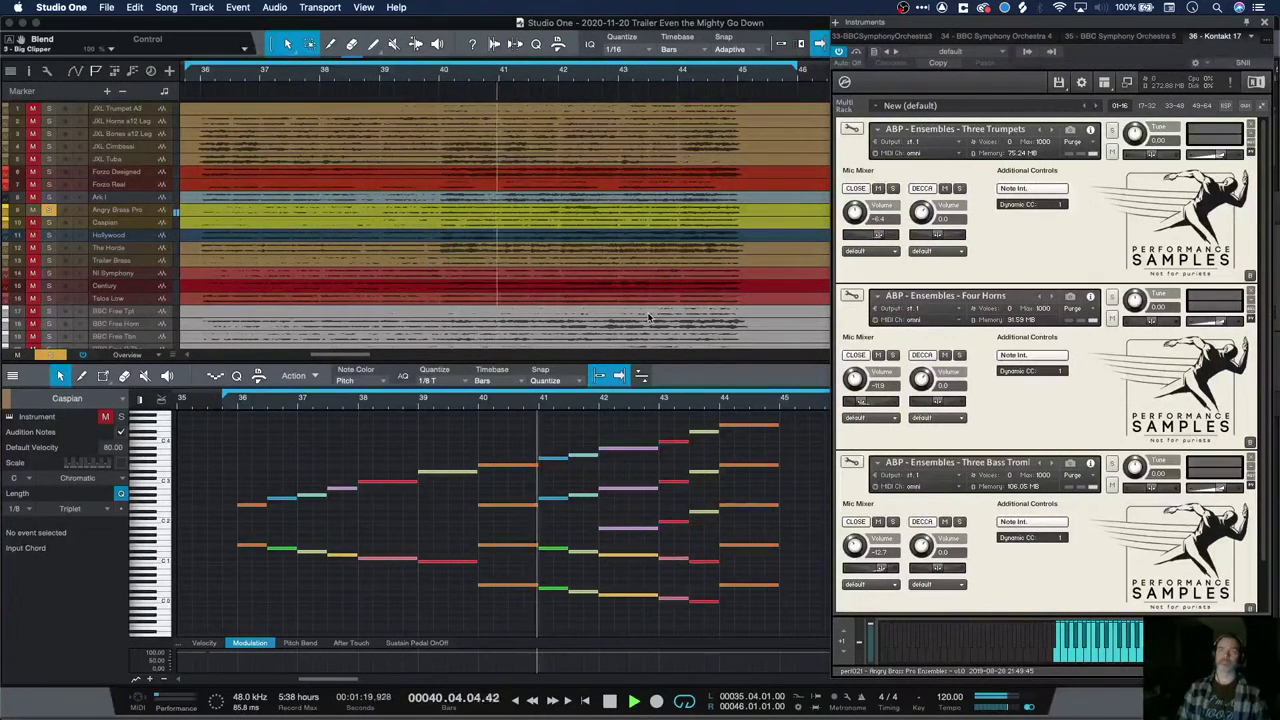
pyautogui.scroll(-4, 594, 305)
pyautogui.scroll(-10, 592, 300)
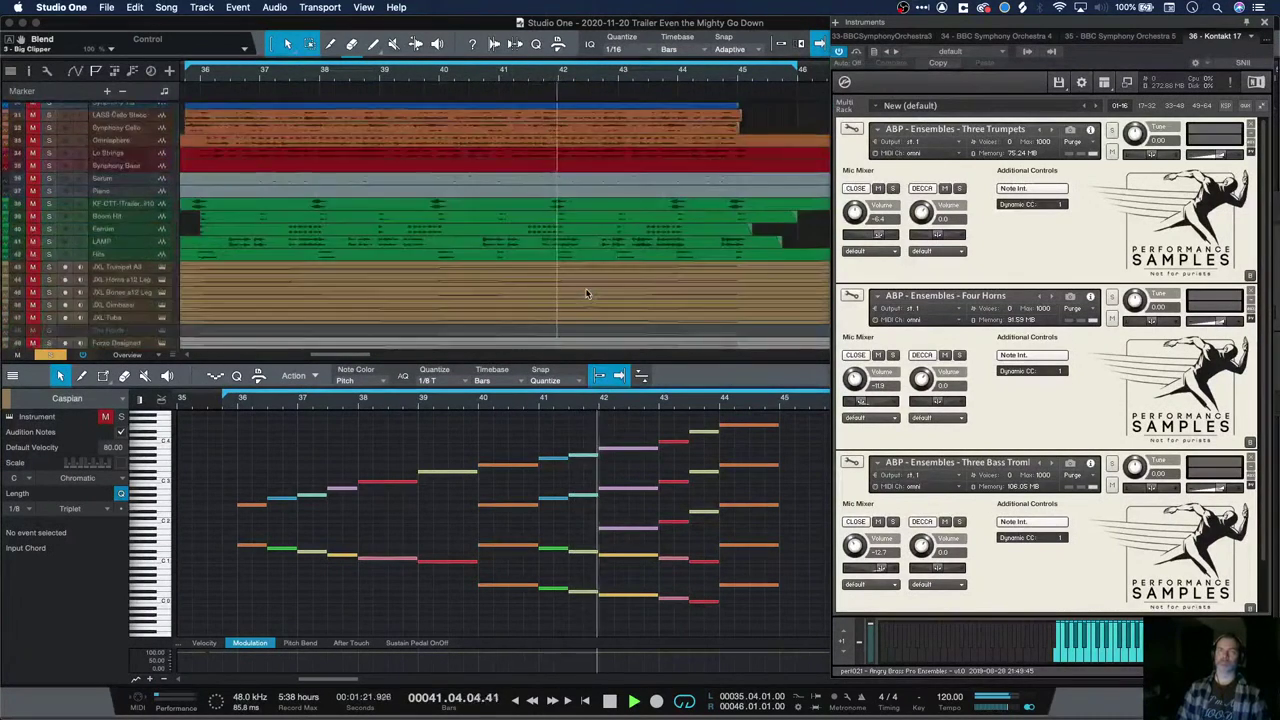
pyautogui.scroll(-2, 587, 293)
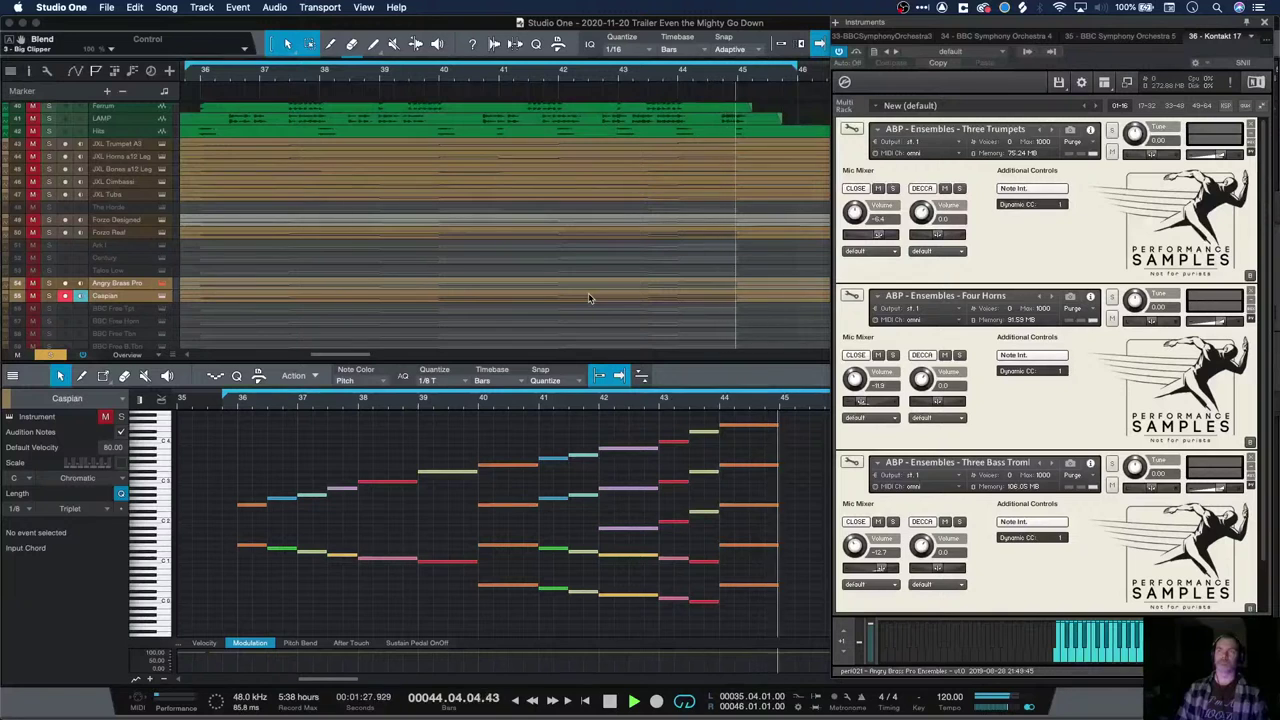
pyautogui.press('space')
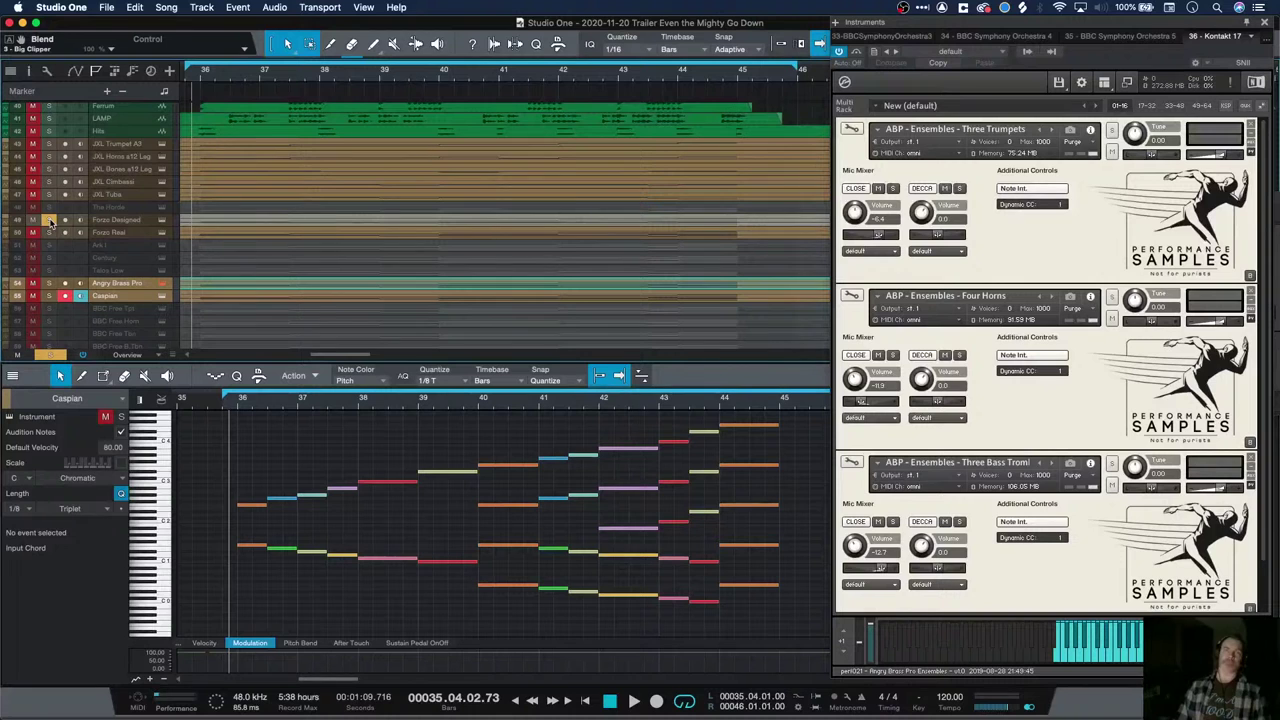
# Show the notes and patch of the soloed Forzo Designed instrument track and audition it briefly
pyautogui.click(222, 226)
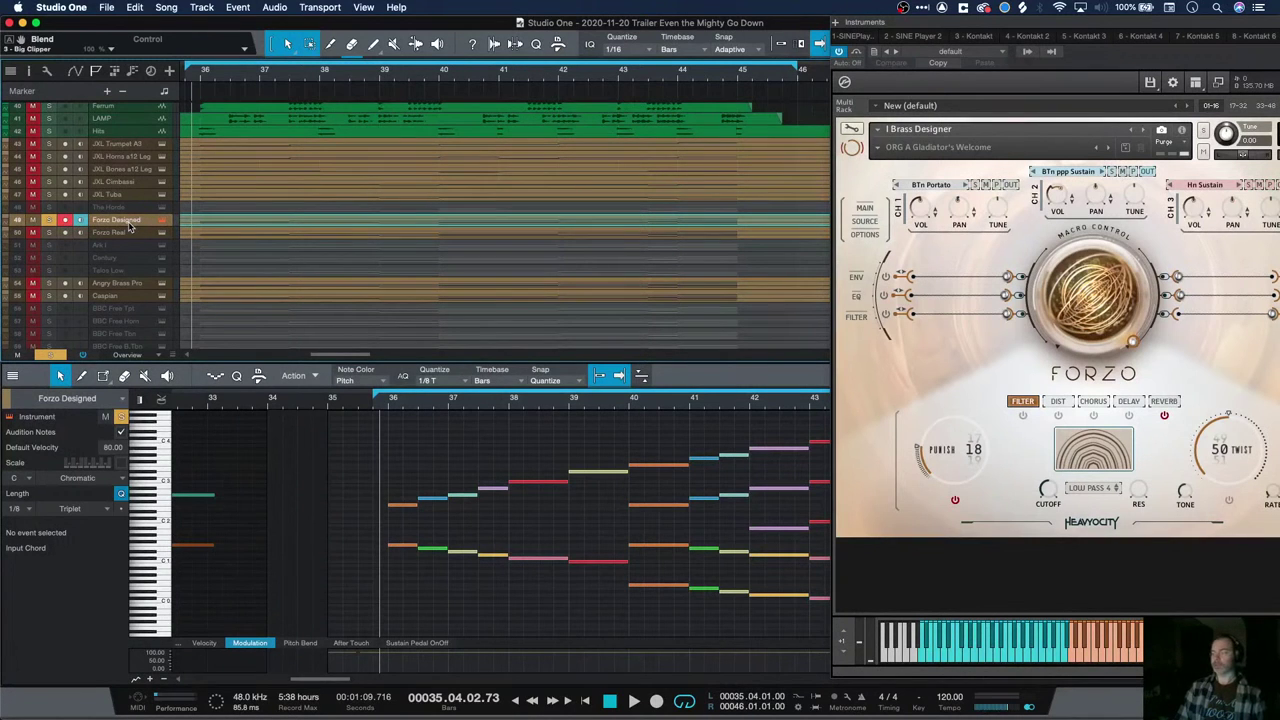
pyautogui.press('space')
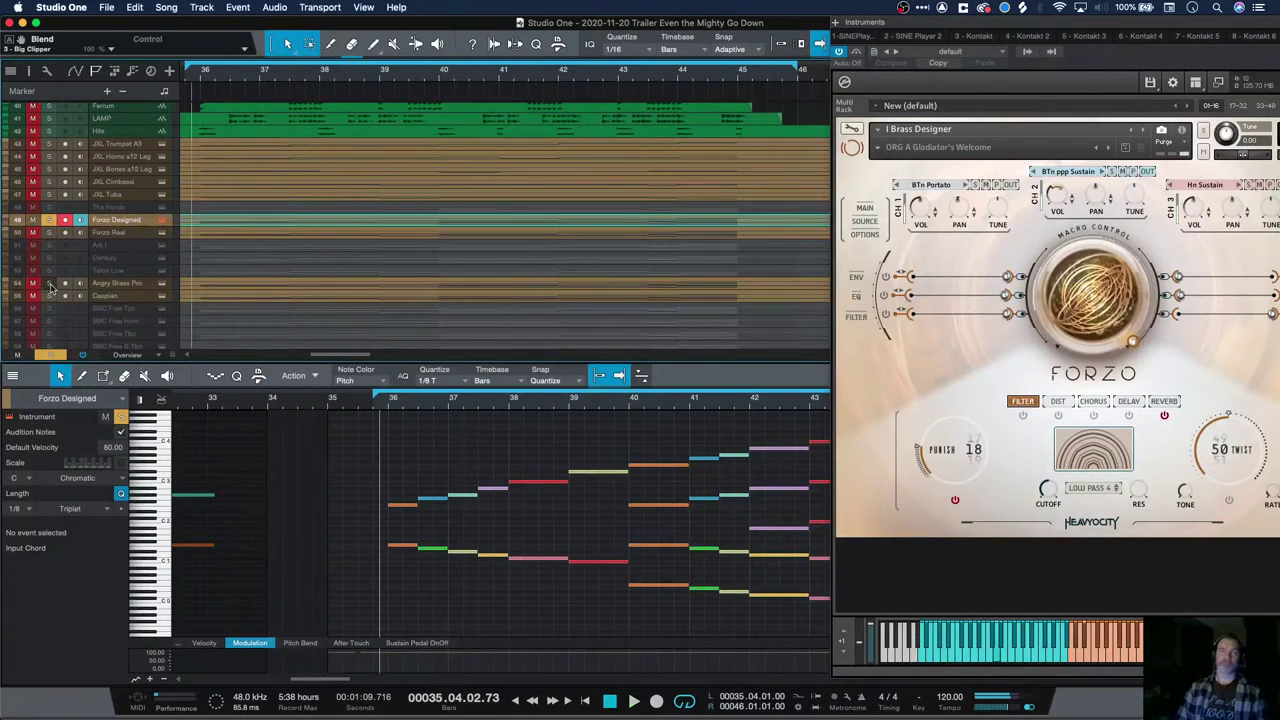
pyautogui.press('space')
# Solo the Angry Brass Pro instrument track in place of Forzo Designed and audition the phrase from just before bar 36
pyautogui.click(50, 288)
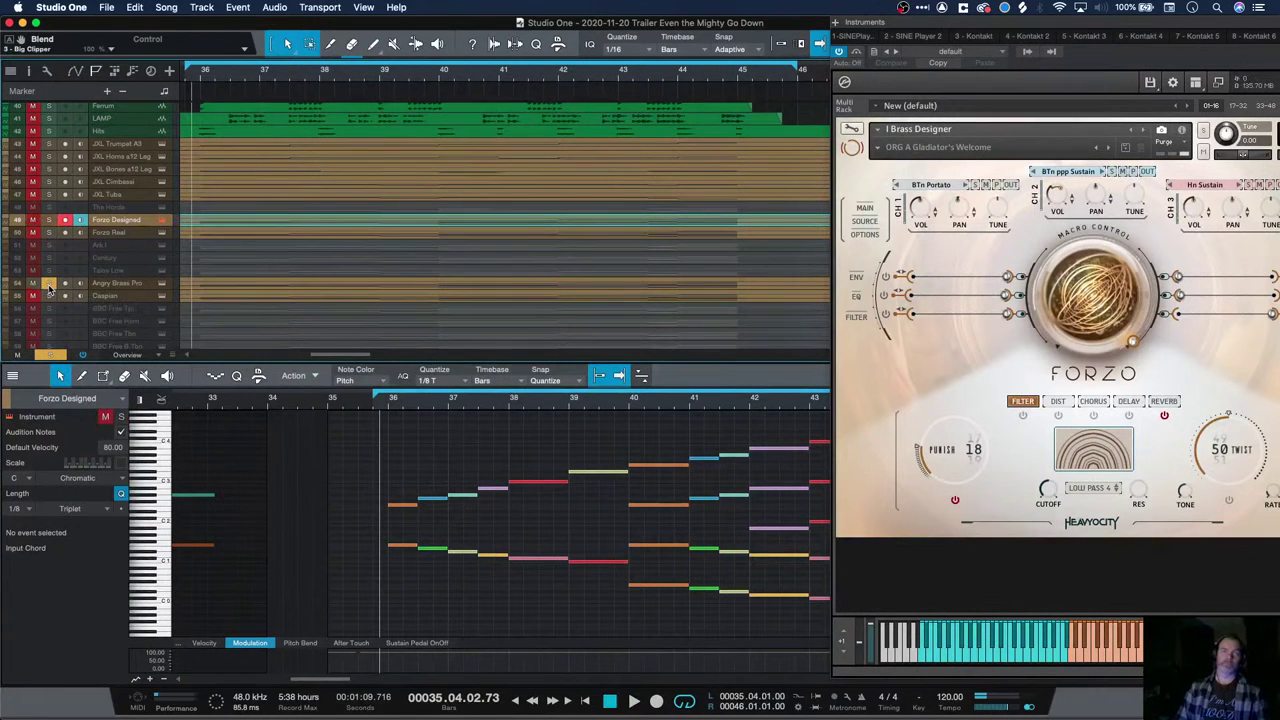
pyautogui.press('space')
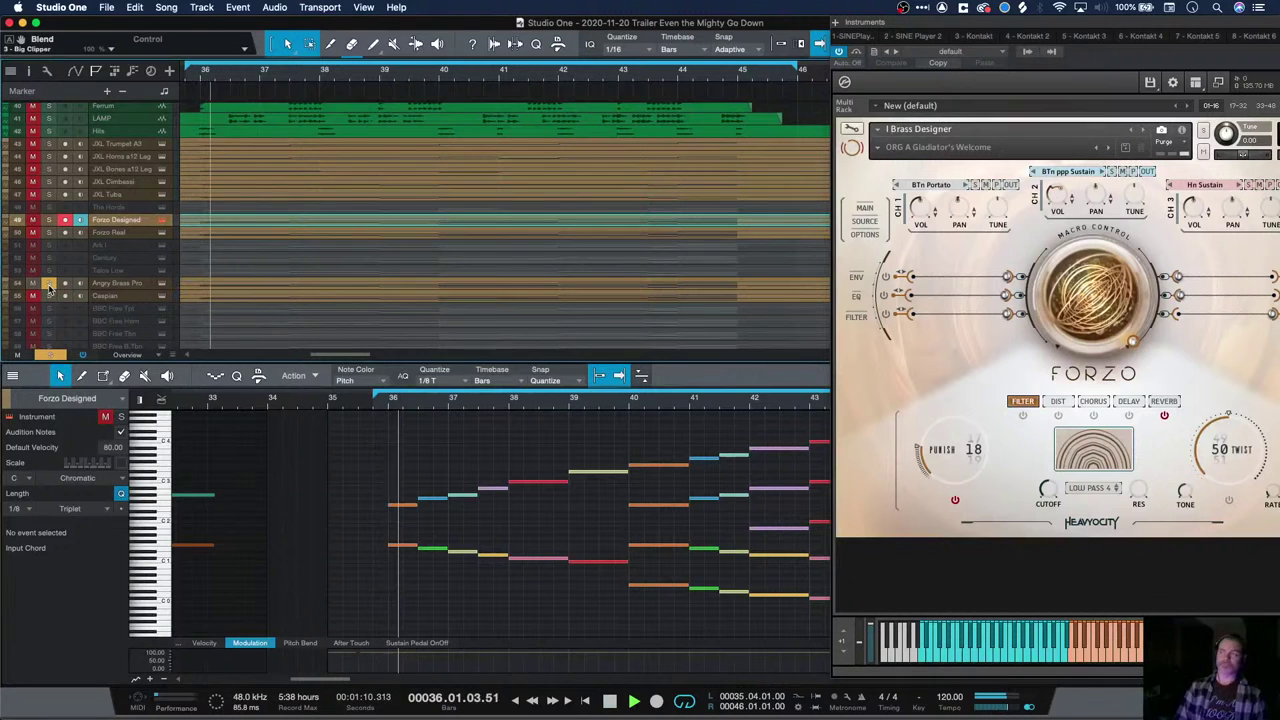
pyautogui.press('space')
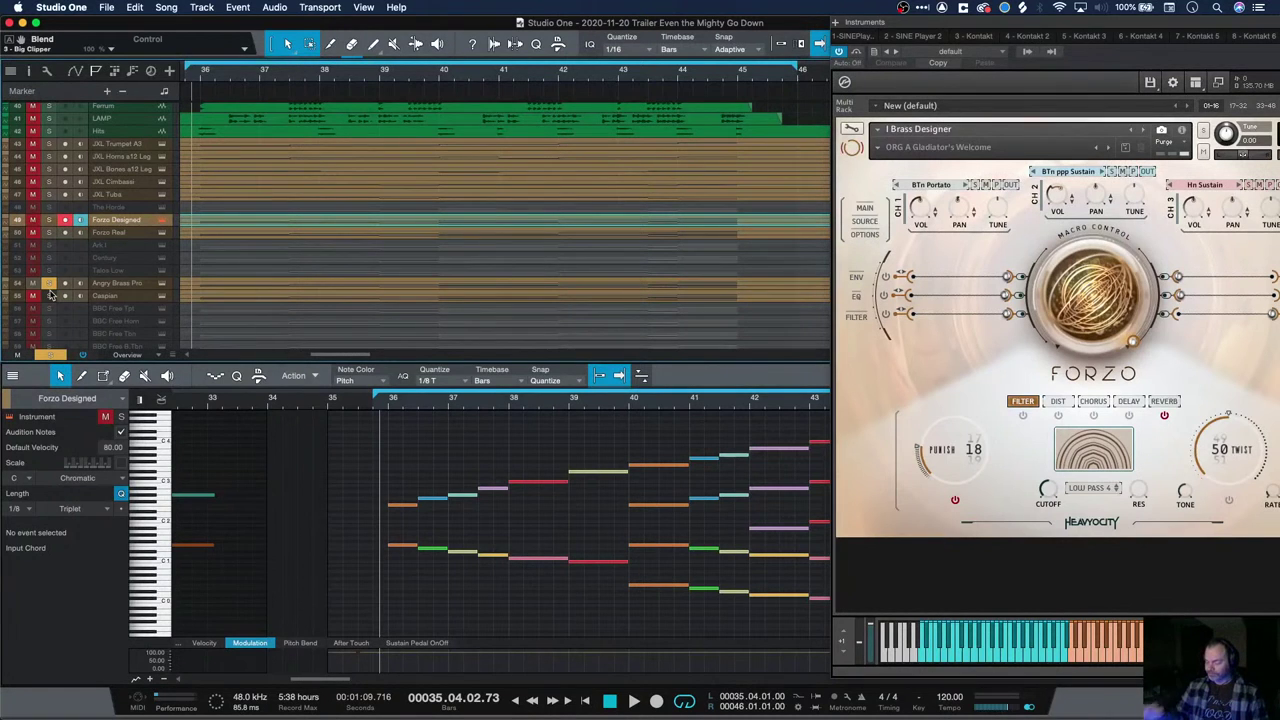
# Show the Caspian track's notes and patches, solo it in place of Angry Brass Pro, and audition the phrase
pyautogui.click(100, 297)
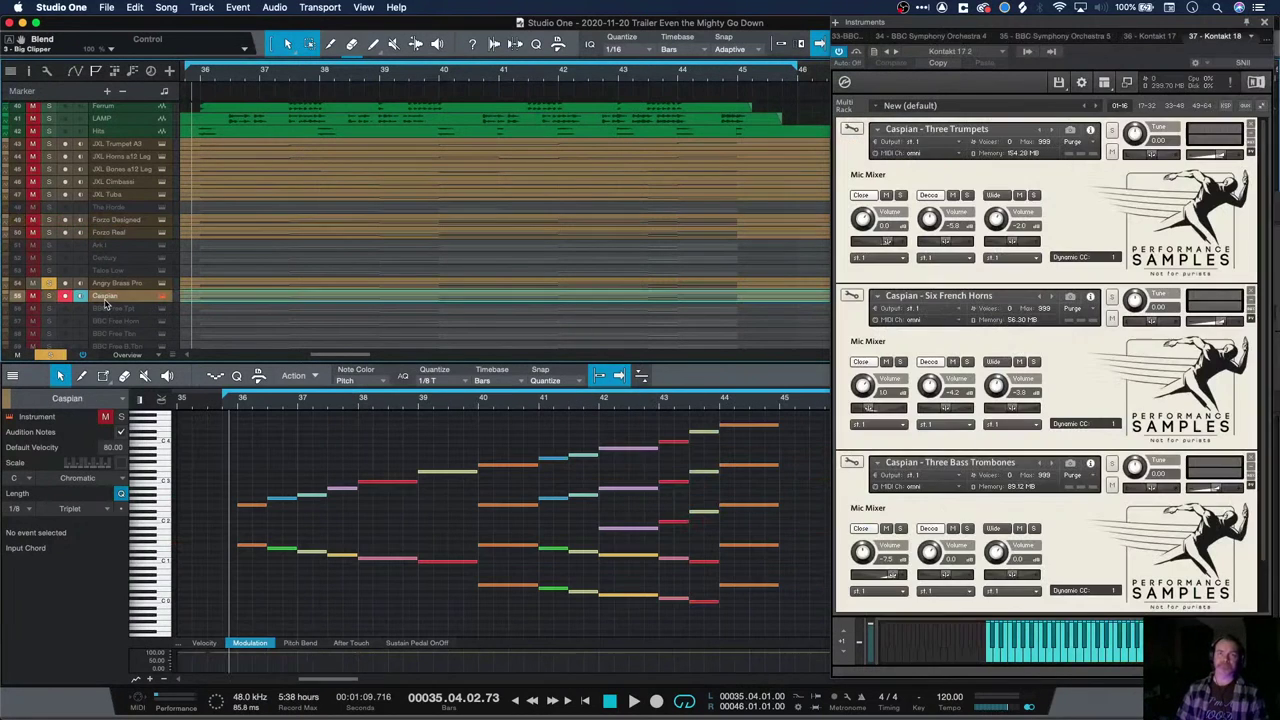
pyautogui.click(49, 297)
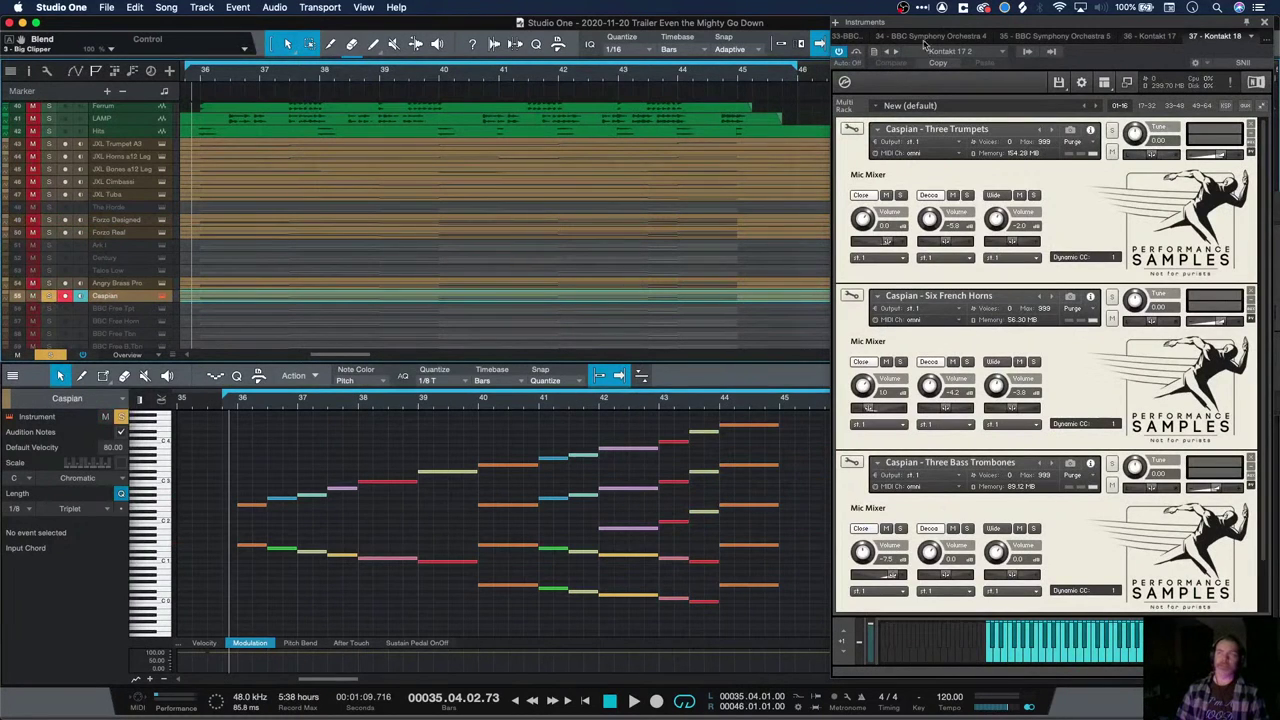
pyautogui.moveTo(924, 25); pyautogui.dragTo(918, 22)
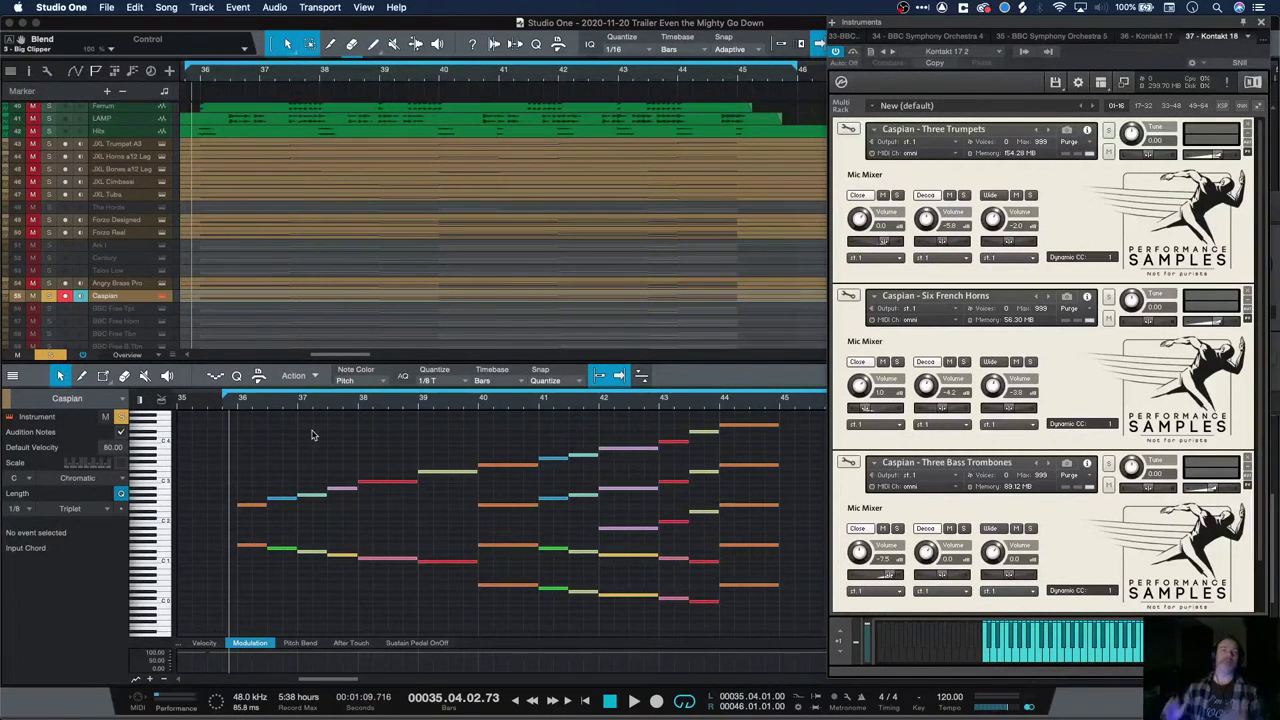
pyautogui.press('space')
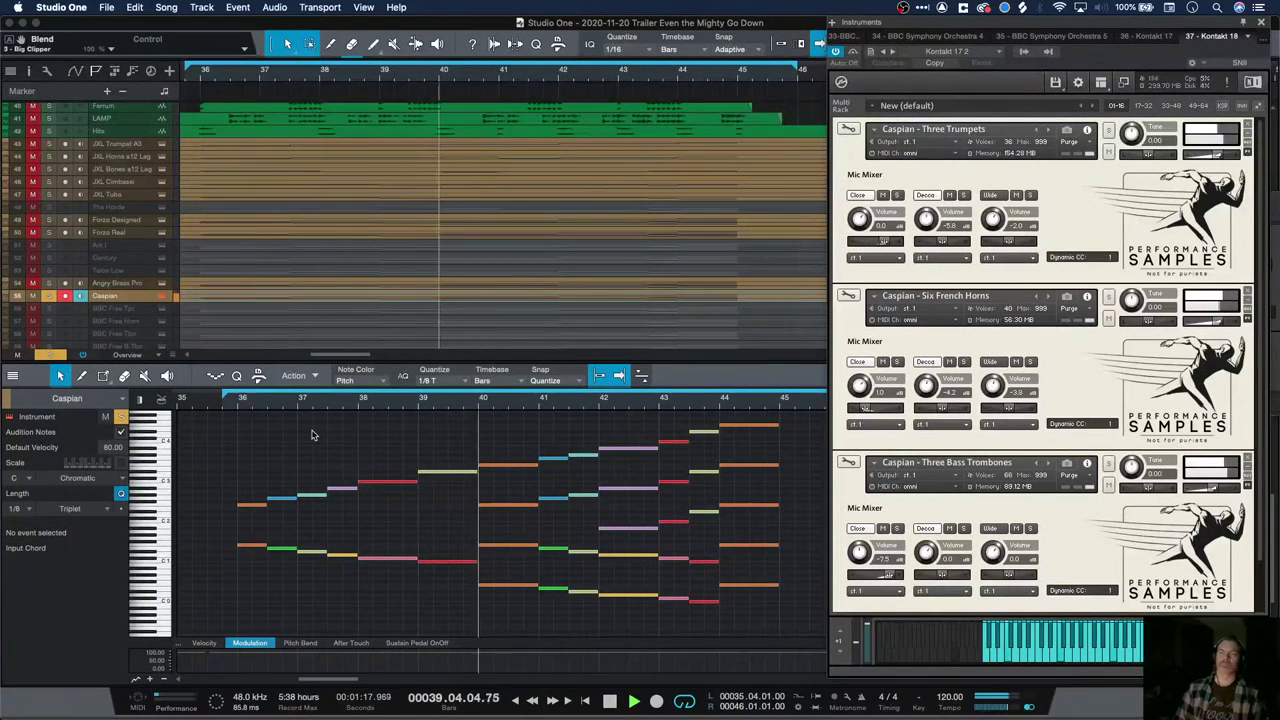
pyautogui.press('space')
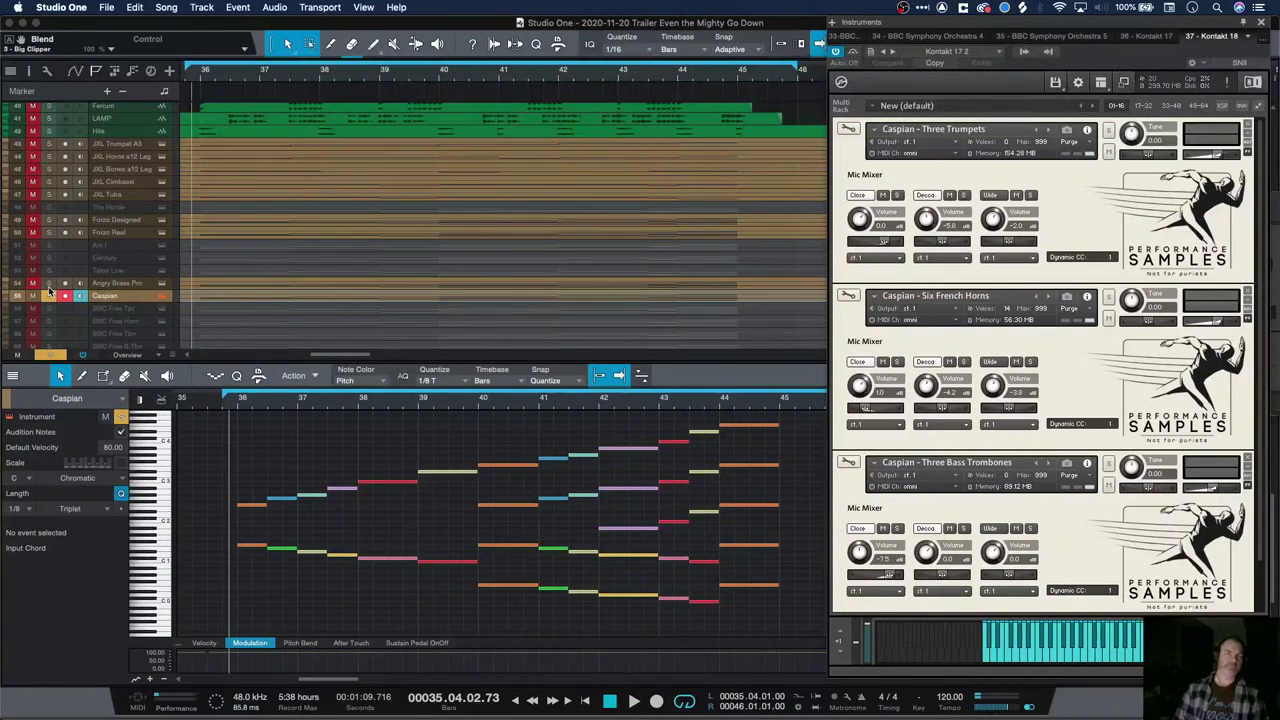
# Add the Angry Brass Pro instrument track to the solo and audition it together with Caspian
pyautogui.click(49, 285)
pyautogui.press('space')
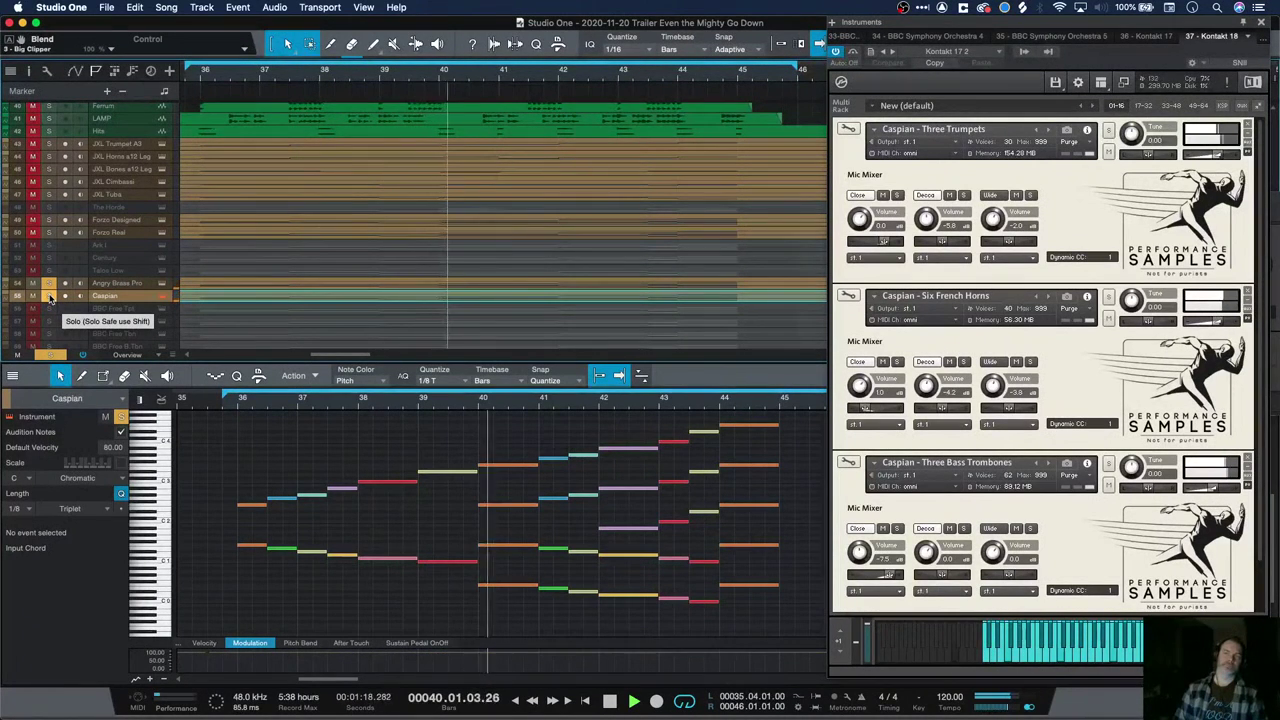
pyautogui.press('space')
# Remove Caspian from the solo and audition Angry Brass Pro alone while showing its notes and instrument patches
pyautogui.click(51, 297)
pyautogui.press('space')
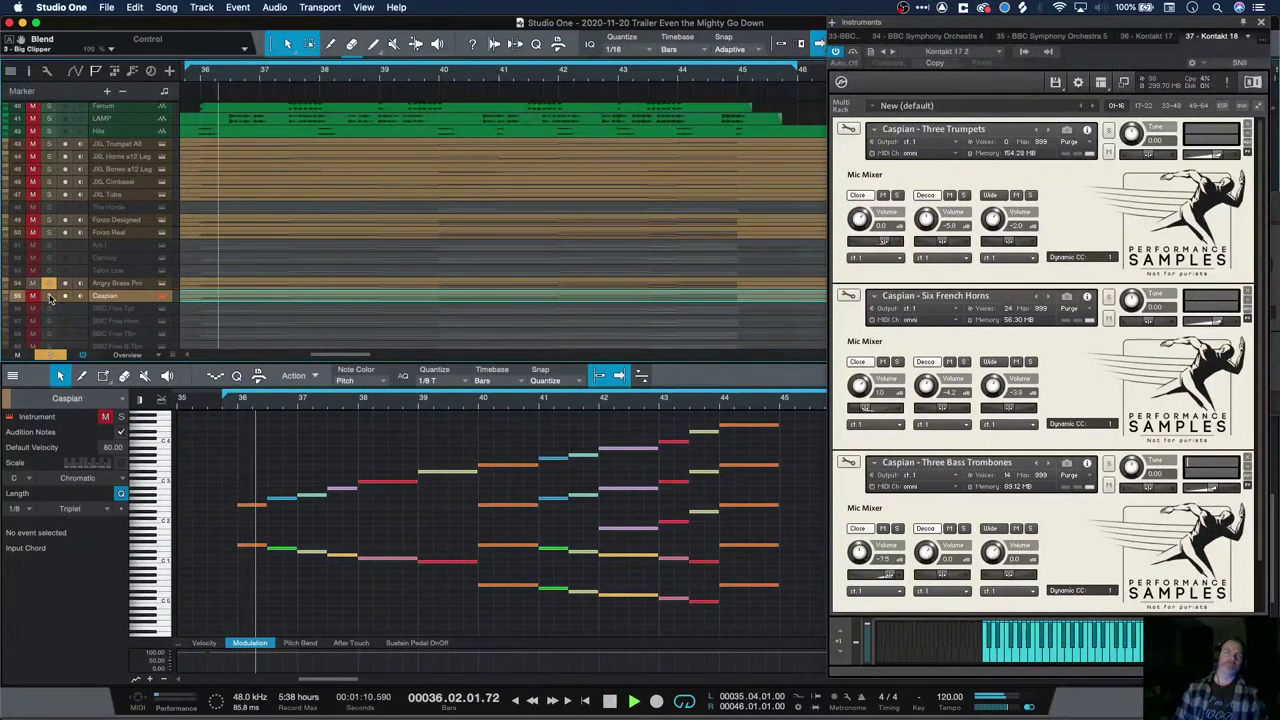
pyautogui.click(108, 284)
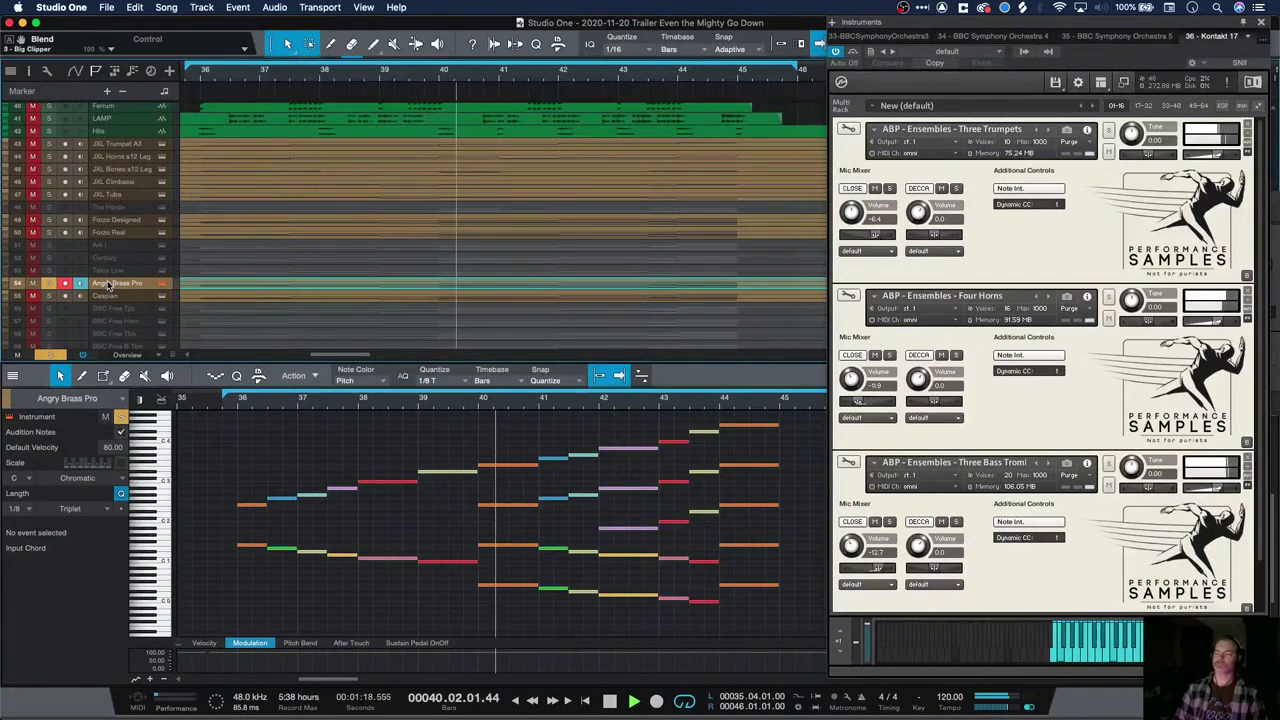
pyautogui.press('space')
pyautogui.press('space')
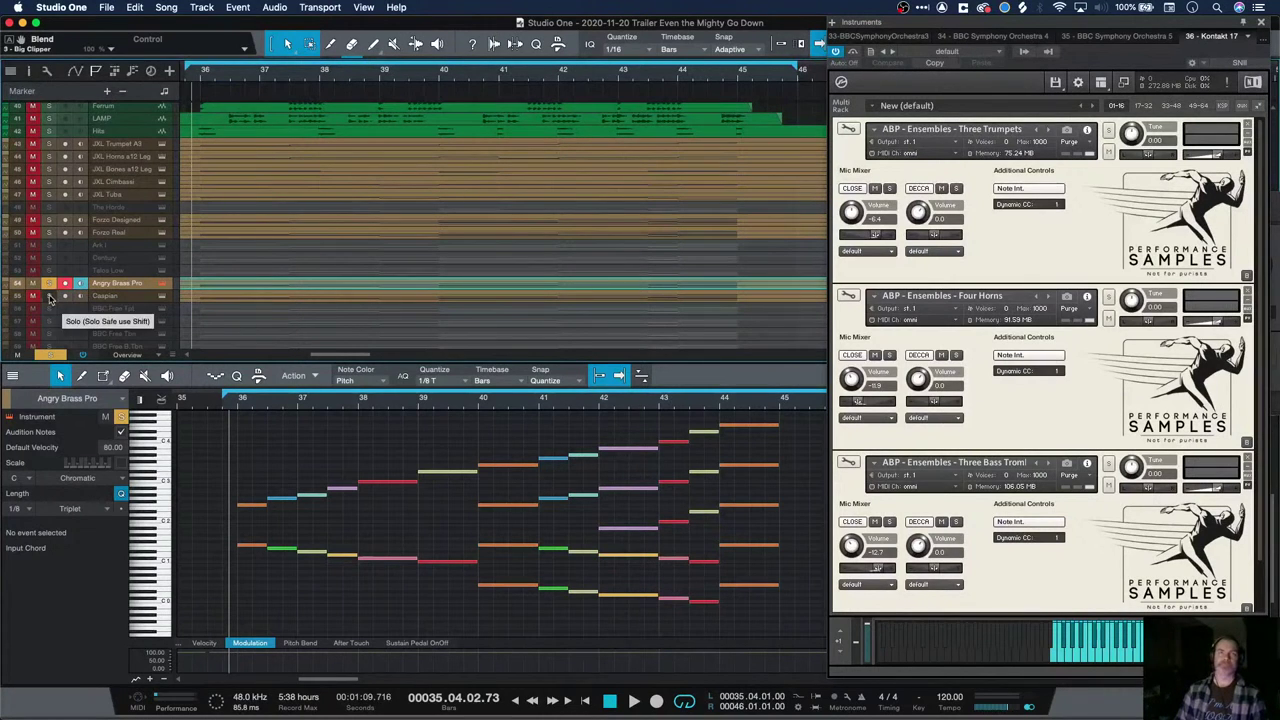
# Show the BBC Free Tpt instrument track's notes and replace the Angry Brass Pro solo with the five BBC Free audio tracks
pyautogui.click(101, 316)
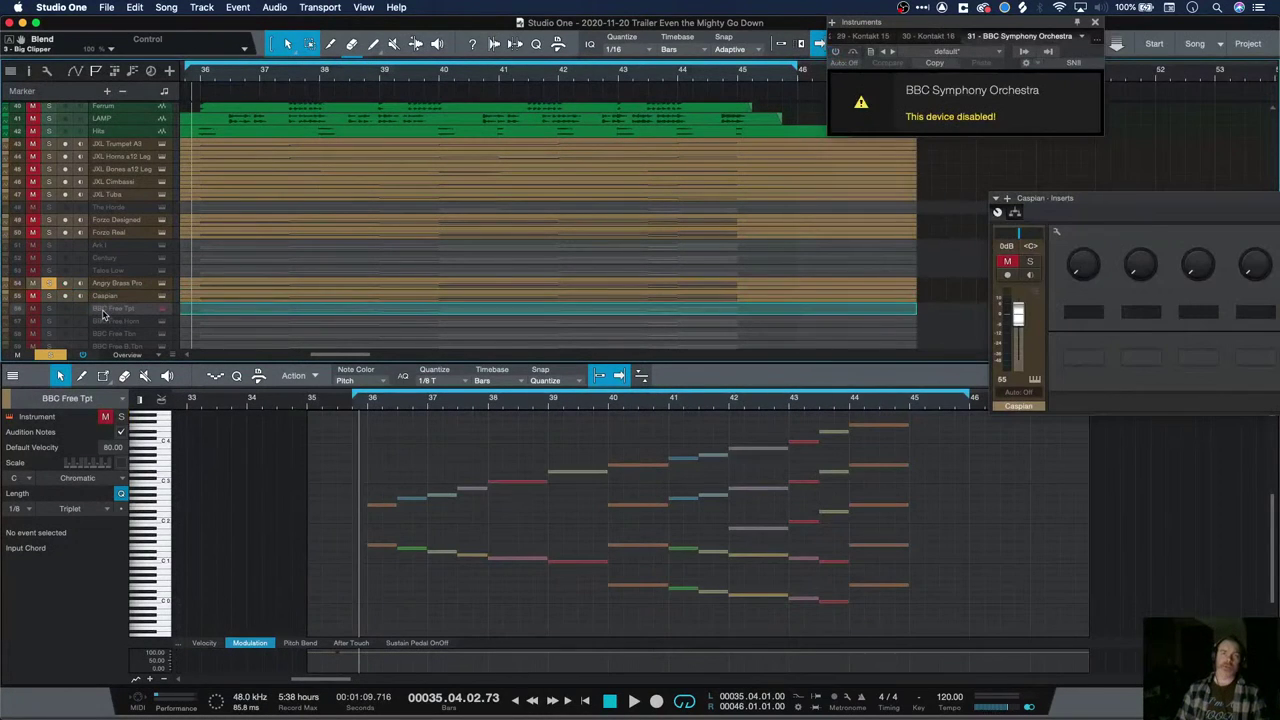
pyautogui.click(49, 284)
pyautogui.scroll(10, 302, 297)
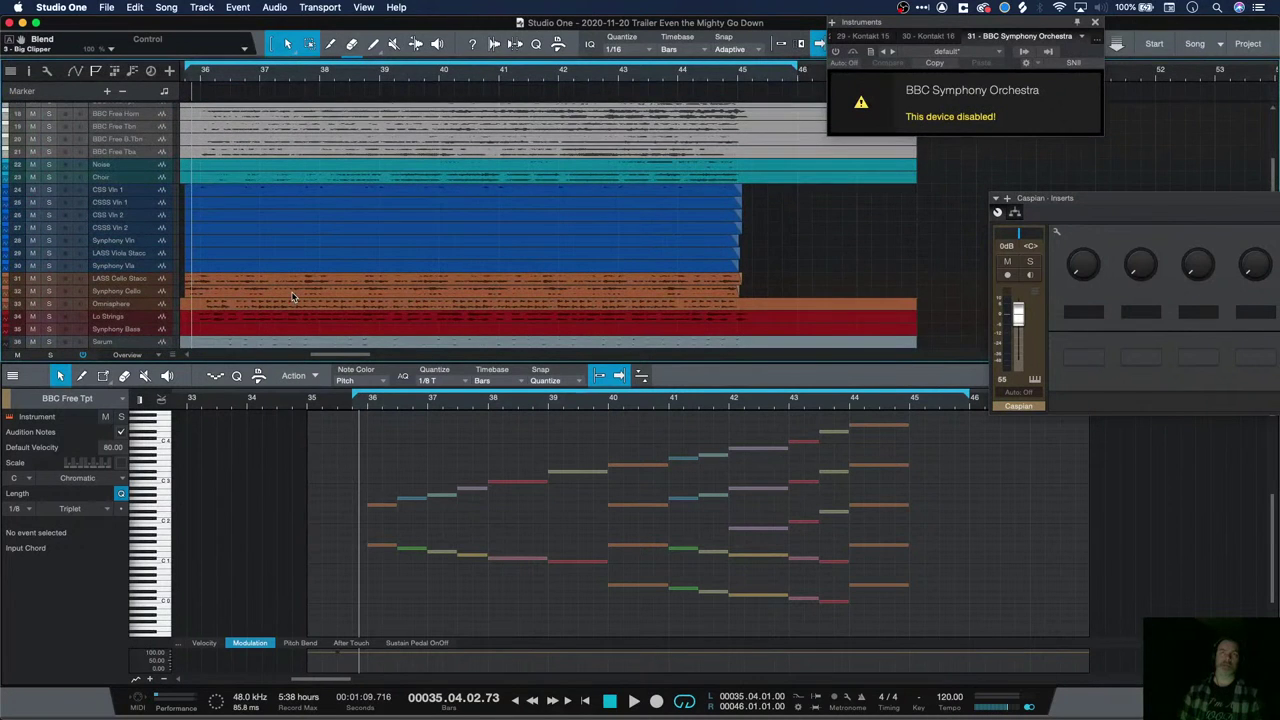
pyautogui.scroll(5, 293, 297)
pyautogui.moveTo(50, 271); pyautogui.dragTo(50, 221)
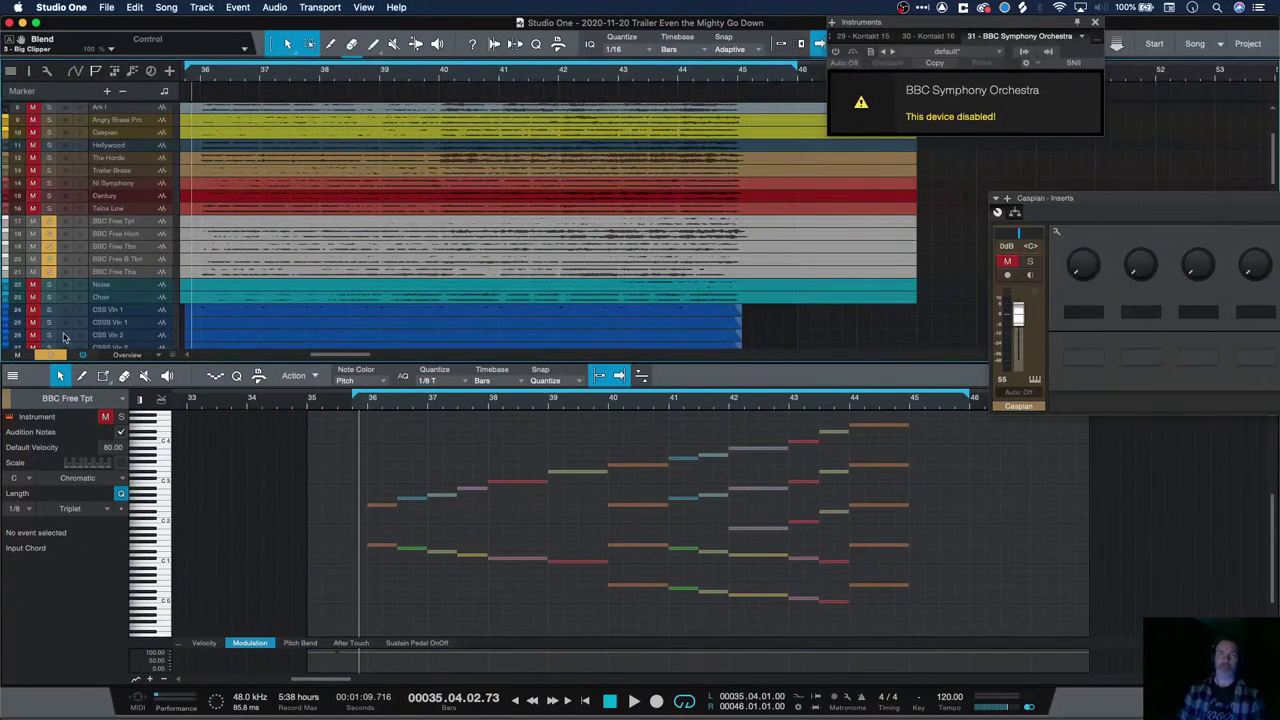
pyautogui.keyDown('alt'); pyautogui.click(50, 271); pyautogui.keyUp('alt')
pyautogui.moveTo(50, 271); pyautogui.dragTo(48, 222)
# View the note parts of the BBC Free instrument tracks, from BBC Free Tba up to BBC Free Tpt
pyautogui.scroll(-10, 262, 277)
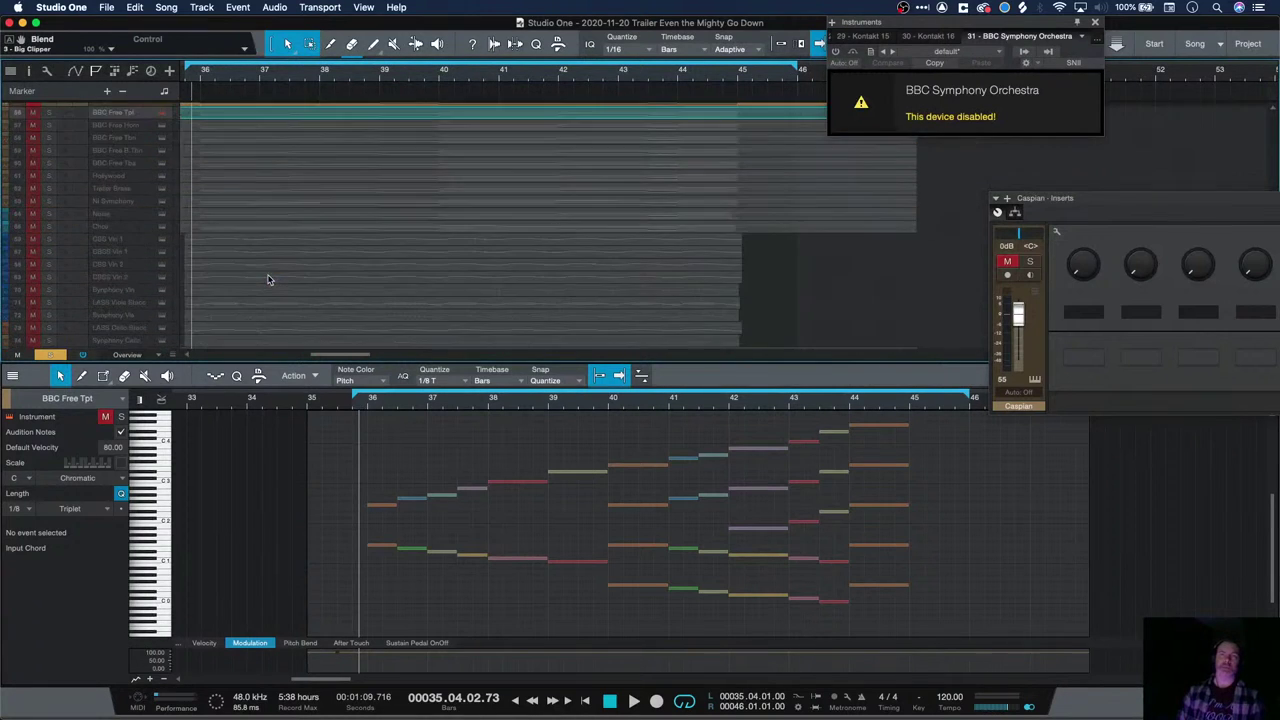
pyautogui.scroll(1, 270, 306)
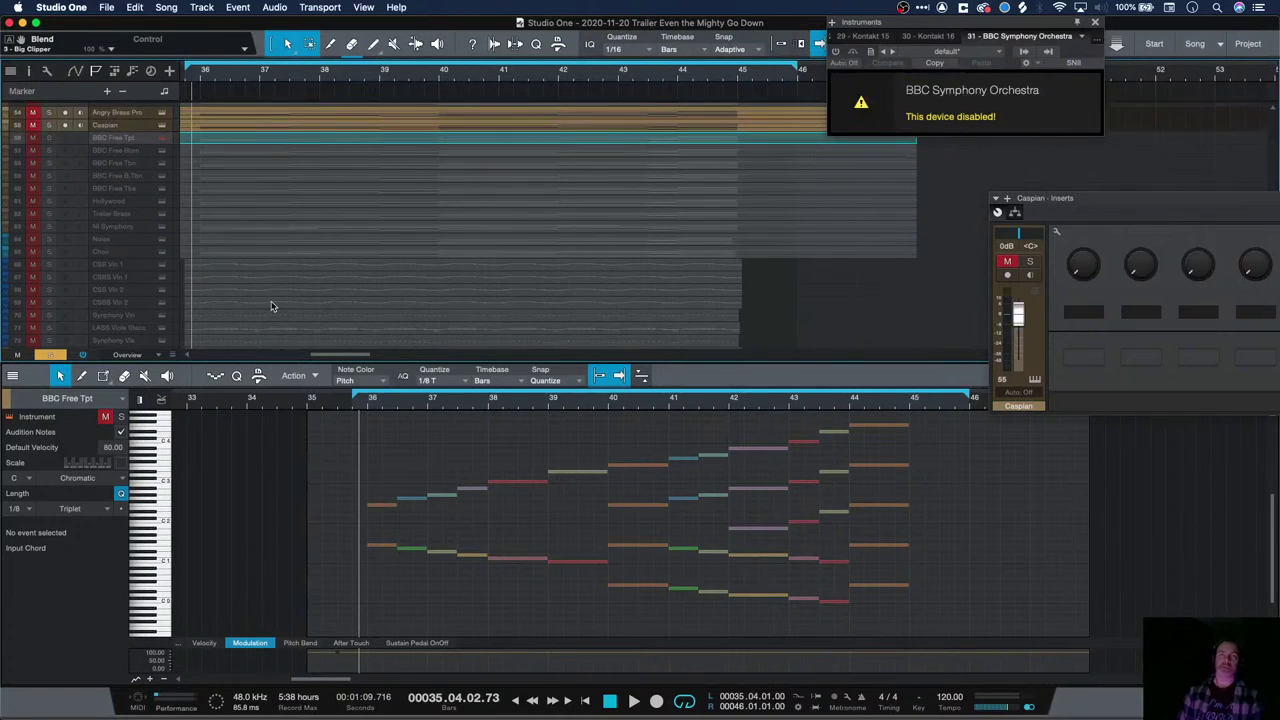
pyautogui.click(115, 190)
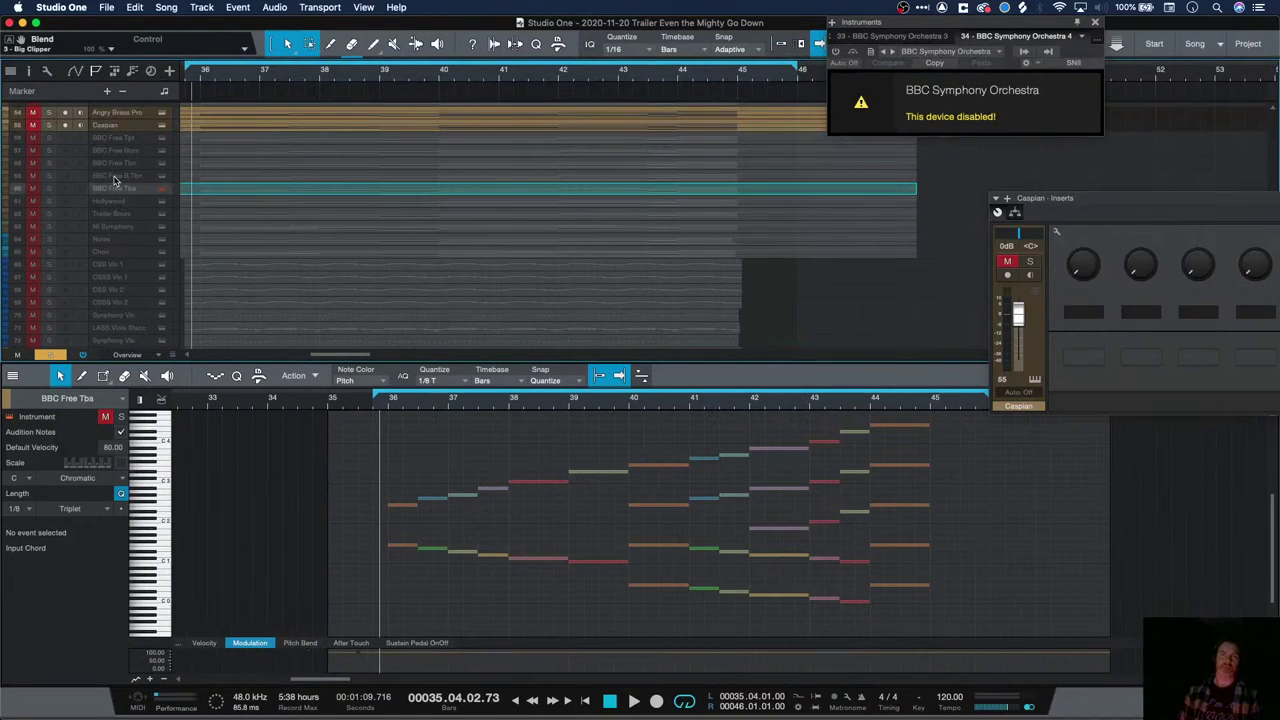
pyautogui.click(118, 158)
pyautogui.click(120, 141)
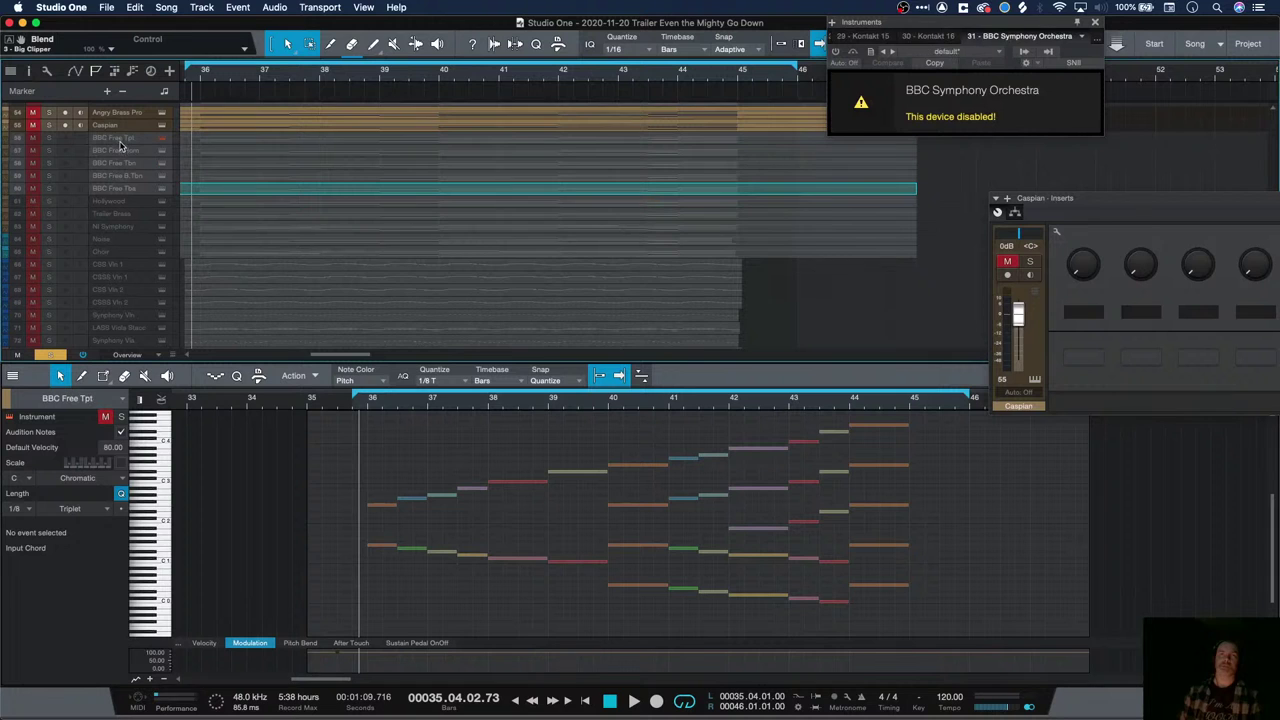
pyautogui.scroll(3, 339, 264)
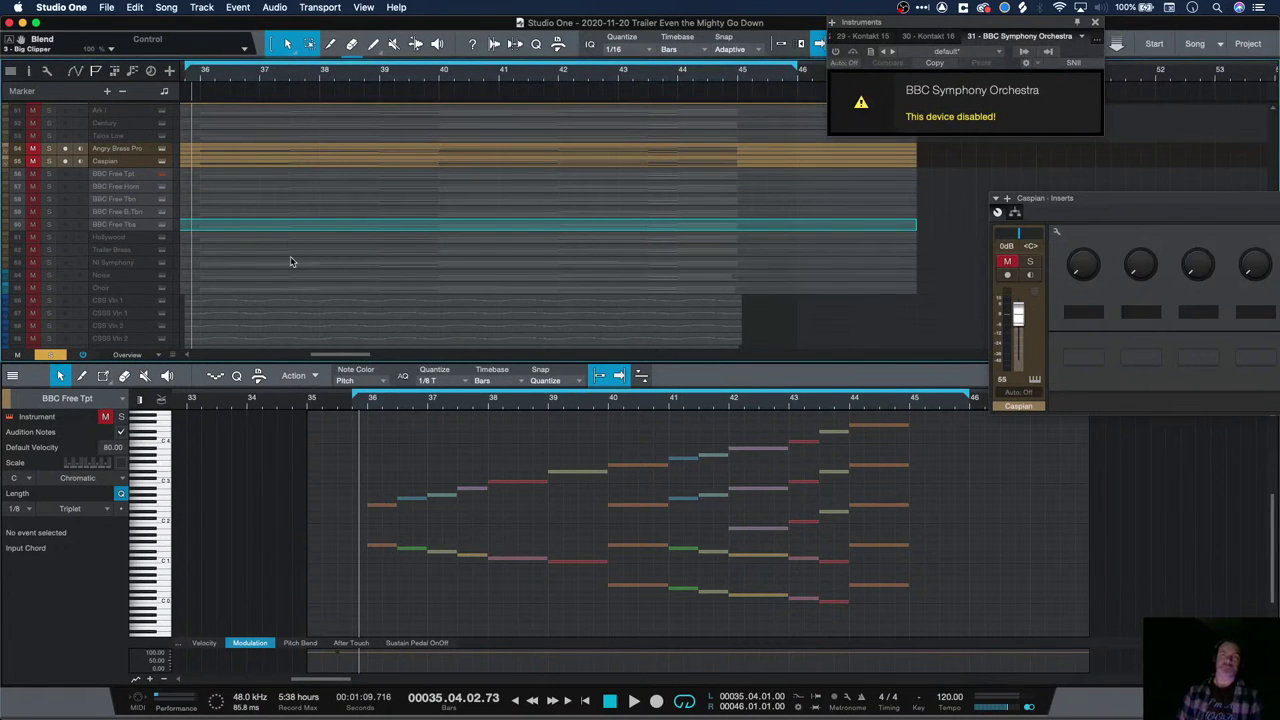
pyautogui.scroll(15, 290, 262)
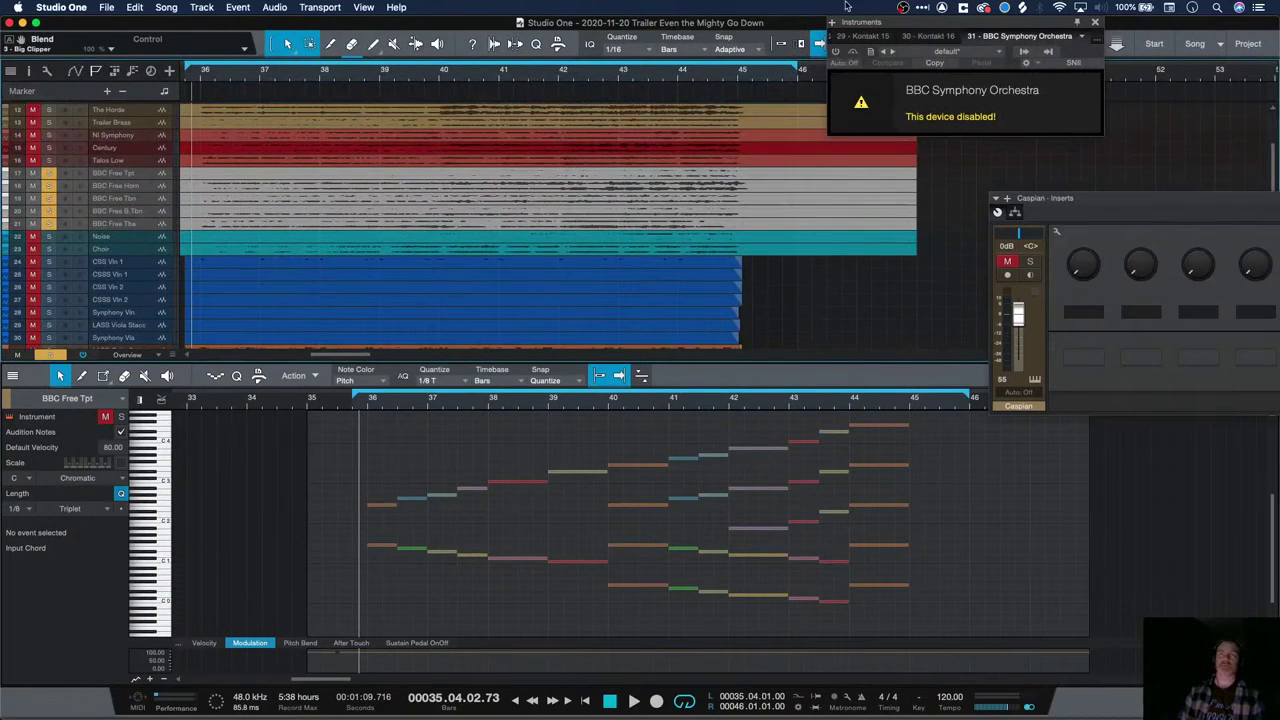
# Audition the soloed BBC Free tracks while viewing the BBC Free Tba waveform and its instrument track's notes
pyautogui.click(126, 225)
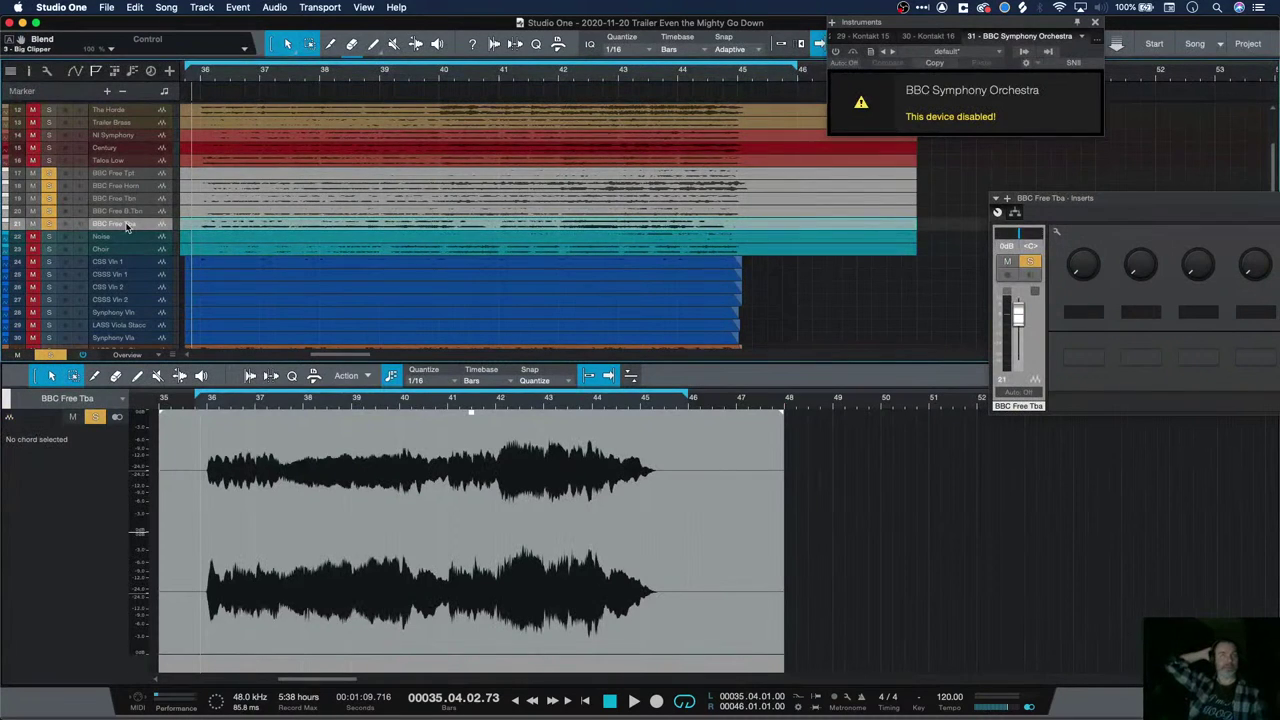
pyautogui.press('space')
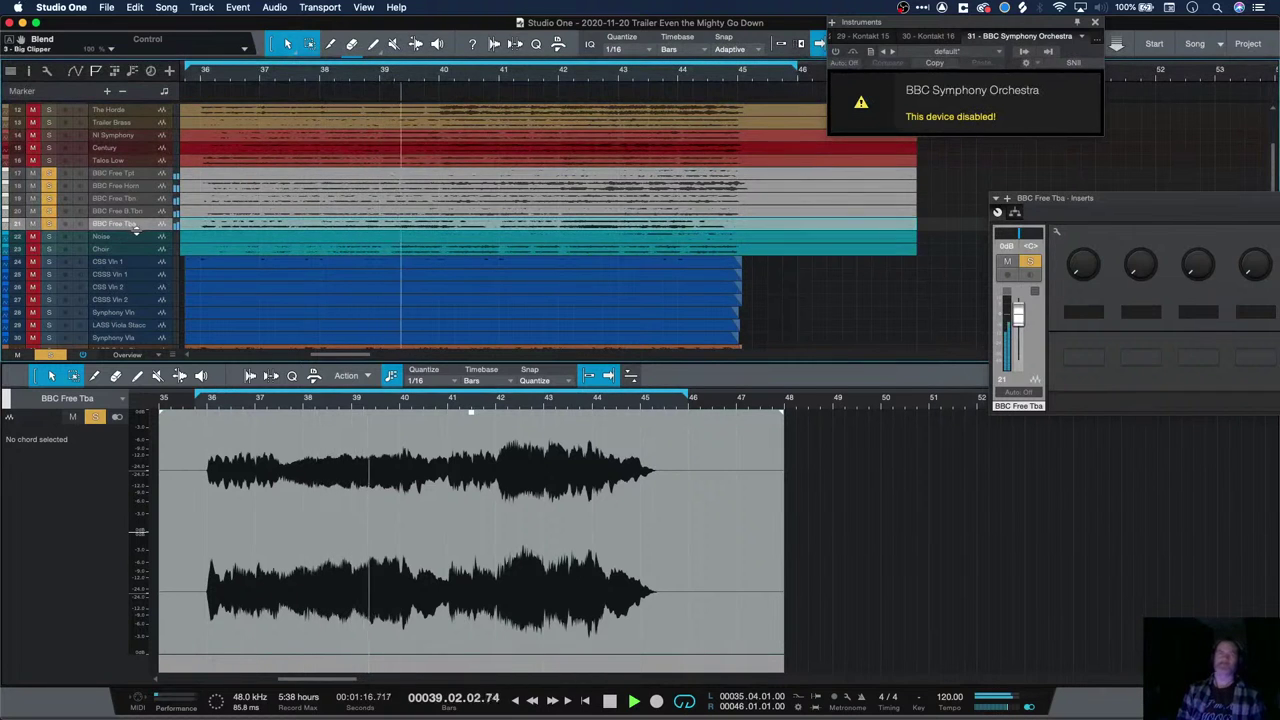
pyautogui.scroll(-10, 305, 258)
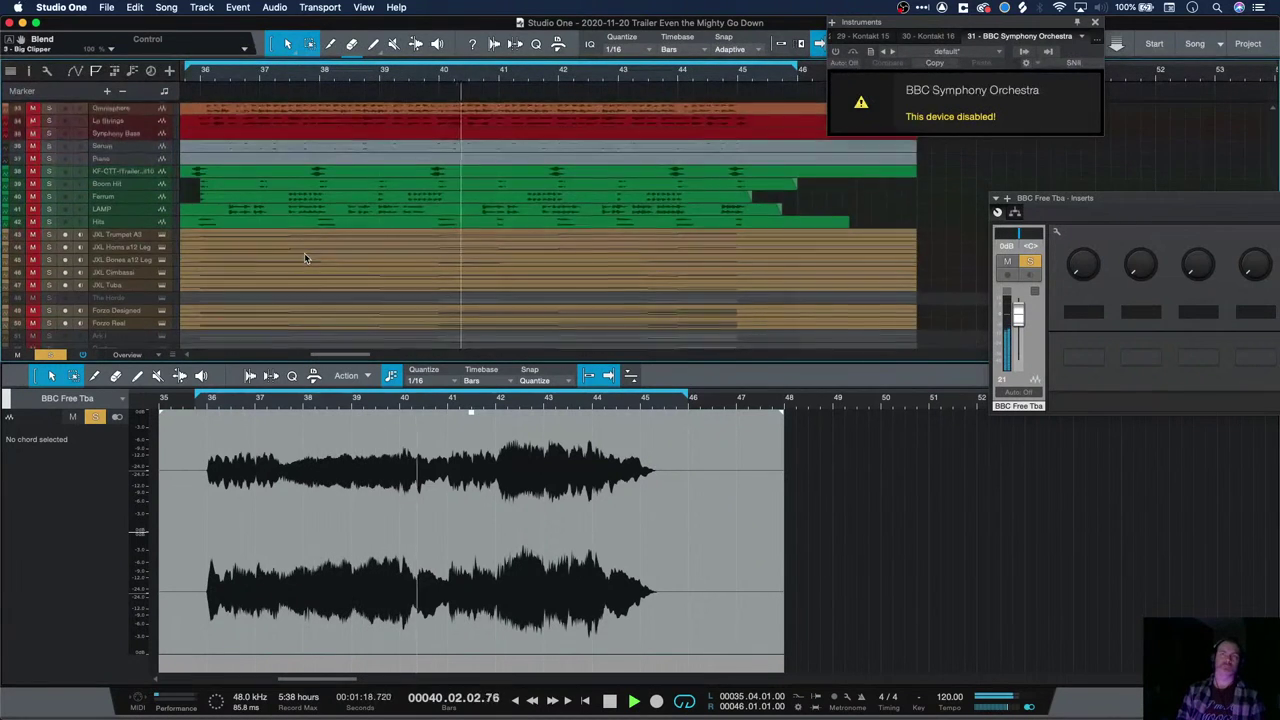
pyautogui.scroll(1, 114, 249)
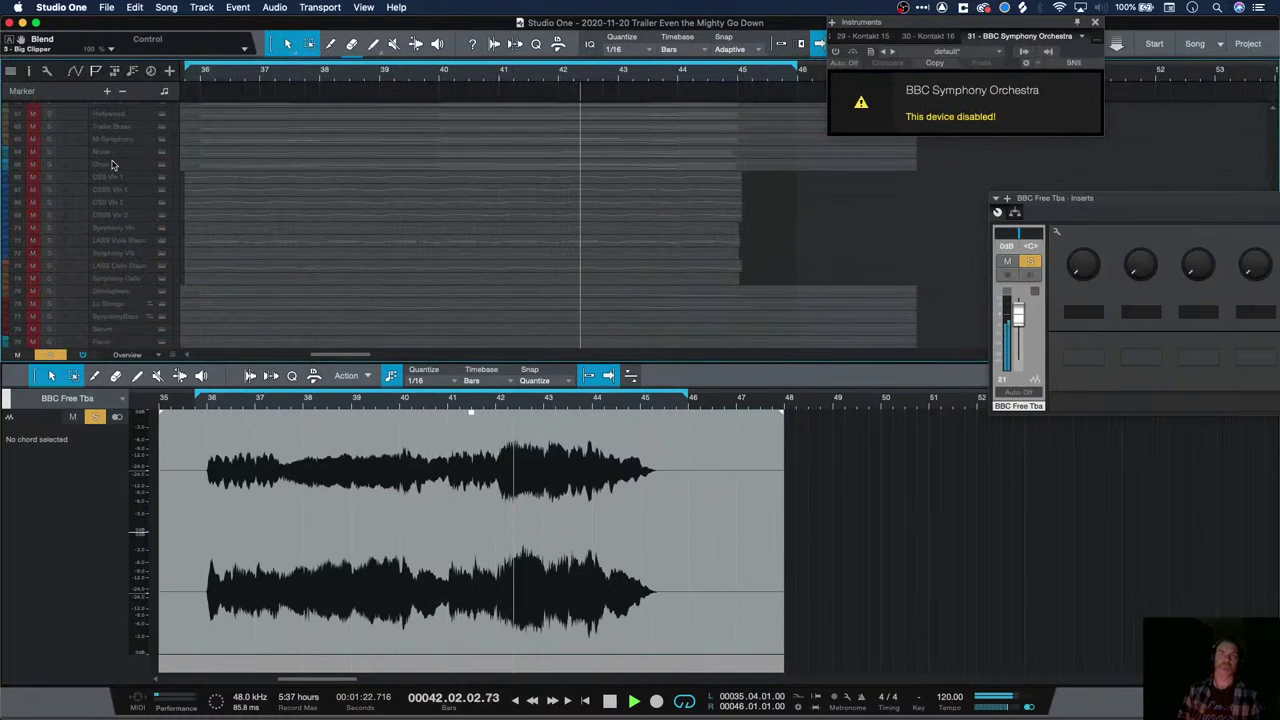
pyautogui.scroll(2, 112, 165)
pyautogui.scroll(2, 112, 165)
pyautogui.click(196, 217)
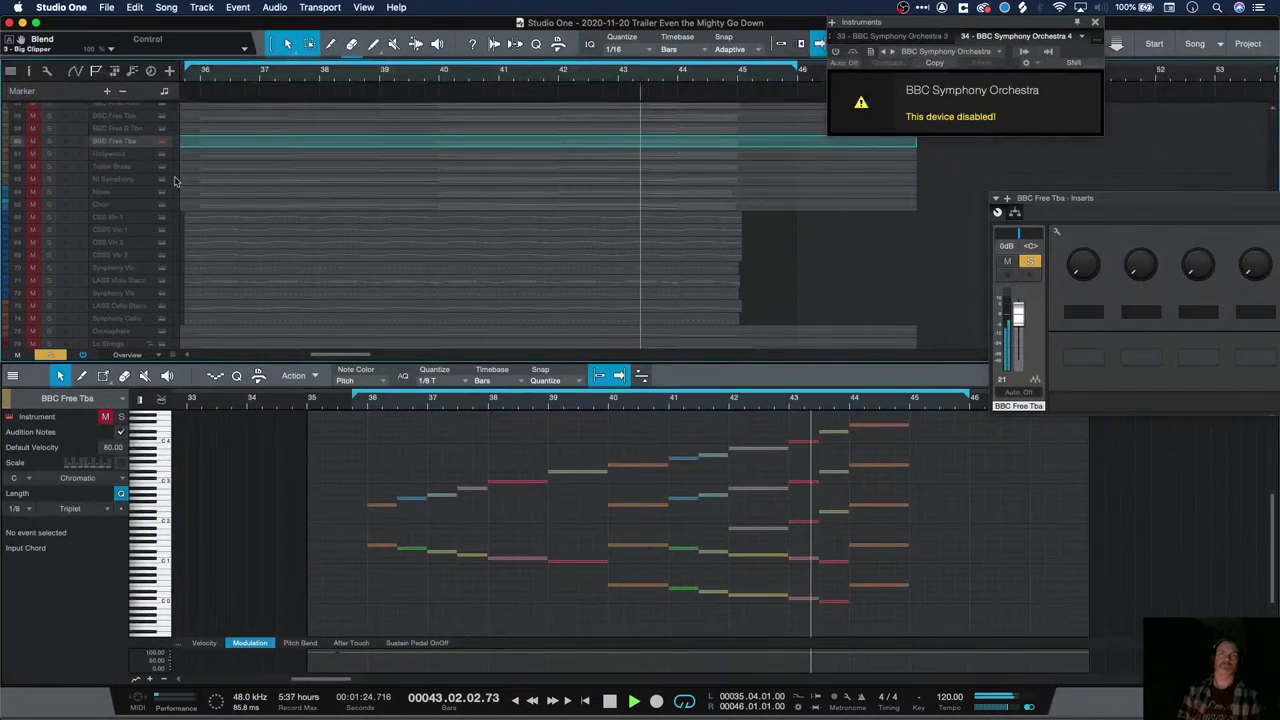
pyautogui.scroll(4, 196, 217)
pyautogui.scroll(2, 214, 246)
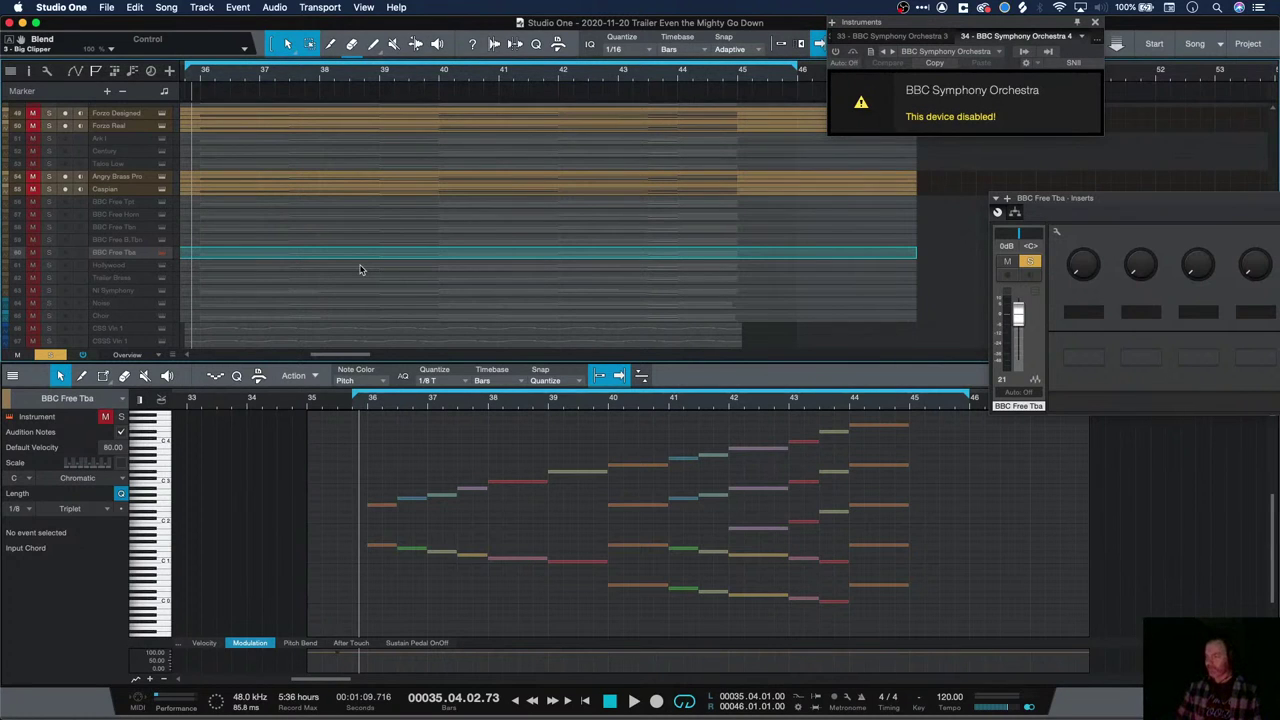
# Show the NI Symphony instrument track's notes and solo the NI Symphony audio track in place of the BBC Free tracks
pyautogui.press('super+Tab')
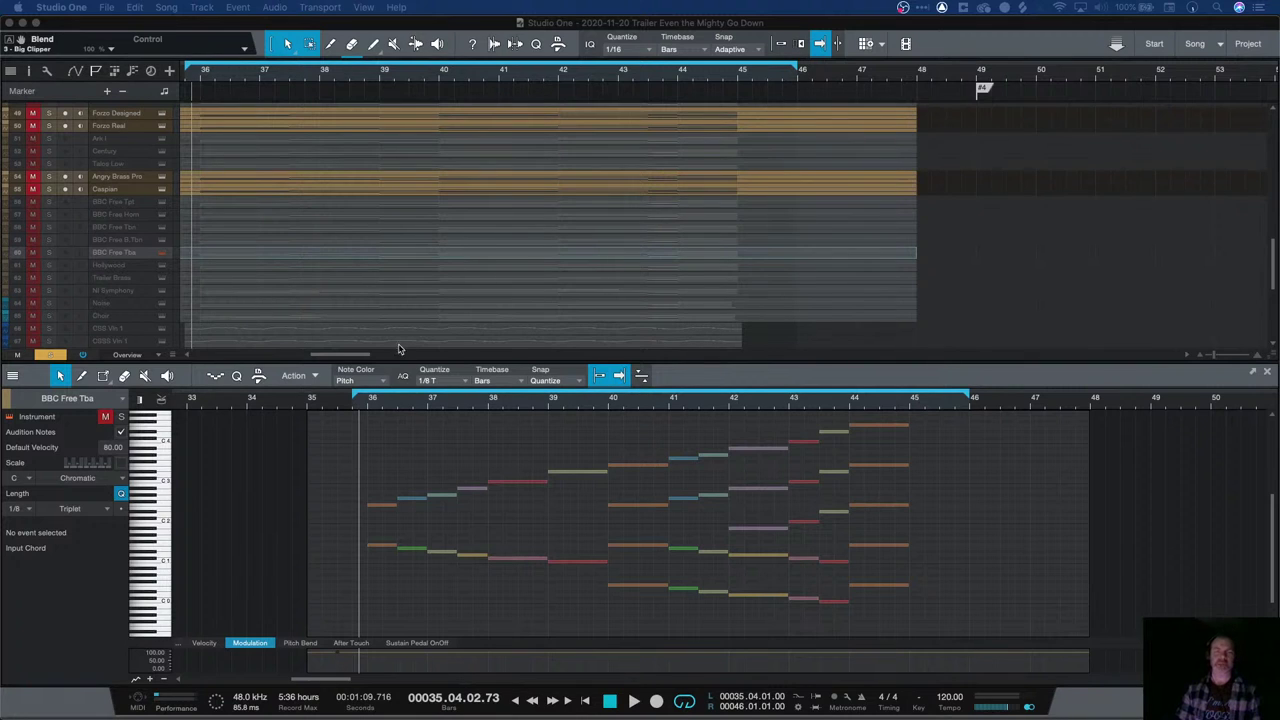
pyautogui.click(247, 286)
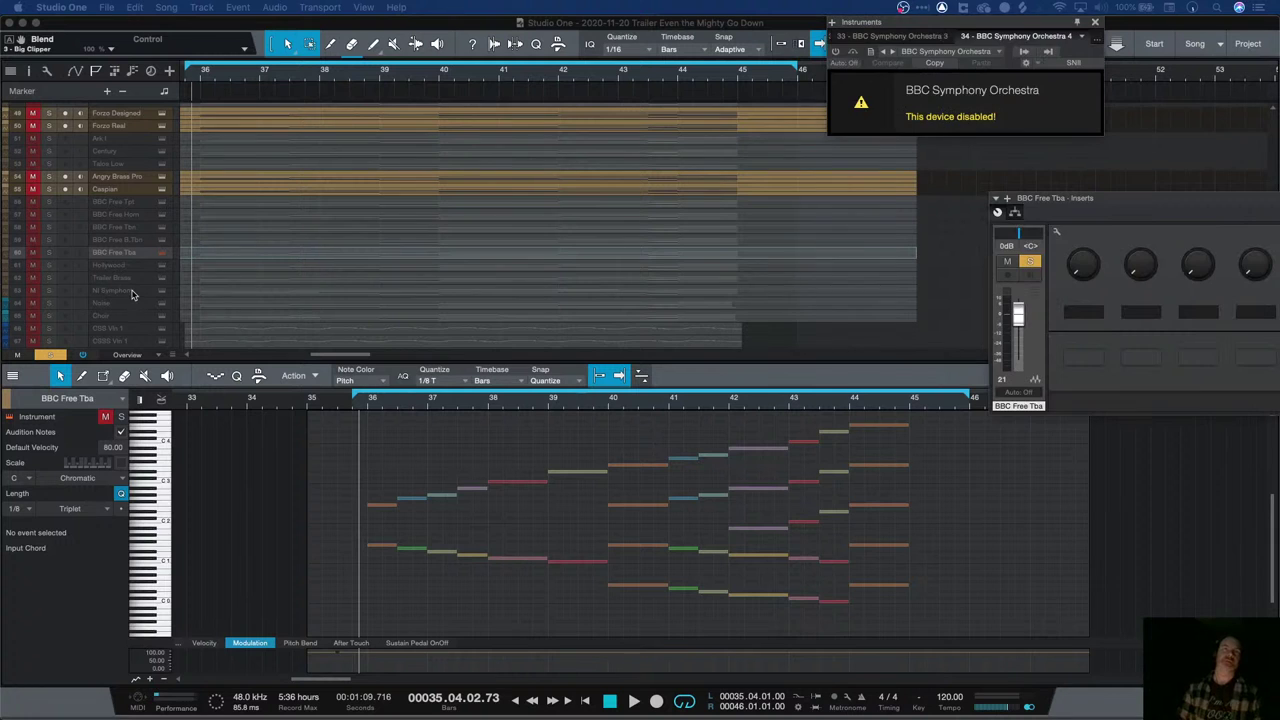
pyautogui.scroll(10, 317, 278)
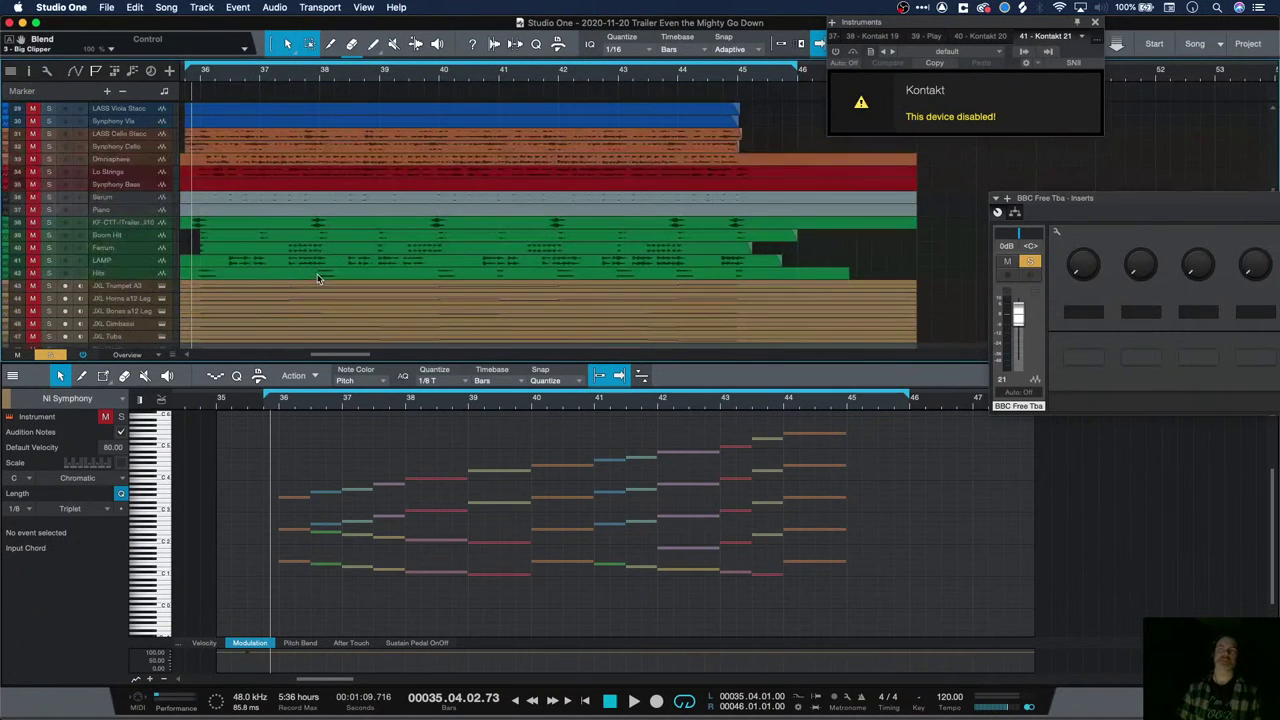
pyautogui.scroll(5, 317, 278)
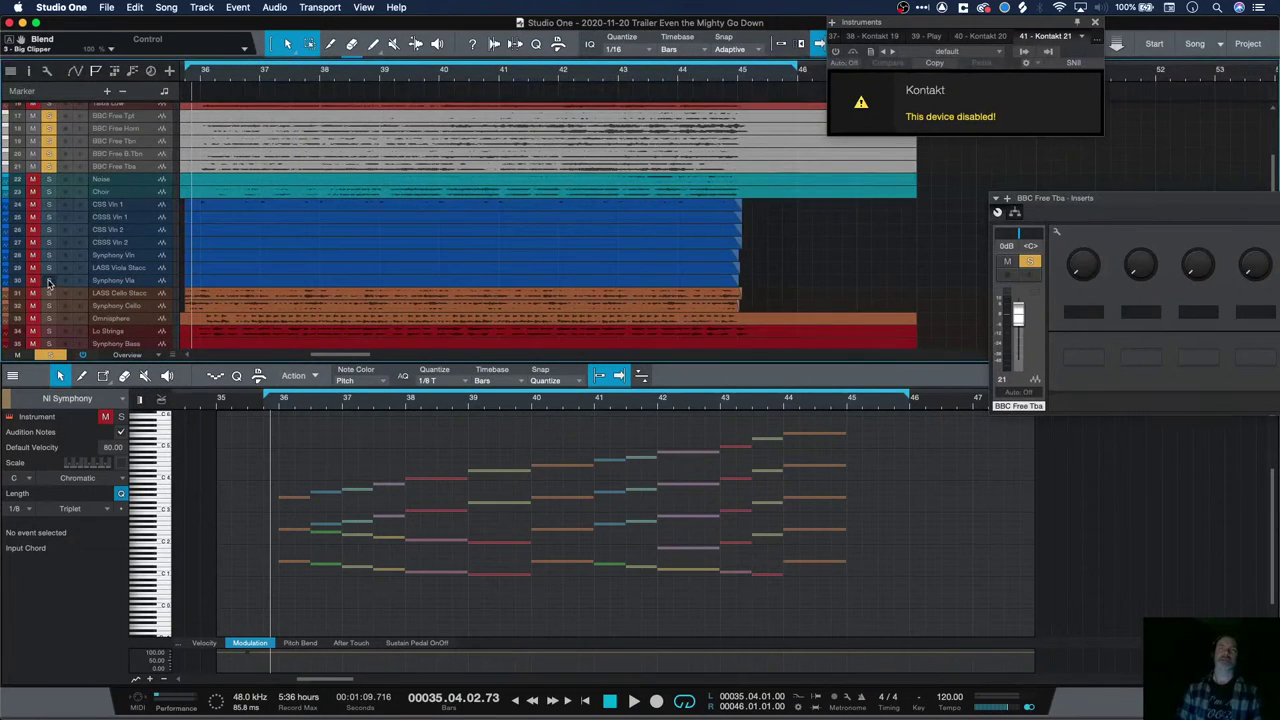
pyautogui.click(48, 281)
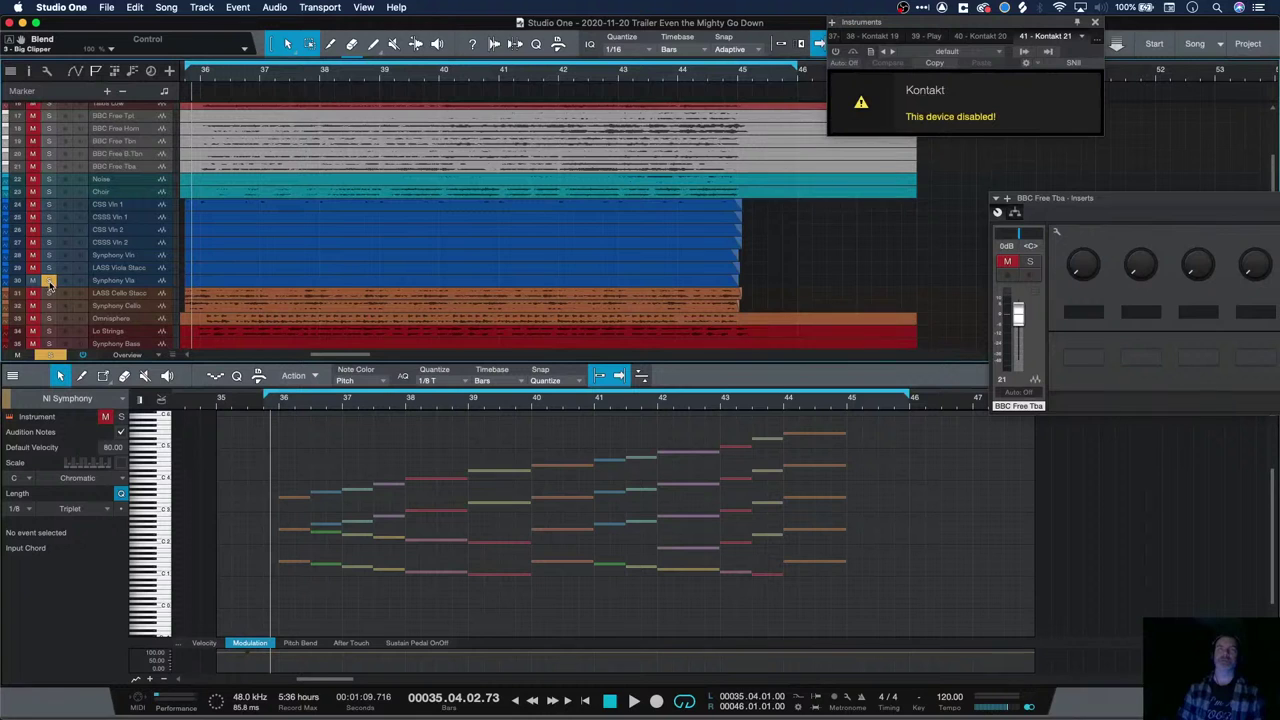
pyautogui.click(49, 281)
pyautogui.scroll(2, 57, 185)
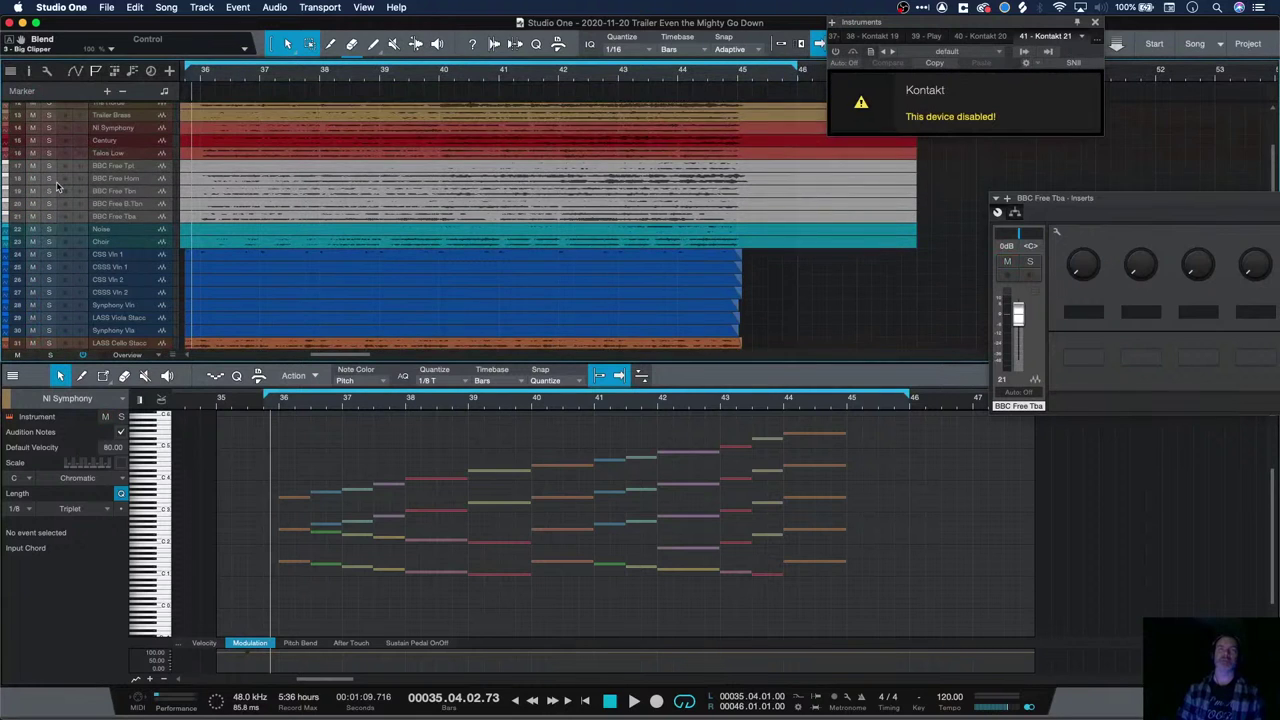
pyautogui.scroll(2, 57, 185)
pyautogui.click(49, 158)
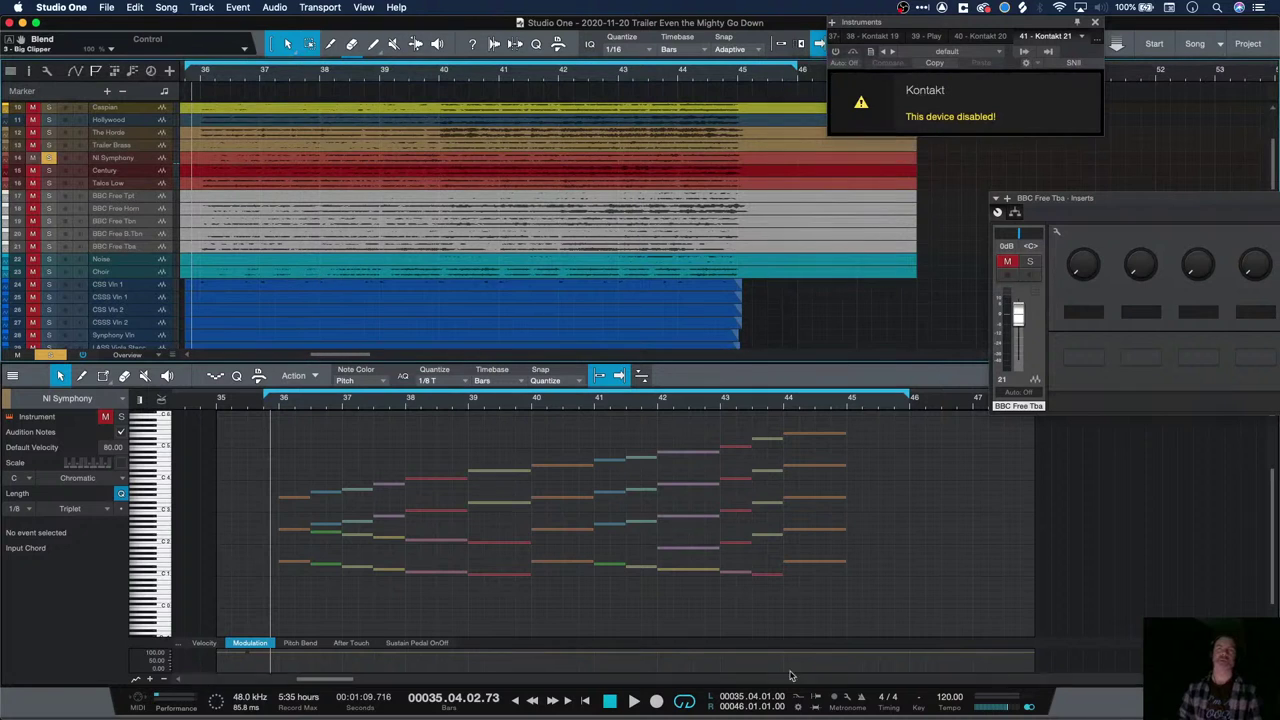
# Audition the soloed NI Symphony track twice from just before bar 36 while following its notes
pyautogui.press('n')
pyautogui.press('n')
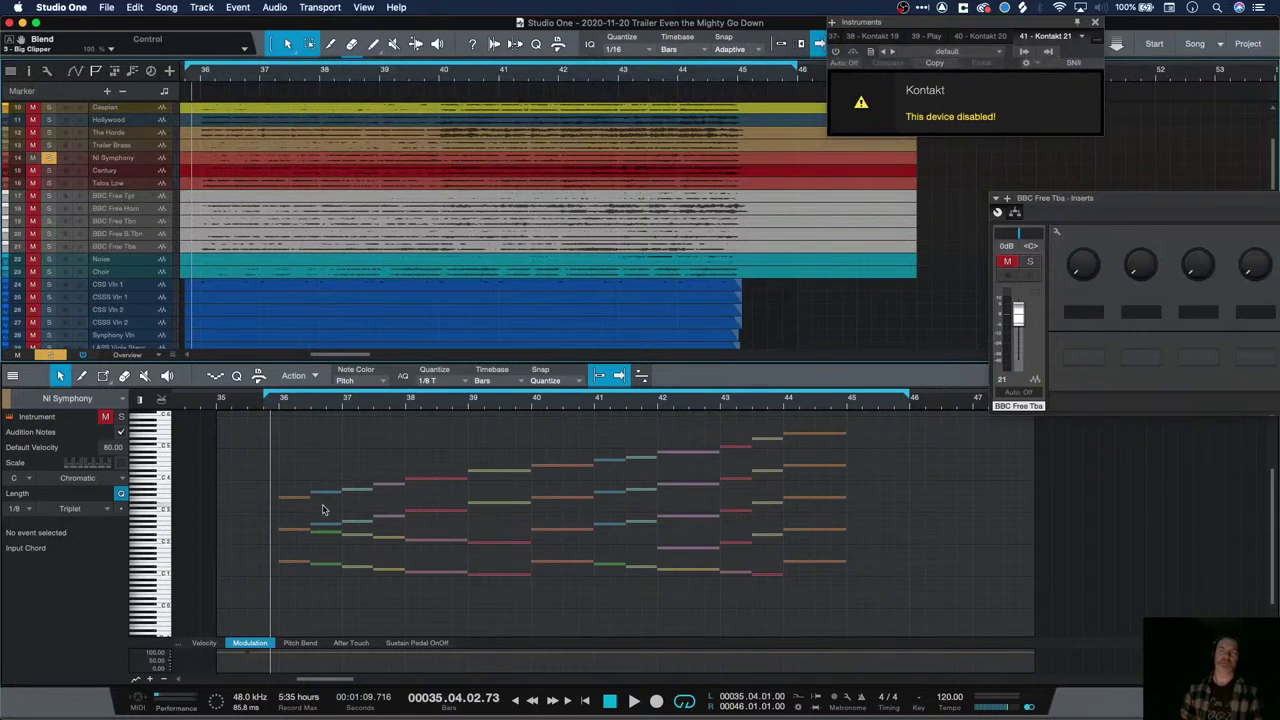
pyautogui.press('space')
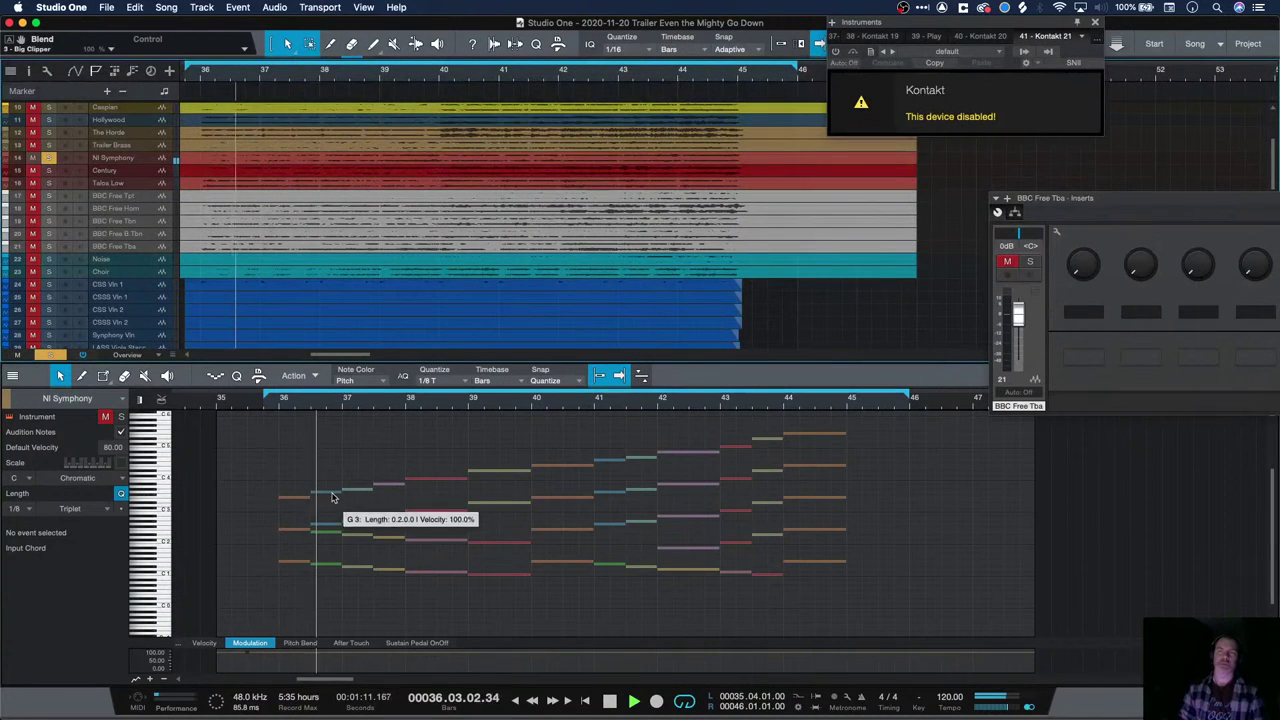
pyautogui.press('space')
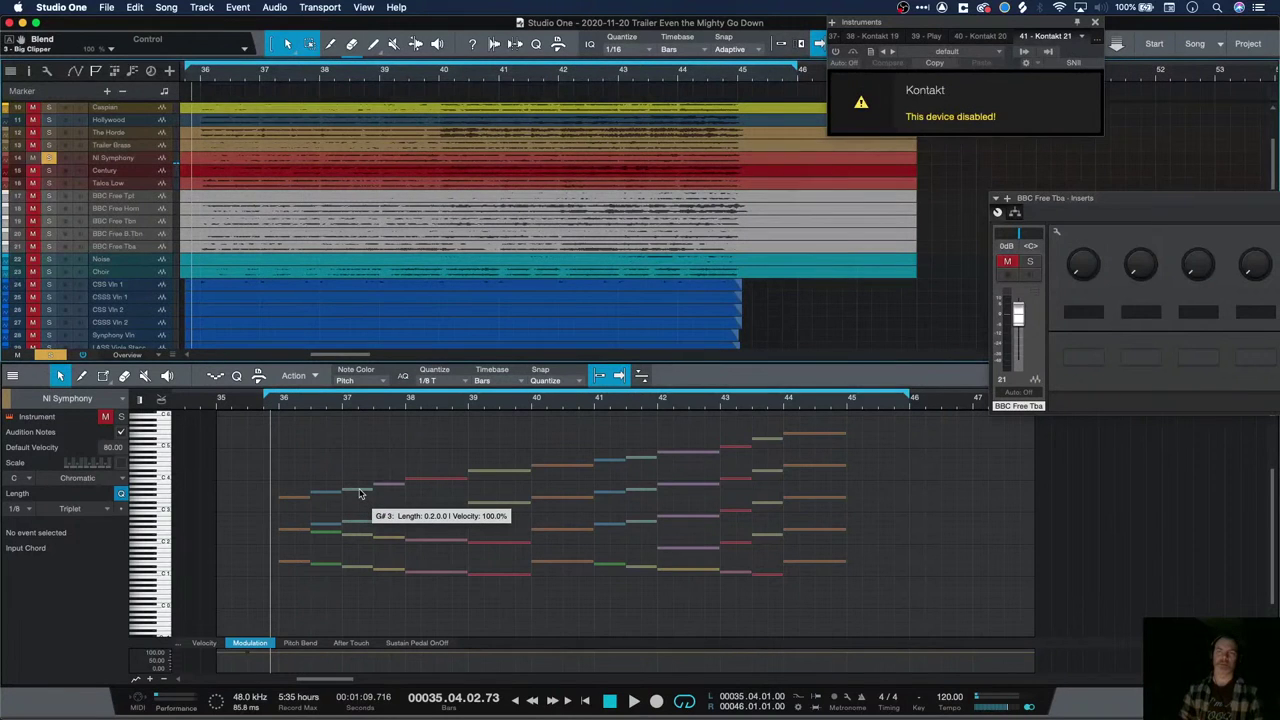
pyautogui.press('space')
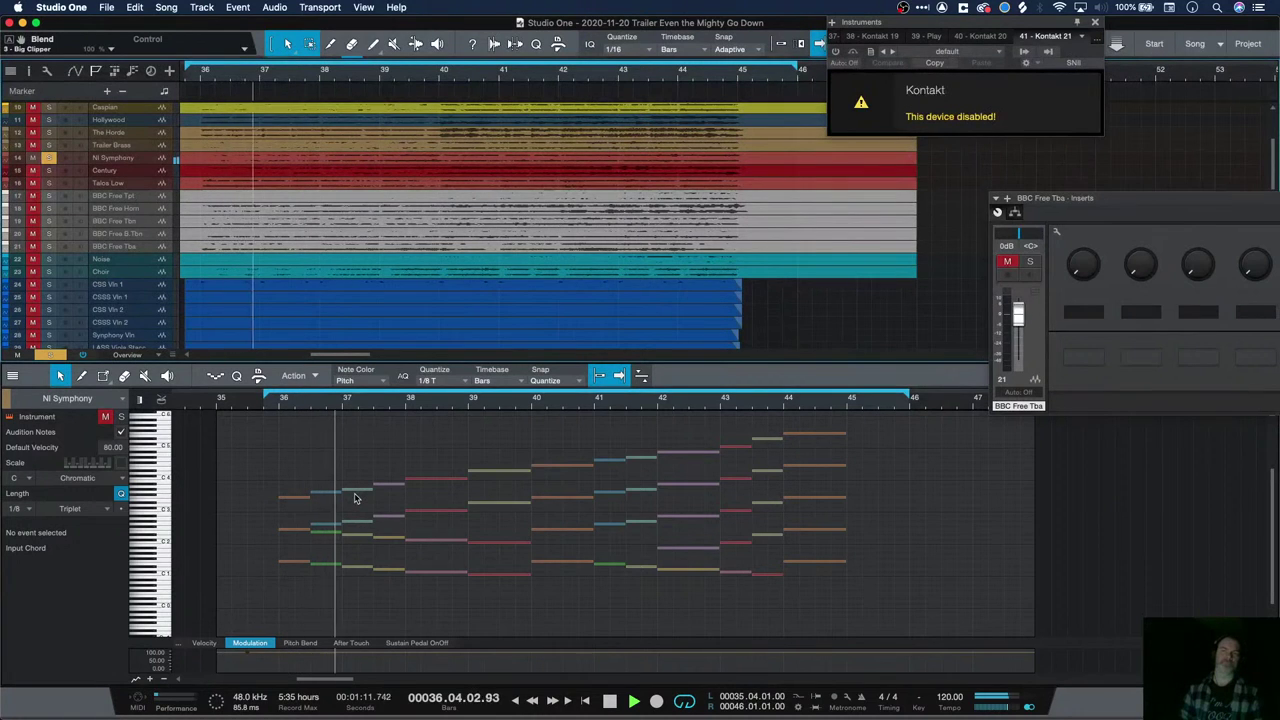
pyautogui.press('space')
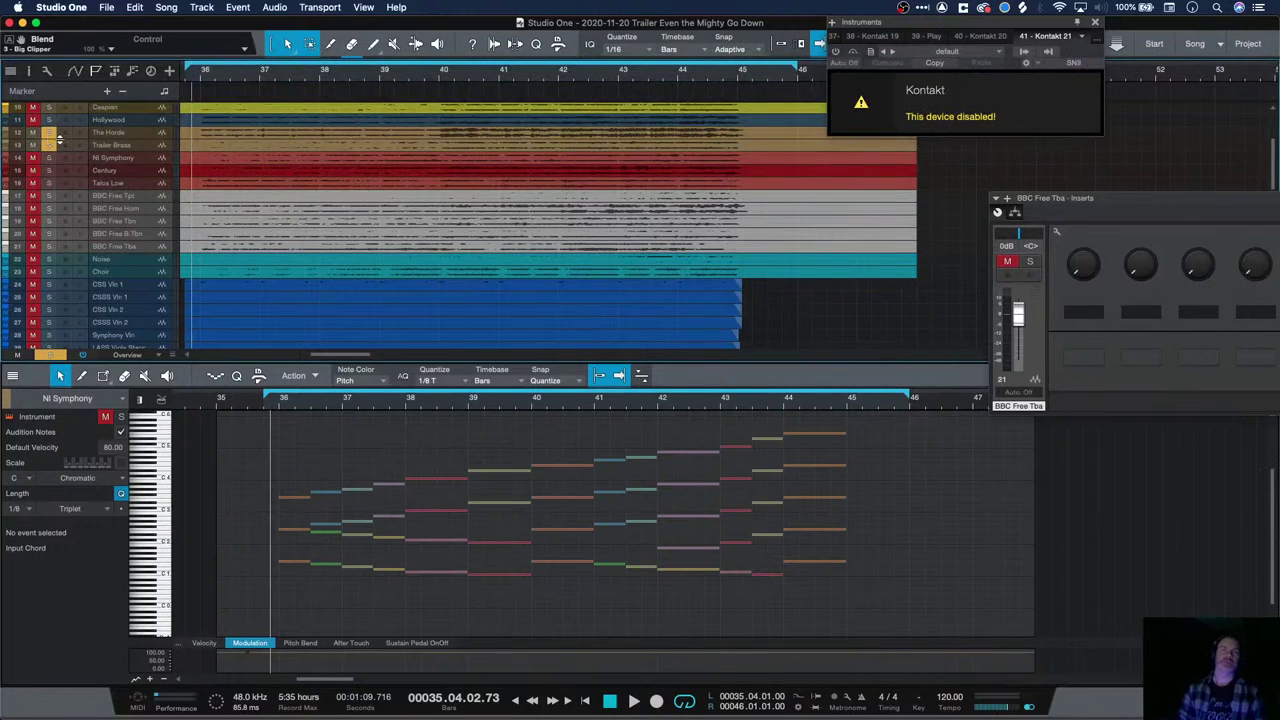
# Solo The Horde and Trailer Brass in place of NI Symphony and audition them together while comparing their instrument tracks' notes
pyautogui.press('space')
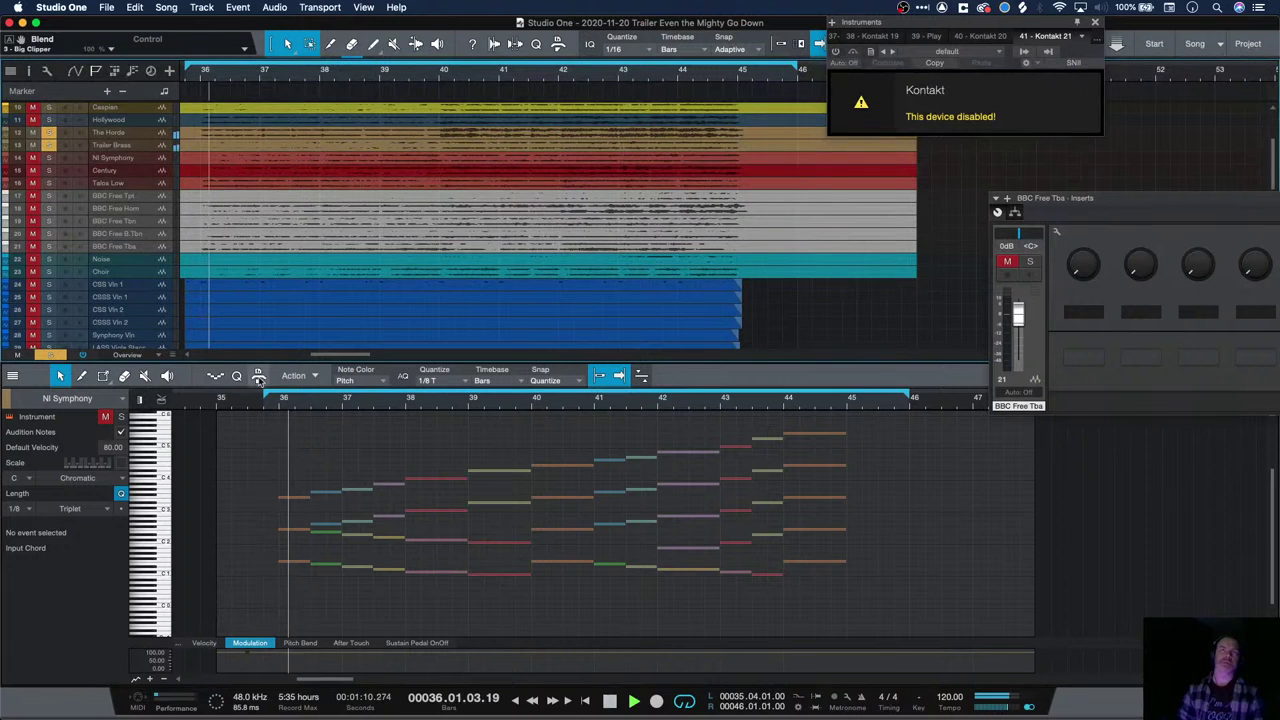
pyautogui.scroll(-8, 257, 287)
pyautogui.scroll(-3, 257, 290)
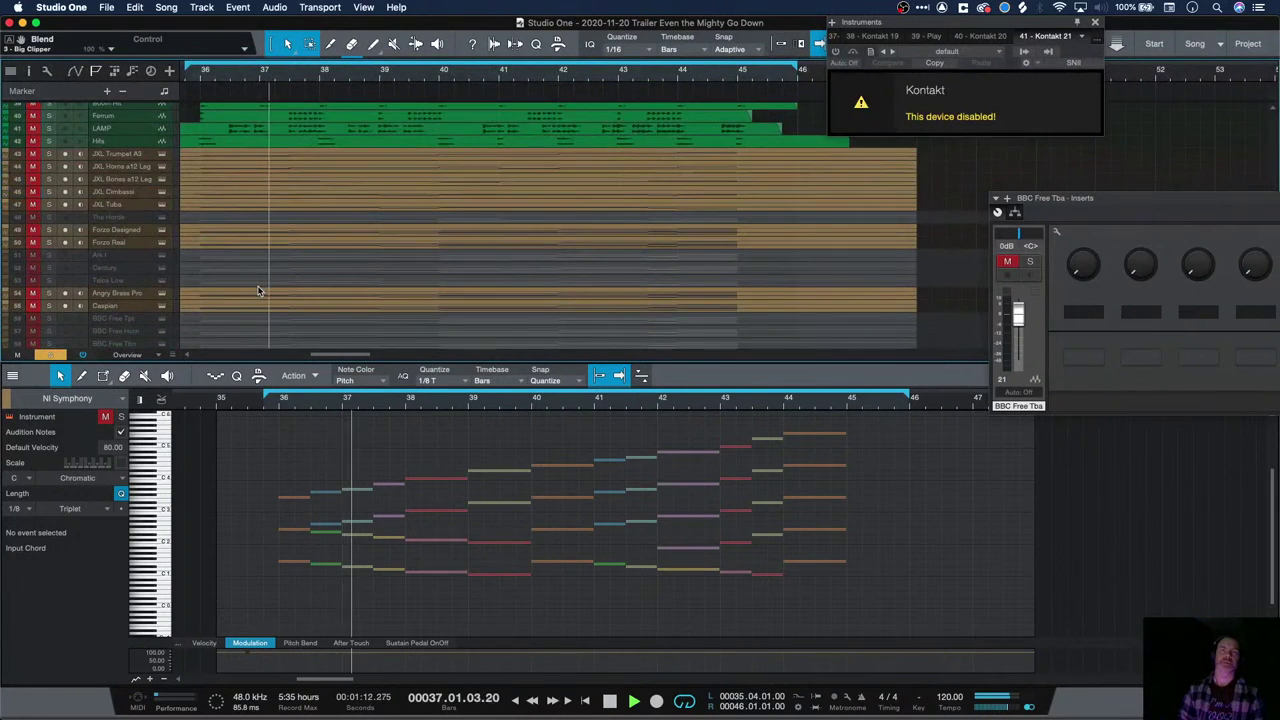
pyautogui.scroll(-3, 257, 290)
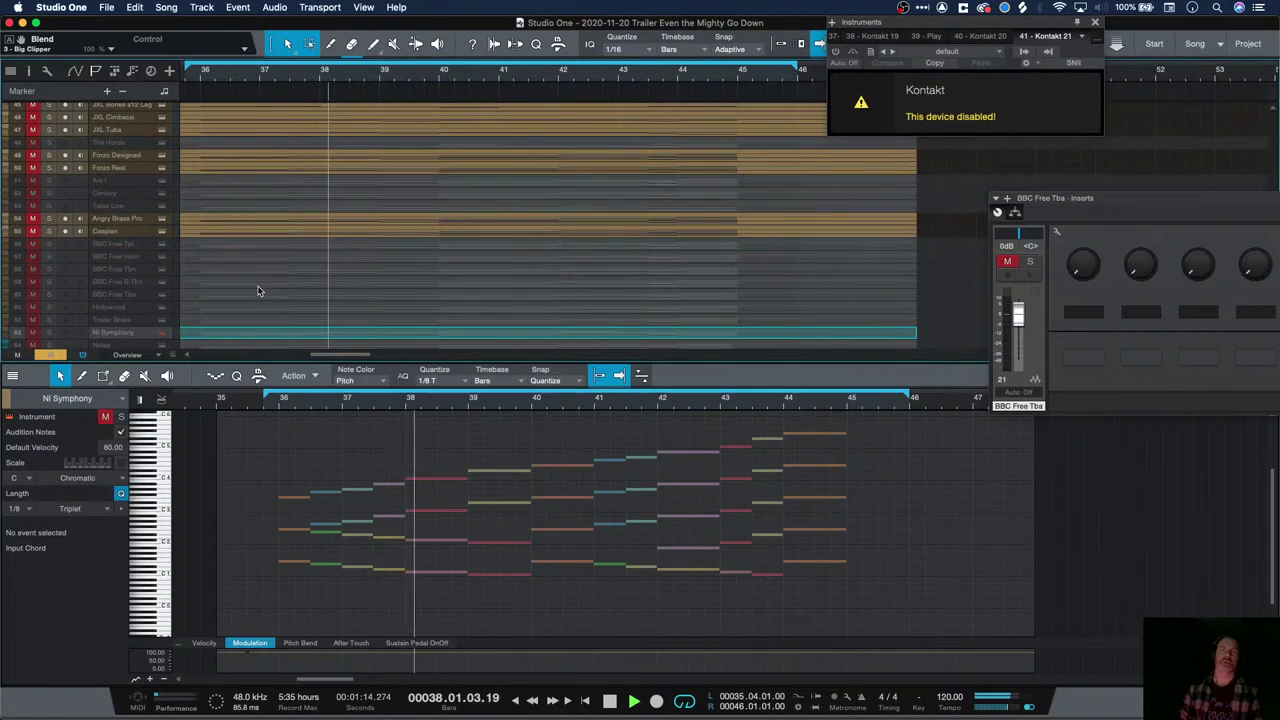
pyautogui.click(135, 321)
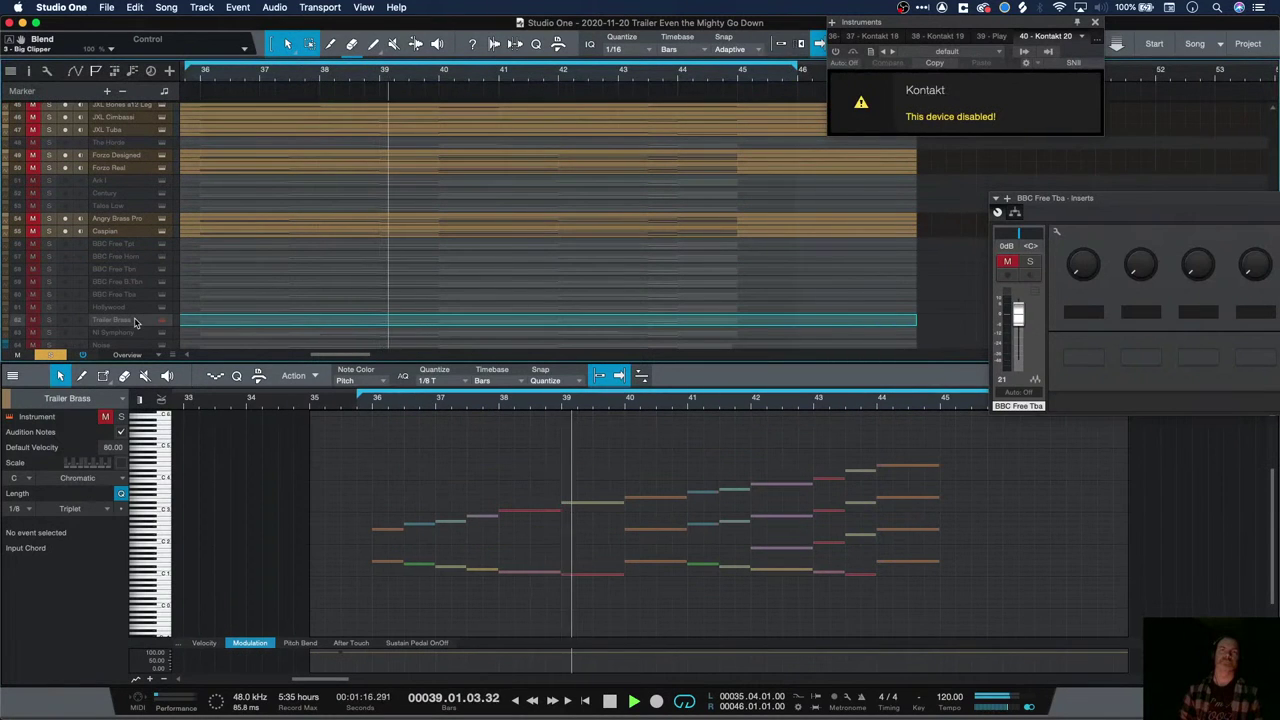
pyautogui.click(128, 144)
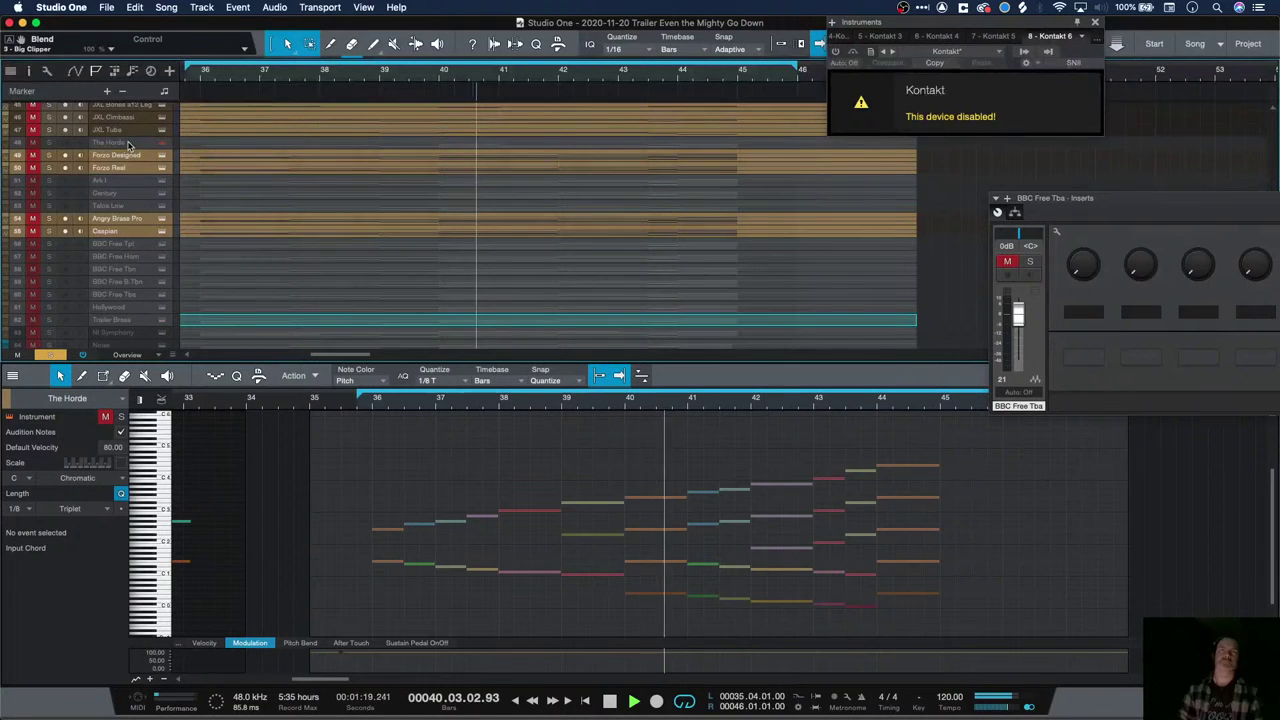
pyautogui.click(137, 321)
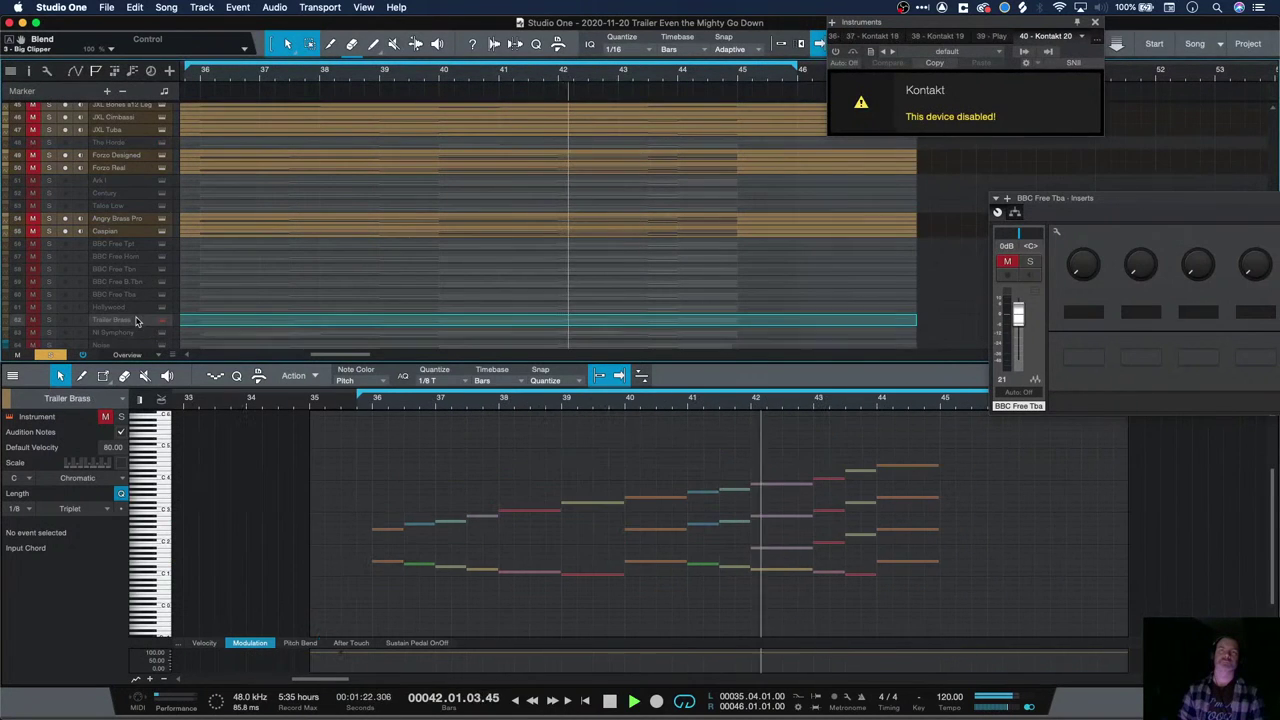
pyautogui.click(123, 149)
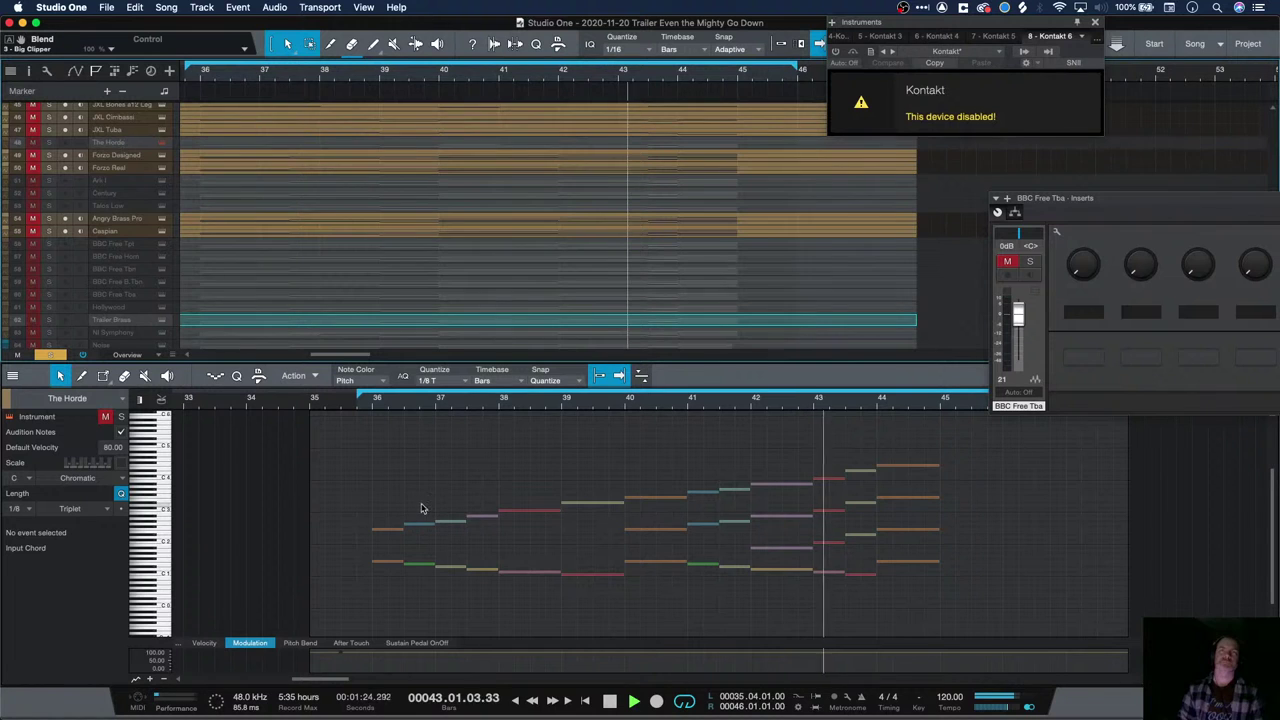
pyautogui.scroll(2, 415, 294)
pyautogui.scroll(15, 415, 294)
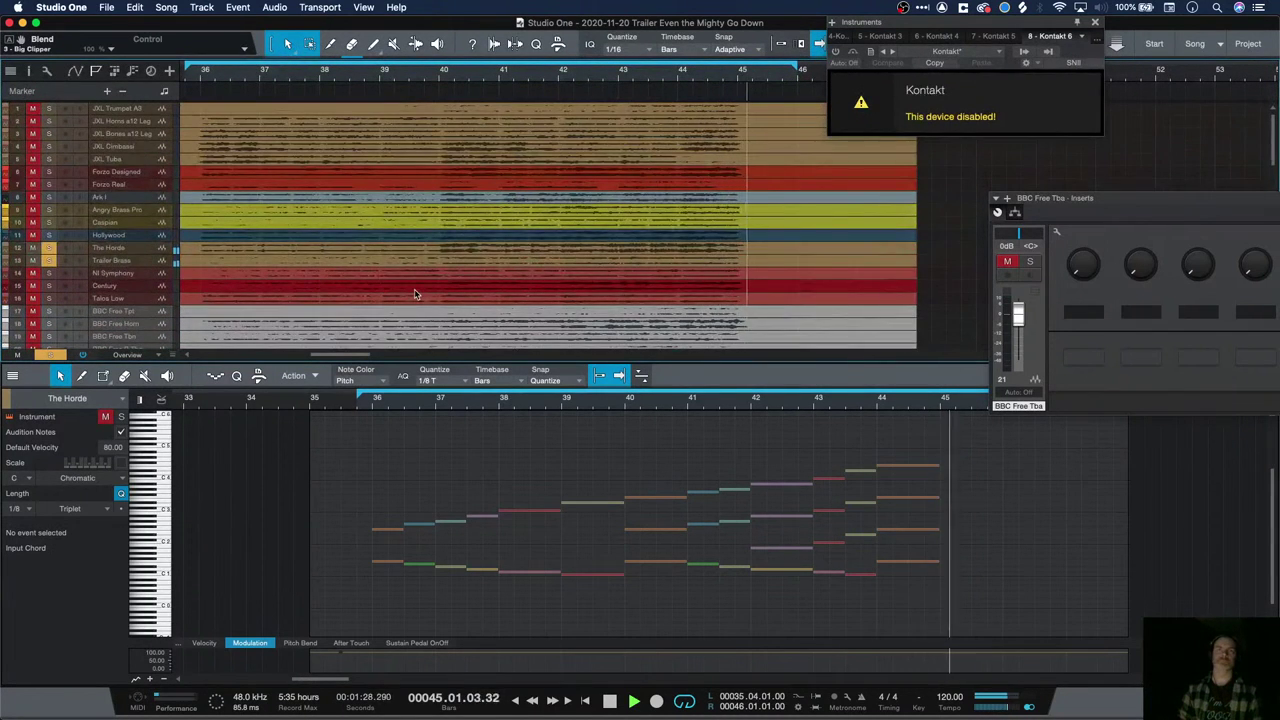
# Solo Trailer Brass alone, check the velocity and modulation lanes in the note editor, and audition the phrase
pyautogui.press('space')
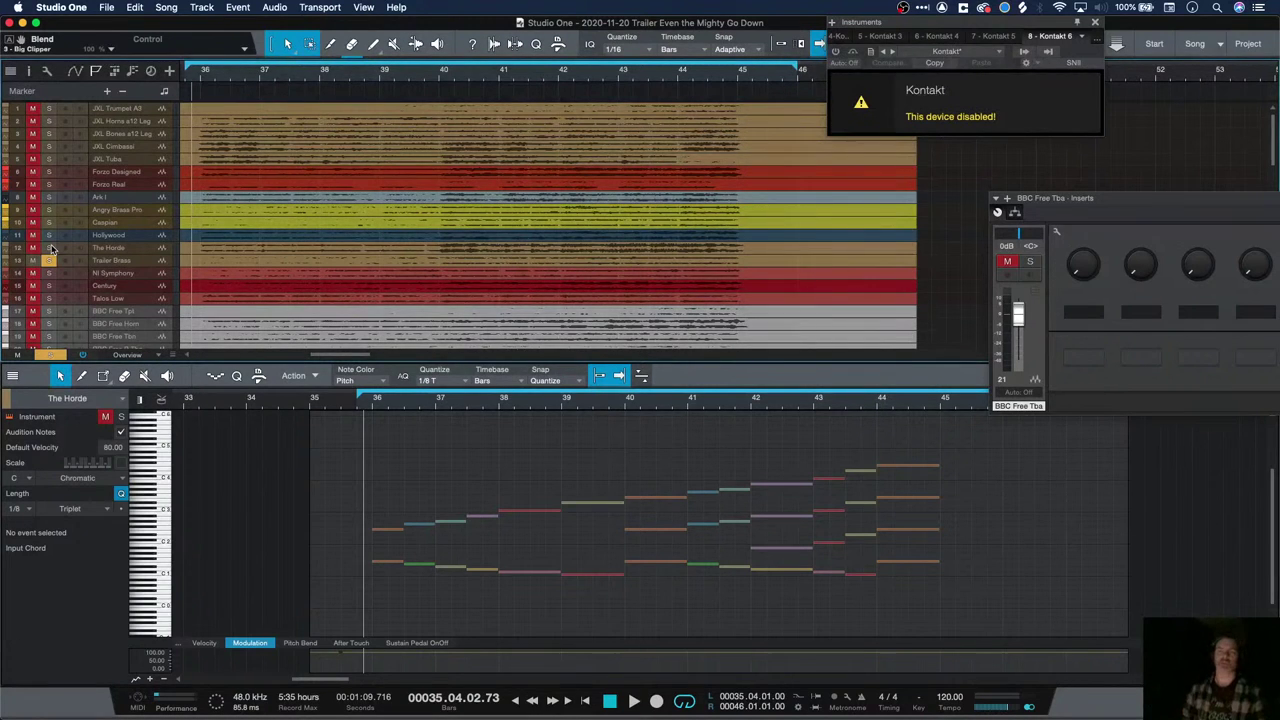
pyautogui.click(203, 643)
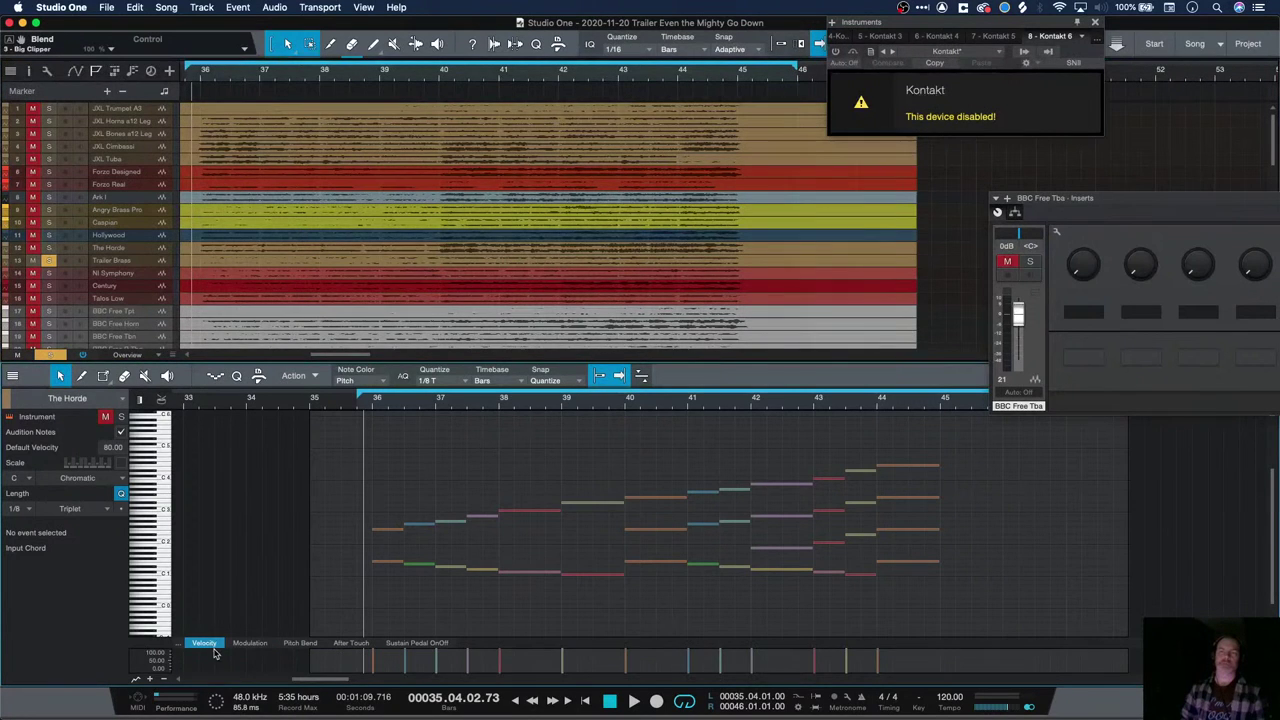
pyautogui.click(247, 643)
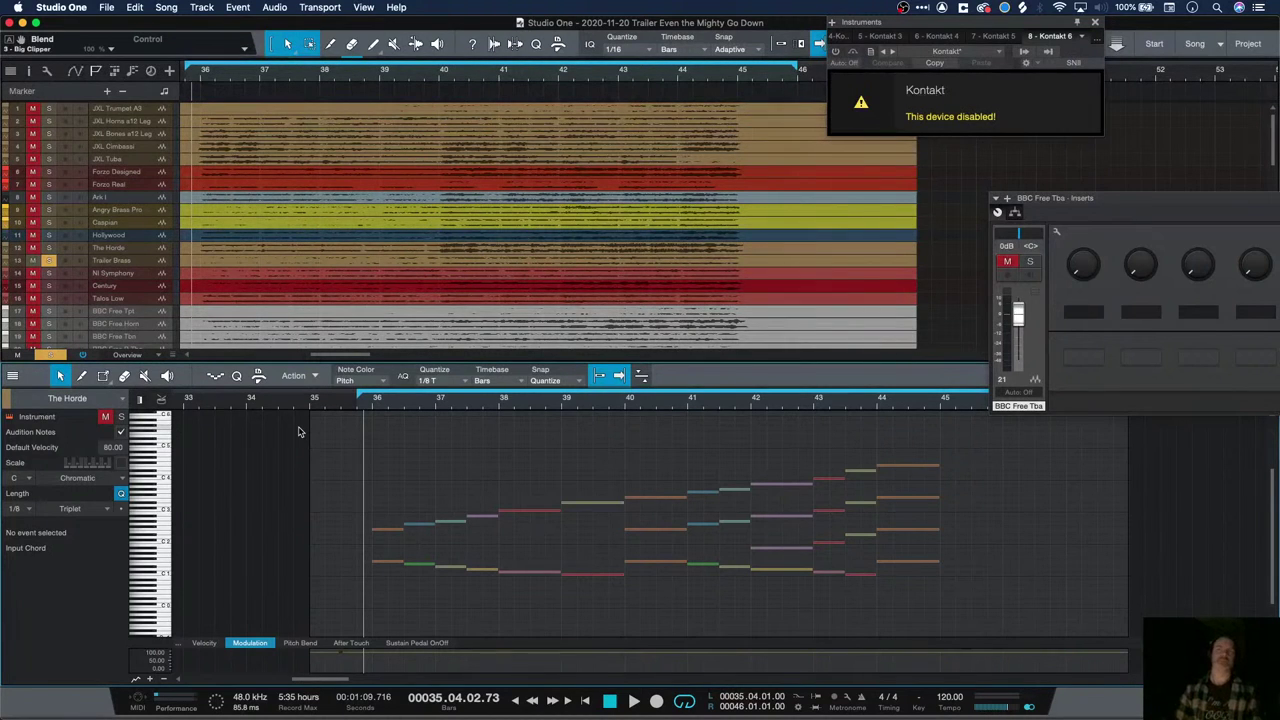
pyautogui.press('space')
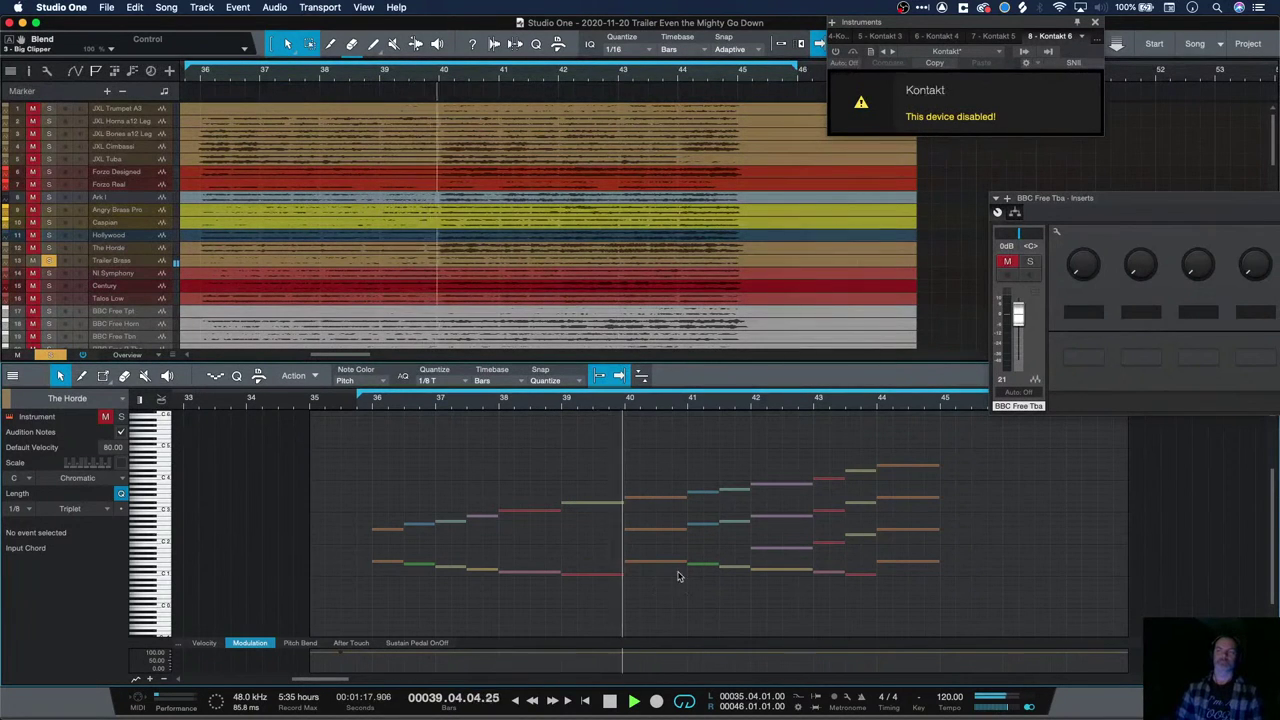
pyautogui.press('space')
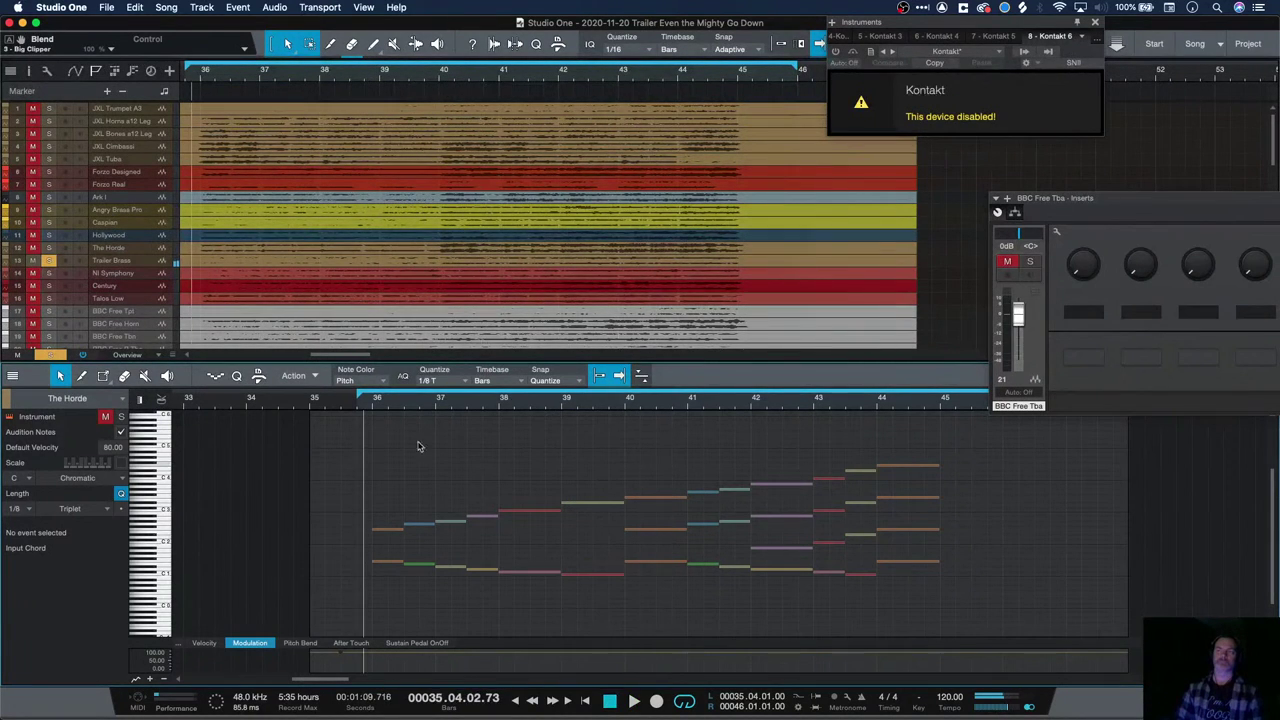
# Solo The Horde in place of Trailer Brass and audition it from just before bar 36 and again from bar 40
pyautogui.click(48, 264)
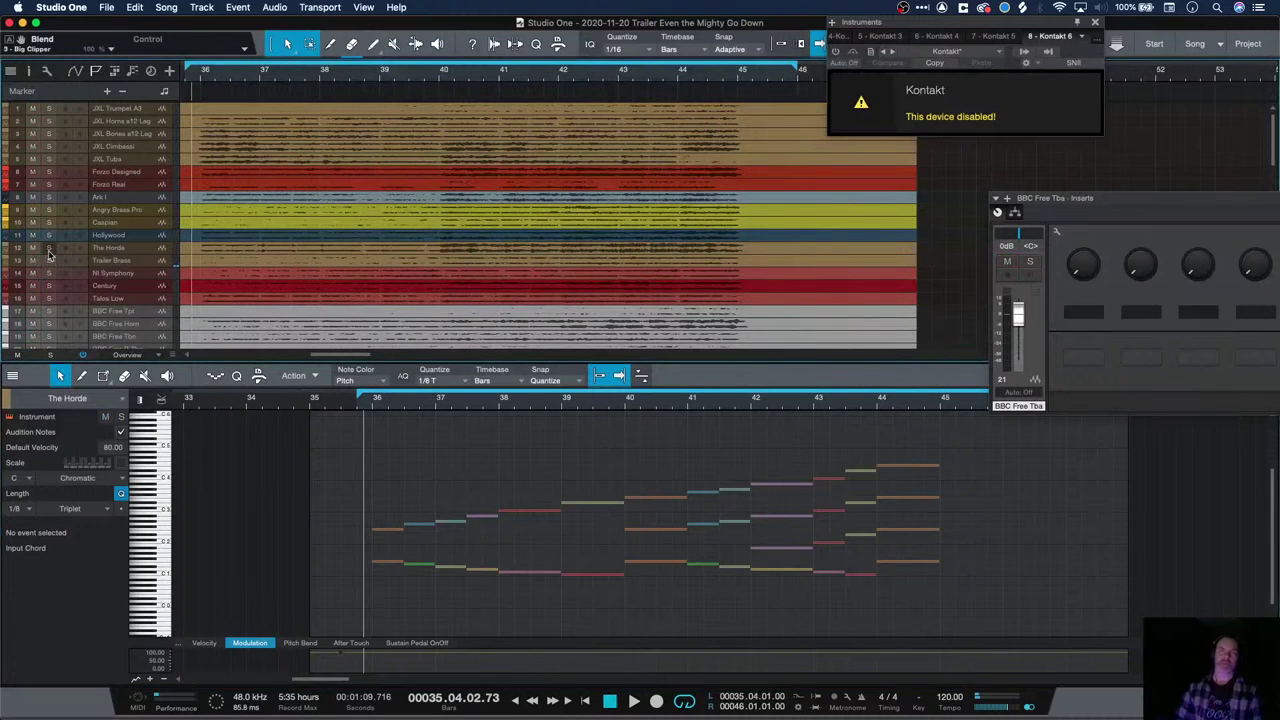
pyautogui.click(48, 249)
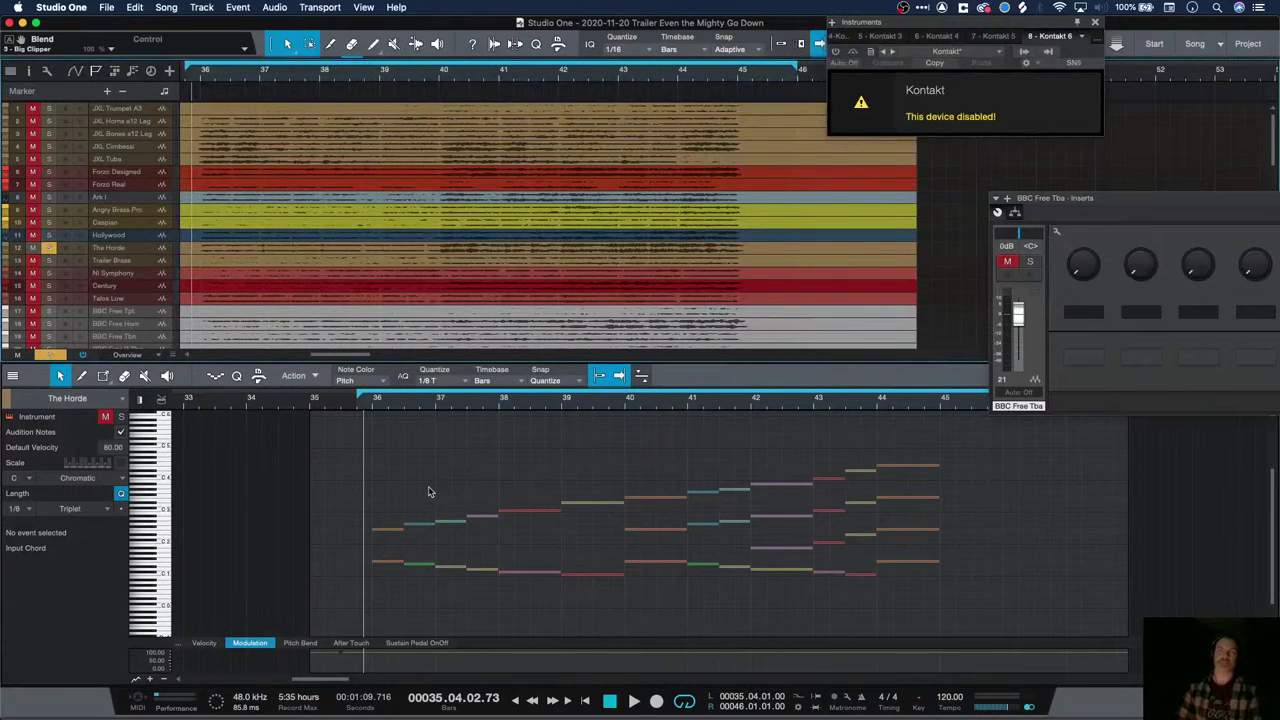
pyautogui.press('space')
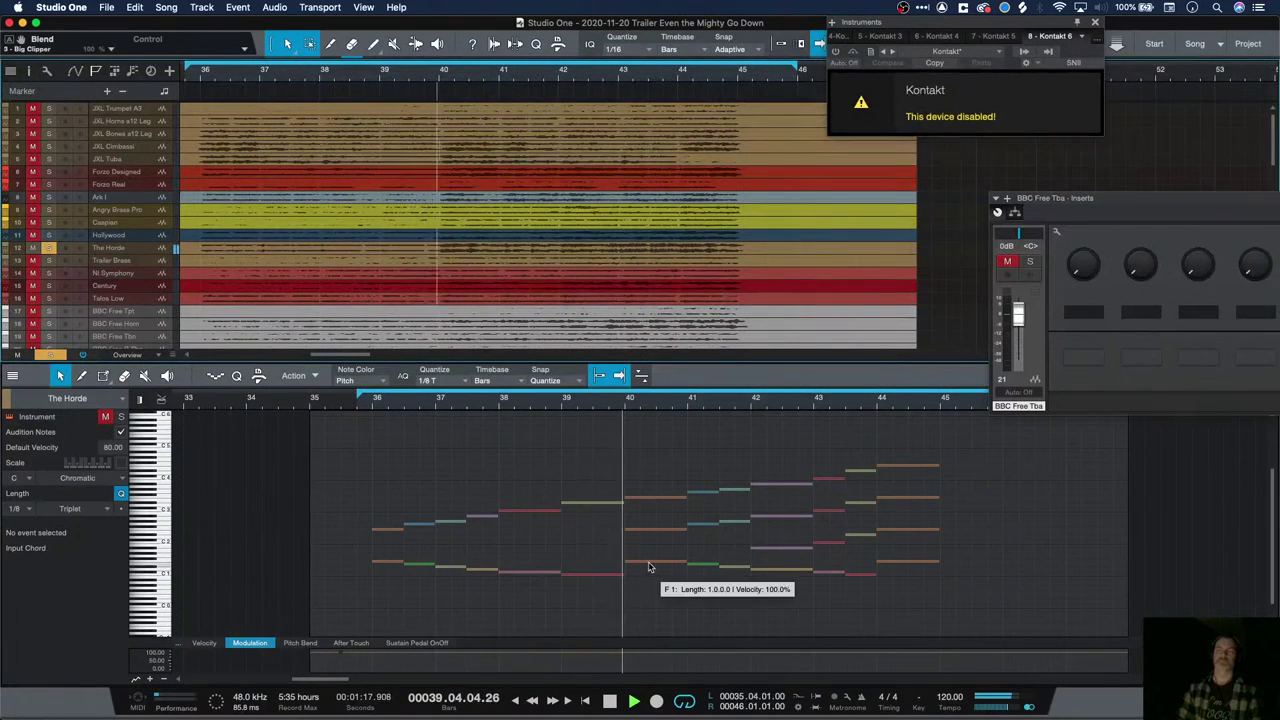
pyautogui.press('space')
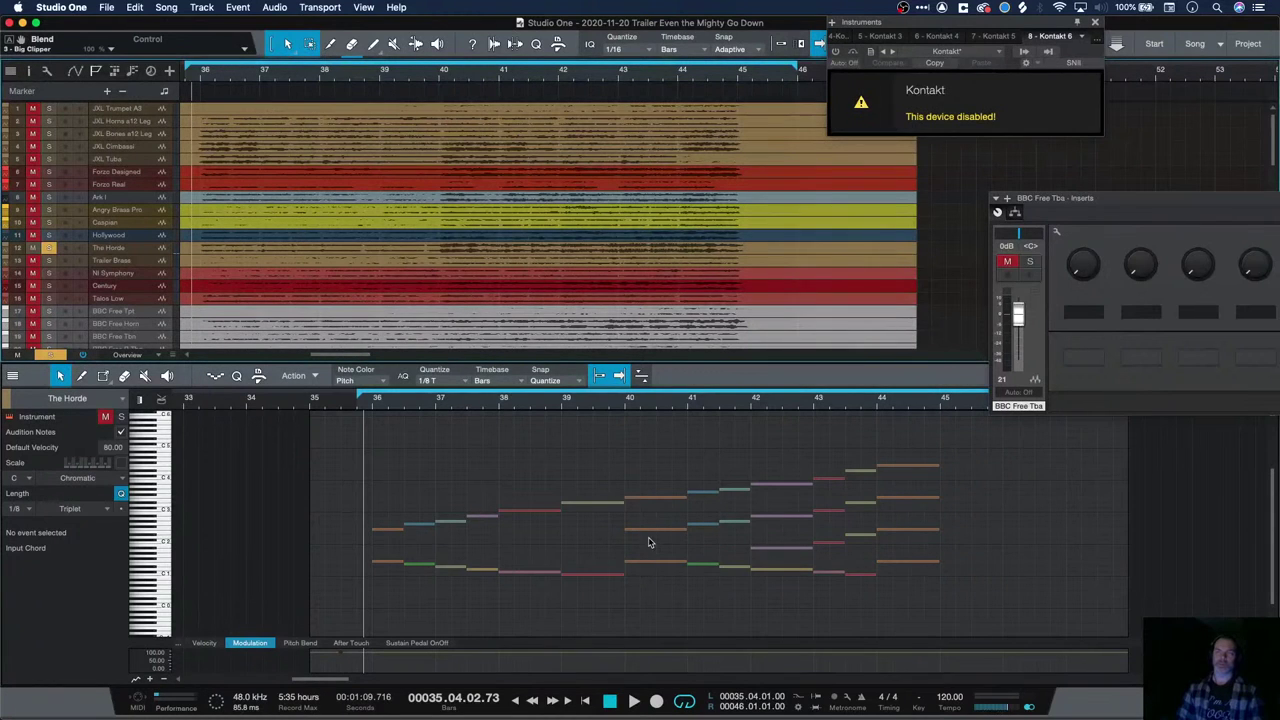
pyautogui.click(639, 404)
pyautogui.press('space')
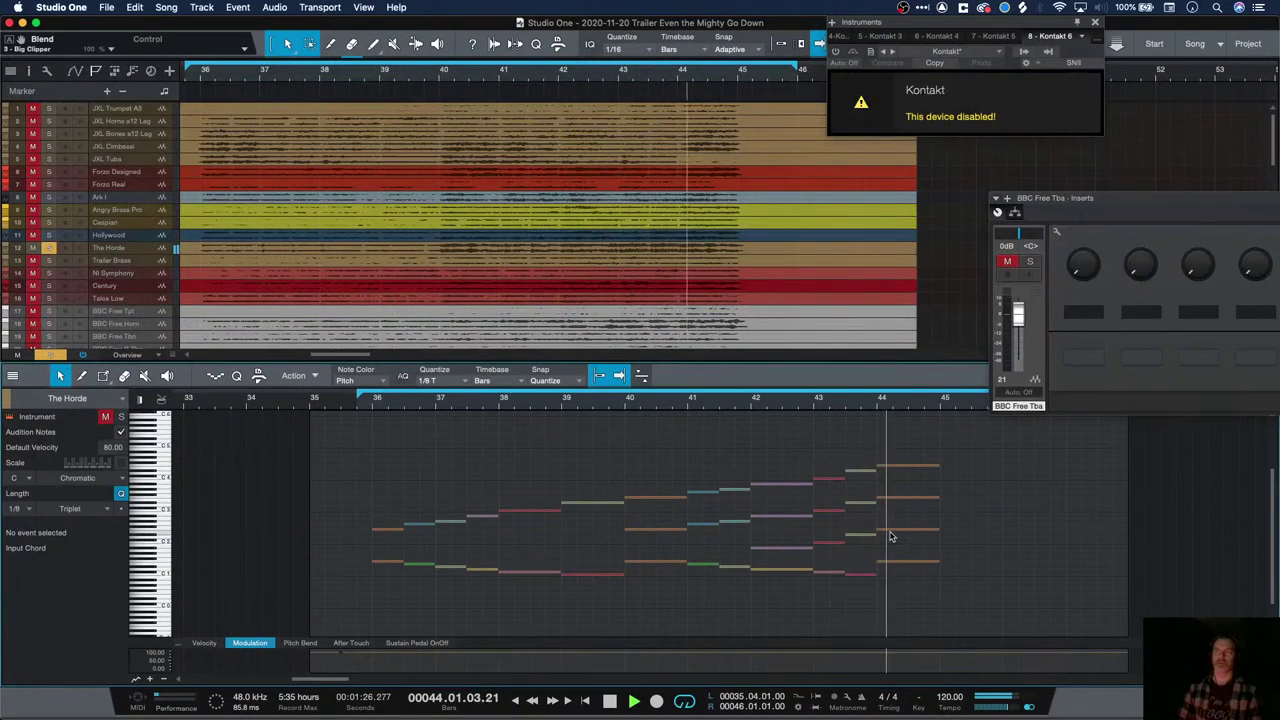
pyautogui.press('space')
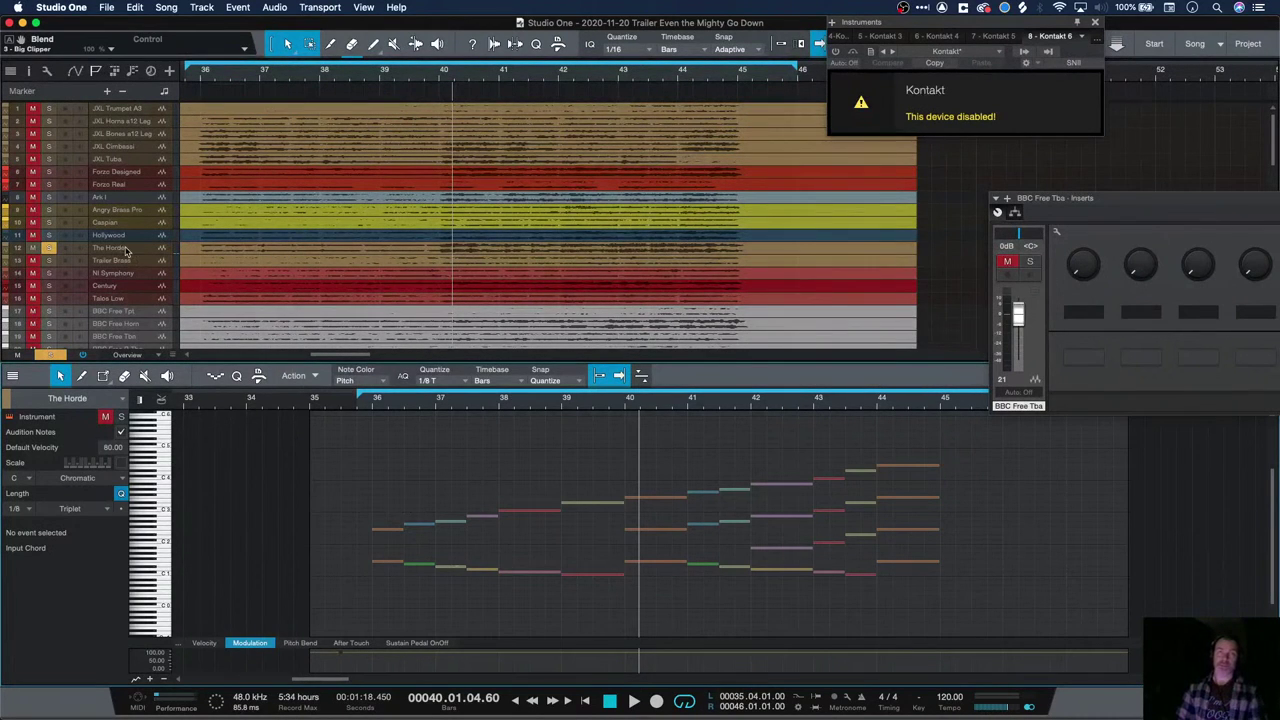
# Solo the Forzo Real audio track in place of The Horde and show the Forzo Real instrument track's notes and patch
pyautogui.click(46, 249)
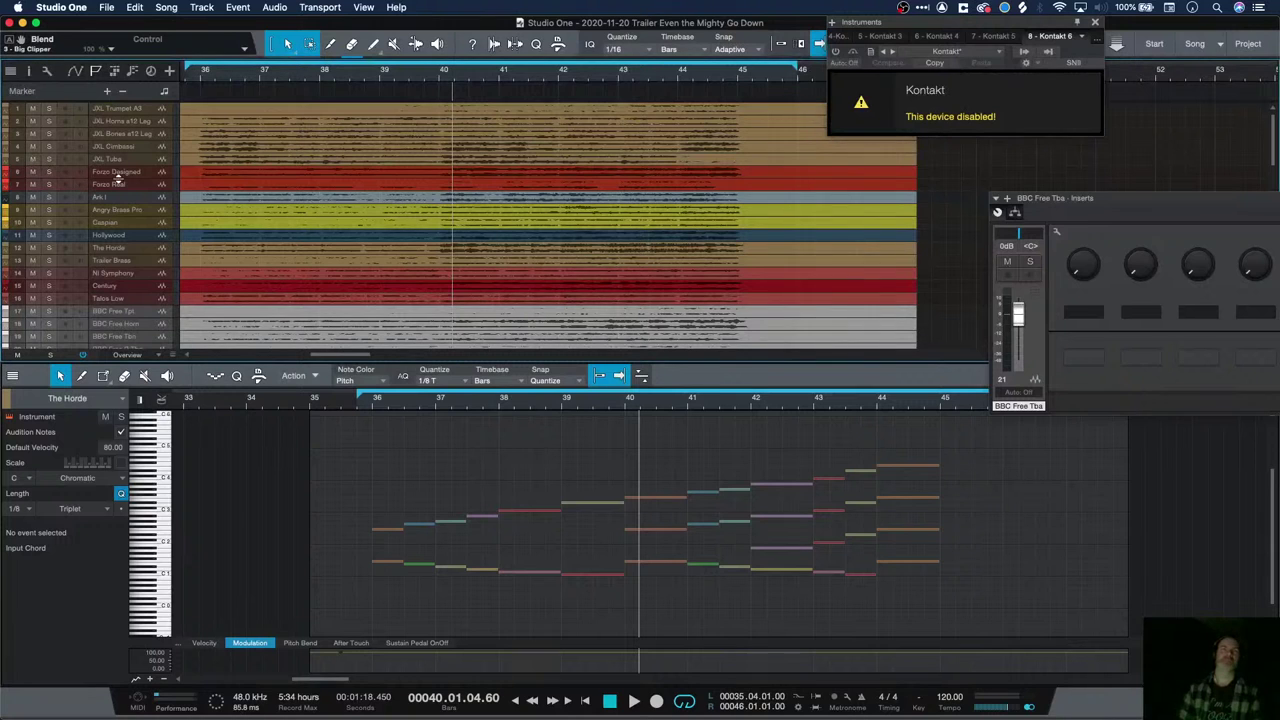
pyautogui.click(49, 185)
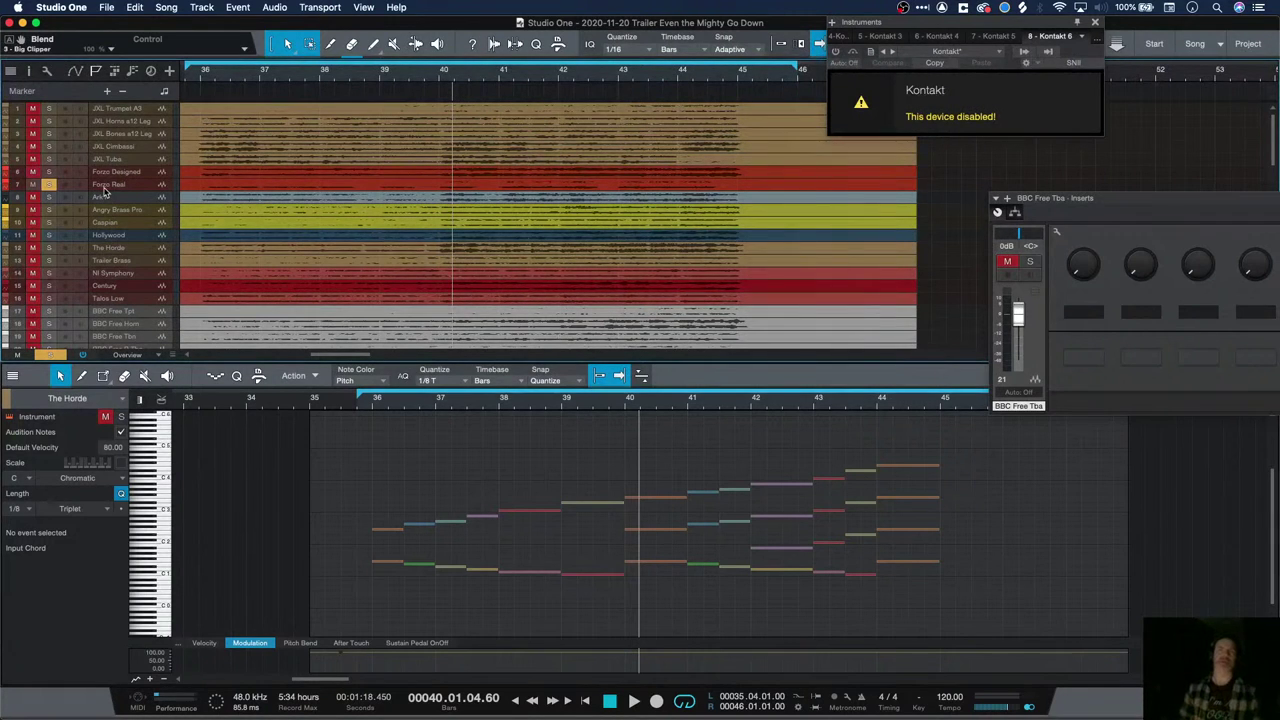
pyautogui.click(104, 190)
pyautogui.scroll(-8, 302, 333)
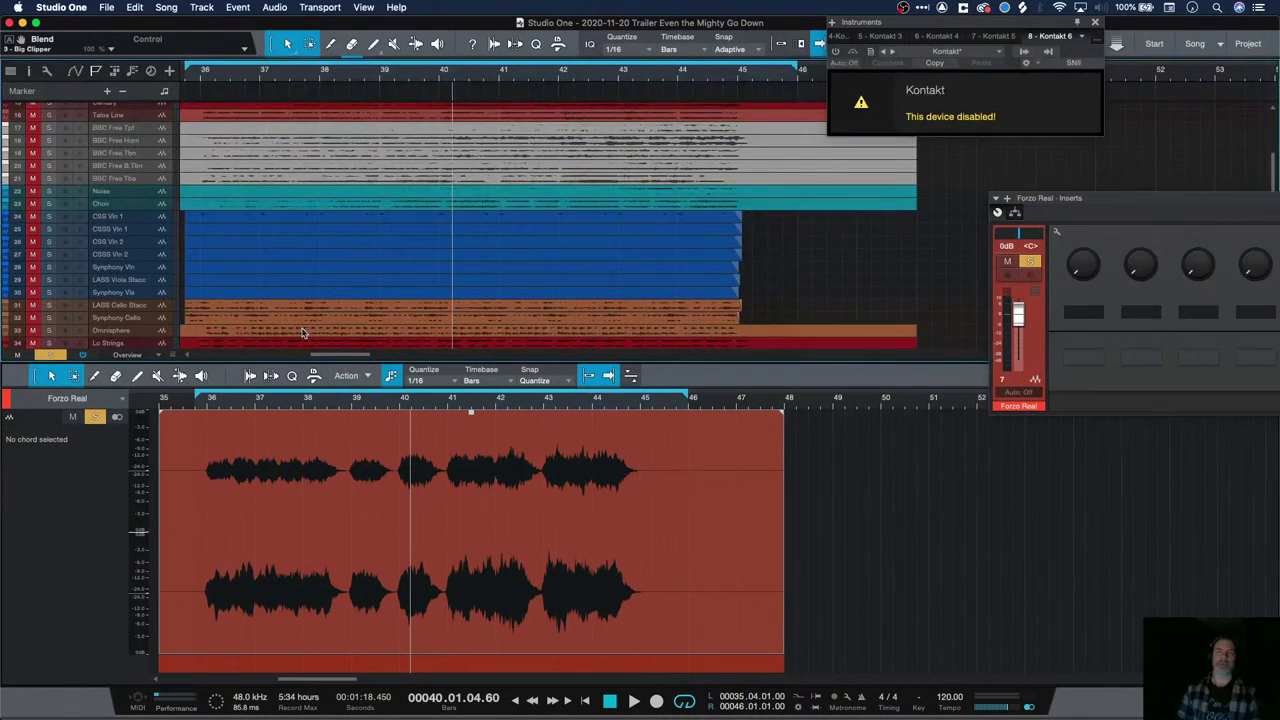
pyautogui.scroll(-3, 302, 330)
pyautogui.scroll(-6, 302, 325)
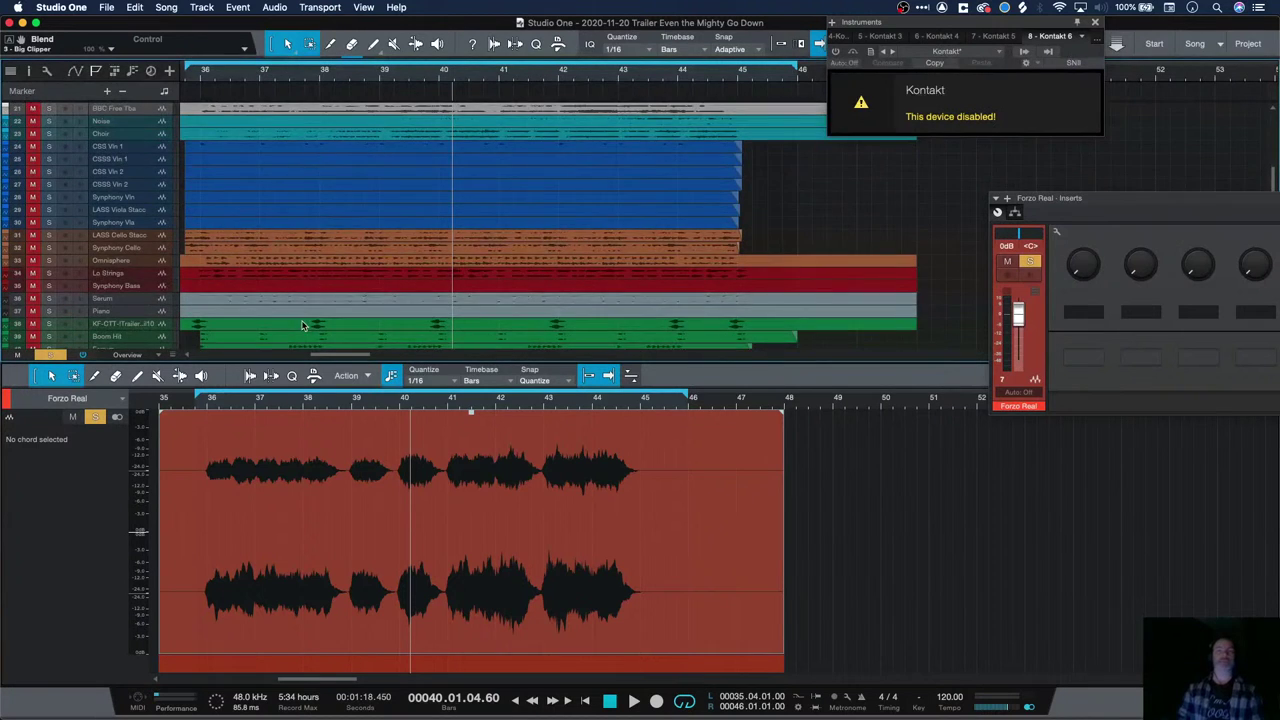
pyautogui.scroll(-3, 302, 325)
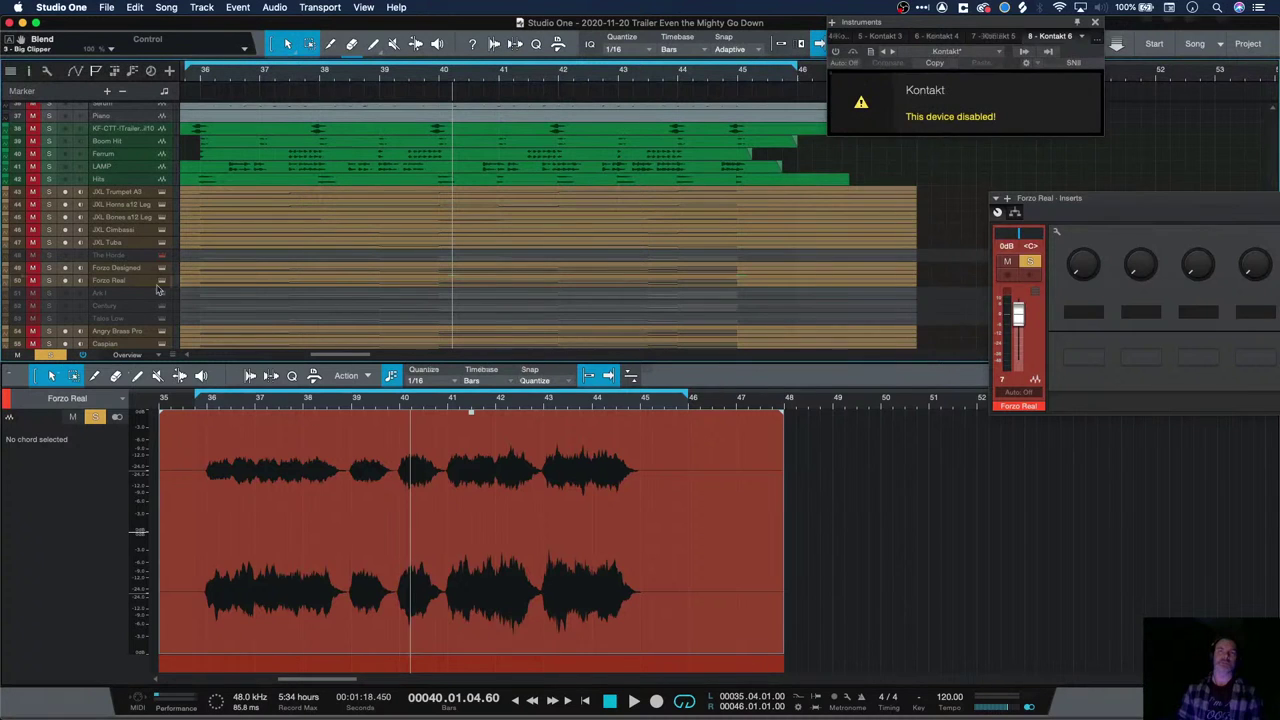
pyautogui.click(218, 283)
# Set the playback start just before bar 36 and solo the Forzo Real instrument track
pyautogui.press('space')
pyautogui.press('space')
pyautogui.click(184, 404)
pyautogui.press('space')
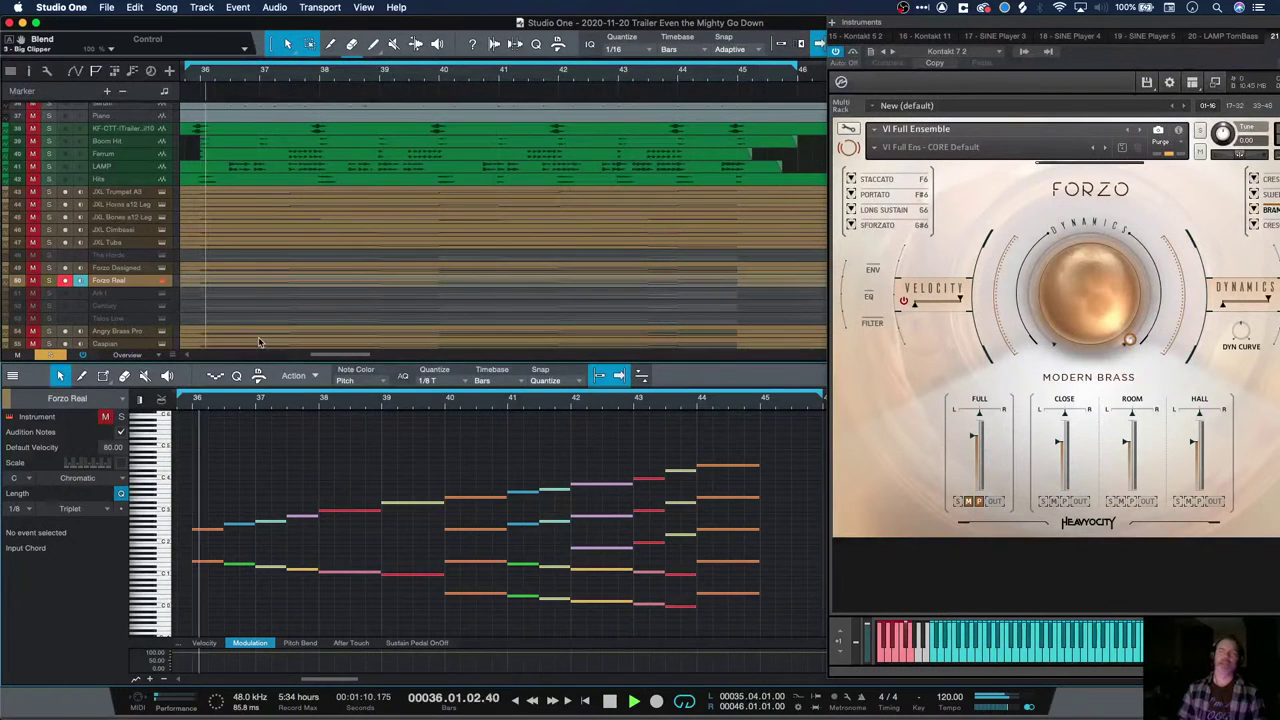
pyautogui.press('space')
pyautogui.click(49, 281)
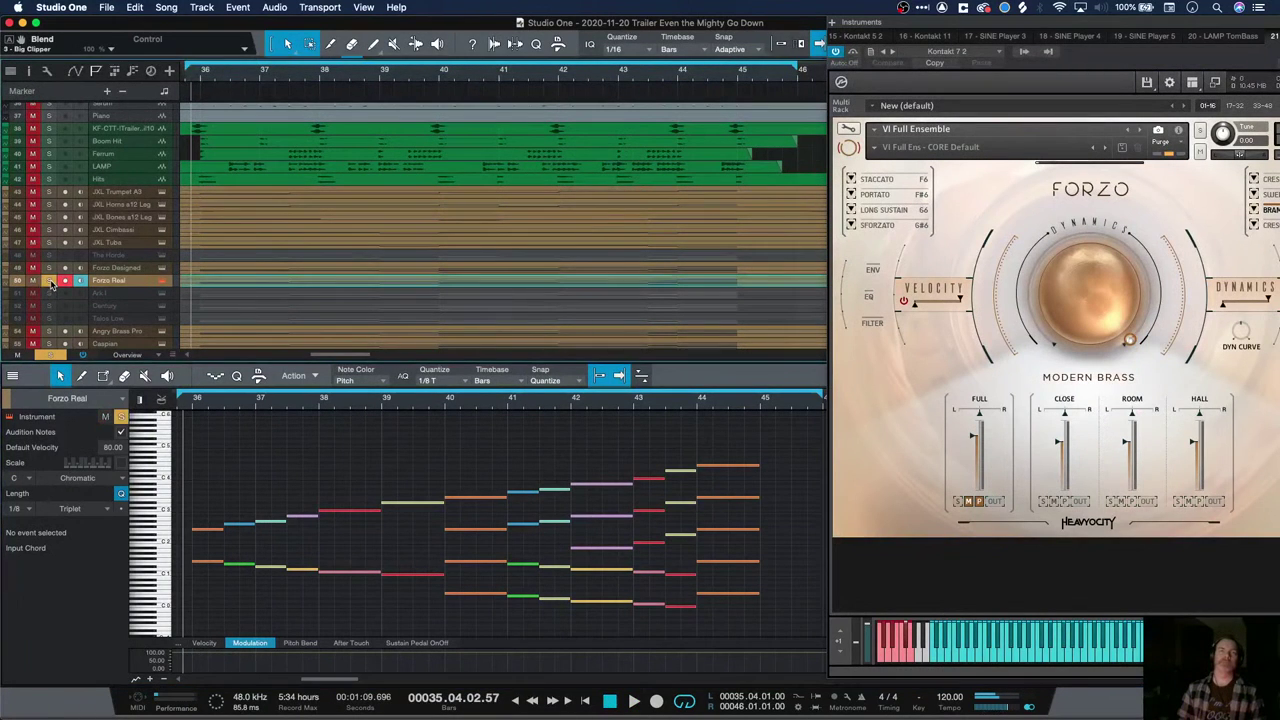
# Bring the whole Forzo patch window into view and audition the soloed Forzo Real instrument track
pyautogui.press('space')
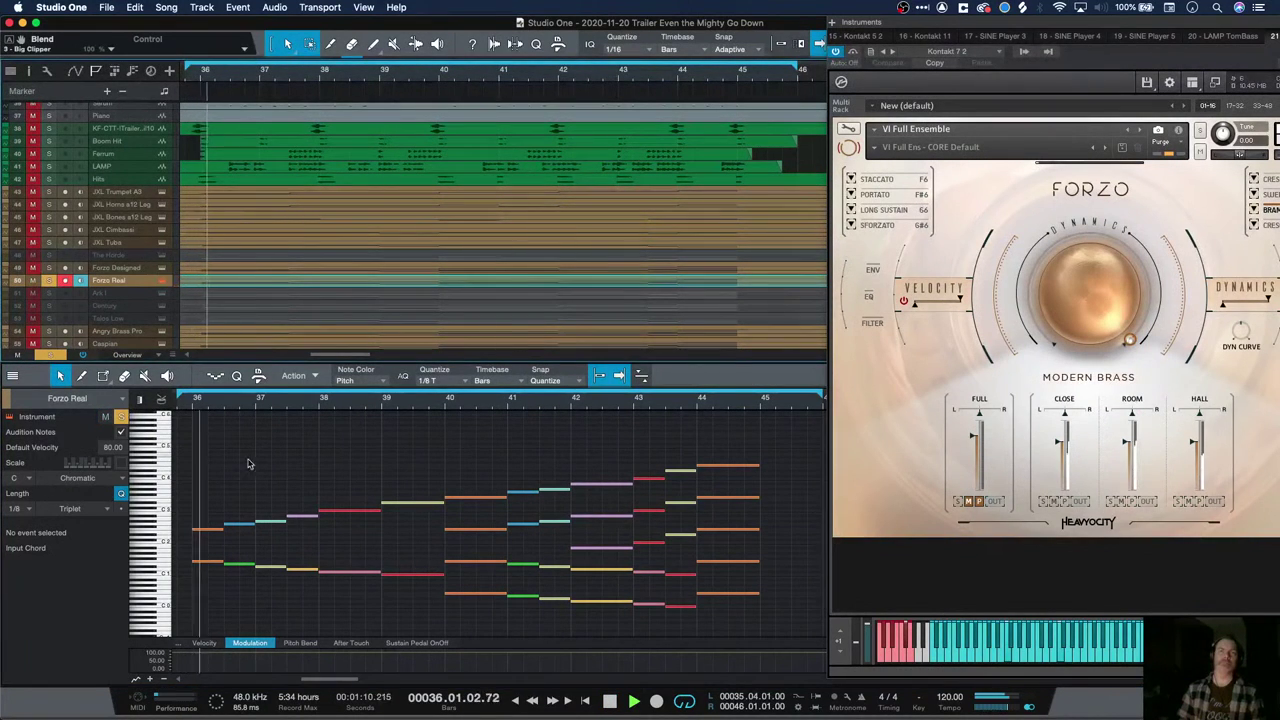
pyautogui.press('space')
pyautogui.moveTo(1008, 20); pyautogui.dragTo(928, 20)
pyautogui.press('space')
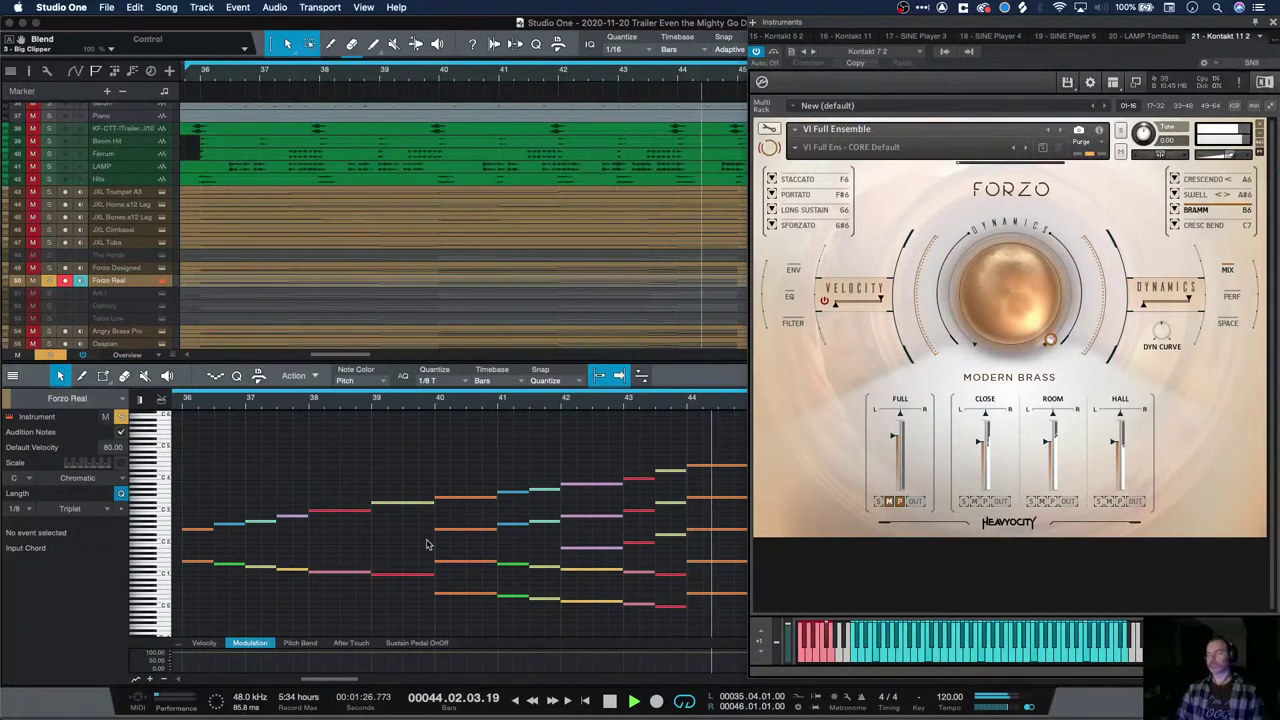
pyautogui.press('space')
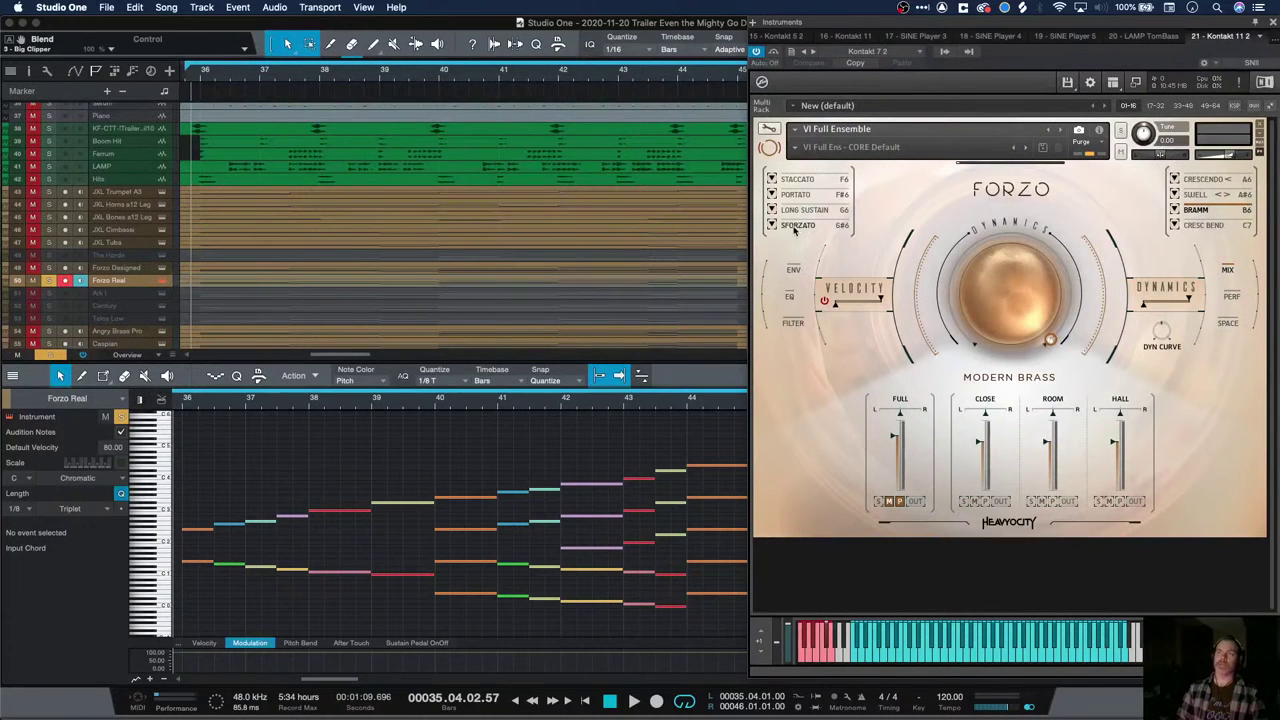
# Compare the Forzo patch's Long Sustain, Portato and Bramm articulations by auditioning the opening of the phrase with each
pyautogui.click(794, 212)
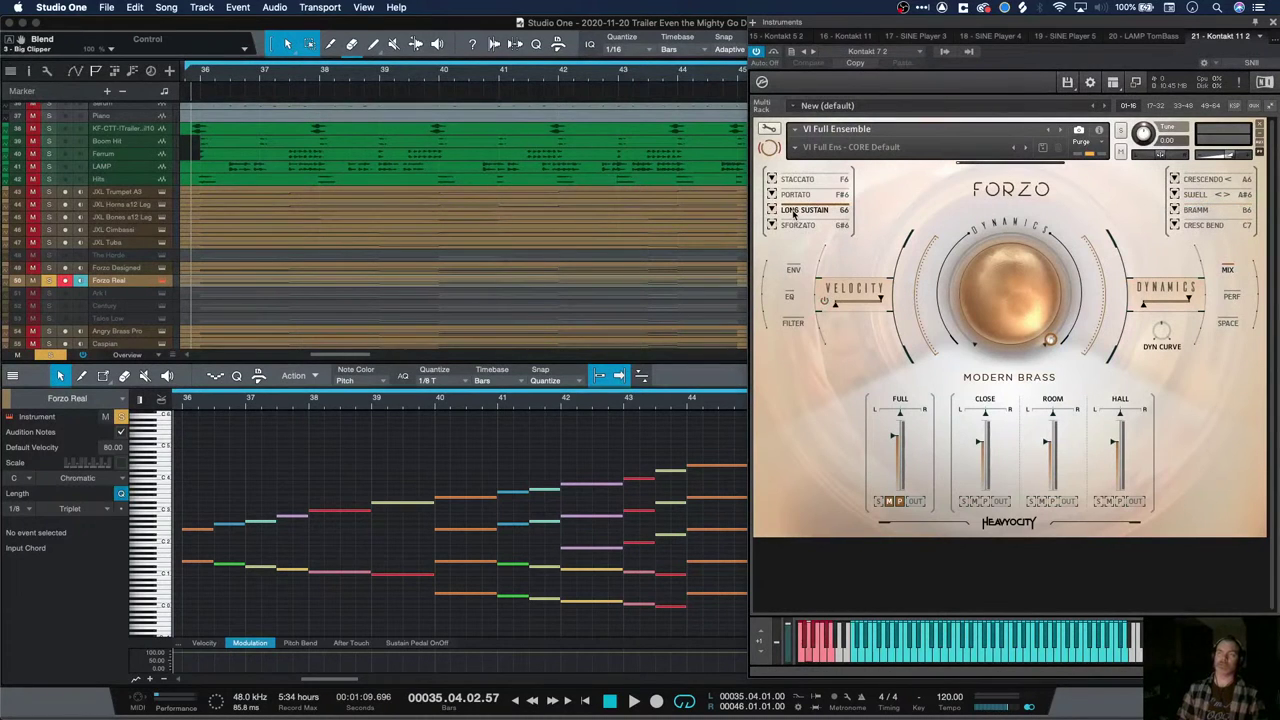
pyautogui.press('space')
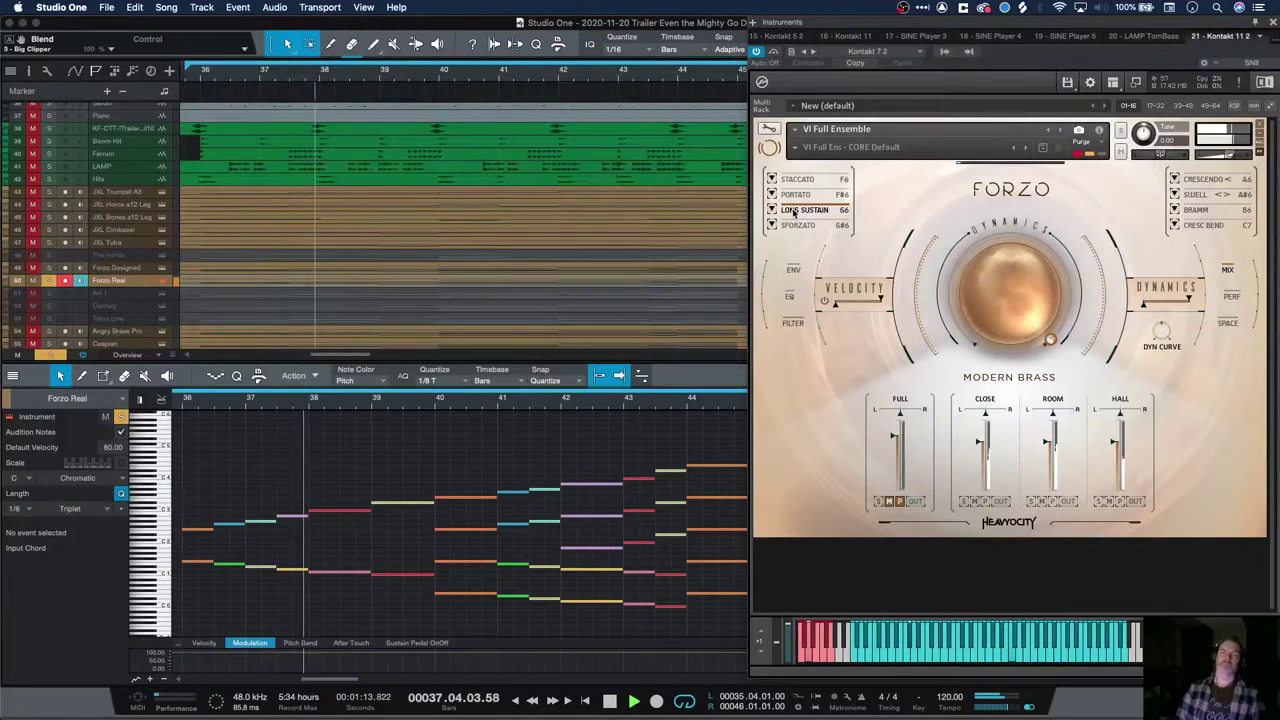
pyautogui.press('space')
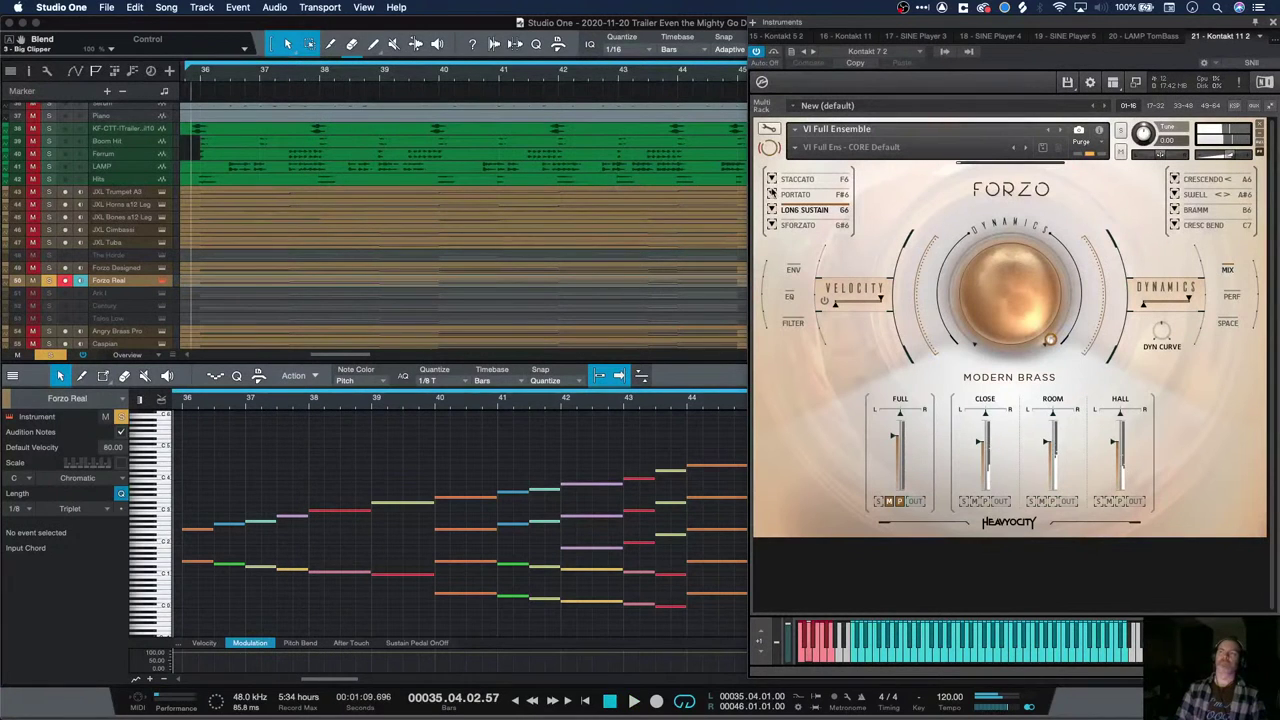
pyautogui.click(800, 195)
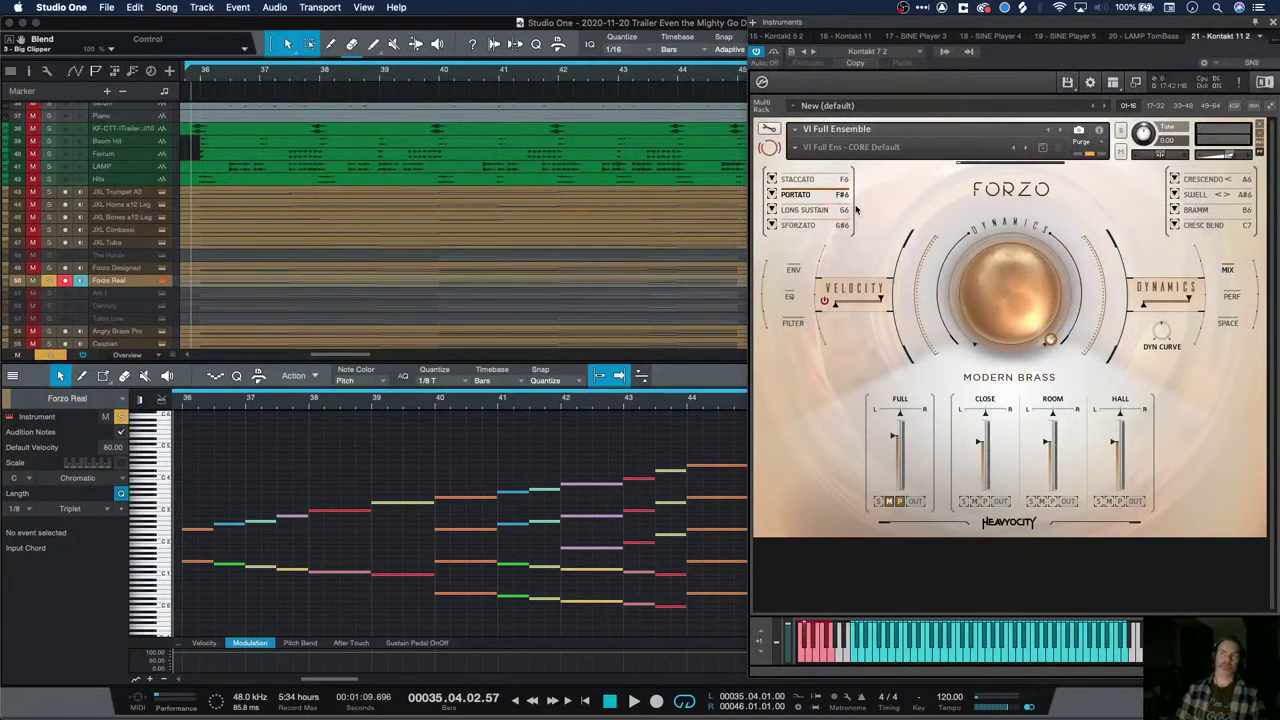
pyautogui.press('space')
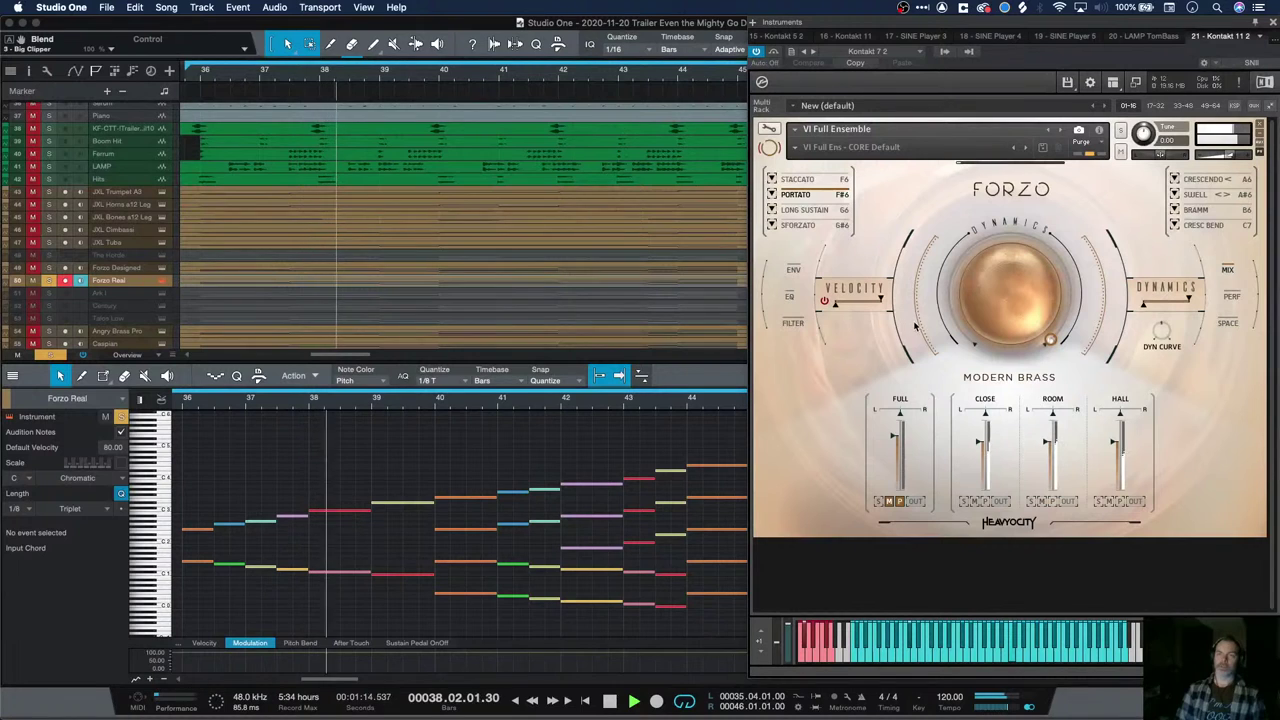
pyautogui.press('space')
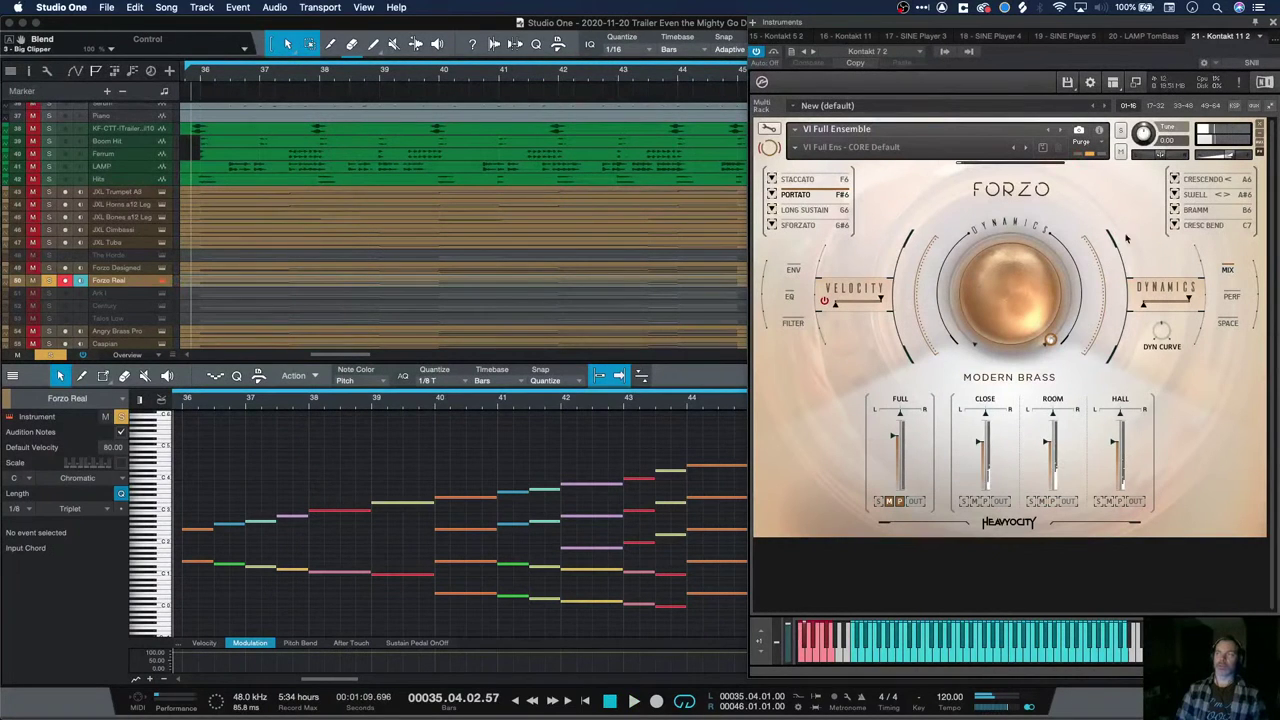
pyautogui.click(1197, 210)
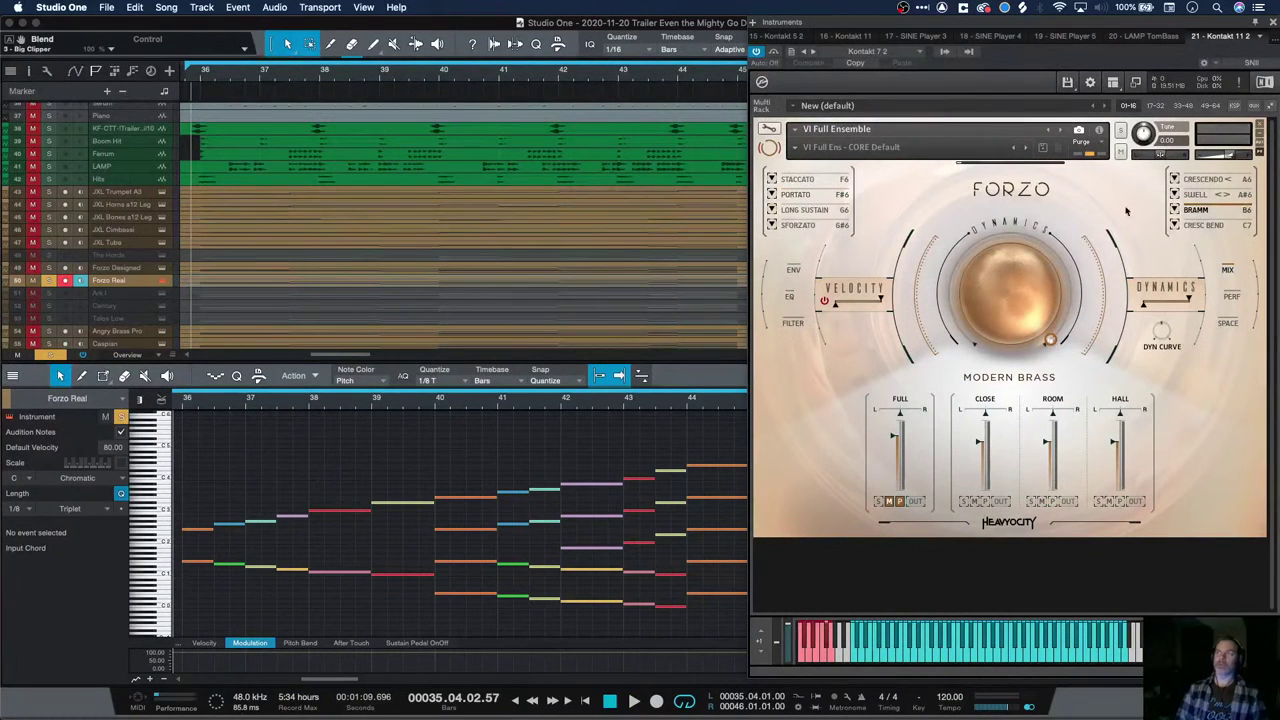
pyautogui.press('space')
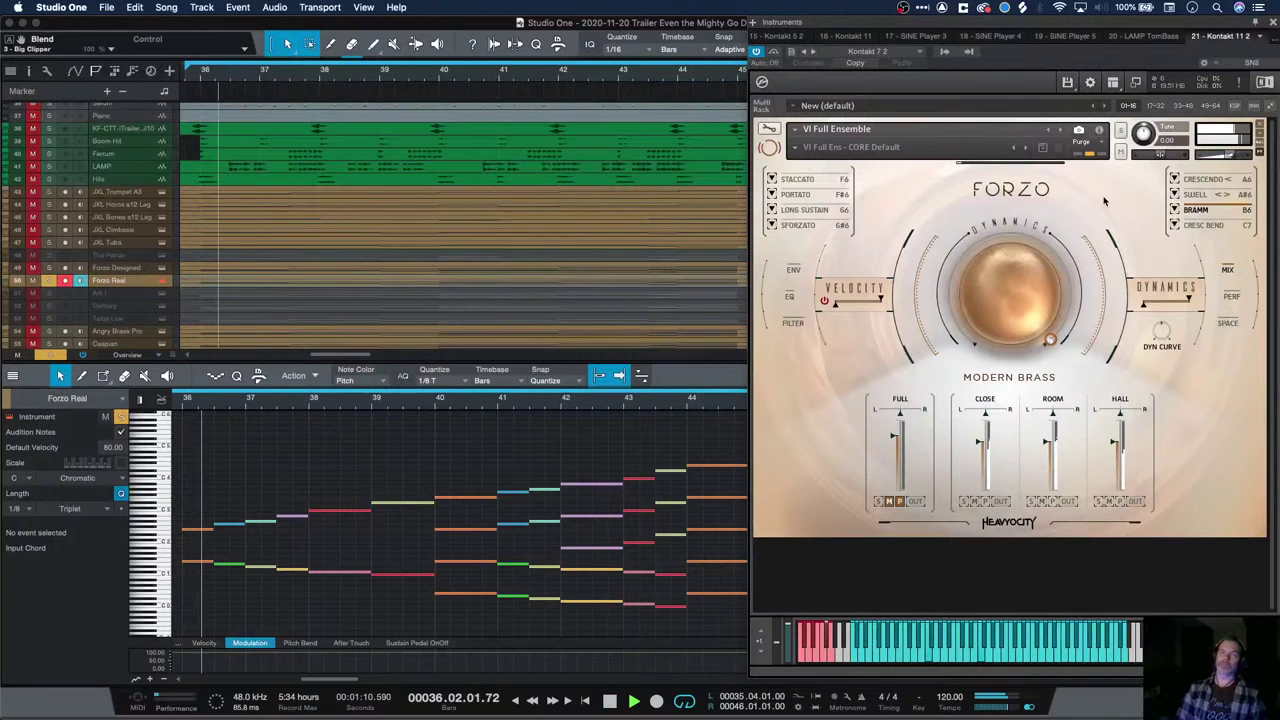
pyautogui.press('space')
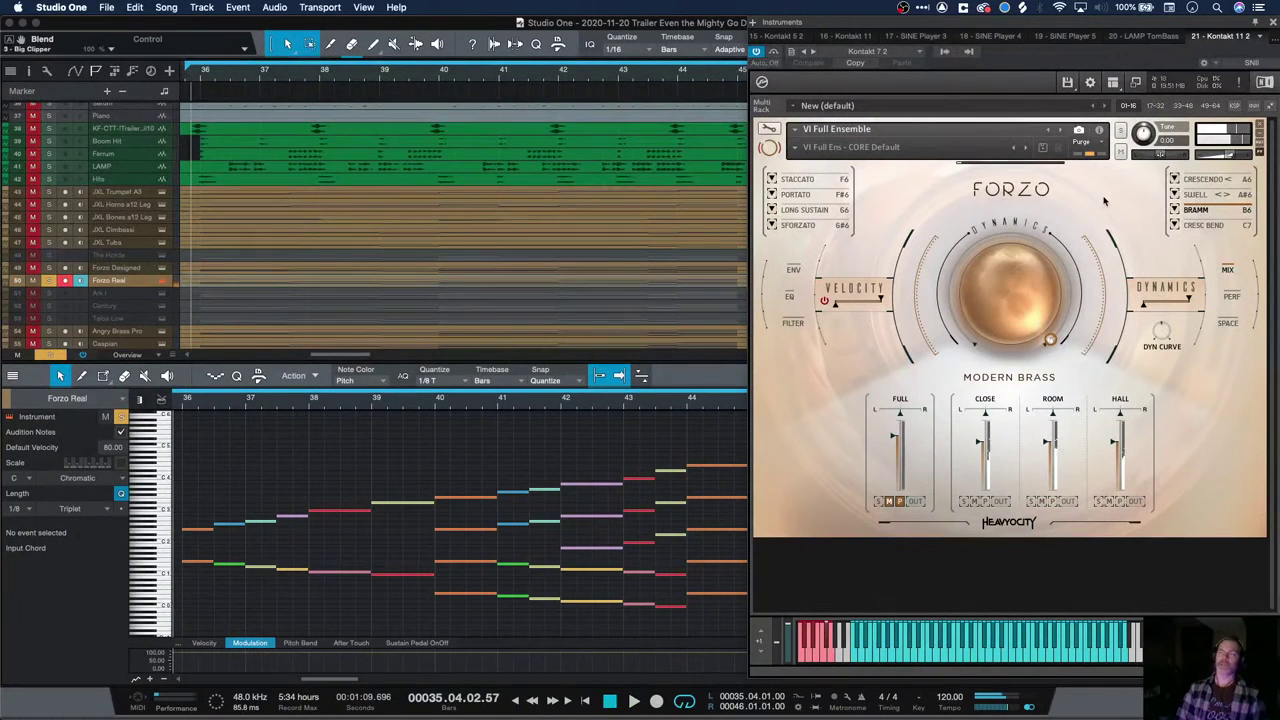
# Solo the Forzo Designed instrument track alongside Forzo Real, audition both together, and clear all solos
pyautogui.click(49, 268)
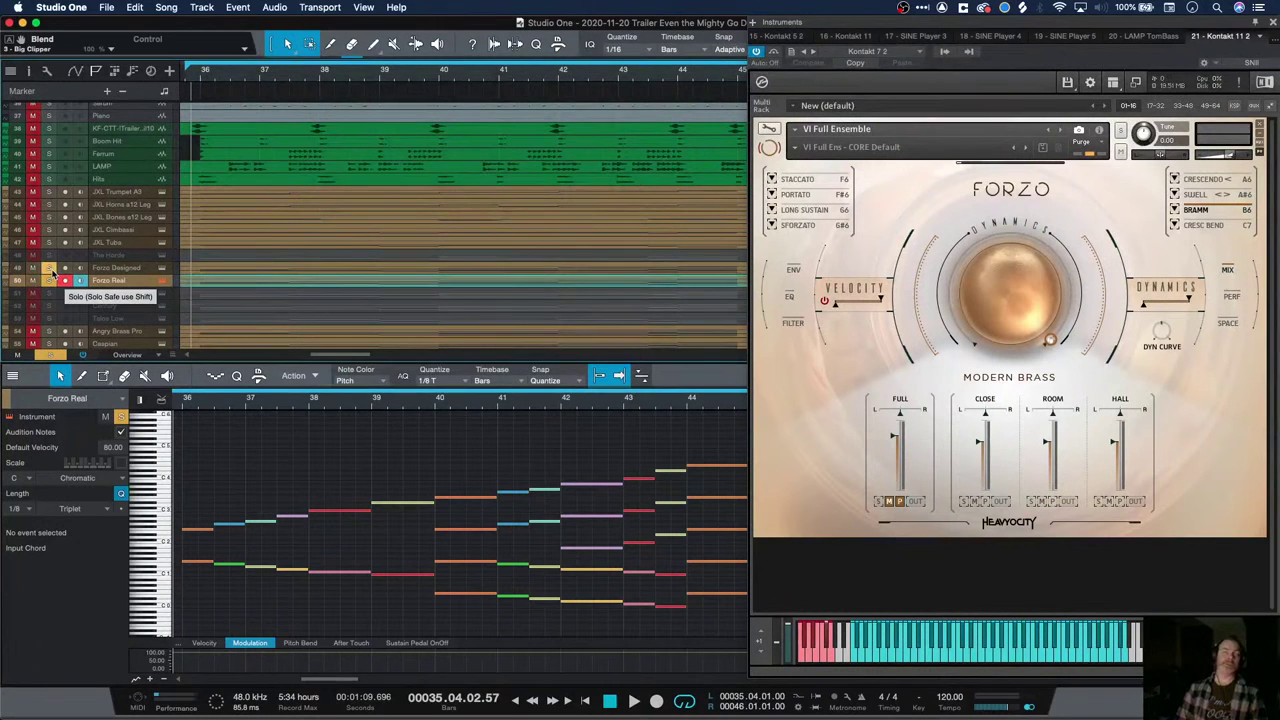
pyautogui.click(48, 281)
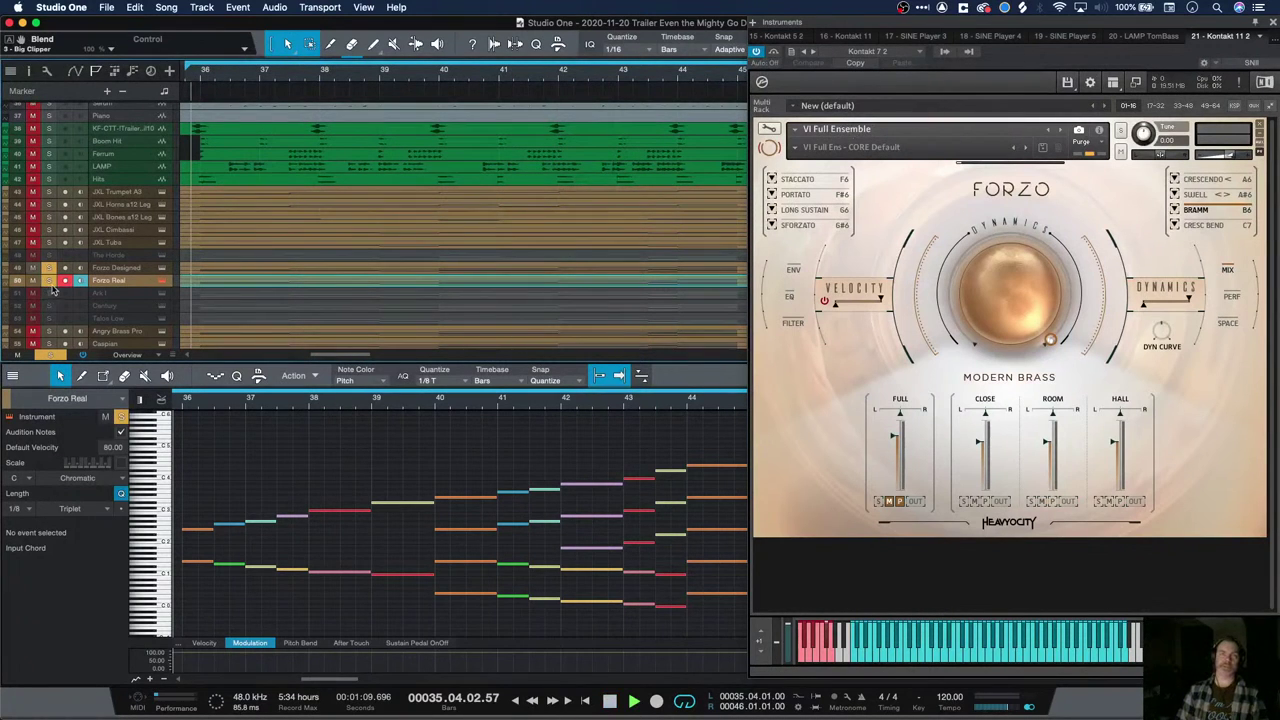
pyautogui.click(64, 281)
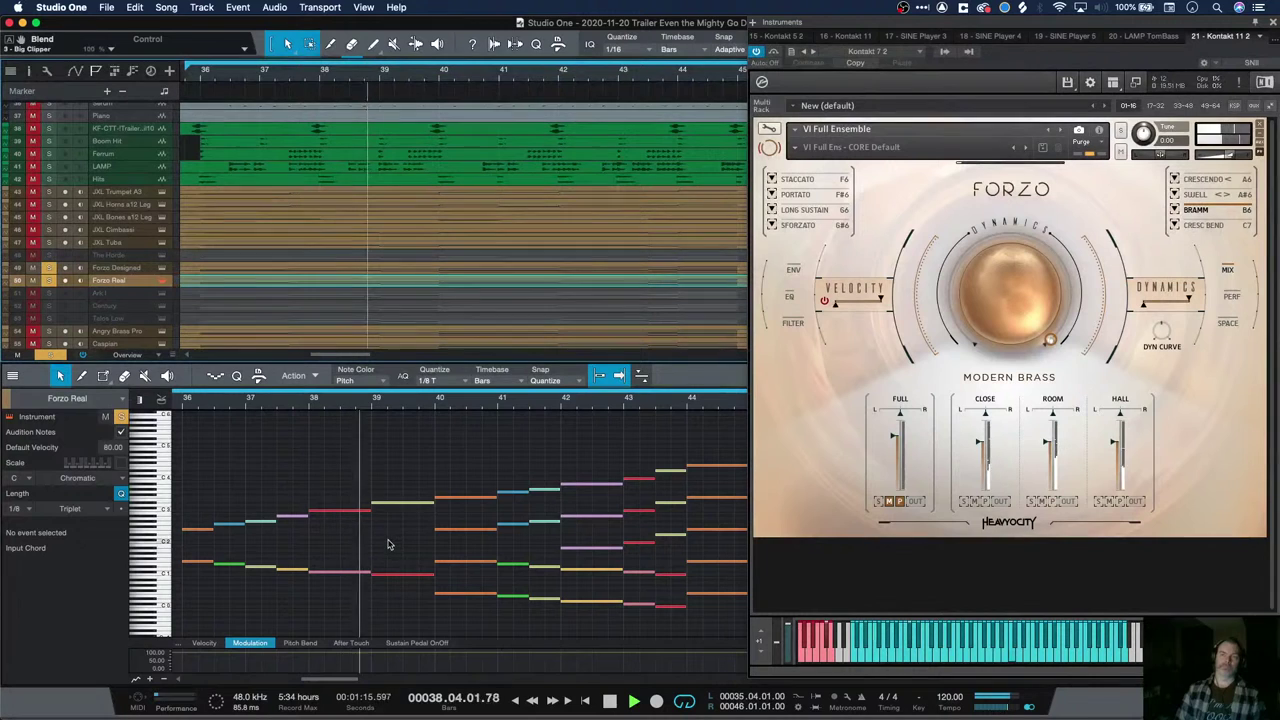
pyautogui.press('space')
pyautogui.press('space')
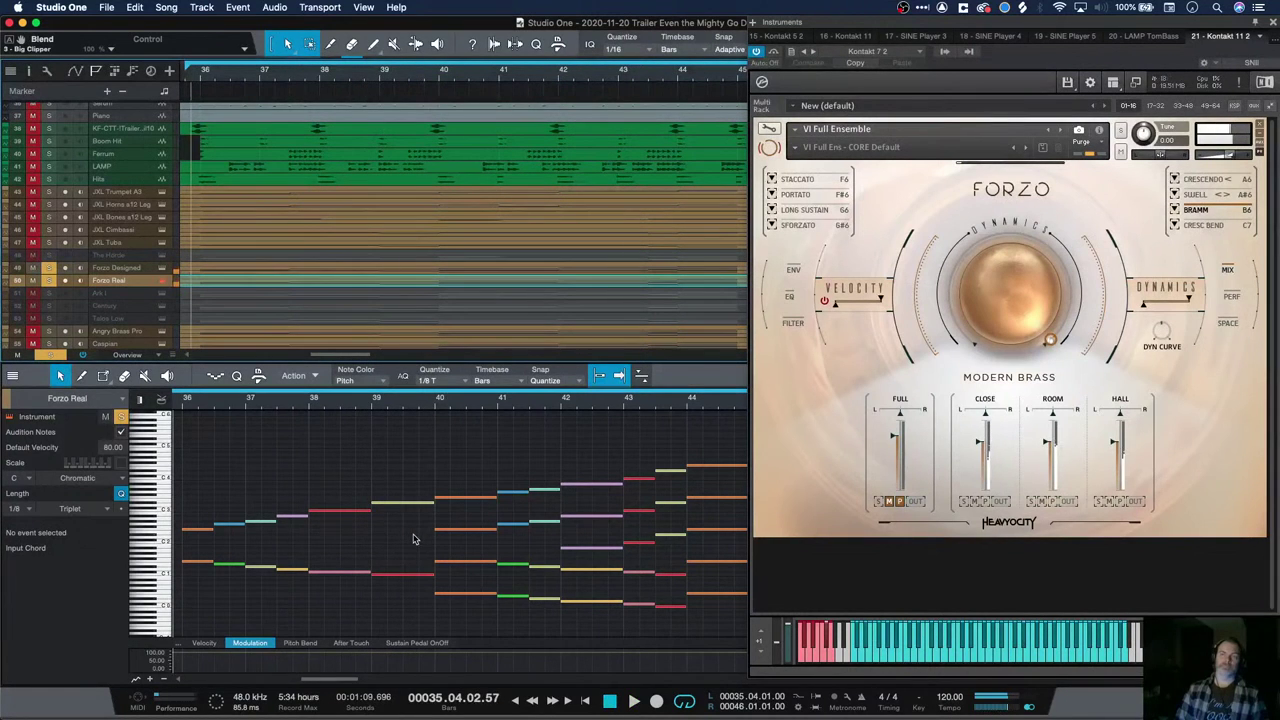
pyautogui.click(57, 355)
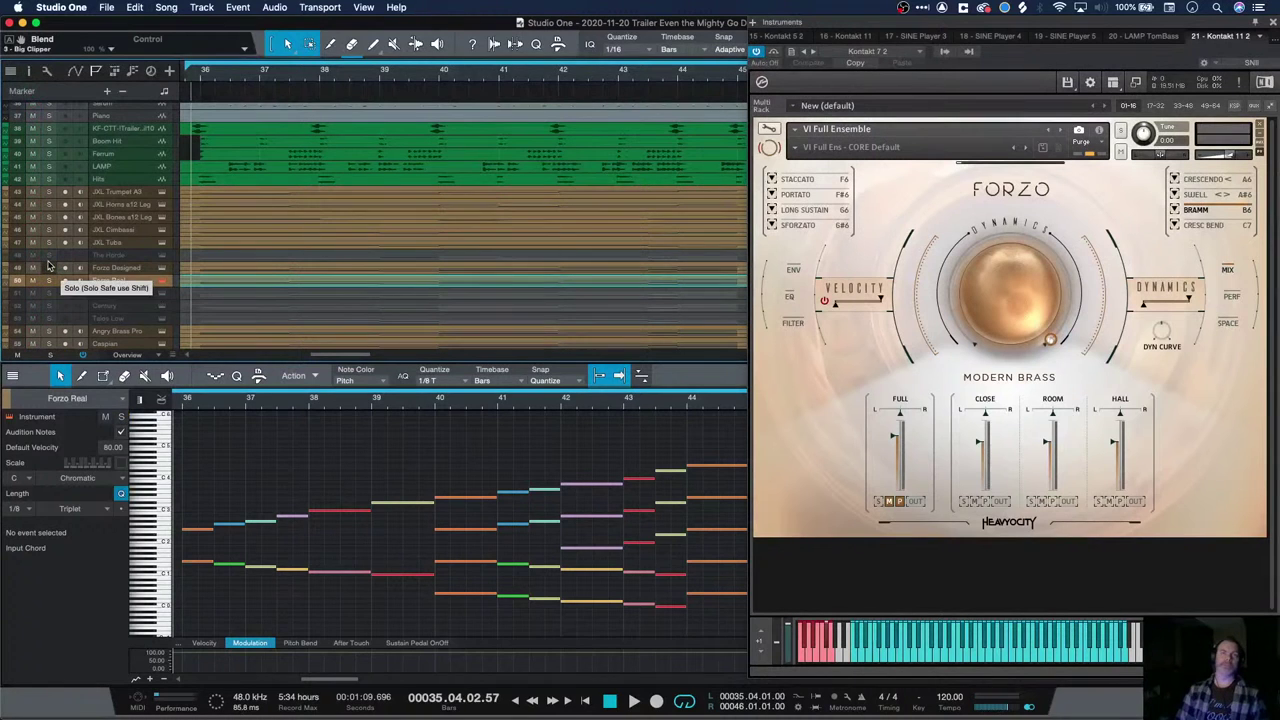
# Select the five JXL brass tracks from Trumpet A3 to Tuba, turn off their record arming, and solo them together
pyautogui.click(129, 244)
pyautogui.click(141, 194)
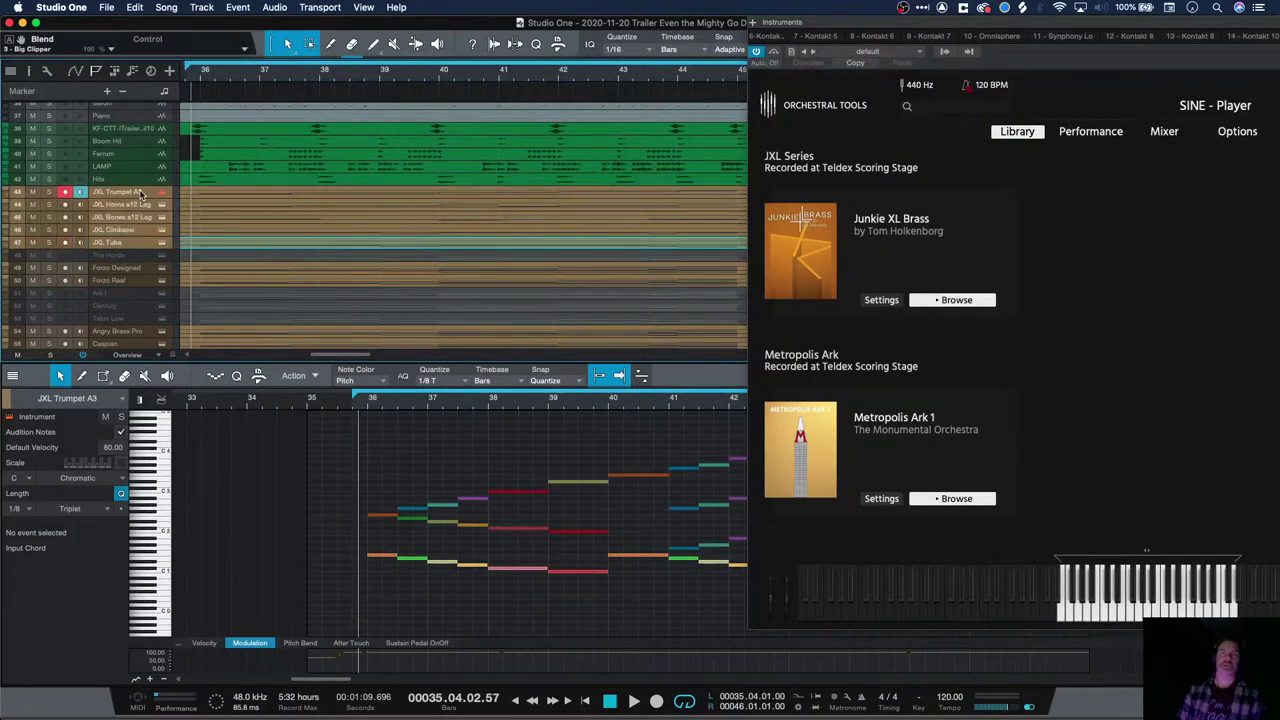
pyautogui.click(66, 192)
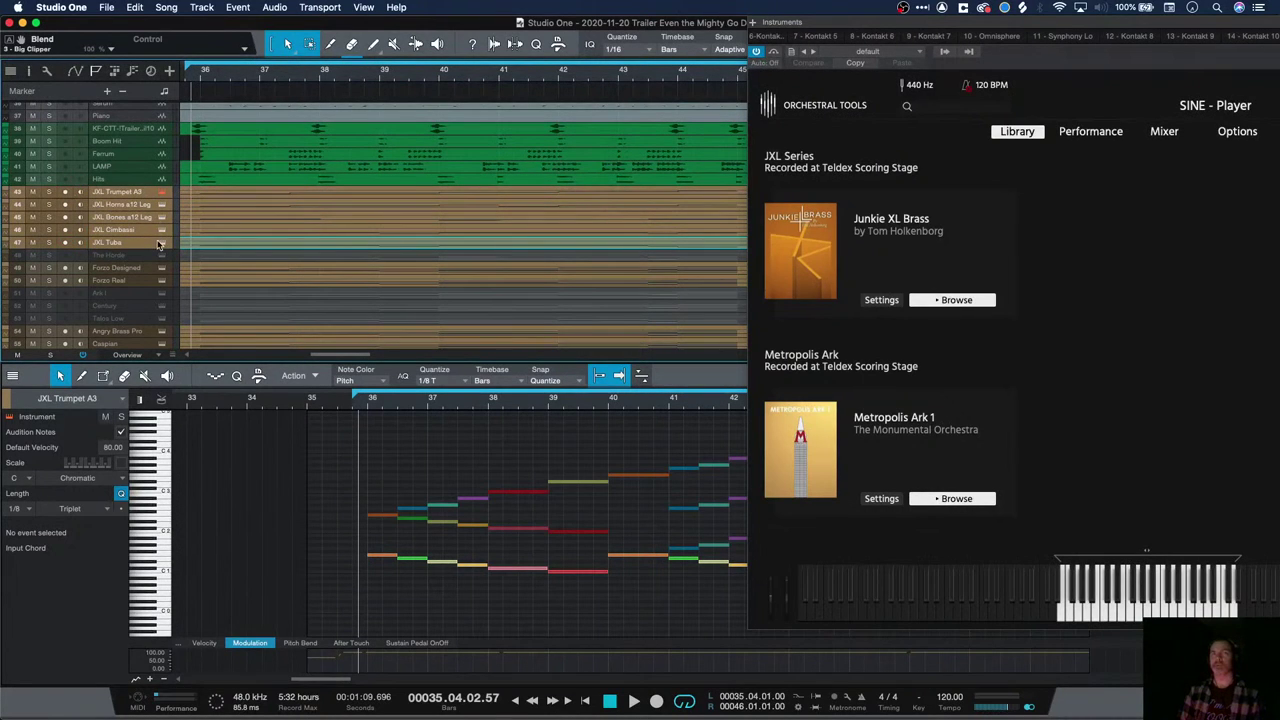
pyautogui.click(48, 244)
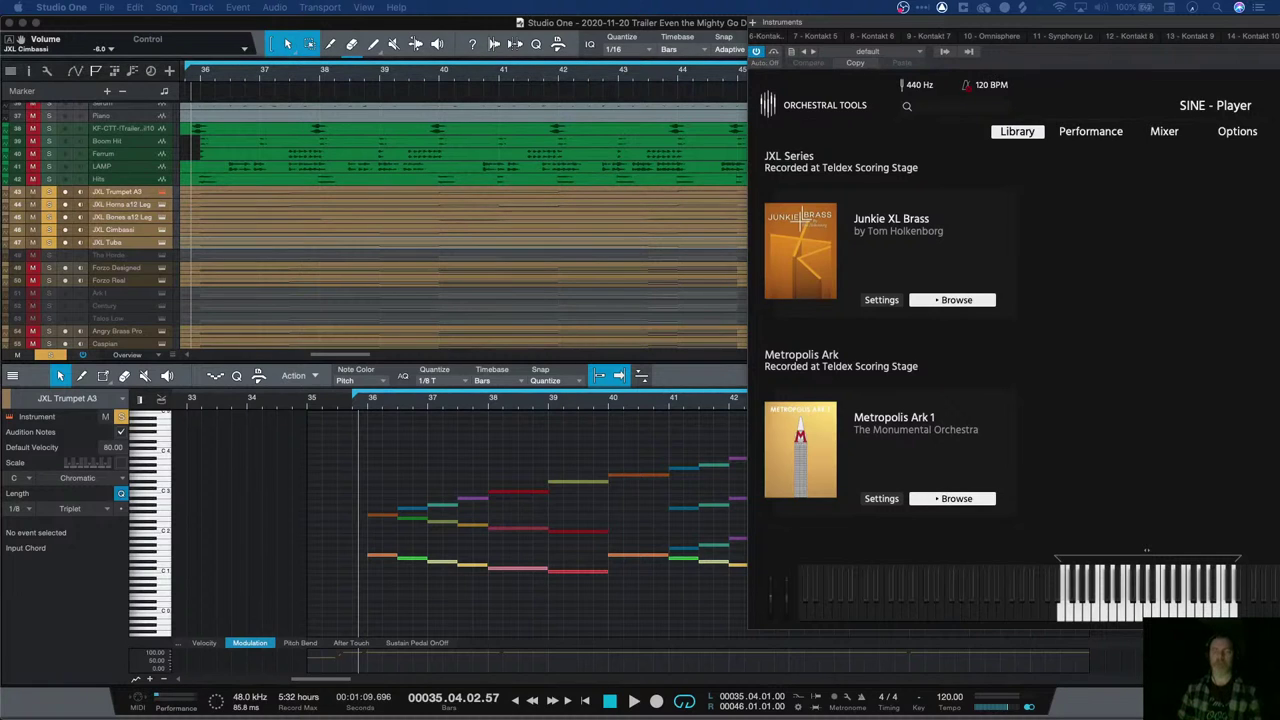
# Audition the five soloed JXL tracks from just before bar 36 while viewing the Trumpet, Cimbassi and Horns parts
pyautogui.press('space')
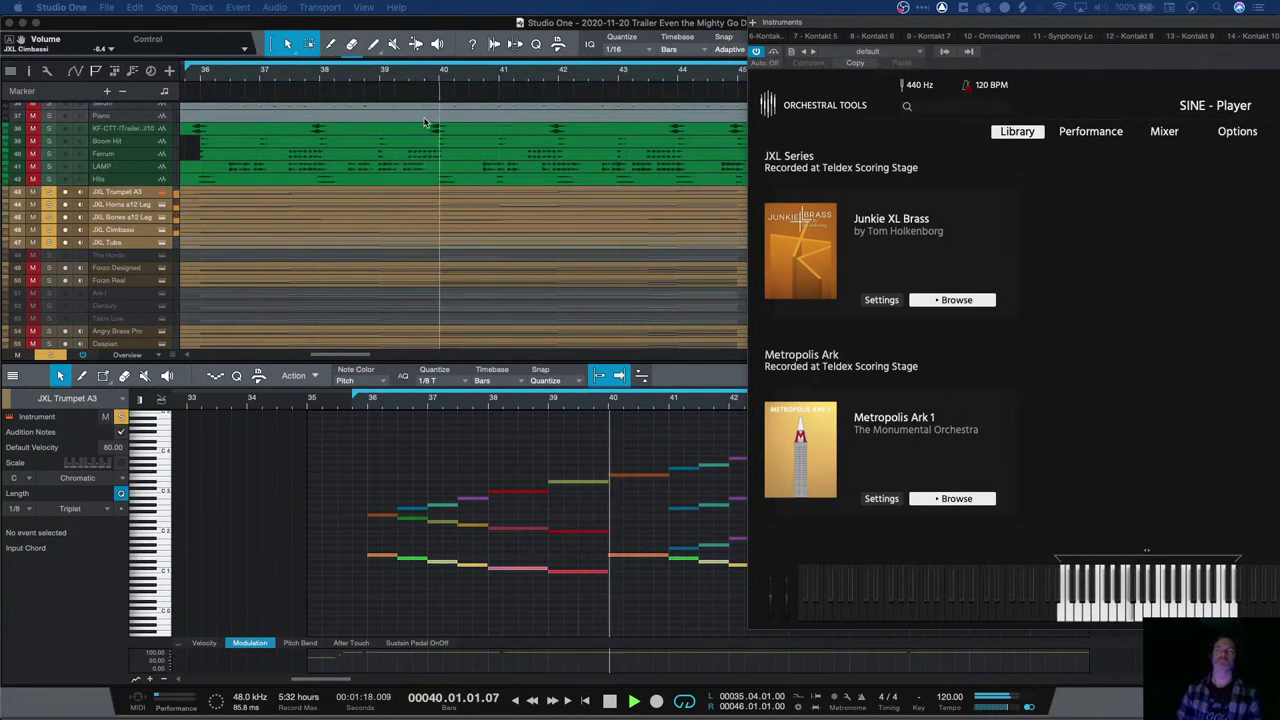
pyautogui.click(221, 196)
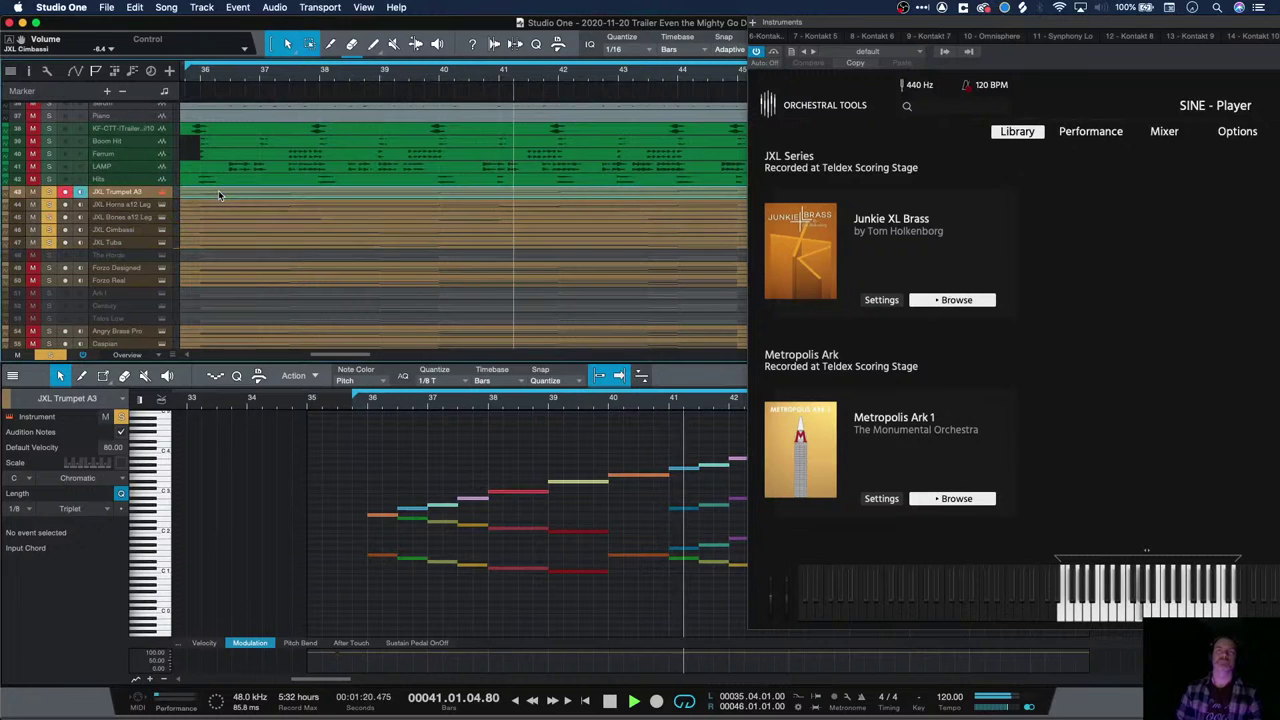
pyautogui.click(224, 248)
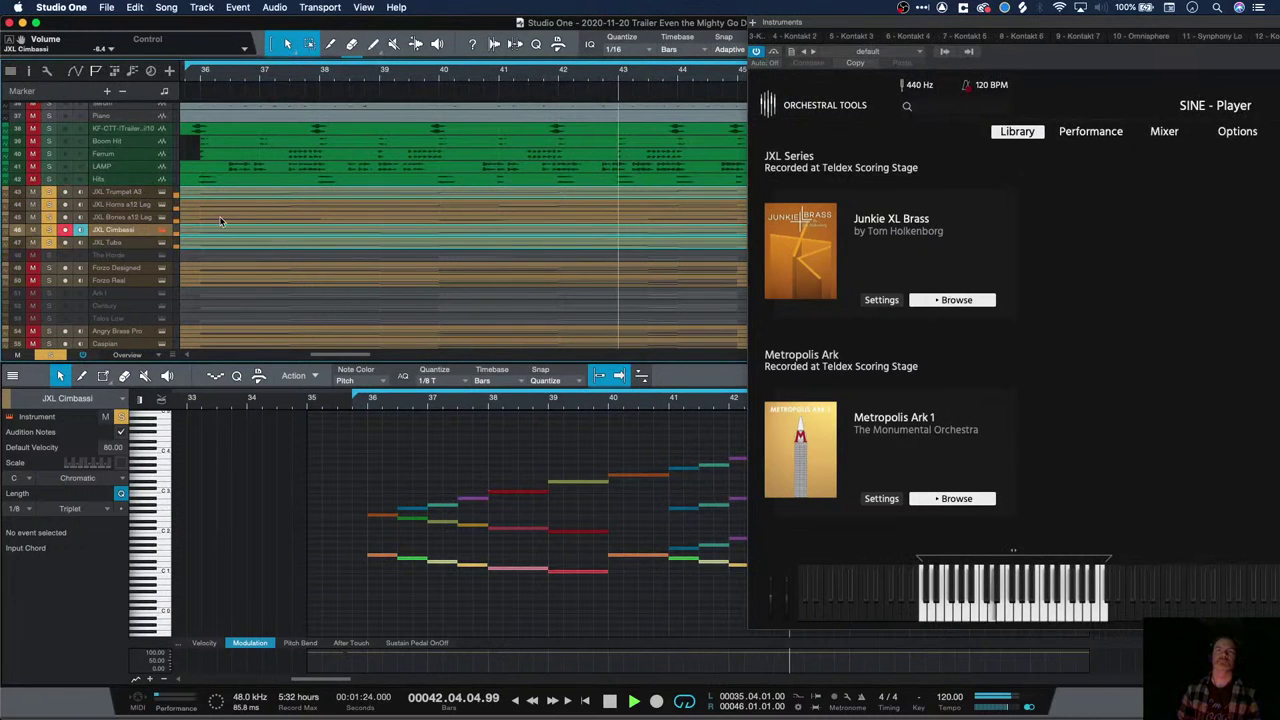
pyautogui.click(221, 206)
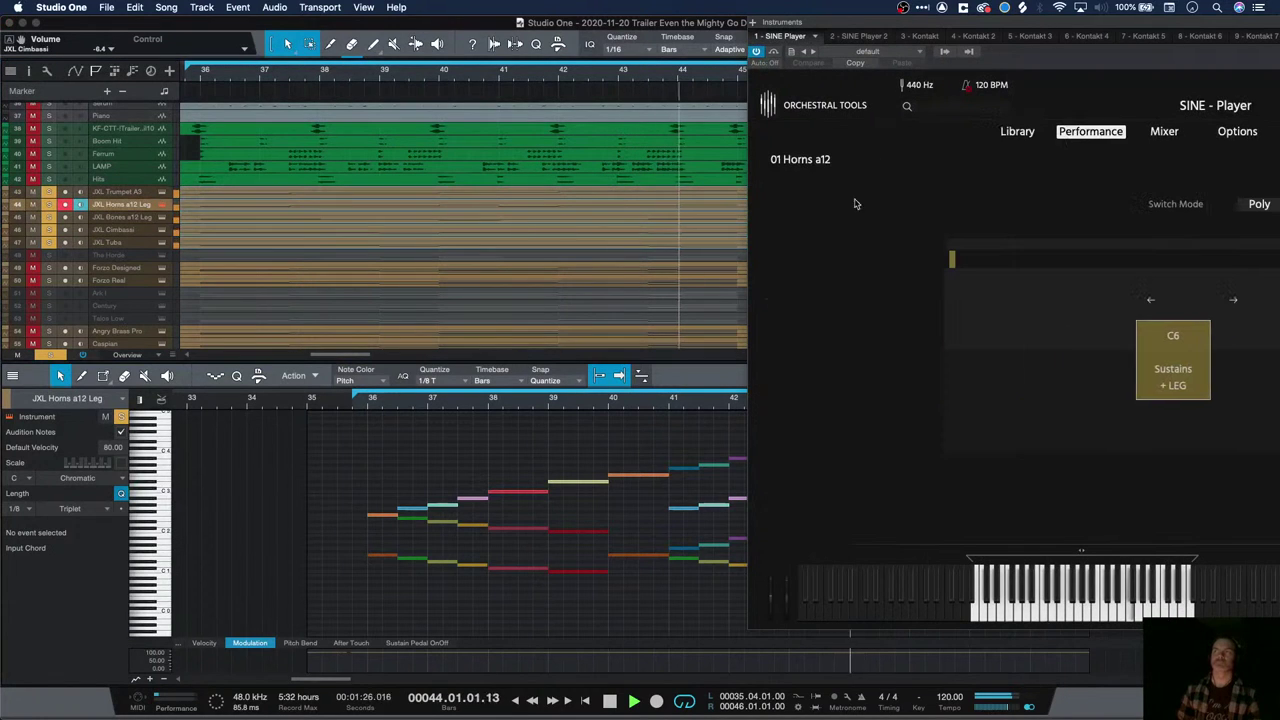
pyautogui.press('space')
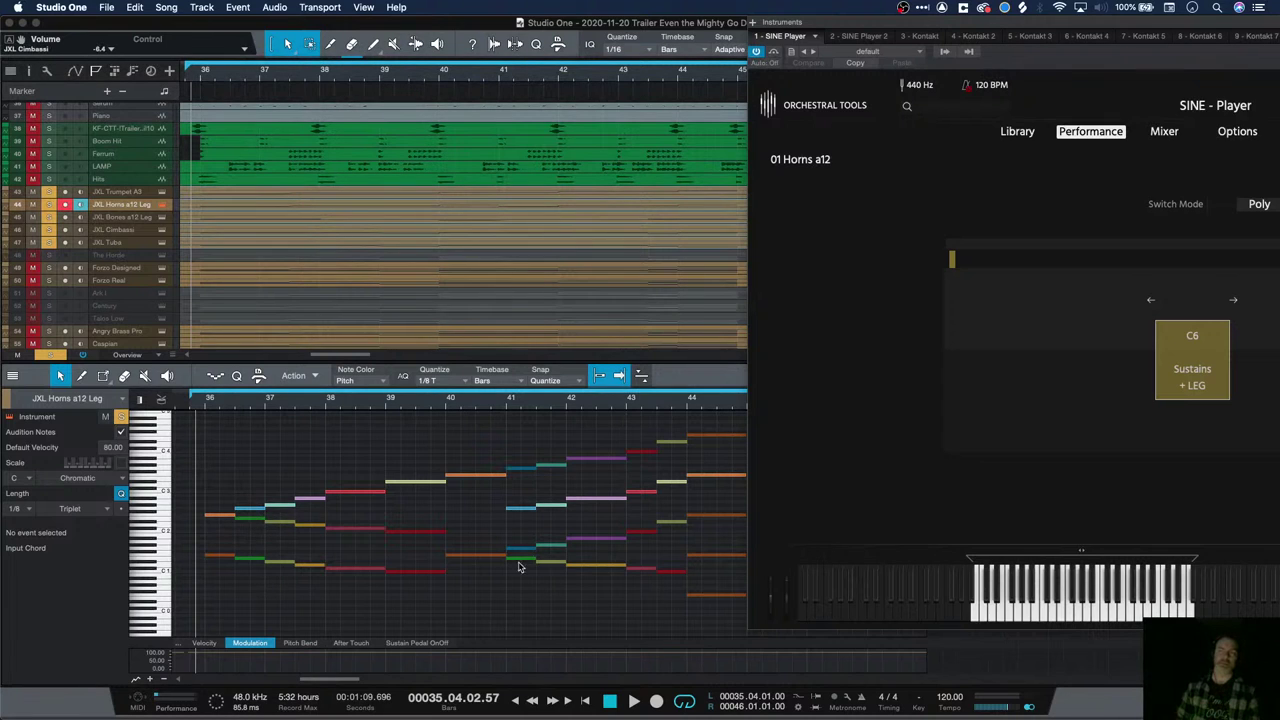
# Examine the JXL Horns a12 Leg line against the other brass parts at bar 41, mid-bar 41 and bar 43
pyautogui.click(506, 400)
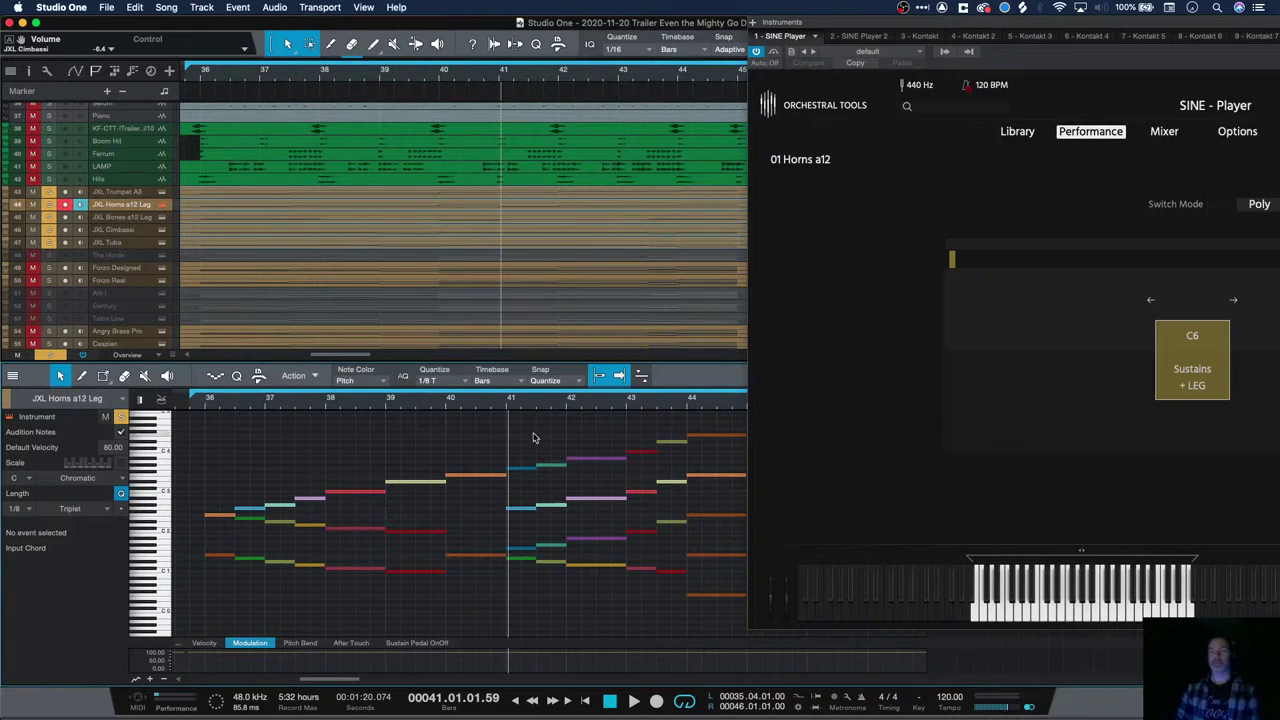
pyautogui.click(534, 401)
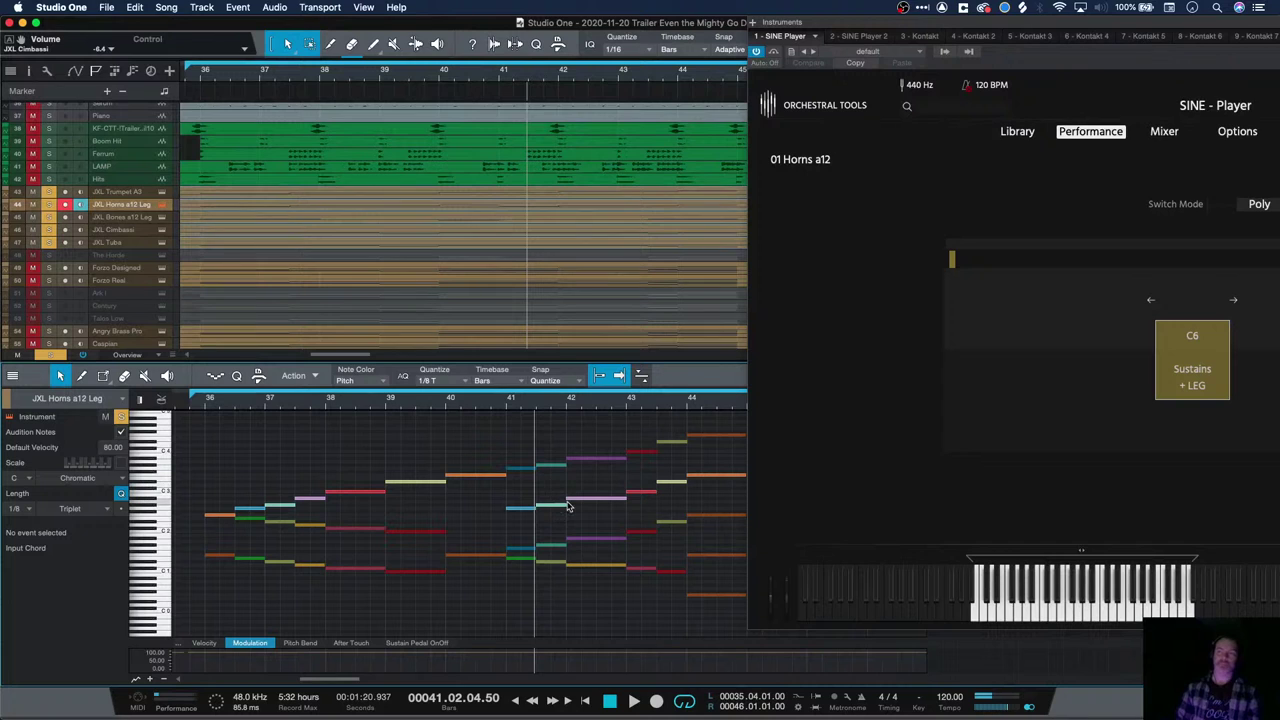
pyautogui.press('space')
pyautogui.click(538, 401)
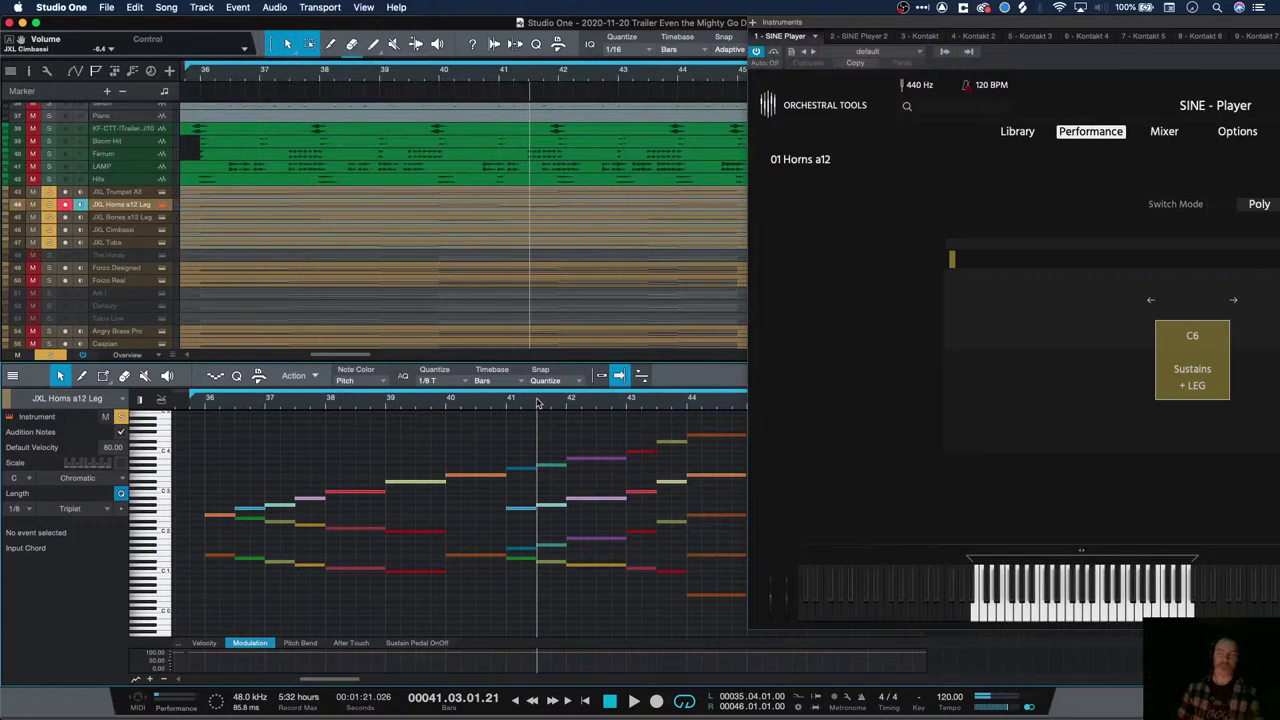
pyautogui.click(628, 401)
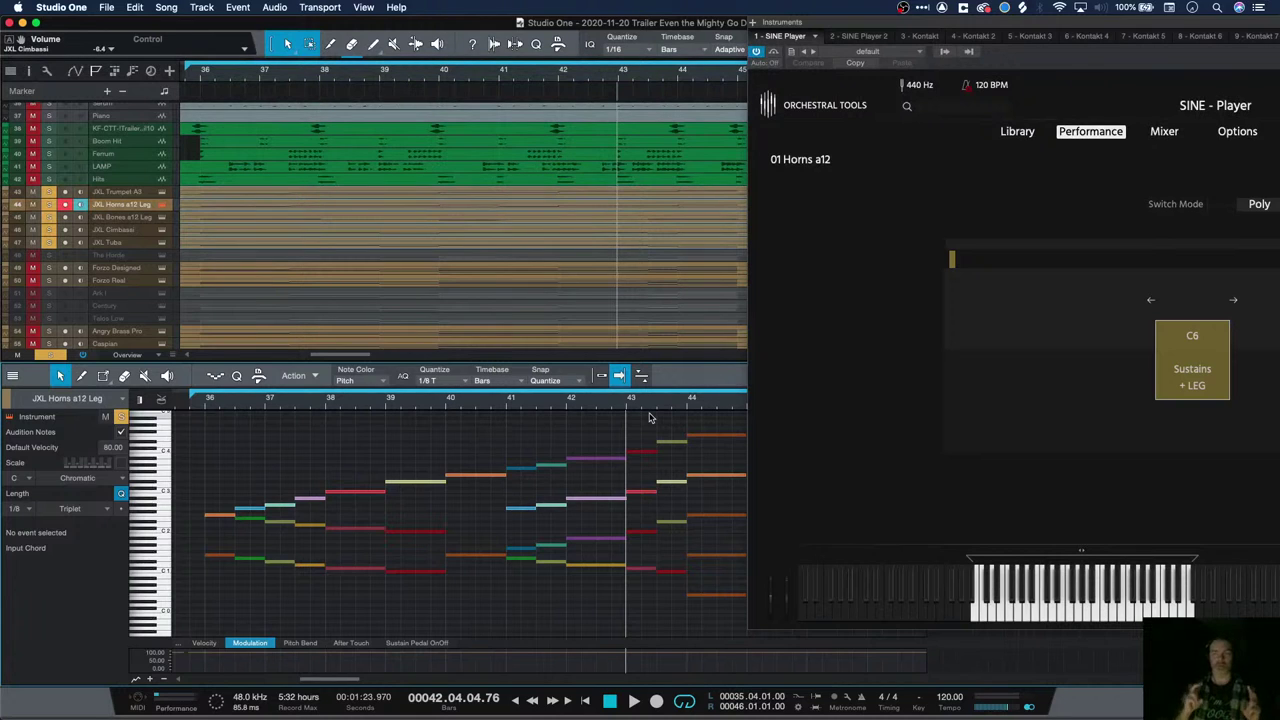
# Return the playback start to just before bar 36 and audition the soloed JXL brass again
pyautogui.click(198, 406)
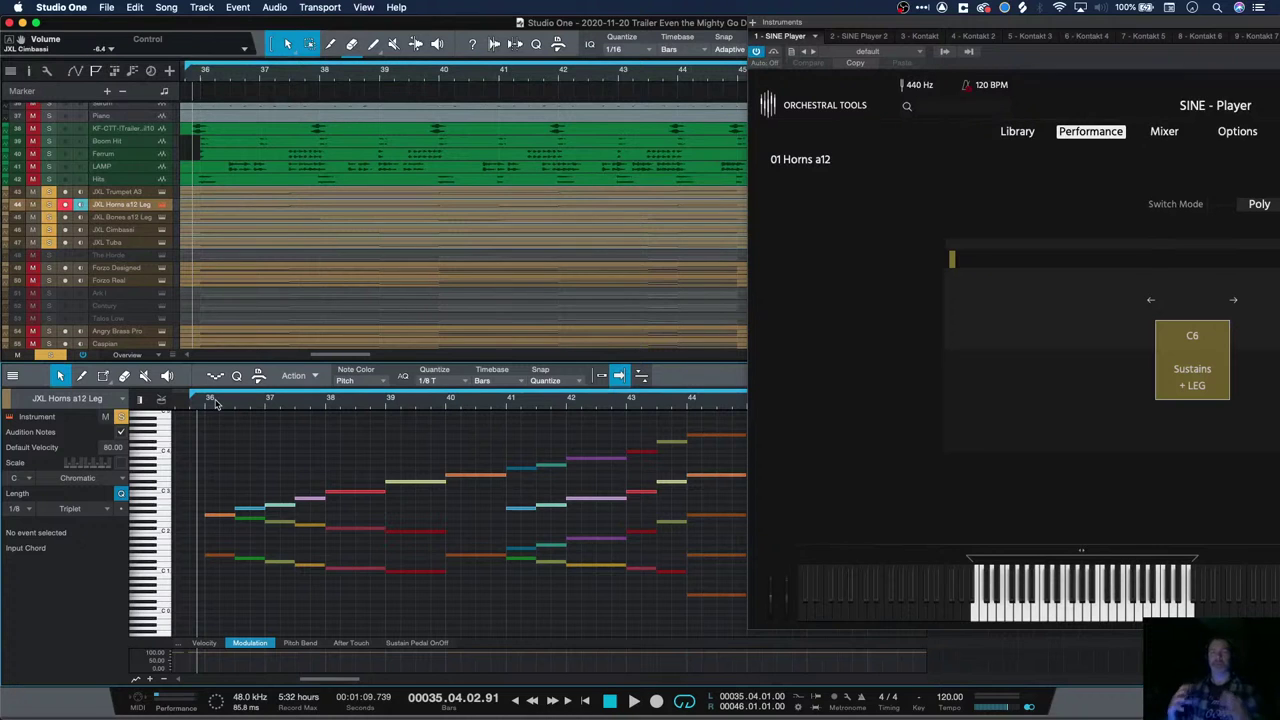
pyautogui.press('space')
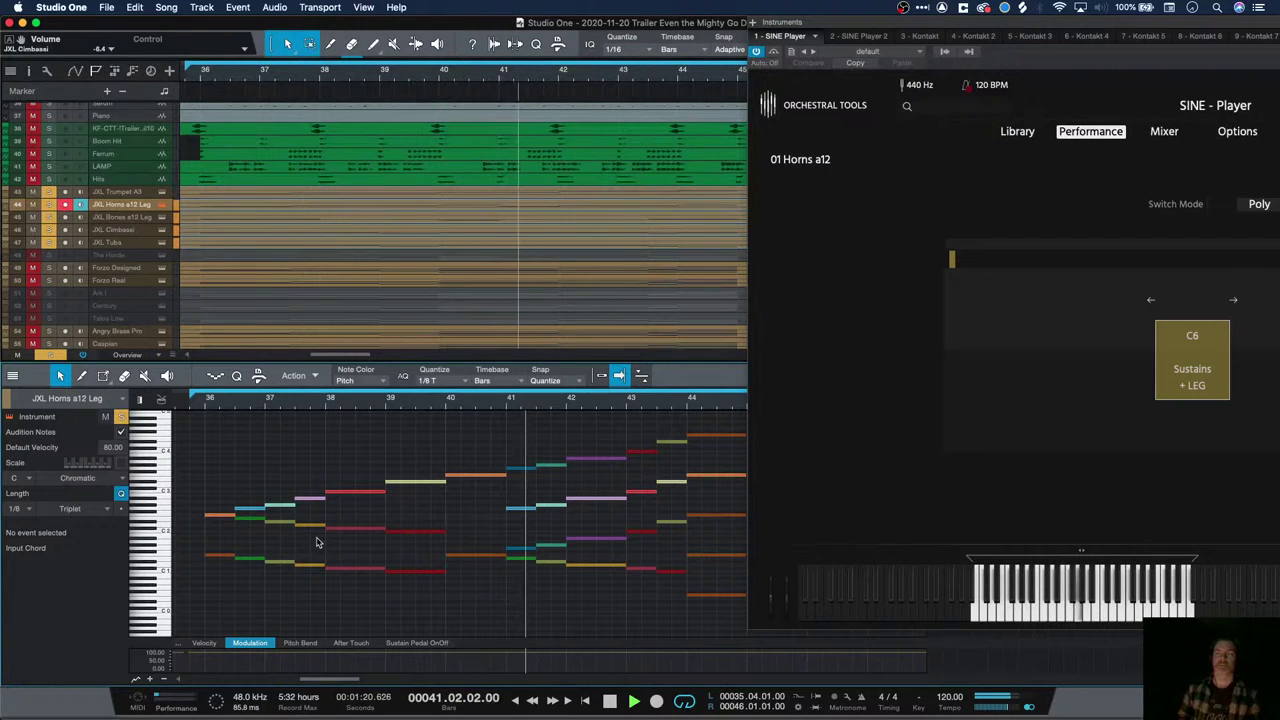
pyautogui.press('space')
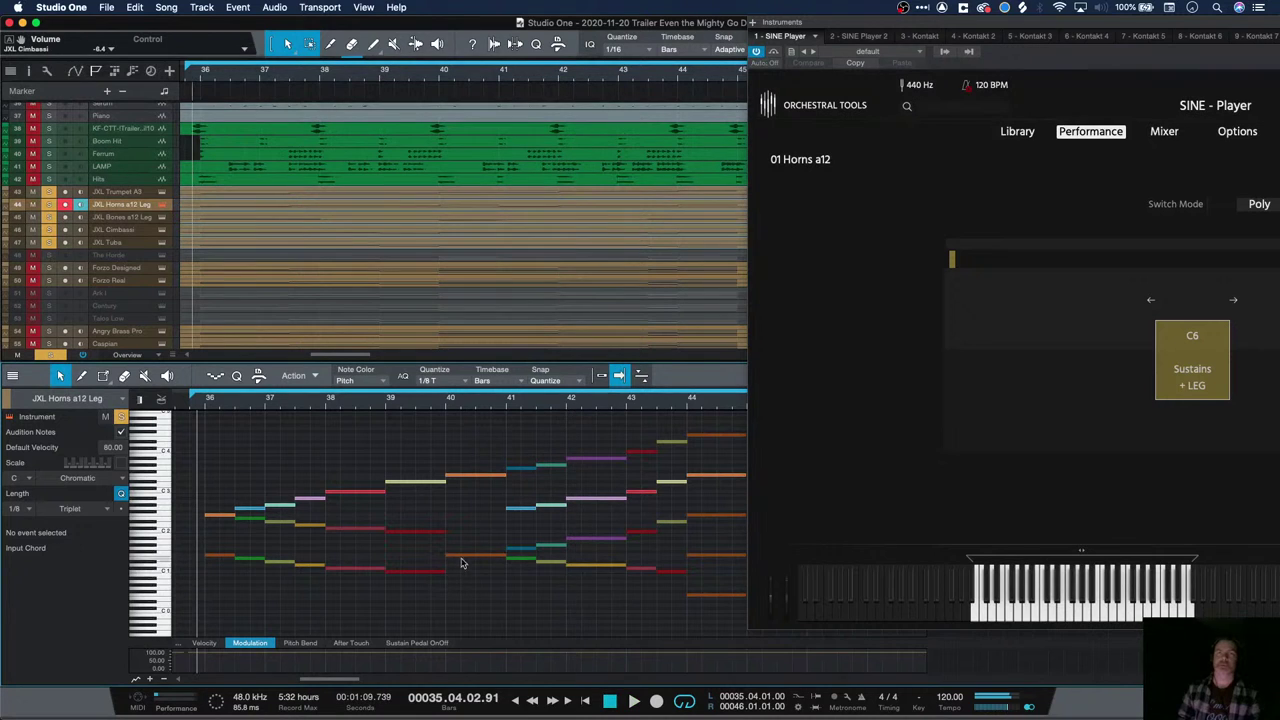
# View the whole JXL Bones a12 Leg part and inspect closely how its notes overlap at bar 40
pyautogui.click(472, 558)
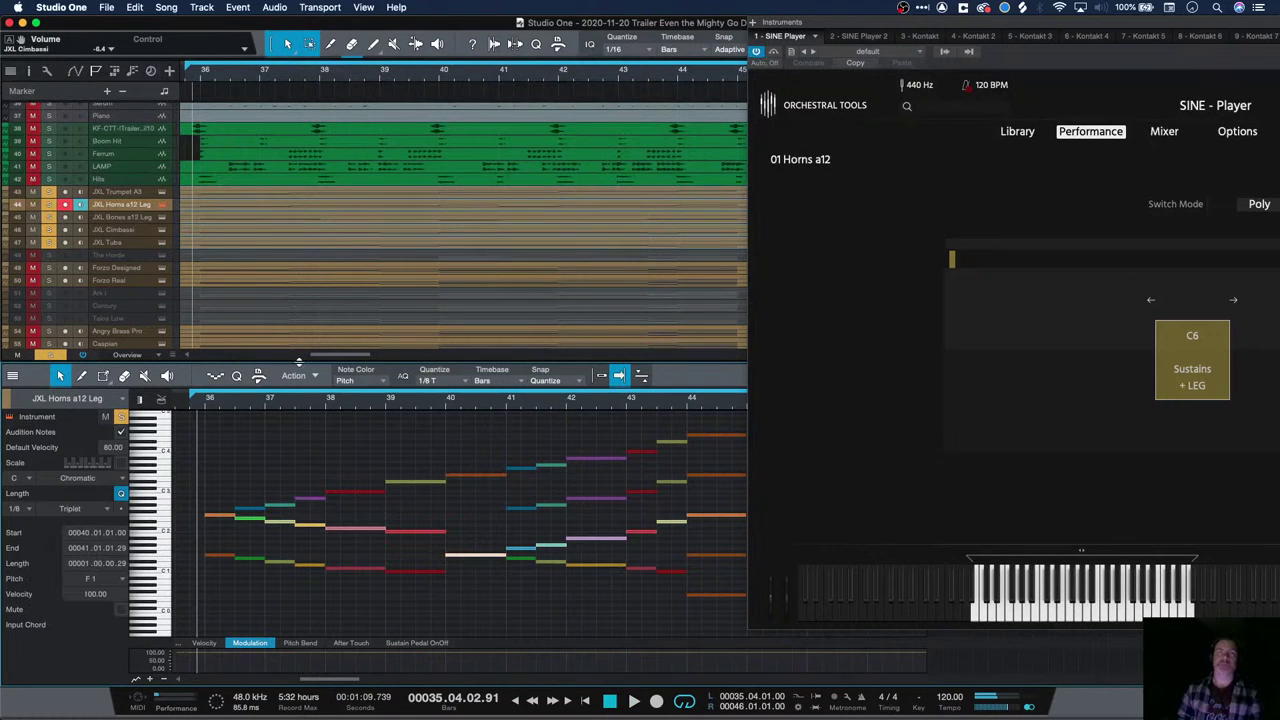
pyautogui.click(140, 218)
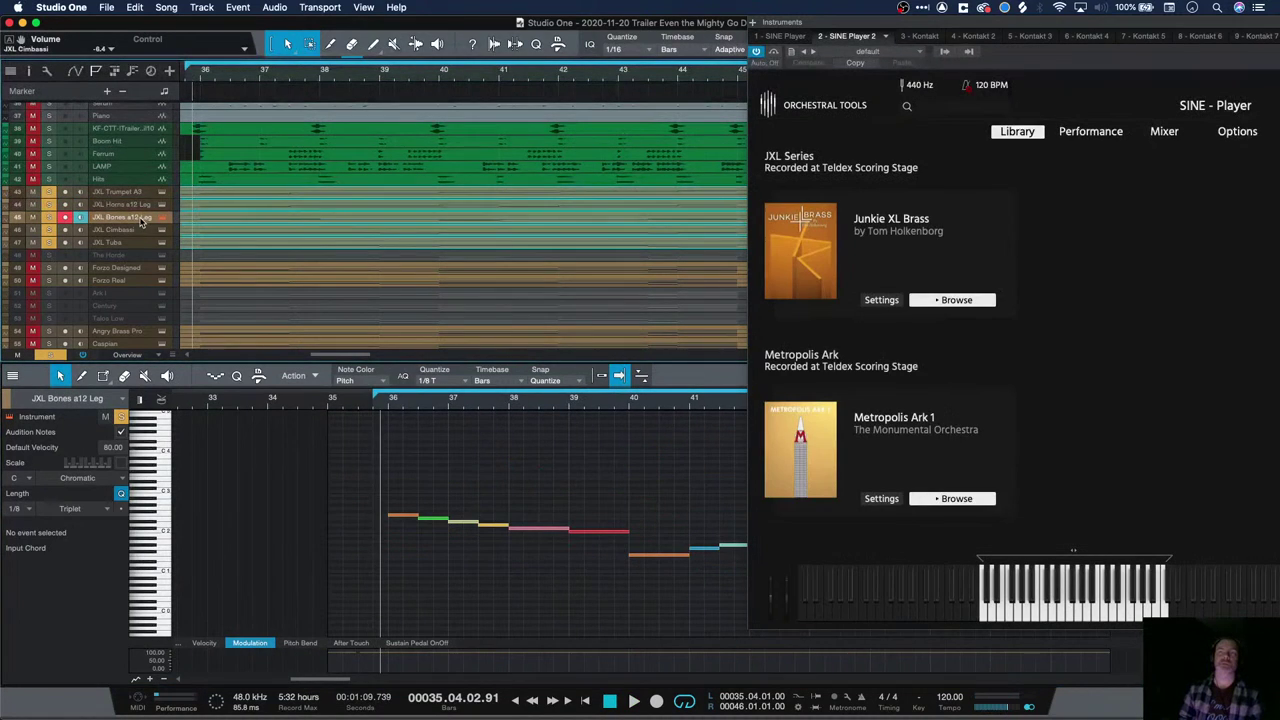
pyautogui.hscroll(5, 600, 490)
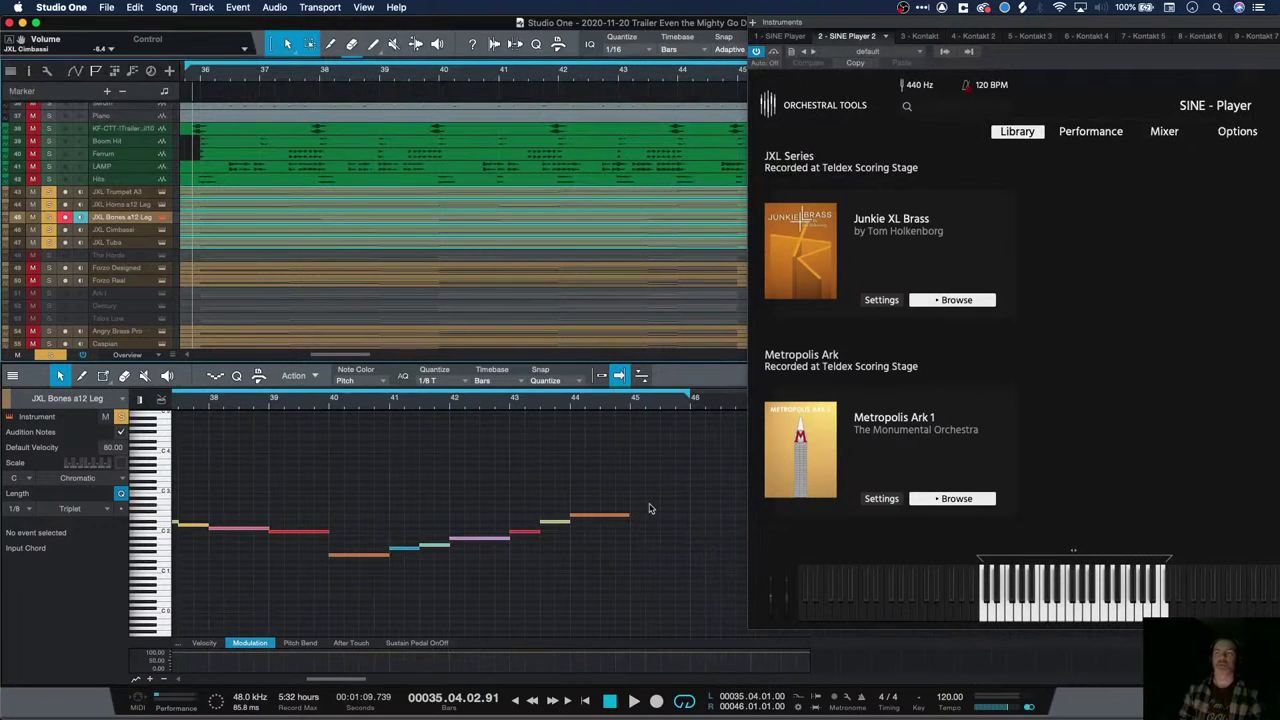
pyautogui.click(251, 404)
pyautogui.scroll(5, 286, 480)
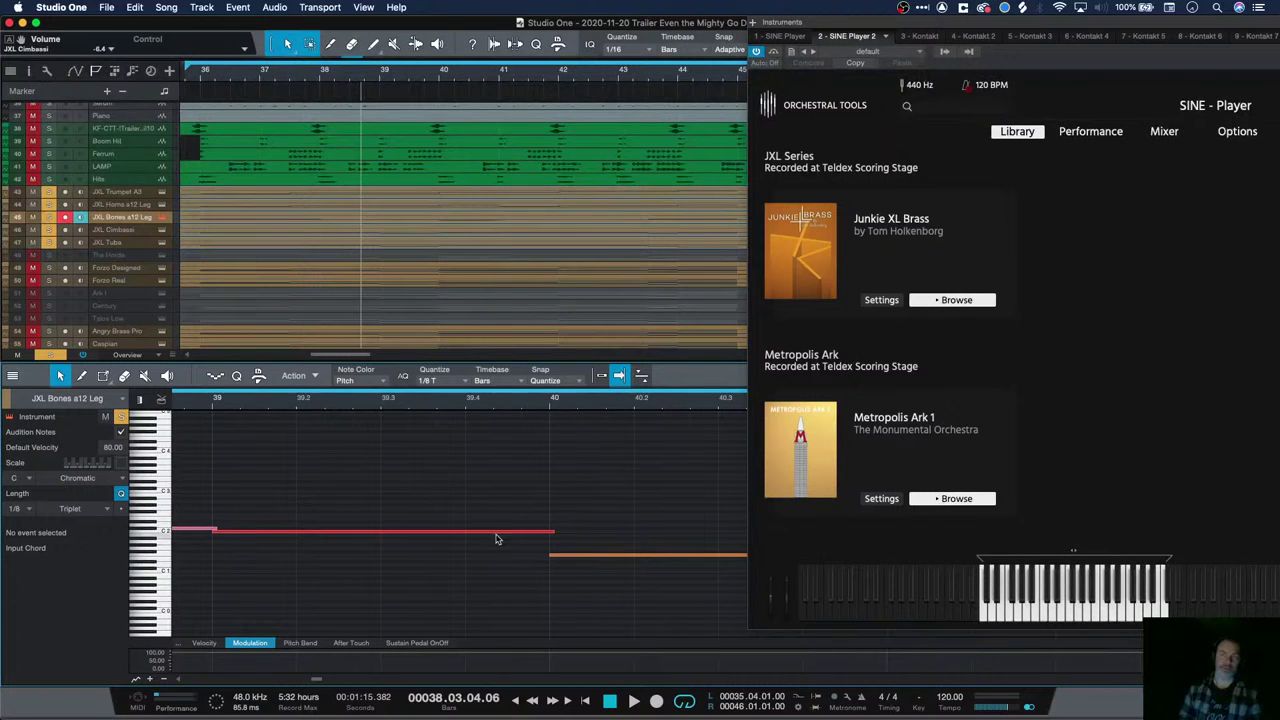
pyautogui.scroll(-6, 384, 444)
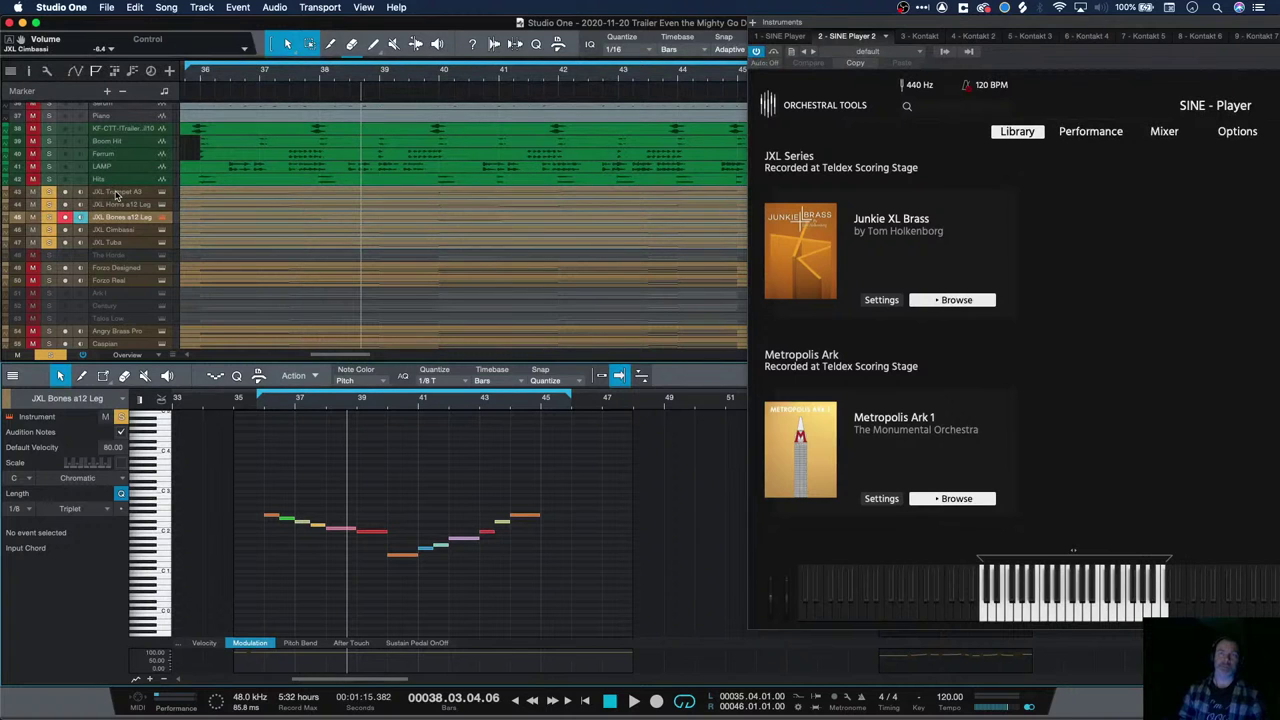
# View the notes of the JXL Trumpet A3 and Horns a12 Leg parts and show the Horns patch's performance view
pyautogui.click(116, 194)
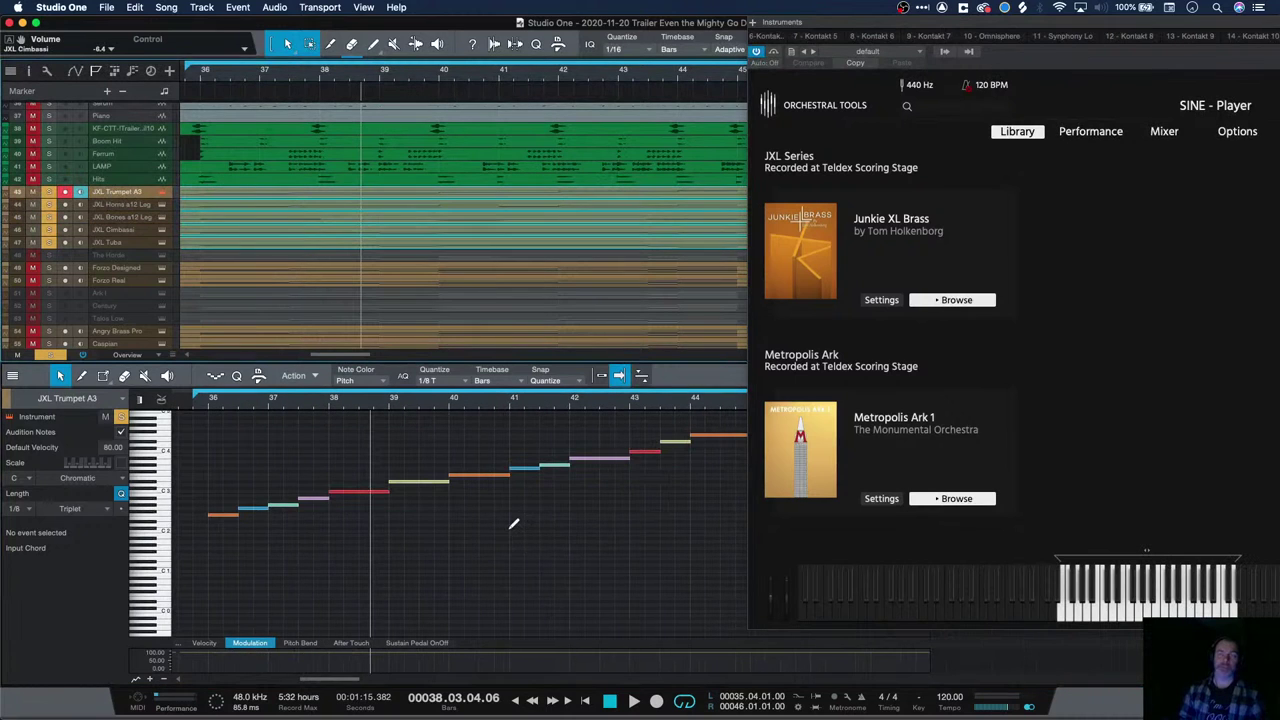
pyautogui.scroll(-3, 513, 523)
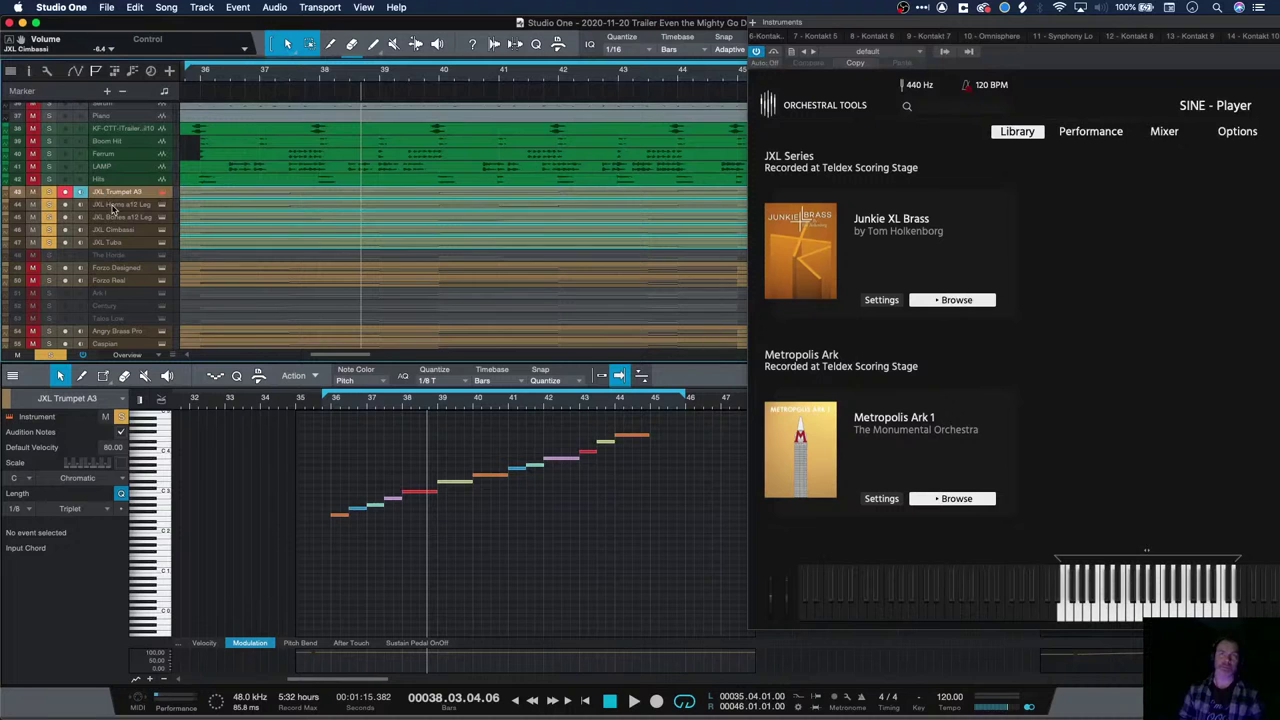
pyautogui.click(115, 205)
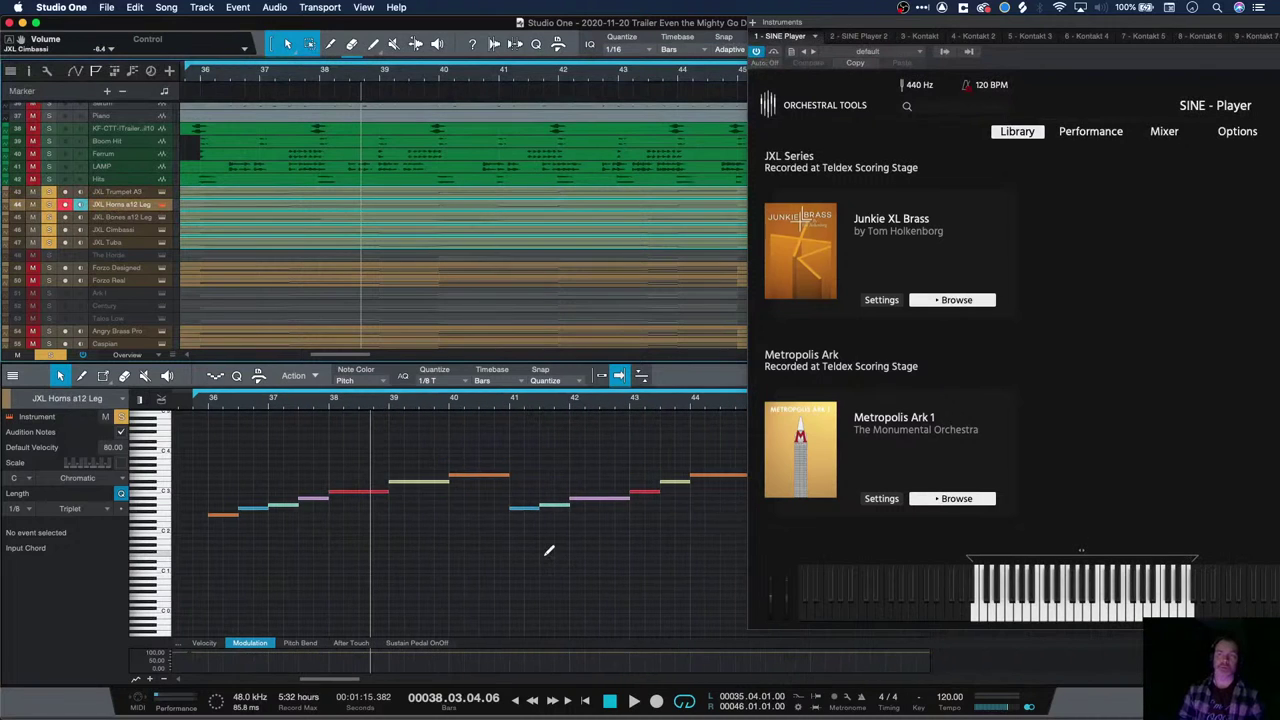
pyautogui.scroll(-3, 548, 550)
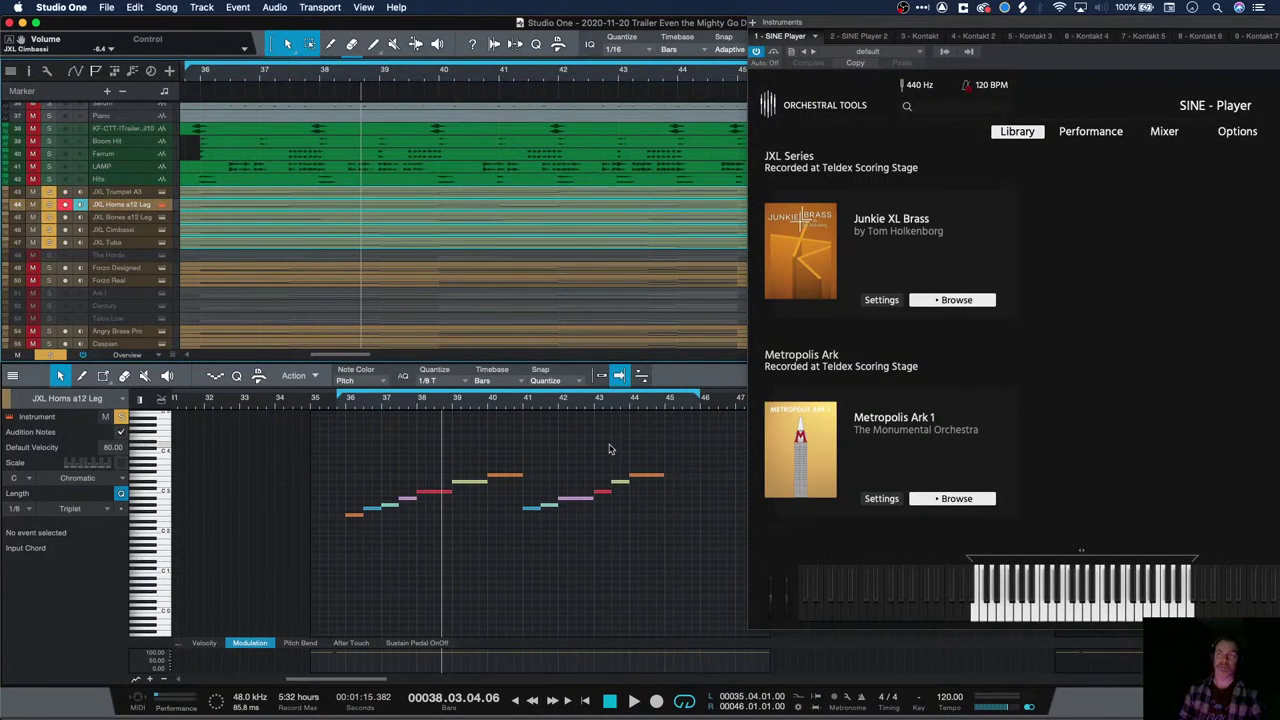
pyautogui.click(1098, 133)
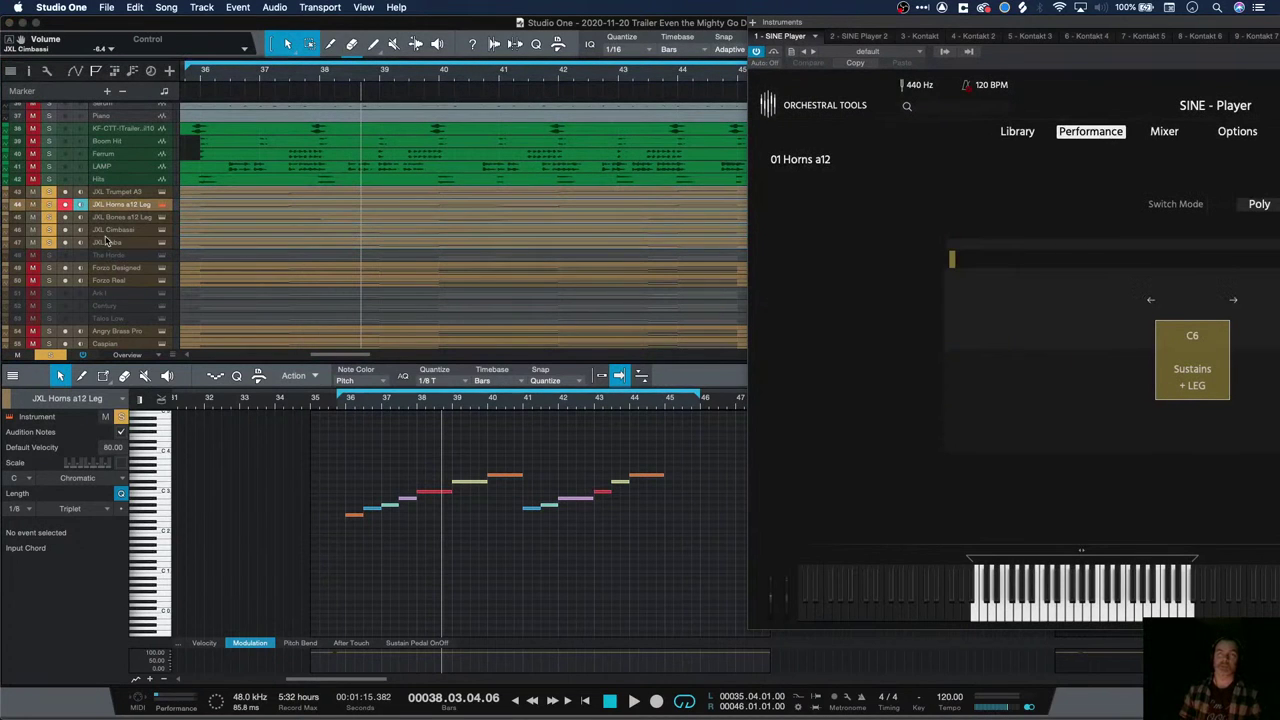
# Review the JXL Bones a12 Leg notes around bar 40 and the full JXL Cimbassi line
pyautogui.click(110, 218)
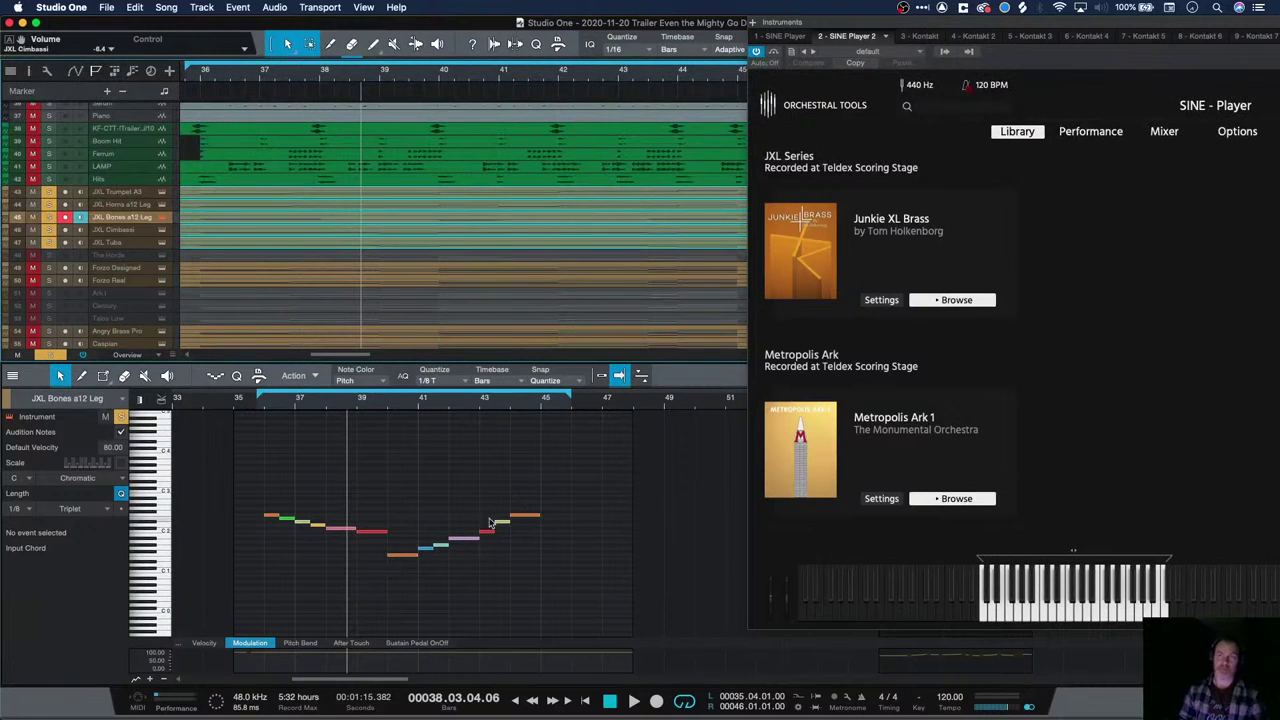
pyautogui.scroll(3, 383, 502)
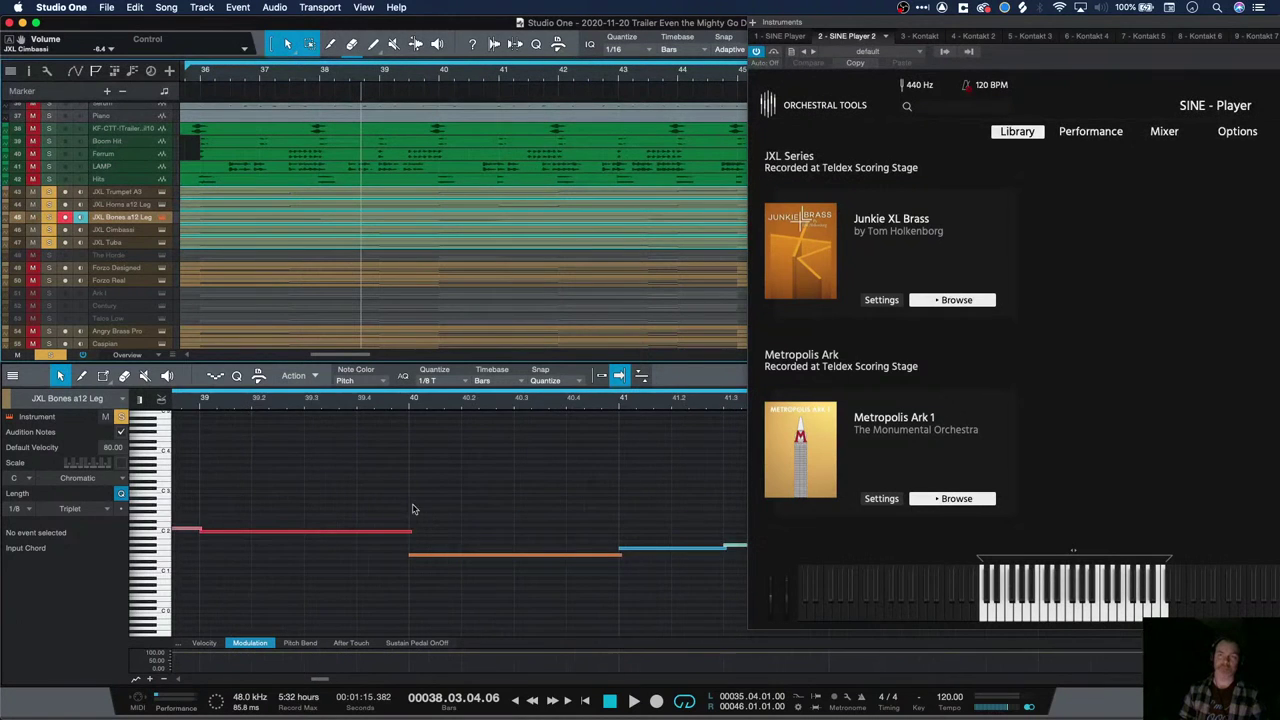
pyautogui.scroll(-2, 414, 530)
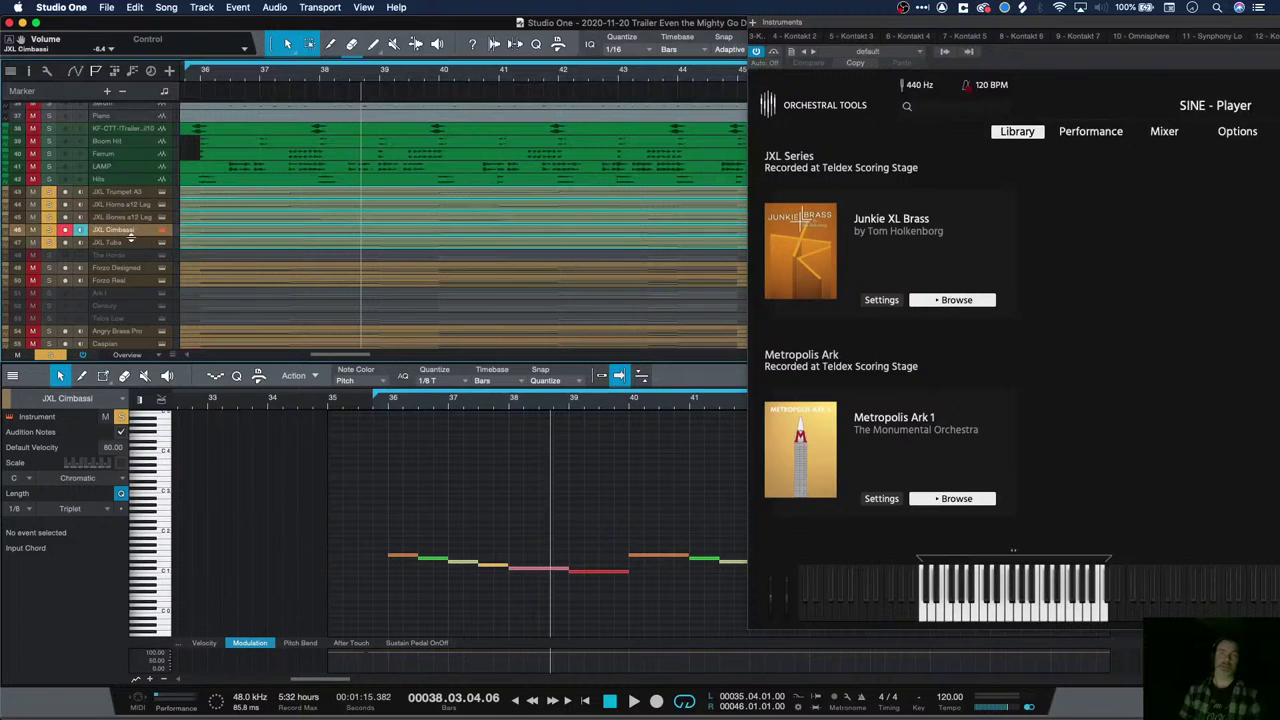
pyautogui.hscroll(6, 419, 435)
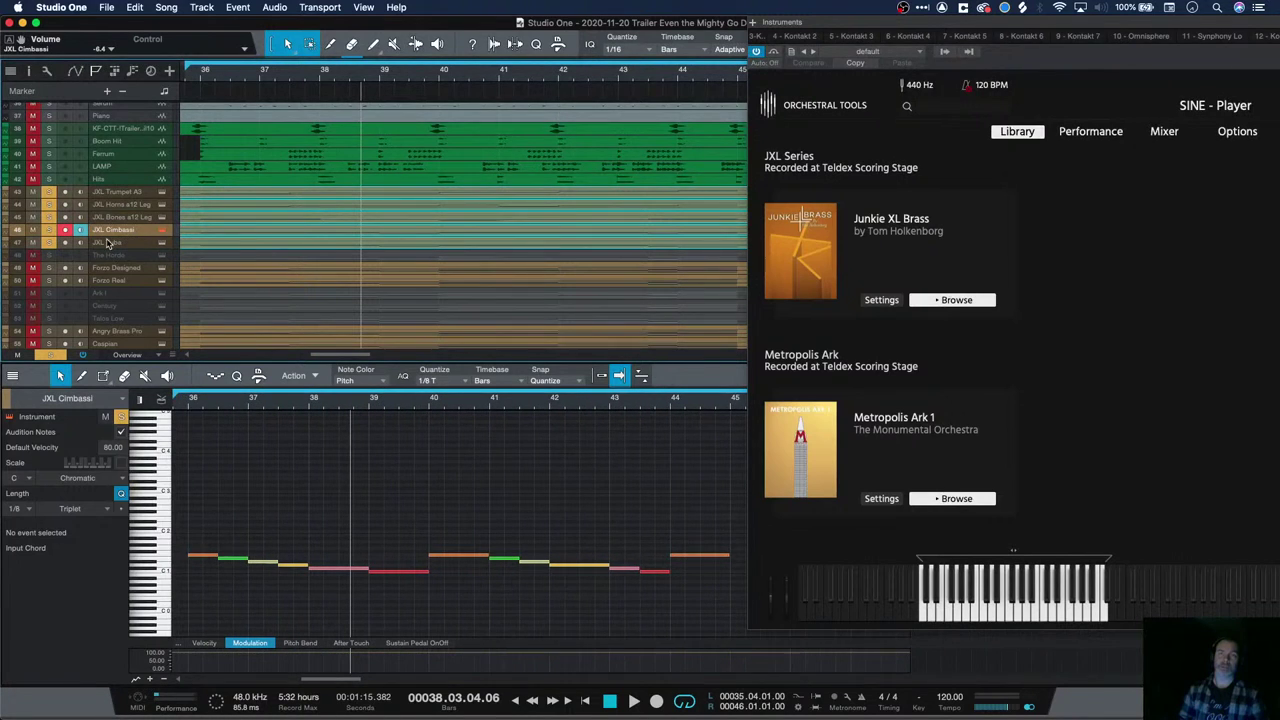
# View the JXL Tuba part and select its low F0 note at bar 44
pyautogui.click(110, 244)
pyautogui.hscroll(3, 453, 458)
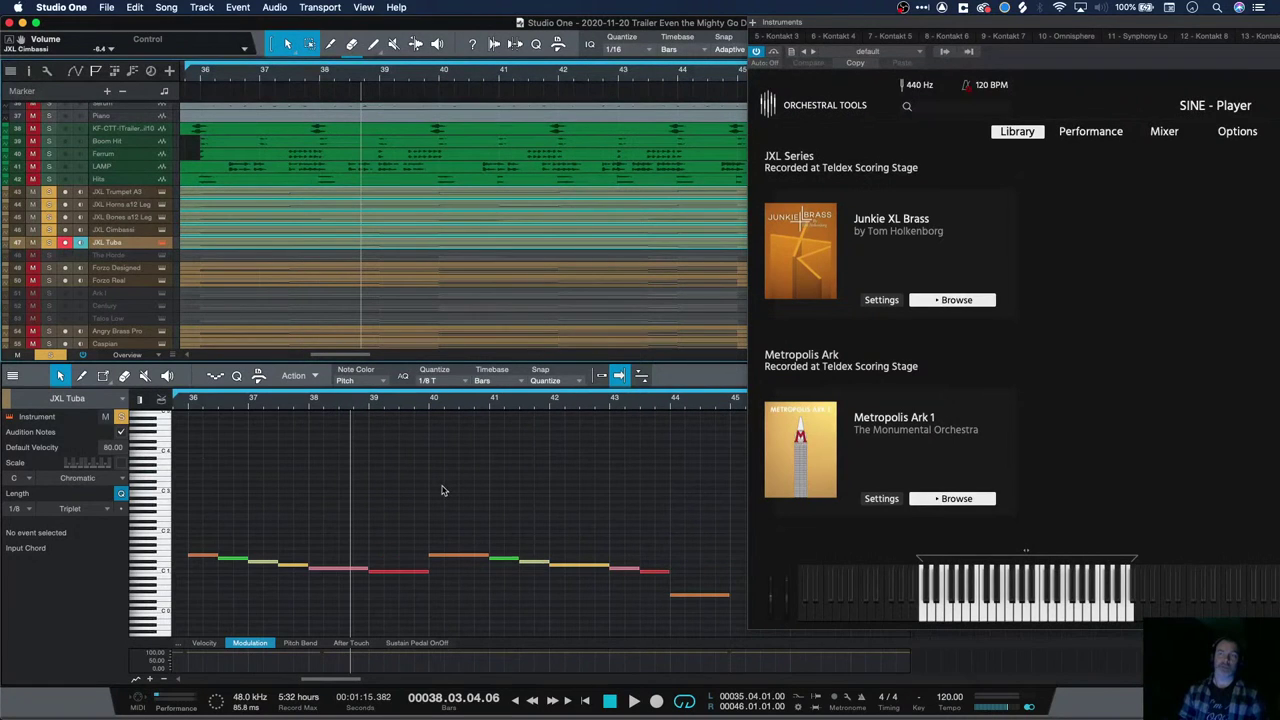
pyautogui.click(692, 595)
# Solo only the JXL Tuba track and audition its low note from bar 44
pyautogui.click(675, 405)
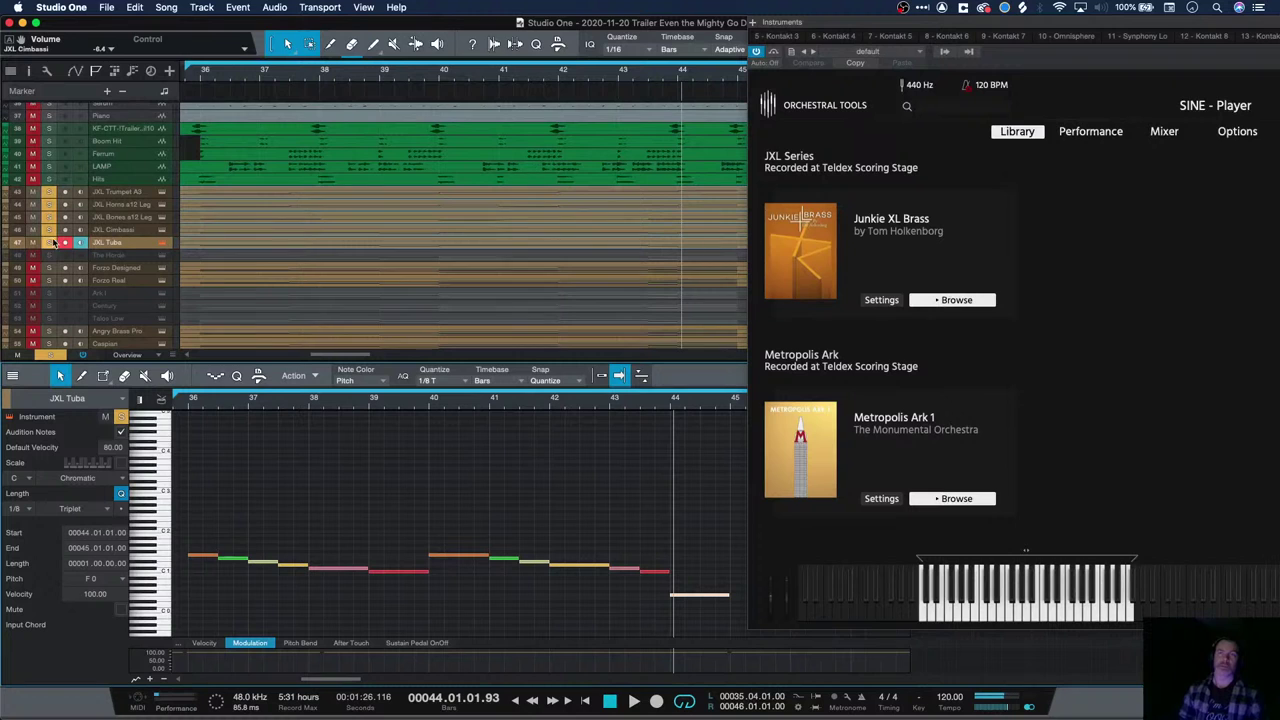
pyautogui.click(49, 243)
pyautogui.press('space')
pyautogui.press('space')
# Set the playback start just before bar 36 and audition the soloed JXL Tuba line
pyautogui.hscroll(-2, 204, 617)
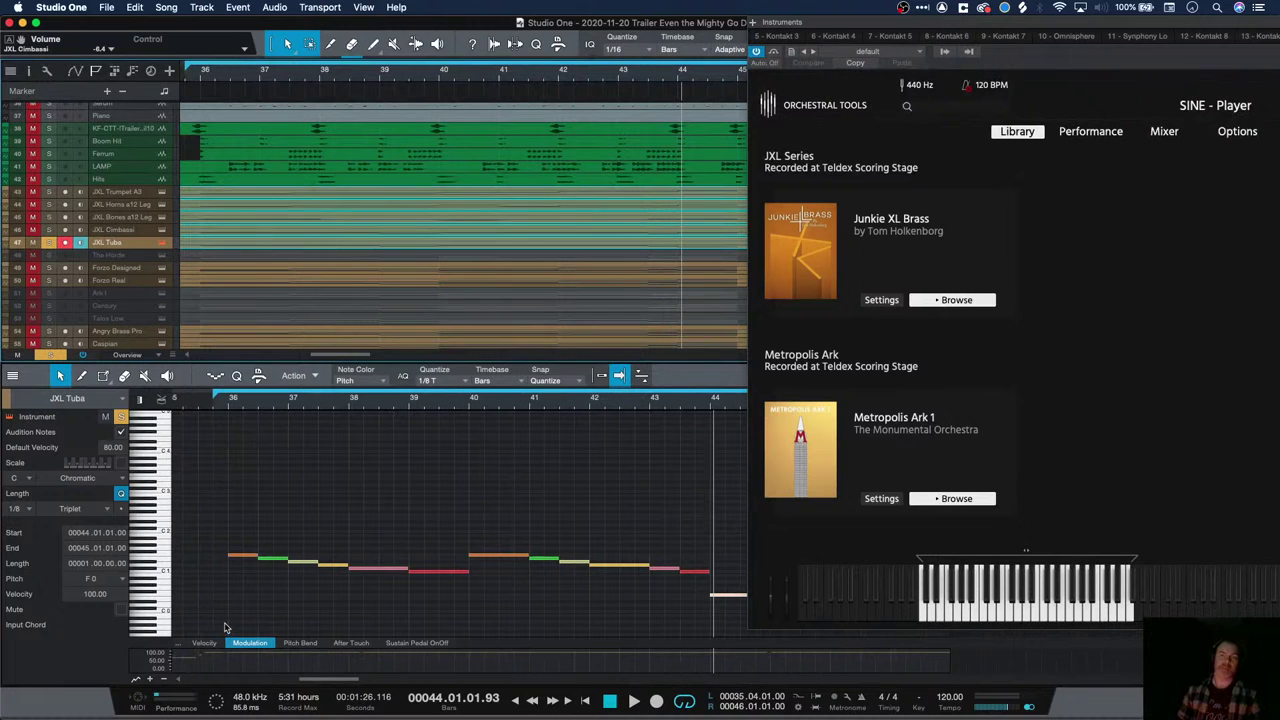
pyautogui.click(228, 399)
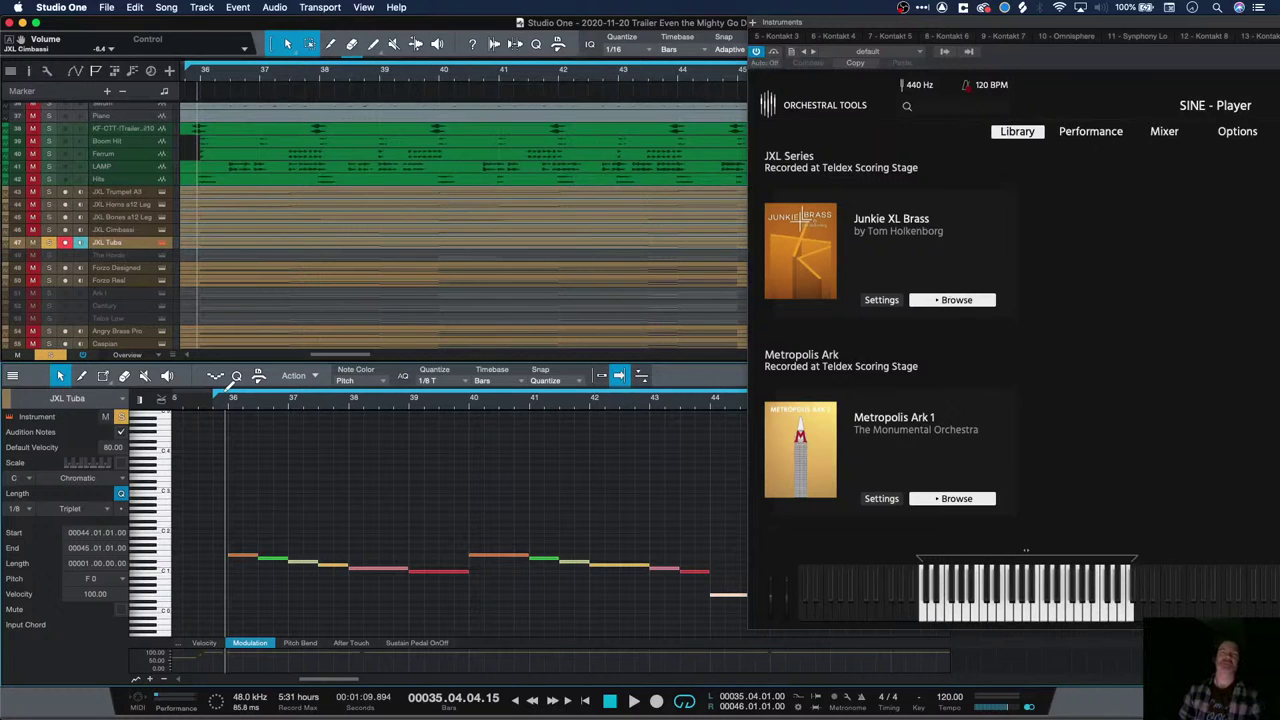
pyautogui.press('space')
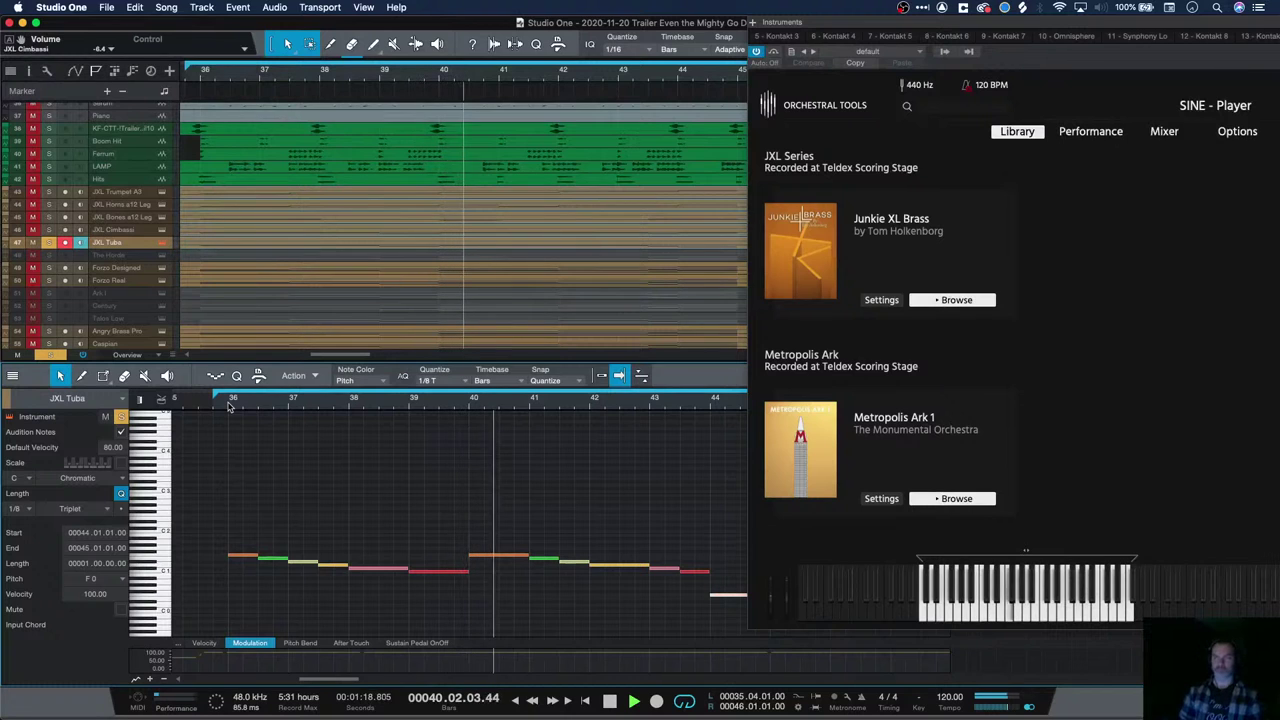
pyautogui.press('space')
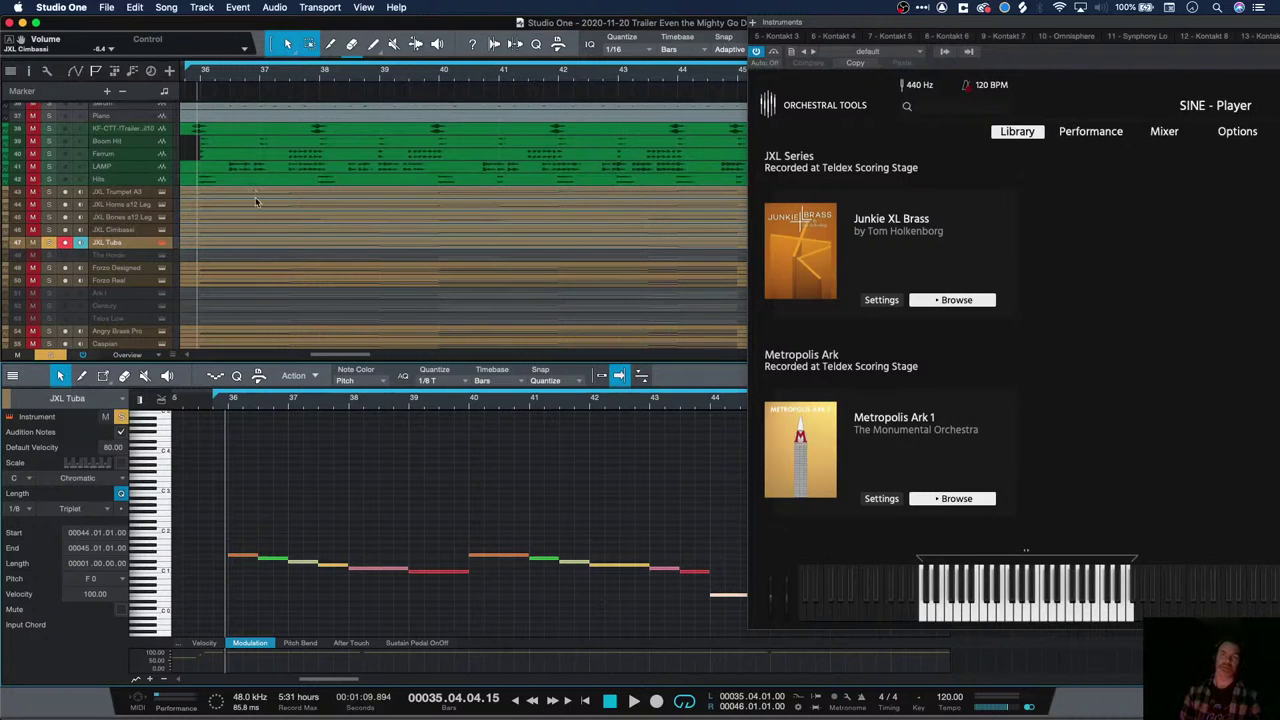
# Switch the JXL Tuba from the AMXL TREE mic to AMXL CLOSE and audition the soloed line
pyautogui.click(1087, 134)
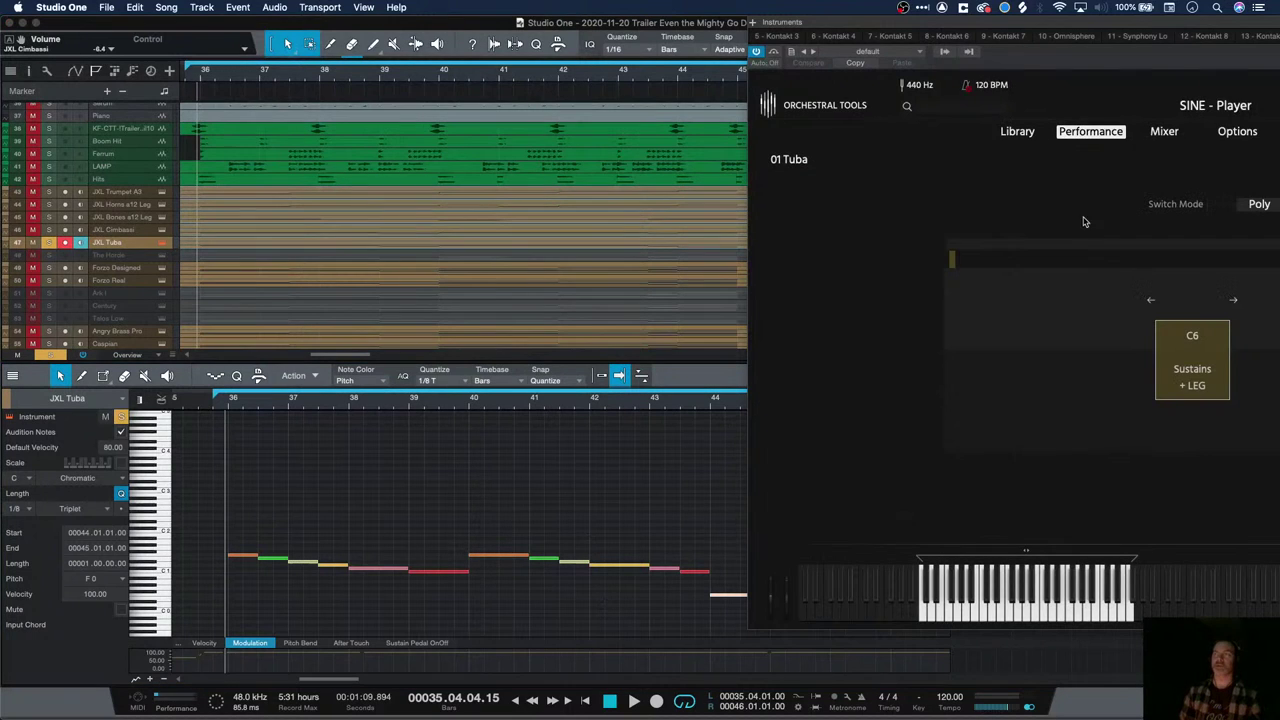
pyautogui.click(1164, 133)
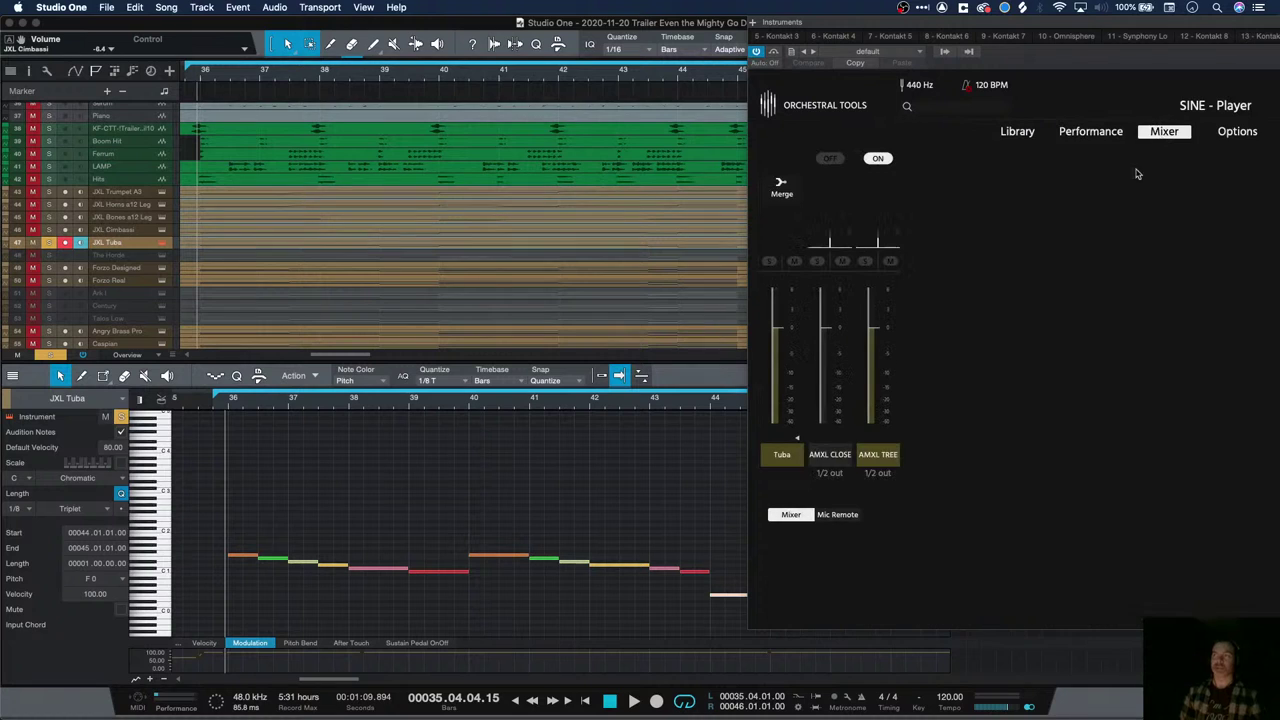
pyautogui.click(832, 456)
pyautogui.click(877, 456)
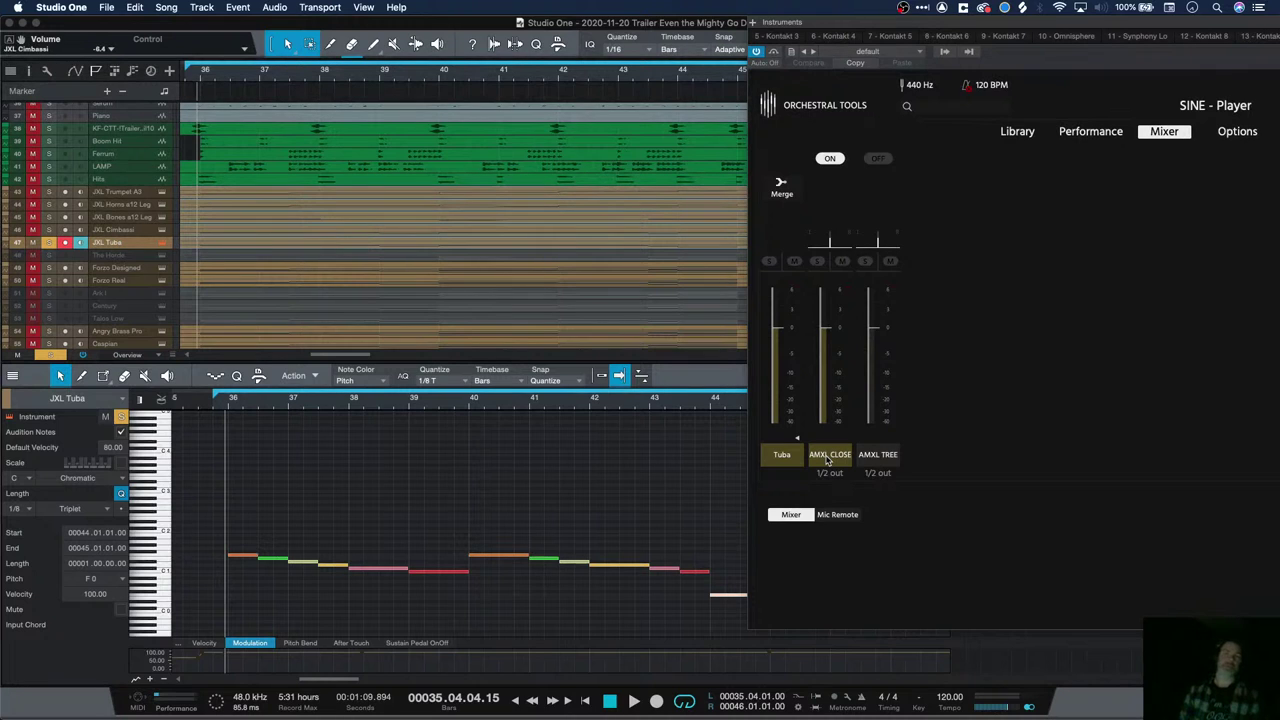
pyautogui.press('space')
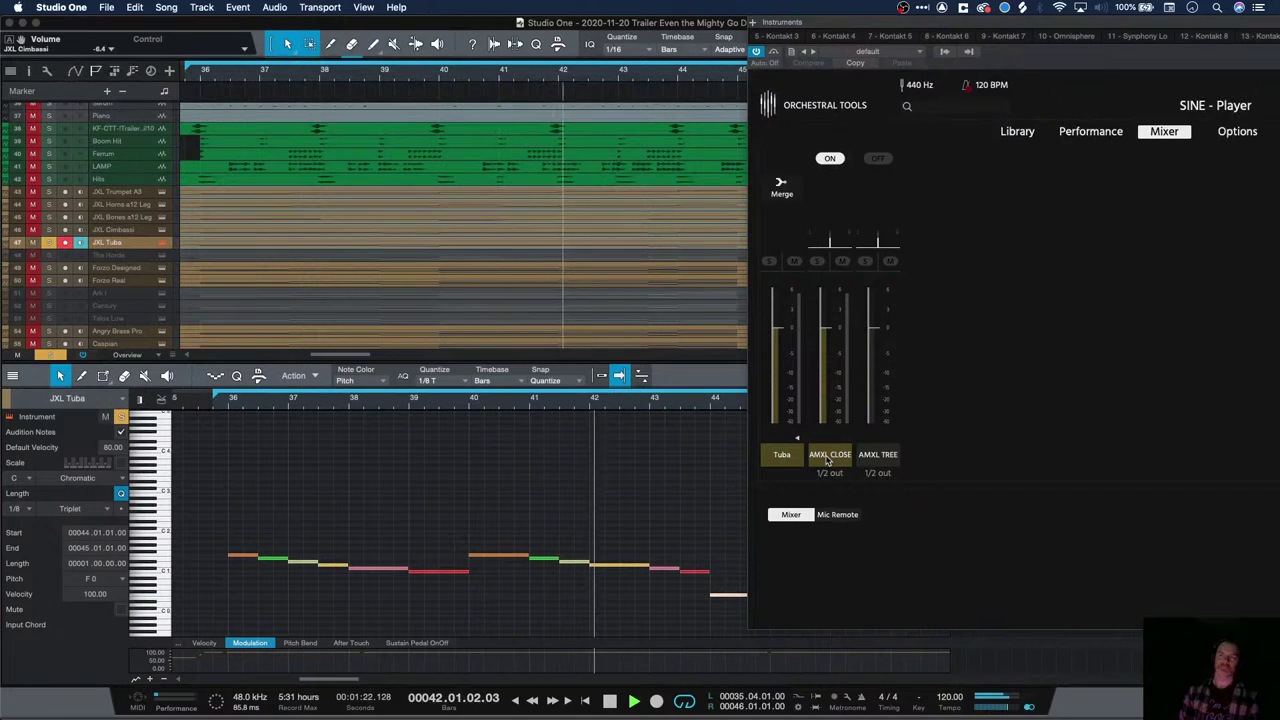
pyautogui.press('space')
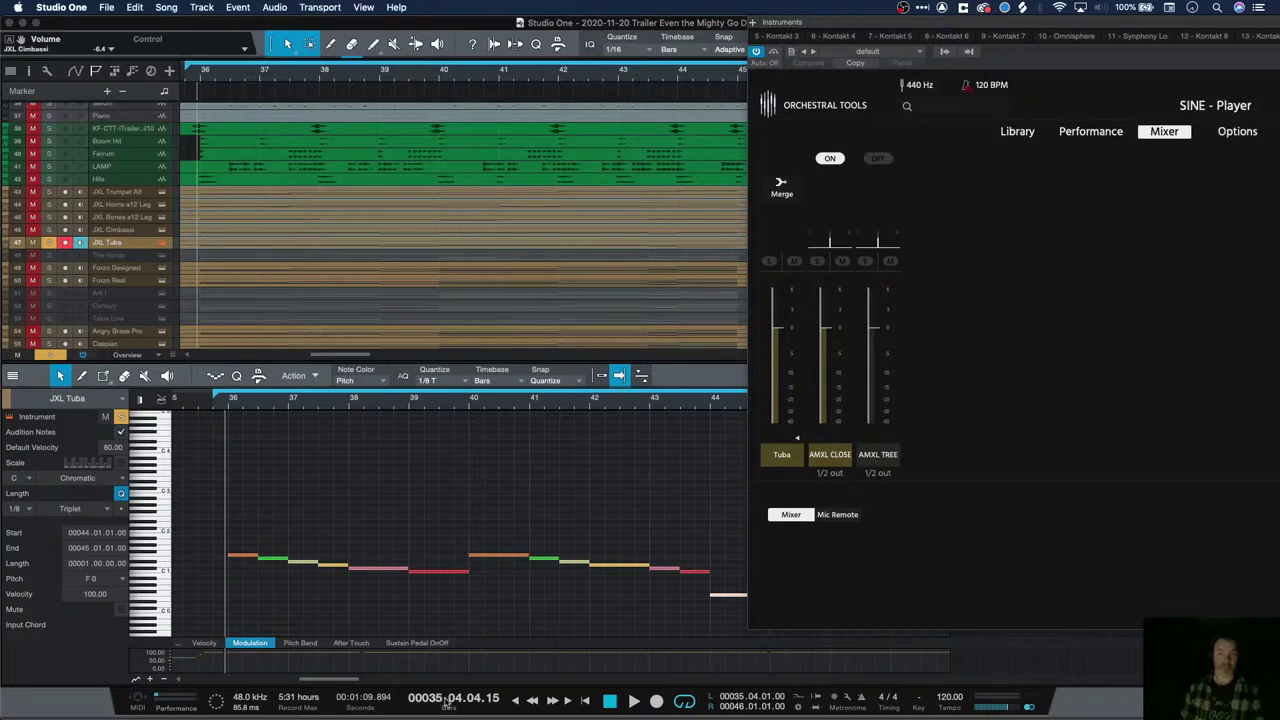
# Lower the JXL Tuba modulation level from just before bar 36 and audition the line
pyautogui.click(362, 658)
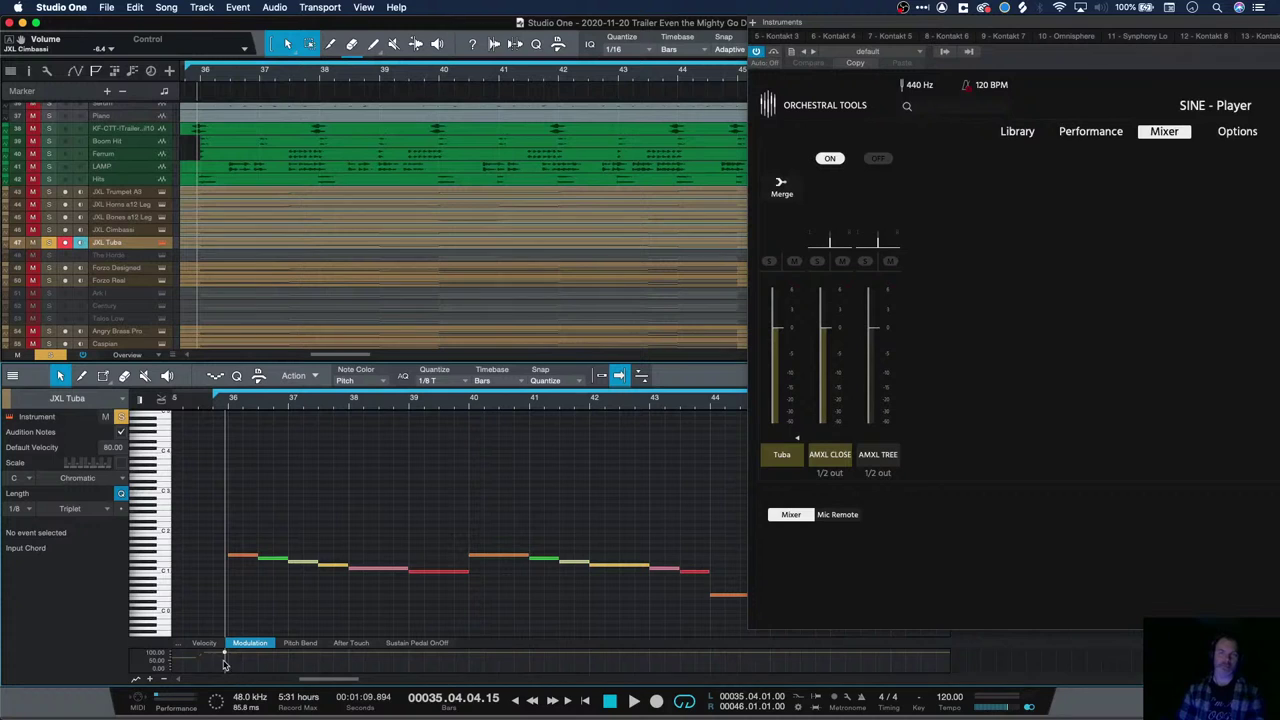
pyautogui.moveTo(225, 658); pyautogui.dragTo(222, 662)
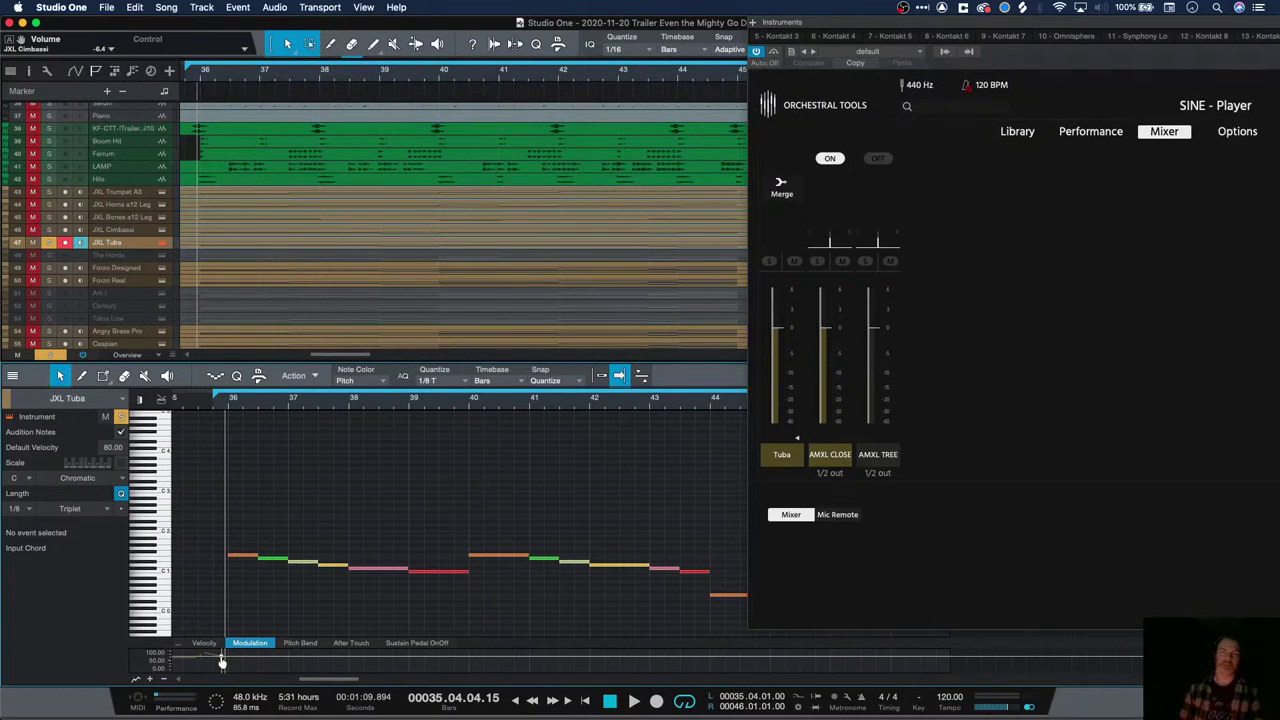
pyautogui.press('space')
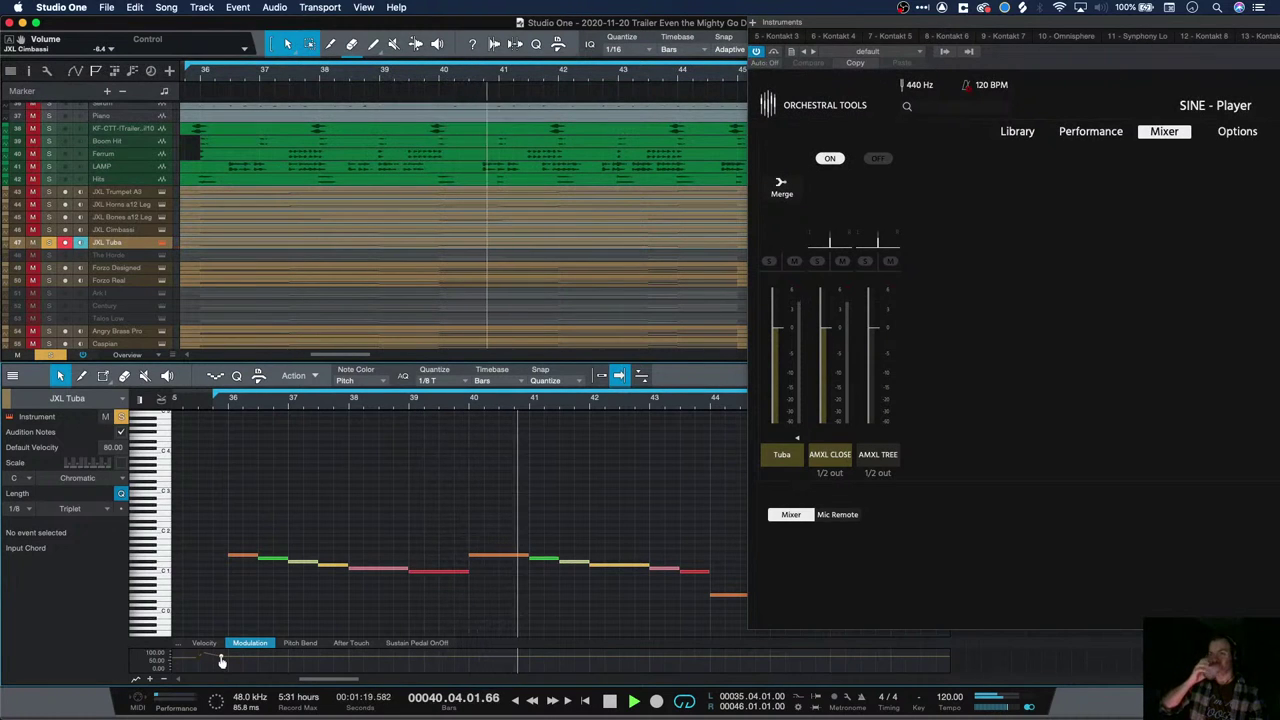
pyautogui.press('space')
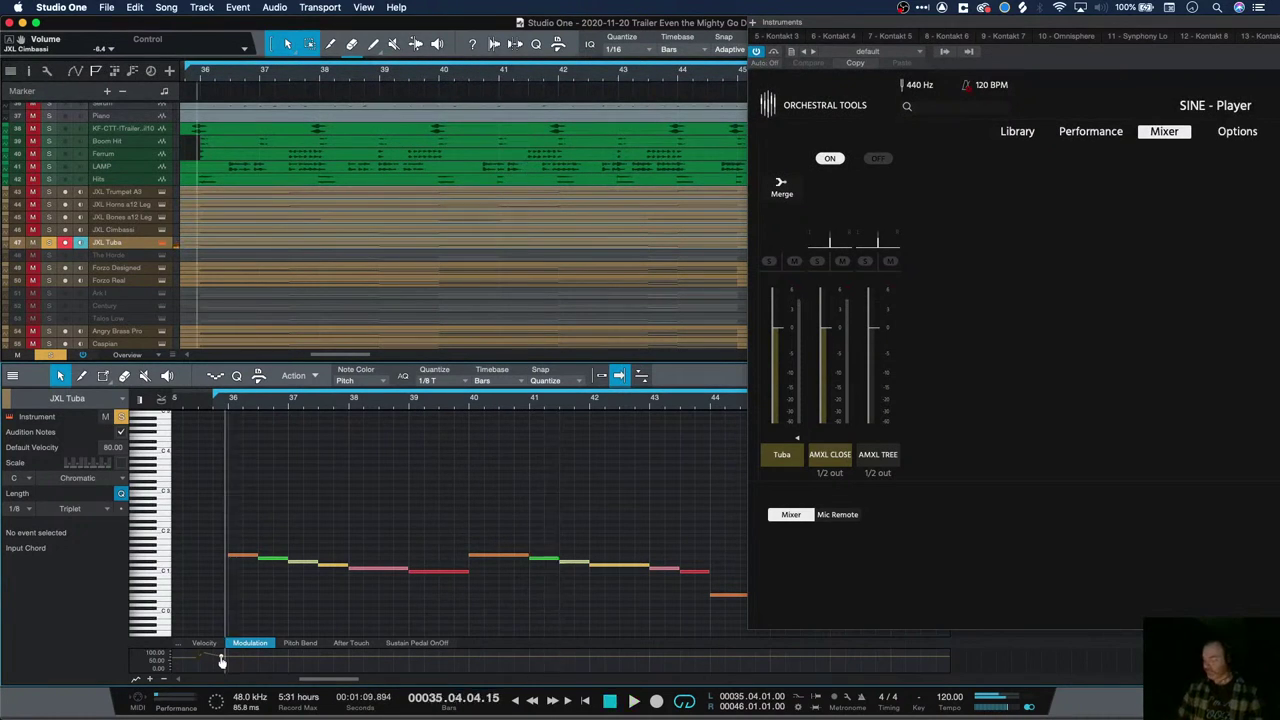
# Solo only the JXL Cimbassi track and view its notes from bar 36 and its active performance articulation
pyautogui.click(108, 231)
pyautogui.click(50, 230)
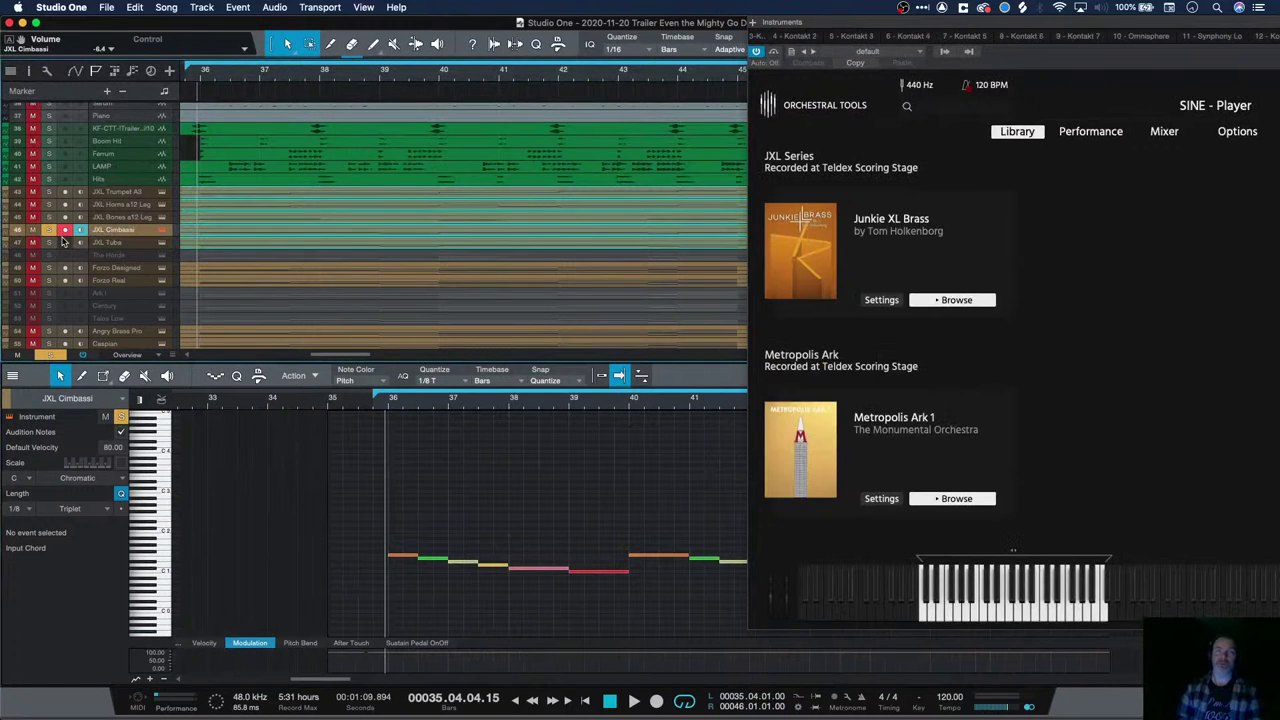
pyautogui.hscroll(5, 517, 517)
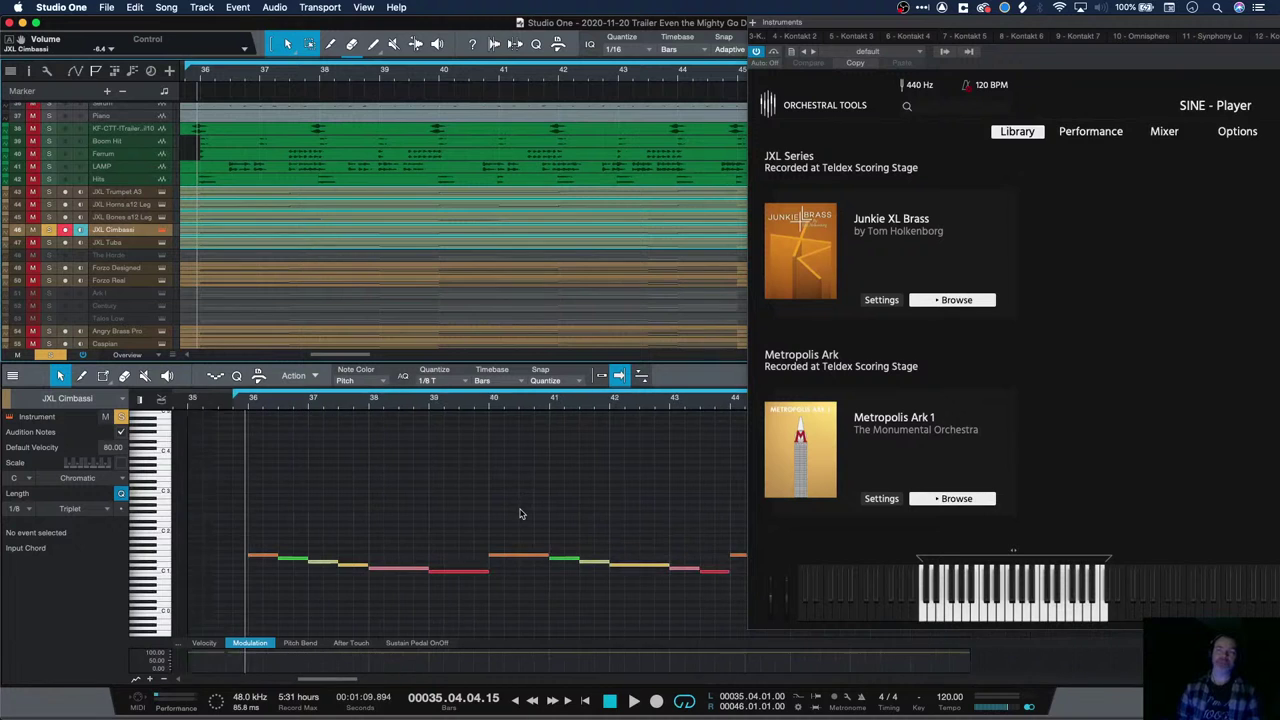
pyautogui.click(1091, 133)
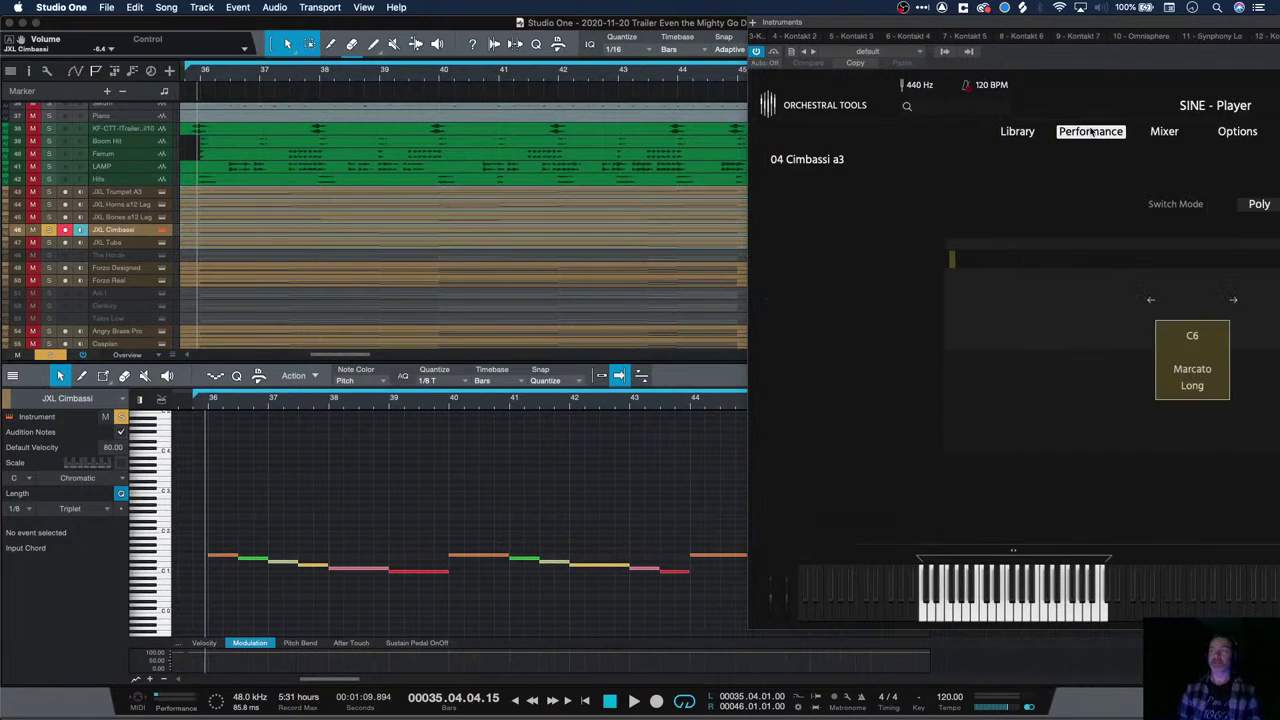
# Return the JXL Tuba to the AMXL TREE mic with AMXL CLOSE off
pyautogui.click(107, 244)
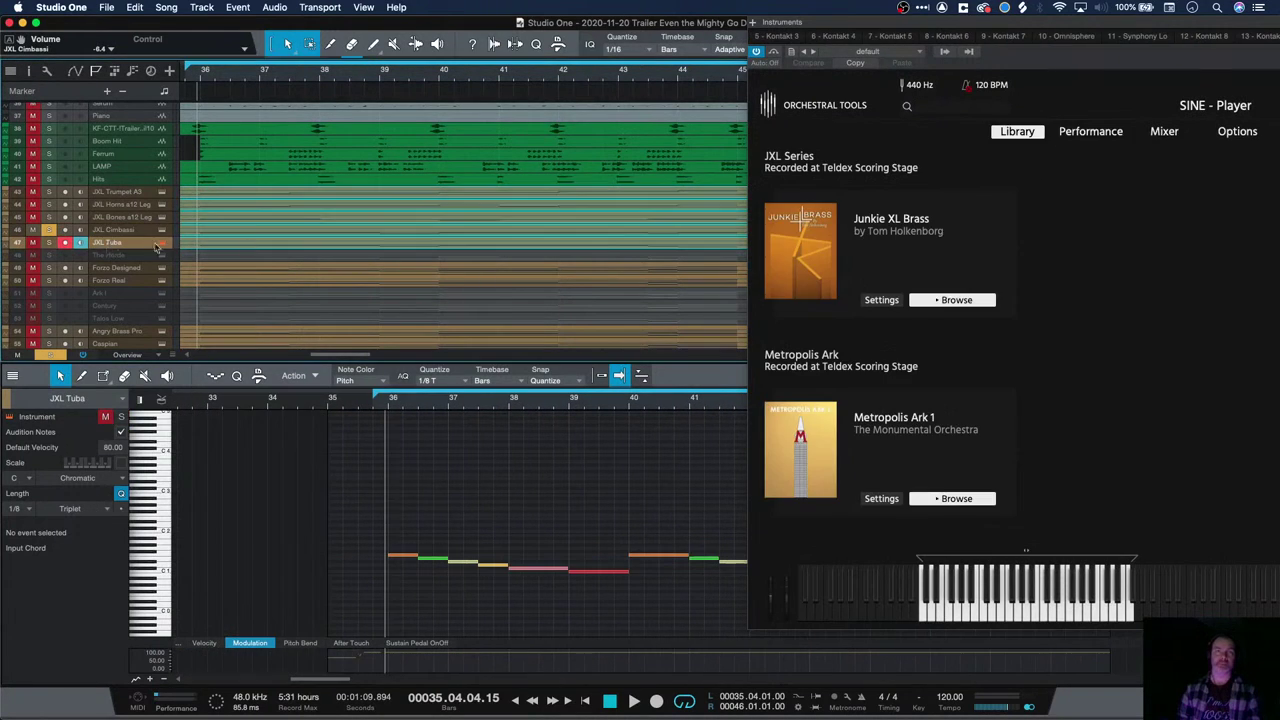
pyautogui.click(1166, 133)
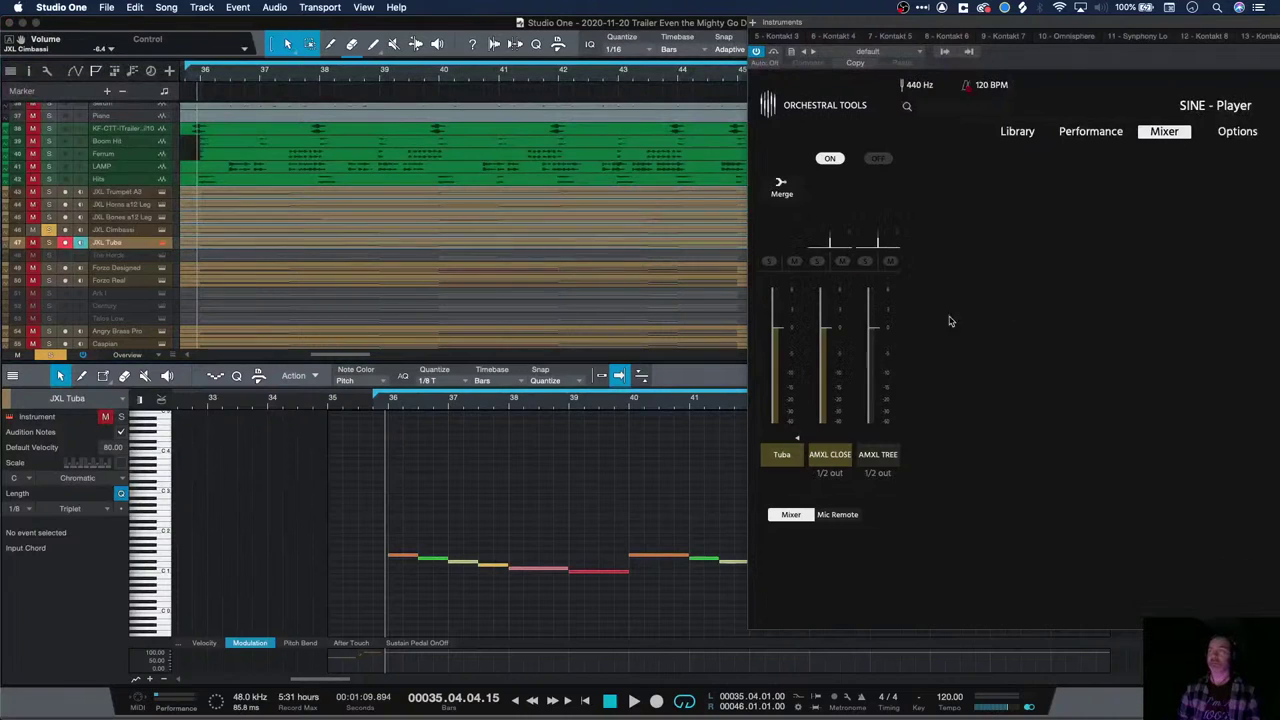
pyautogui.click(840, 457)
pyautogui.click(877, 455)
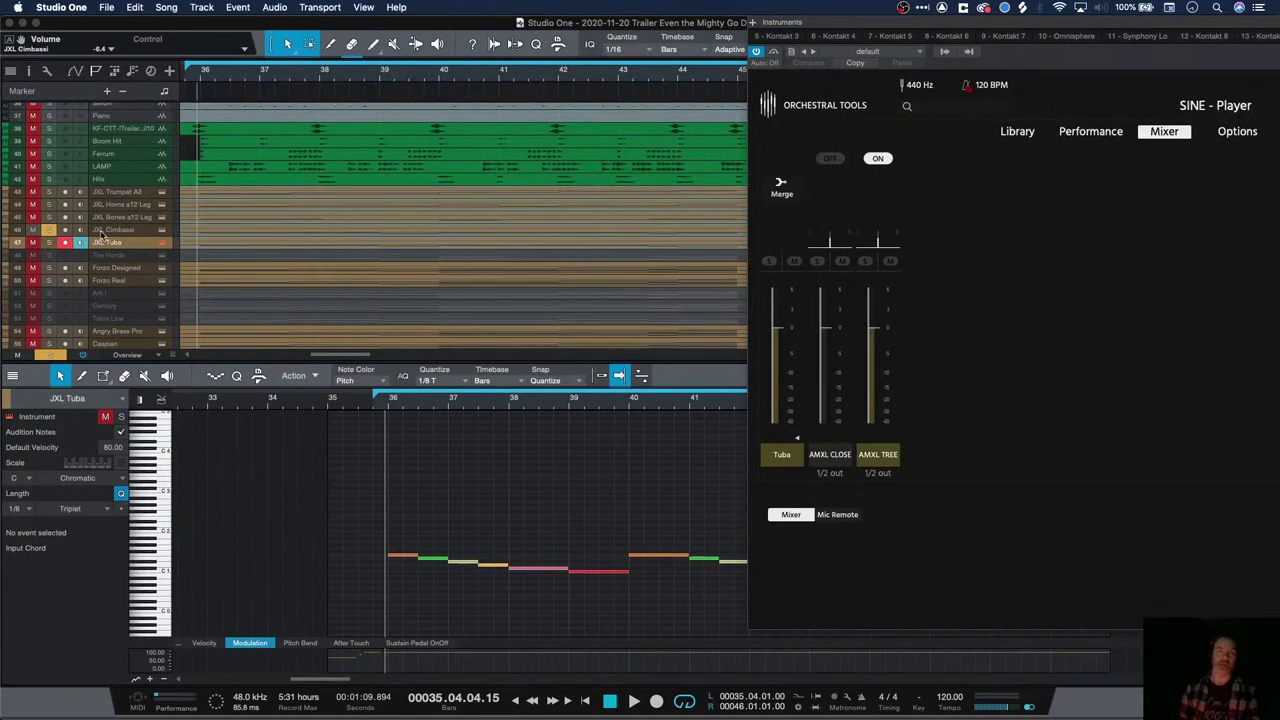
# Bring up the JXL Cimbassi mixer and articulation list, and assign Marcato Long to channel 05
pyautogui.click(109, 231)
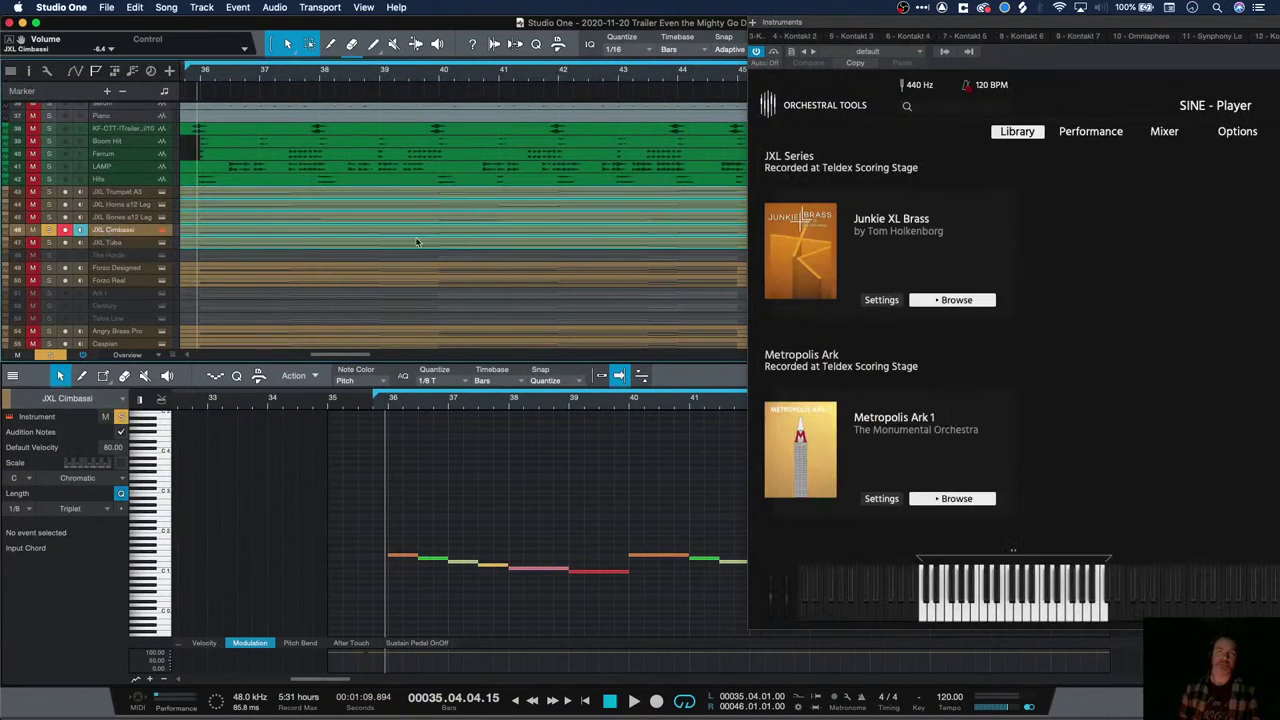
pyautogui.click(1160, 134)
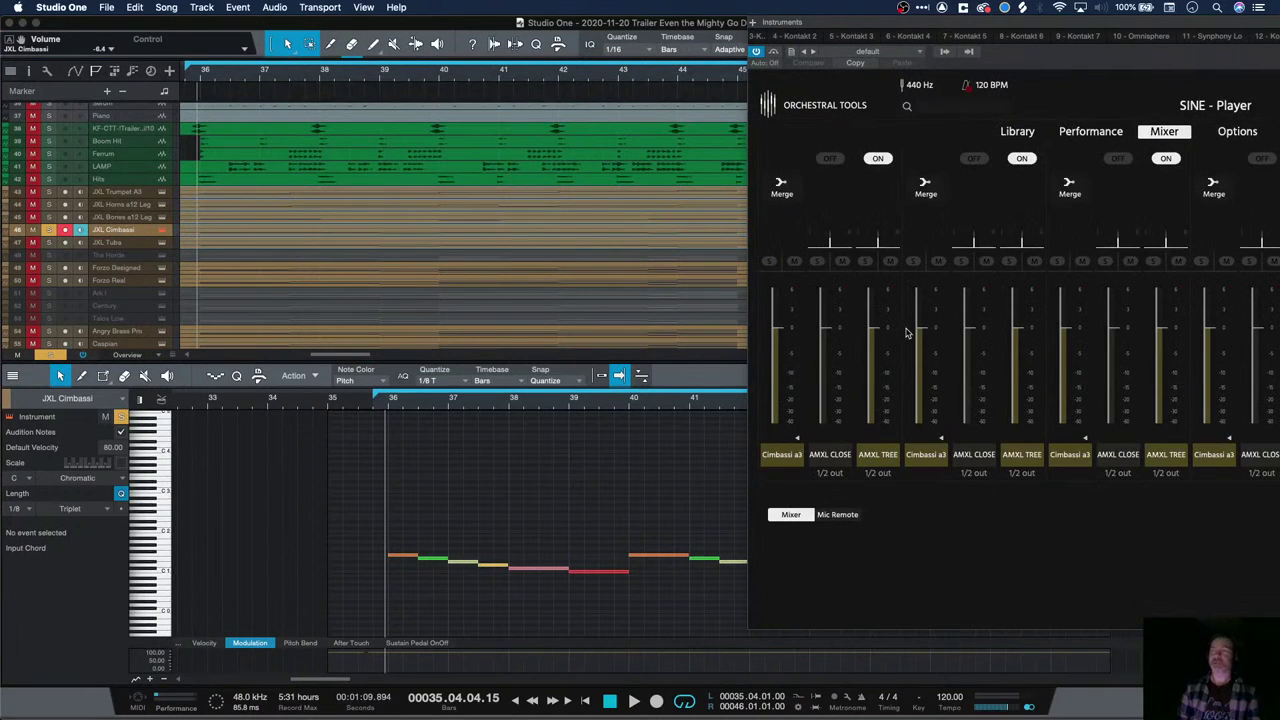
pyautogui.moveTo(1140, 38); pyautogui.dragTo(697, 41)
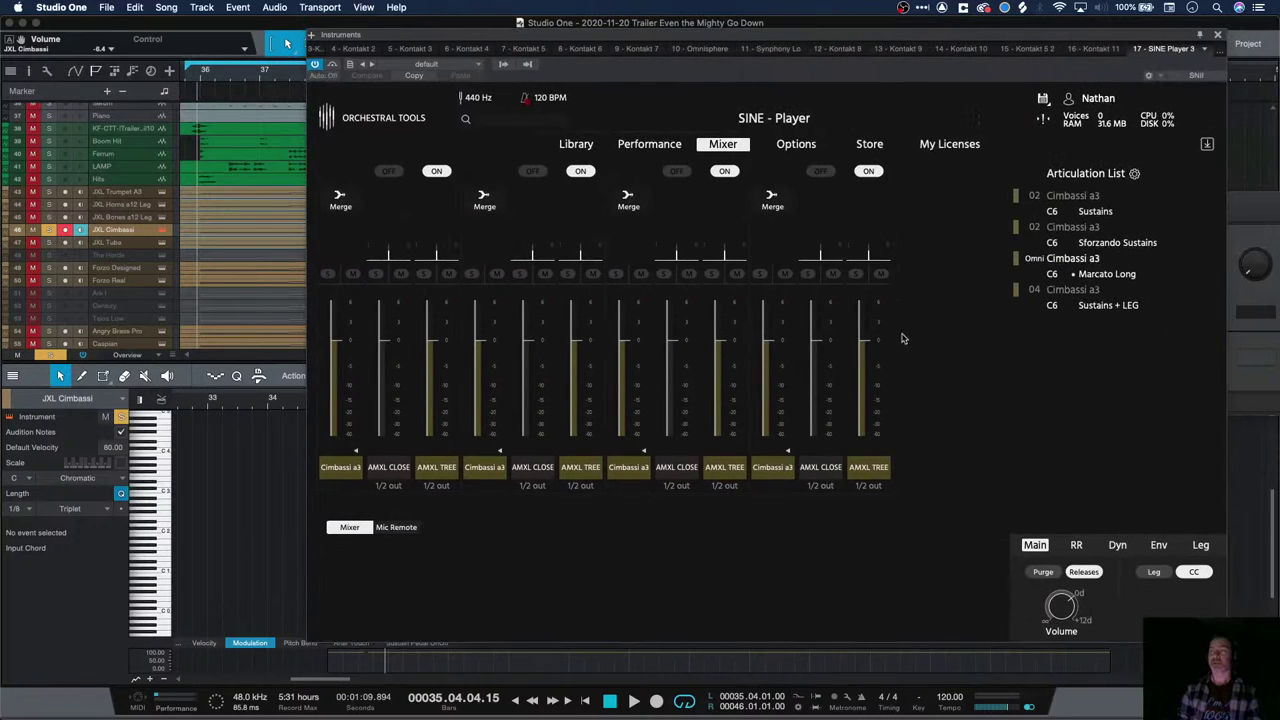
pyautogui.click(1041, 265)
pyautogui.click(1042, 297)
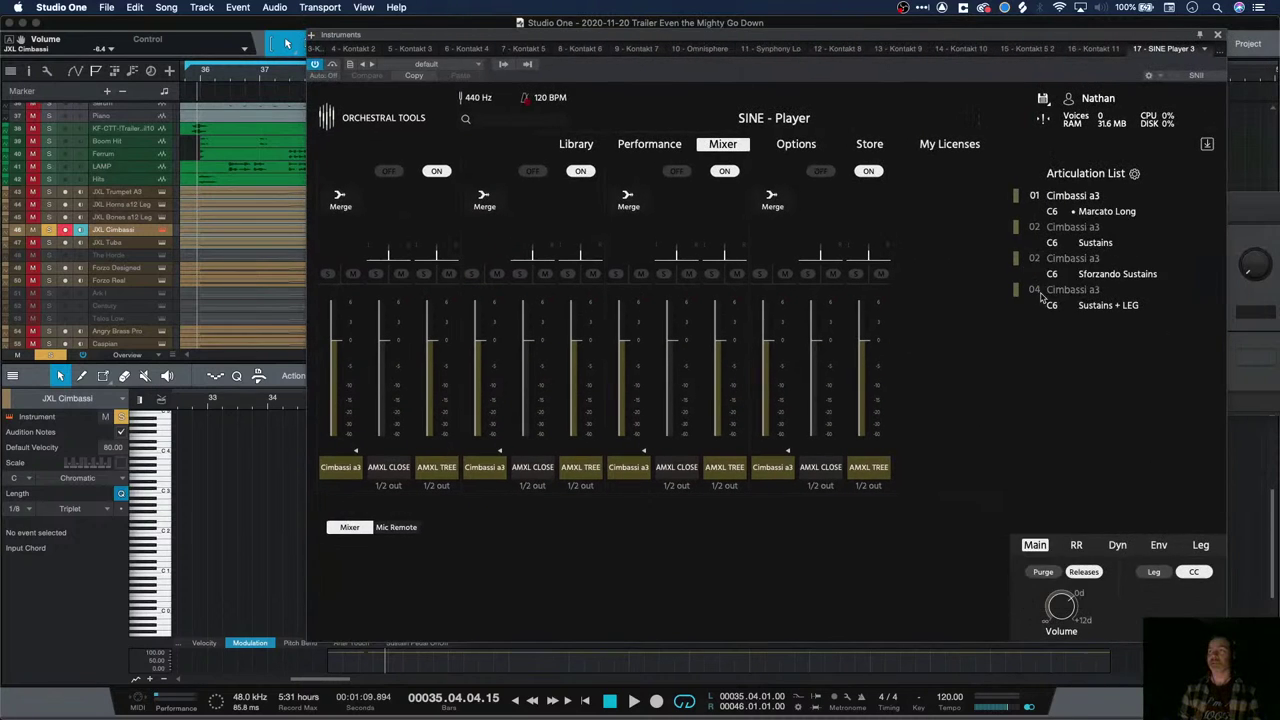
pyautogui.click(1037, 197)
pyautogui.click(1038, 308)
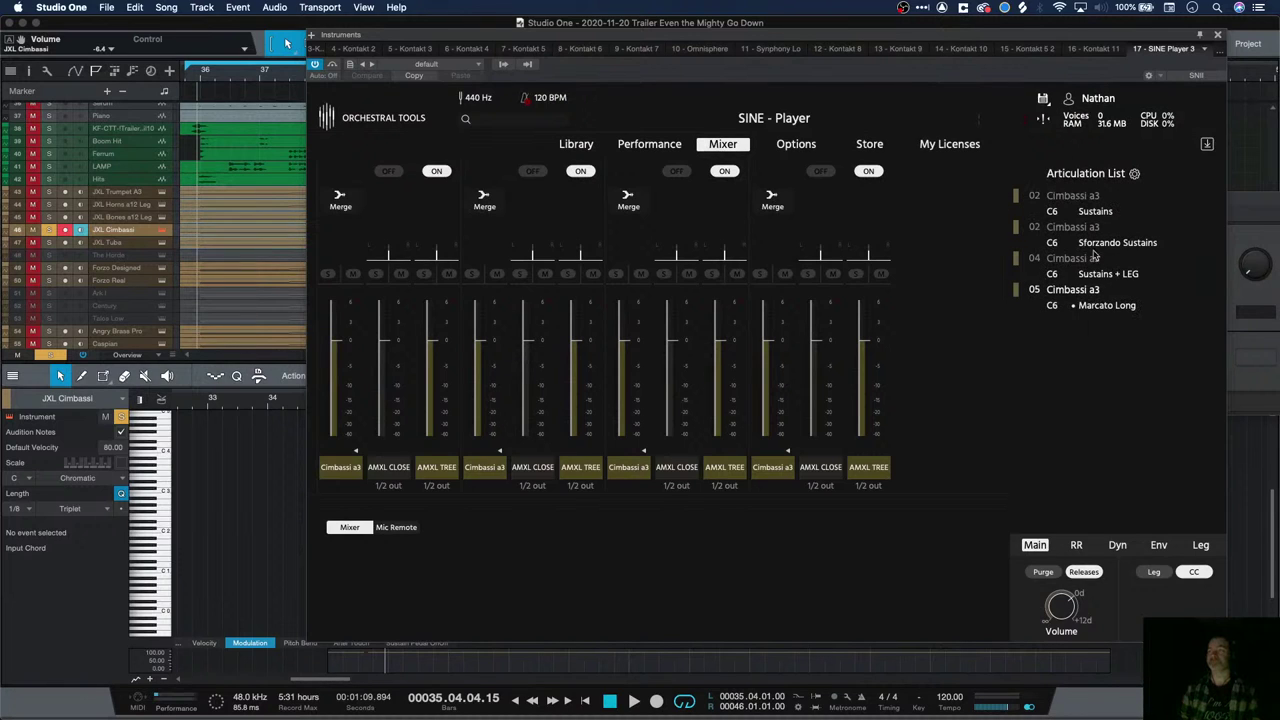
# Make Sustains + LEG the active Cimbassi a3 articulation and set its channel to Omni
pyautogui.click(1075, 260)
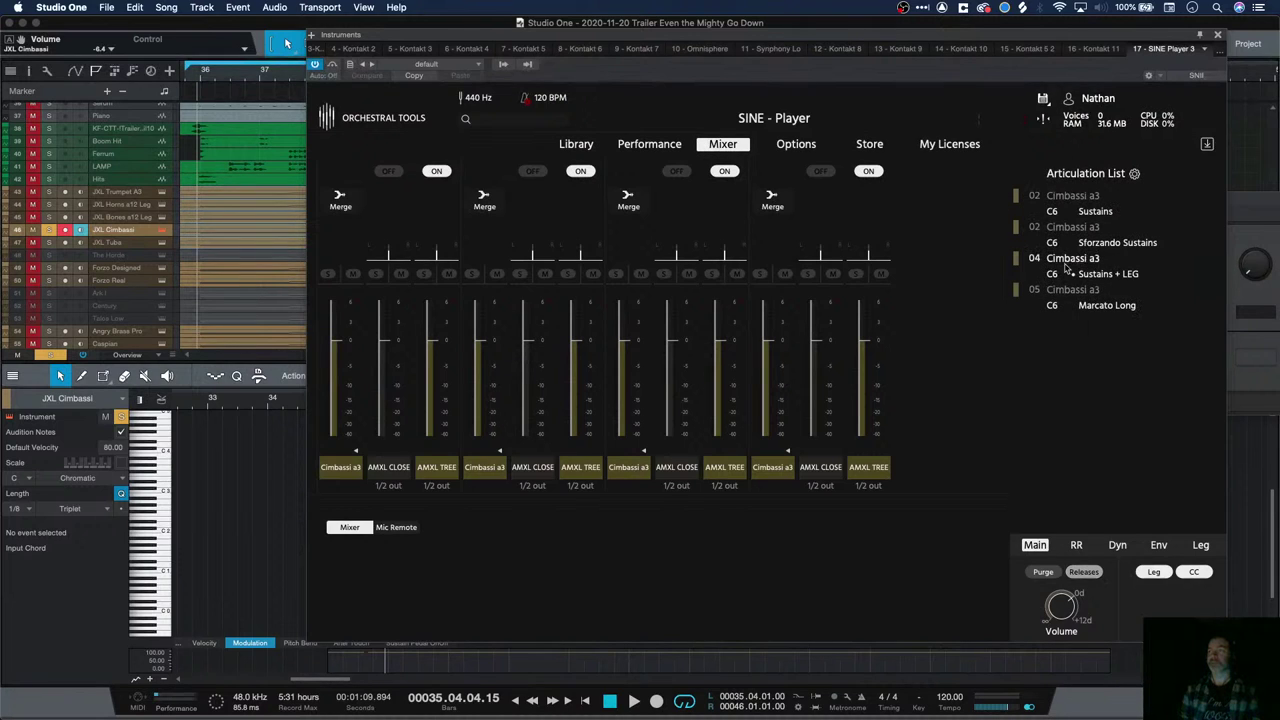
pyautogui.click(1031, 262)
pyautogui.click(1032, 277)
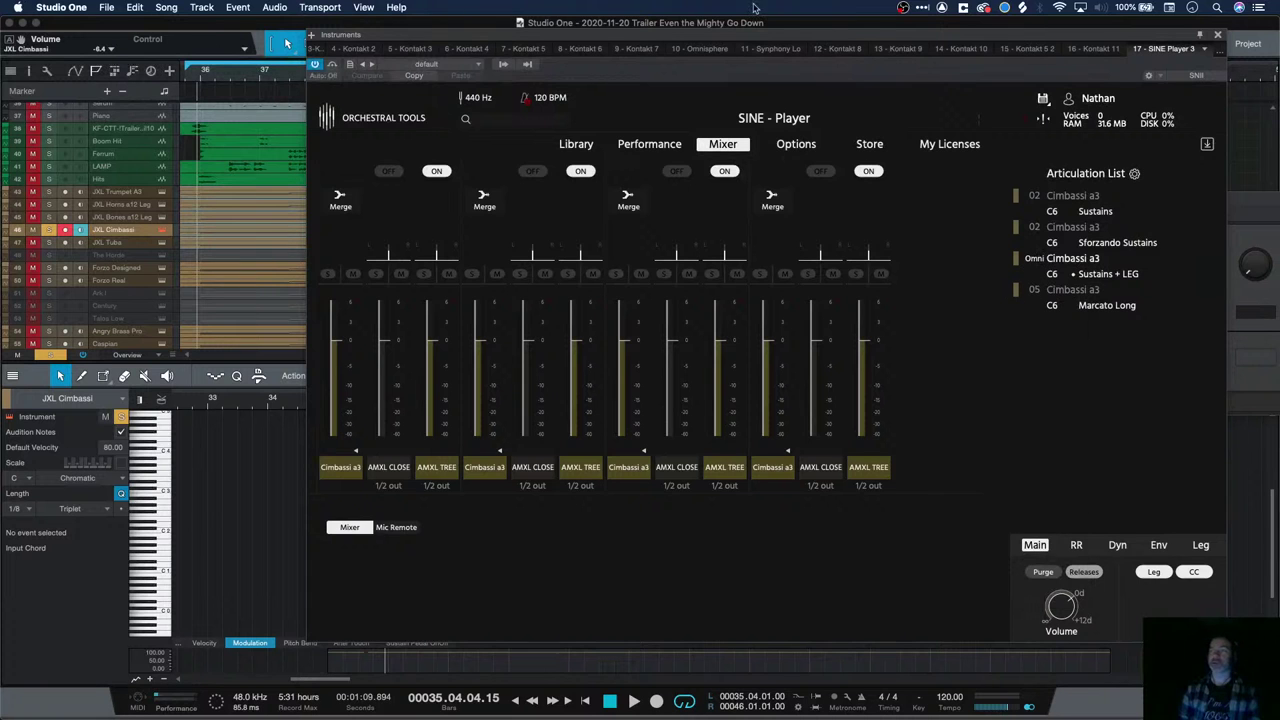
# Uncover the JXL Cimbassi notes from bar 36 and audition the soloed line with Sustains + LEG
pyautogui.moveTo(622, 43); pyautogui.dragTo(999, 8)
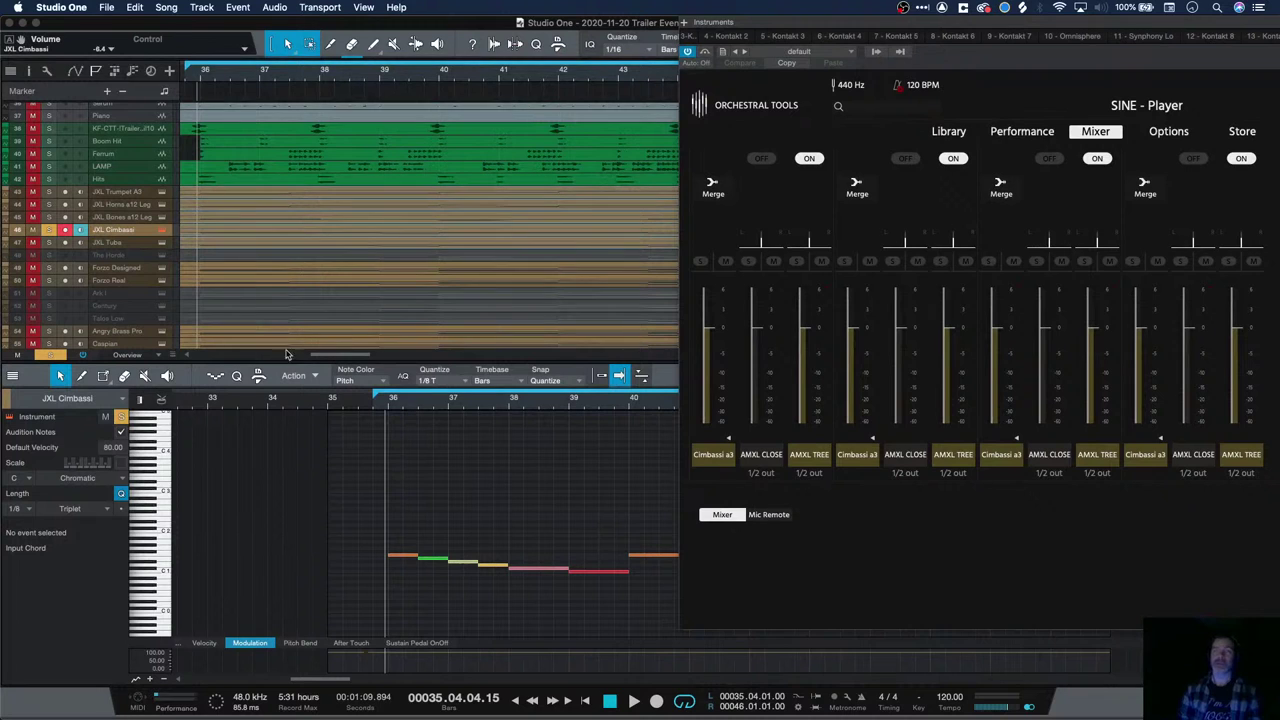
pyautogui.hscroll(3, 436, 327)
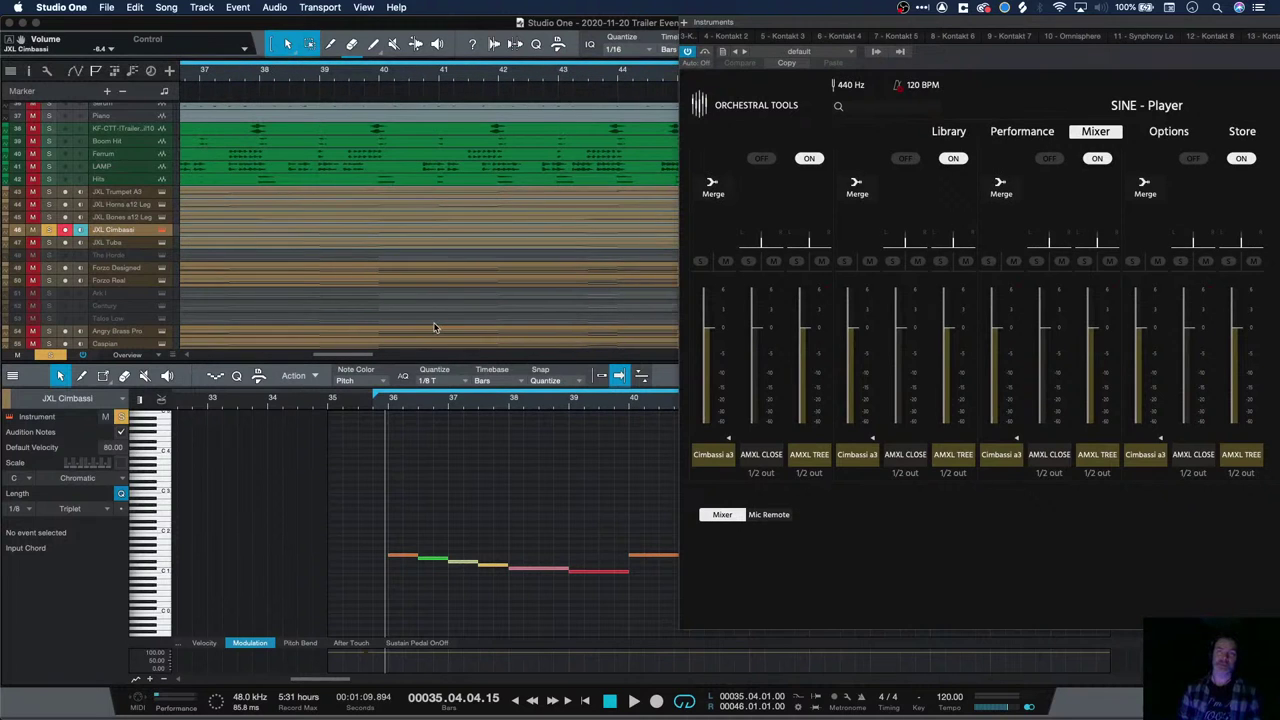
pyautogui.hscroll(-2, 434, 327)
pyautogui.hscroll(5, 458, 556)
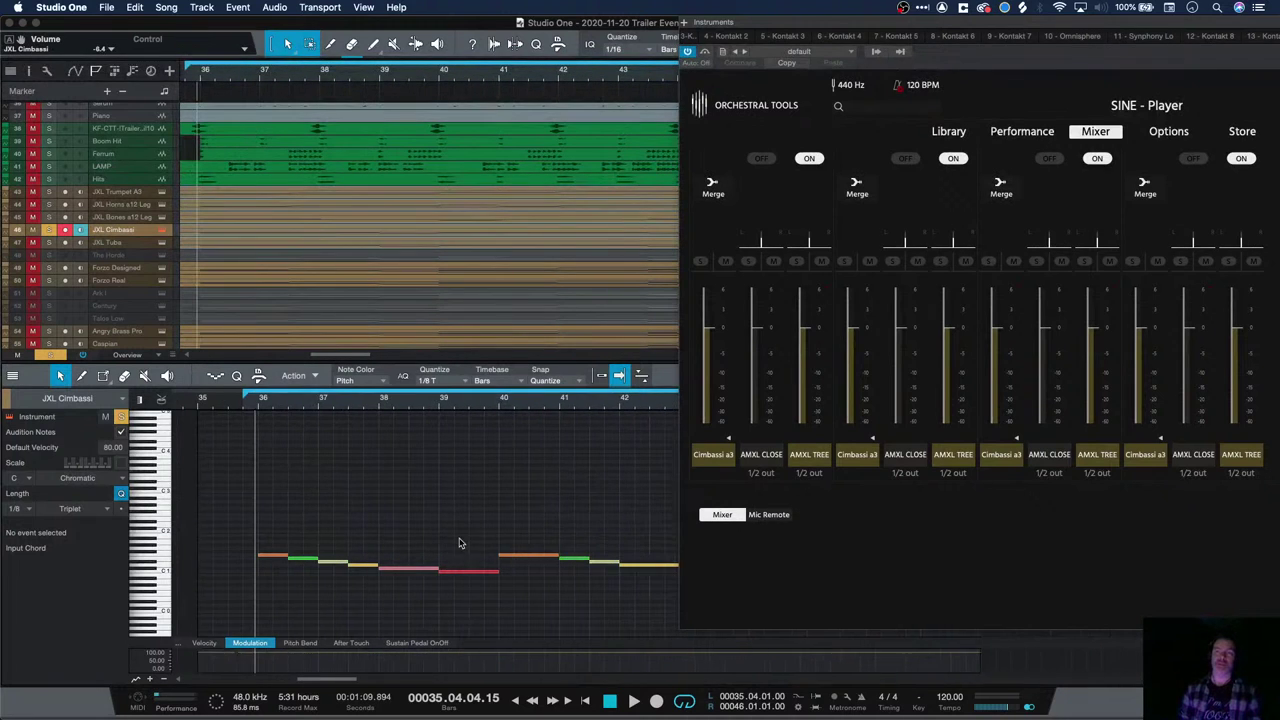
pyautogui.moveTo(735, 22)
pyautogui.mouseDown()
pyautogui.moveTo(801, 15)
pyautogui.moveTo(741, 8)
pyautogui.mouseUp()
pyautogui.press('space')
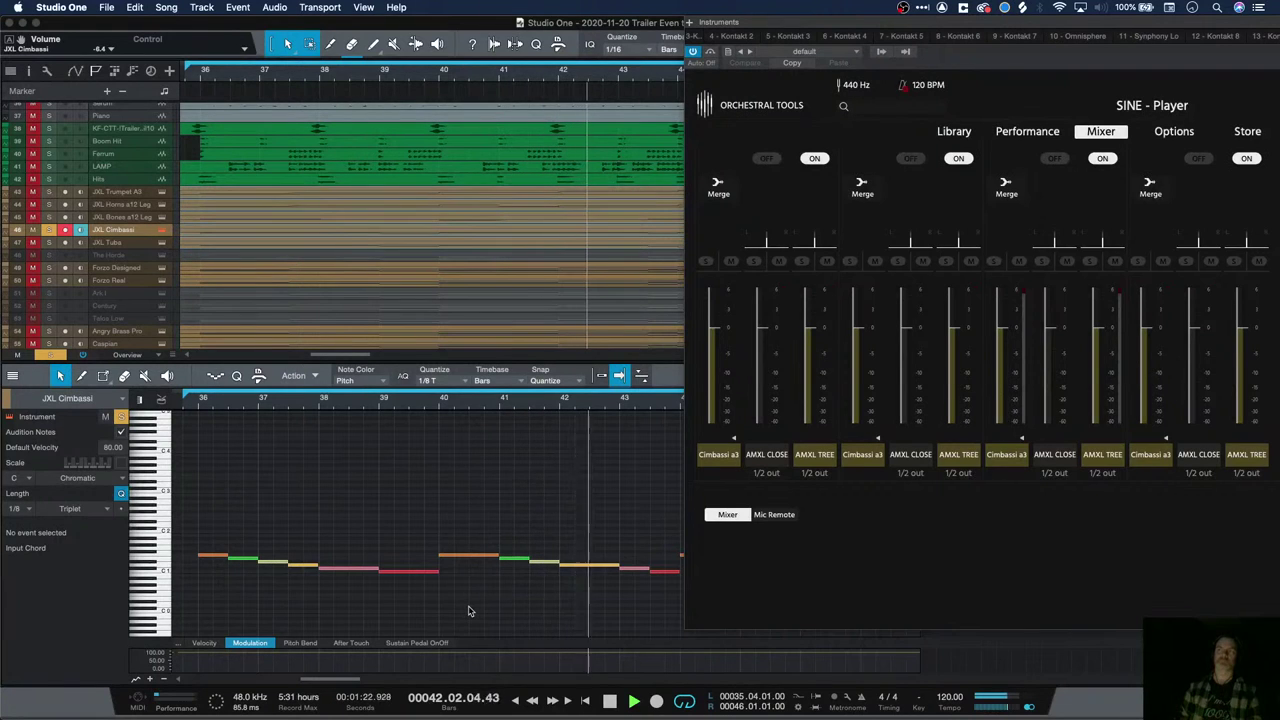
pyautogui.press('space')
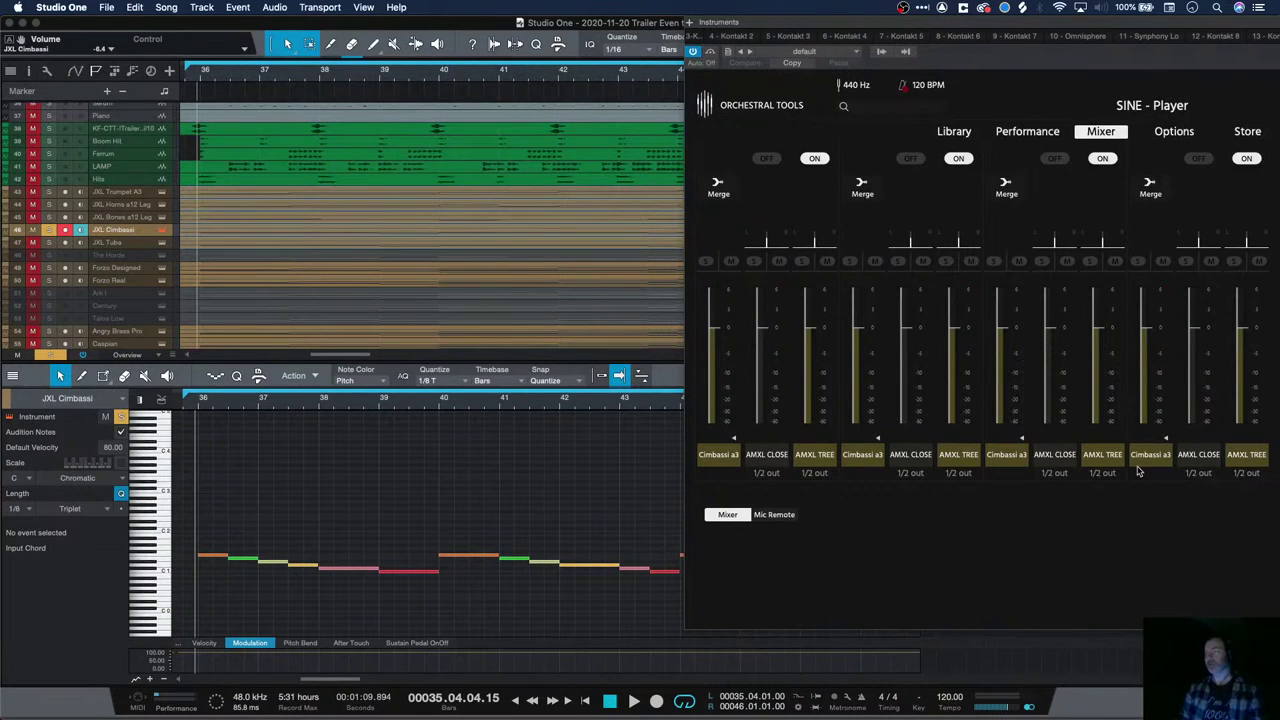
# Switch the third Cimbassi a3 mixer group to AMXL CLOSE only and audition the start of the line
pyautogui.click(1063, 455)
pyautogui.click(1093, 460)
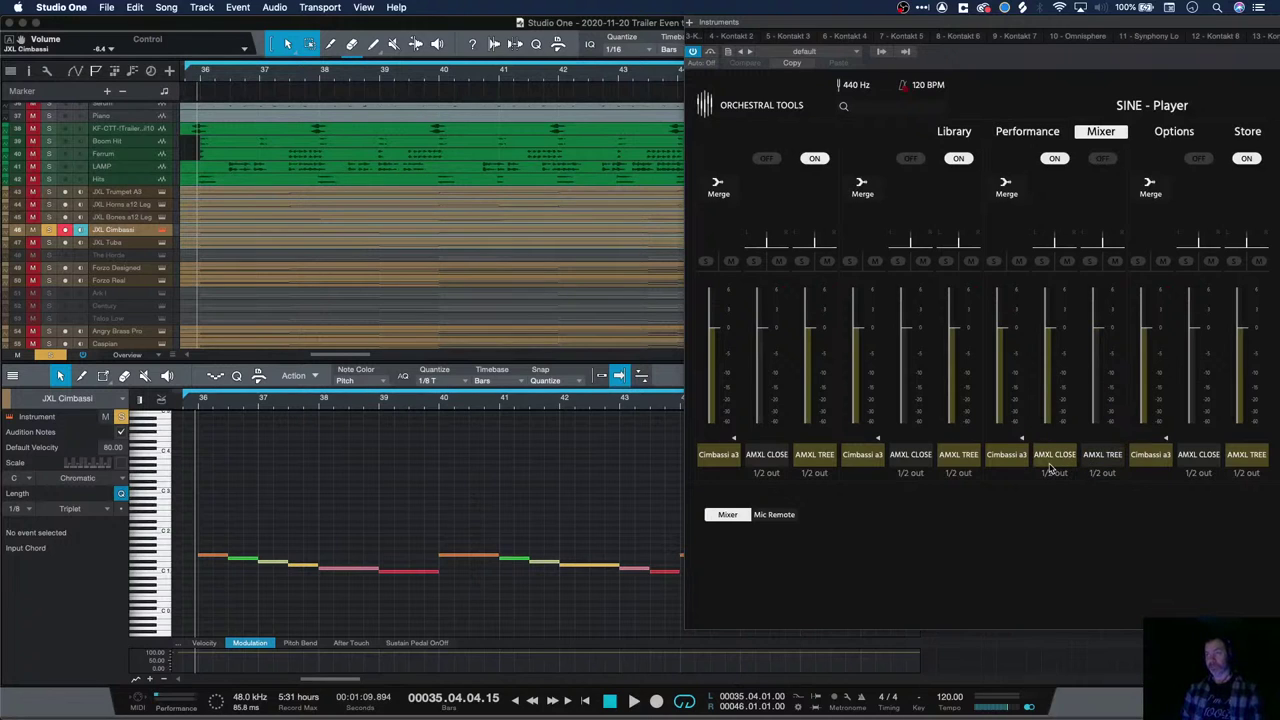
pyautogui.press('space')
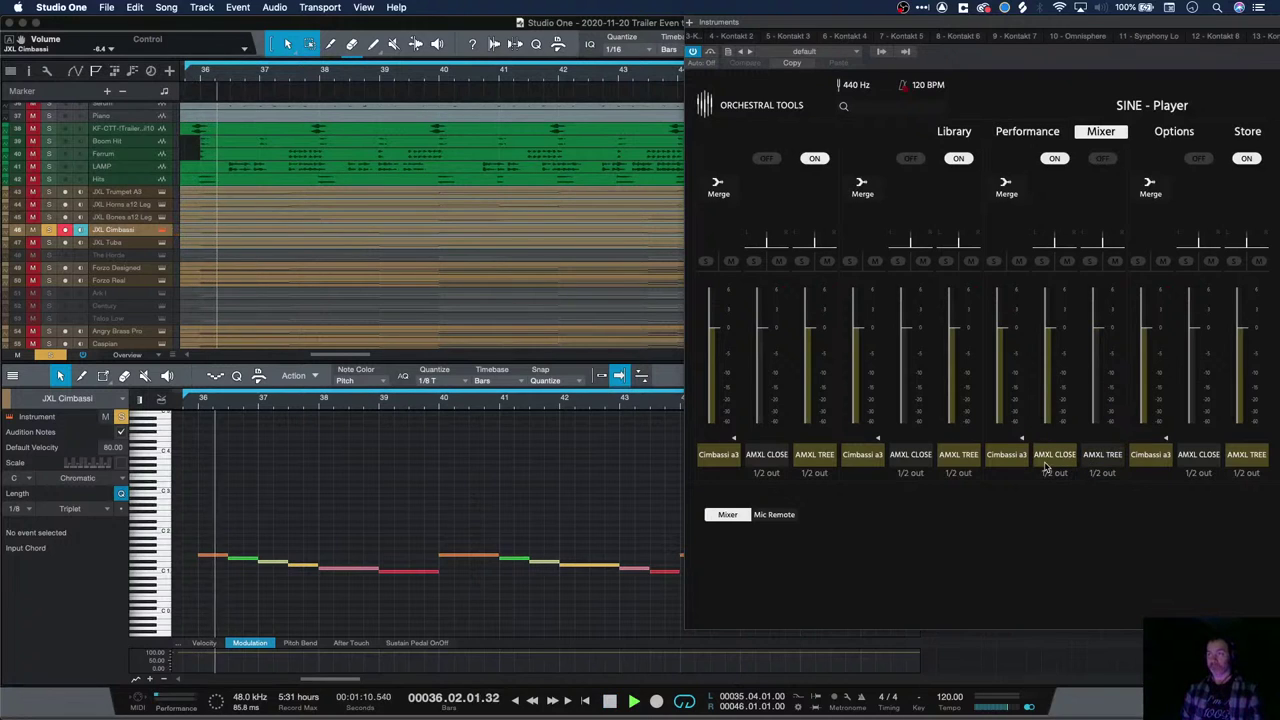
pyautogui.press('space')
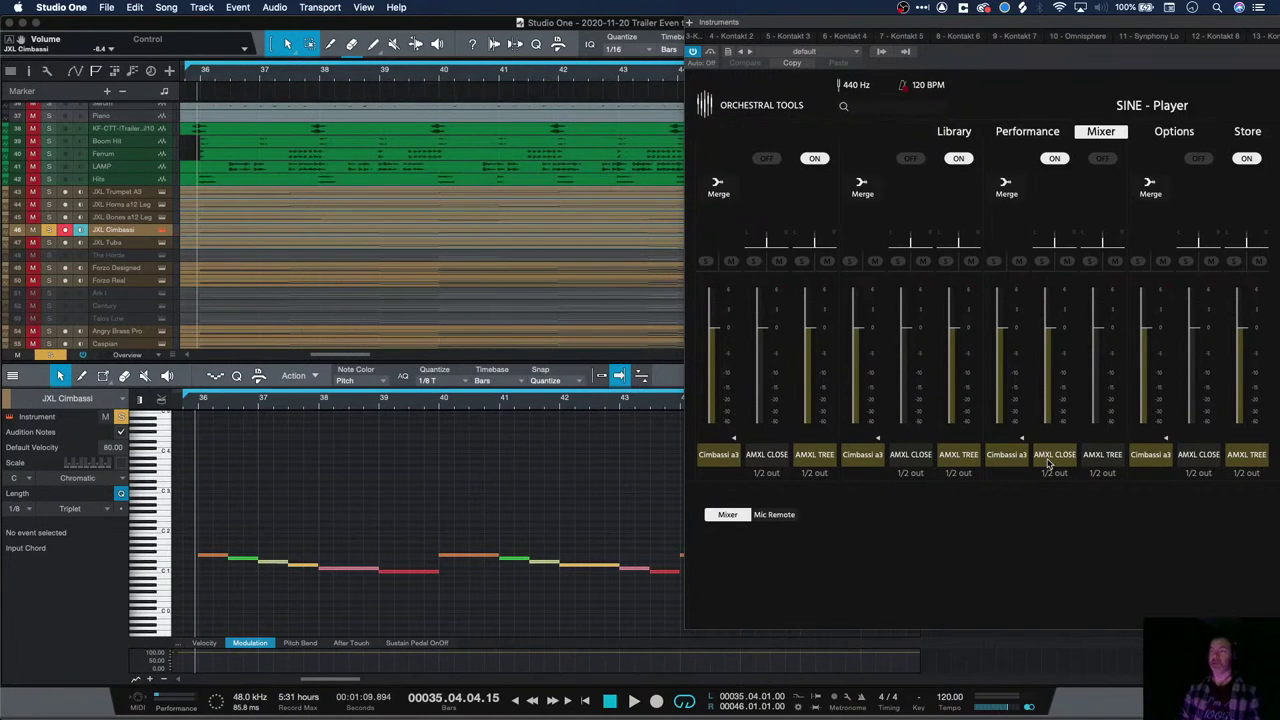
# Enable both the AMXL CLOSE and AMXL TREE mics for all four Cimbassi a3 mixer groups, keeping the articulation list in view
pyautogui.click(1046, 466)
pyautogui.click(1097, 462)
pyautogui.click(1188, 456)
pyautogui.press('space')
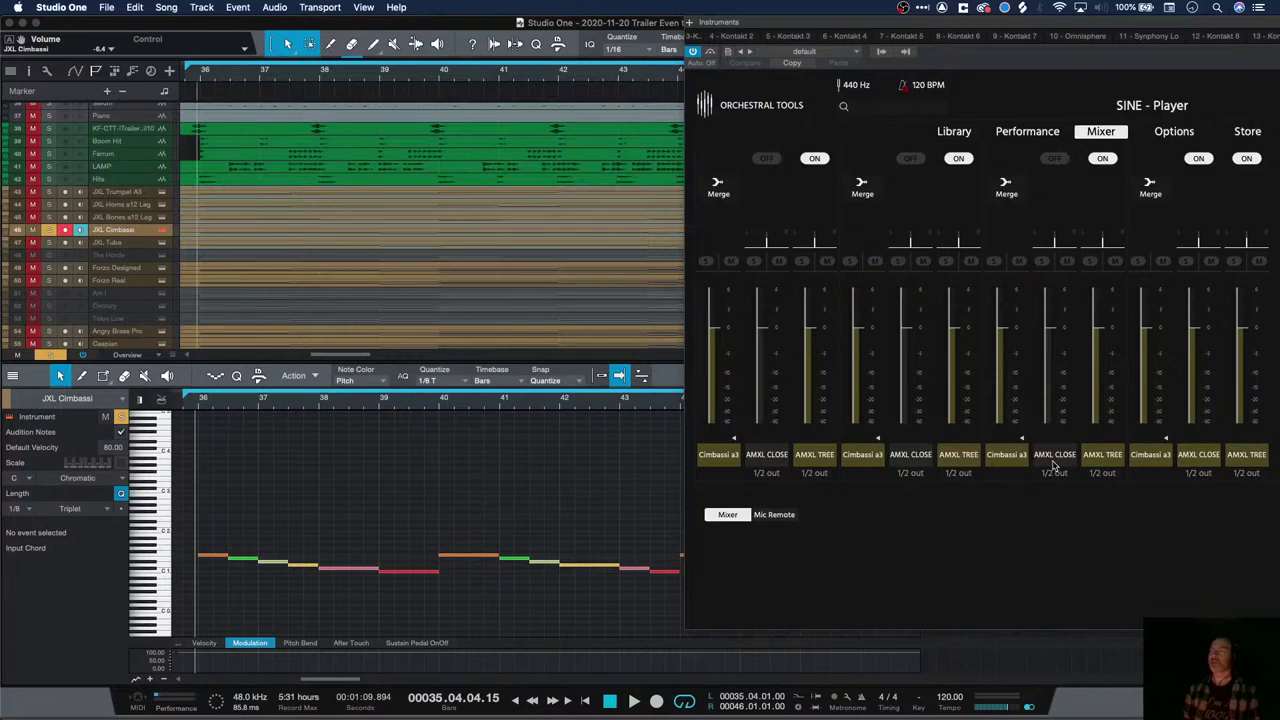
pyautogui.click(1060, 456)
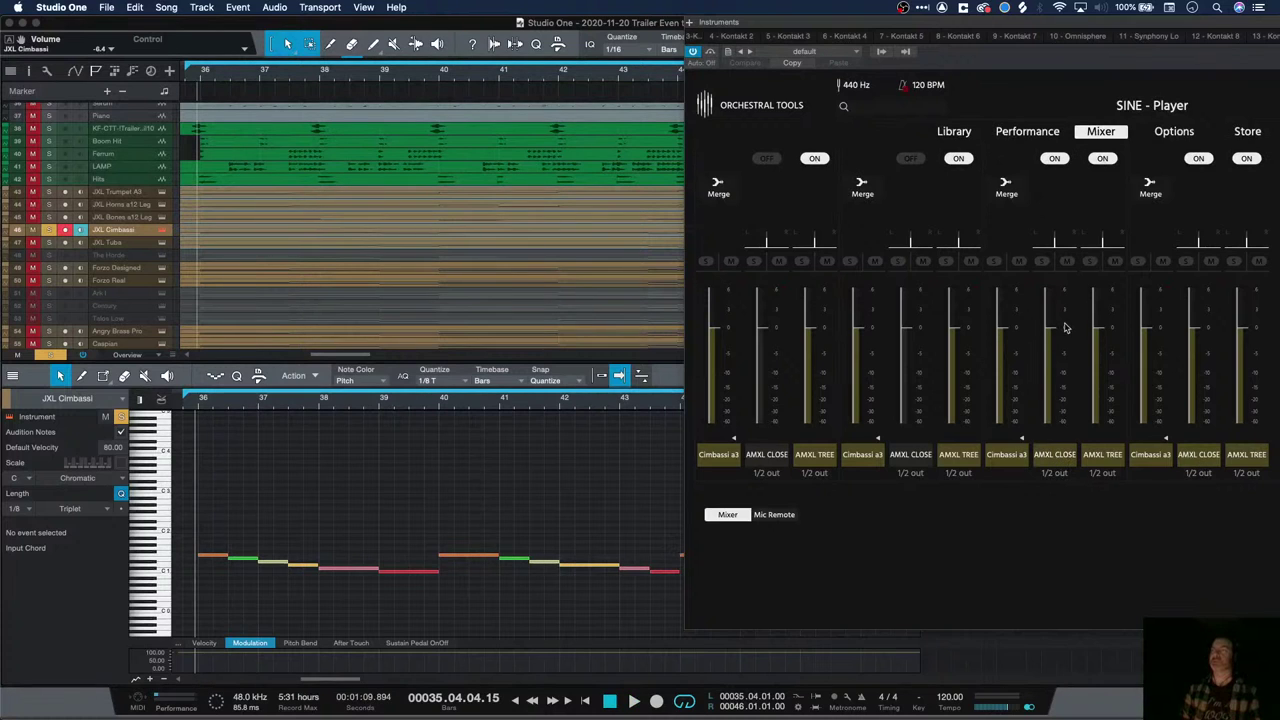
pyautogui.moveTo(952, 20); pyautogui.dragTo(692, 20)
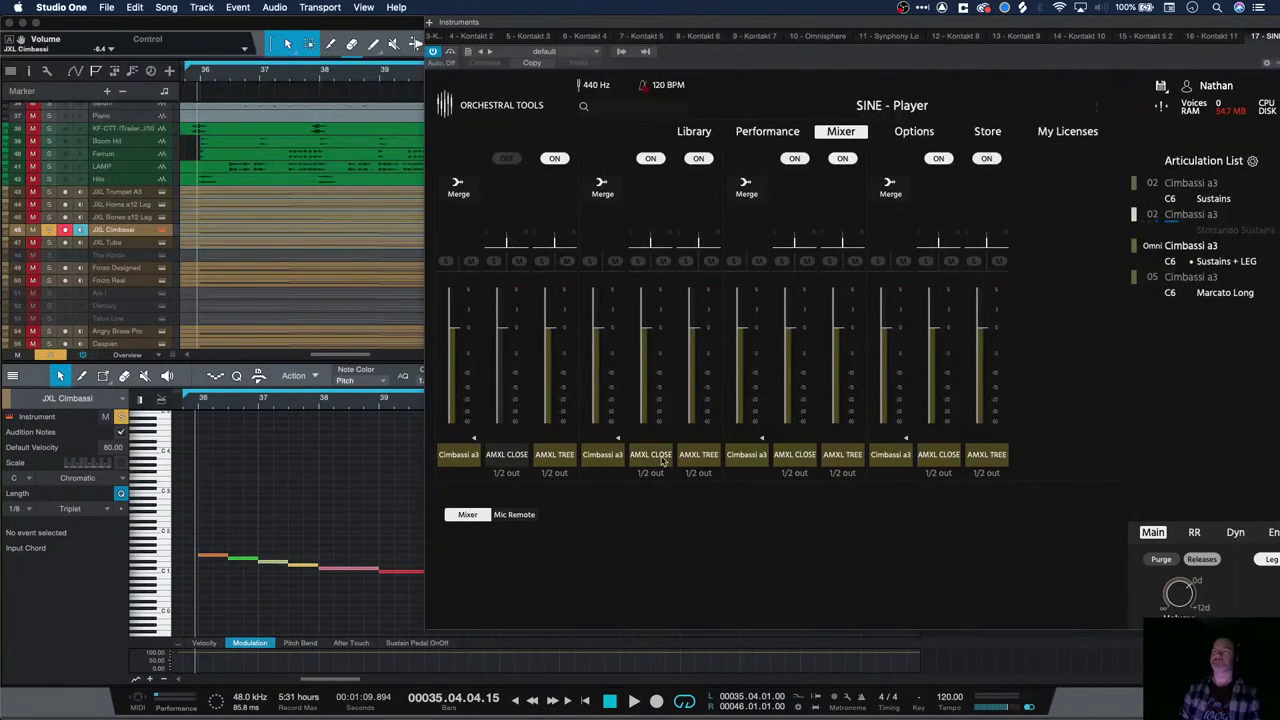
pyautogui.click(500, 462)
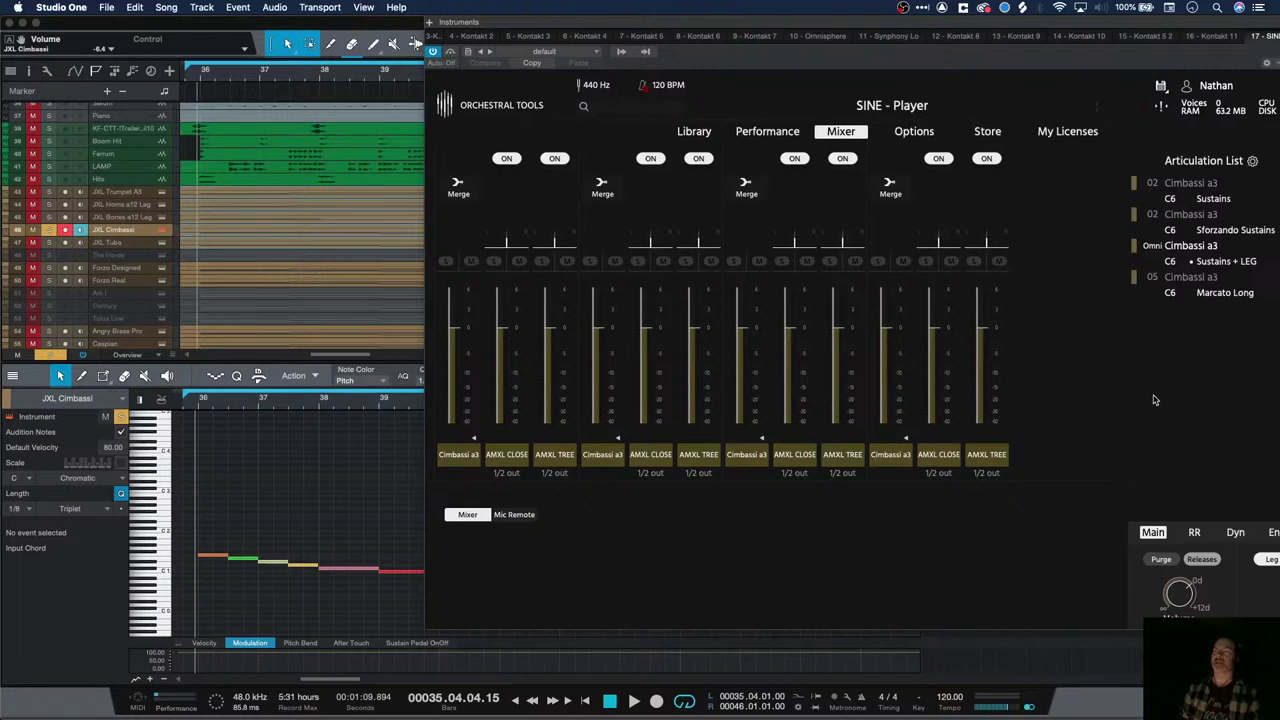
pyautogui.moveTo(1197, 33); pyautogui.dragTo(1071, 33)
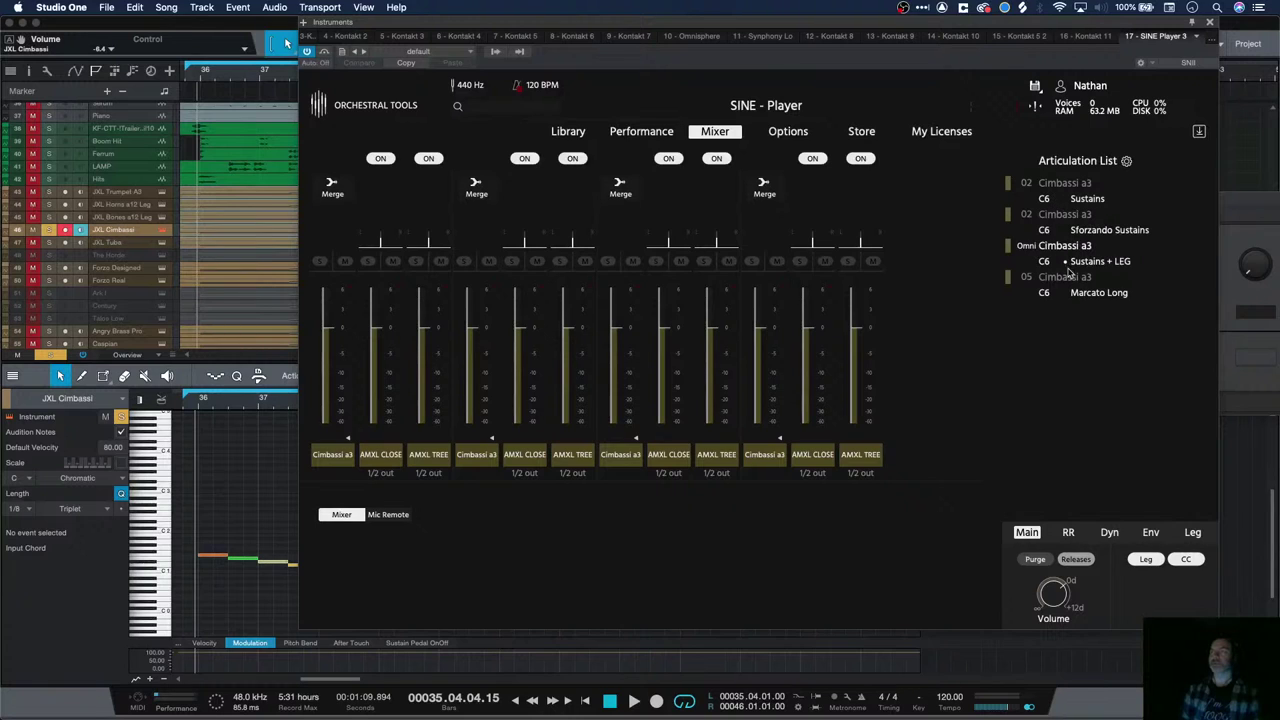
# Open the Sustains + LEG legato settings, switch off the third Cimbassi a3 group's AMXL TREE mic, and audition the line
pyautogui.click(1196, 533)
pyautogui.click(1027, 556)
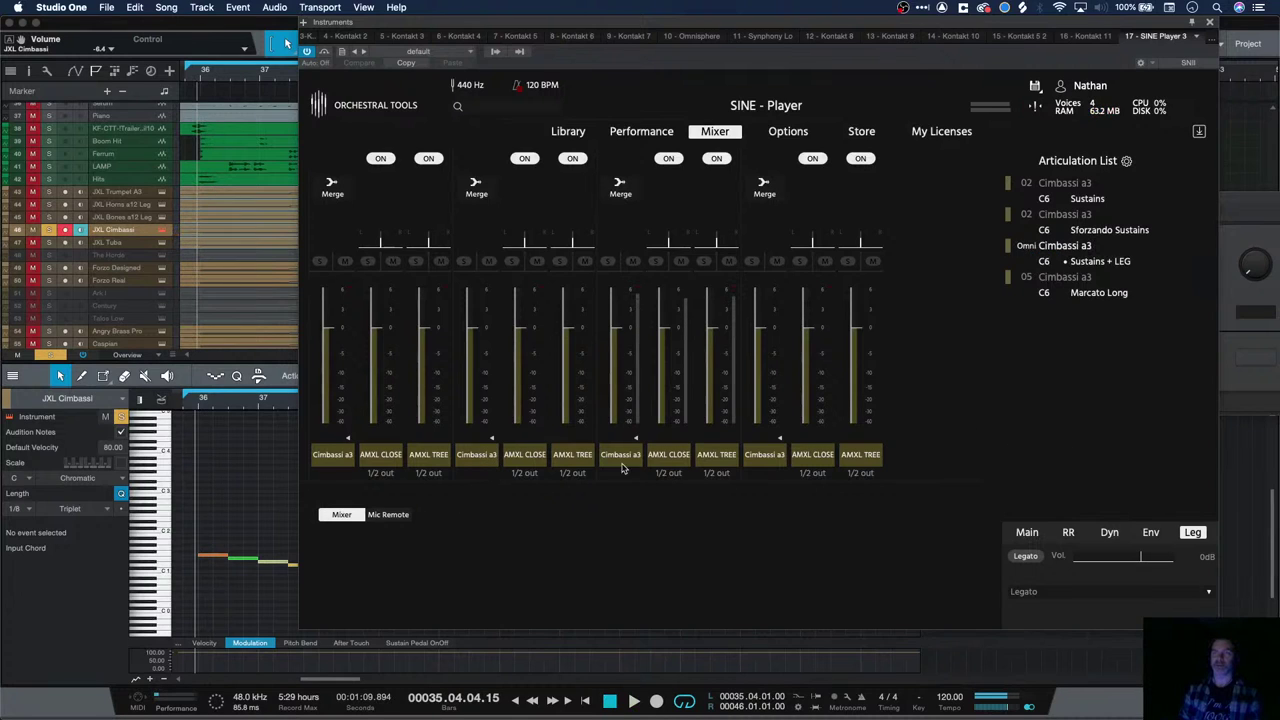
pyautogui.click(716, 456)
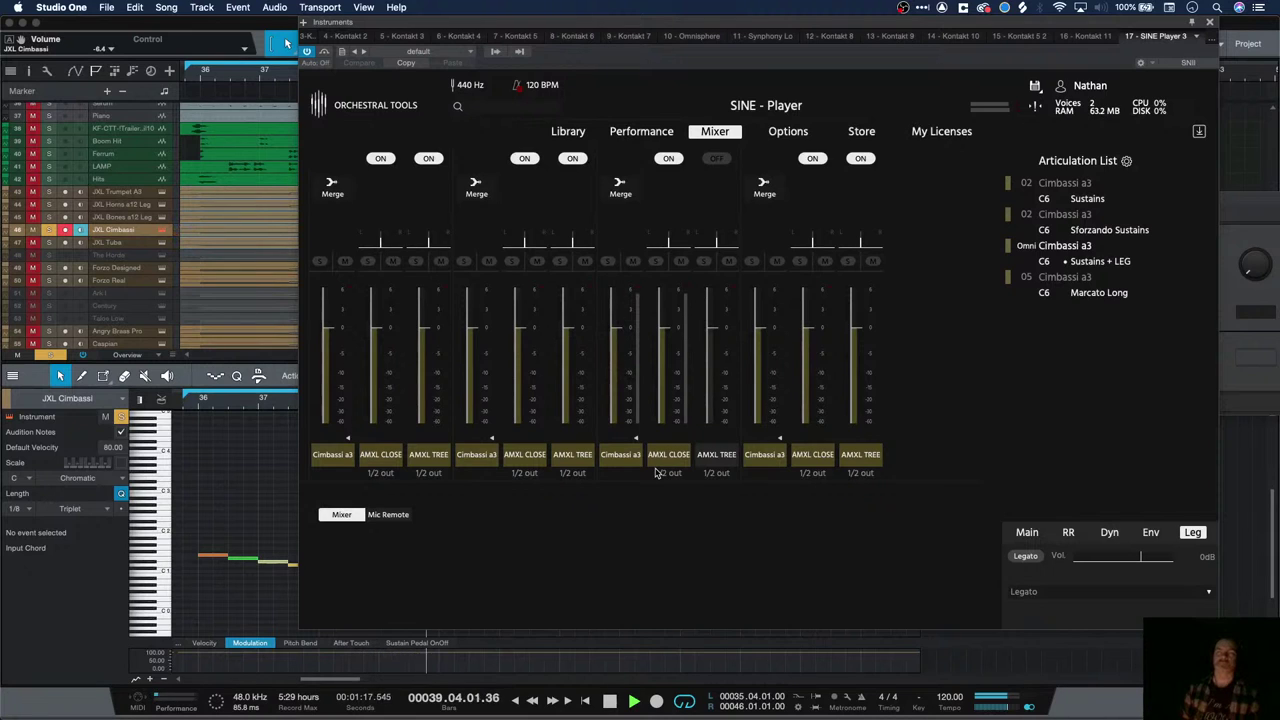
pyautogui.press('space')
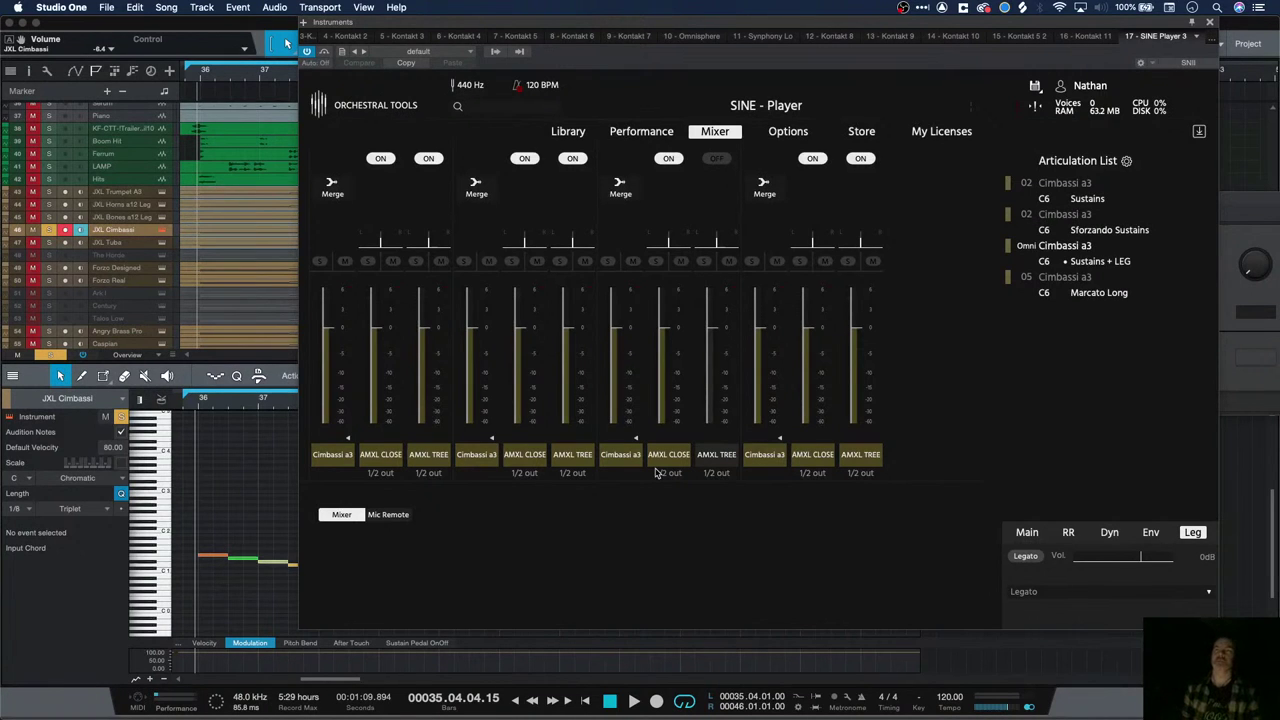
# Uncover the JXL Cimbassi notes, add a modulation point at about 77 just before bar 36, and audition the line
pyautogui.moveTo(390, 24); pyautogui.dragTo(778, 6)
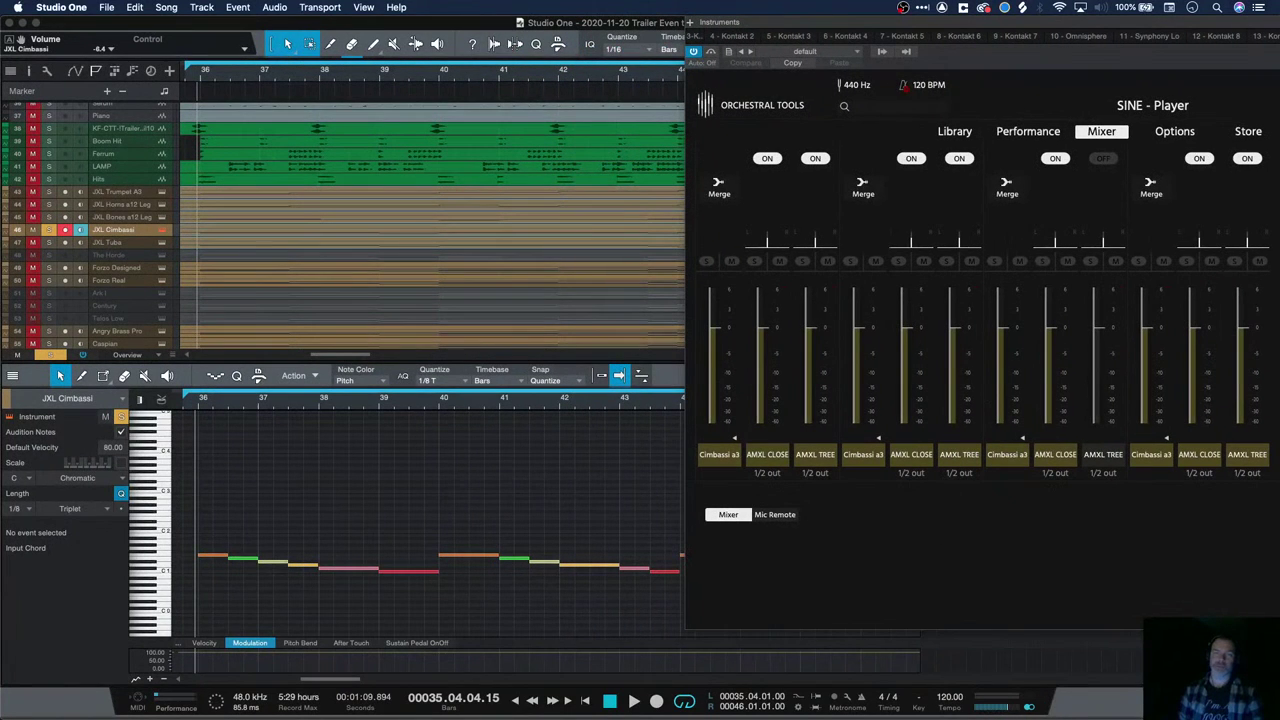
pyautogui.hscroll(-3, 409, 605)
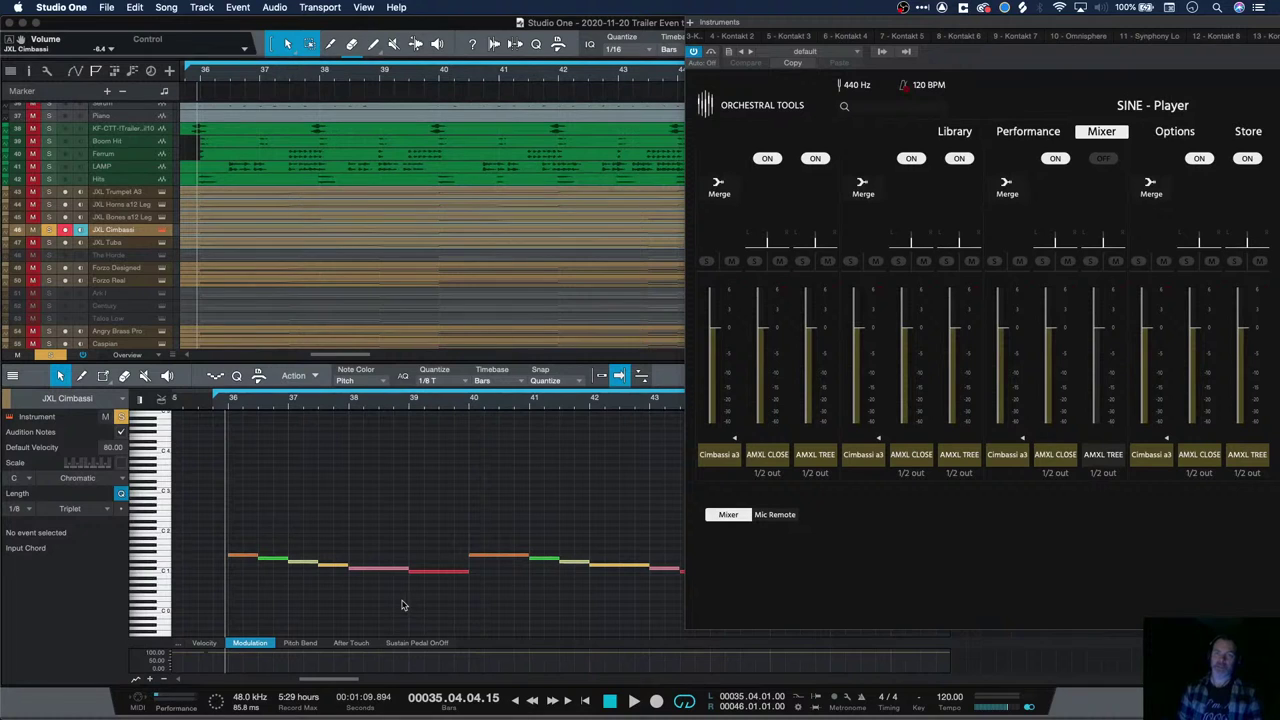
pyautogui.click(210, 660)
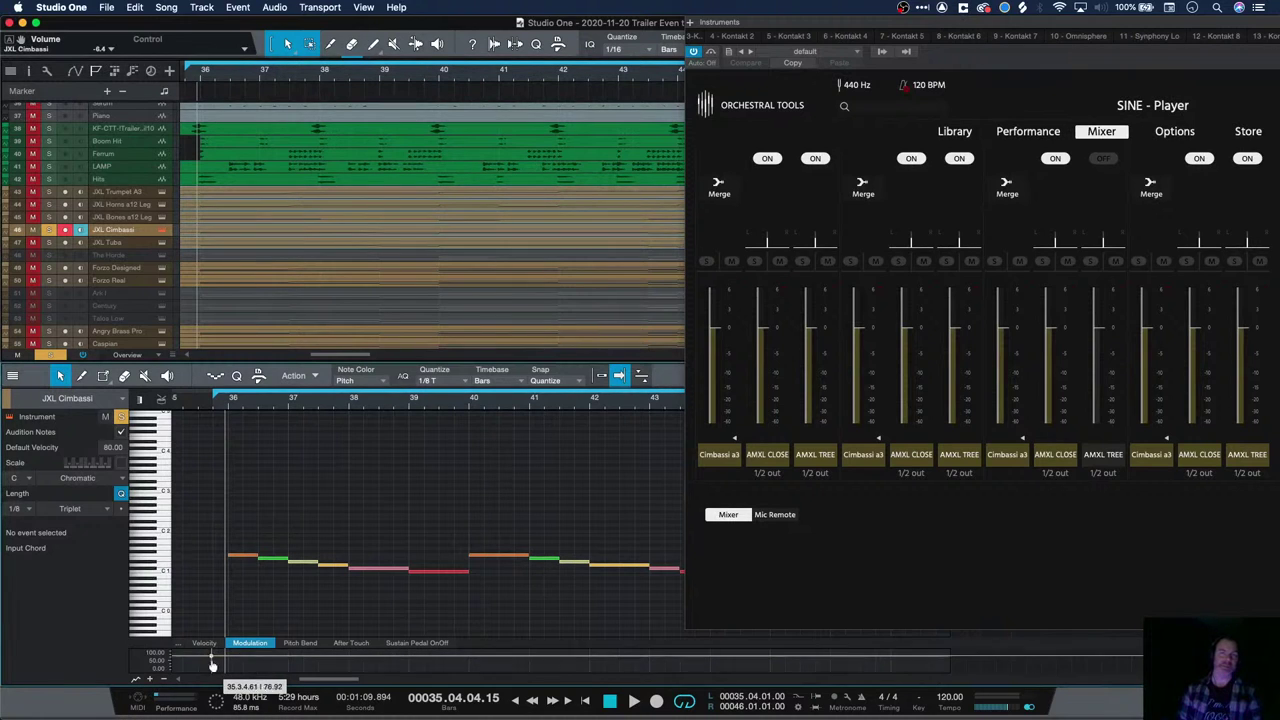
pyautogui.press('space')
pyautogui.press('space')
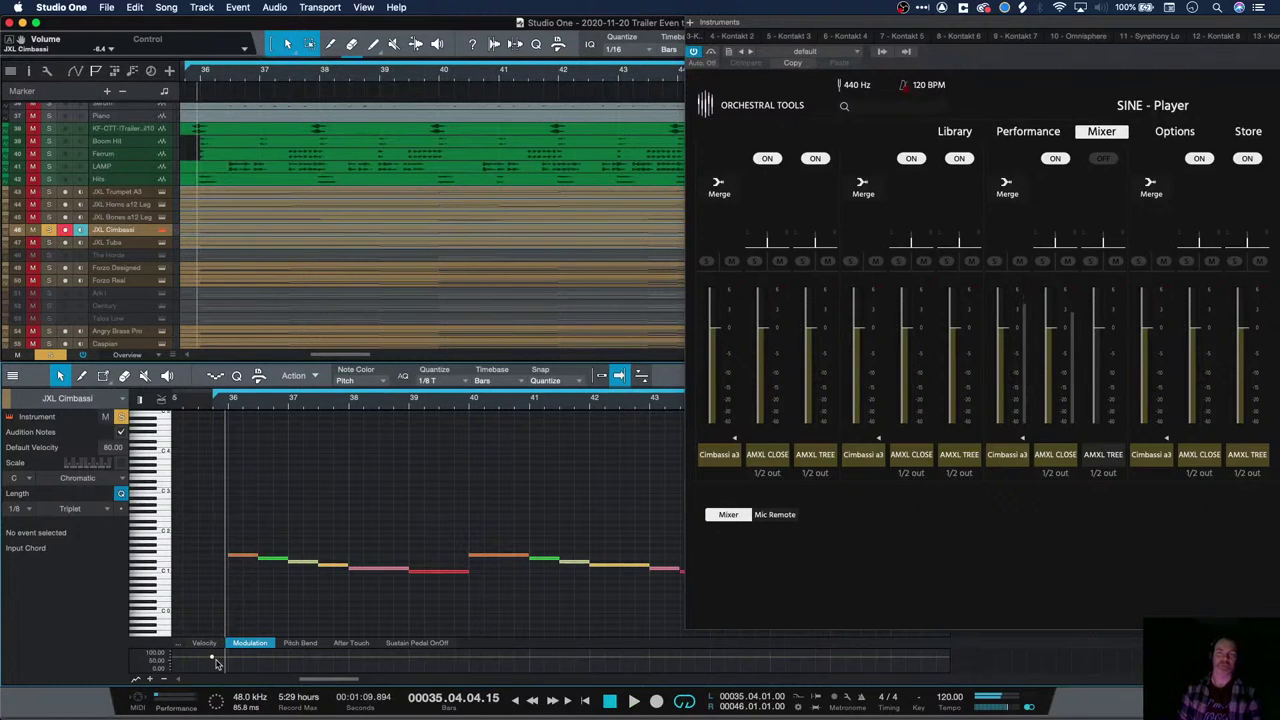
# Audition the JXL Cimbassi line with the modulation lowered to about 50, and again at about 25
pyautogui.press('space')
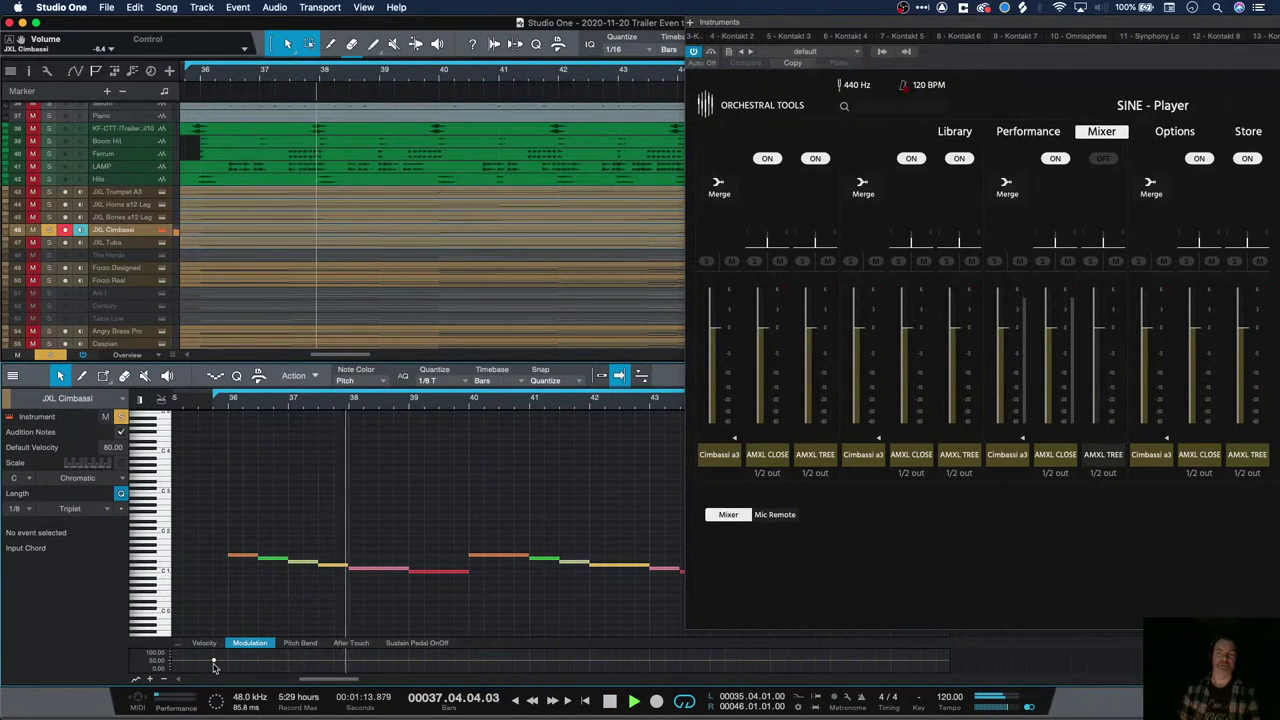
pyautogui.press('space')
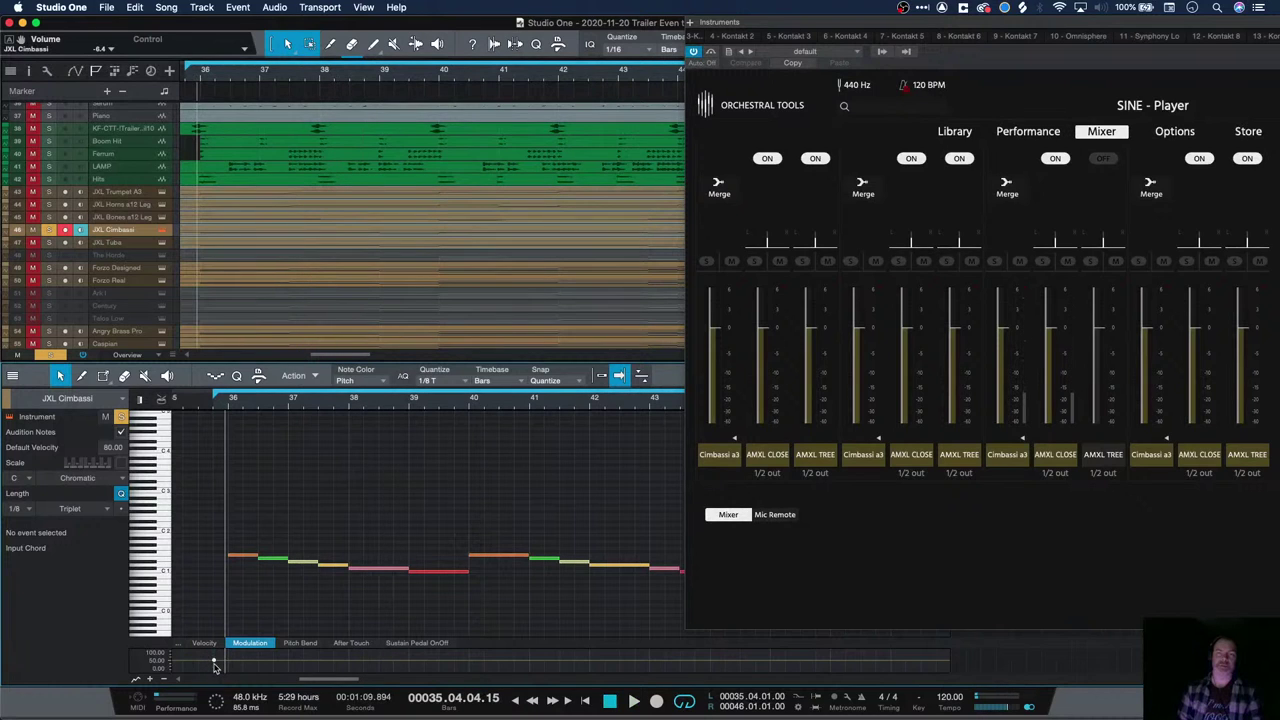
pyautogui.press('space')
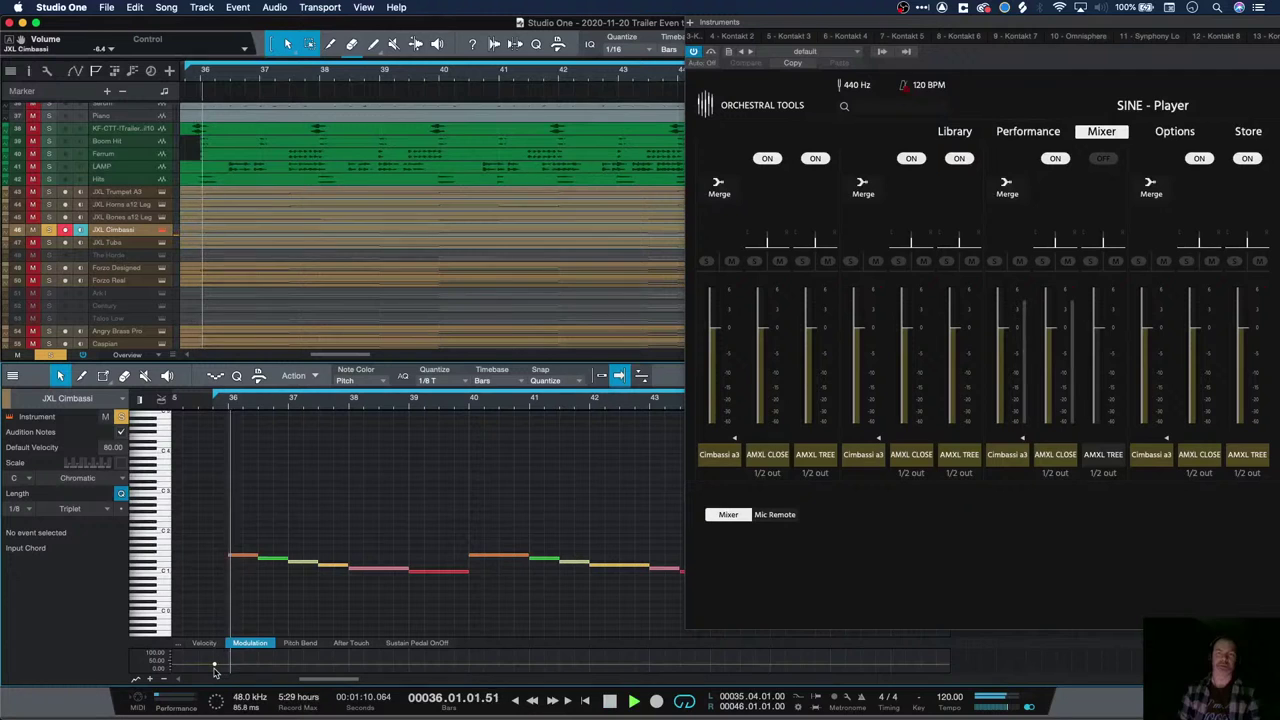
pyautogui.press('space')
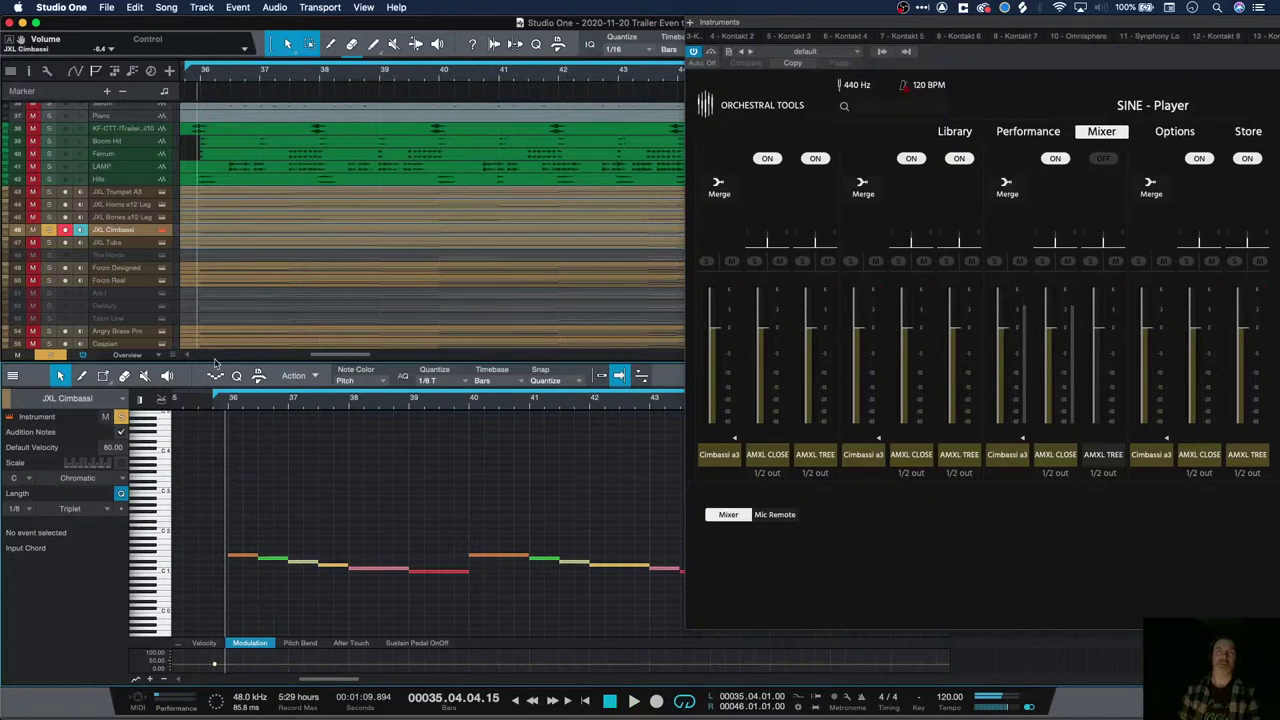
# Enlarge the modulation lane, lower the JXL Cimbassi modulation before bar 36 to 0, and audition the line
pyautogui.click(222, 234)
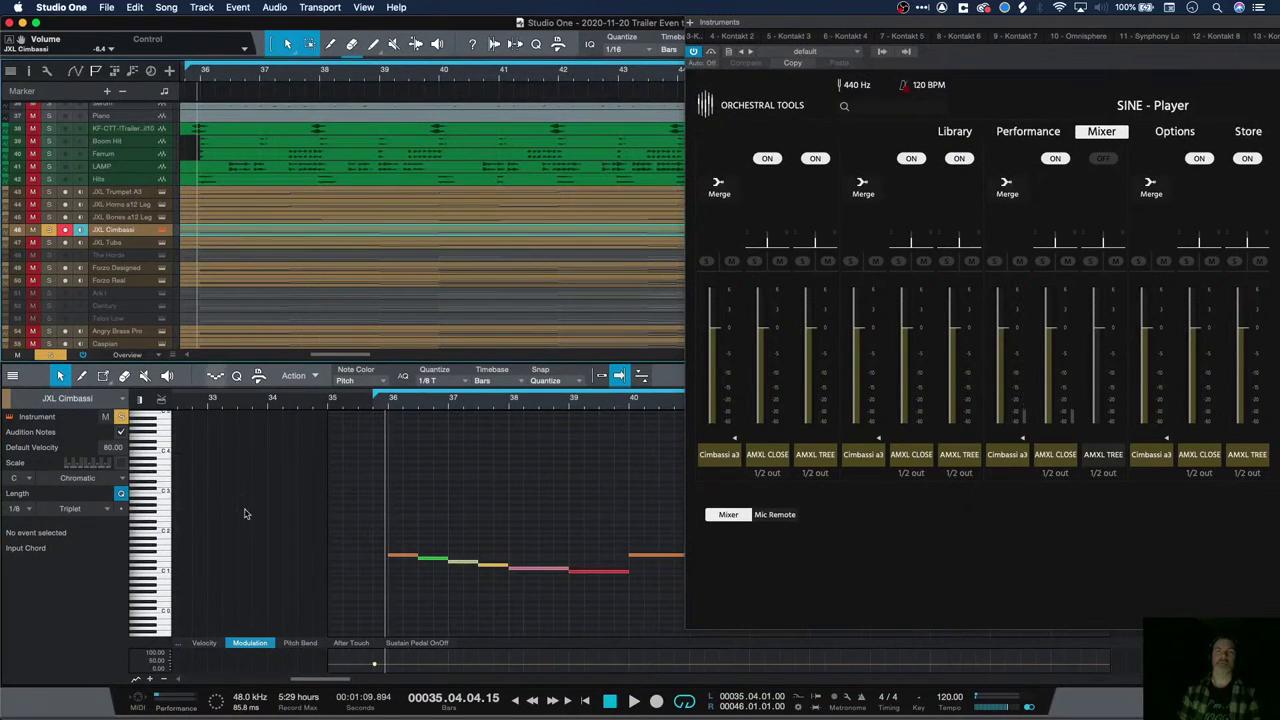
pyautogui.press('space')
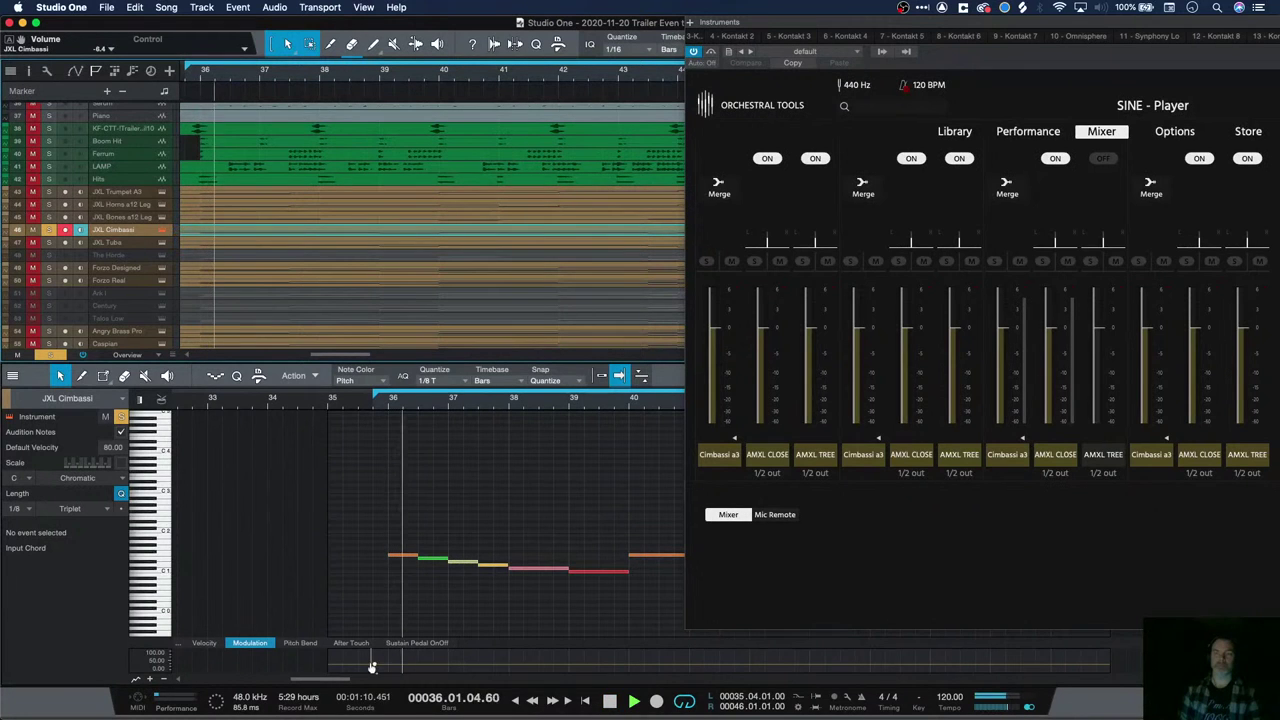
pyautogui.scroll(-2, 395, 655)
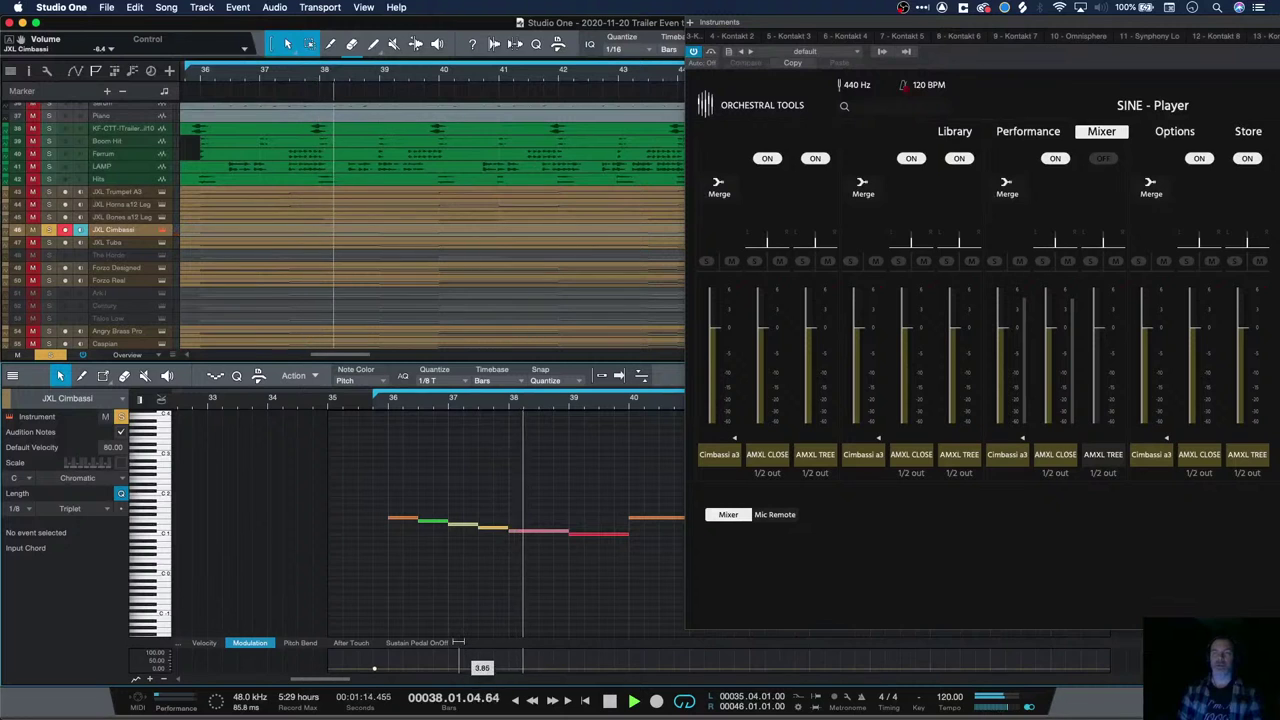
pyautogui.moveTo(466, 641); pyautogui.dragTo(470, 541)
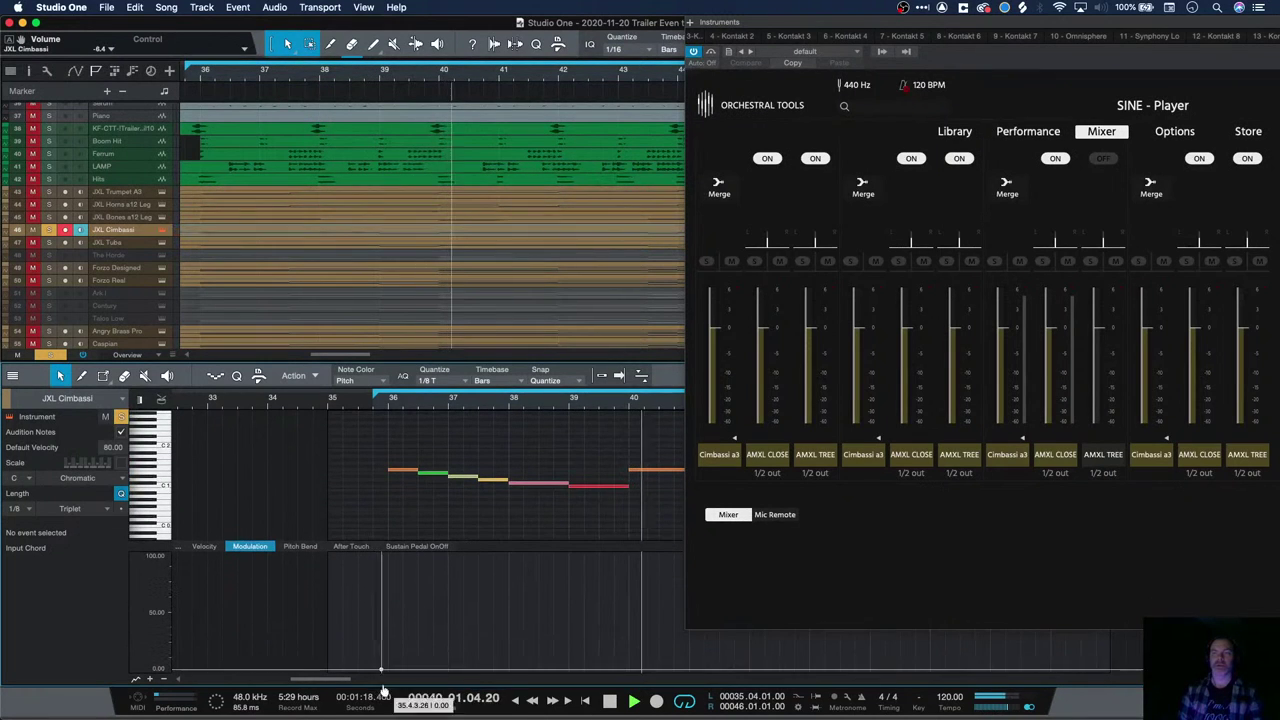
pyautogui.press('space')
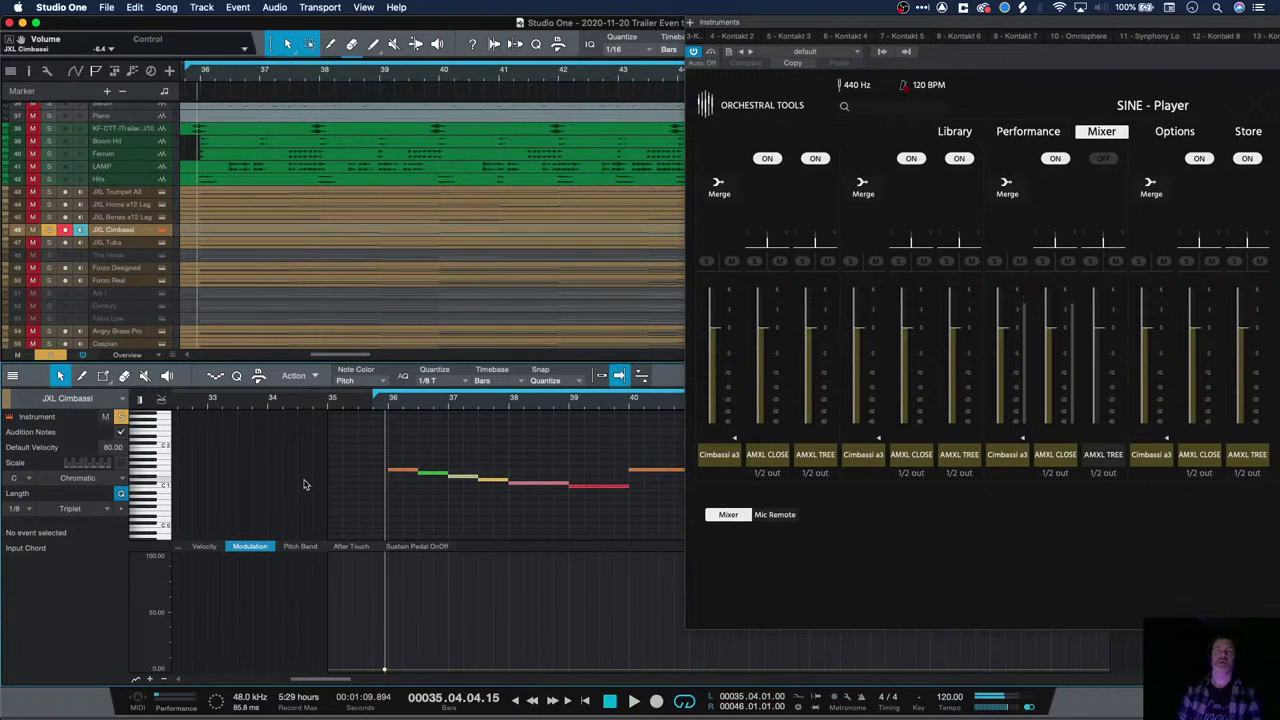
pyautogui.click(20, 233)
pyautogui.press('space')
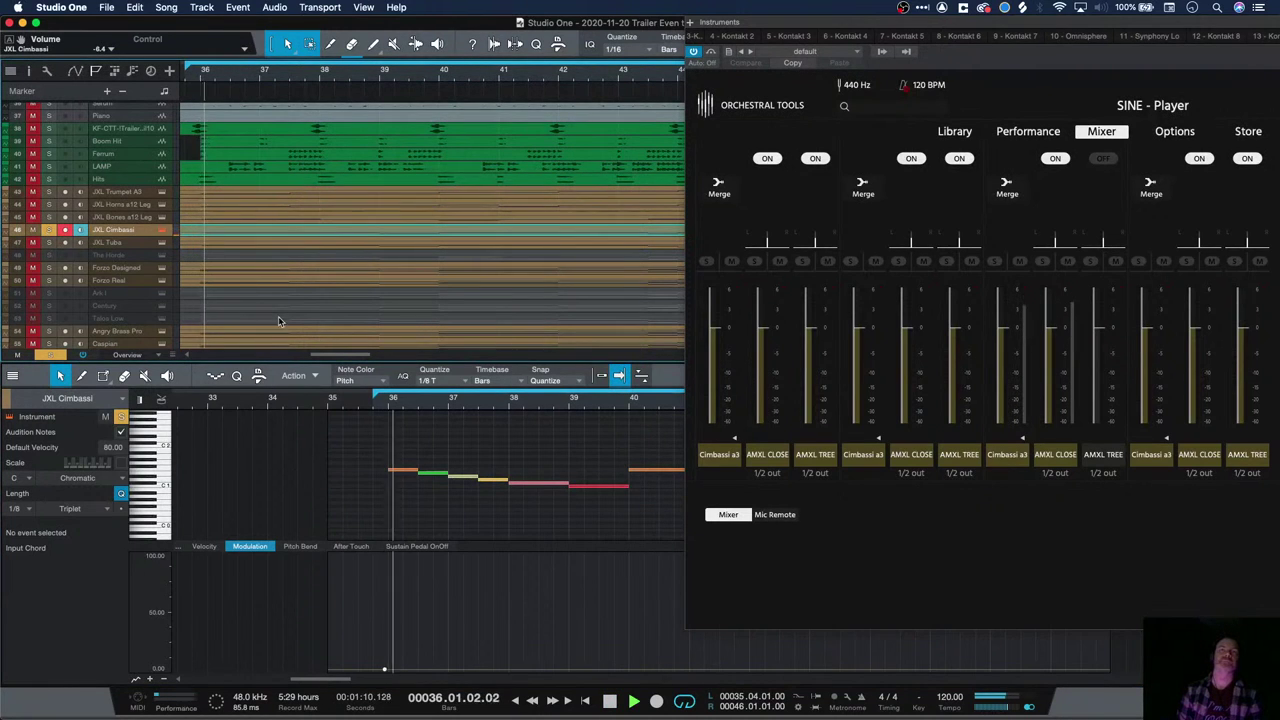
pyautogui.press('space')
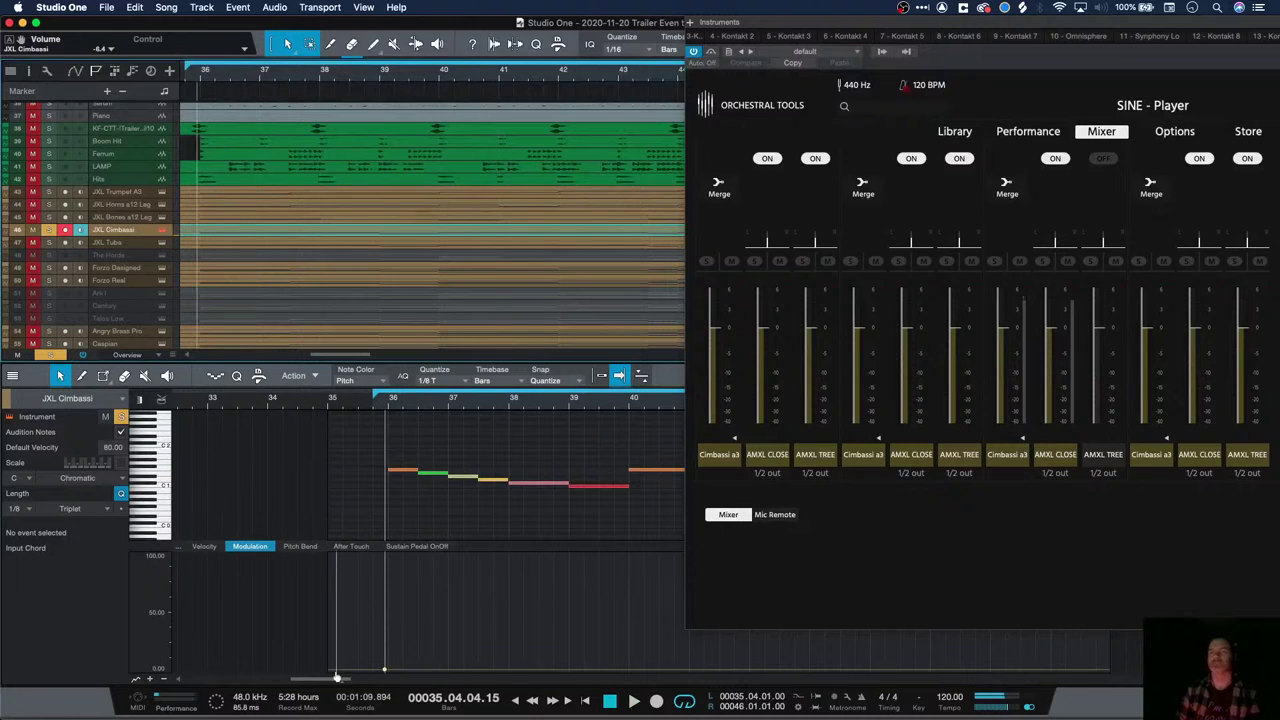
# Ramp the JXL Cimbassi modulation from about 30 before bar 36 down to 0 midway through that bar, and audition the part
pyautogui.click(365, 636)
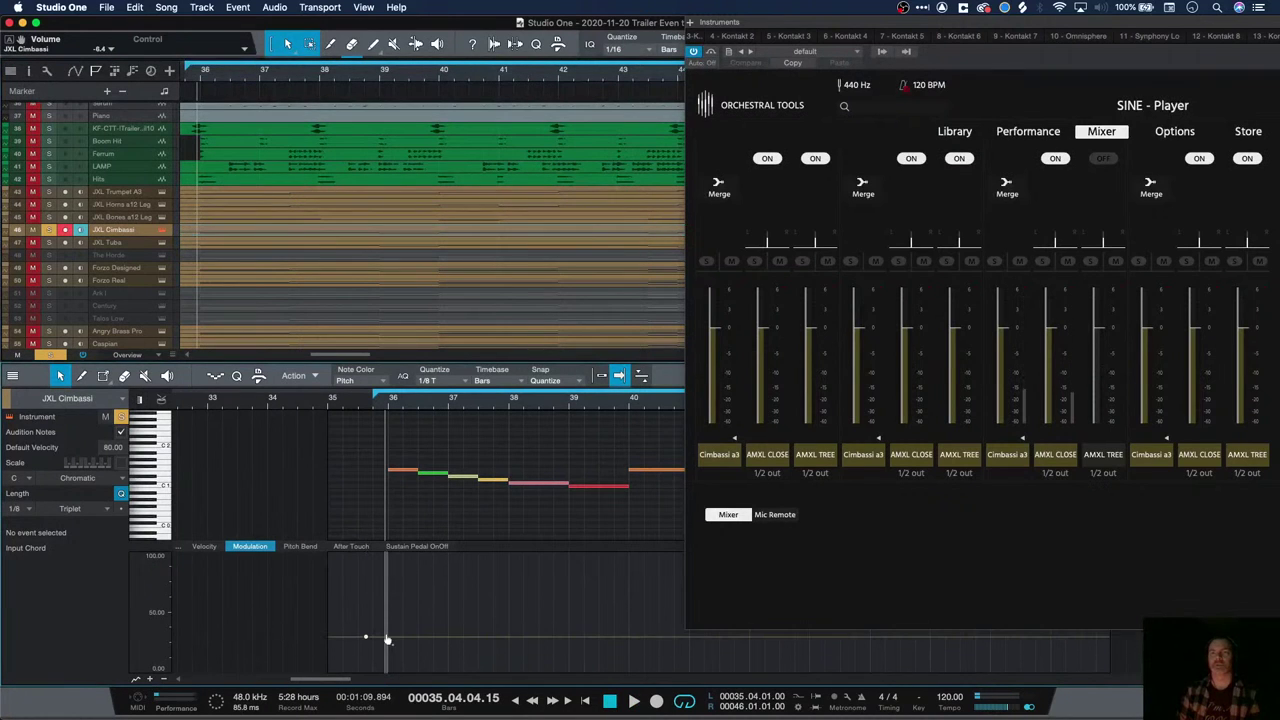
pyautogui.click(418, 668)
pyautogui.press('space')
pyautogui.press('space')
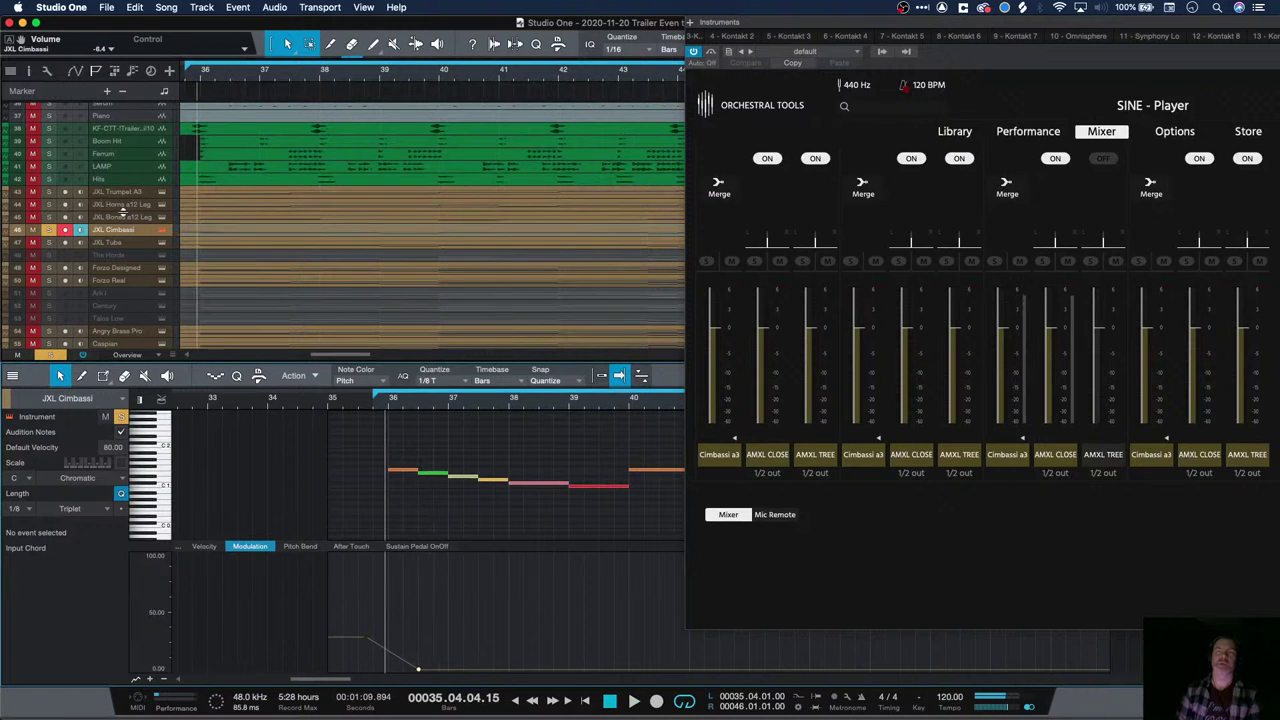
pyautogui.click(200, 245)
pyautogui.click(198, 230)
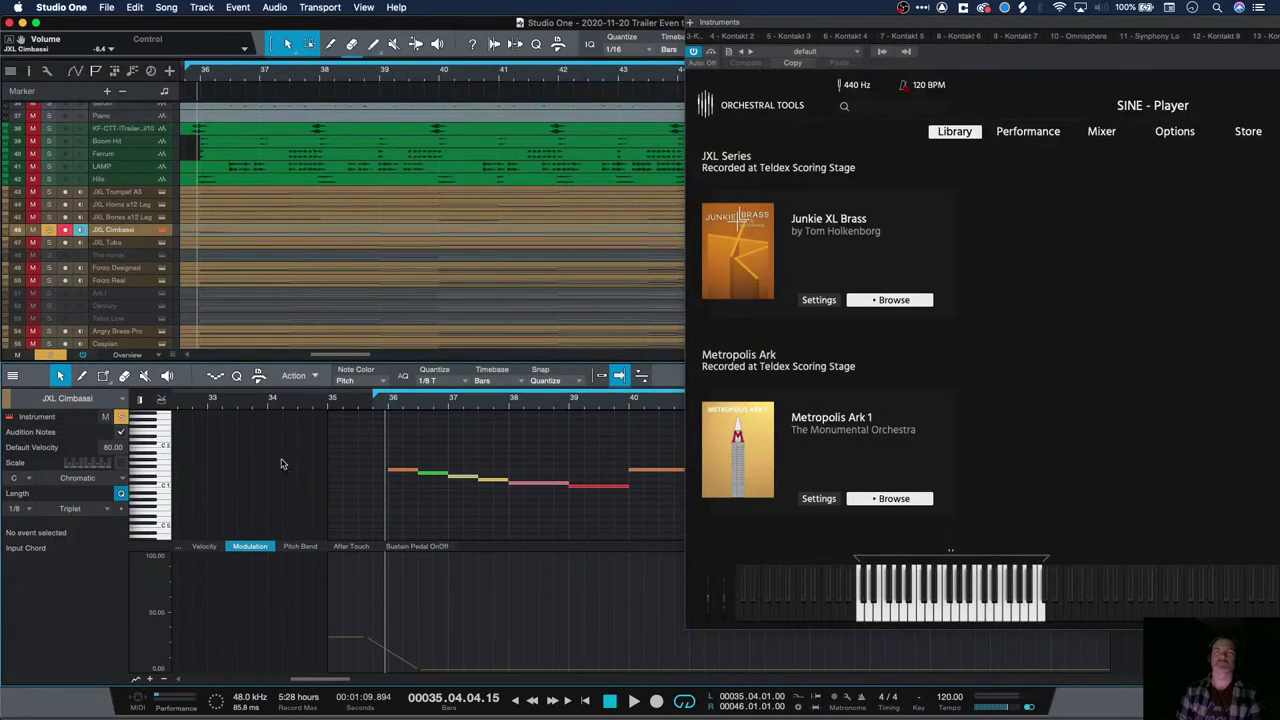
pyautogui.press('space')
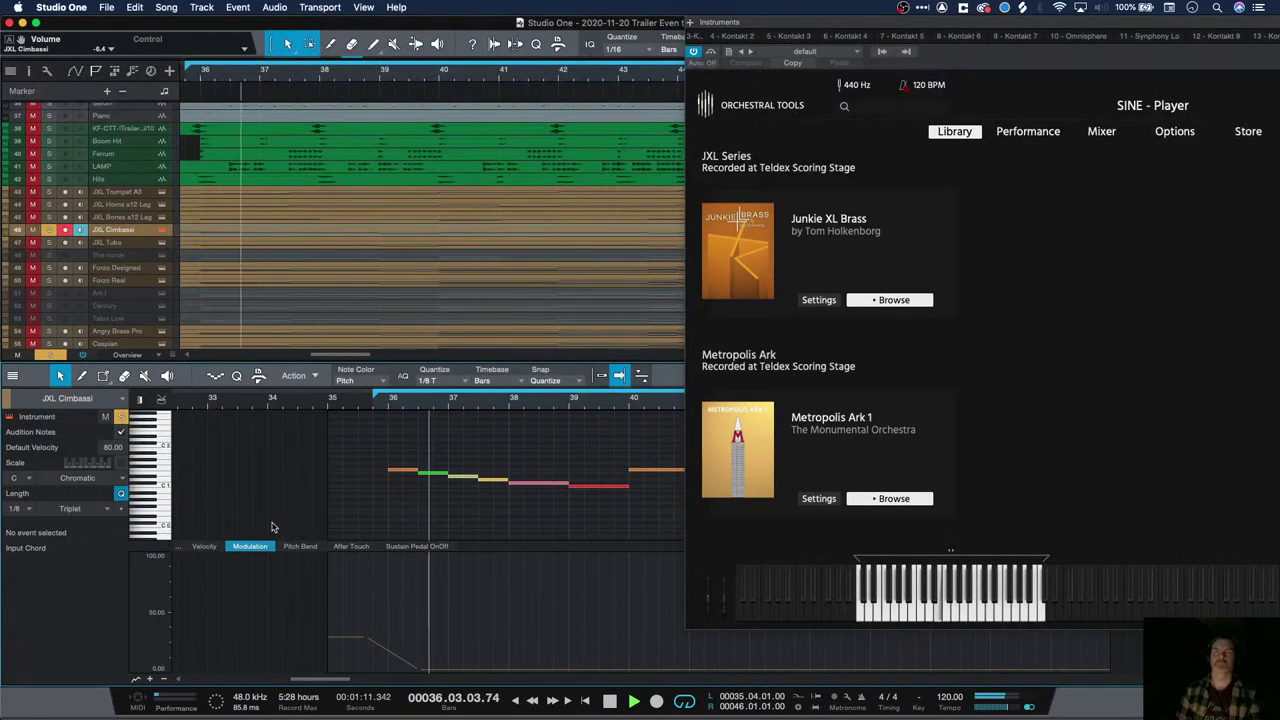
# Try lowering the velocity of the first six JXL Cimbassi notes to 0.79, audition them, and undo the change
pyautogui.click(204, 546)
pyautogui.moveTo(363, 578); pyautogui.dragTo(598, 672)
pyautogui.moveTo(598, 600); pyautogui.dragTo(543, 666)
pyautogui.press('space')
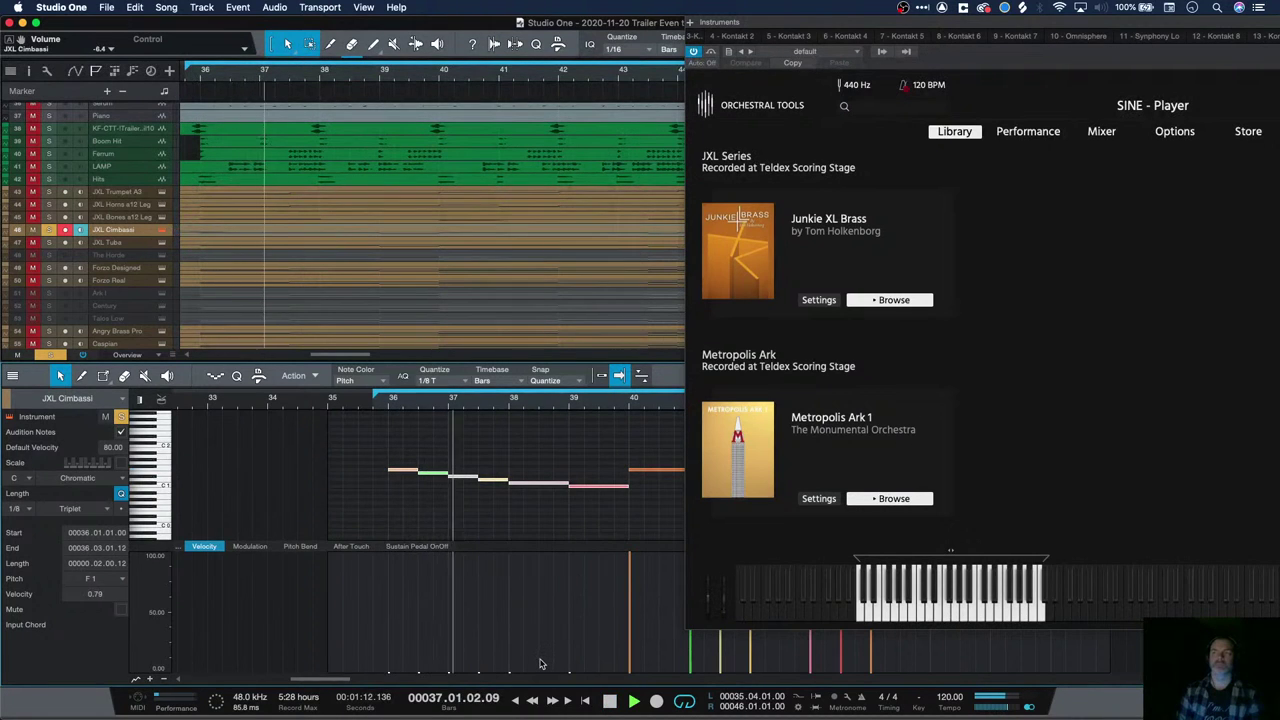
pyautogui.press('space')
pyautogui.press('super+z')
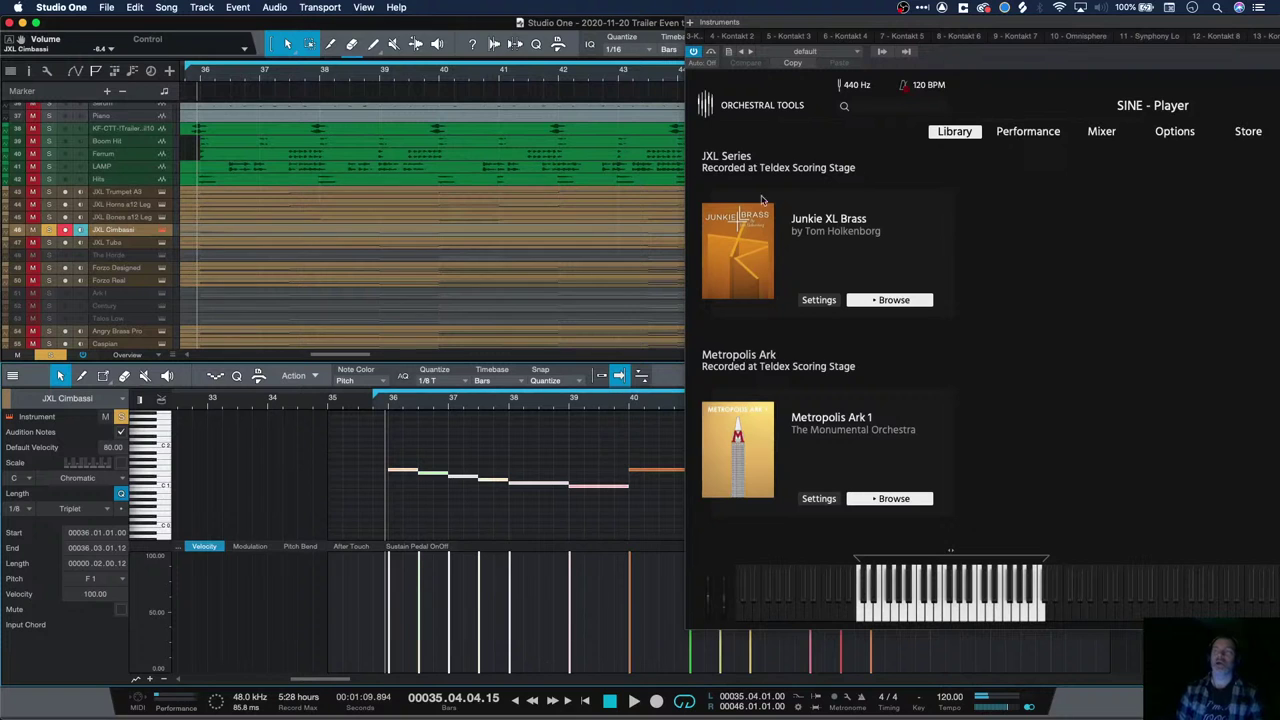
# Switch the Sustains + LEG dynamic layer from fff to ff with the articulation list in view, and audition the line
pyautogui.moveTo(854, 50); pyautogui.dragTo(470, 63)
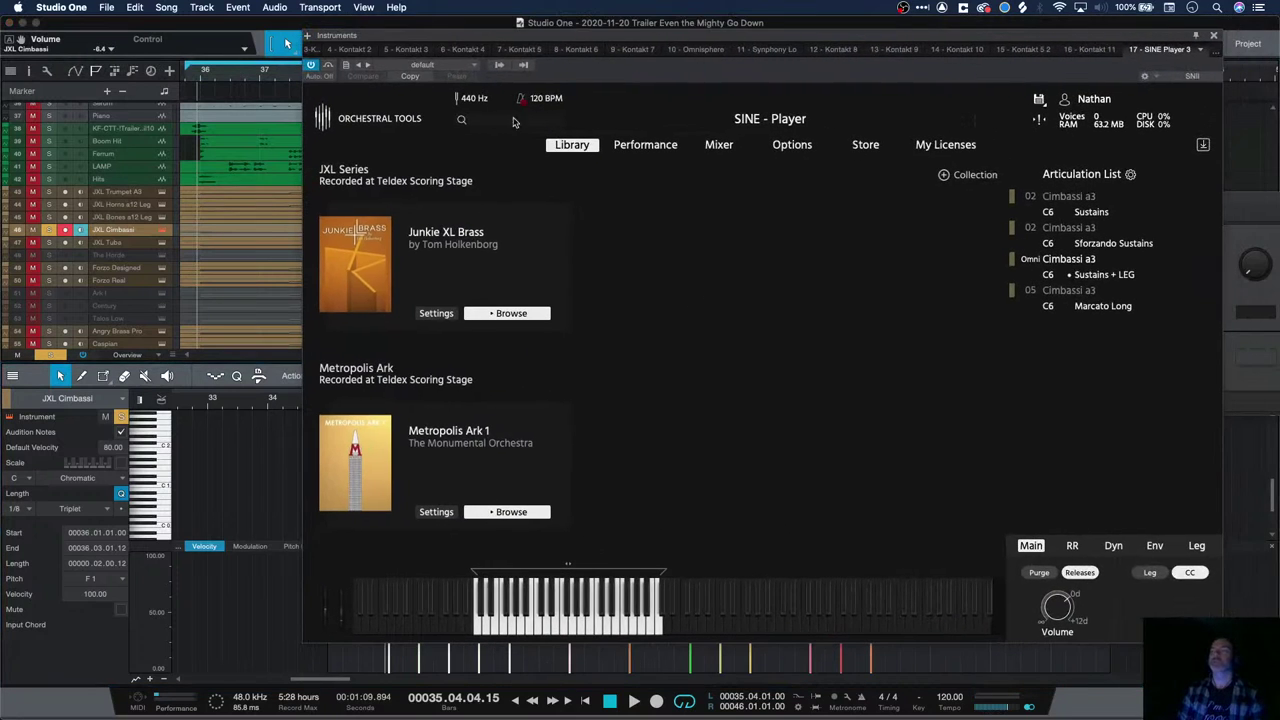
pyautogui.click(1114, 546)
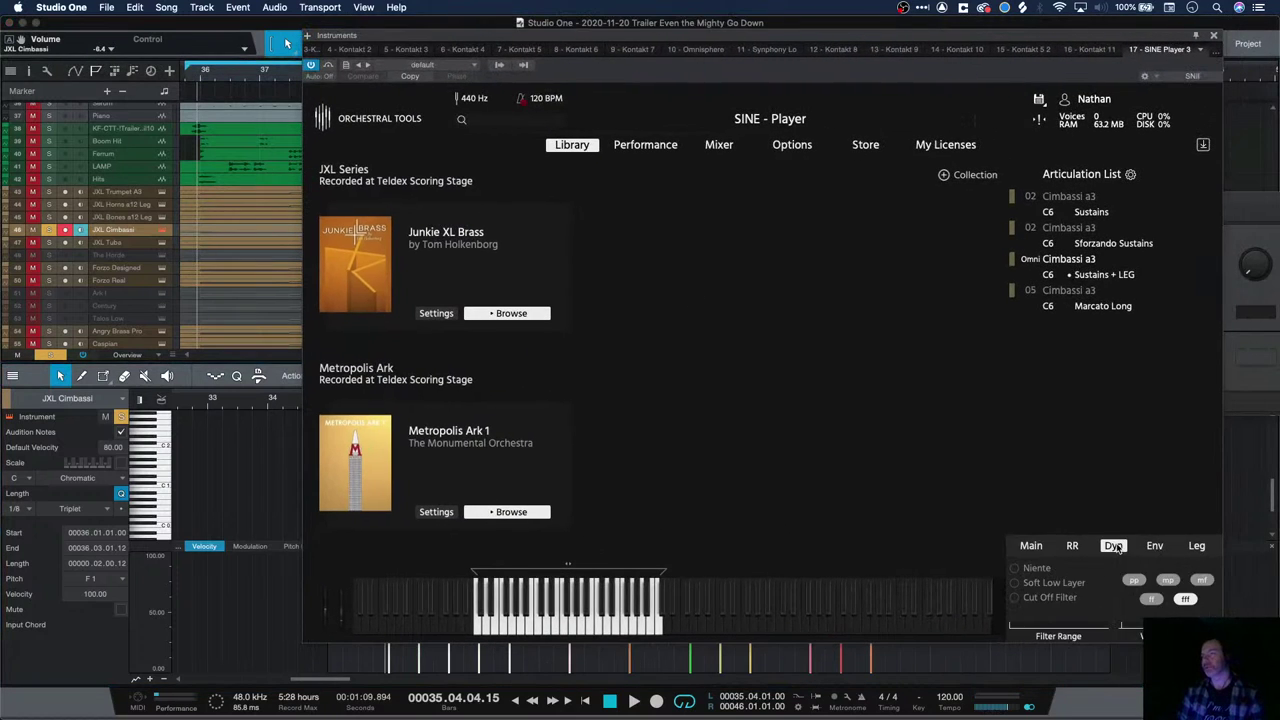
pyautogui.click(1156, 600)
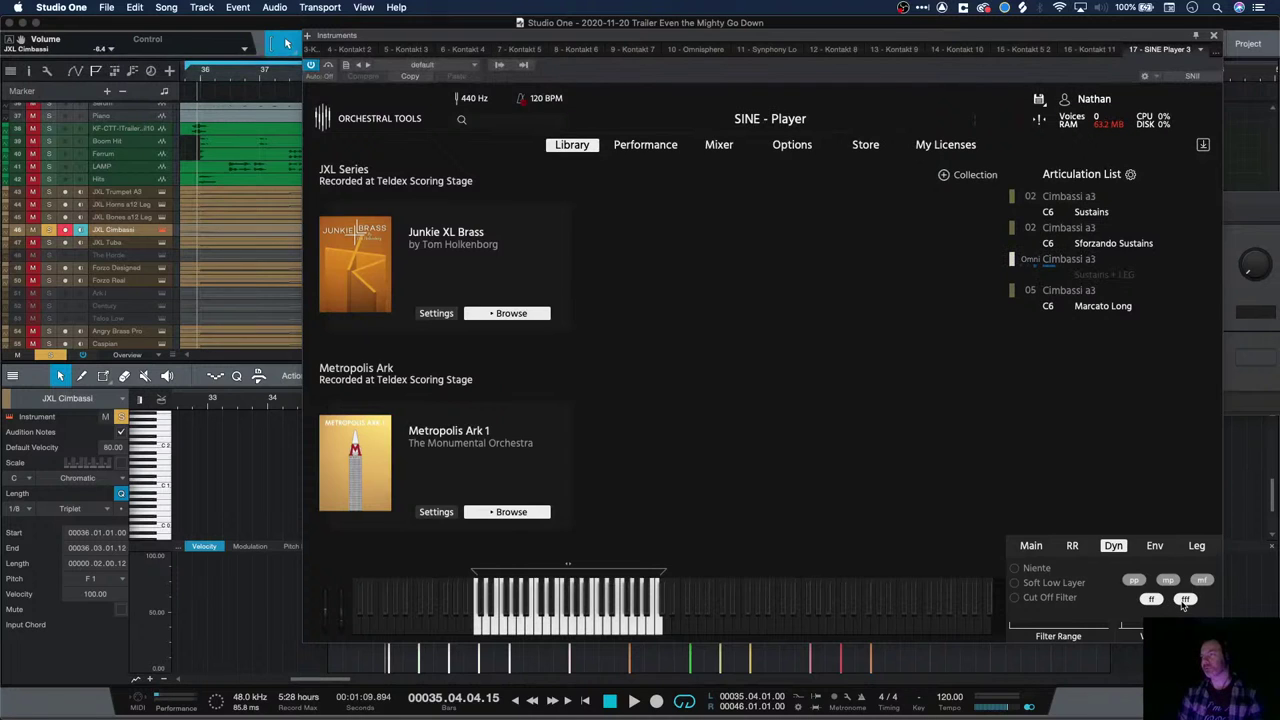
pyautogui.press('space')
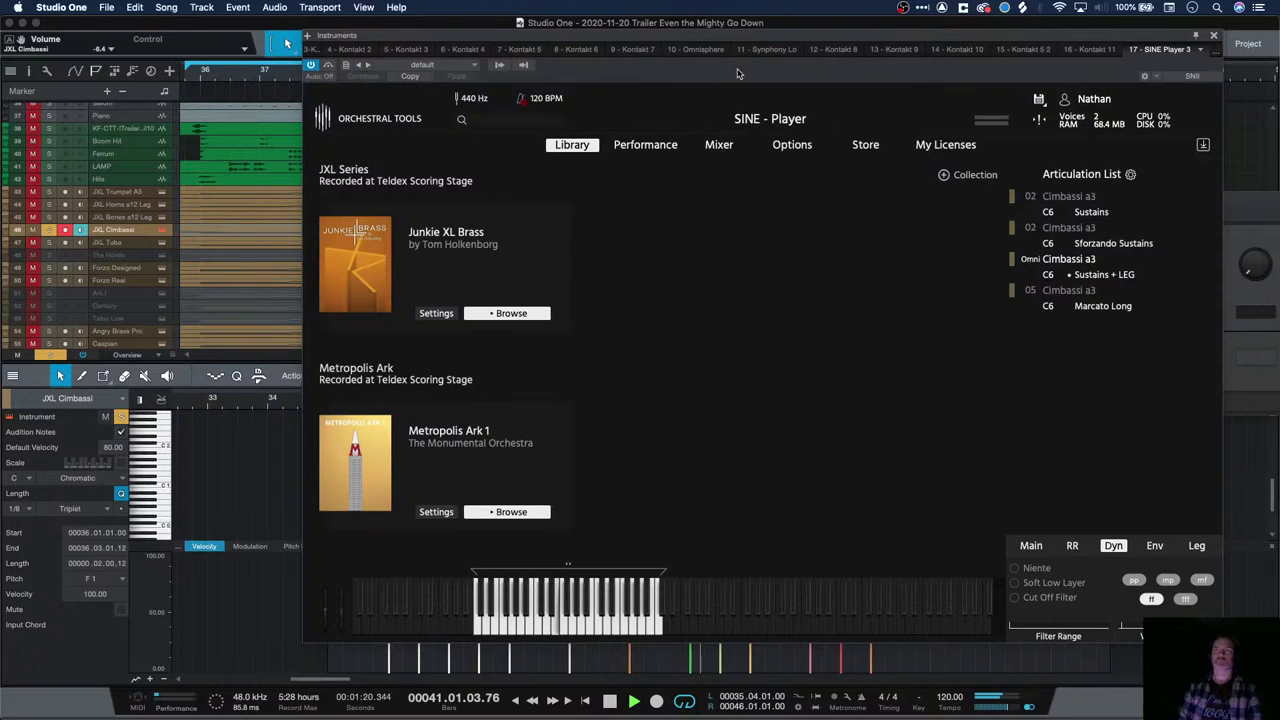
# Stop playback, set the Cimbassi articulation's dynamic layer to fff, and move the instrument window aside to uncover the arrangement
pyautogui.moveTo(737, 39); pyautogui.dragTo(596, 44)
pyautogui.press('space')
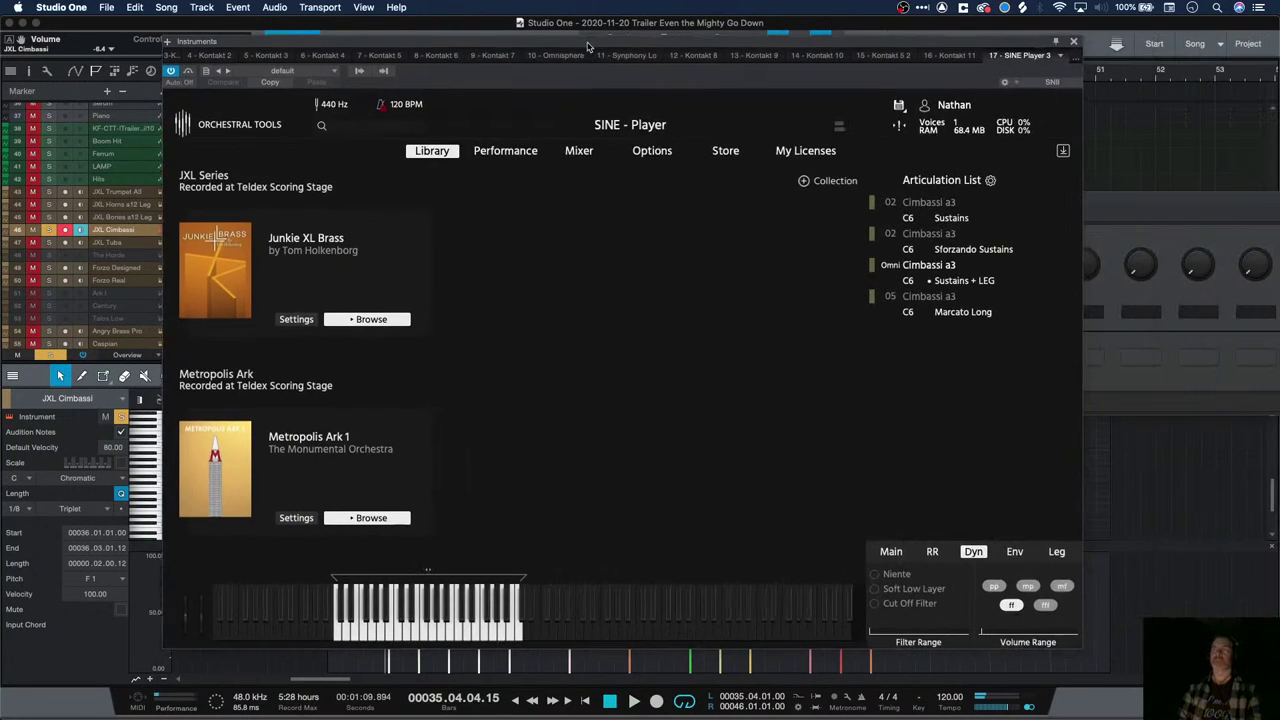
pyautogui.click(1052, 607)
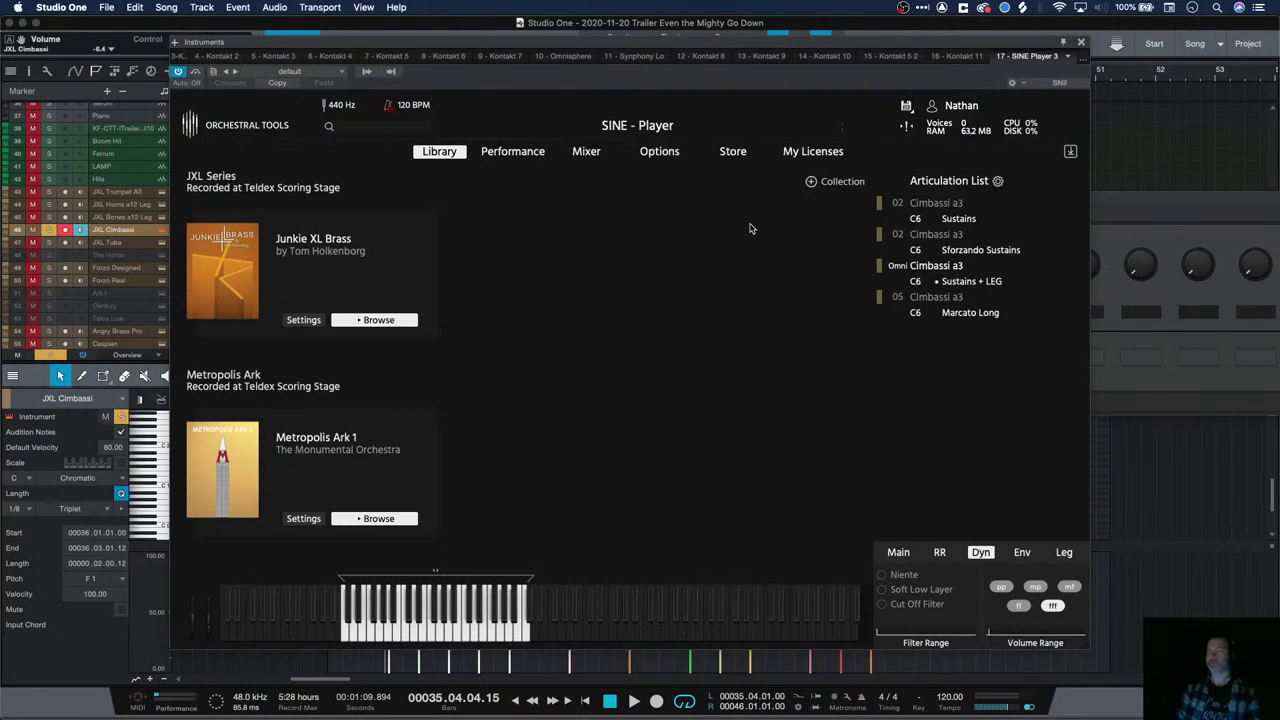
pyautogui.moveTo(440, 42); pyautogui.dragTo(640, 22)
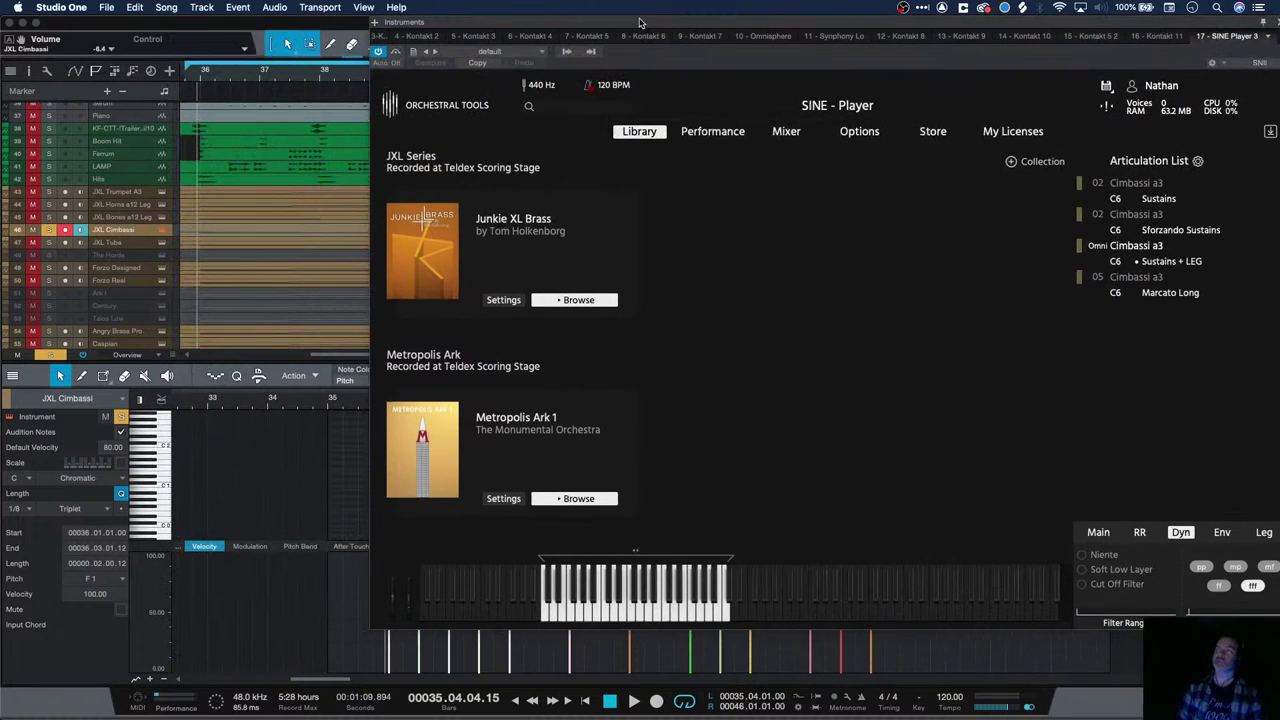
pyautogui.moveTo(490, 36); pyautogui.dragTo(1044, 29)
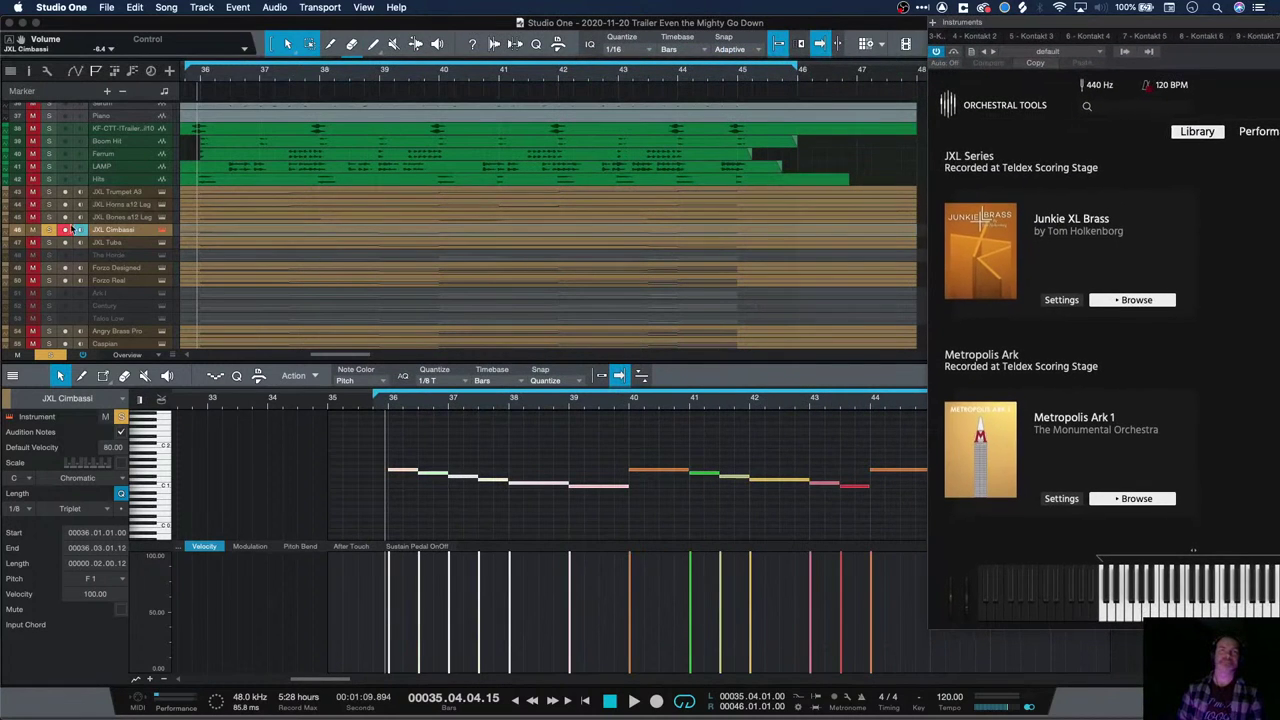
# Turn off solo and record arm on the JXL Cimbassi track, and display the Caspian track's instrument and notes
pyautogui.click(50, 231)
pyautogui.click(65, 230)
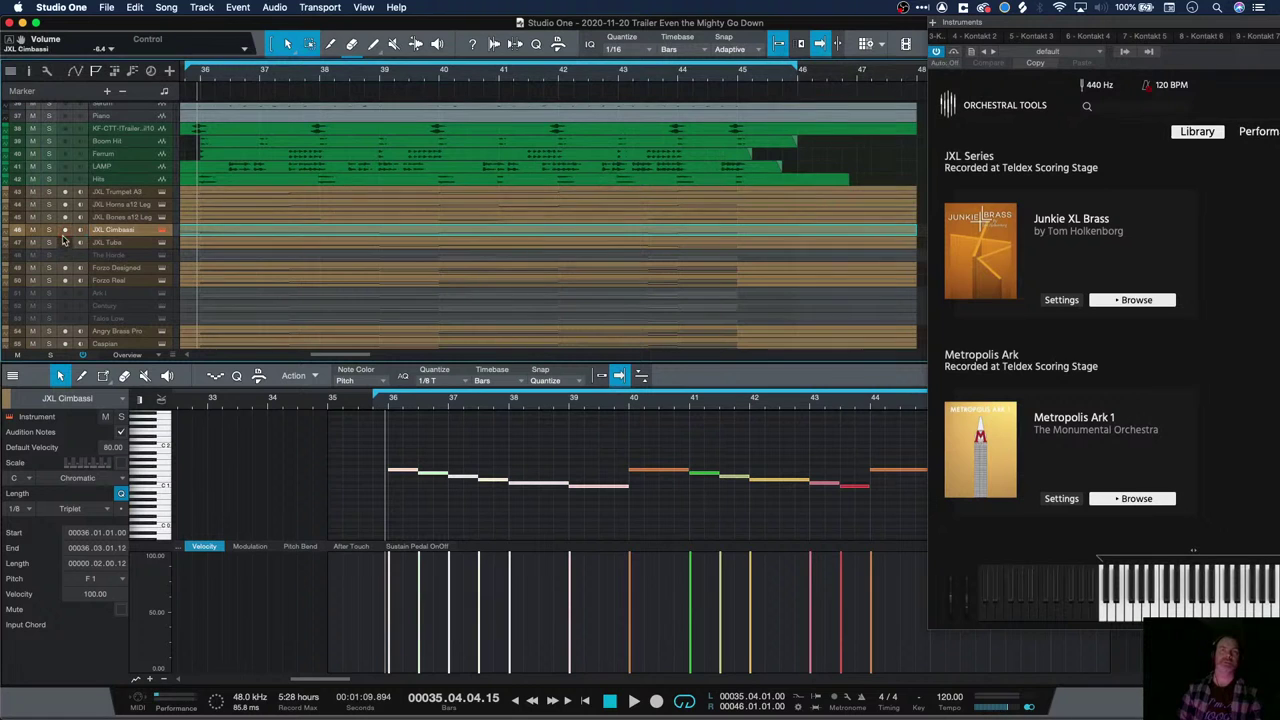
pyautogui.scroll(-3, 74, 298)
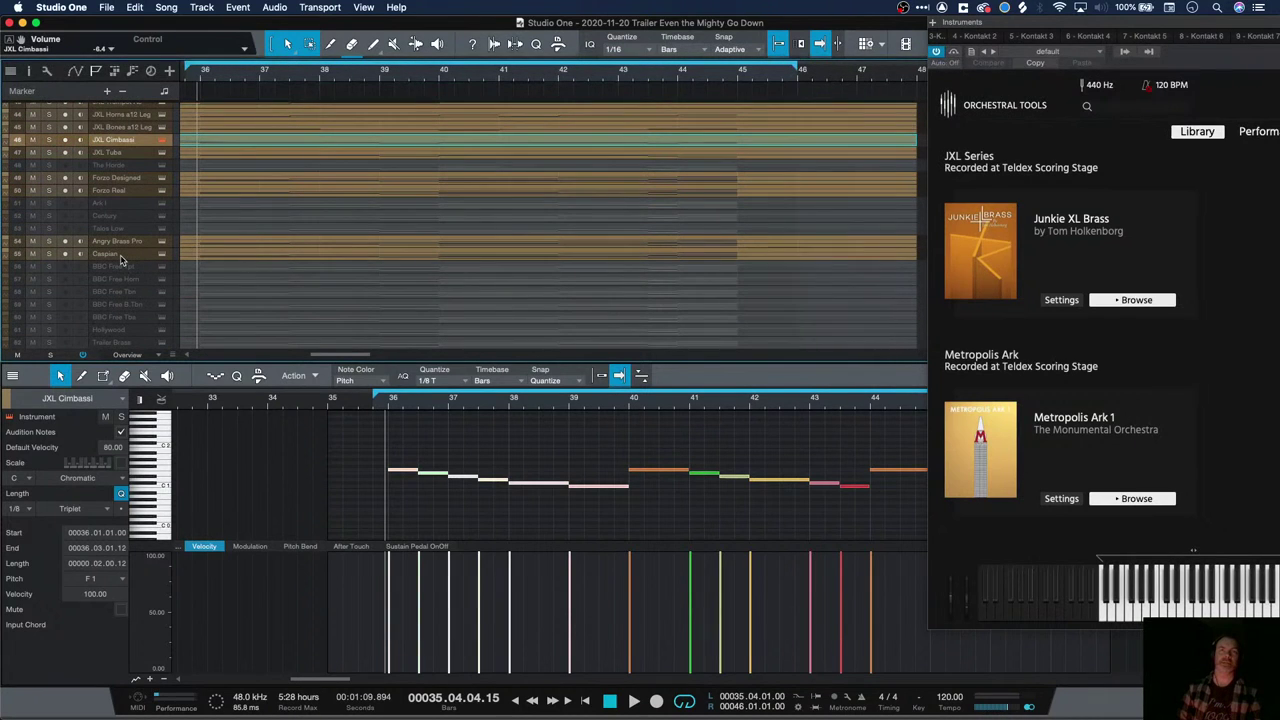
pyautogui.click(110, 254)
pyautogui.scroll(-3, 138, 311)
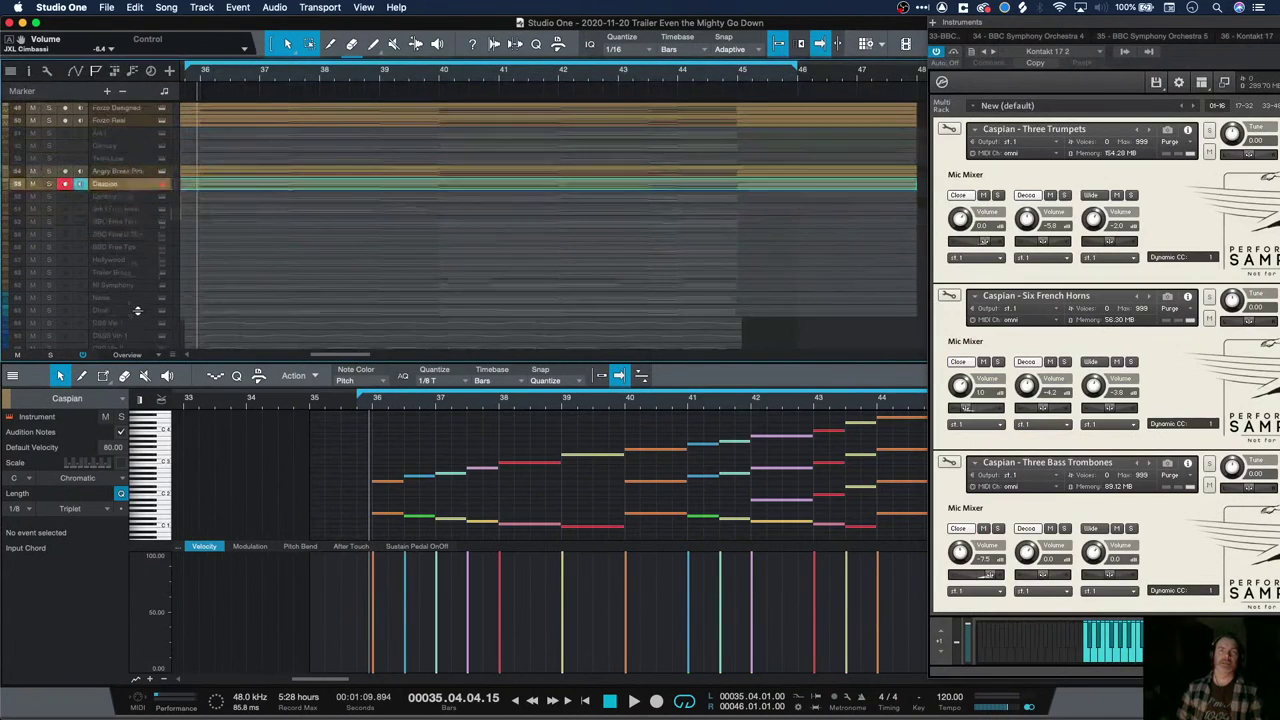
# Disable the active brass instrument tracks from JXL Trumpet A3 through Caspian, and return to the brass audio tracks
pyautogui.scroll(8, 138, 311)
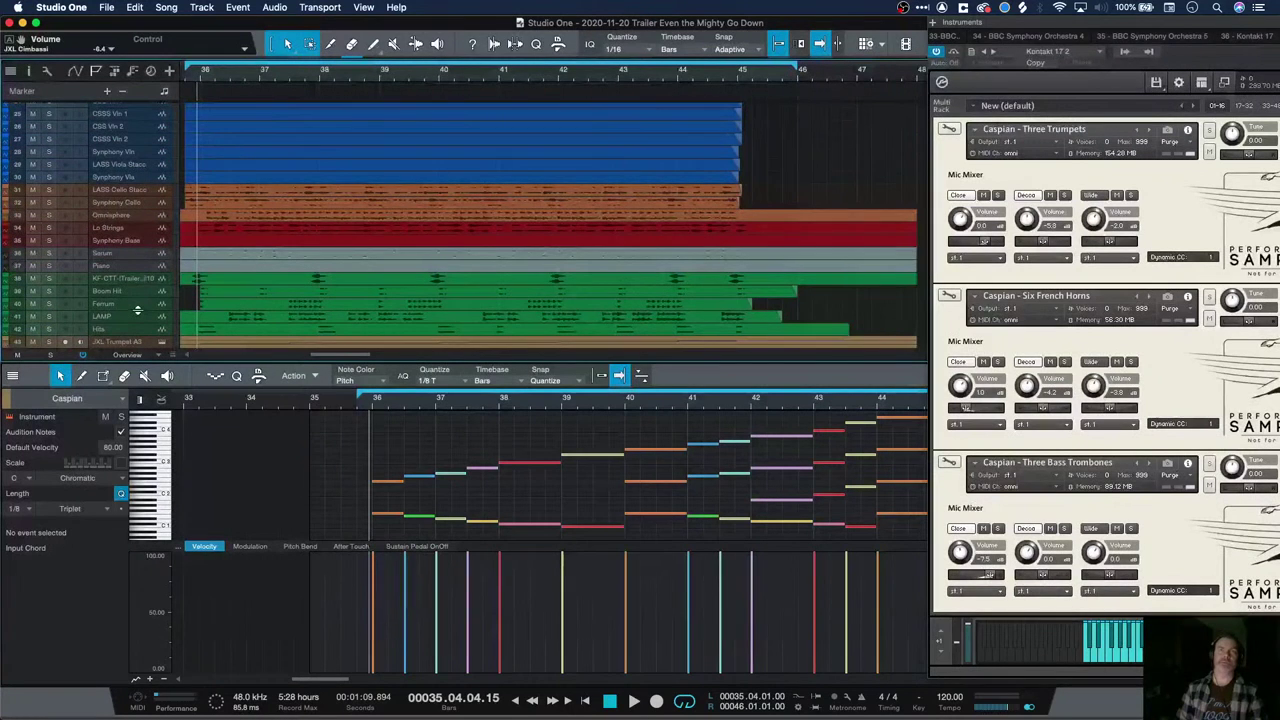
pyautogui.scroll(-2, 138, 311)
pyautogui.scroll(-2, 138, 311)
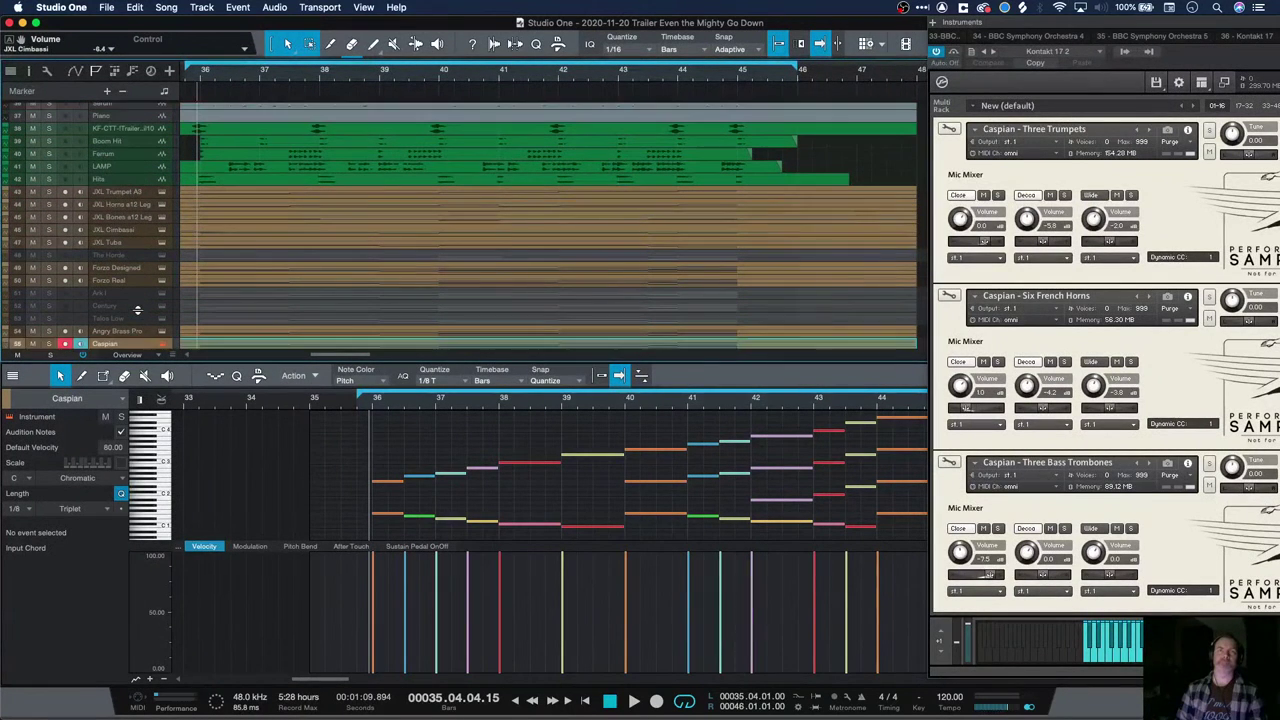
pyautogui.click(130, 183)
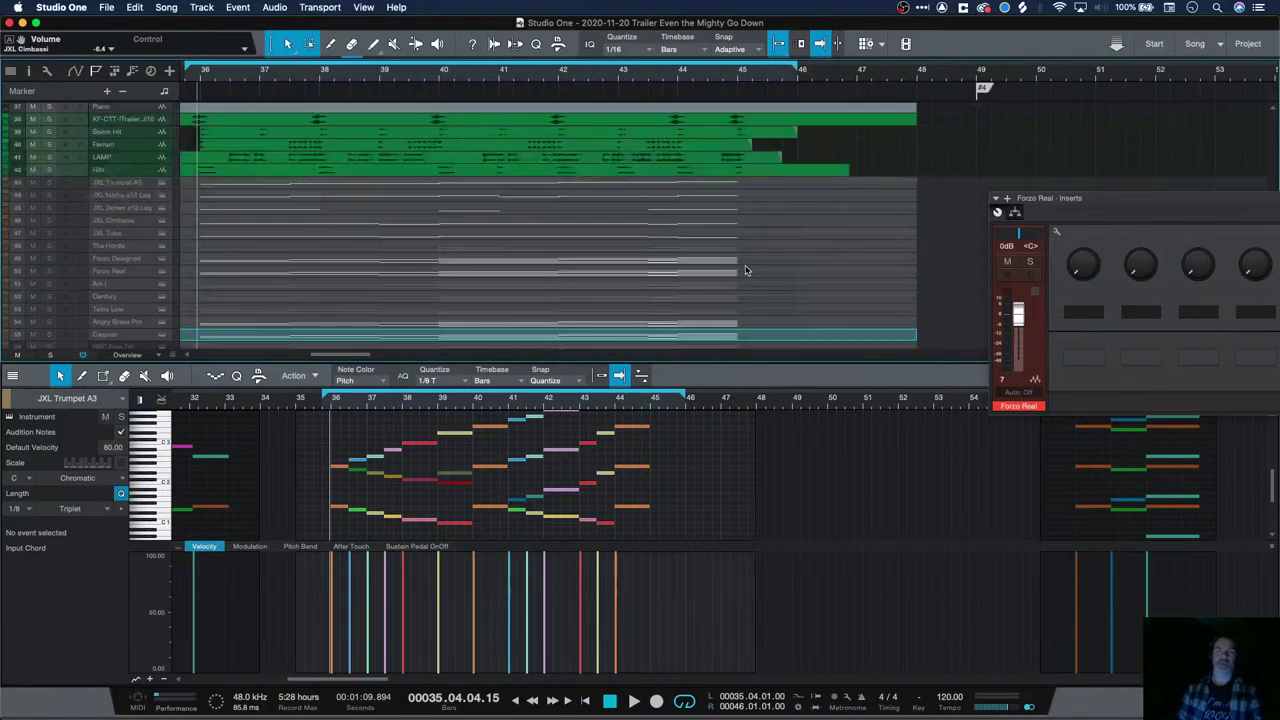
pyautogui.scroll(10, 745, 270)
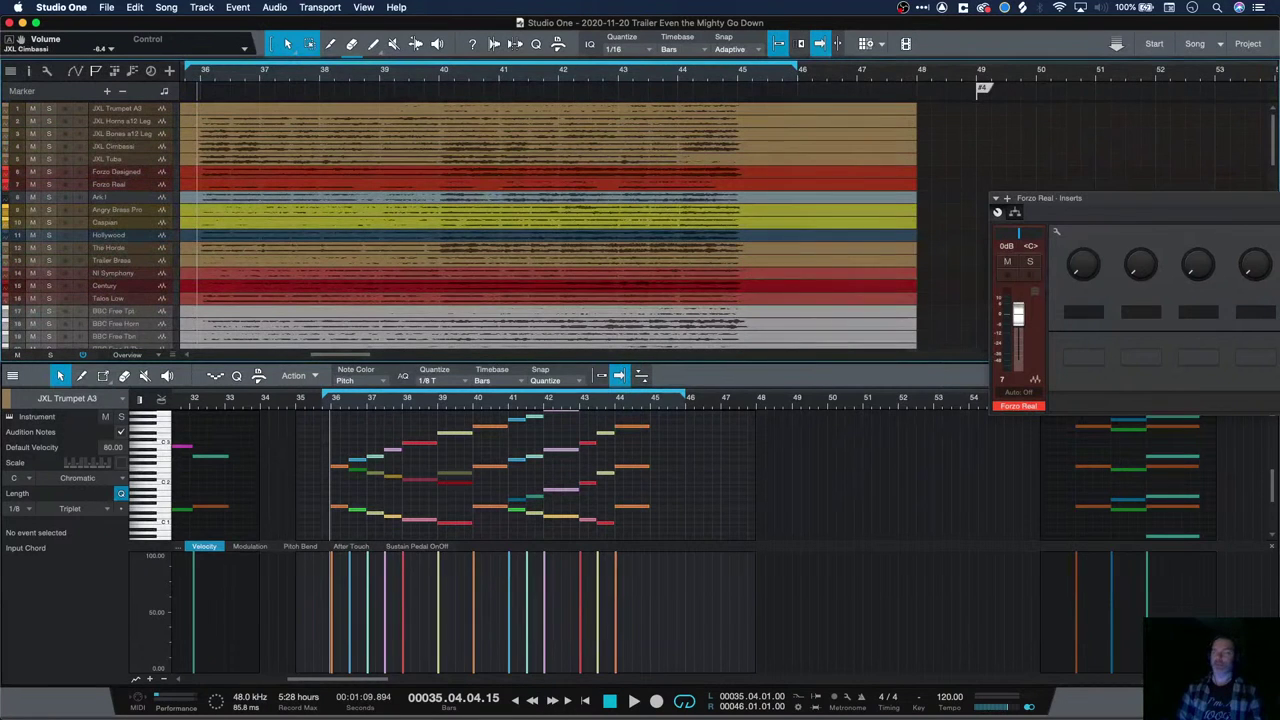
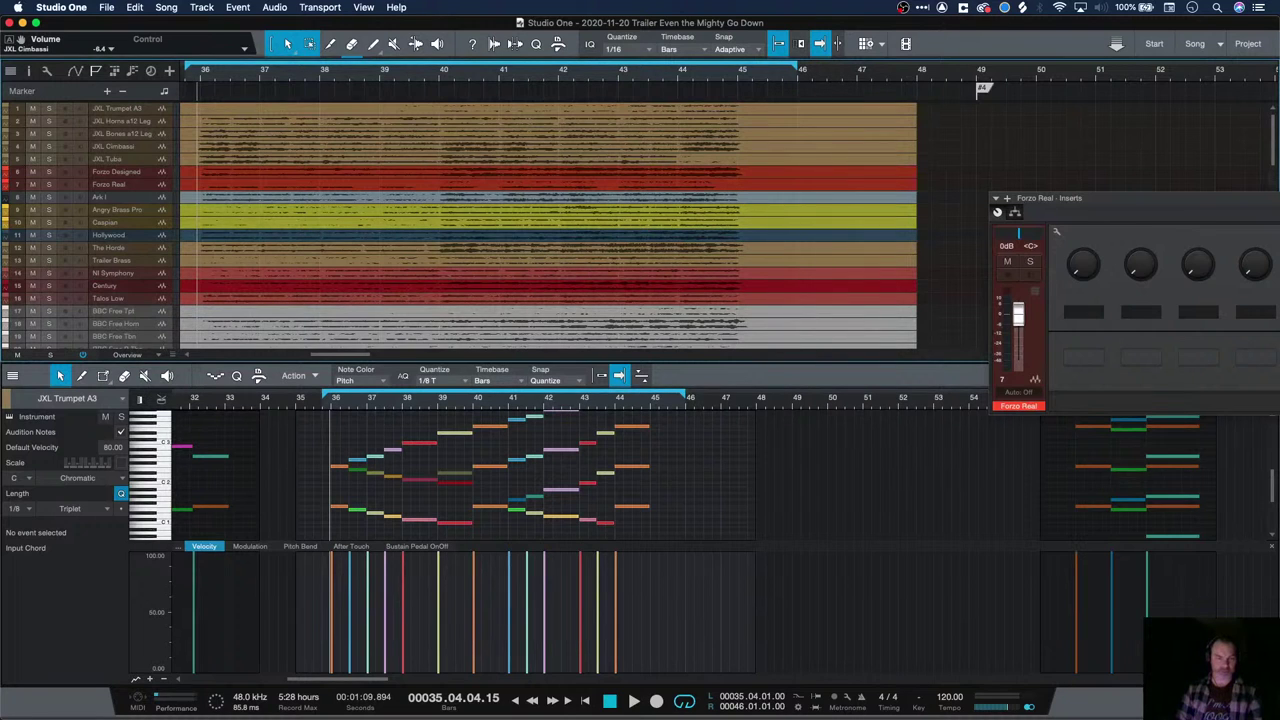
# Select the five JXL brass audio tracks, from JXL Tuba up to JXL Trumpet A3, and audition them soloed together
pyautogui.press('Up')
pyautogui.press('Up')
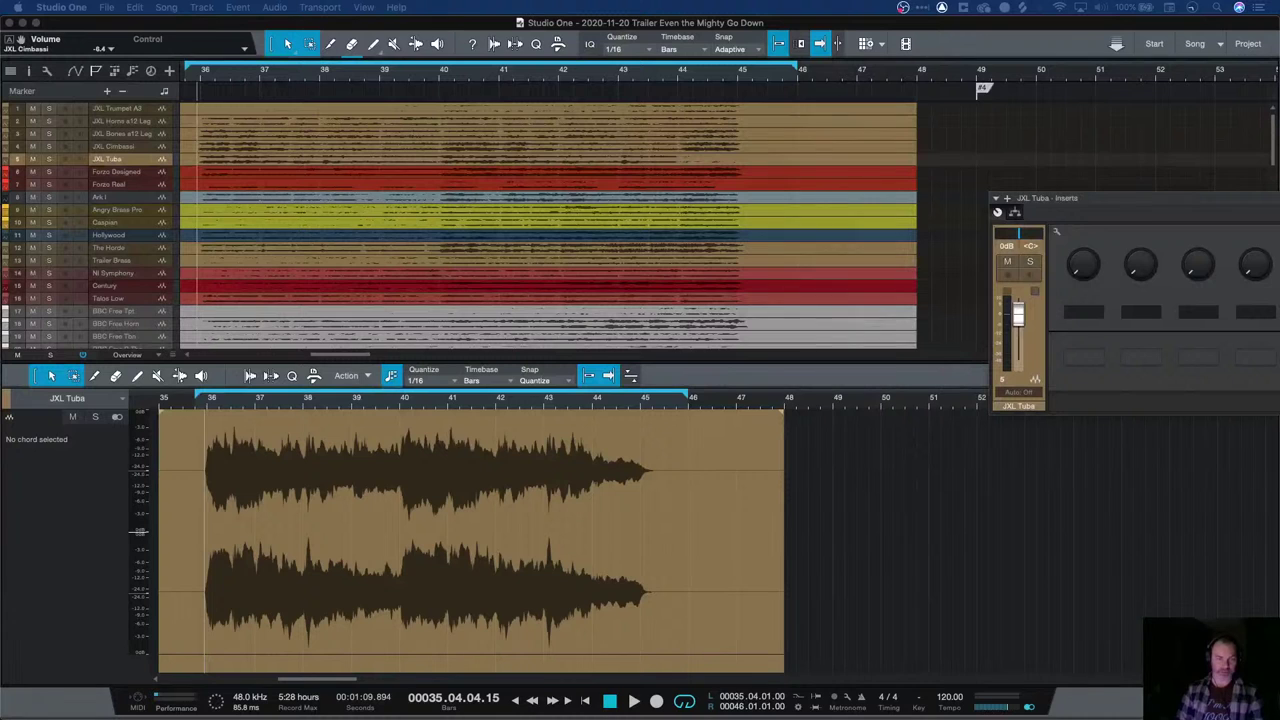
pyautogui.press('Up')
pyautogui.press('Up')
pyautogui.press('Up')
pyautogui.press('Up')
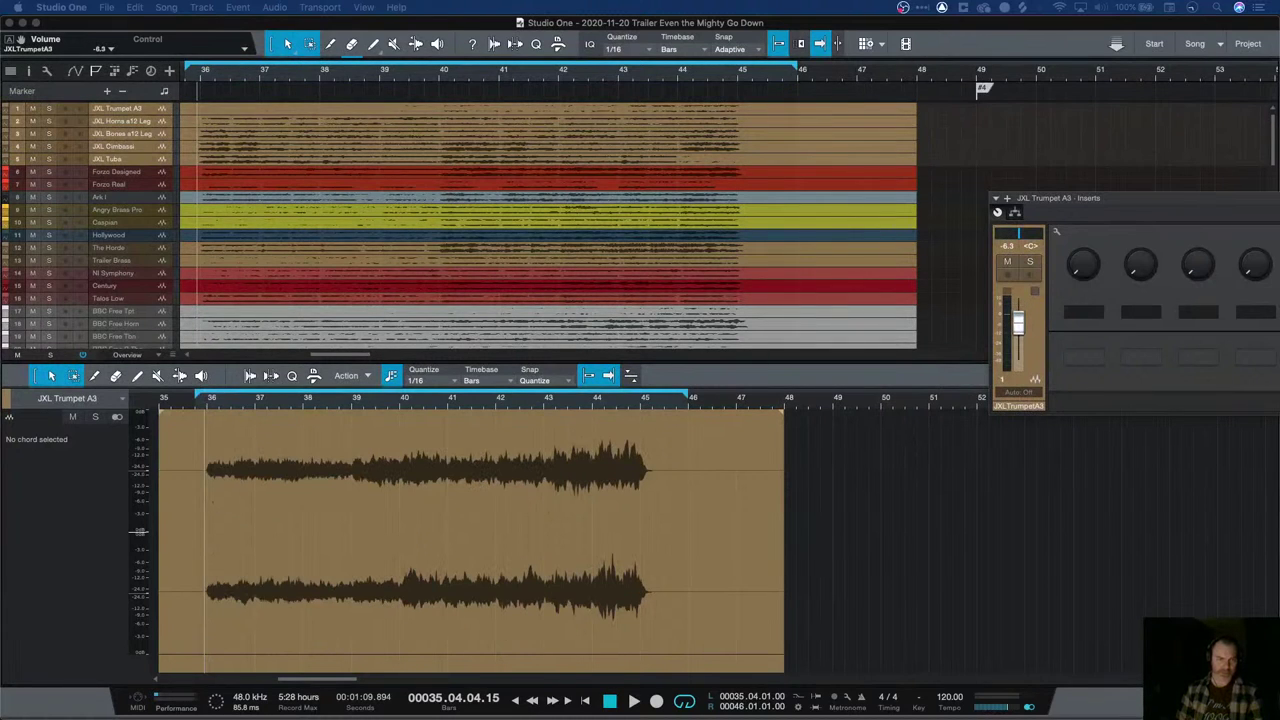
pyautogui.click(54, 163)
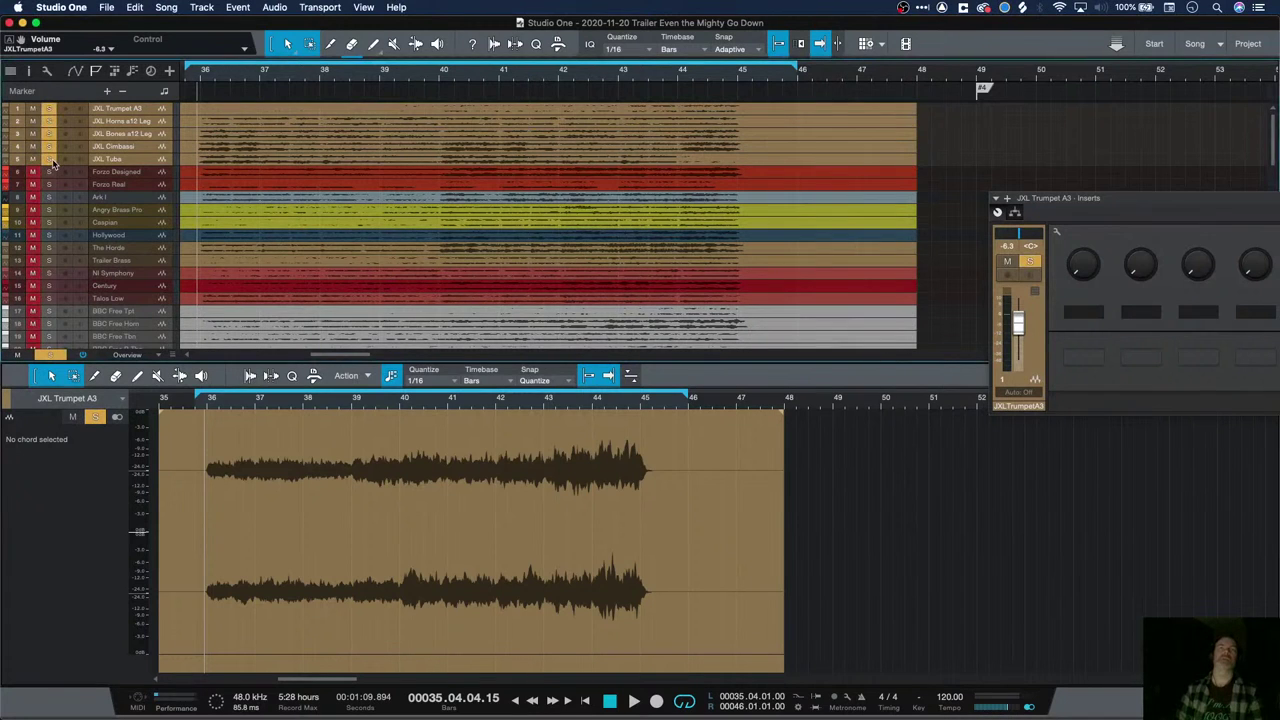
pyautogui.press('space')
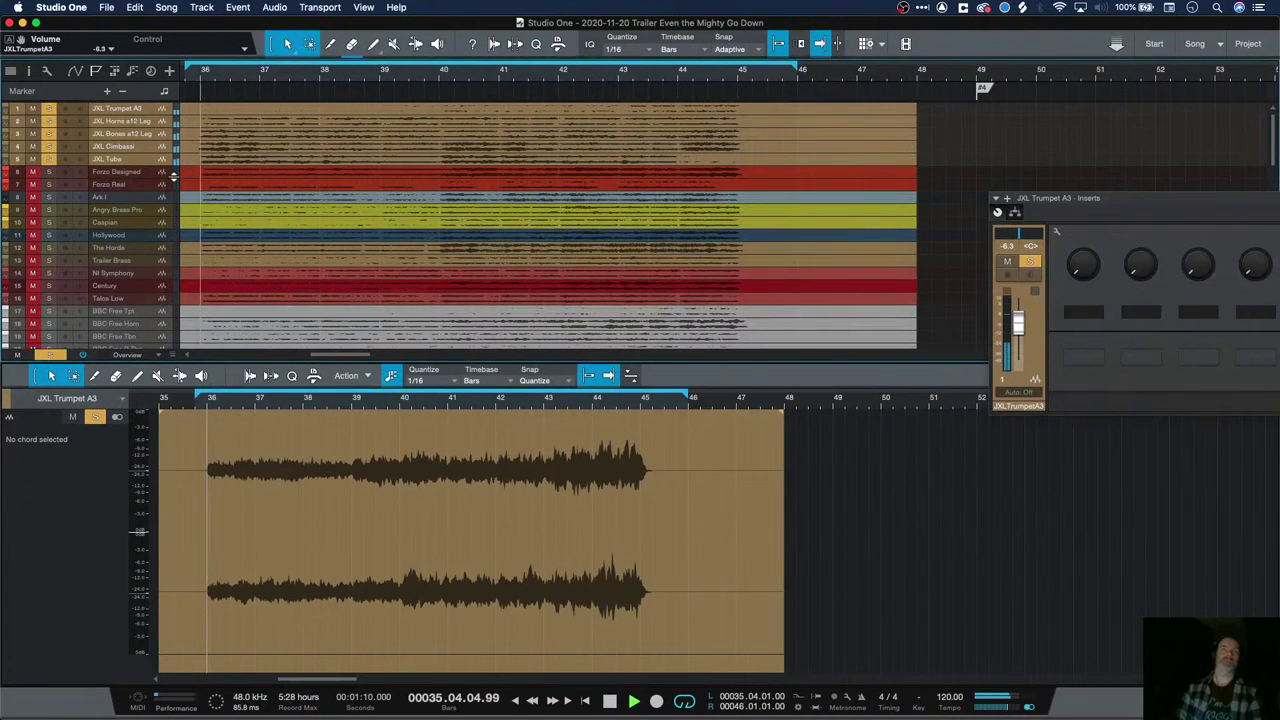
pyautogui.scroll(8, 686, 270)
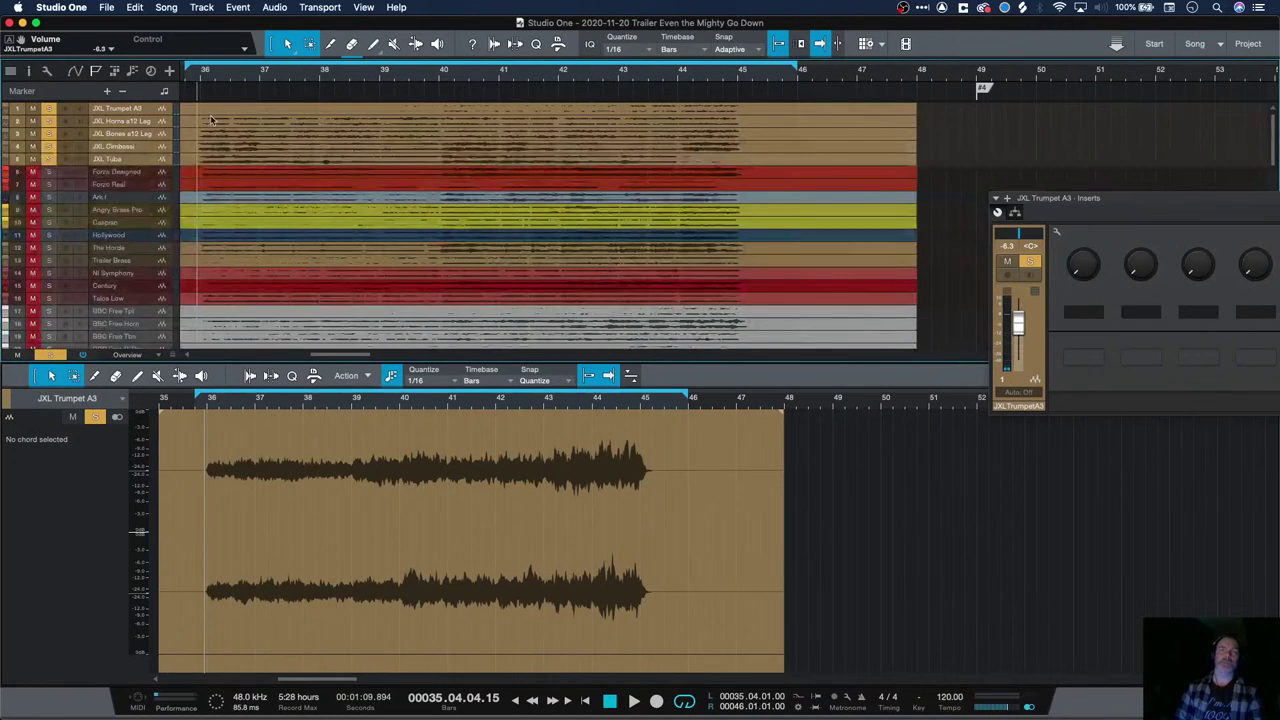
pyautogui.press('space')
pyautogui.press('space')
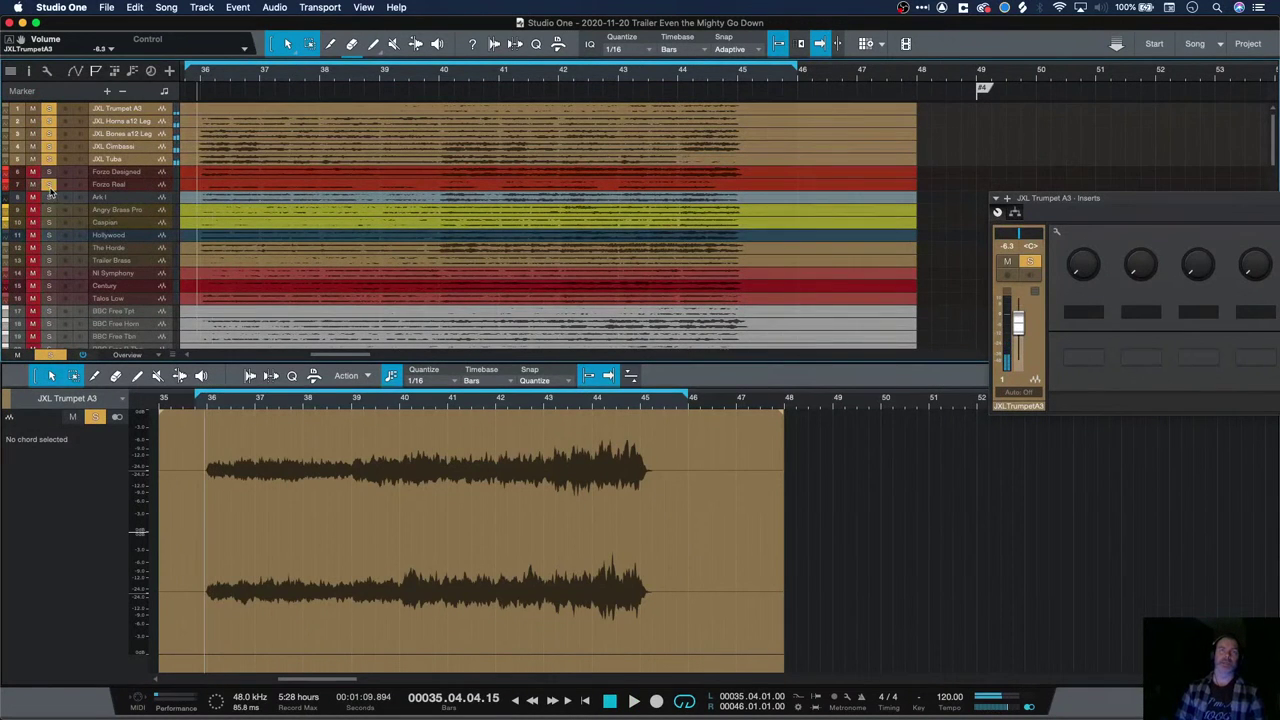
# Solo the Forzo Designed audio track exclusively and play it back
pyautogui.keyDown('super'); pyautogui.click(49, 172); pyautogui.keyUp('super')
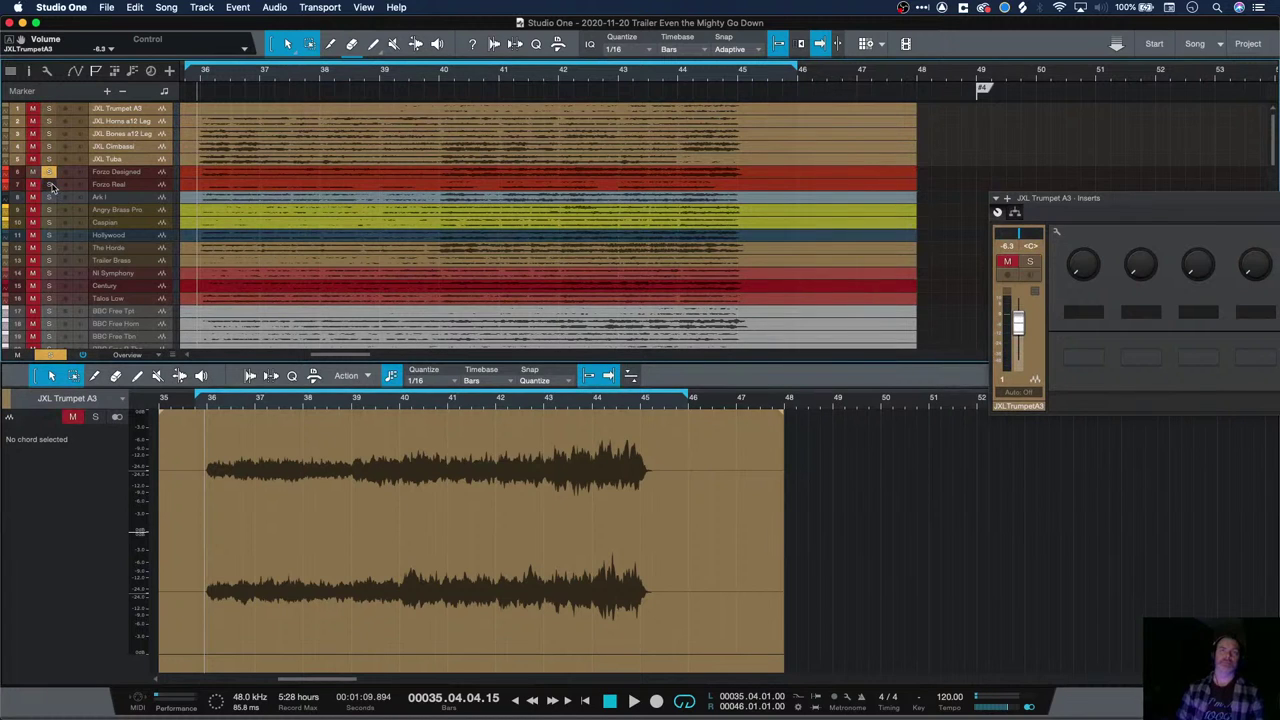
pyautogui.press('space')
pyautogui.press('space')
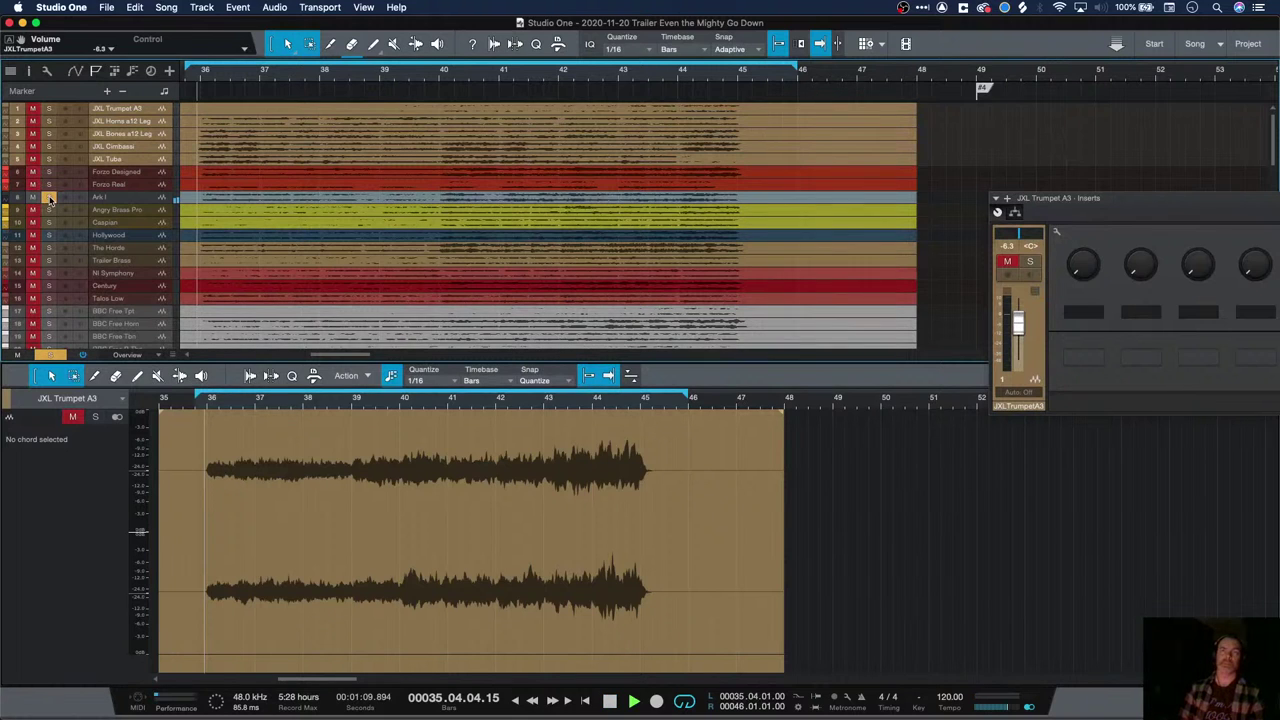
# Audition the soloed Ark I audio track, followed by Angry Brass Pro and Caspian soloed together
pyautogui.press('space')
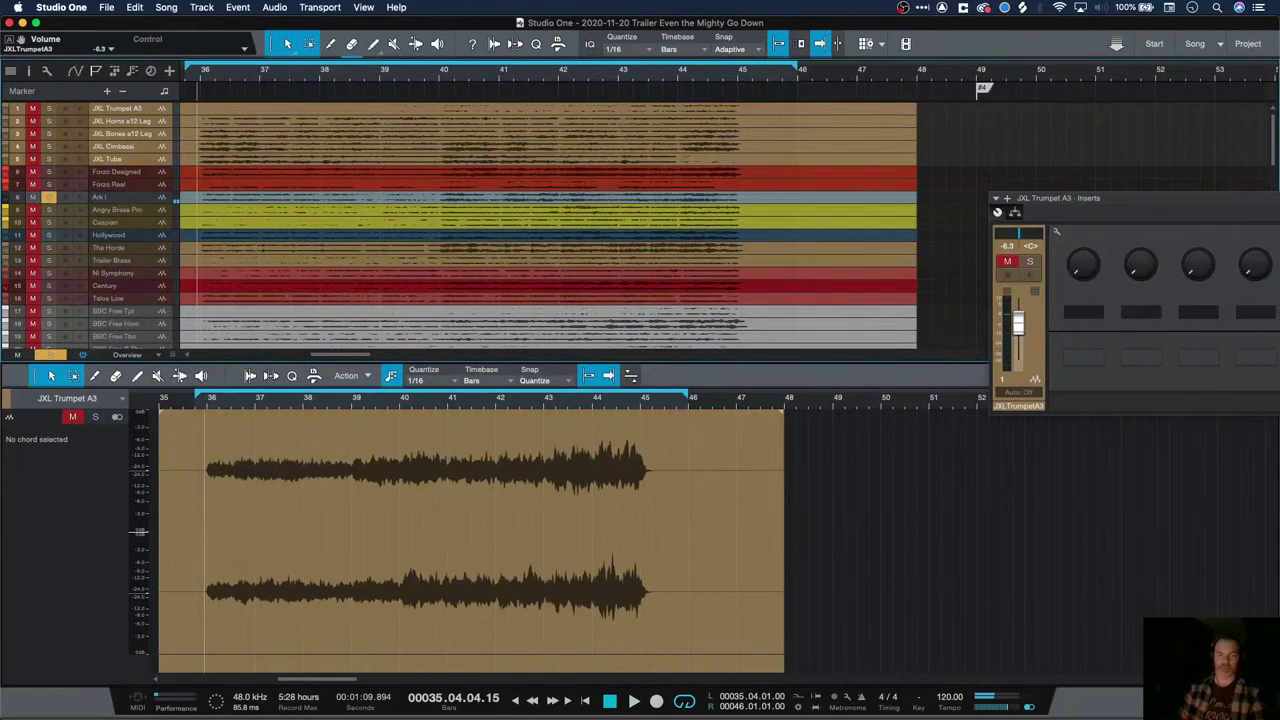
pyautogui.press('space')
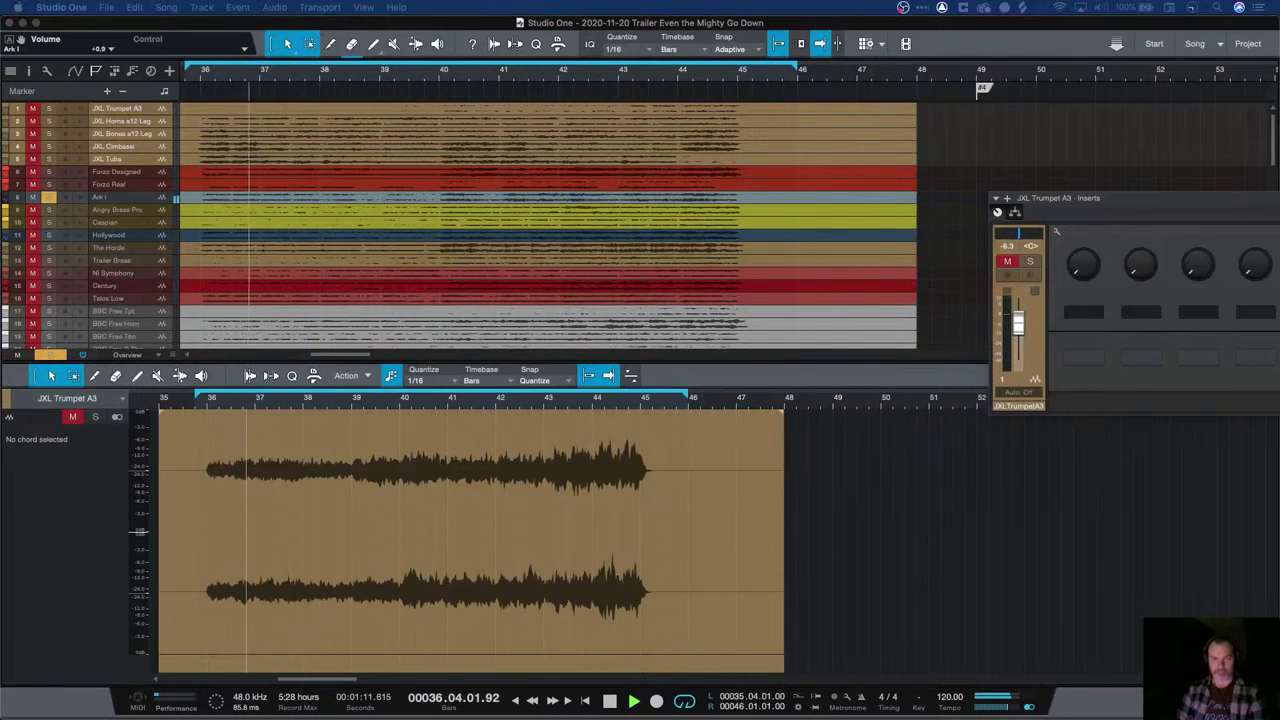
pyautogui.press('space')
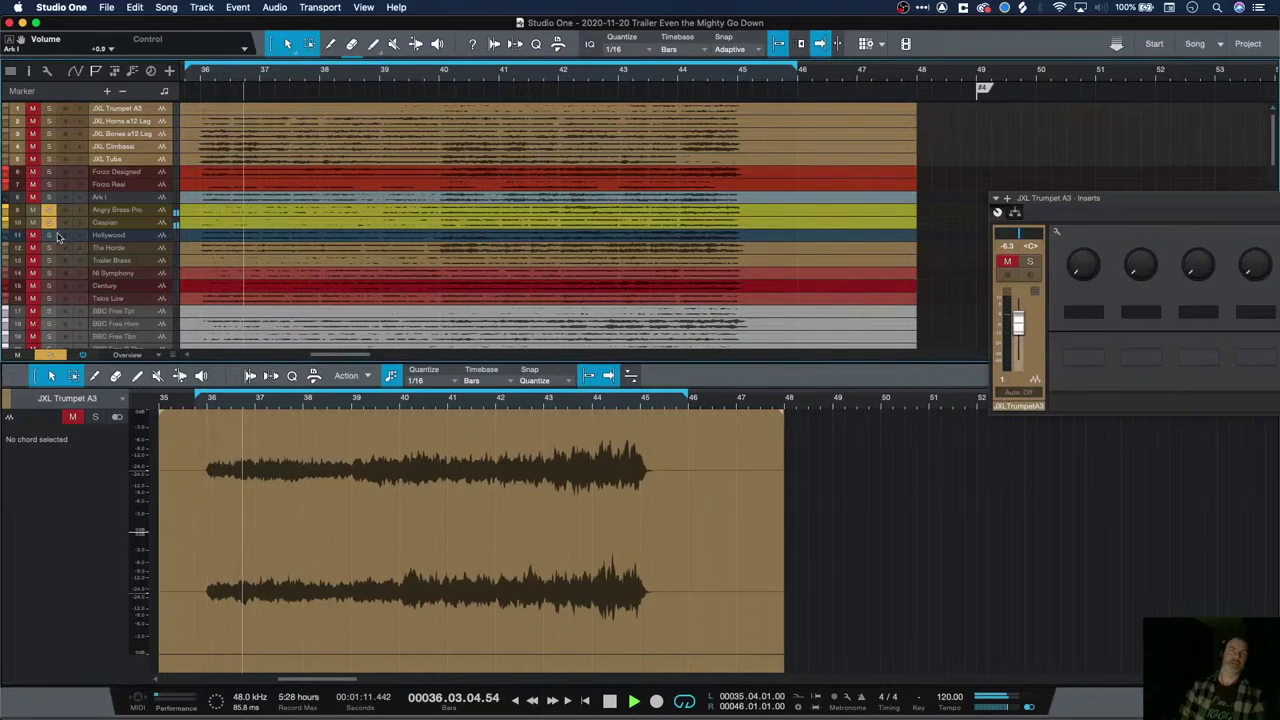
pyautogui.press('space')
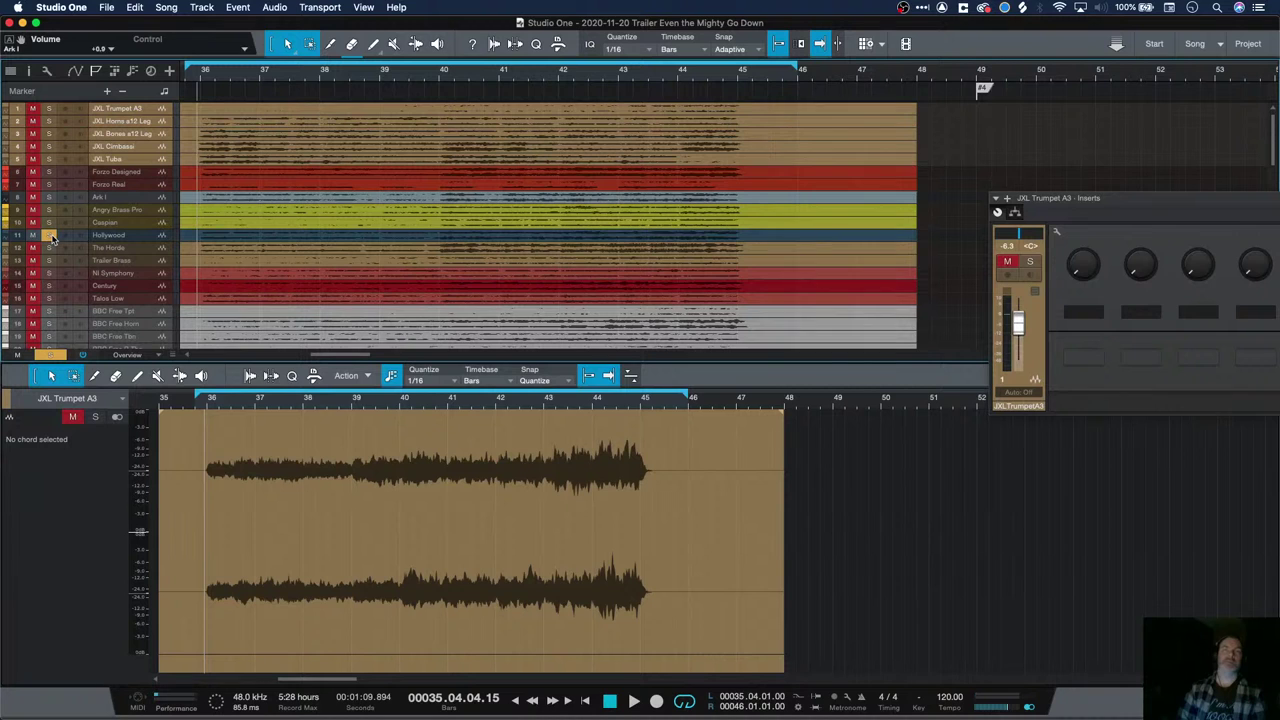
# Play the soloed Hollywood audio track while displaying its instrument part's notes in an enlarged note area above the velocity lane
pyautogui.press('space')
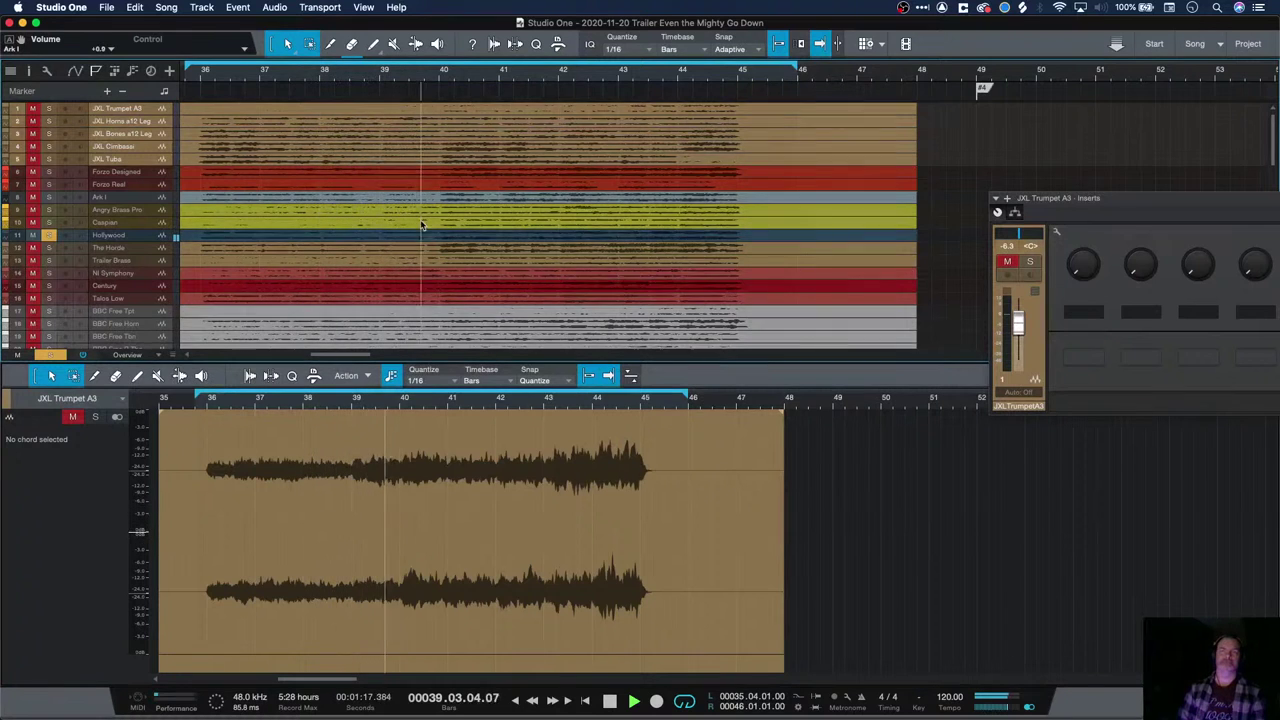
pyautogui.scroll(-10, 382, 272)
pyautogui.scroll(-6, 222, 290)
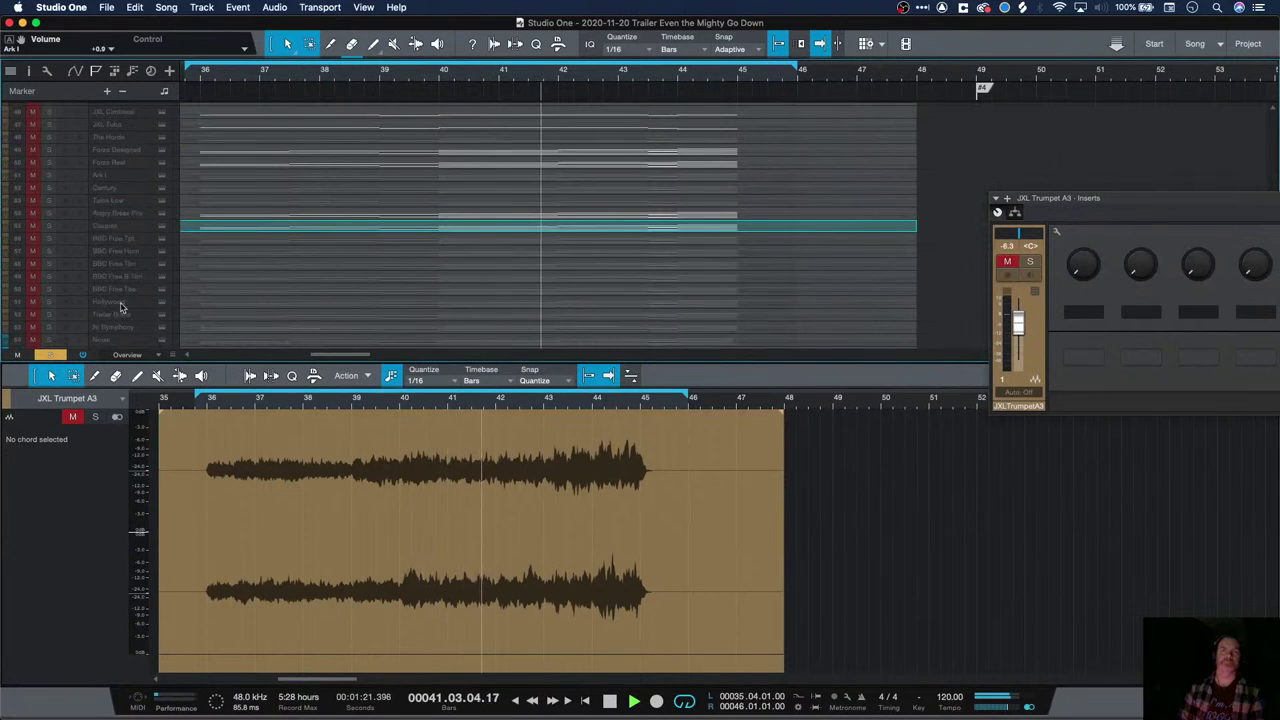
pyautogui.click(120, 304)
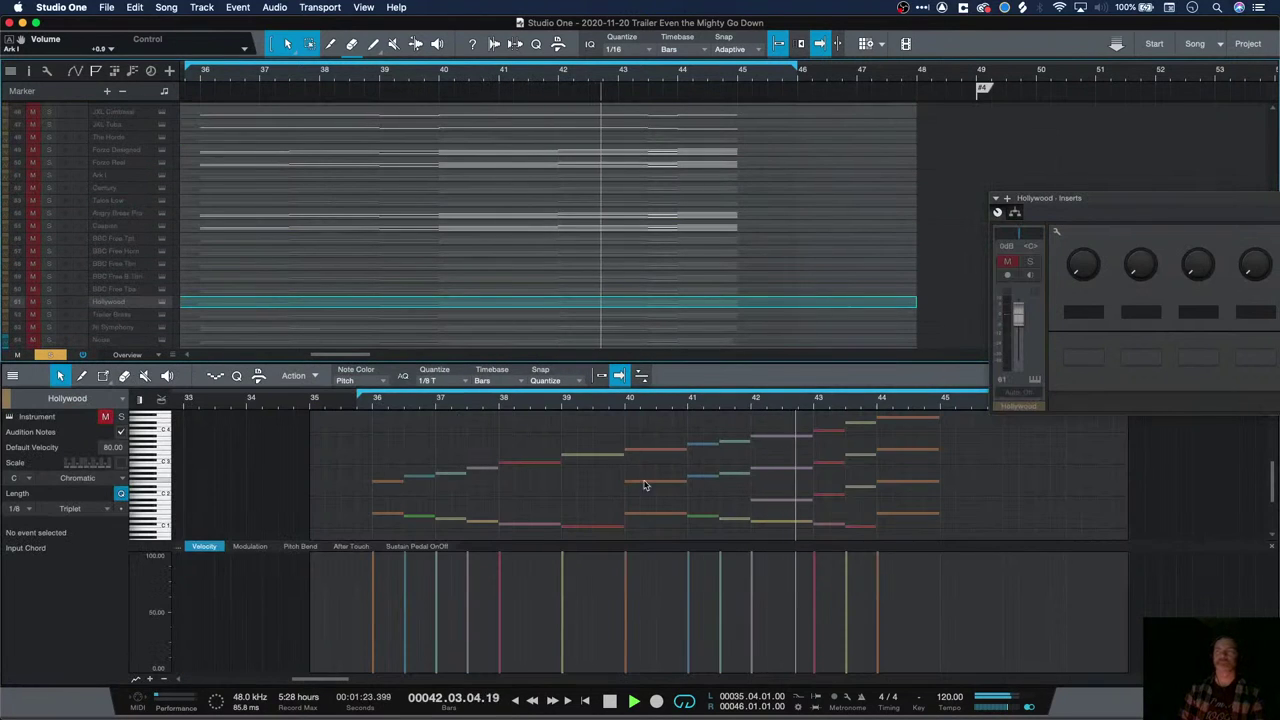
pyautogui.moveTo(652, 545); pyautogui.dragTo(656, 642)
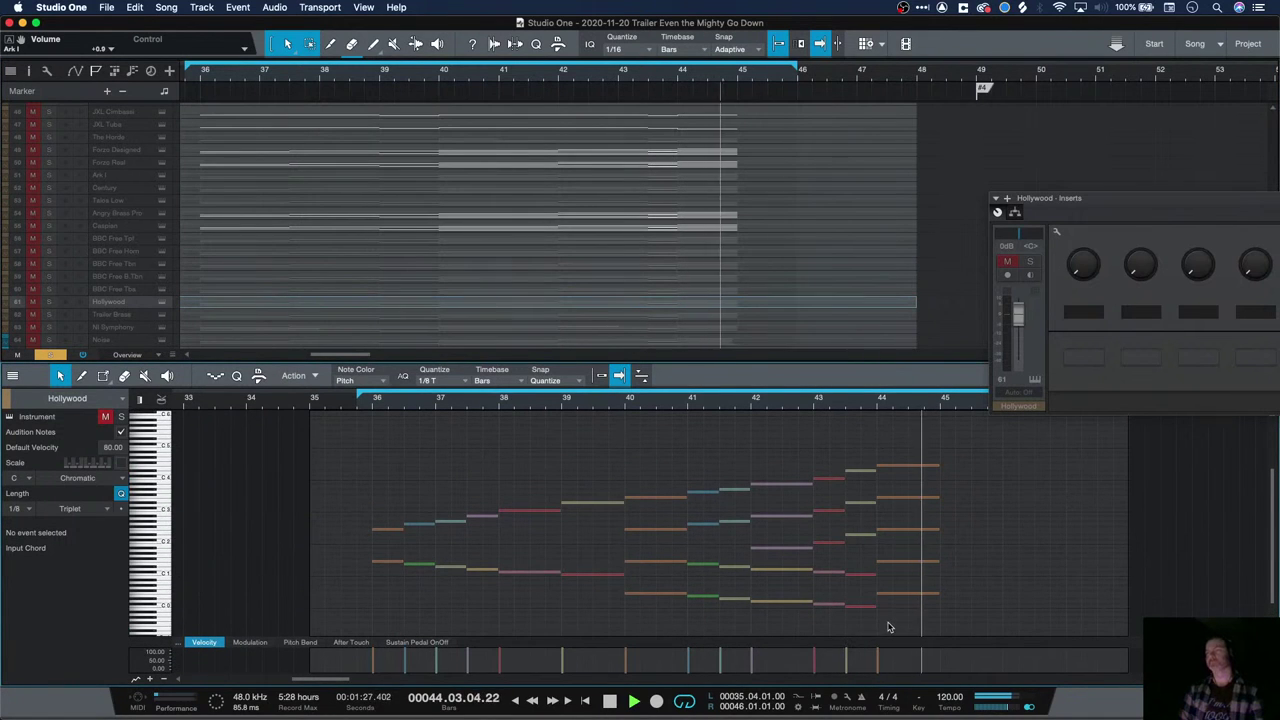
pyautogui.press('space')
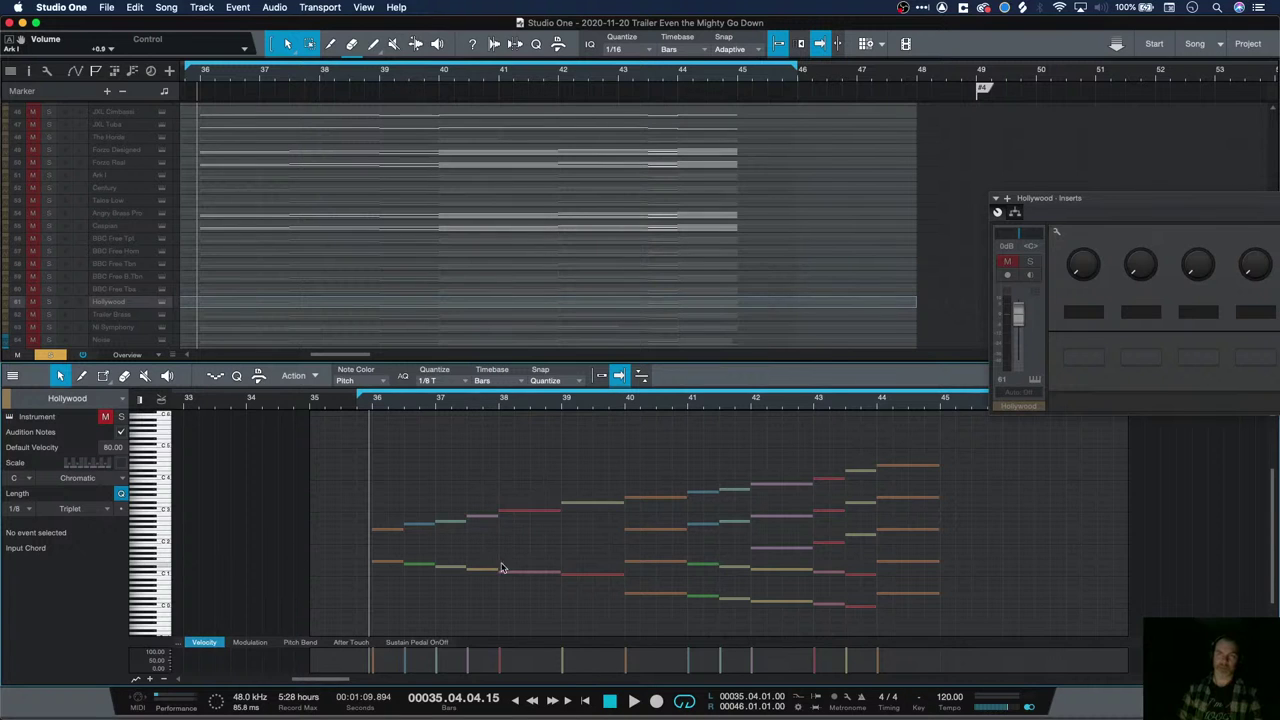
# Audition the Hollywood part from bar 38 and stop playback
pyautogui.click(518, 402)
pyautogui.press('space')
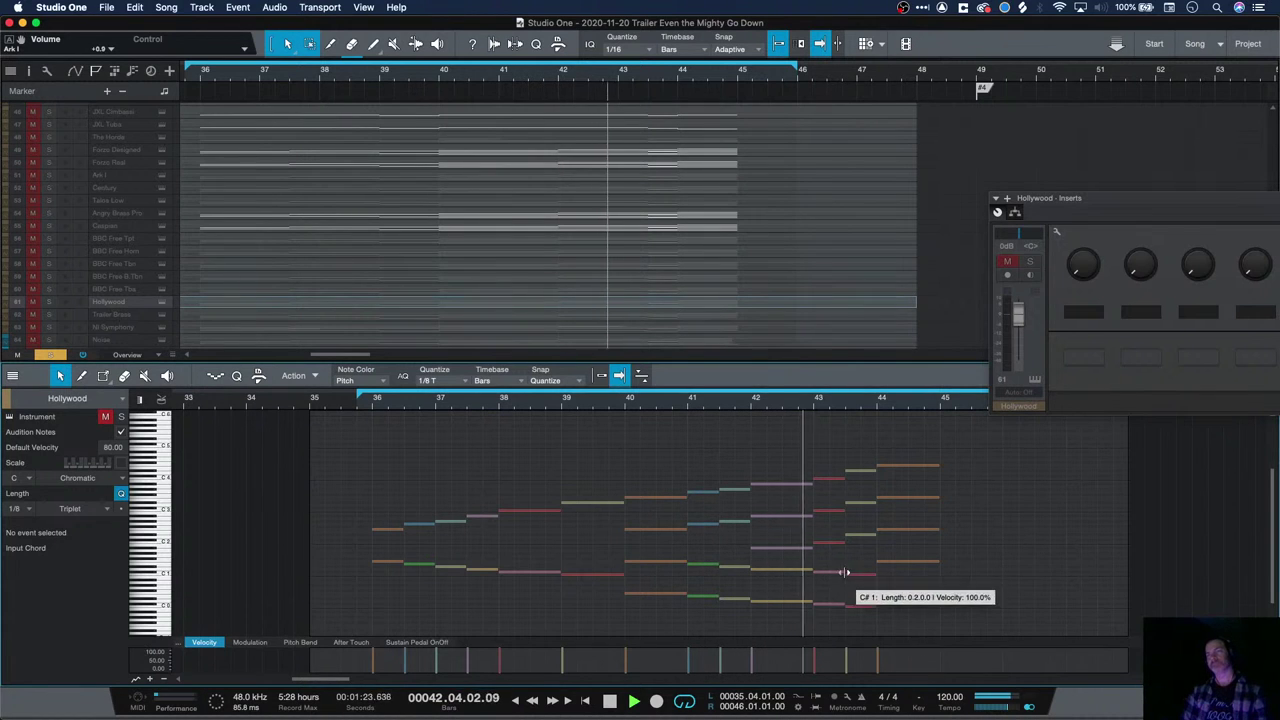
pyautogui.press('space')
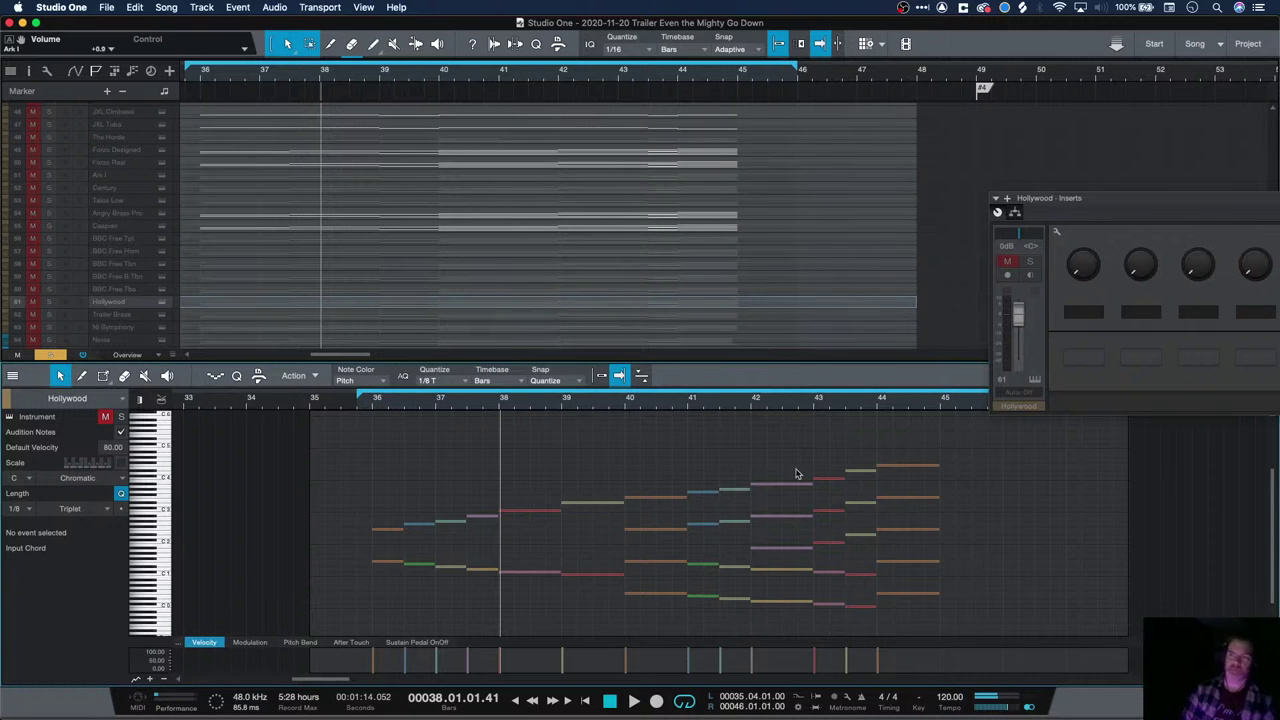
# Audition the ending of the Hollywood part from bar 43, and again from bar 42
pyautogui.click(814, 400)
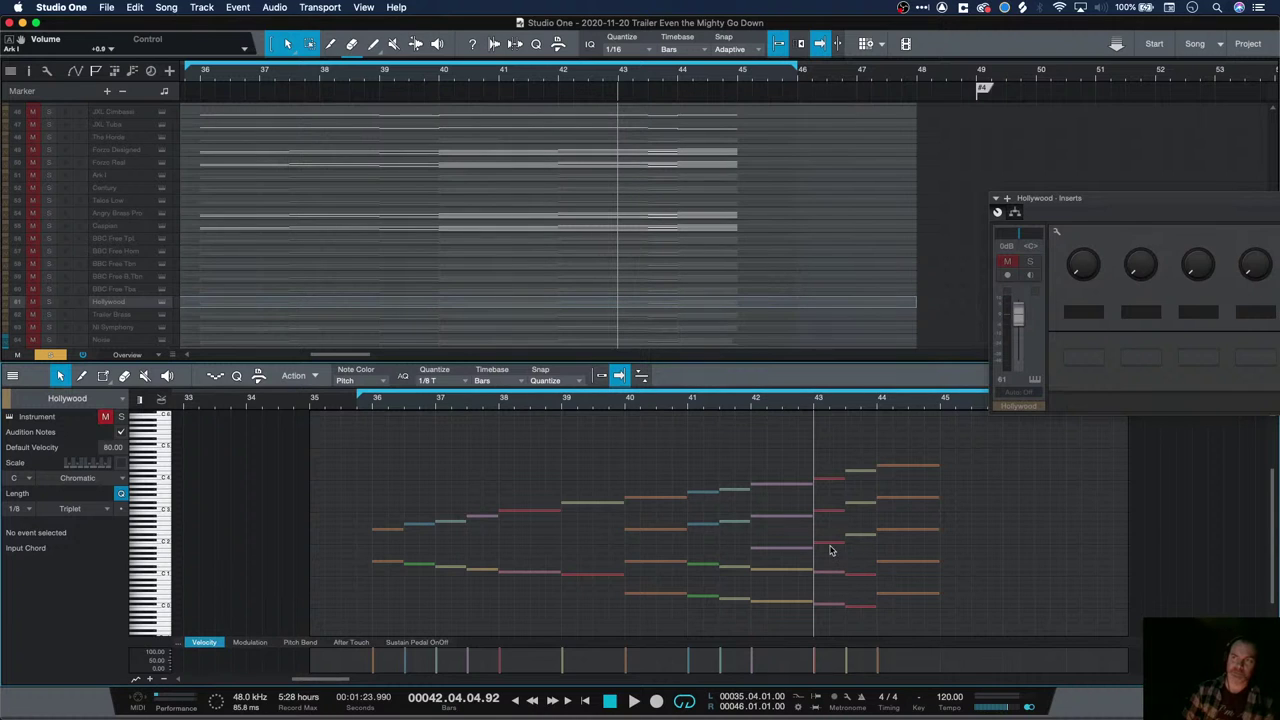
pyautogui.press('space')
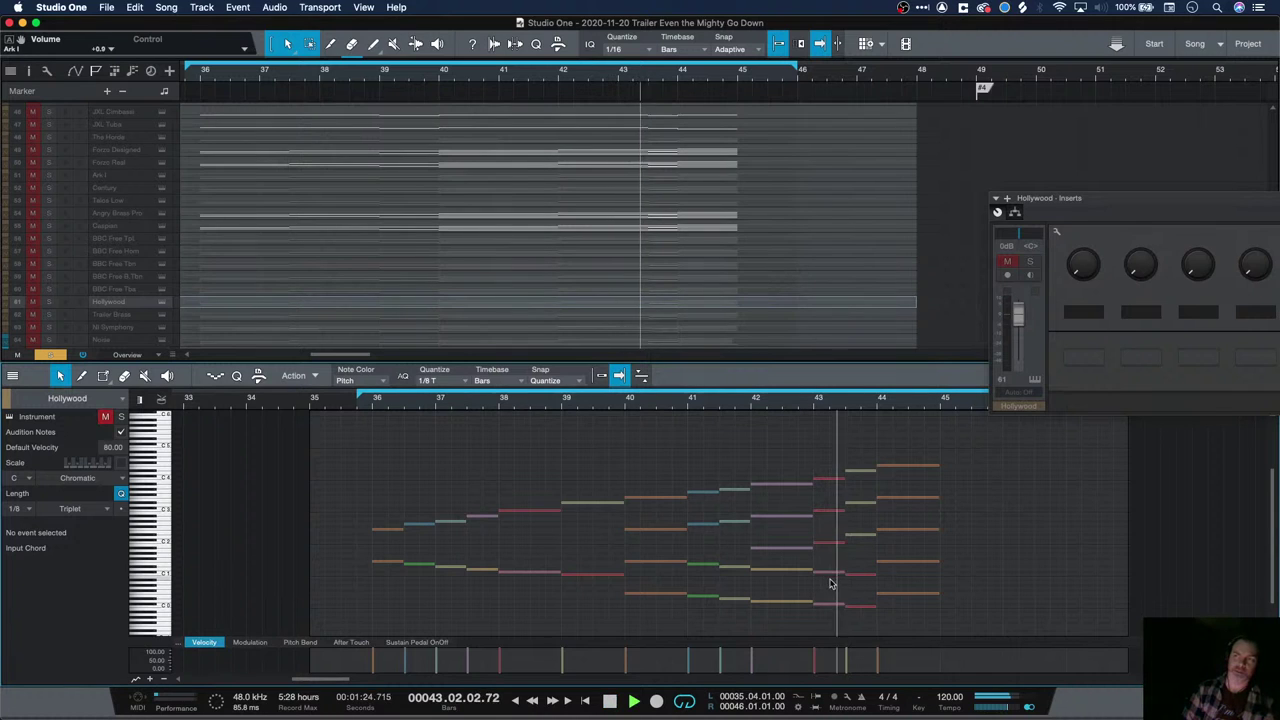
pyautogui.press('space')
pyautogui.click(751, 406)
pyautogui.press('space')
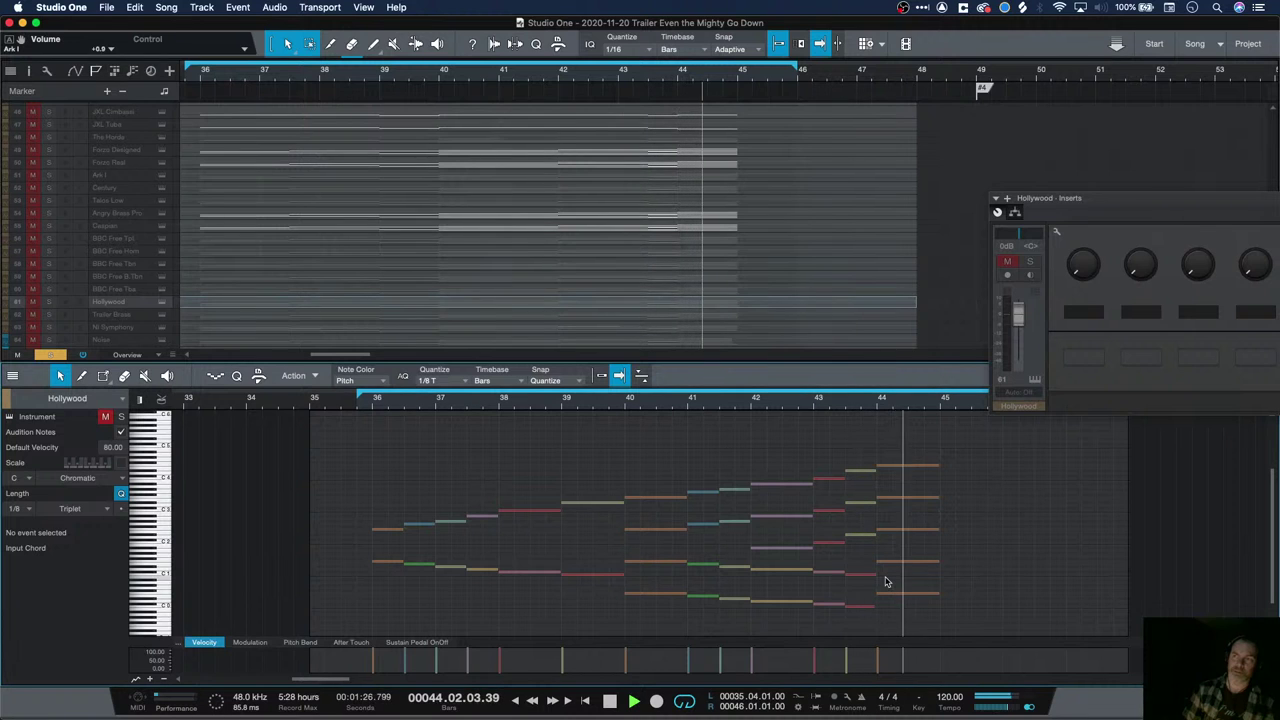
pyautogui.press('space')
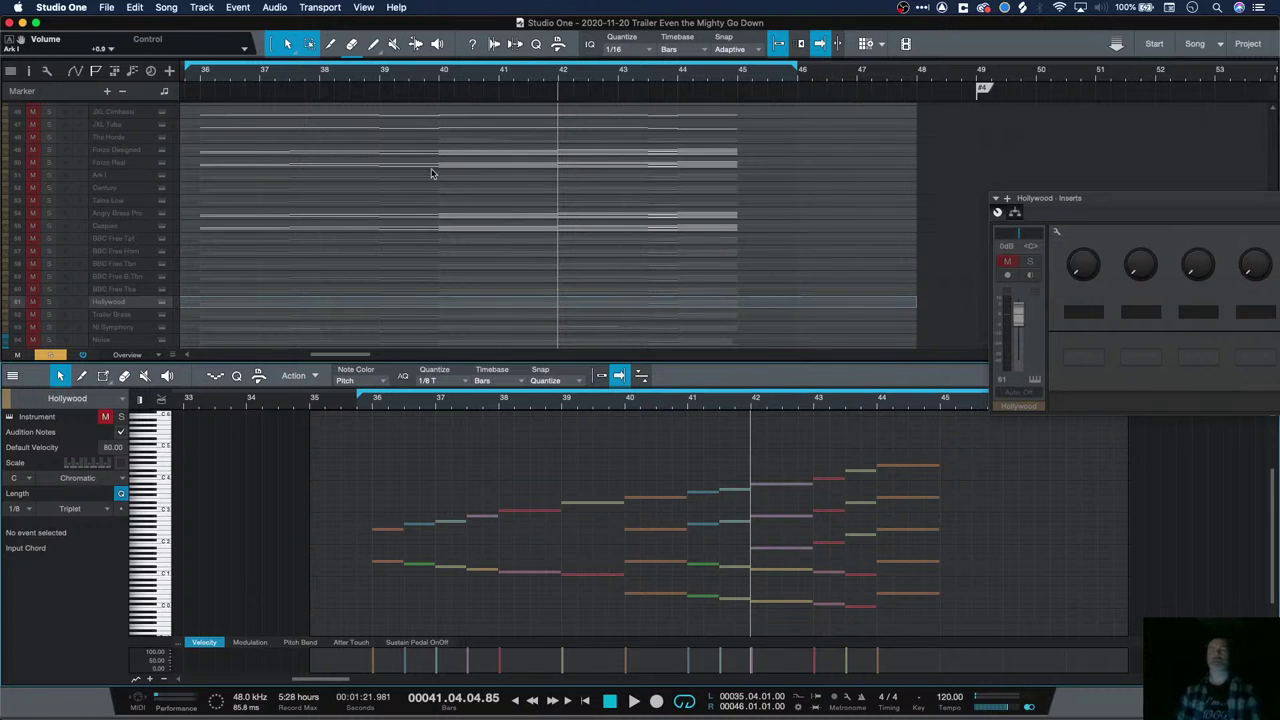
# Solo The Horde and Trailer Brass audio tracks in place of Hollywood and audition them together from bar 42
pyautogui.scroll(15, 406, 236)
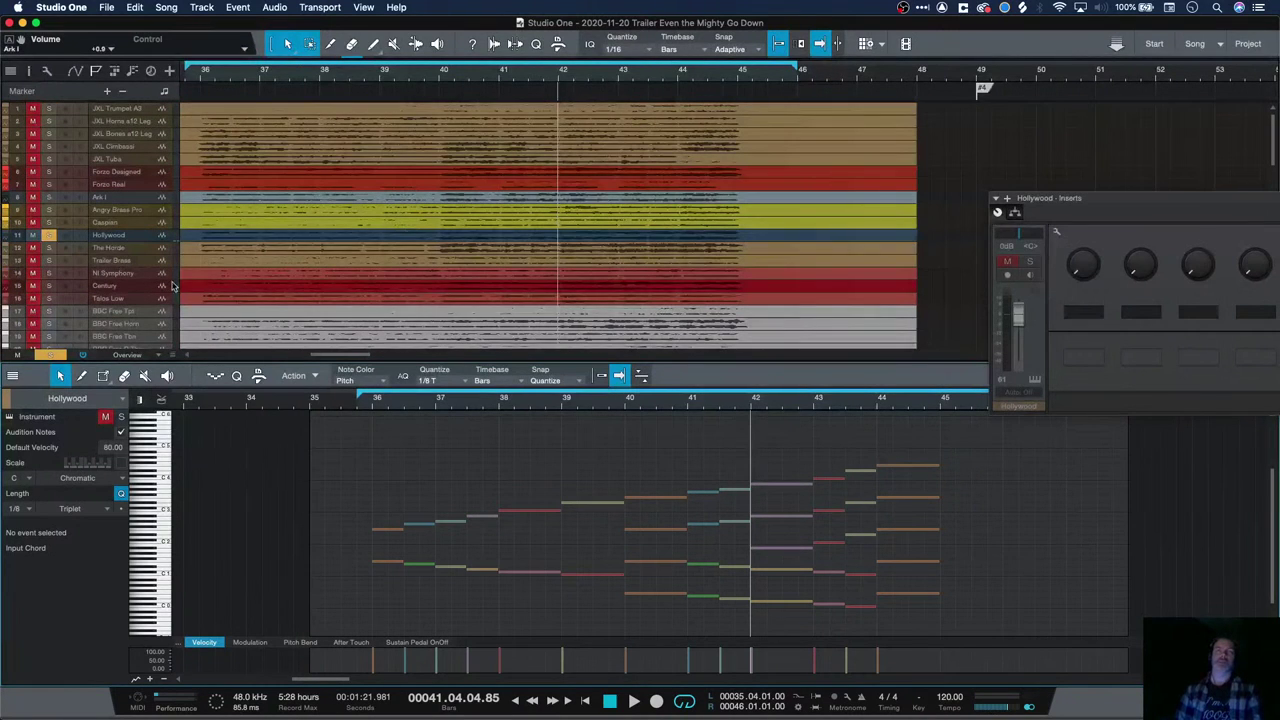
pyautogui.click(50, 237)
pyautogui.click(50, 249)
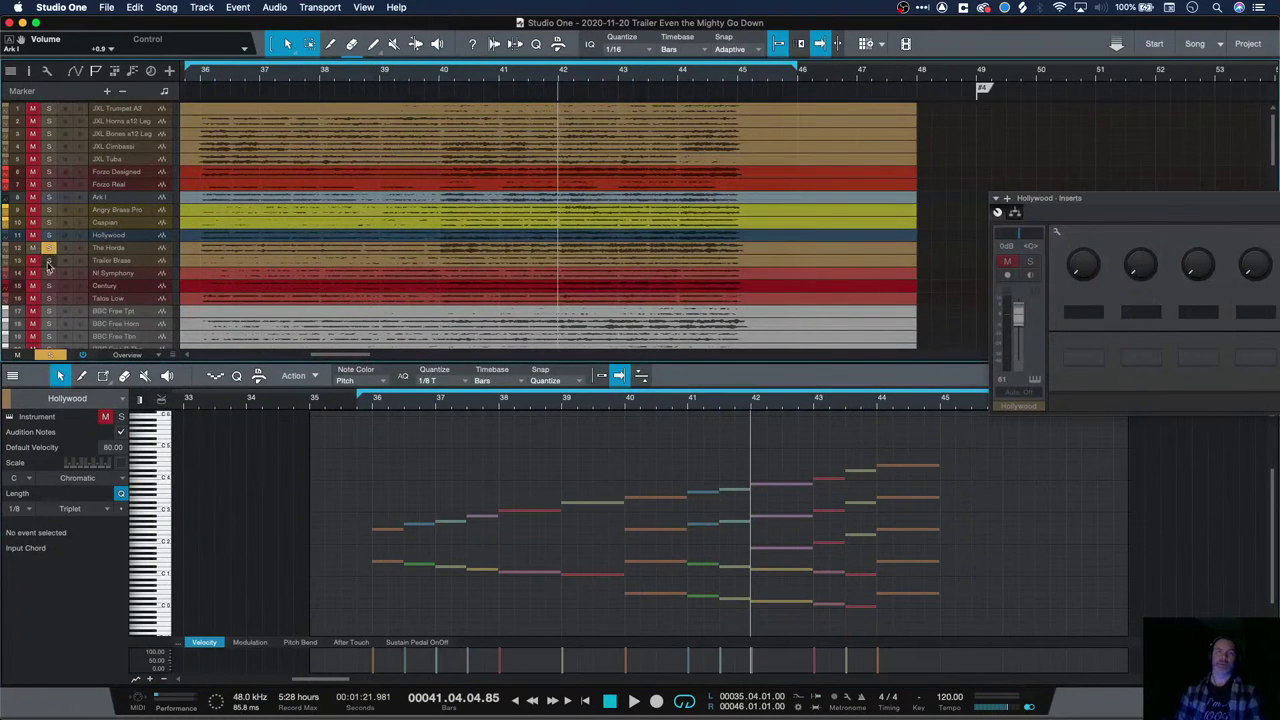
pyautogui.click(50, 262)
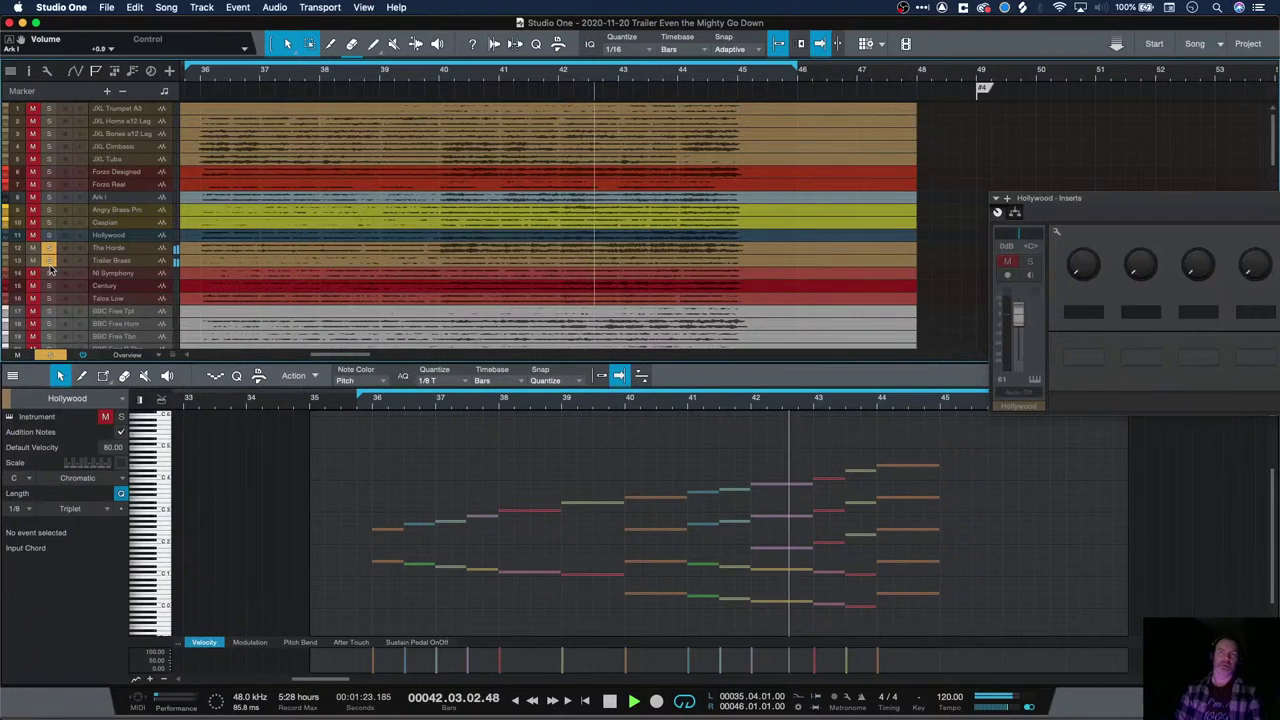
pyautogui.scroll(-3, 51, 268)
pyautogui.scroll(-3, 51, 274)
pyautogui.scroll(8, 54, 280)
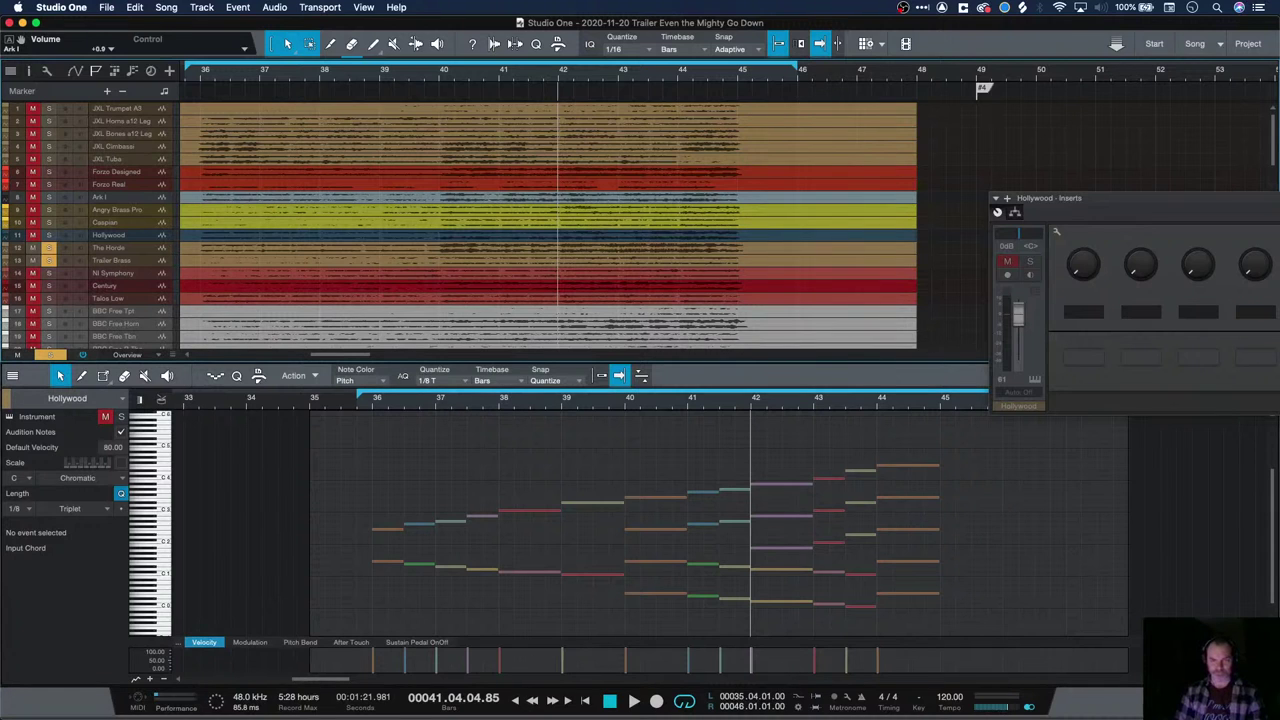
pyautogui.press('space')
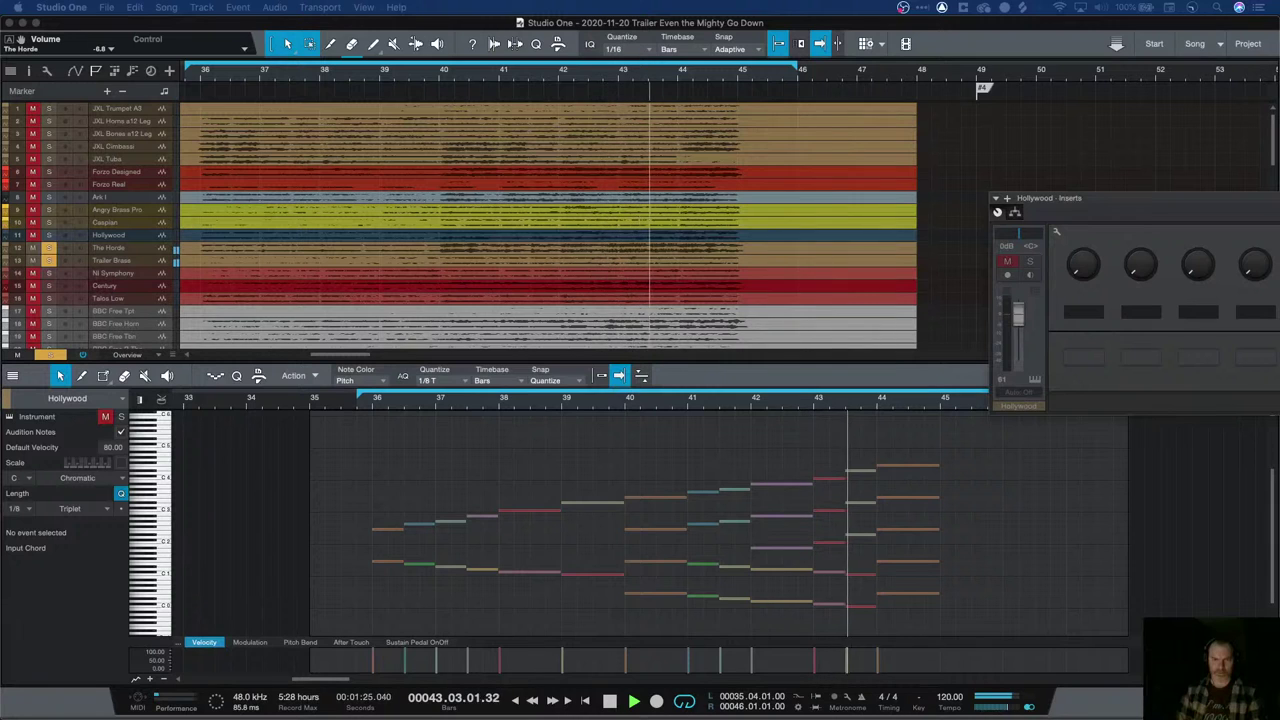
pyautogui.press('space')
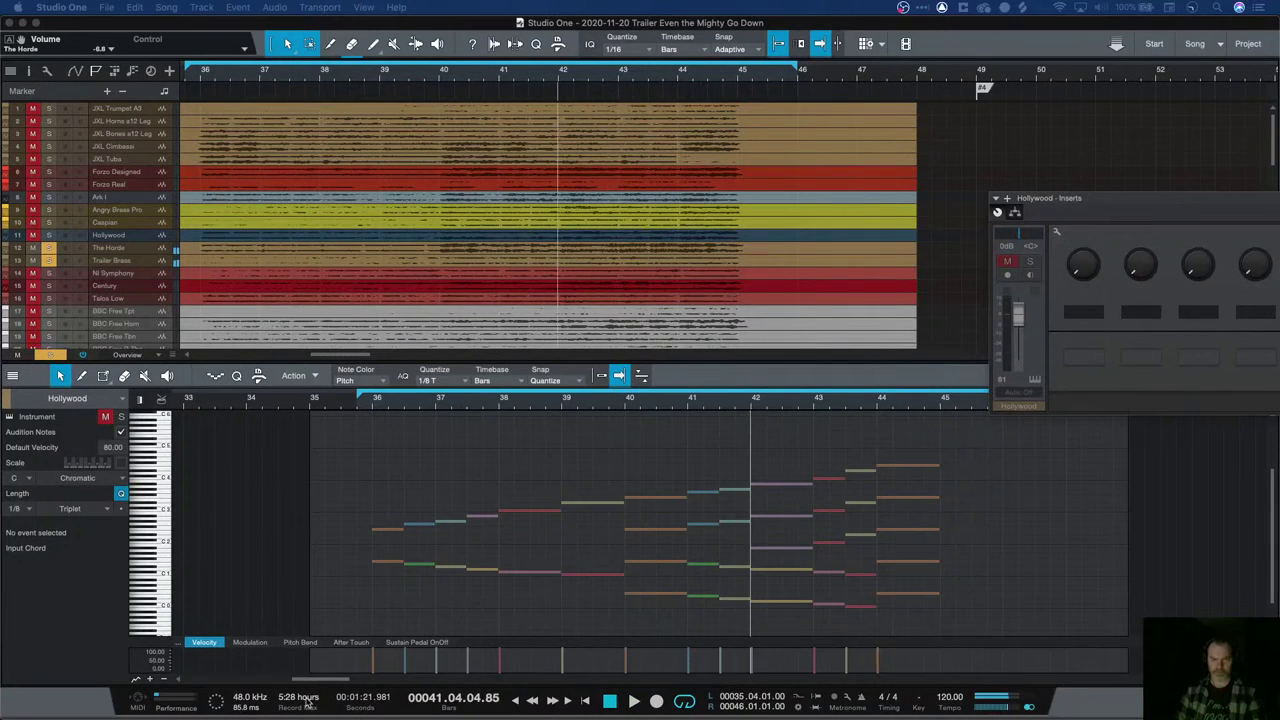
# Solo the Forzo Designed and Forzo Real audio tracks together and audition them from bar 42
pyautogui.click(48, 172)
pyautogui.press('space')
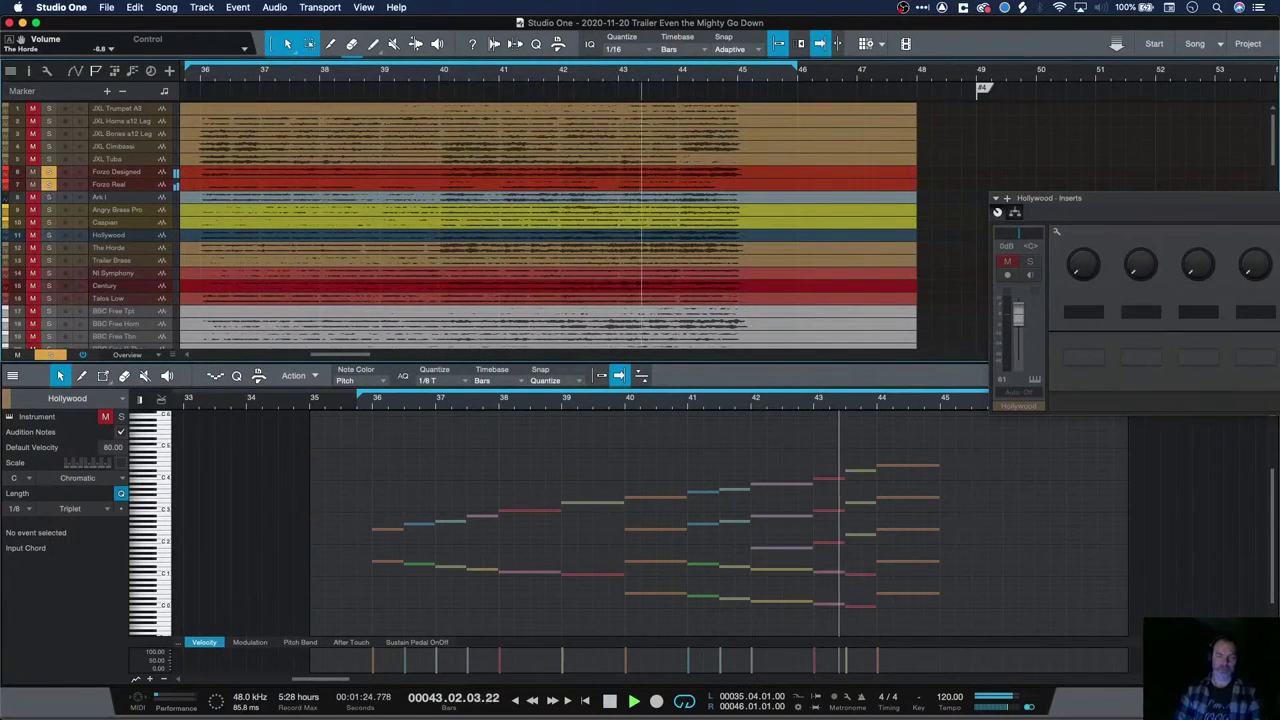
pyautogui.press('space')
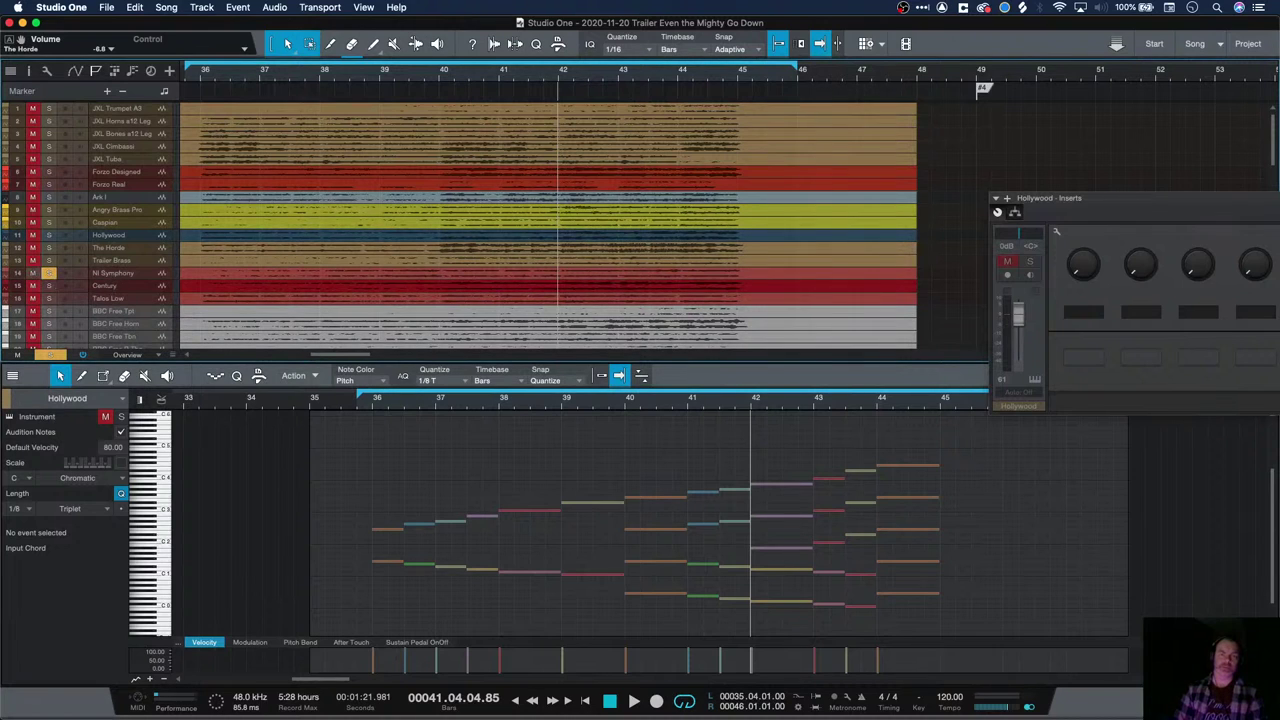
# Audition the soloed NI Symphony track, followed by the Century track soloed on its own
pyautogui.press('space')
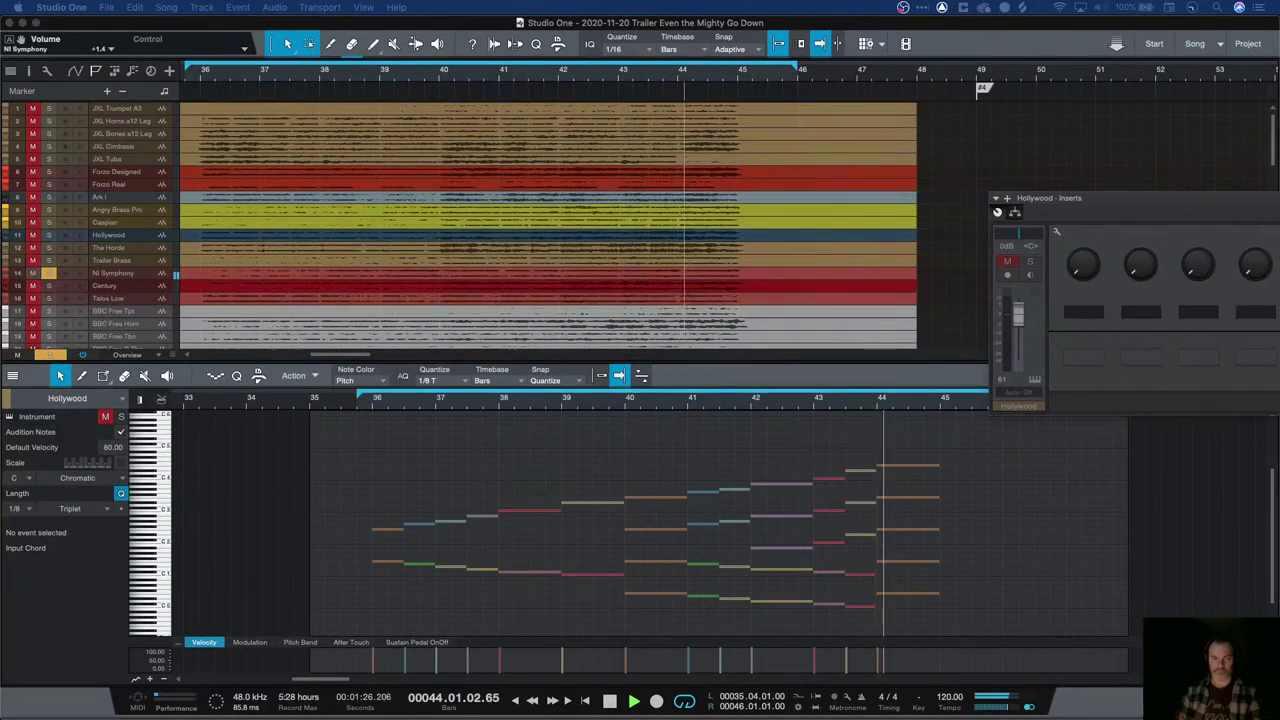
pyautogui.press('space')
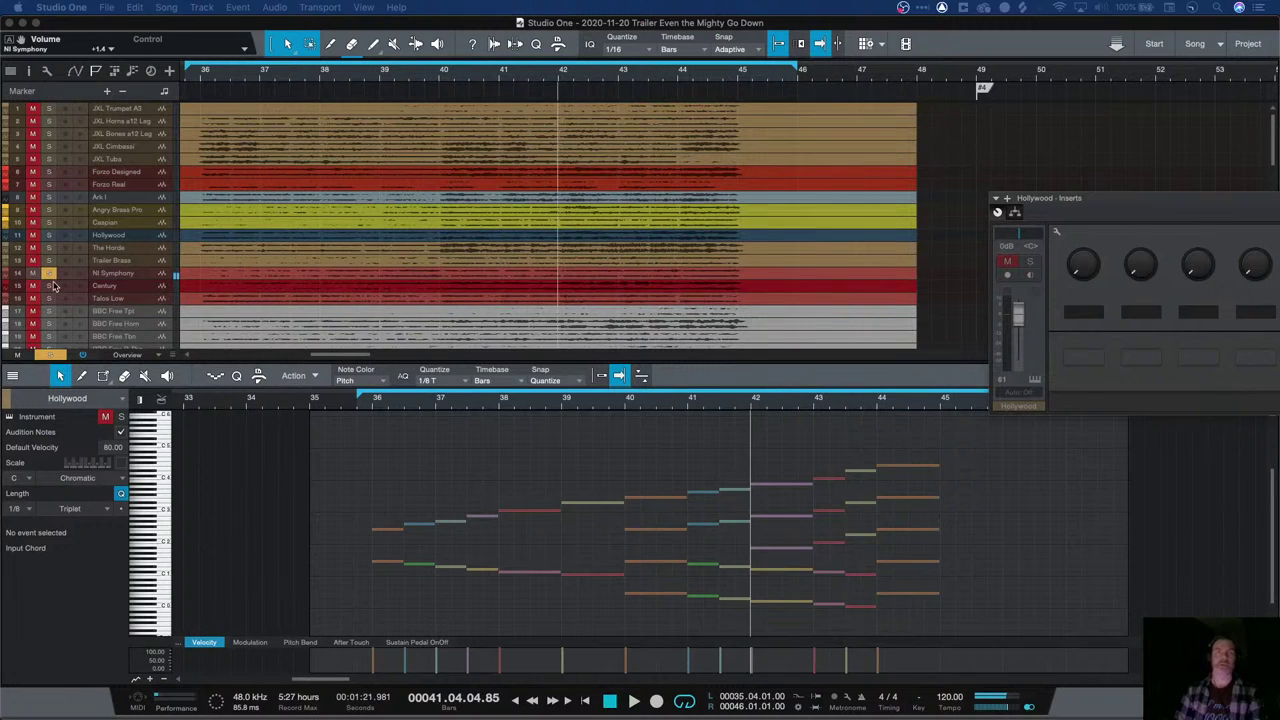
pyautogui.click(49, 286)
pyautogui.press('space')
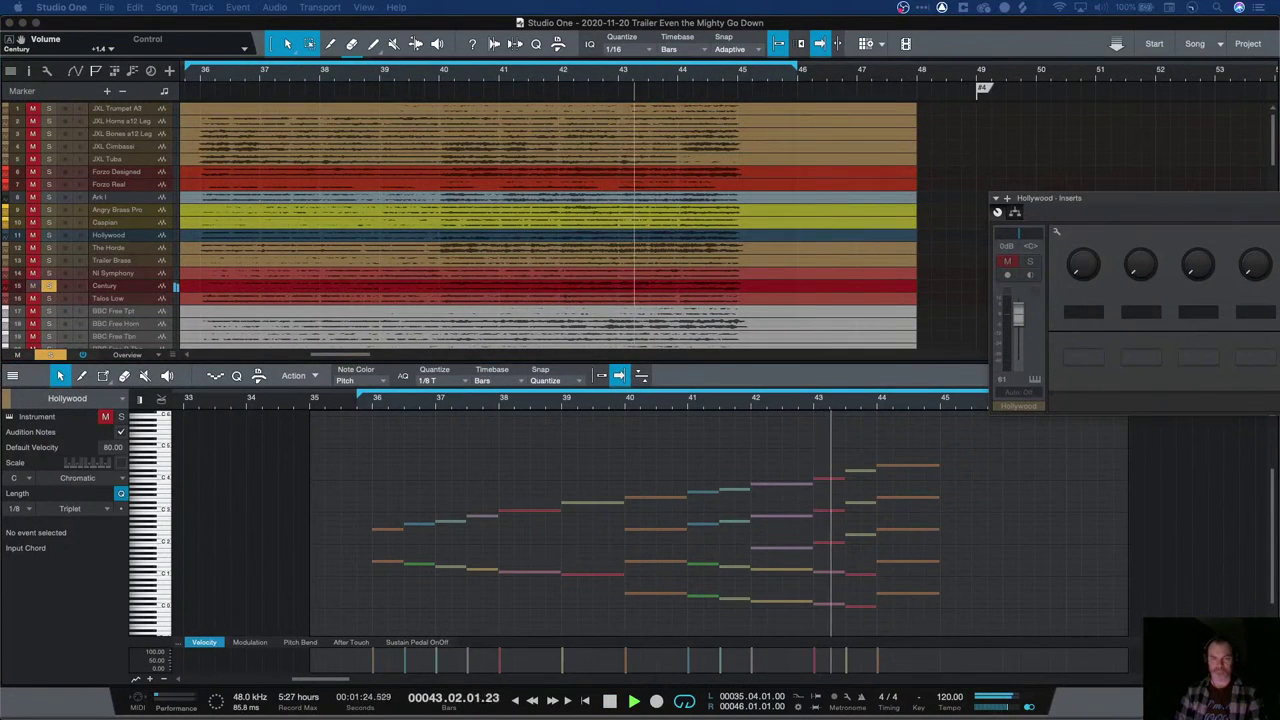
pyautogui.press('space')
# Solo the Talos Low audio track and audition it from bar 42
pyautogui.click(49, 298)
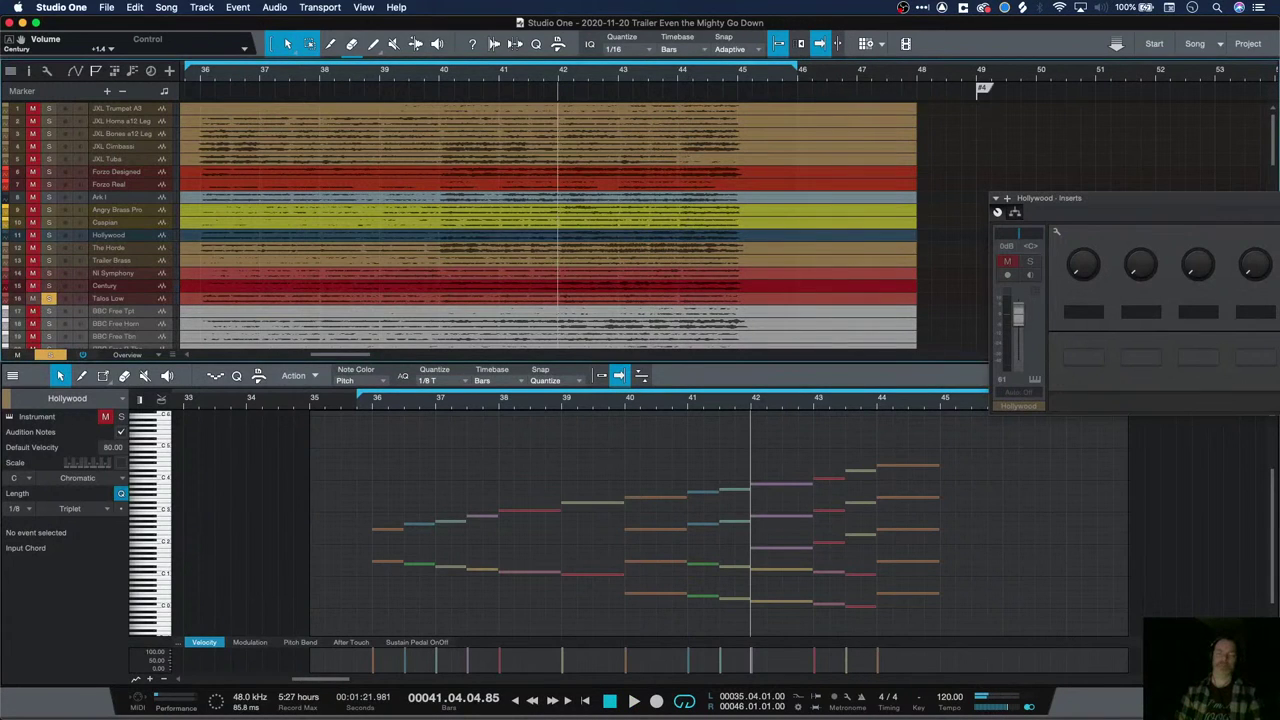
pyautogui.press('space')
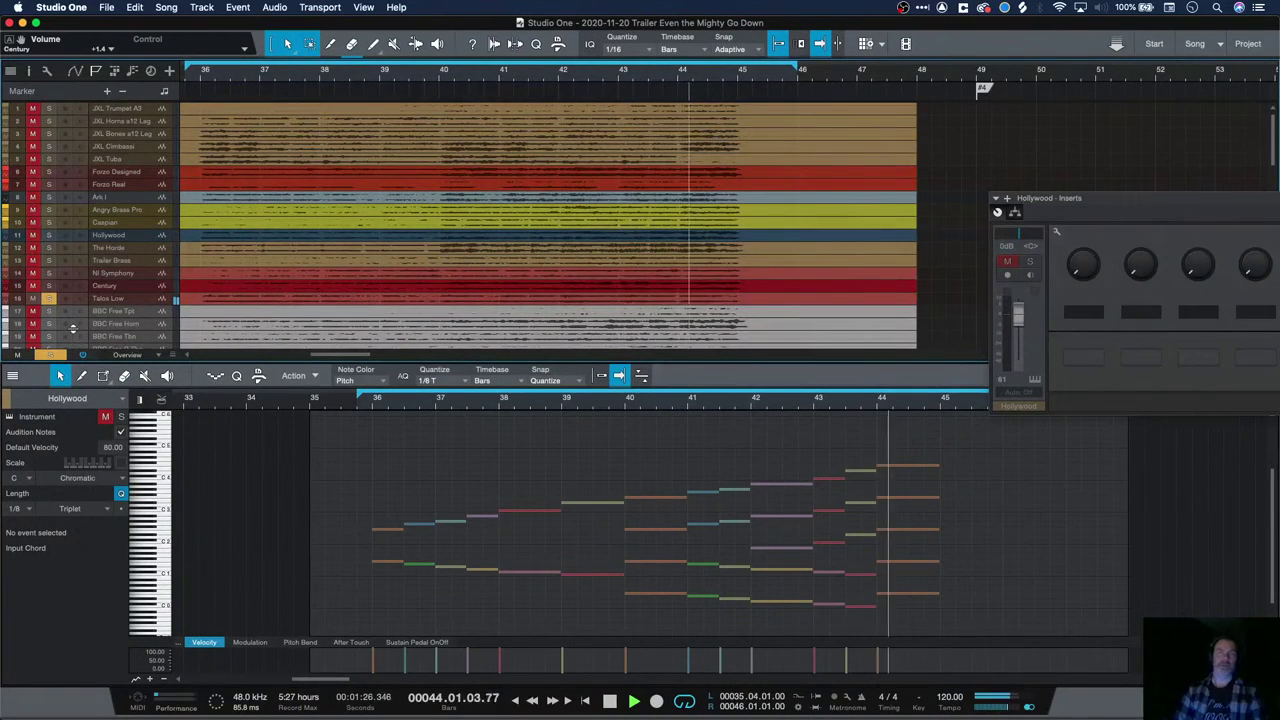
pyautogui.press('space')
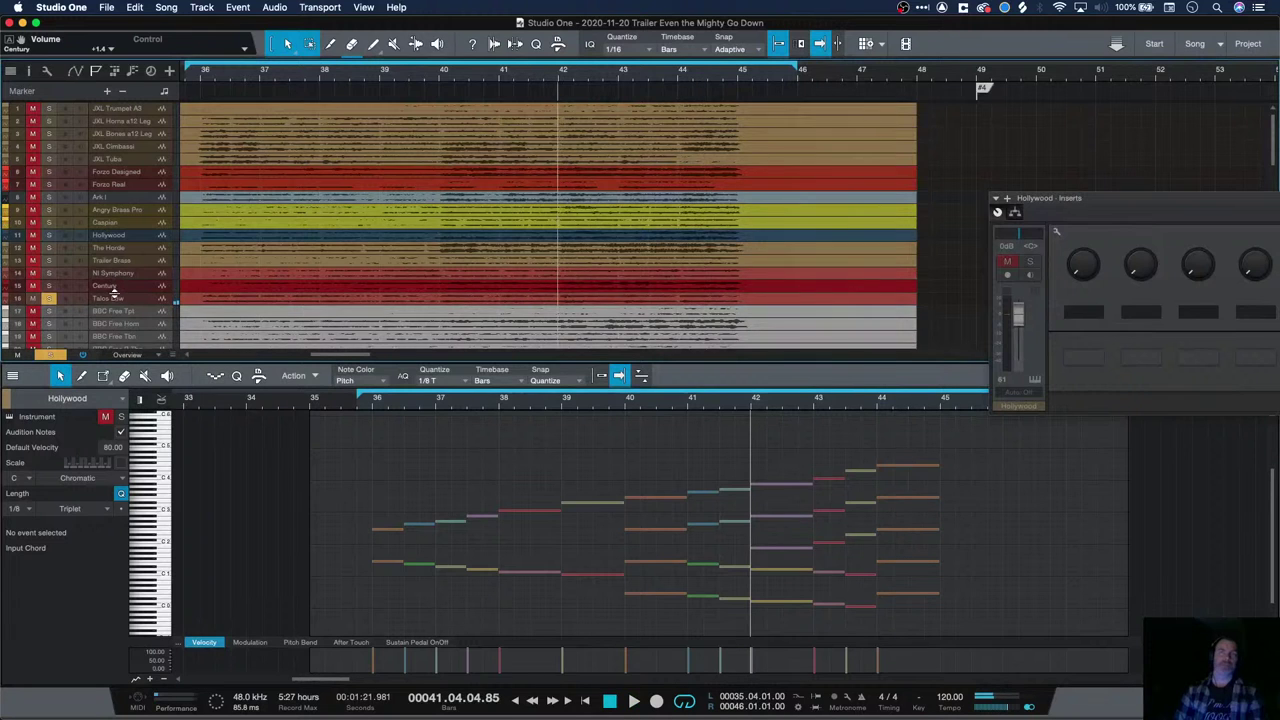
# Select the five BBC Free brass tracks, solo them as a group, and audition them from bar 42
pyautogui.scroll(-3, 113, 290)
pyautogui.click(125, 248)
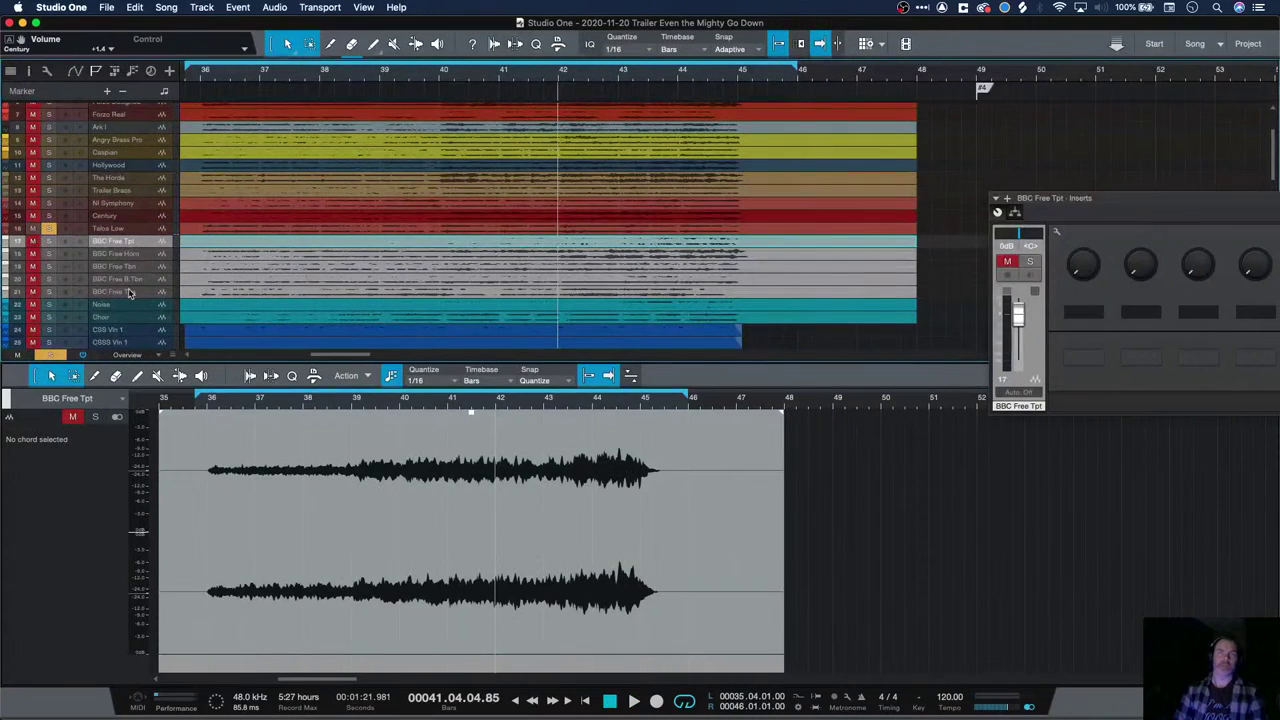
pyautogui.keyDown('shift'); pyautogui.click(54, 291); pyautogui.keyUp('shift')
pyautogui.click(50, 291)
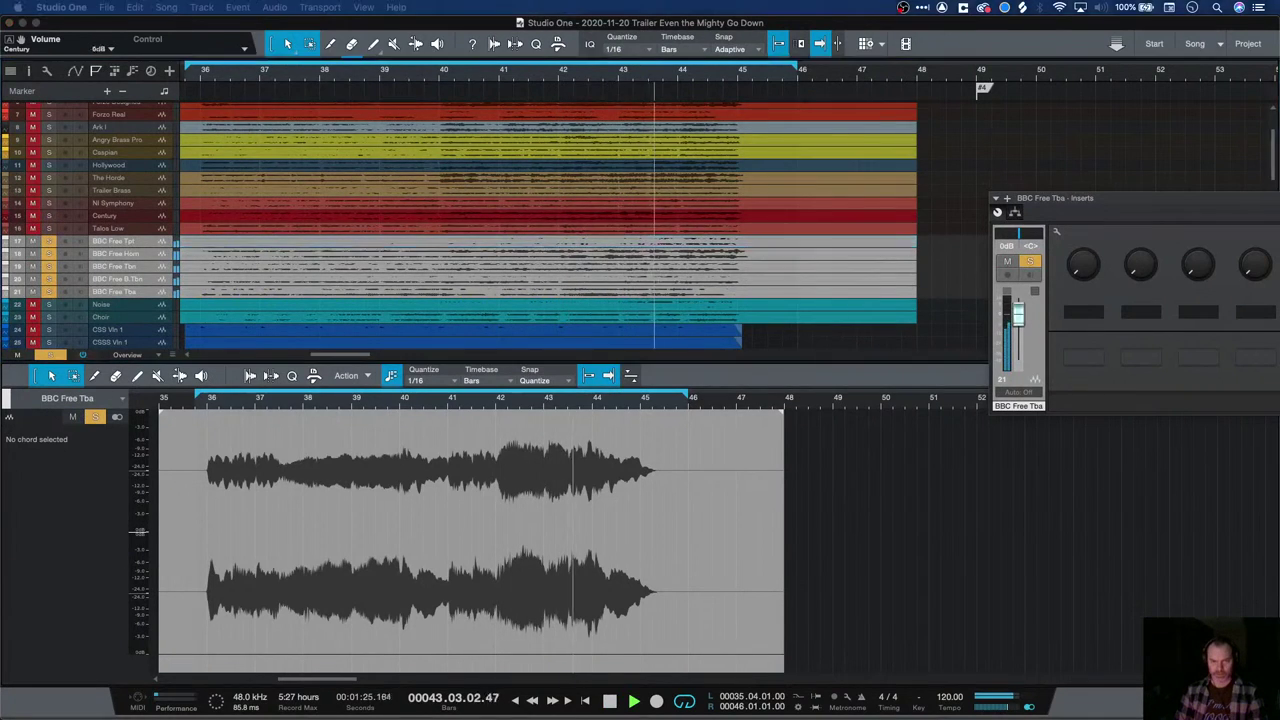
pyautogui.press('space')
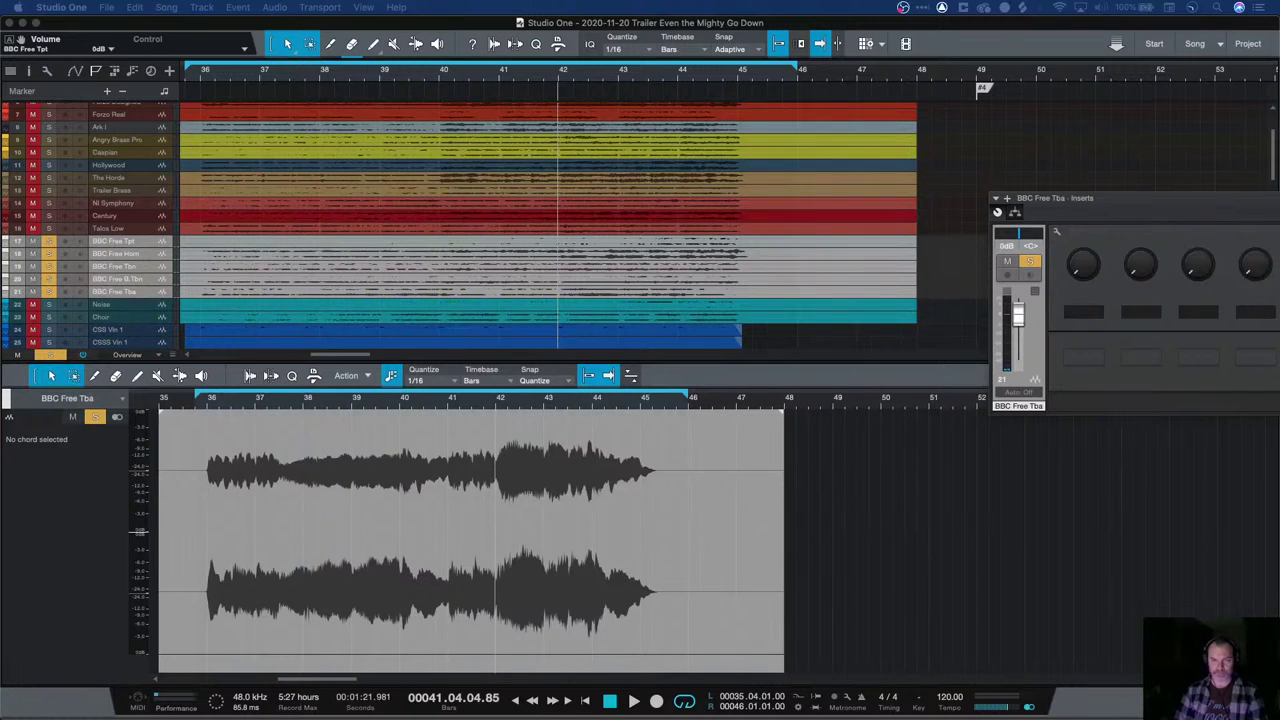
# Rebalance the BBC Free tracks' volumes during playback, with Tpt at +3.3 dB and Tba at +0.9 dB
pyautogui.click(114, 291)
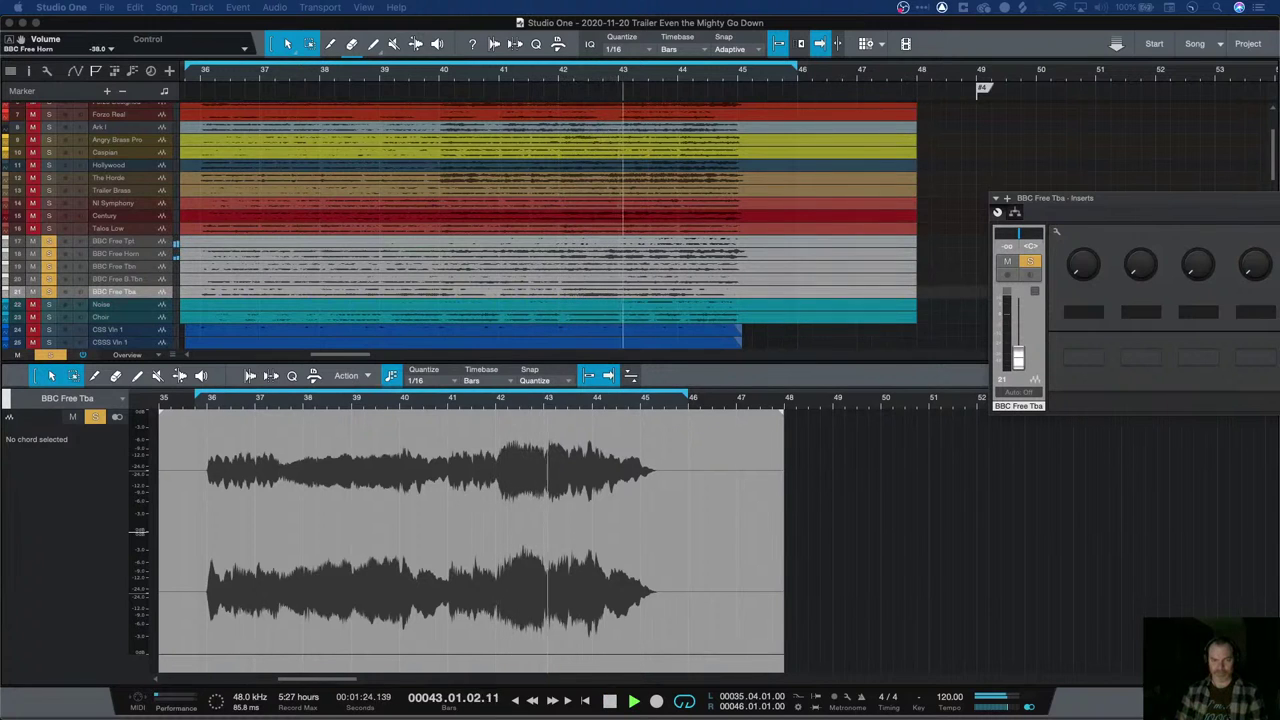
pyautogui.click(114, 241)
pyautogui.press('space')
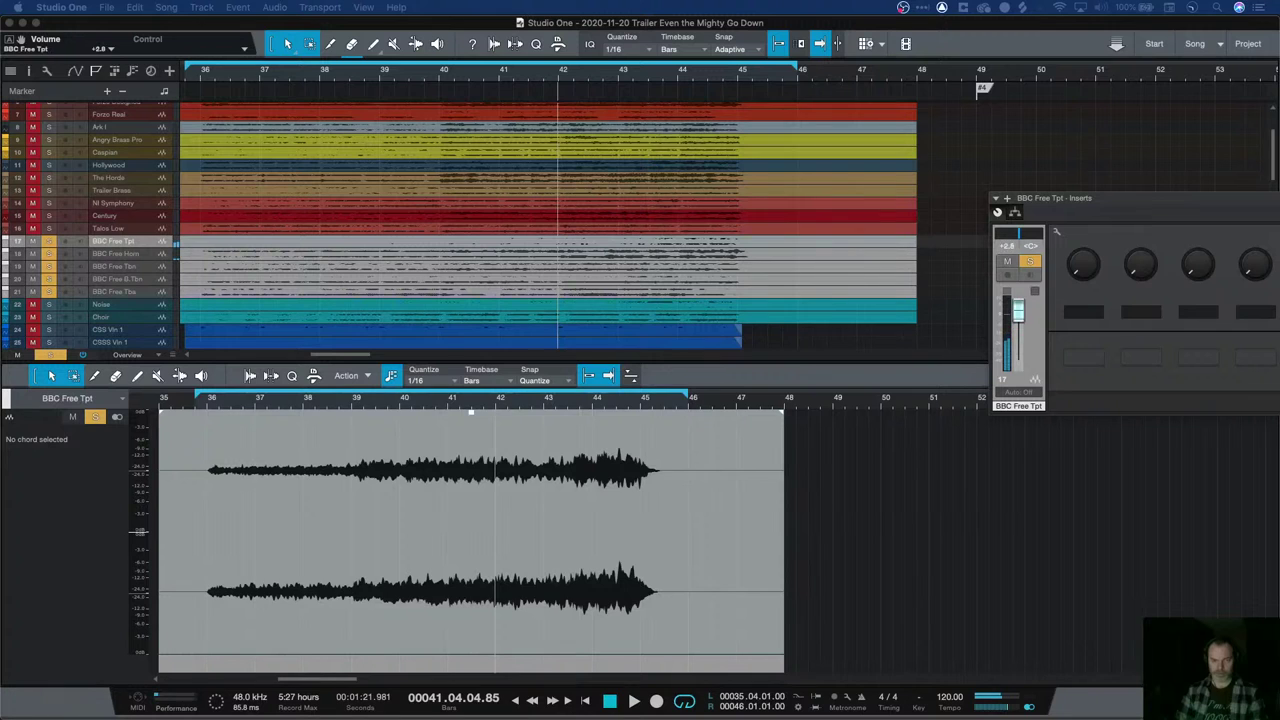
pyautogui.press('space')
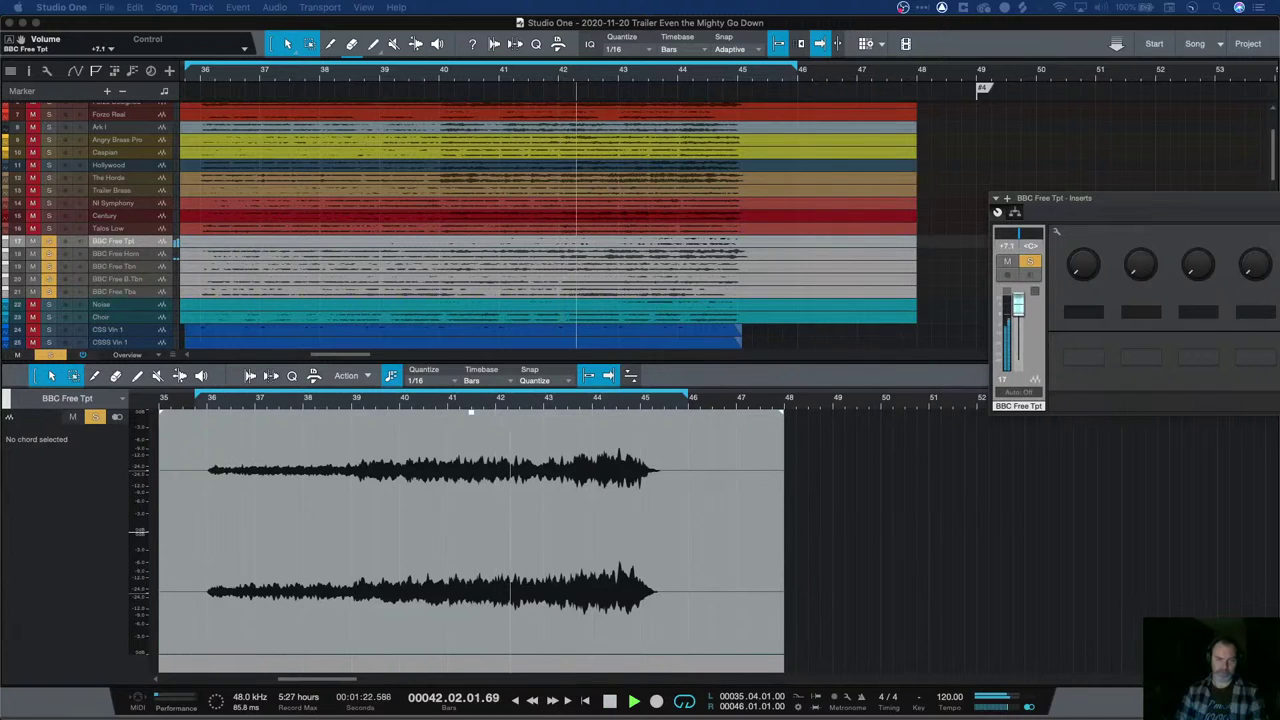
pyautogui.press('space')
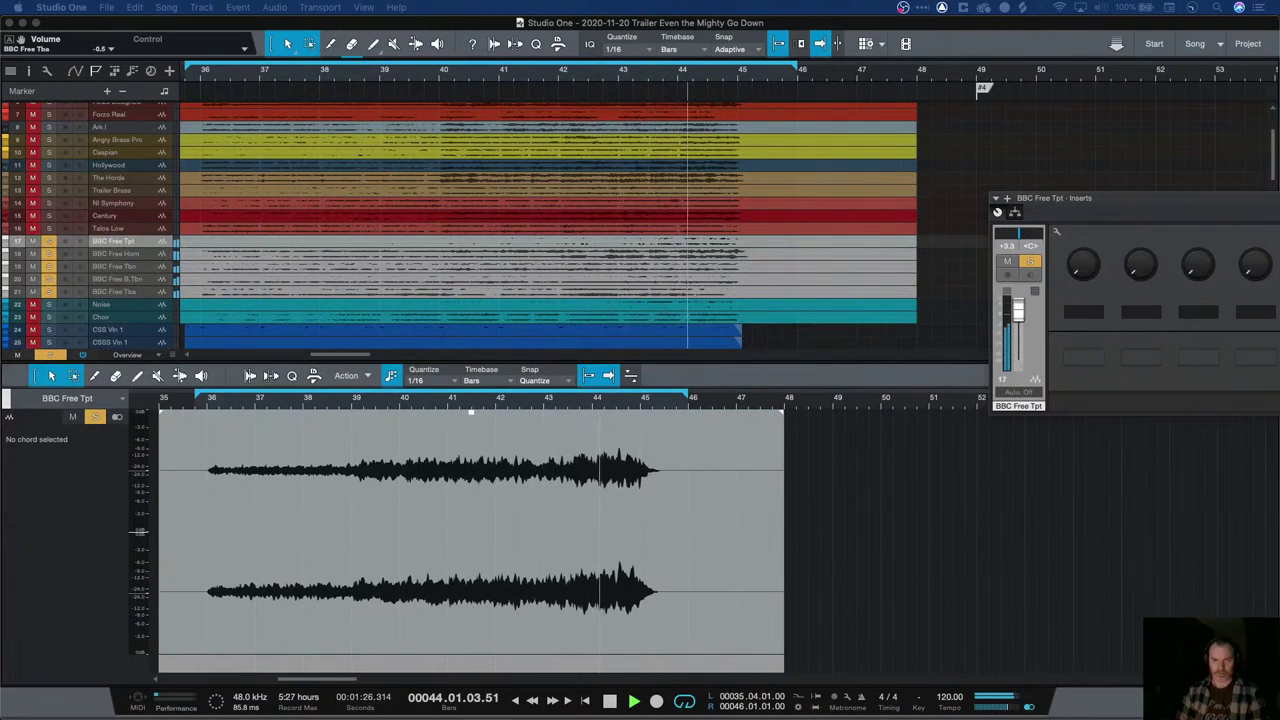
pyautogui.press('space')
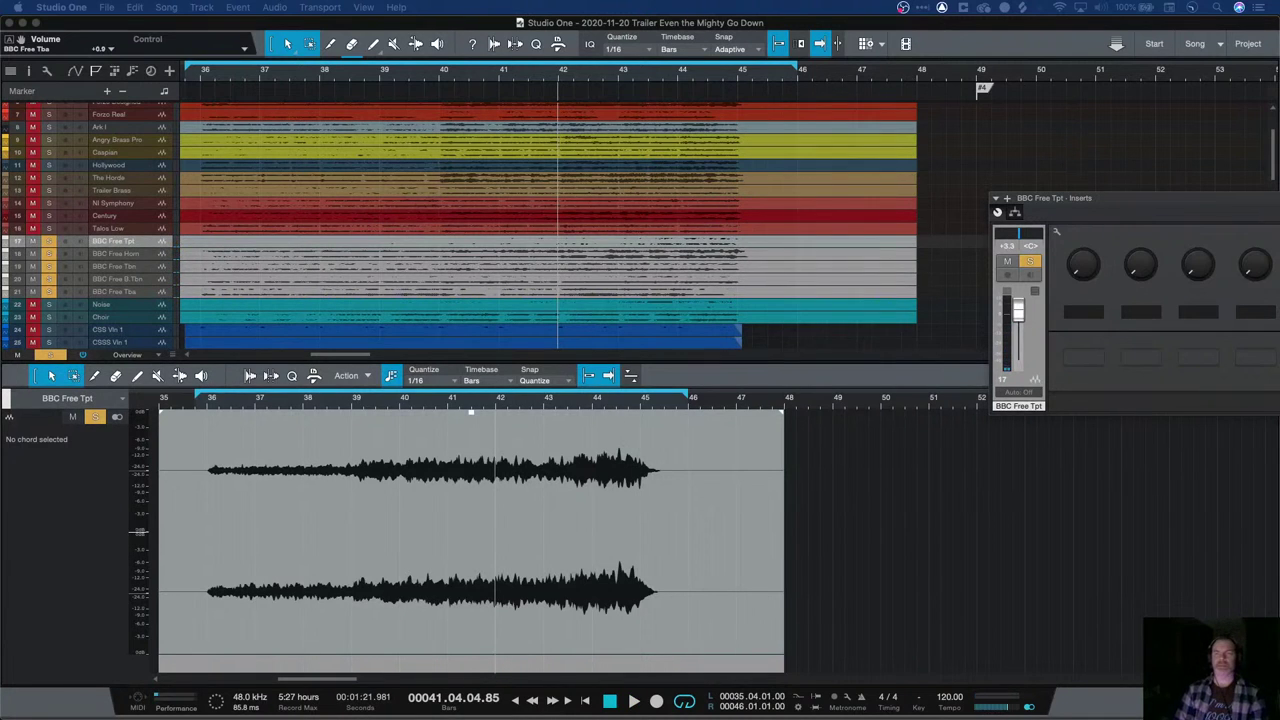
# Search the effects for "ott", insert OTT on the BBC Free Tpt track, and adjust its depth during playback
pyautogui.press('F5')
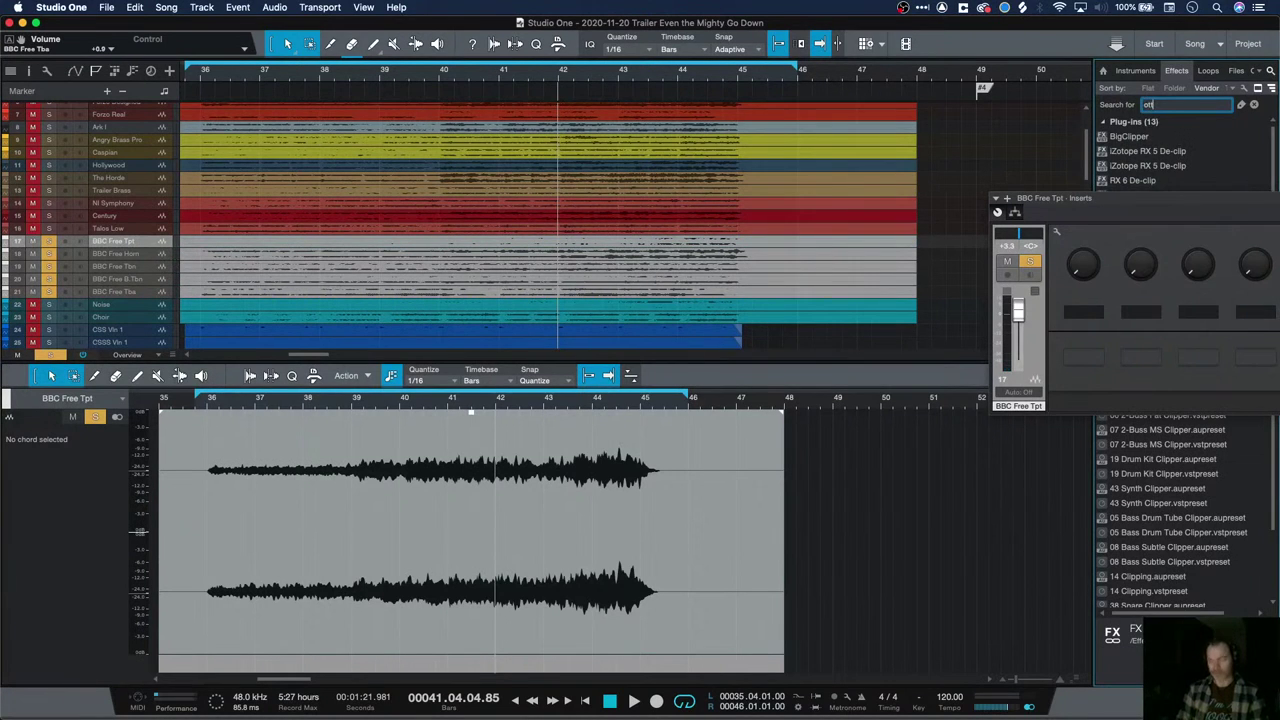
pyautogui.write('ott')
pyautogui.moveTo(1117, 136); pyautogui.dragTo(644, 244)
pyautogui.press('space')
pyautogui.moveTo(1052, 332); pyautogui.dragTo(1077, 383)
pyautogui.press('space')
# Insert OTT on the BBC Free Horn track and set its depth to about 21% during playback
pyautogui.moveTo(1120, 136); pyautogui.dragTo(858, 252)
pyautogui.press('space')
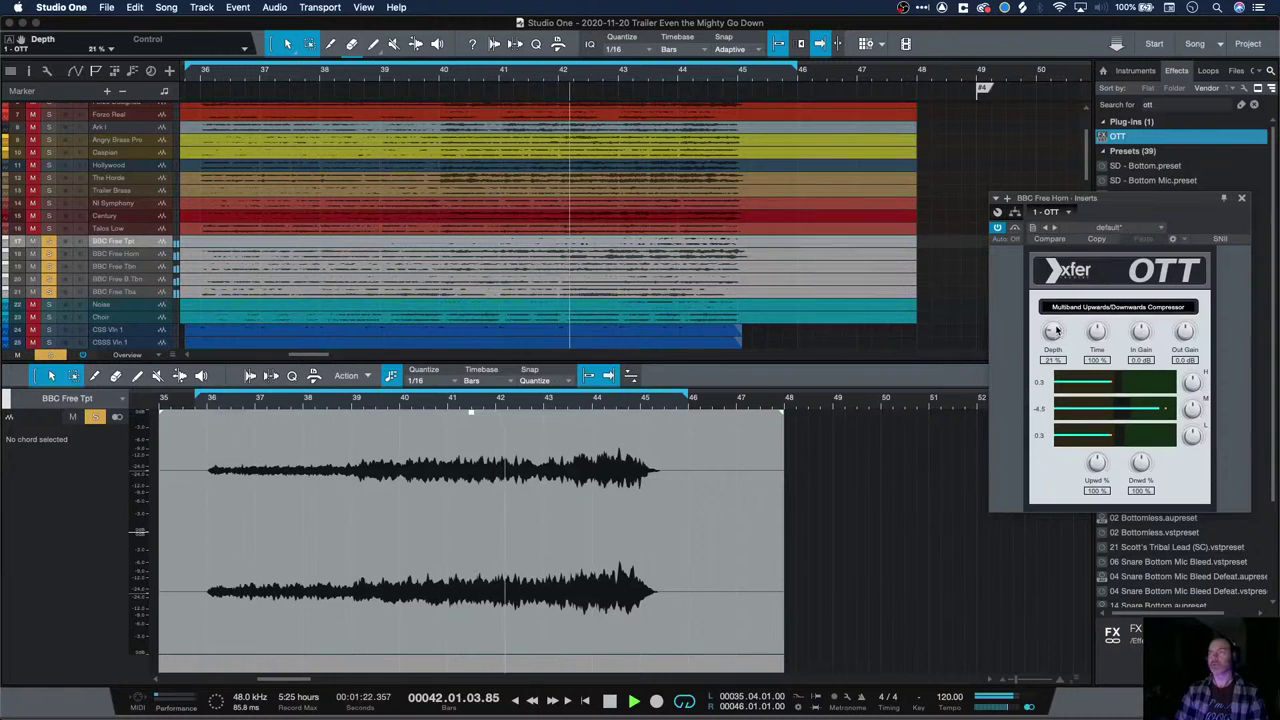
pyautogui.press('space')
# Insert OTT on the BBC Free Tbn track and set its depth to 28% while listening
pyautogui.moveTo(1056, 331); pyautogui.dragTo(863, 265)
pyautogui.press('space')
pyautogui.moveTo(1048, 337)
pyautogui.mouseDown()
pyautogui.moveTo(1057, 311)
pyautogui.moveTo(1047, 425)
pyautogui.moveTo(1053, 333)
pyautogui.mouseUp()
pyautogui.press('space')
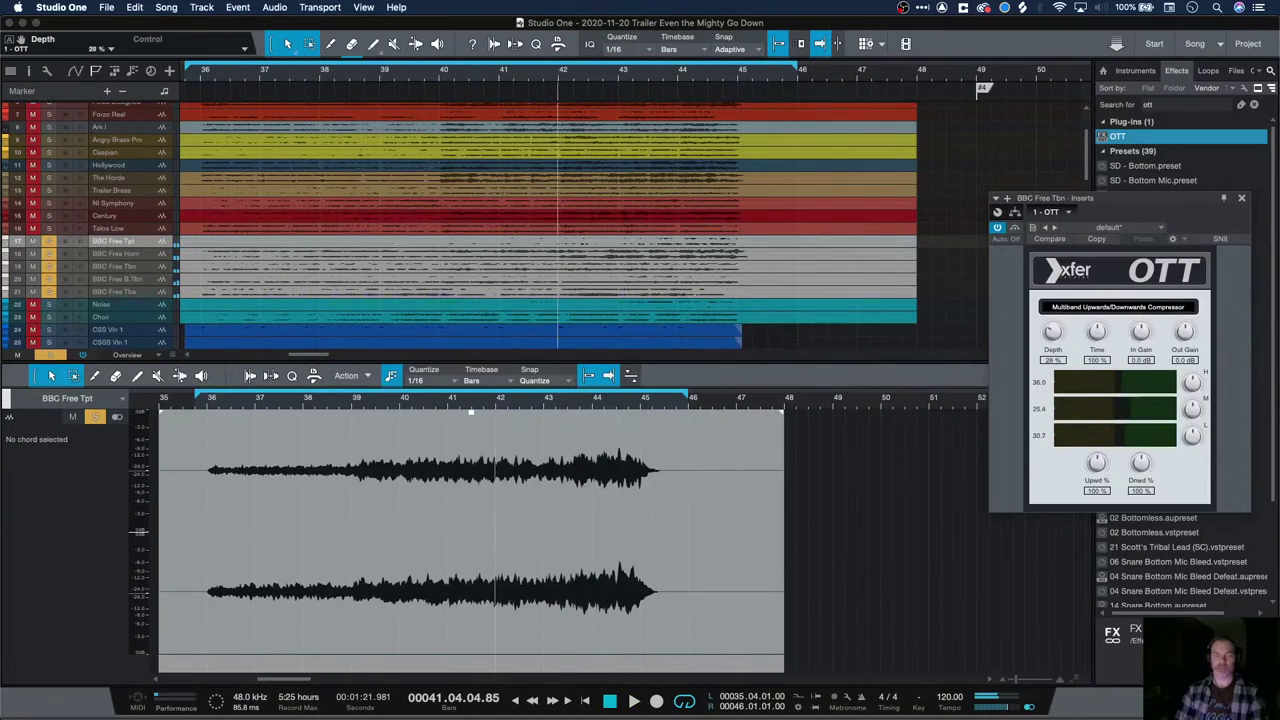
# Audition BBC Free Tbn soloed, setting its OTT depth to 45% and its track volume to +1.4 dB
pyautogui.press('space')
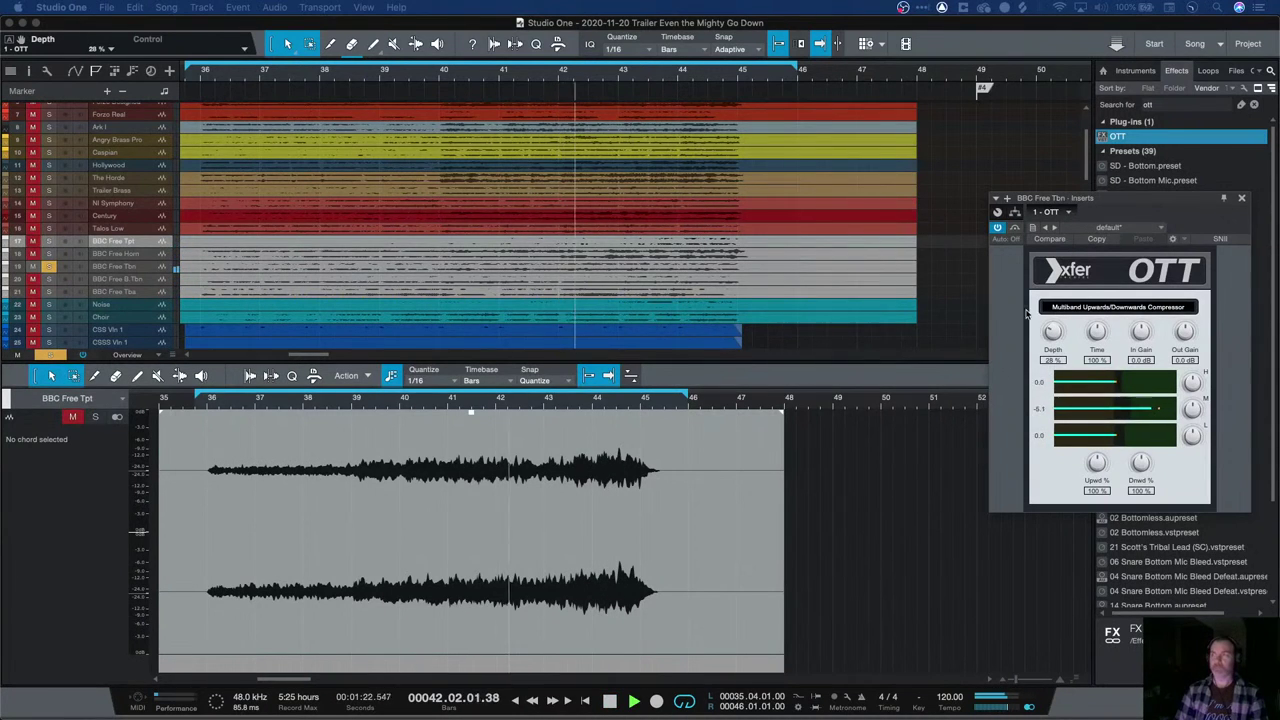
pyautogui.moveTo(1052, 333); pyautogui.dragTo(1065, 324)
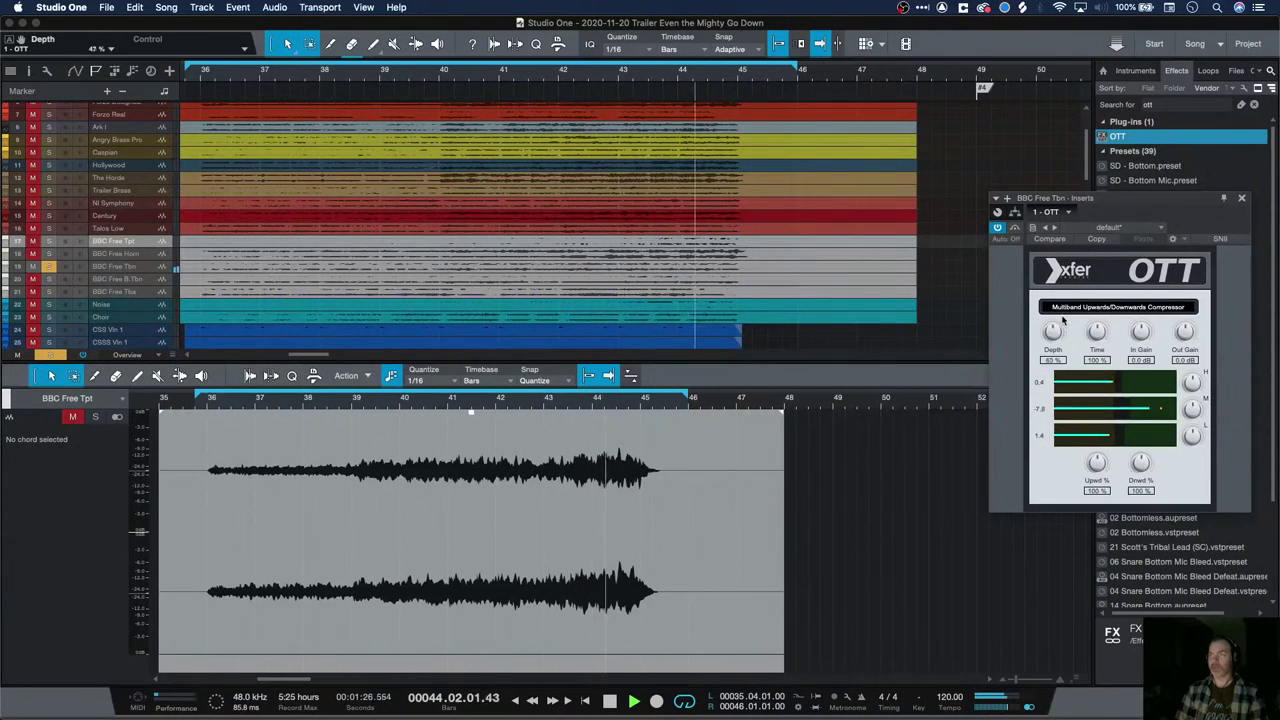
pyautogui.press('space')
pyautogui.press('space')
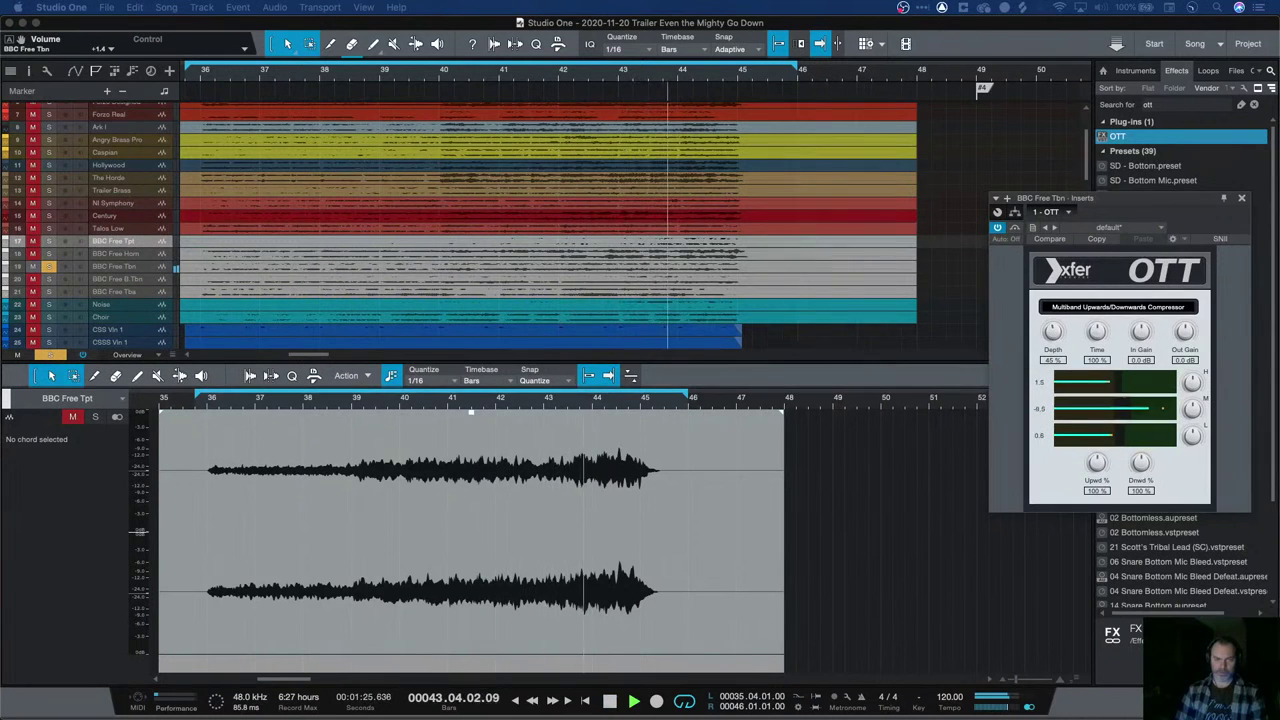
pyautogui.press('space')
# Insert OTT on the soloed BBC Free B.Tbn track and set its depth to 28% during playback
pyautogui.moveTo(1124, 136); pyautogui.dragTo(821, 283)
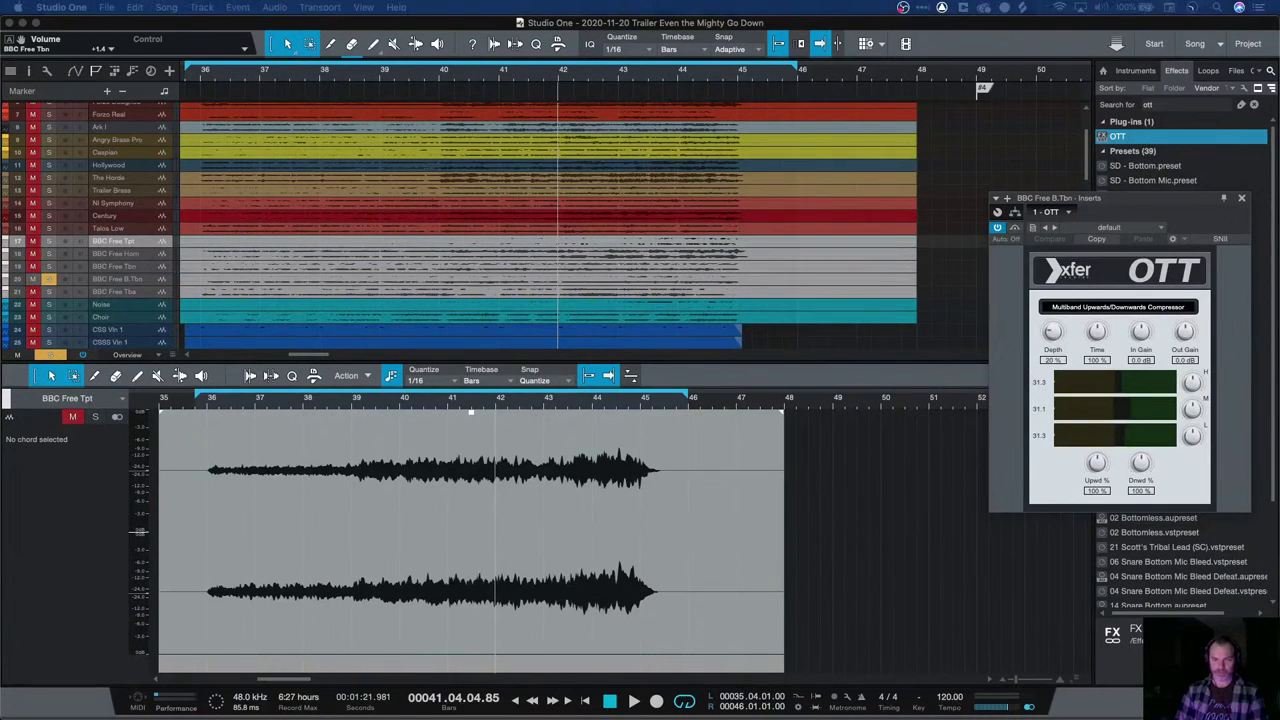
pyautogui.press('space')
pyautogui.moveTo(1042, 332)
pyautogui.mouseDown()
pyautogui.moveTo(1050, 342)
pyautogui.moveTo(1050, 330)
pyautogui.mouseUp()
pyautogui.press('space')
# Insert OTT on the BBC Free Tba audio, solo that track, and set the OTT depth to 53% during playback
pyautogui.moveTo(1118, 140); pyautogui.dragTo(797, 295)
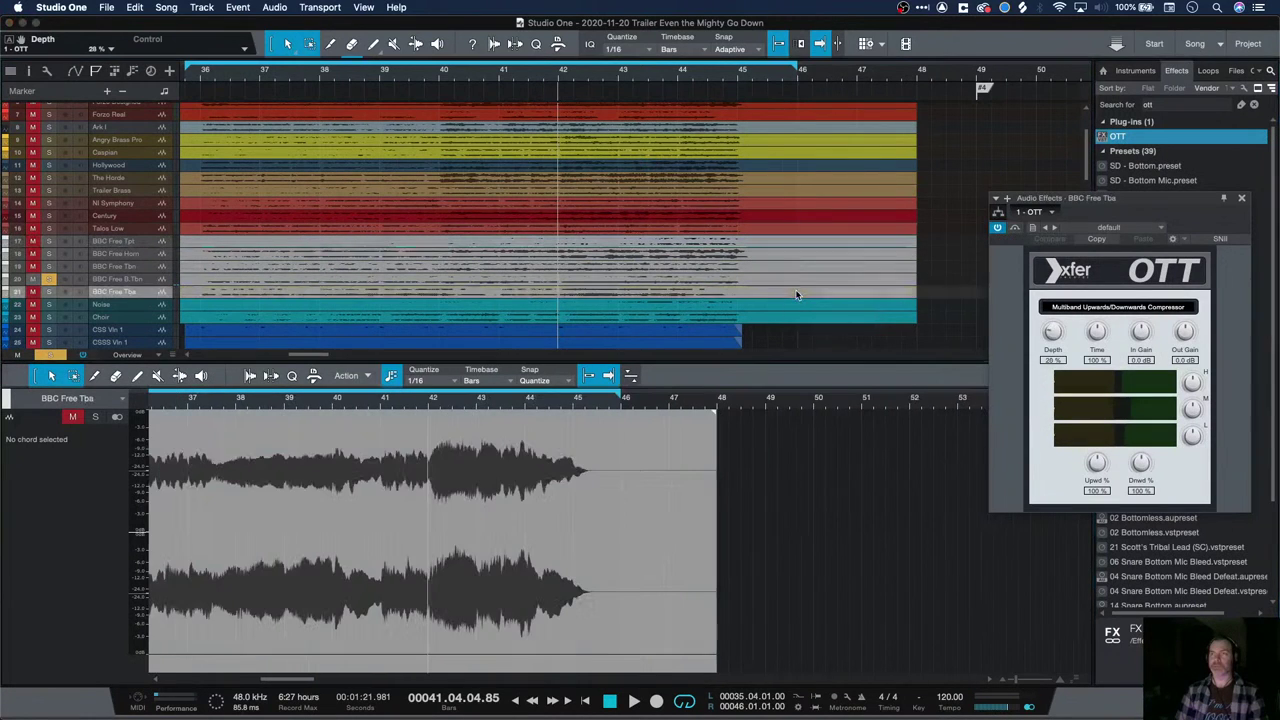
pyautogui.press('m')
pyautogui.press('s')
pyautogui.press('space')
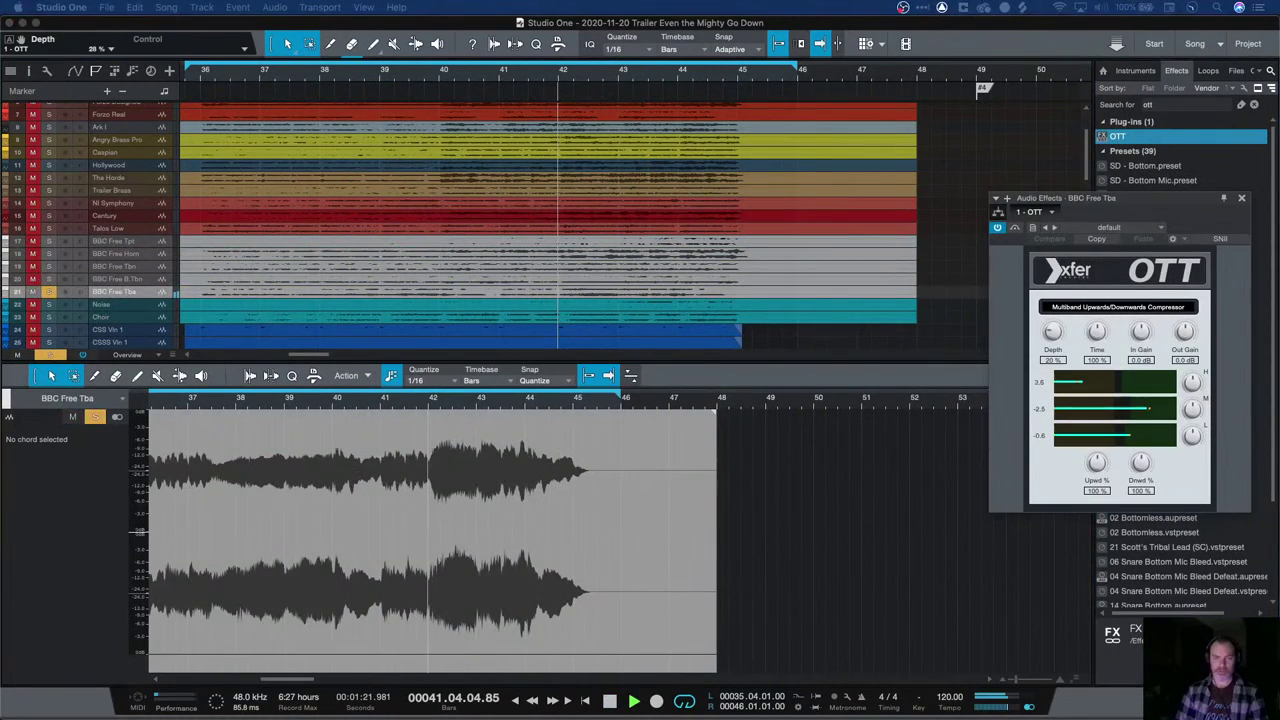
pyautogui.moveTo(1052, 332); pyautogui.dragTo(1068, 306)
pyautogui.press('space')
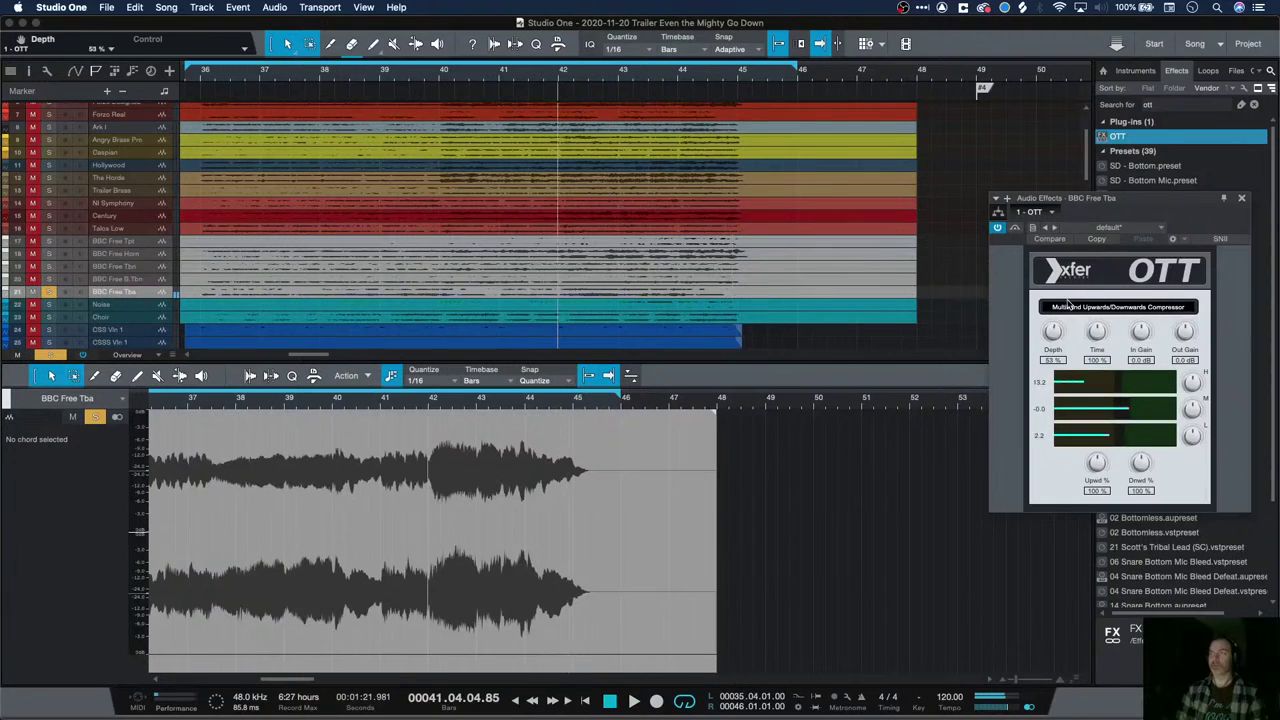
# Solo all five BBC Free brass tracks together and audition the OTT-processed section from bar 42
pyautogui.keyDown('shift'); pyautogui.click(142, 246); pyautogui.keyUp('shift')
pyautogui.press('s')
pyautogui.press('space')
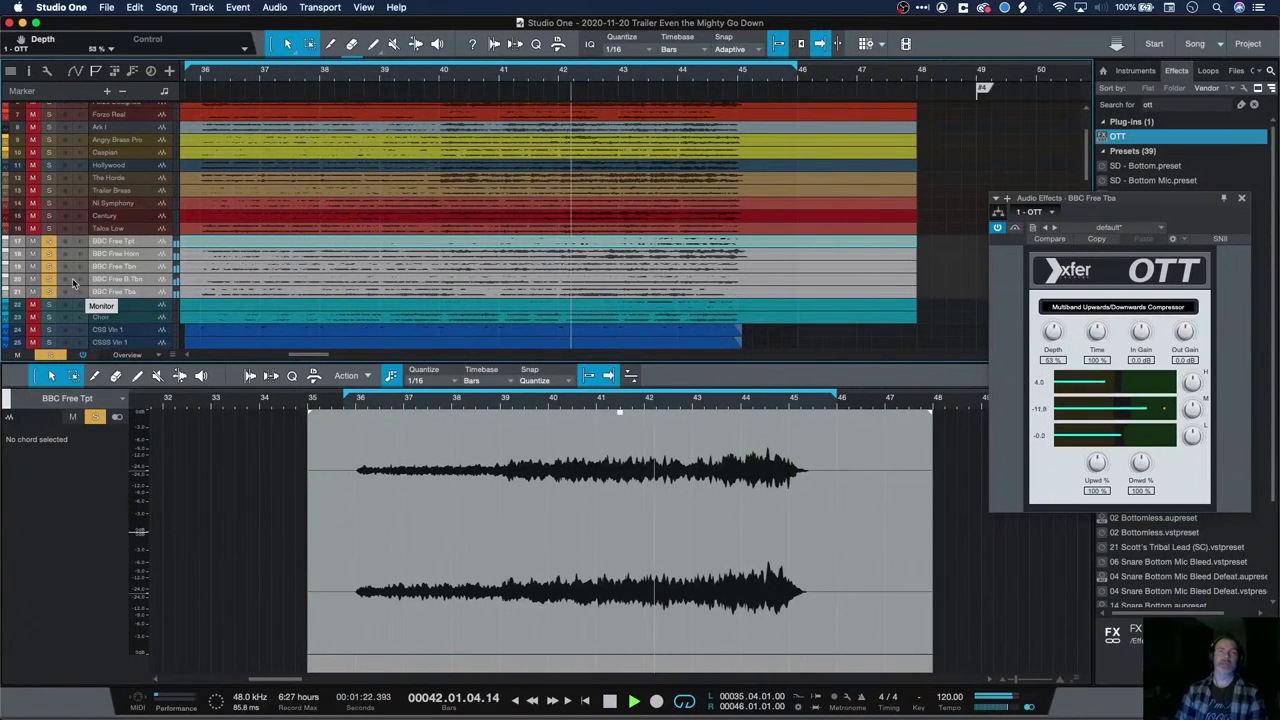
pyautogui.press('space')
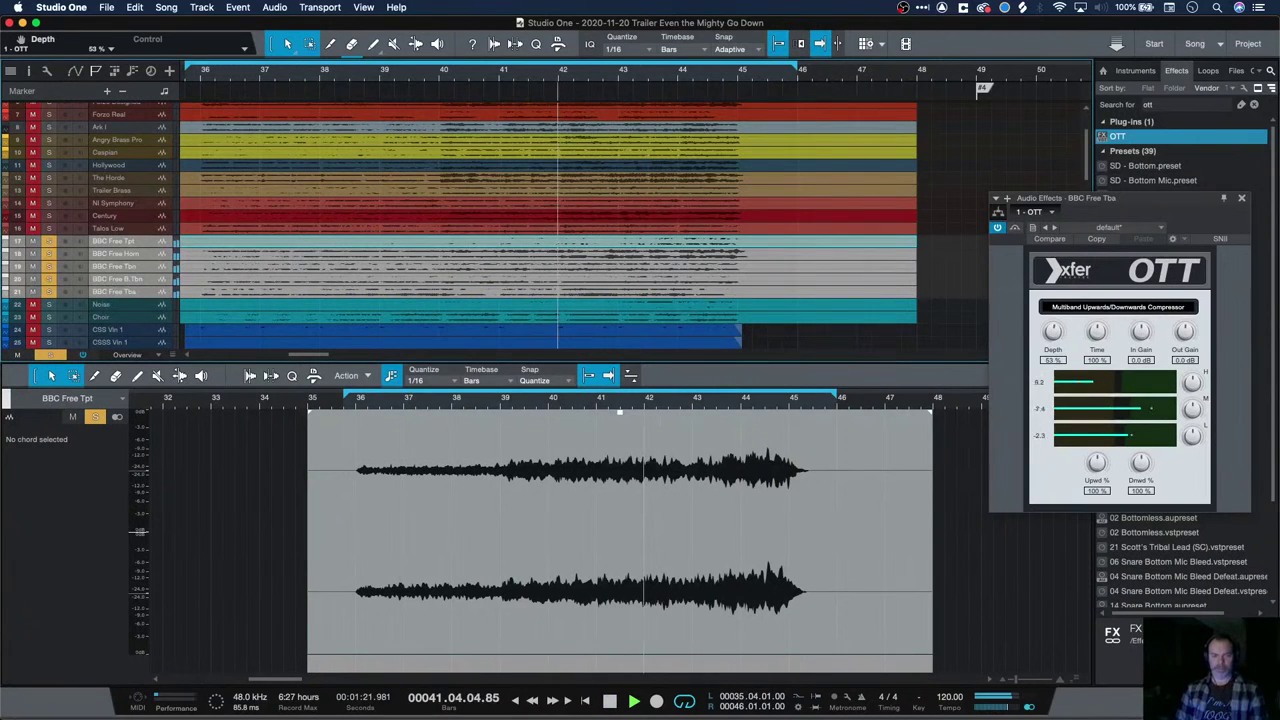
pyautogui.press('space')
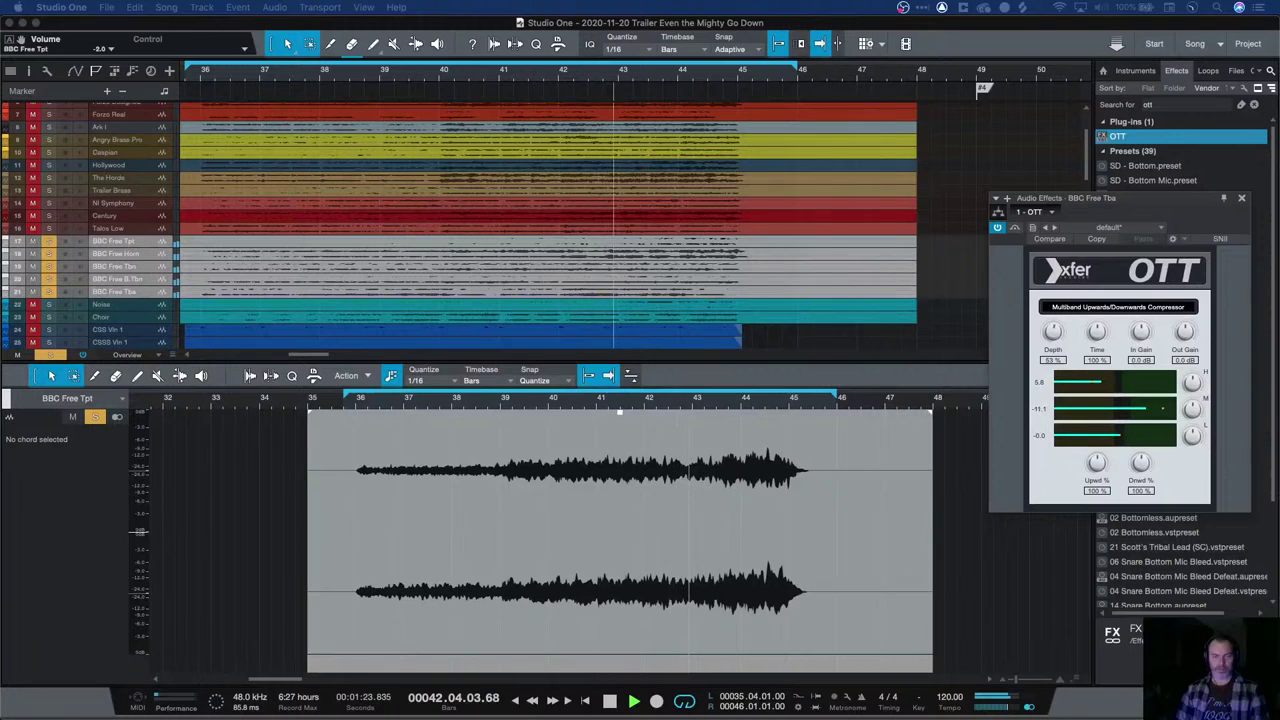
# Stop playback and check the individual volume settings of the BBC Free Tpt, Horn and Tbn tracks
pyautogui.press('space')
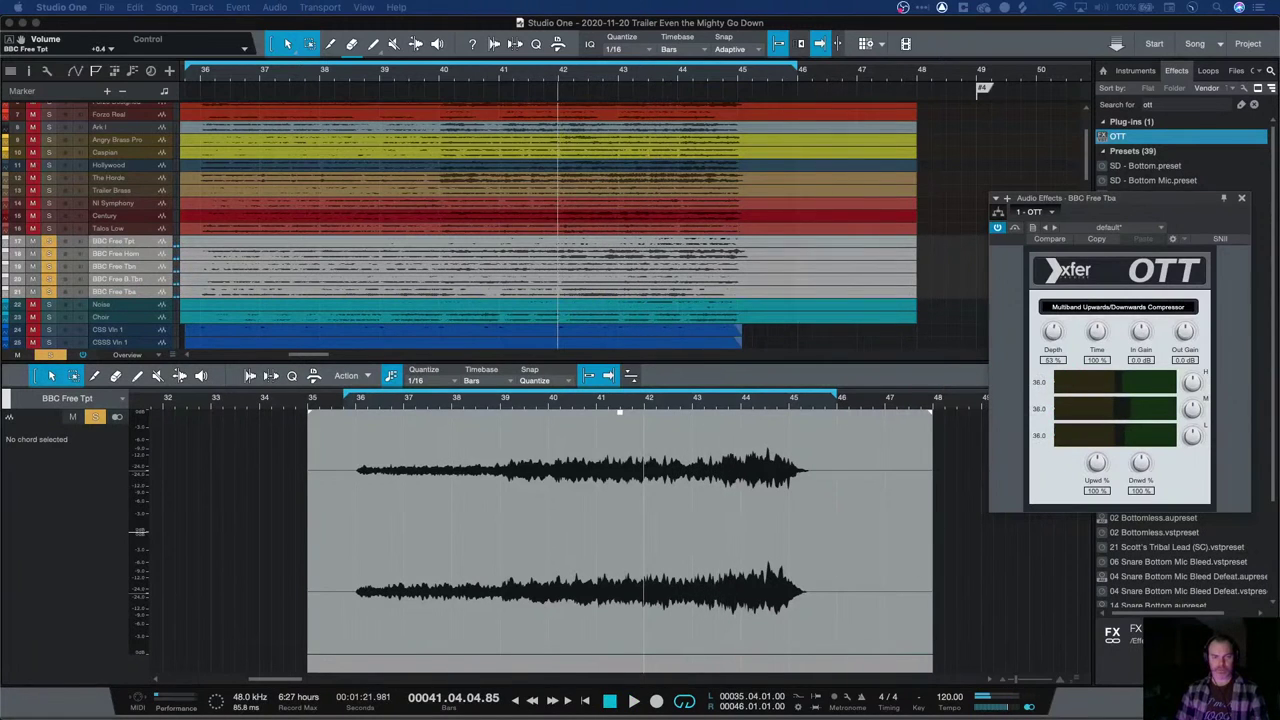
pyautogui.click(115, 241)
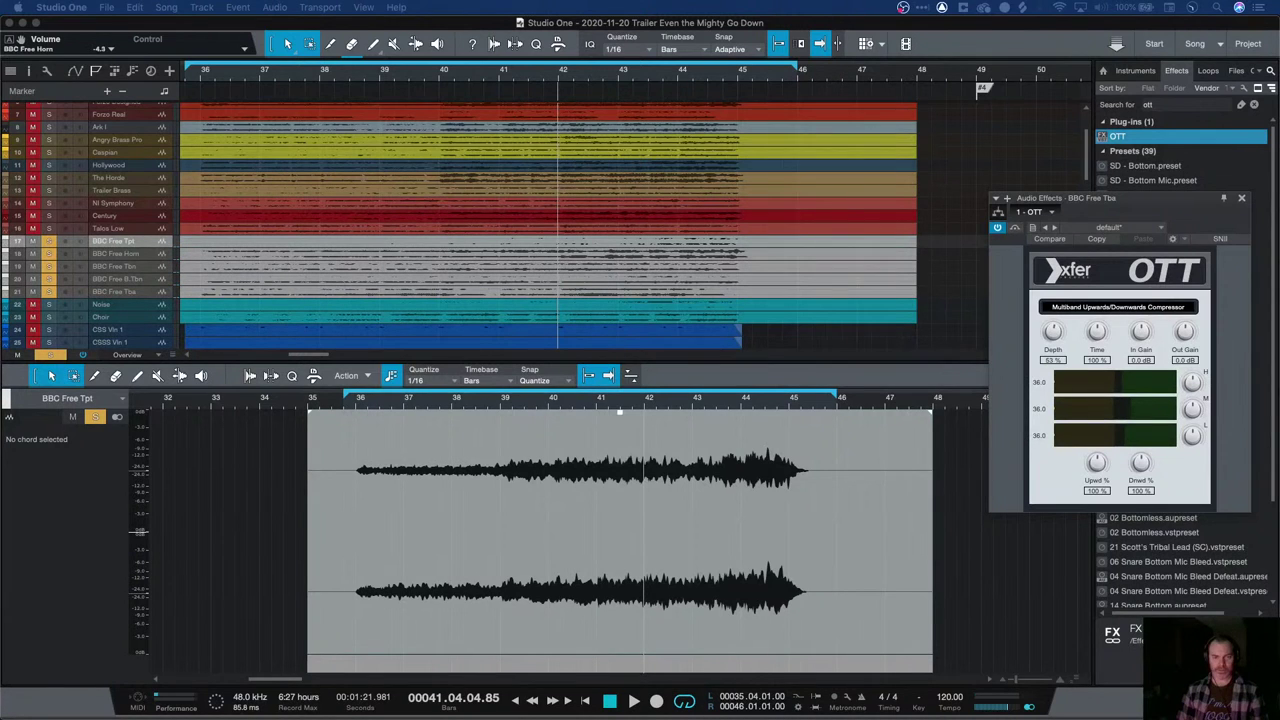
pyautogui.click(115, 266)
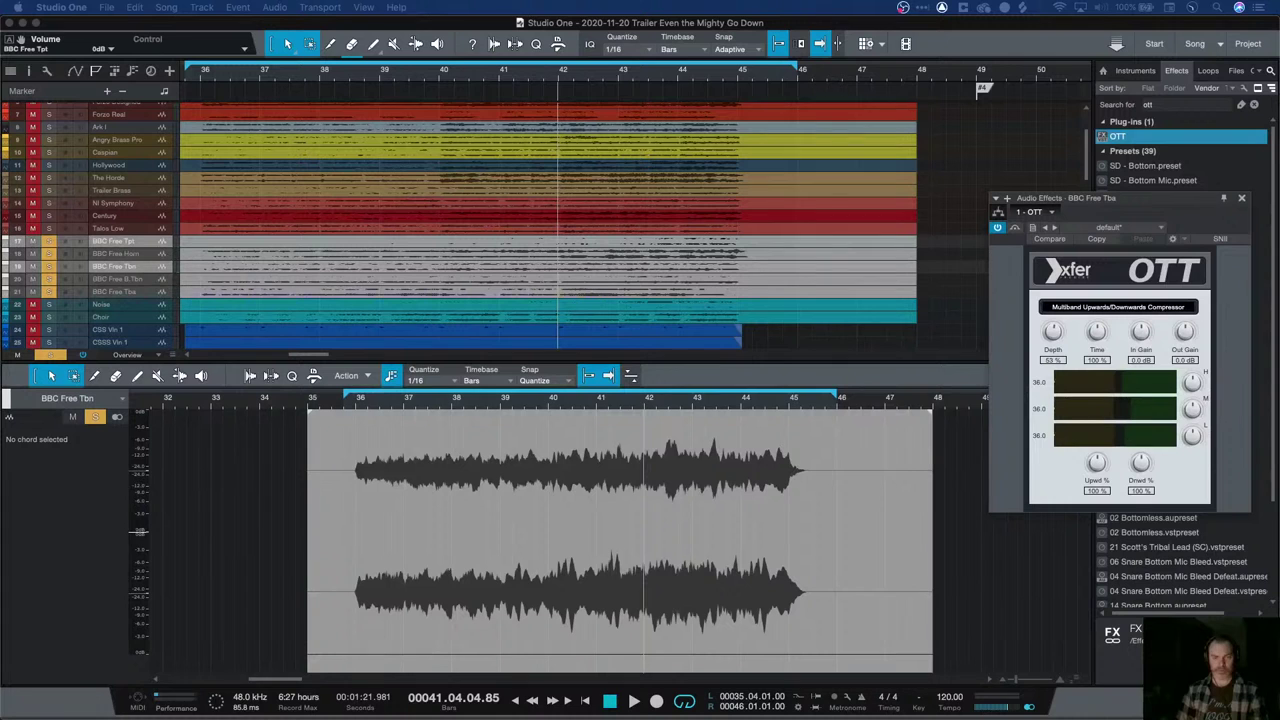
pyautogui.click(115, 253)
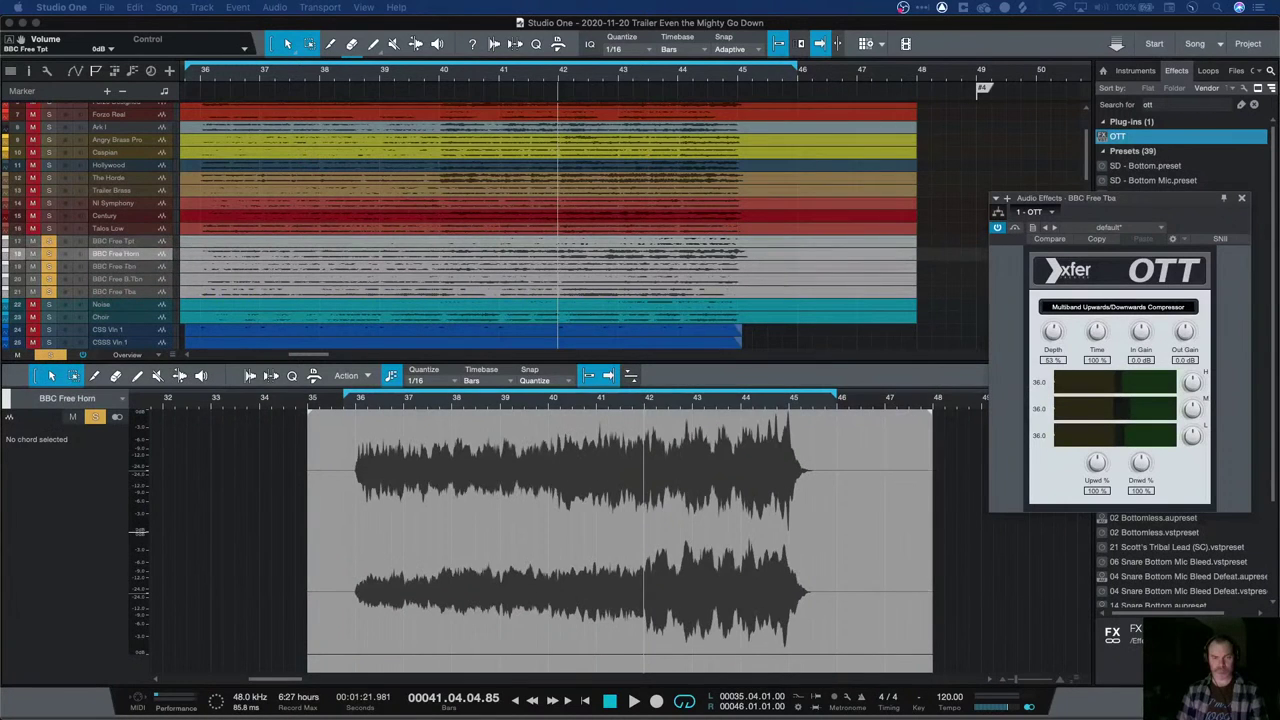
pyautogui.click(115, 228)
pyautogui.click(115, 253)
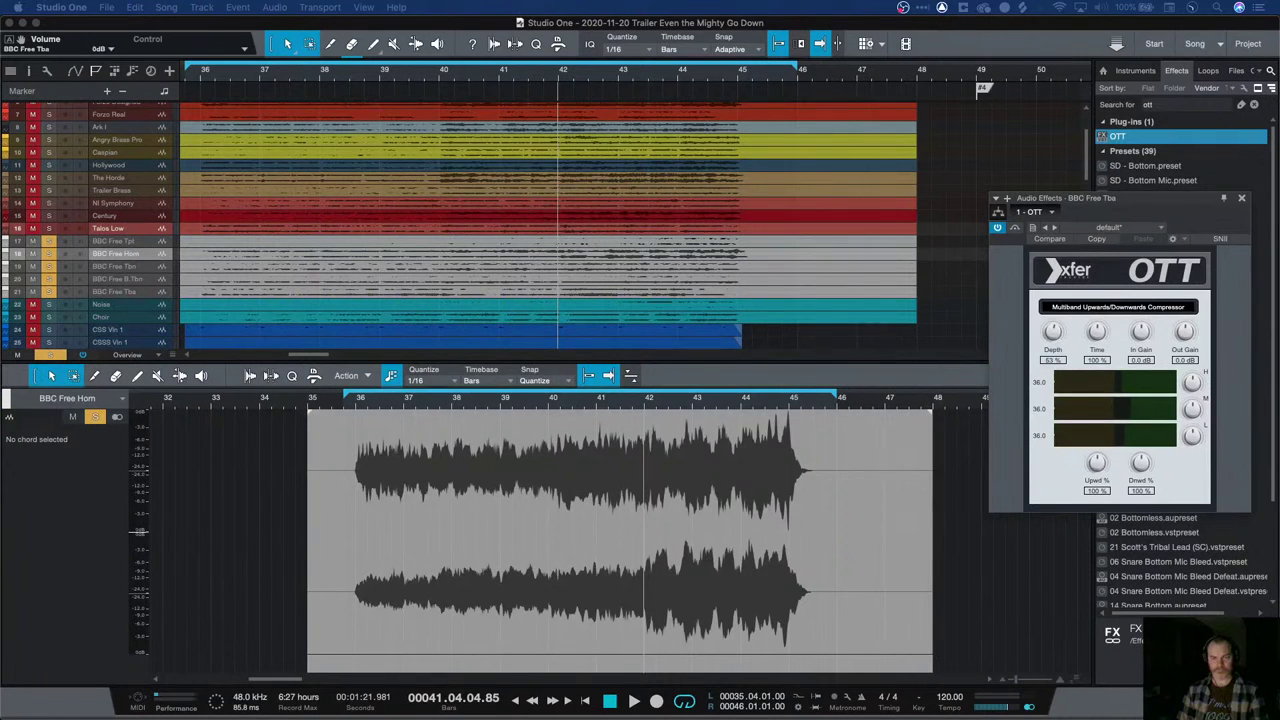
# Select all five BBC Free brass tracks, audition them together from just before bar 42, and unsolo them
pyautogui.click(115, 241)
pyautogui.press('Down')
pyautogui.press('Down')
pyautogui.press('Down')
pyautogui.press('Down')
pyautogui.press('space')
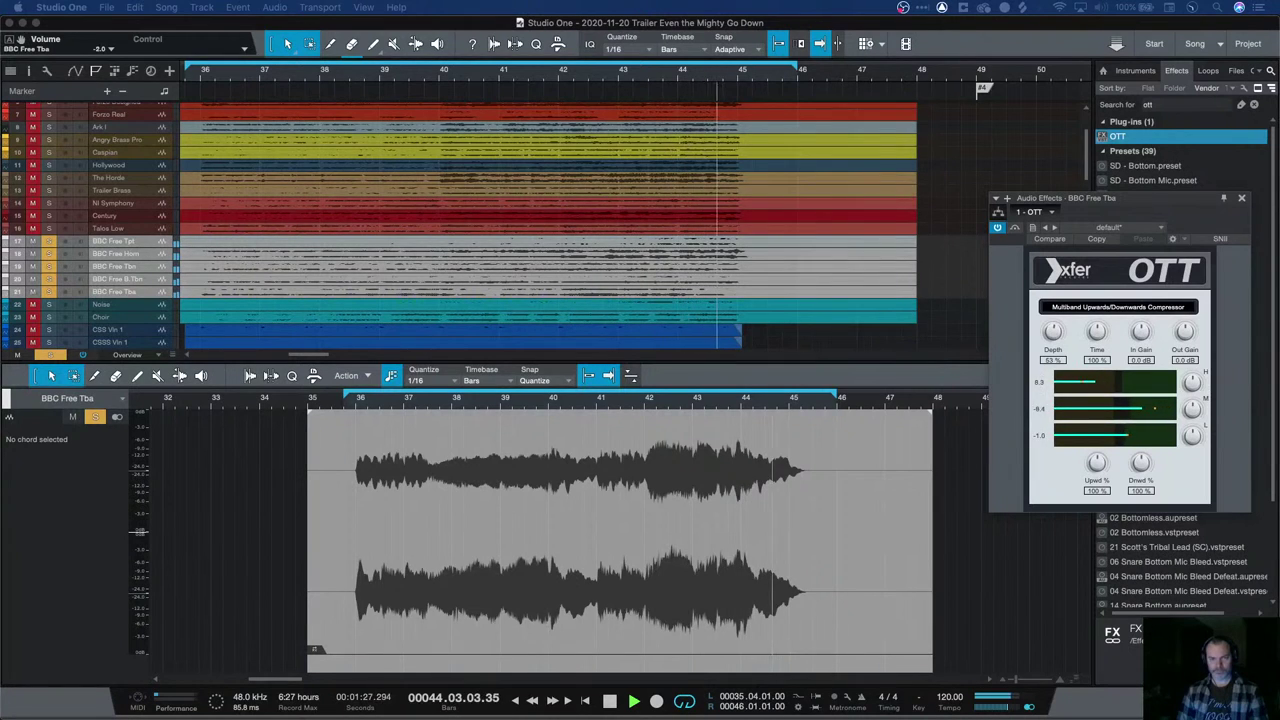
pyautogui.press('space')
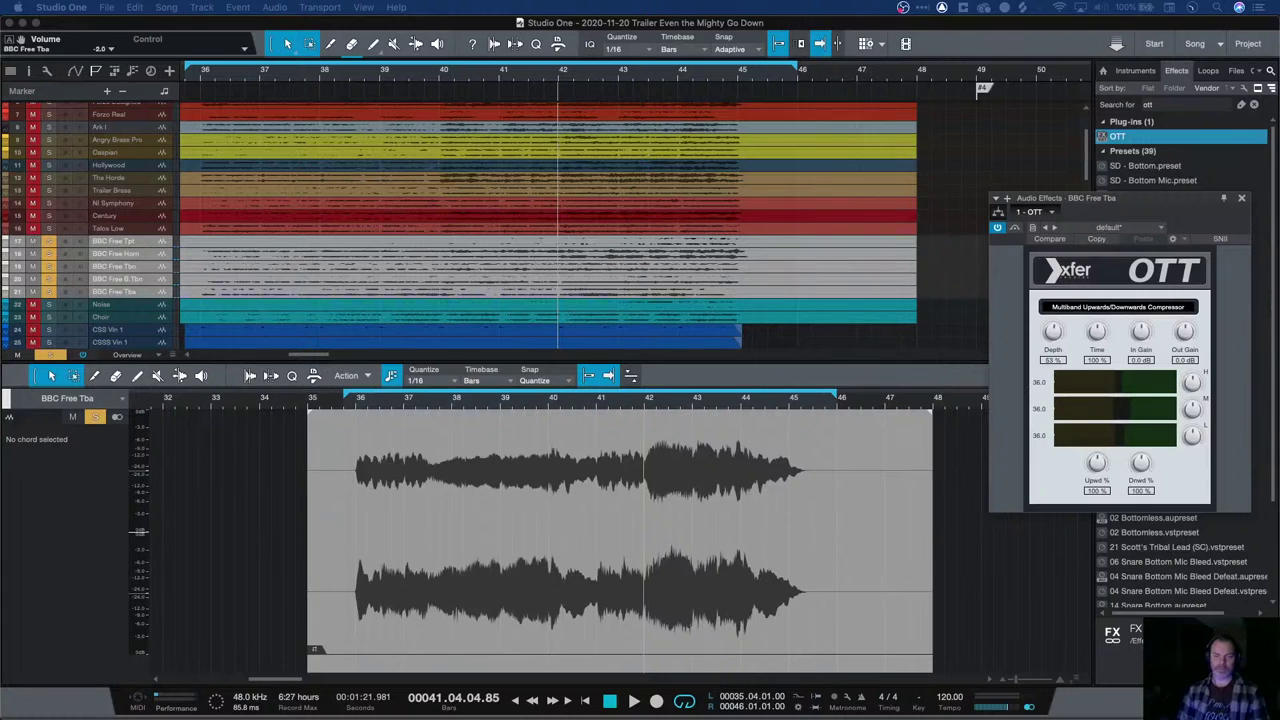
pyautogui.press('s')
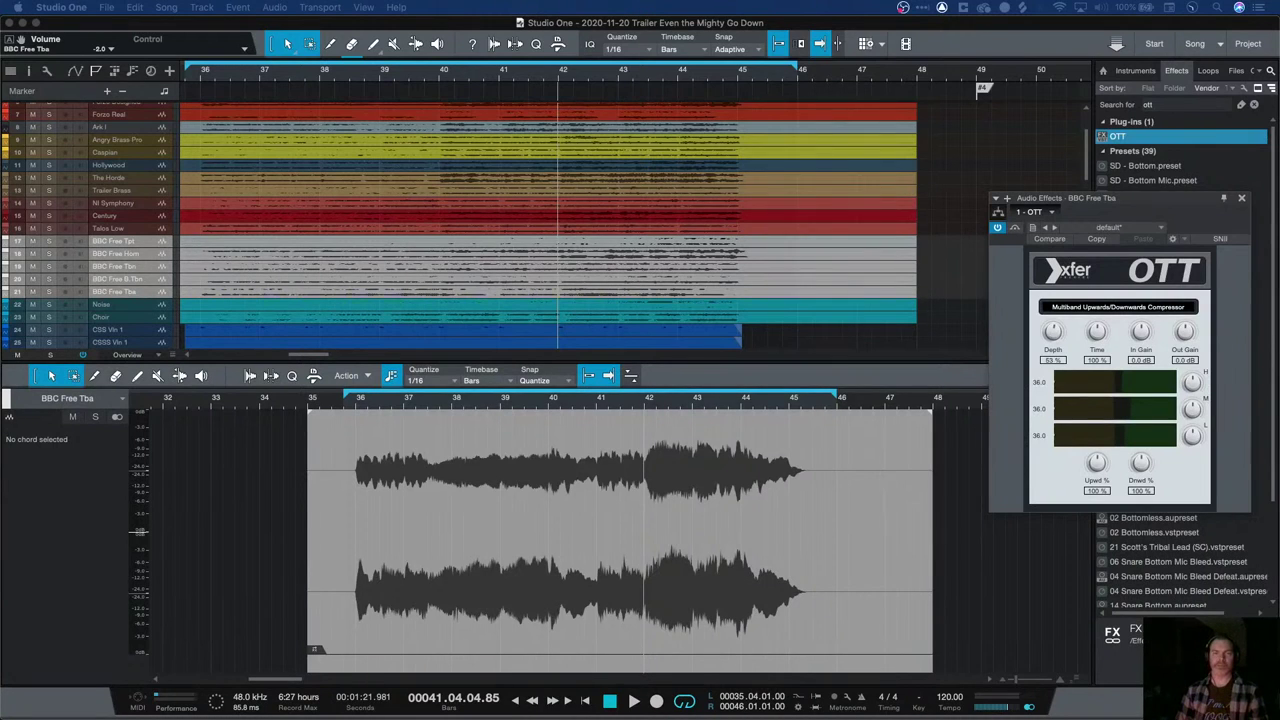
# Mute all brass tracks together, from JXL Trumpet A3 through BBC Free Tba
pyautogui.click(115, 278)
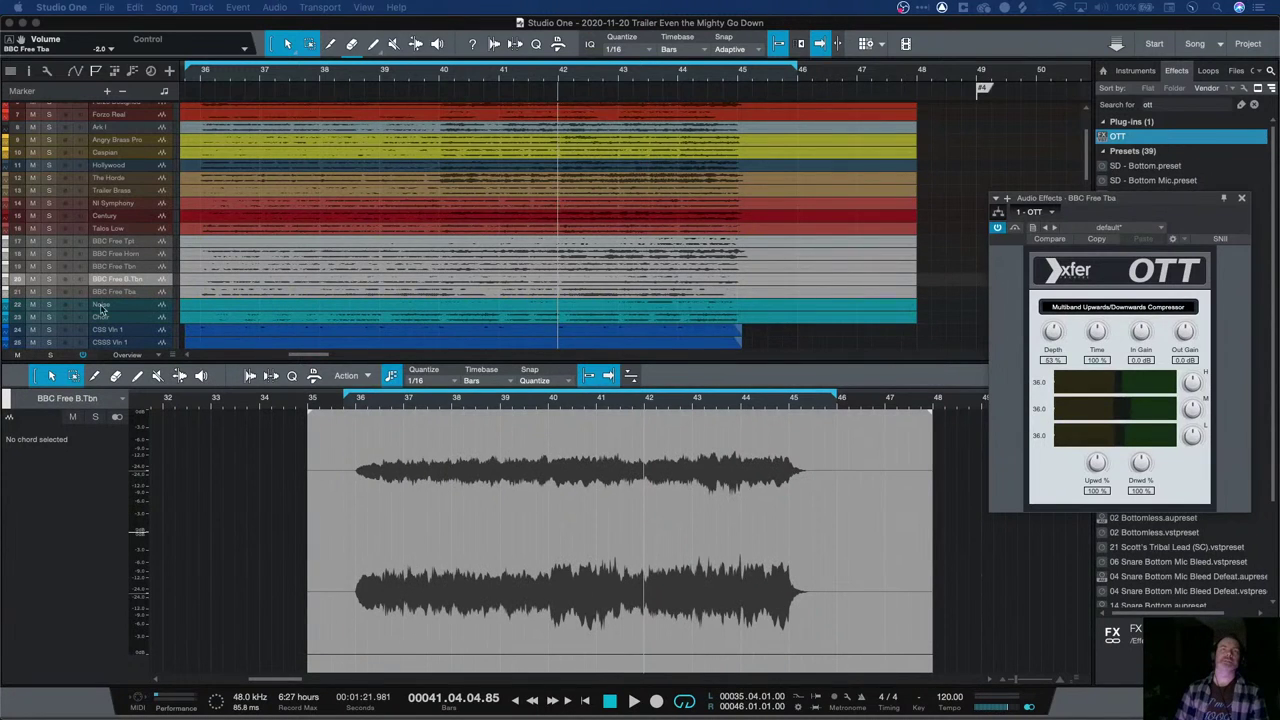
pyautogui.click(127, 292)
pyautogui.scroll(3, 118, 262)
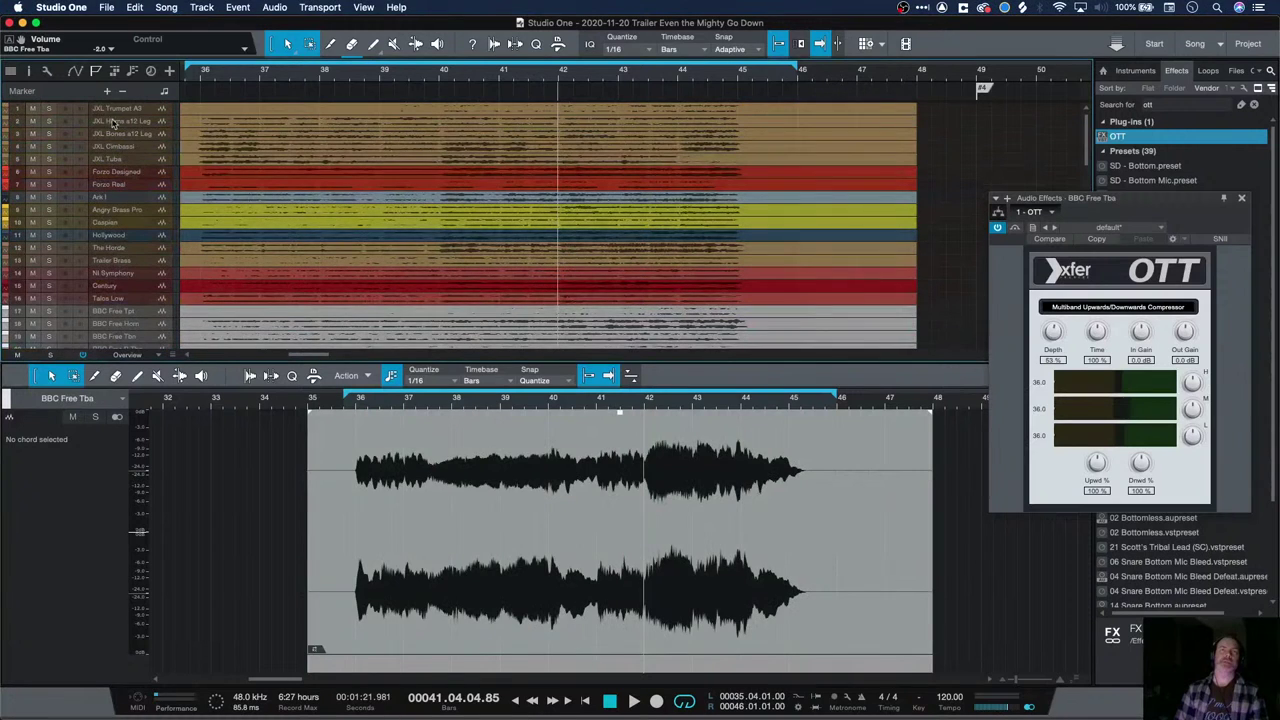
pyautogui.click(115, 109)
pyautogui.click(34, 109)
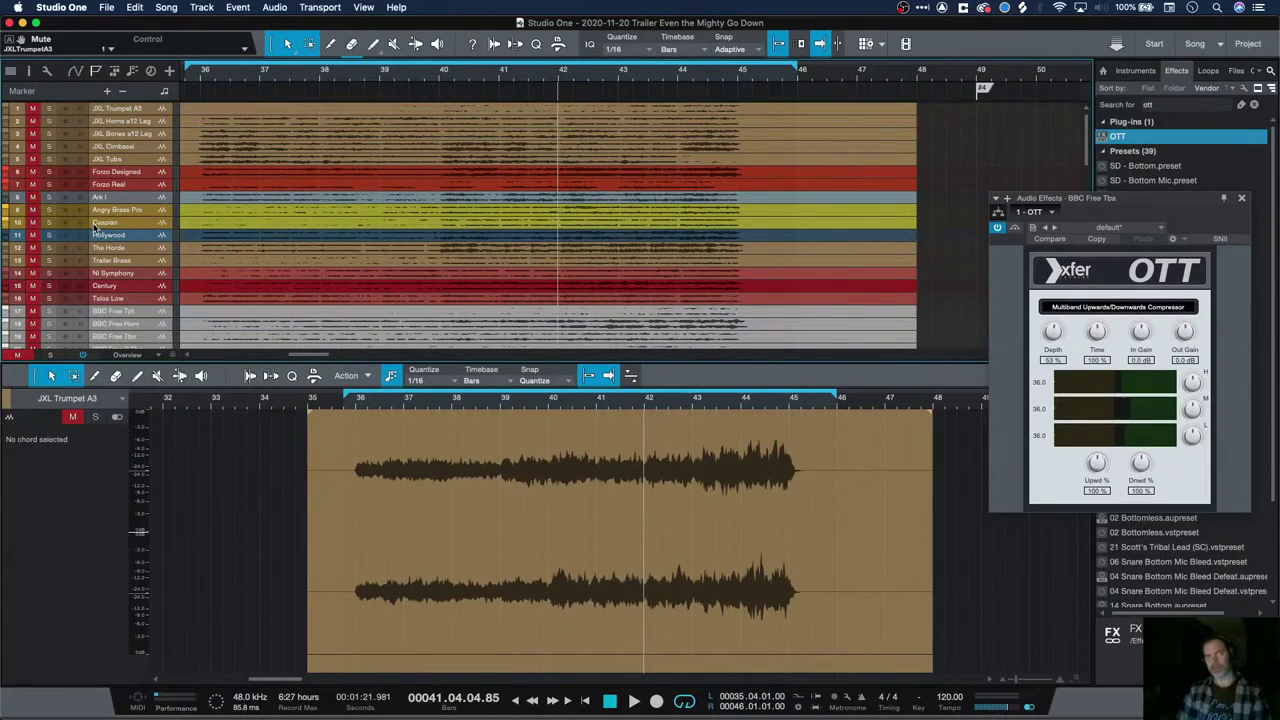
pyautogui.click(33, 199)
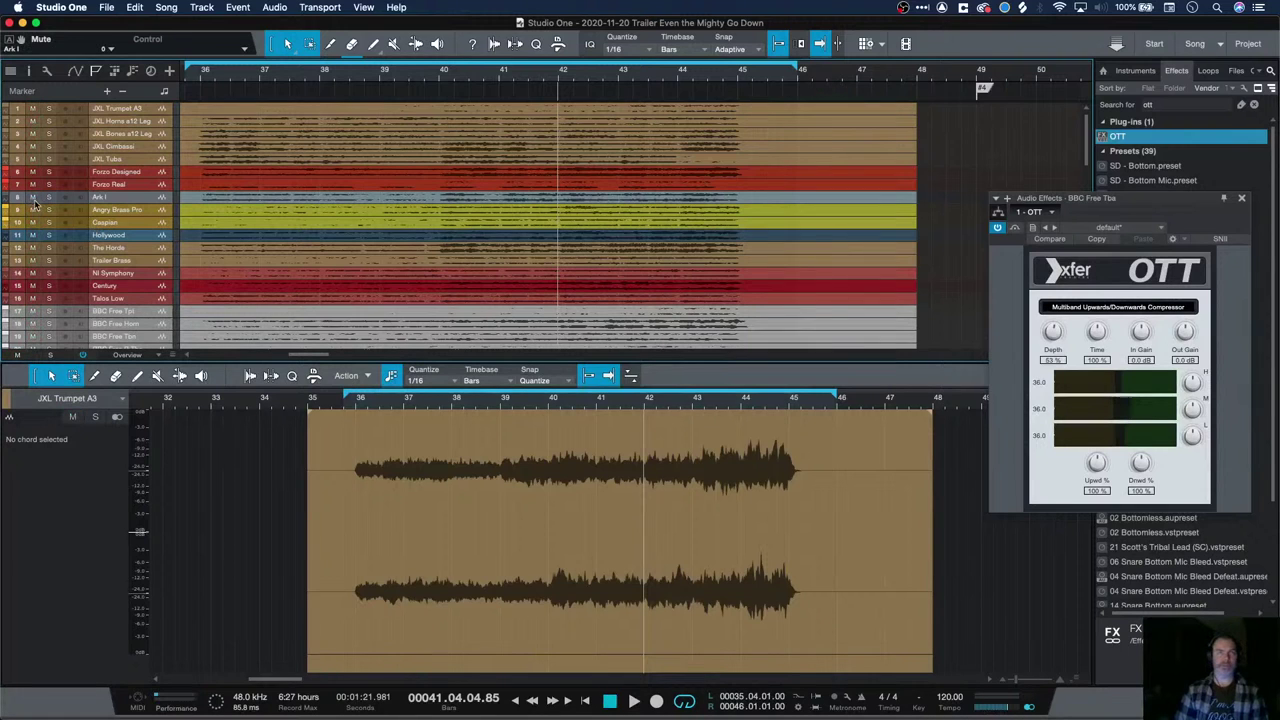
pyautogui.click(33, 199)
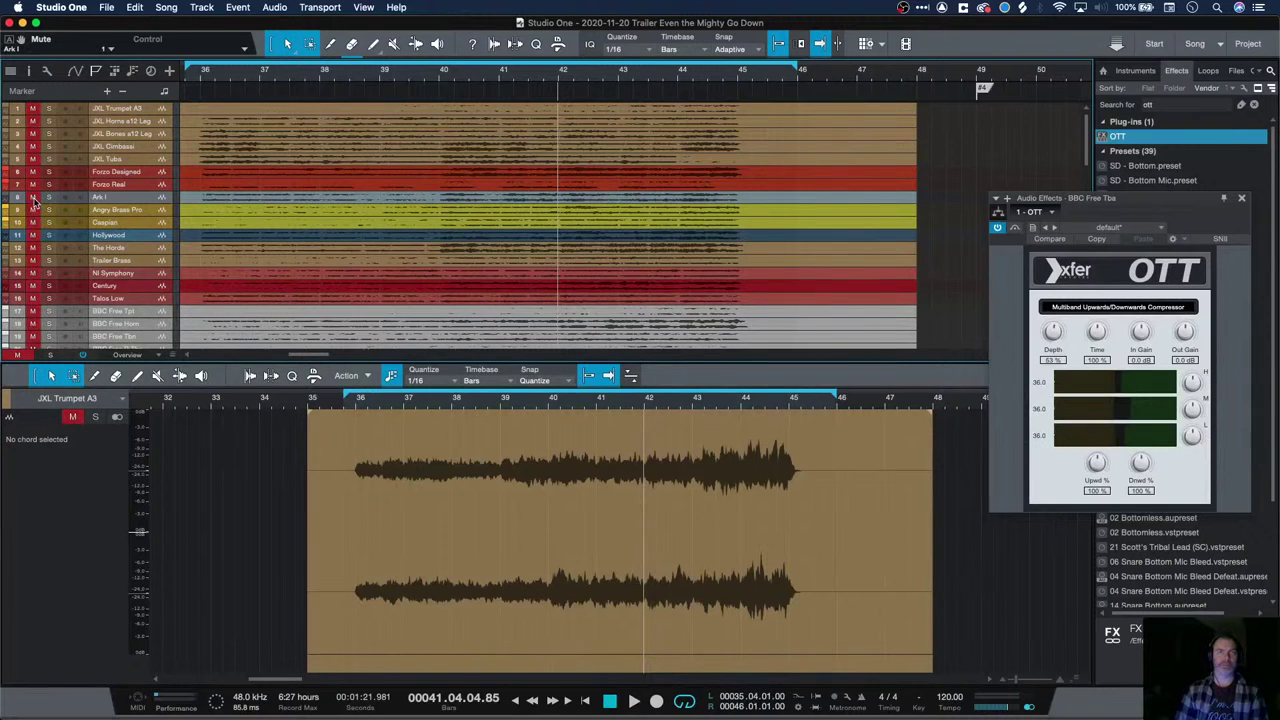
# Unmute and solo the Ark I track and audition it from just before bar 36
pyautogui.click(101, 199)
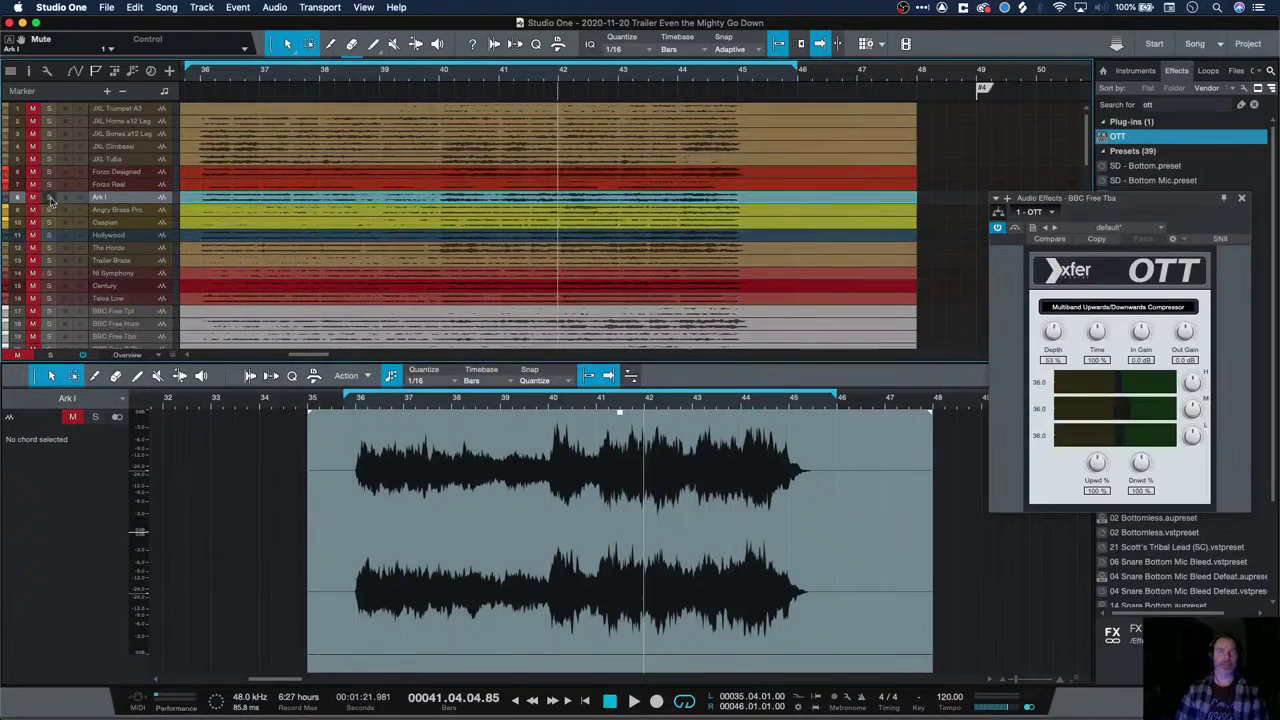
pyautogui.click(49, 199)
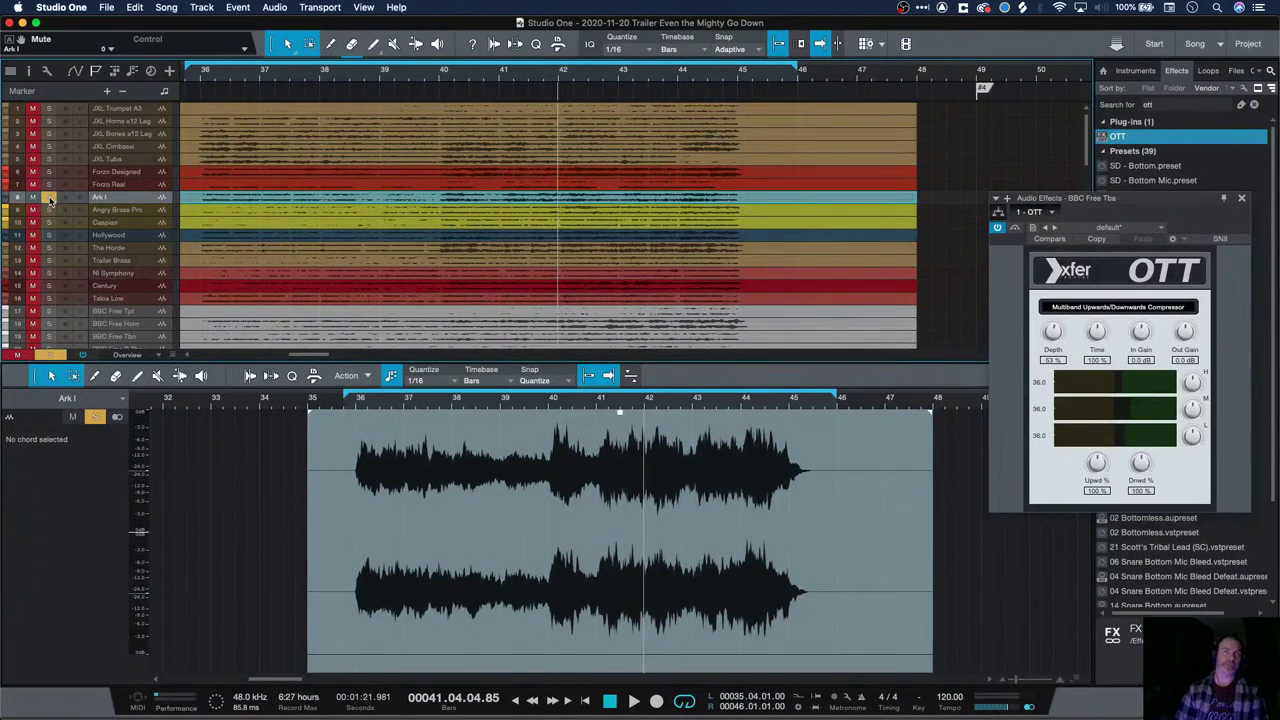
pyautogui.click(350, 408)
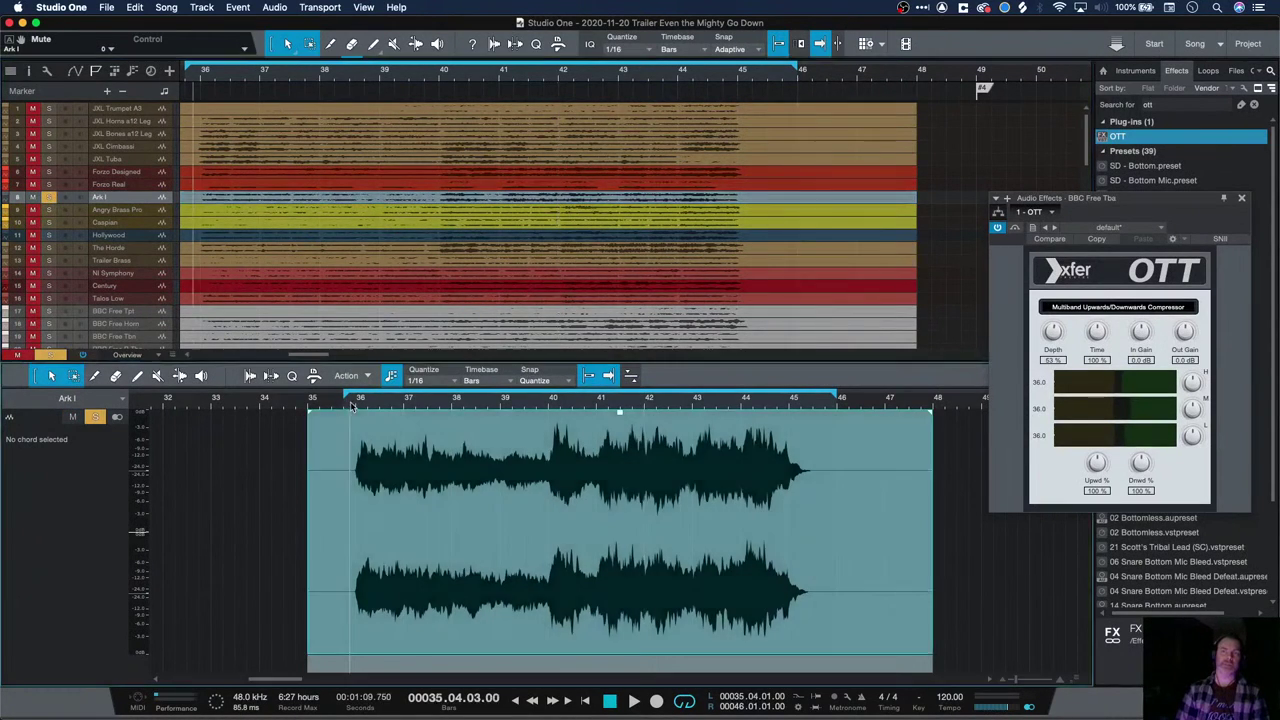
pyautogui.press('space')
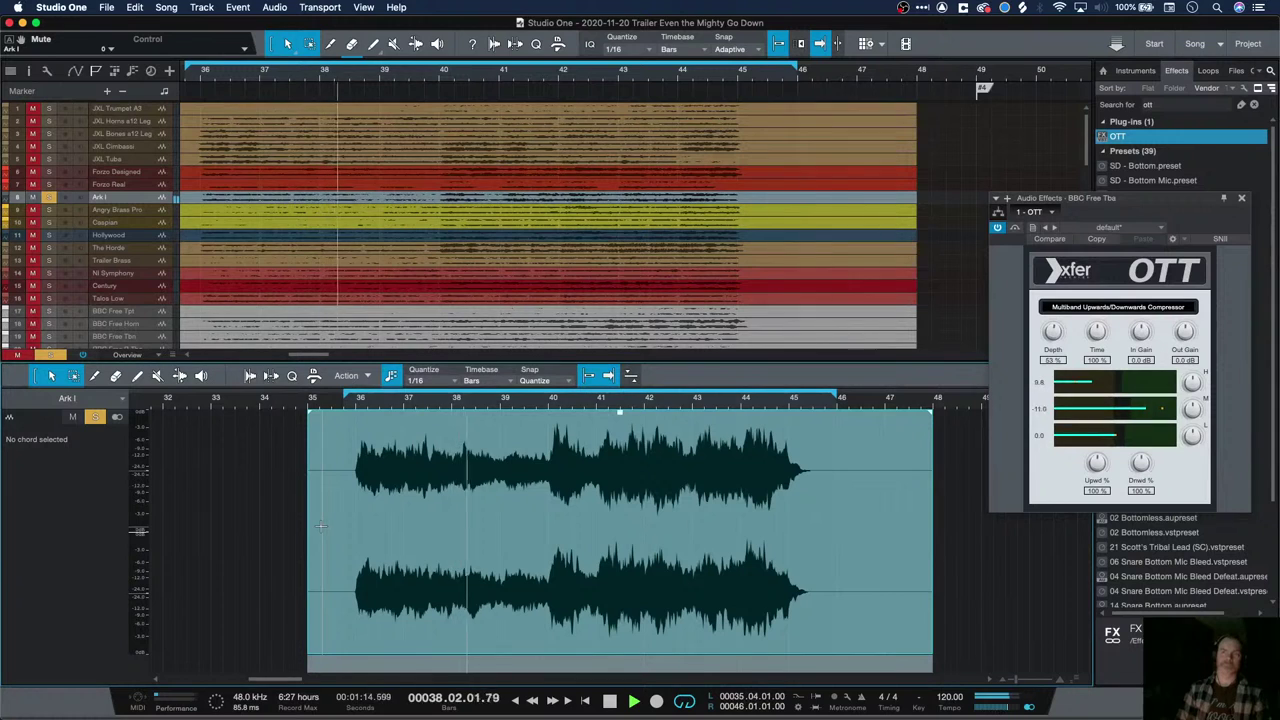
pyautogui.press('space')
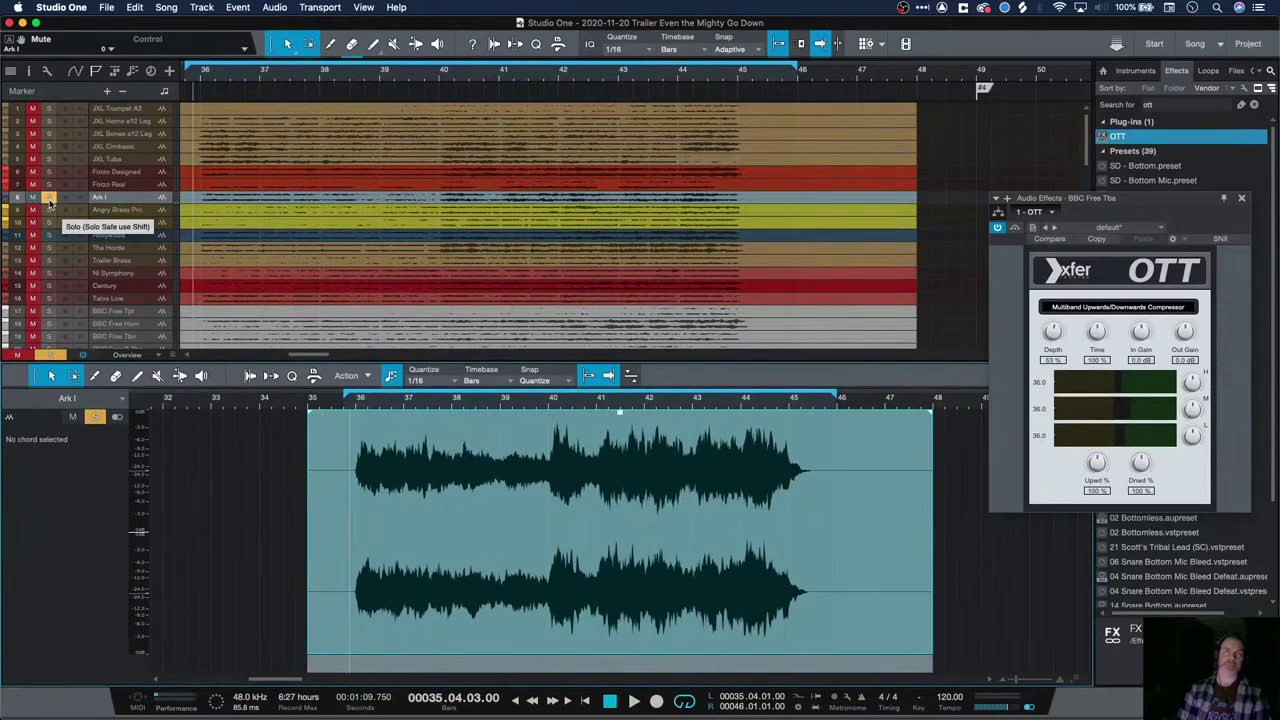
# Look over the string, synth and percussion tracks, replay Ark I soloed, unsolo it, and return the playhead to 35.04.01
pyautogui.scroll(-10, 259, 287)
pyautogui.scroll(3, 259, 287)
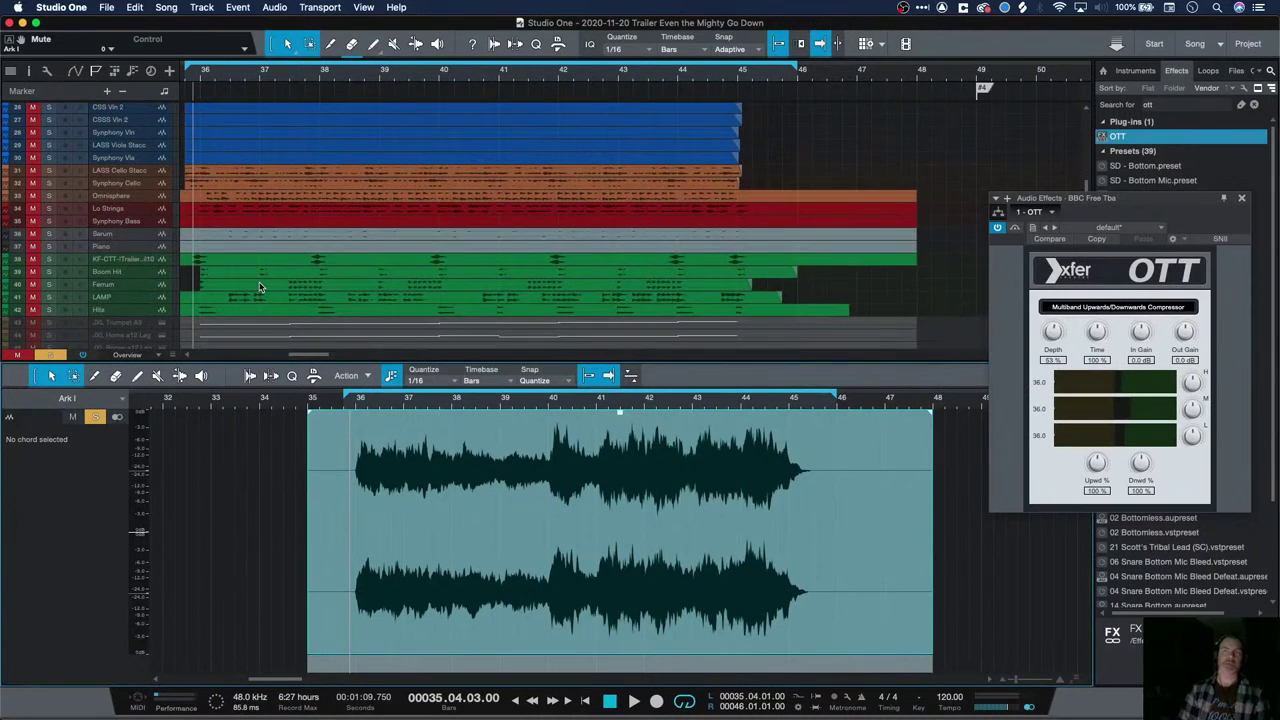
pyautogui.scroll(3, 259, 287)
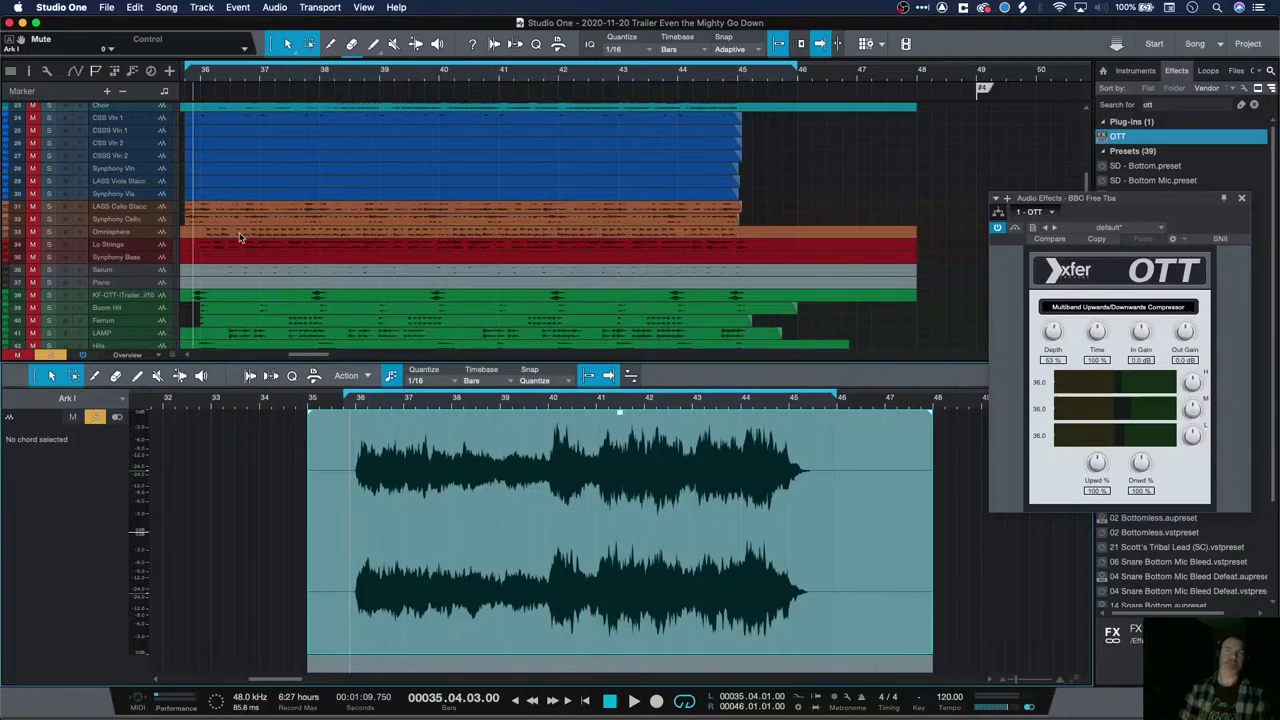
pyautogui.scroll(3, 233, 243)
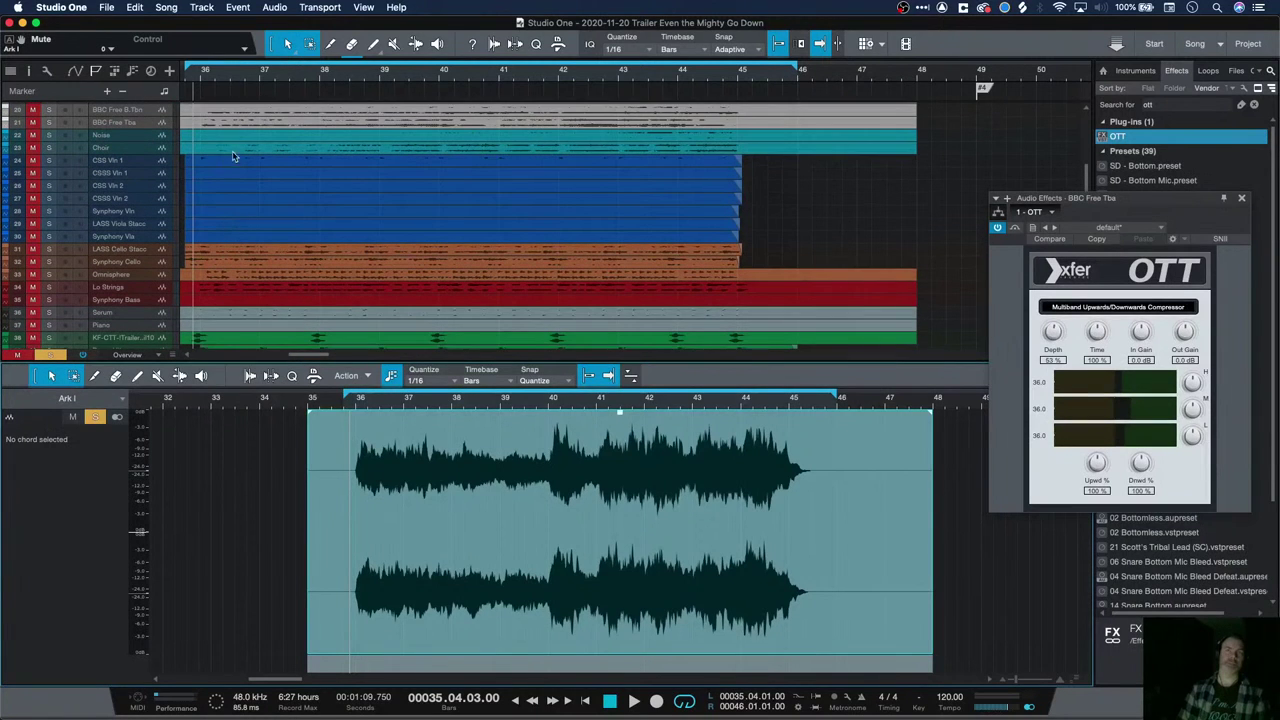
pyautogui.scroll(10, 236, 180)
pyautogui.press('space')
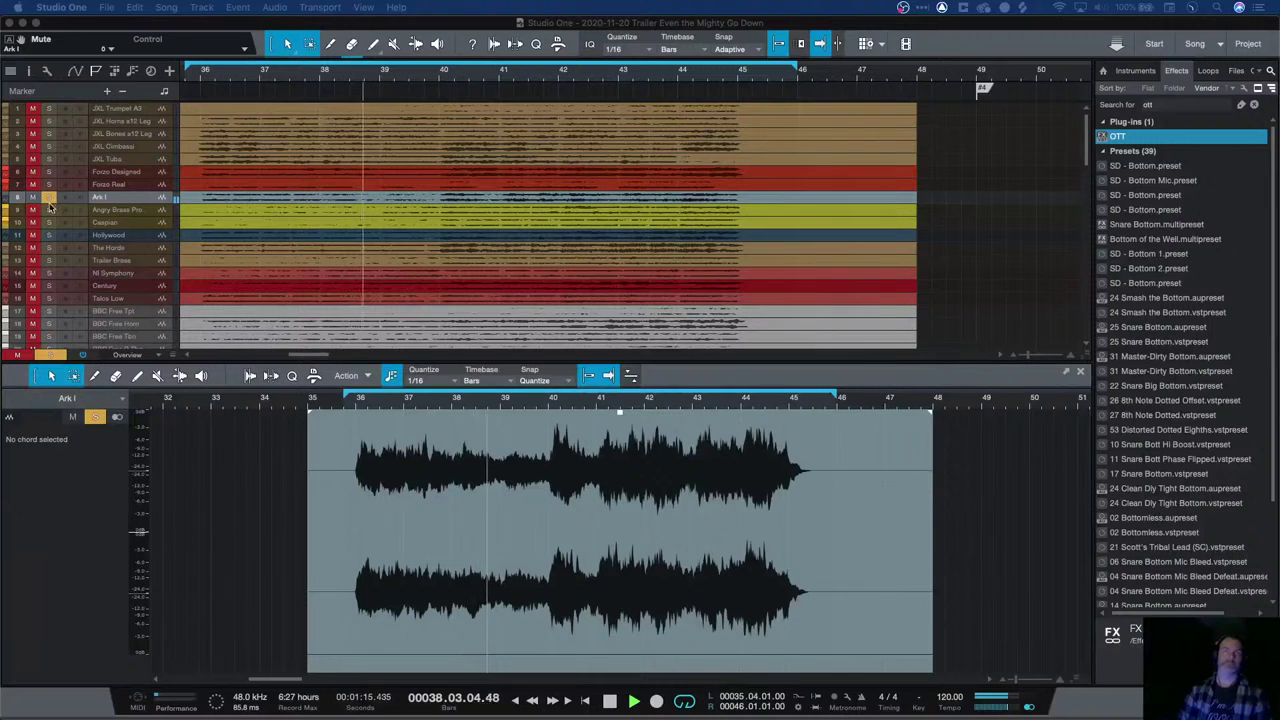
pyautogui.click(46, 207)
pyautogui.click(190, 80)
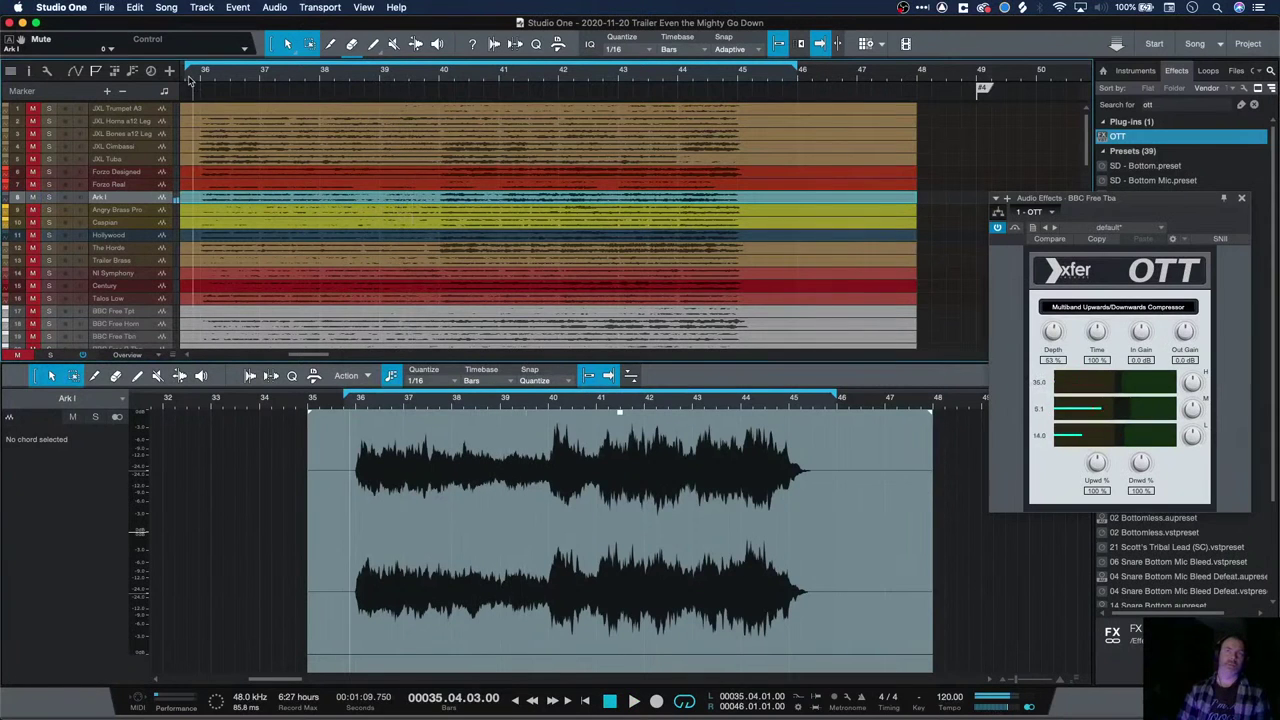
# Audition the arrangement from 35.04.01 with Ark I unsoloed as the only active brass layer
pyautogui.press('space')
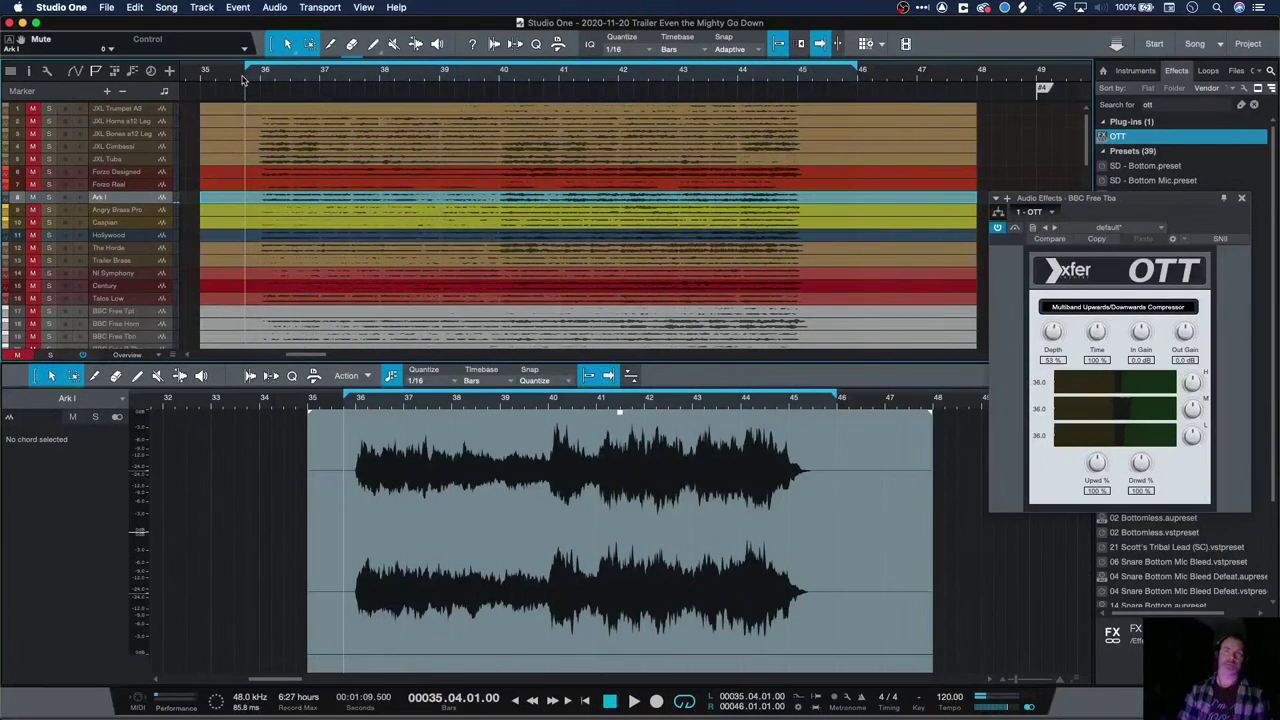
pyautogui.press('super+Tab')
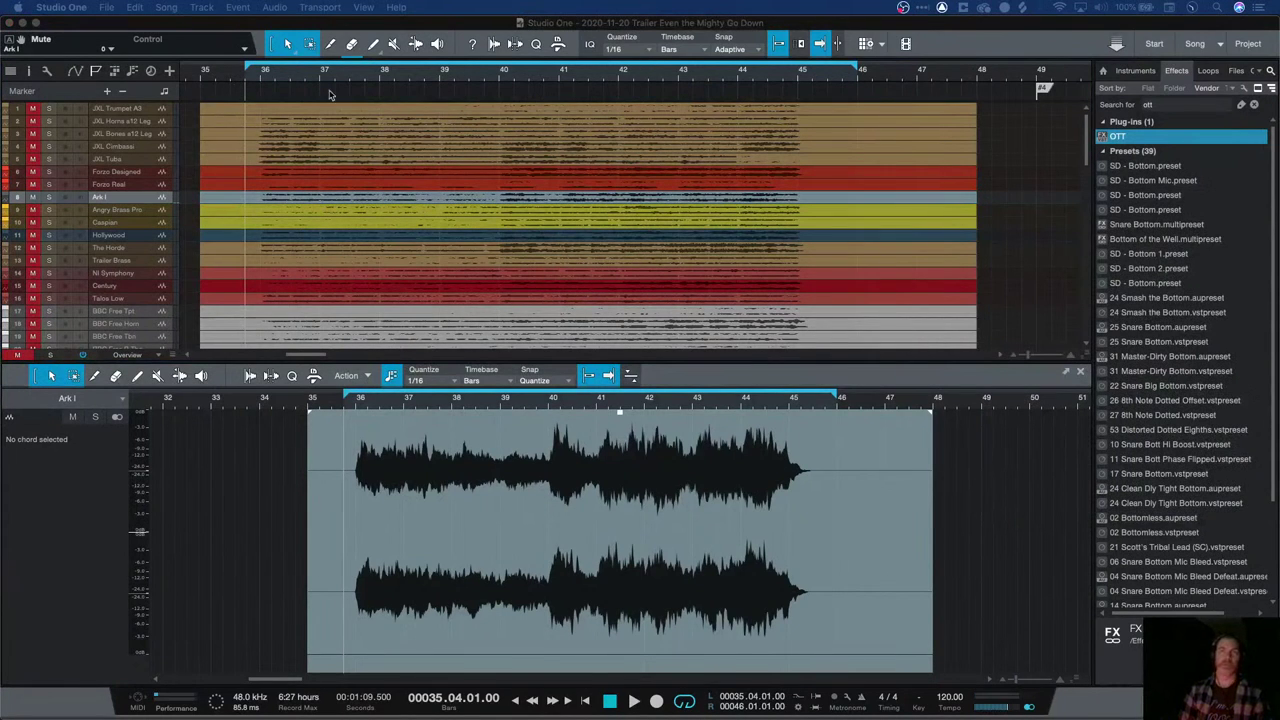
pyautogui.press('super+Tab')
pyautogui.press('space')
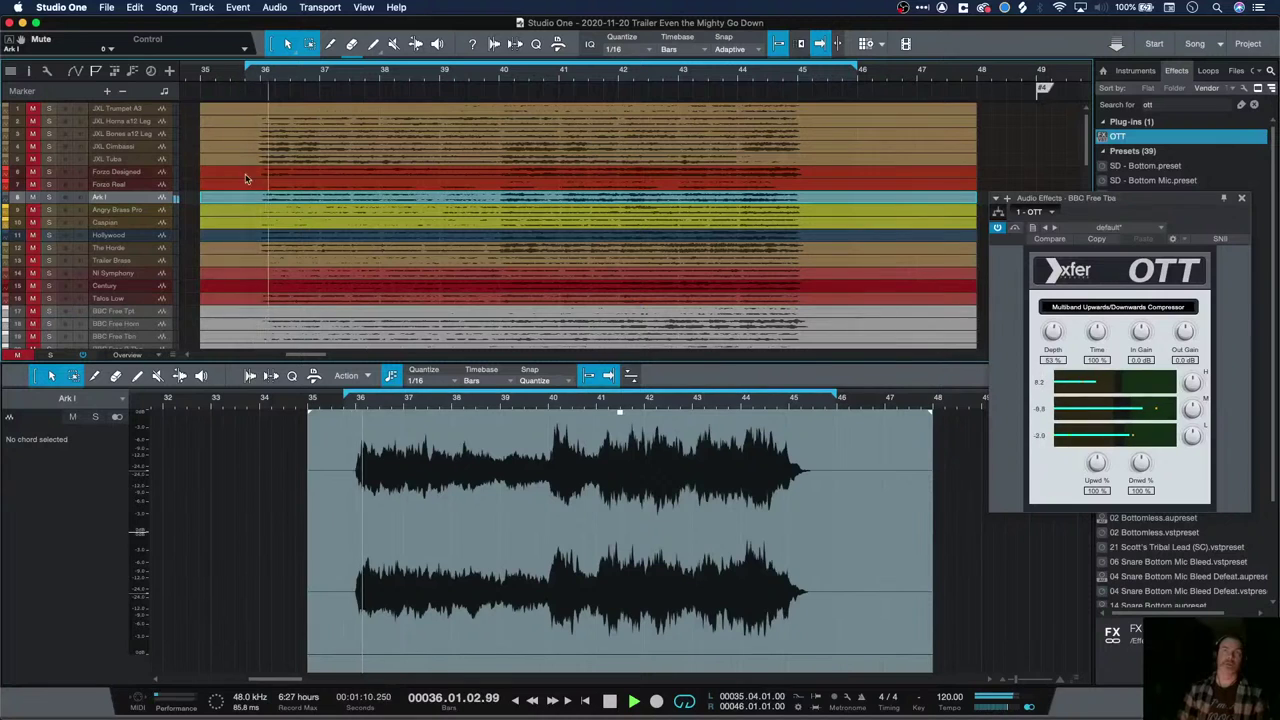
pyautogui.press('space')
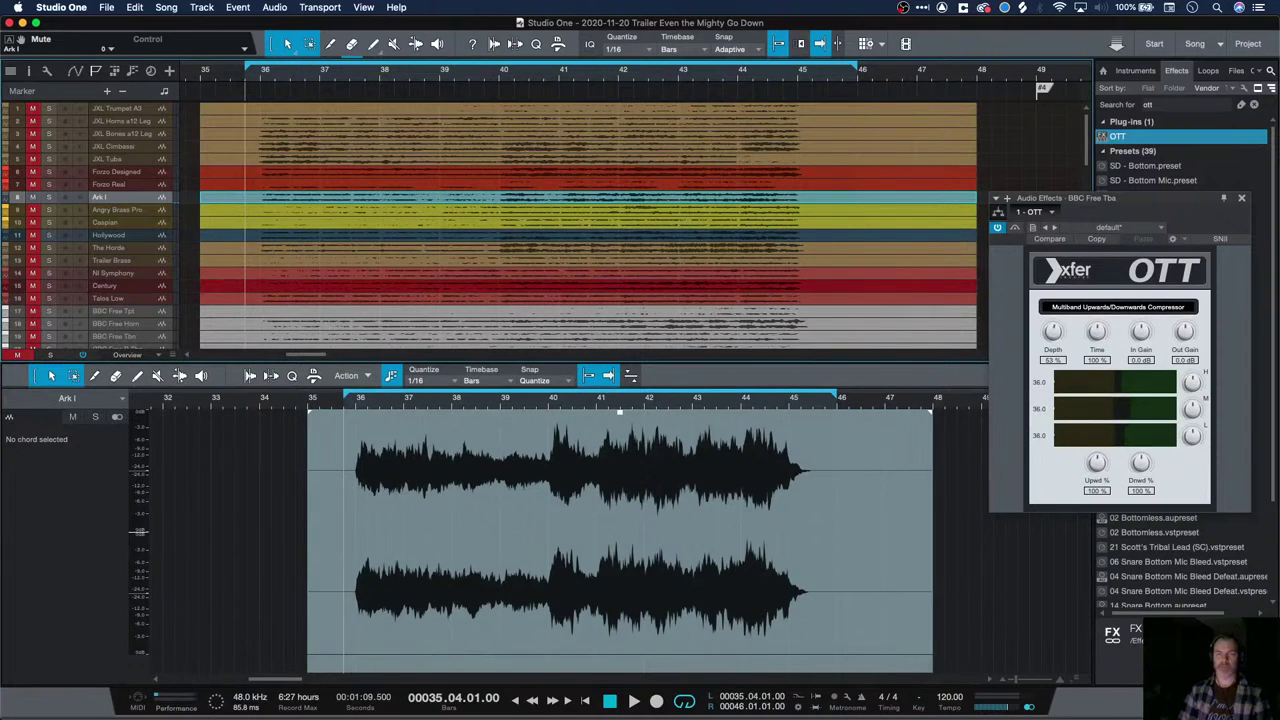
# Bring the Main output's FabFilter Pro-MB insert fully into view and play the mix through it from 35.04.01
pyautogui.press('super+Tab')
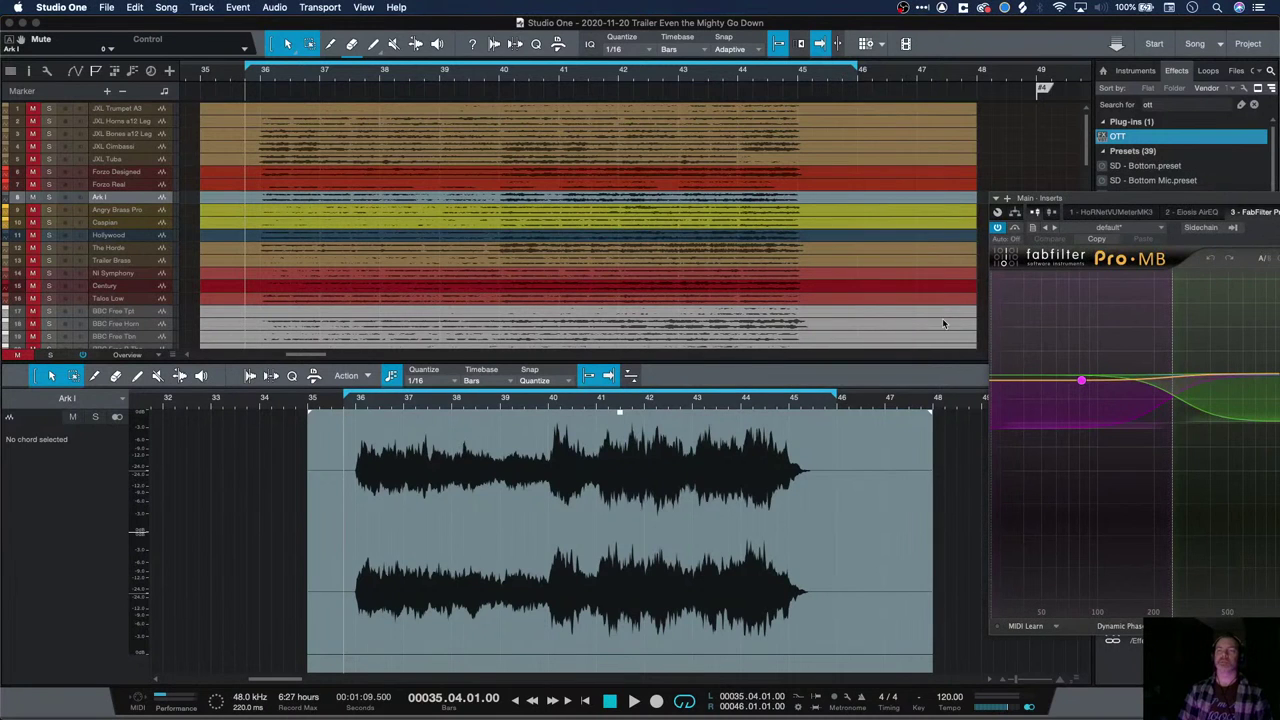
pyautogui.moveTo(1140, 195); pyautogui.dragTo(807, 215)
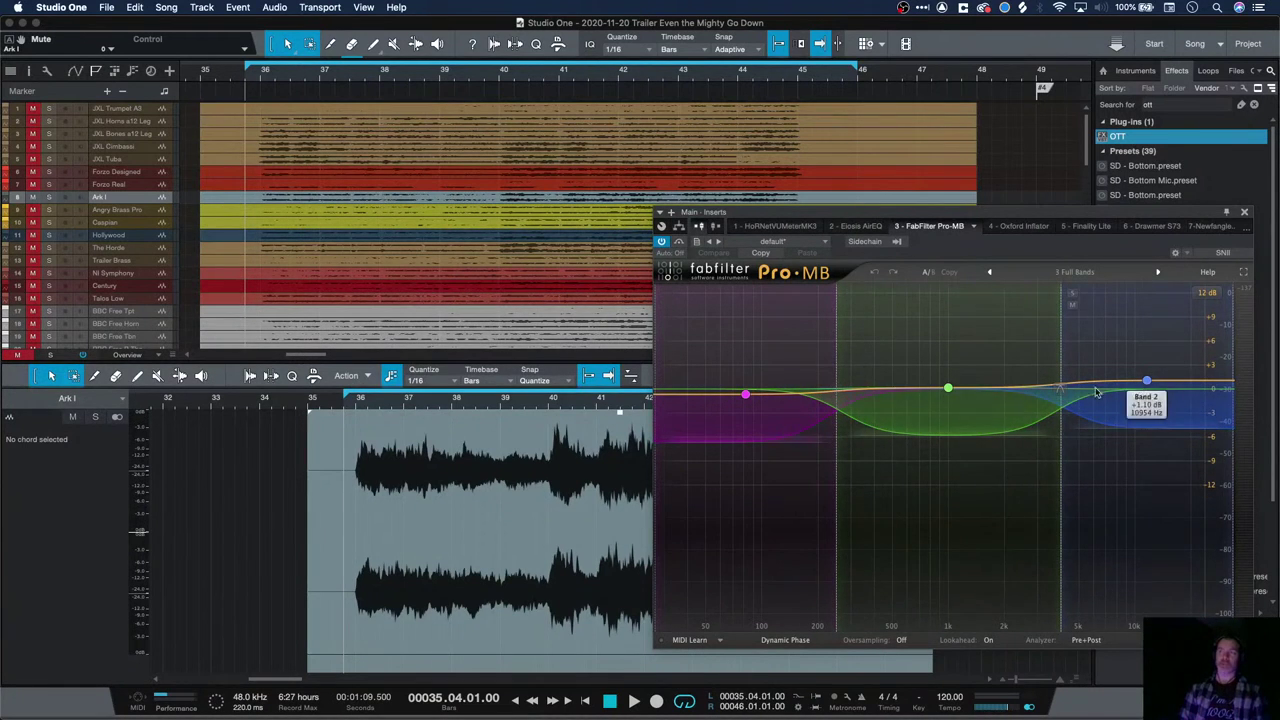
pyautogui.press('space')
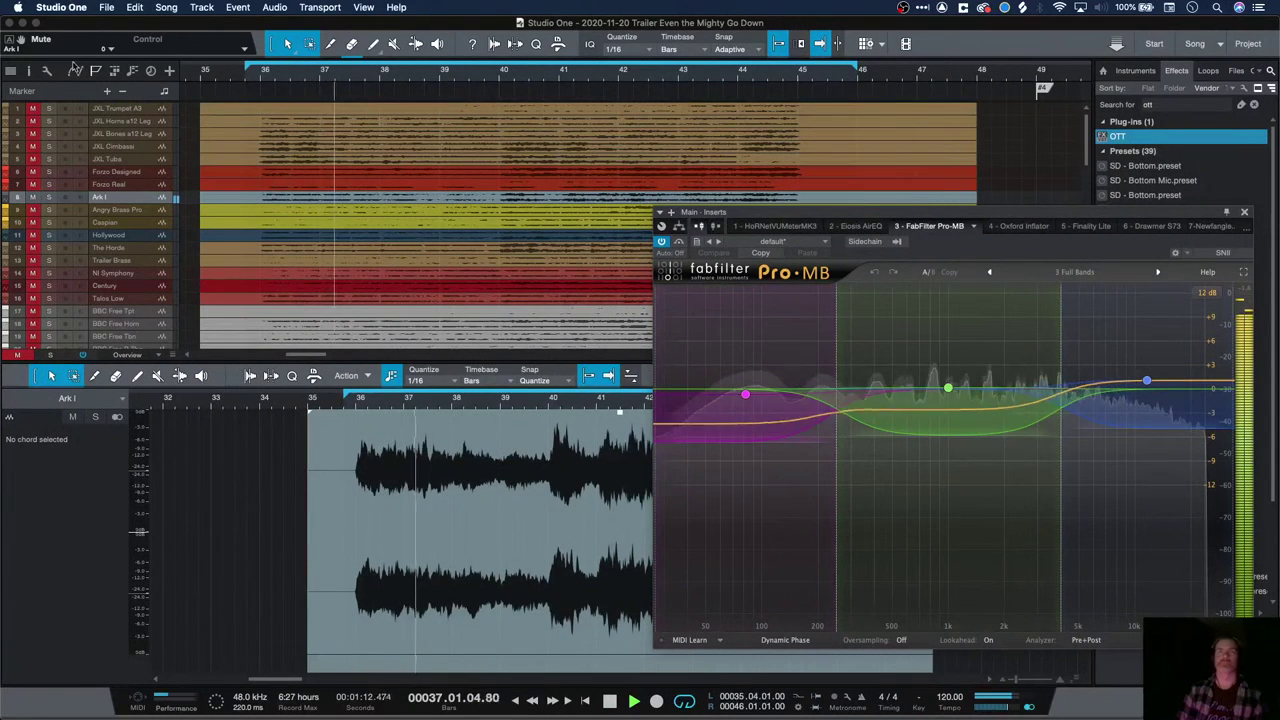
# Toggle solo on Ark I to compare it alone and within the mix on the Pro-MB analyzer, stopping with it soloed
pyautogui.click(49, 197)
pyautogui.click(49, 197)
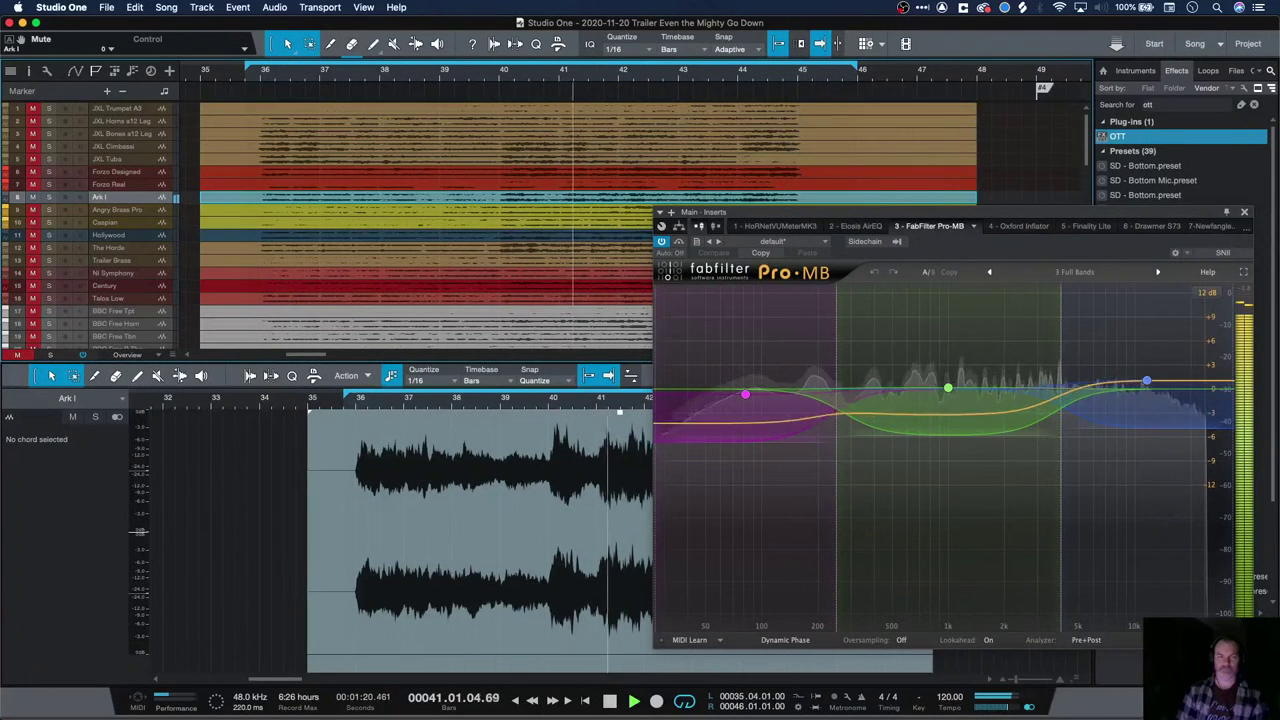
pyautogui.press('s')
pyautogui.press('s')
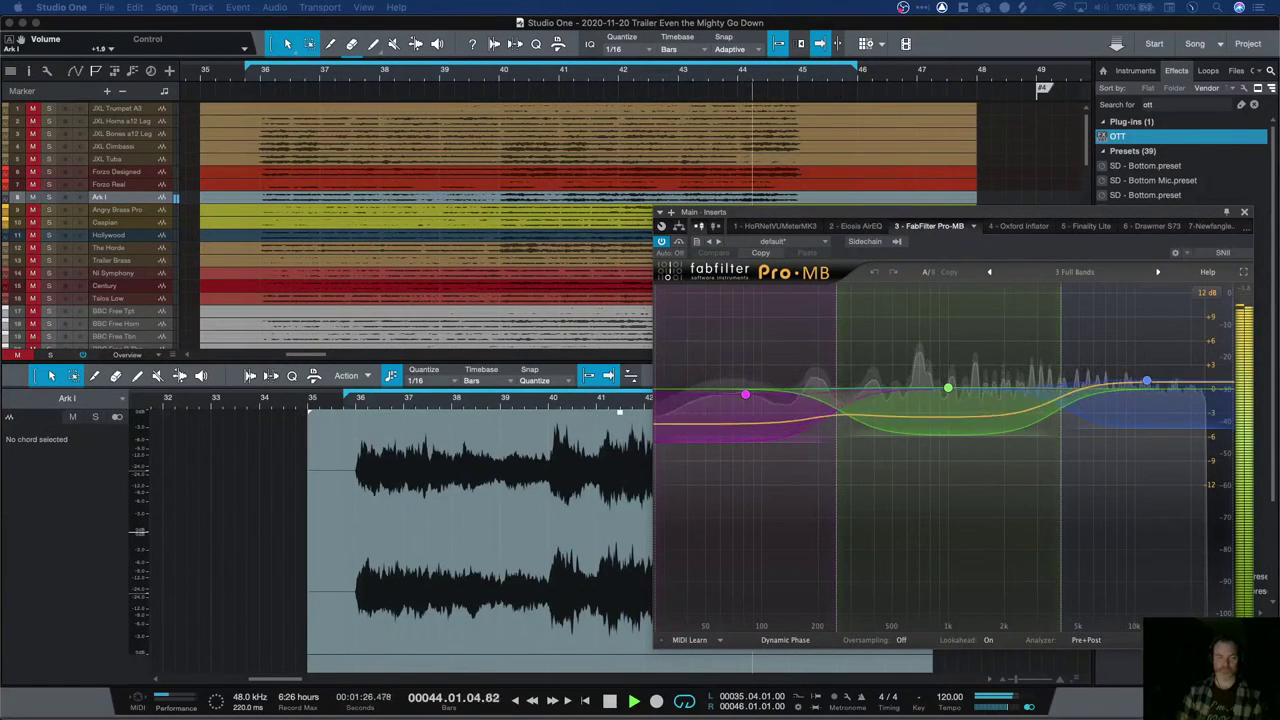
pyautogui.press('s')
pyautogui.press('space')
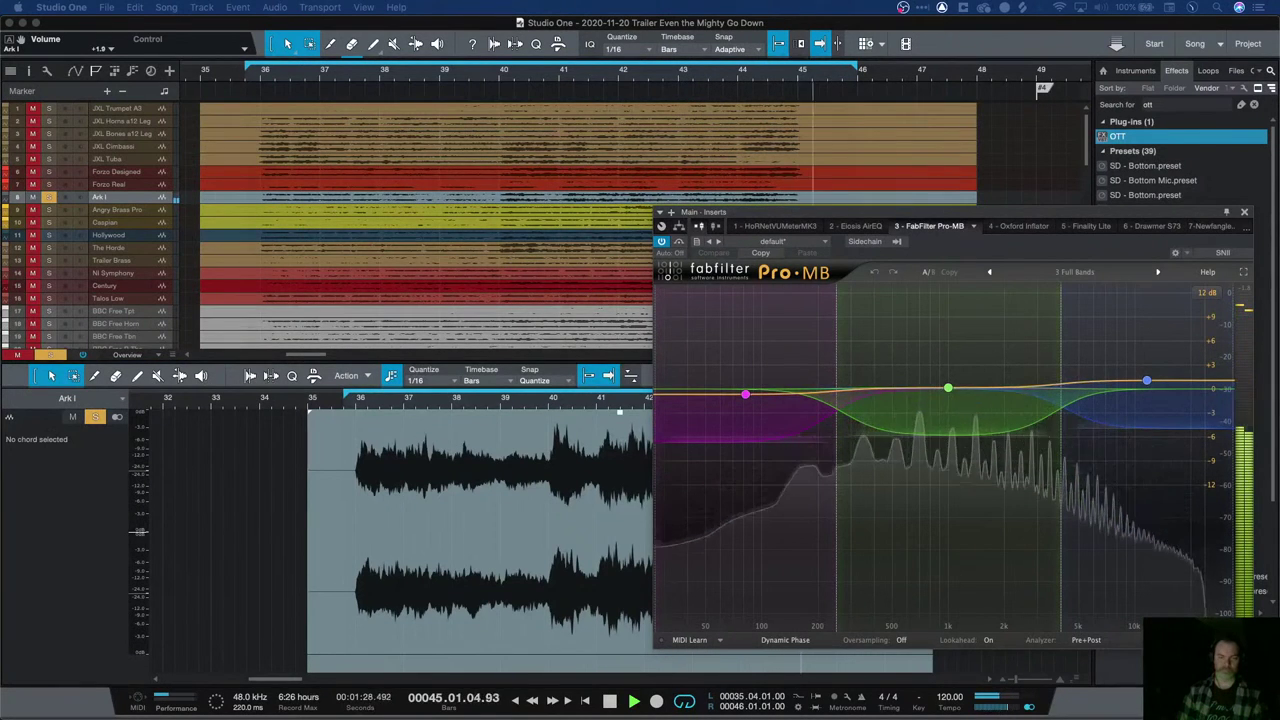
pyautogui.press('s')
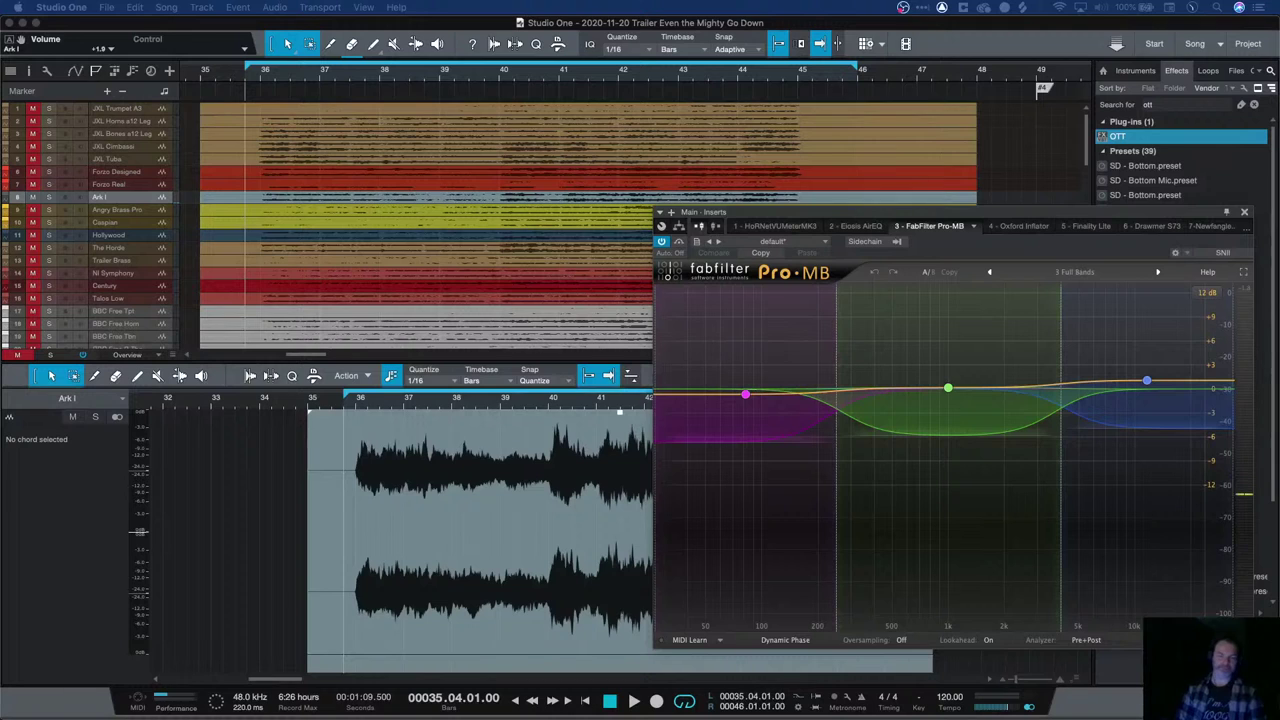
pyautogui.press('s')
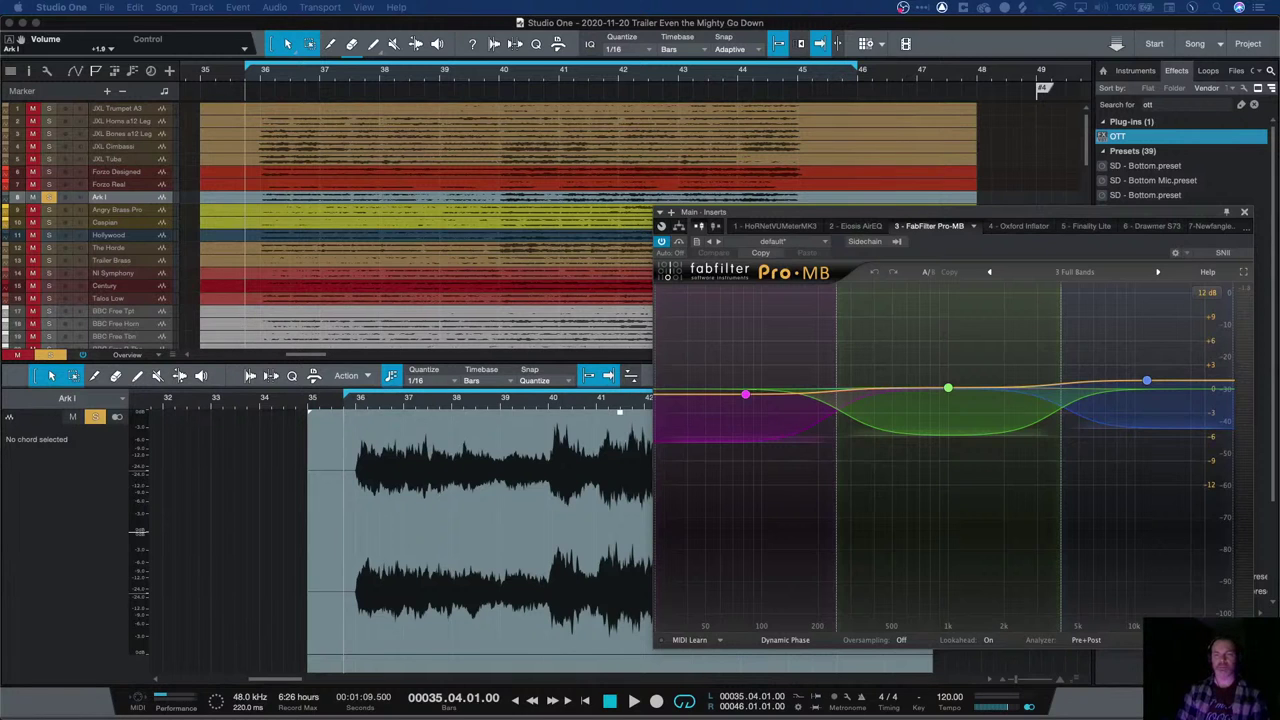
# Play Ark I soloed from 35.04.01, unsolo it to hear it within the full mix, and stop playback
pyautogui.press('space')
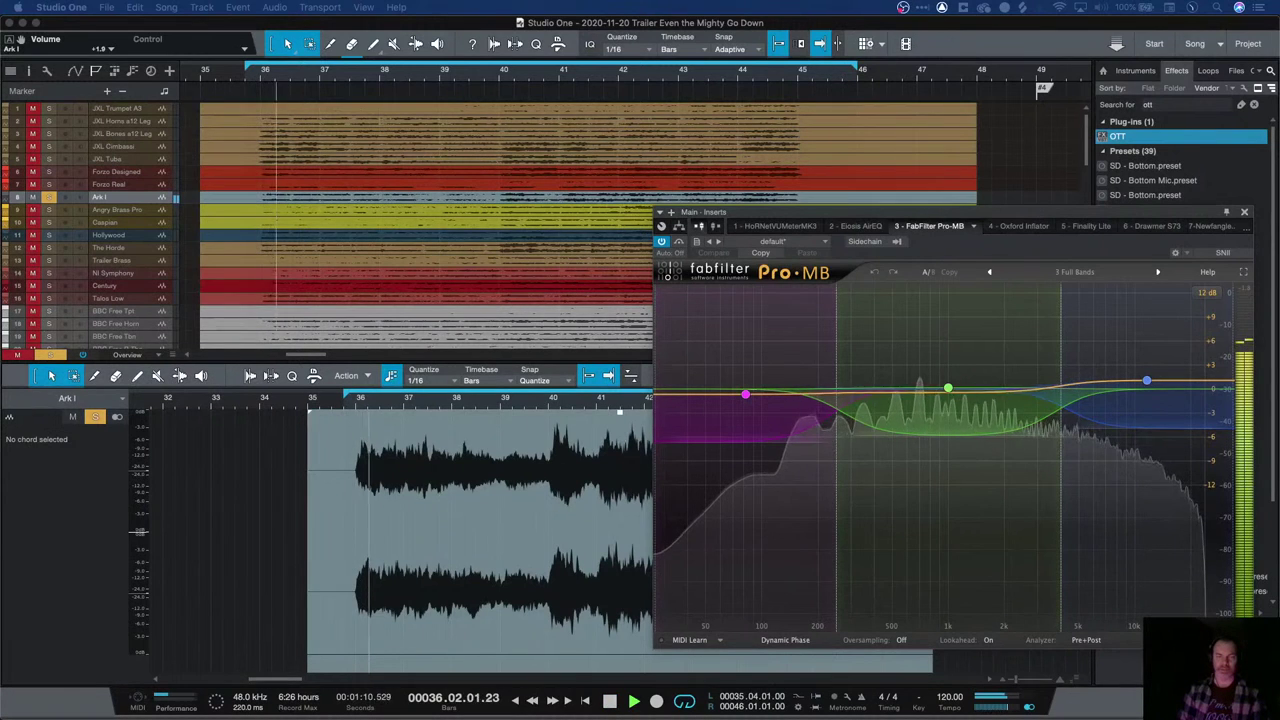
pyautogui.press('s')
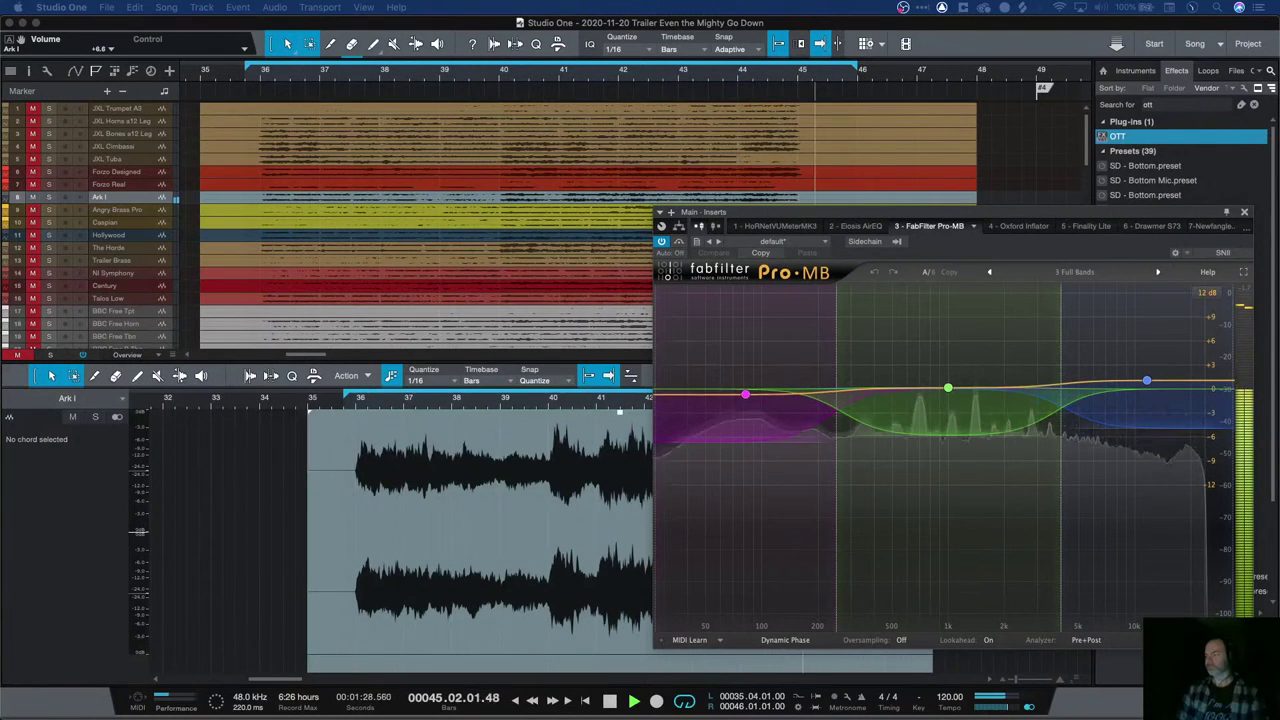
pyautogui.press('space')
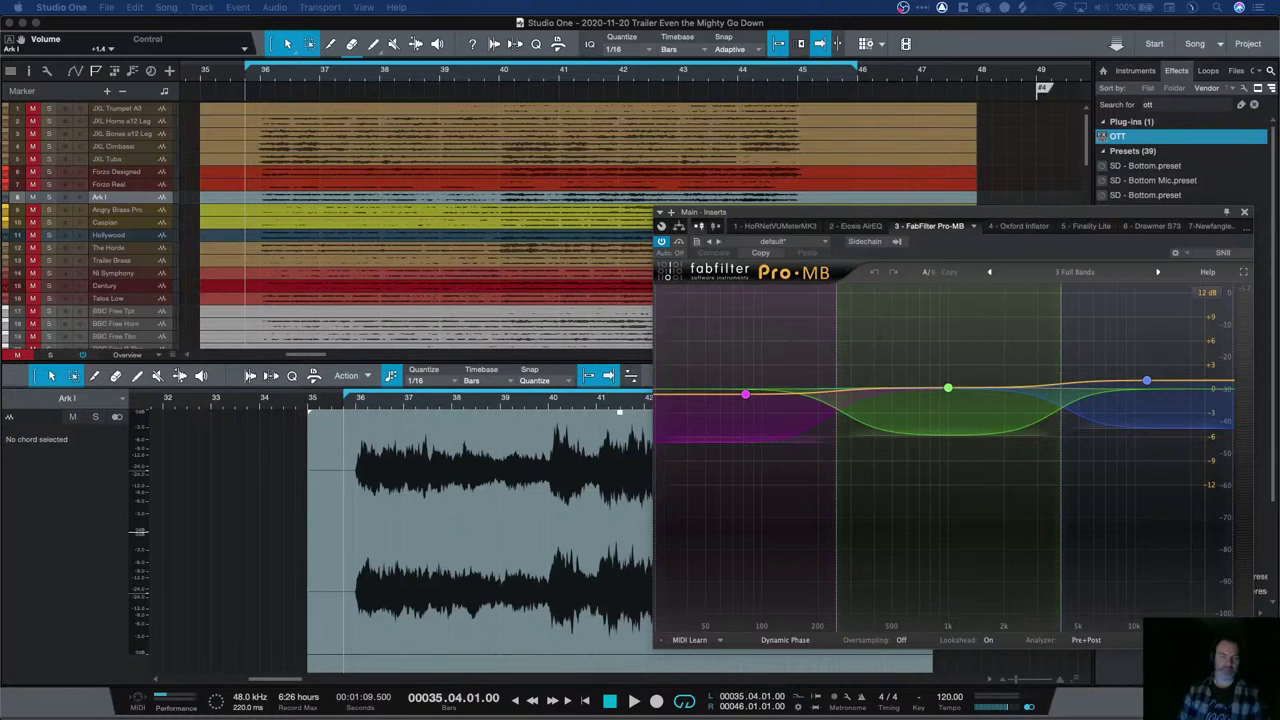
# Mute Ark I without solo, and unmute and solo the five JXL brass tracks from JXL Trumpet A3 to JXL Tuba
pyautogui.press('s')
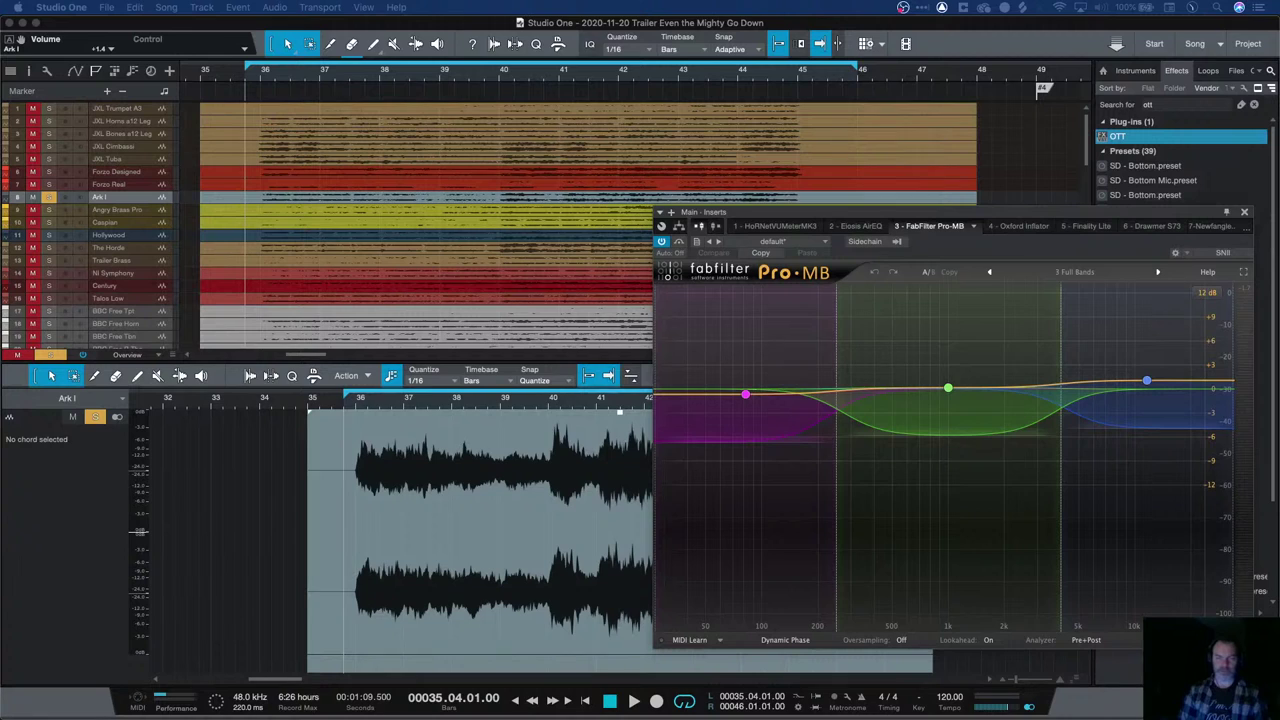
pyautogui.press('s')
pyautogui.press('m')
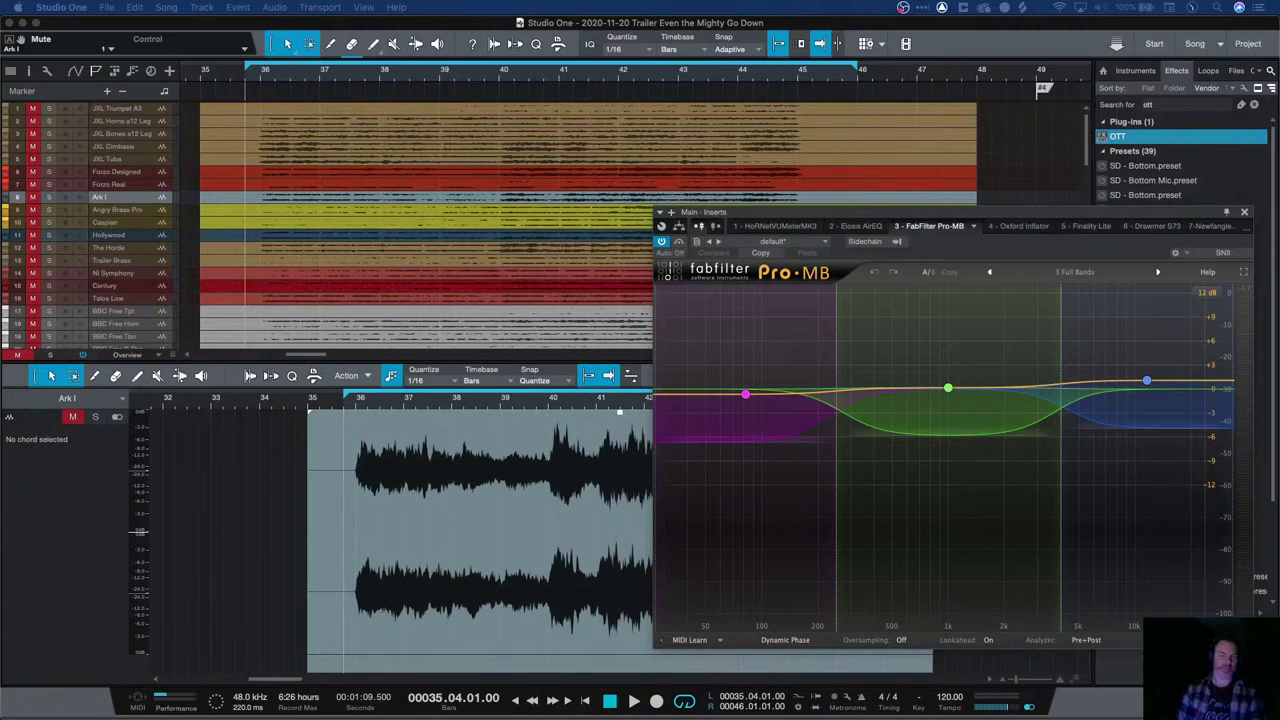
pyautogui.click(115, 159)
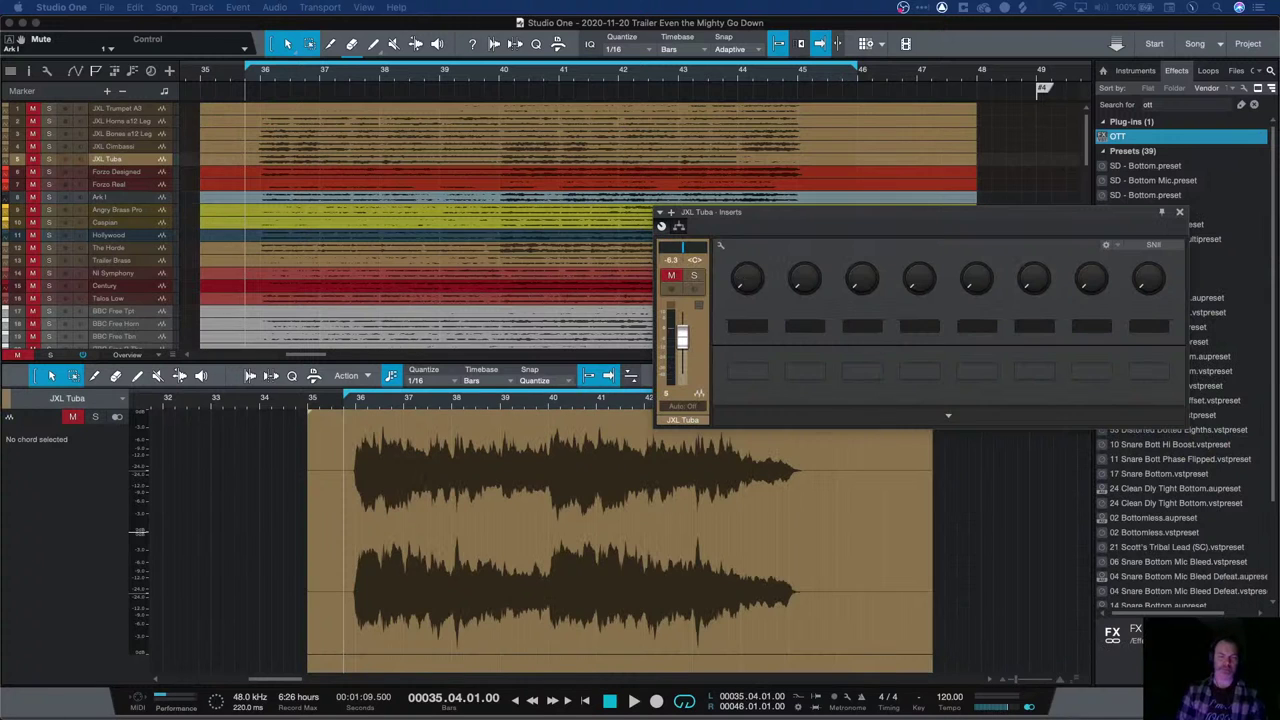
pyautogui.click(115, 108)
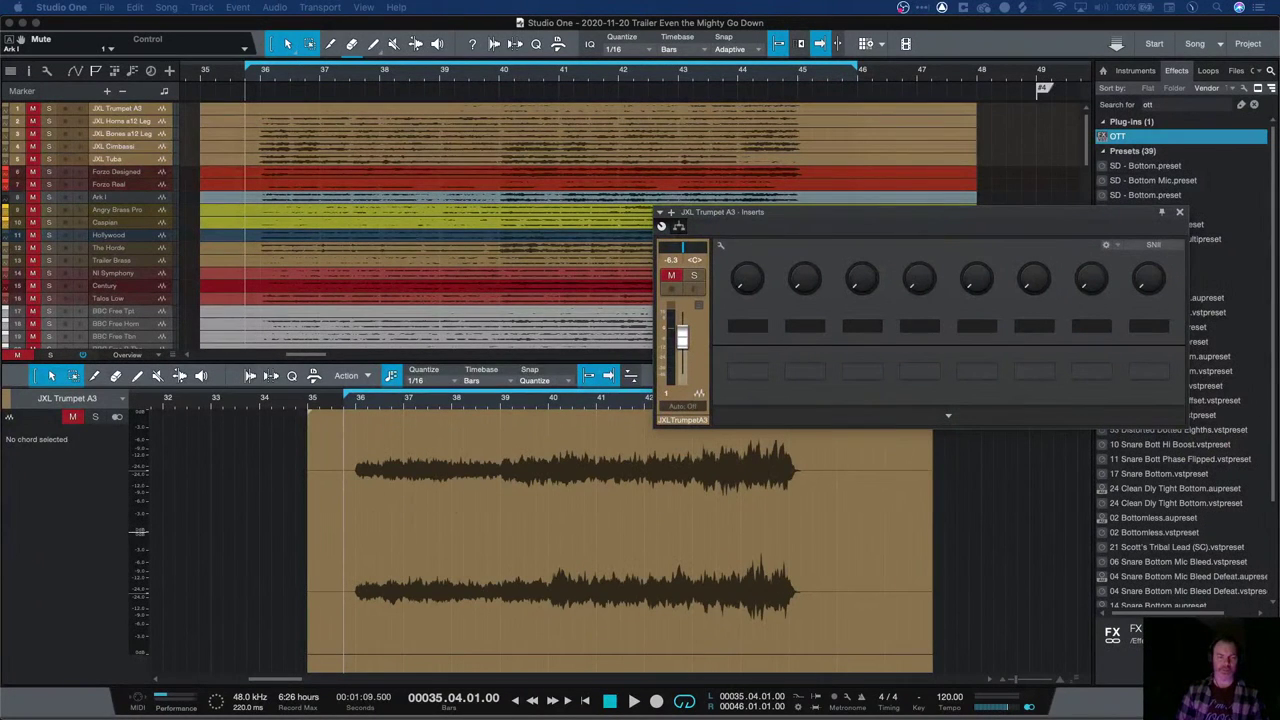
pyautogui.press('m')
pyautogui.press('s')
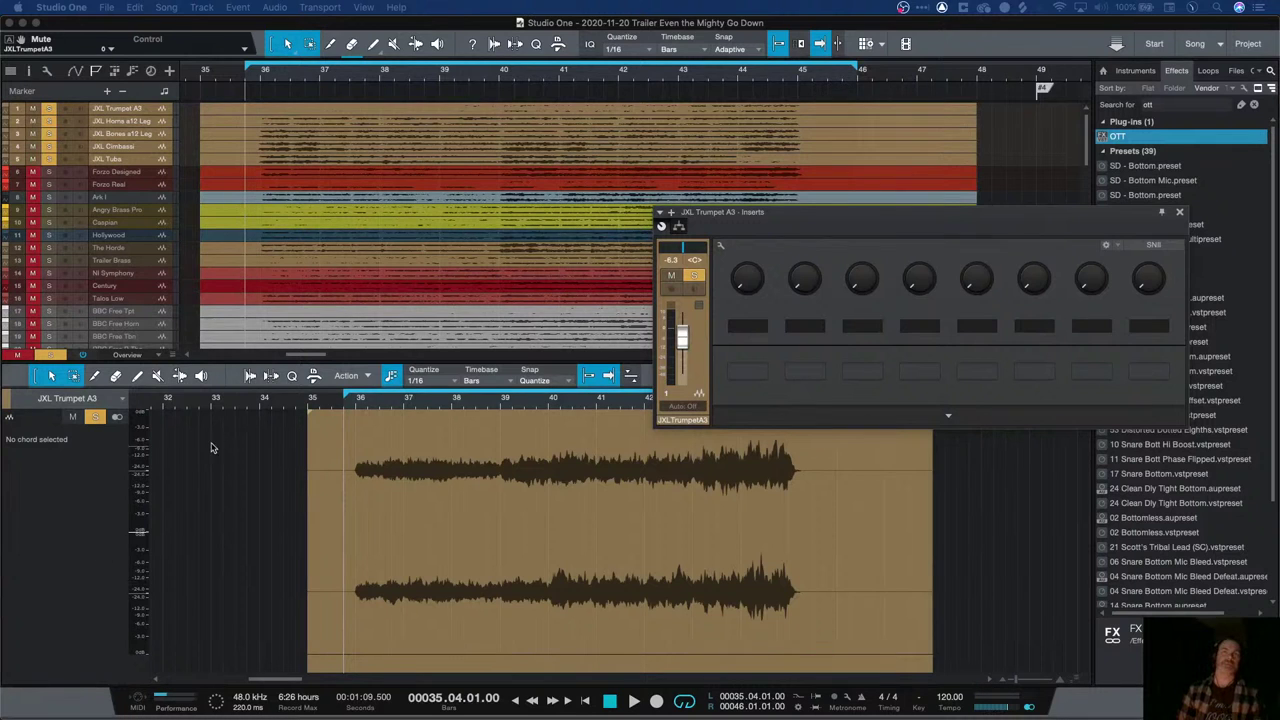
# Bring the Main output's Pro-MB insert into view and compare the JXL brass soloed and within the full mix from 35.04.01
pyautogui.moveTo(742, 220); pyautogui.dragTo(1070, 275)
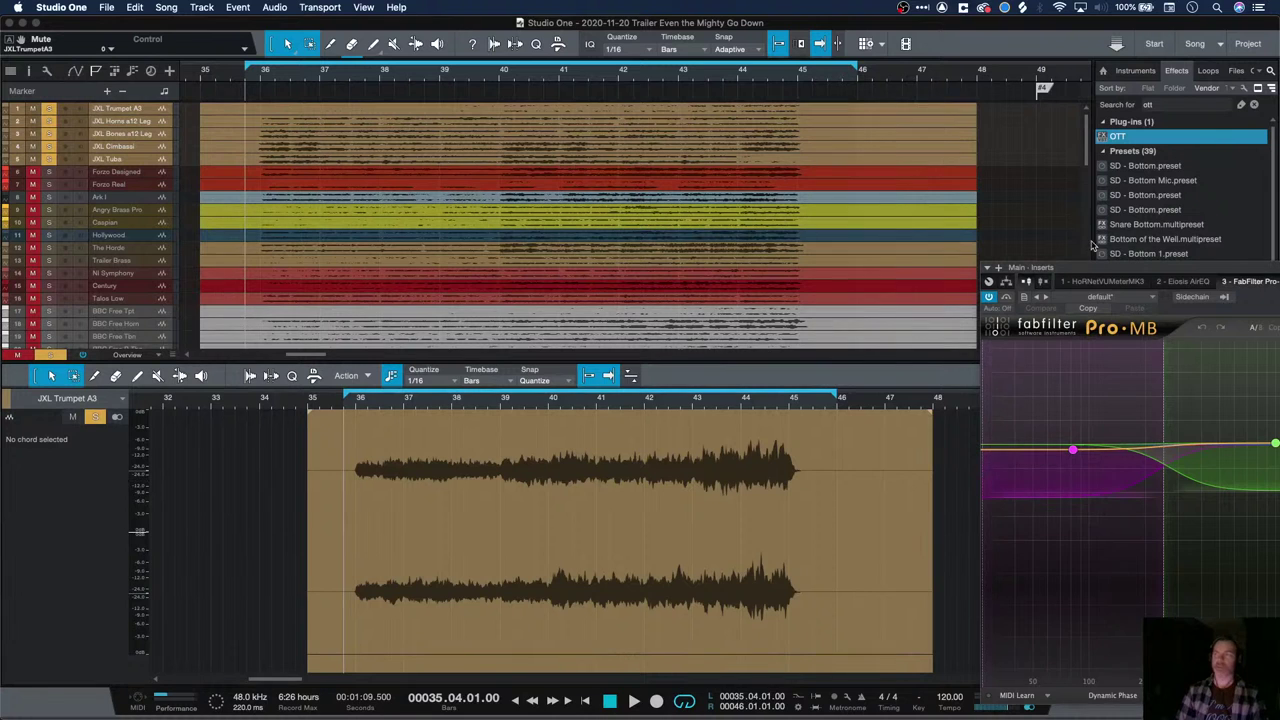
pyautogui.moveTo(1000, 267); pyautogui.dragTo(706, 221)
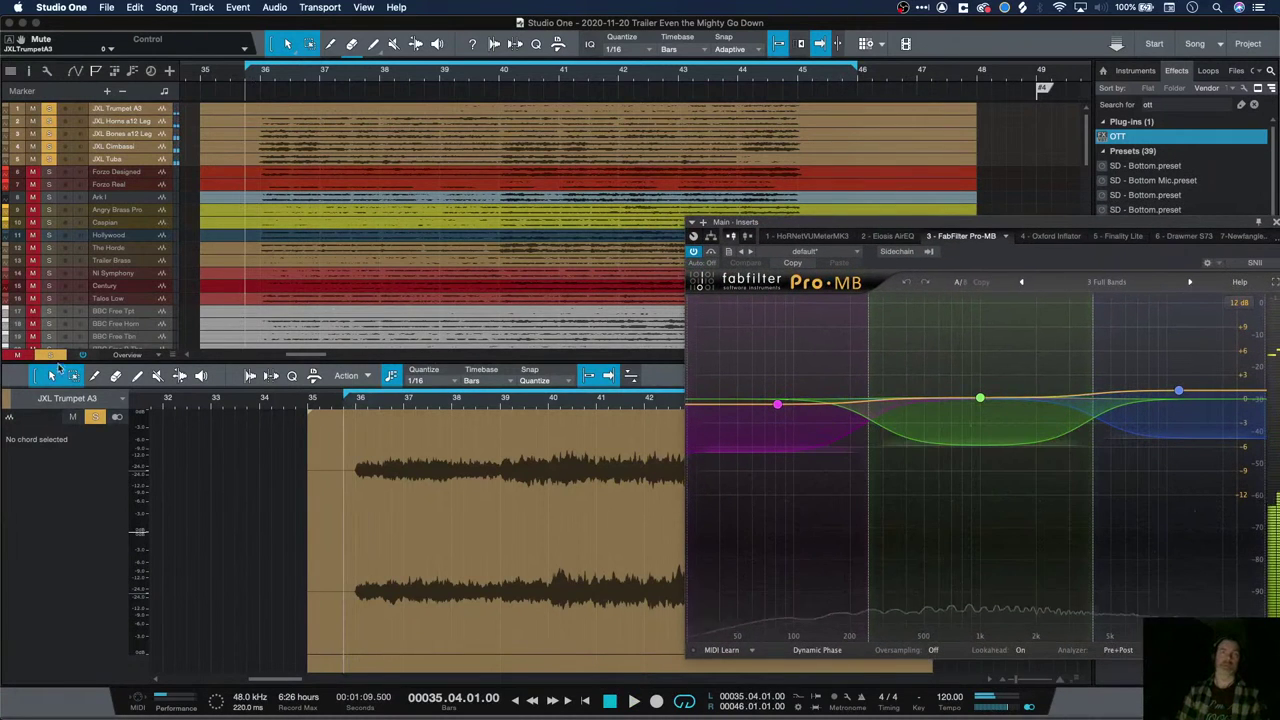
pyautogui.press('space')
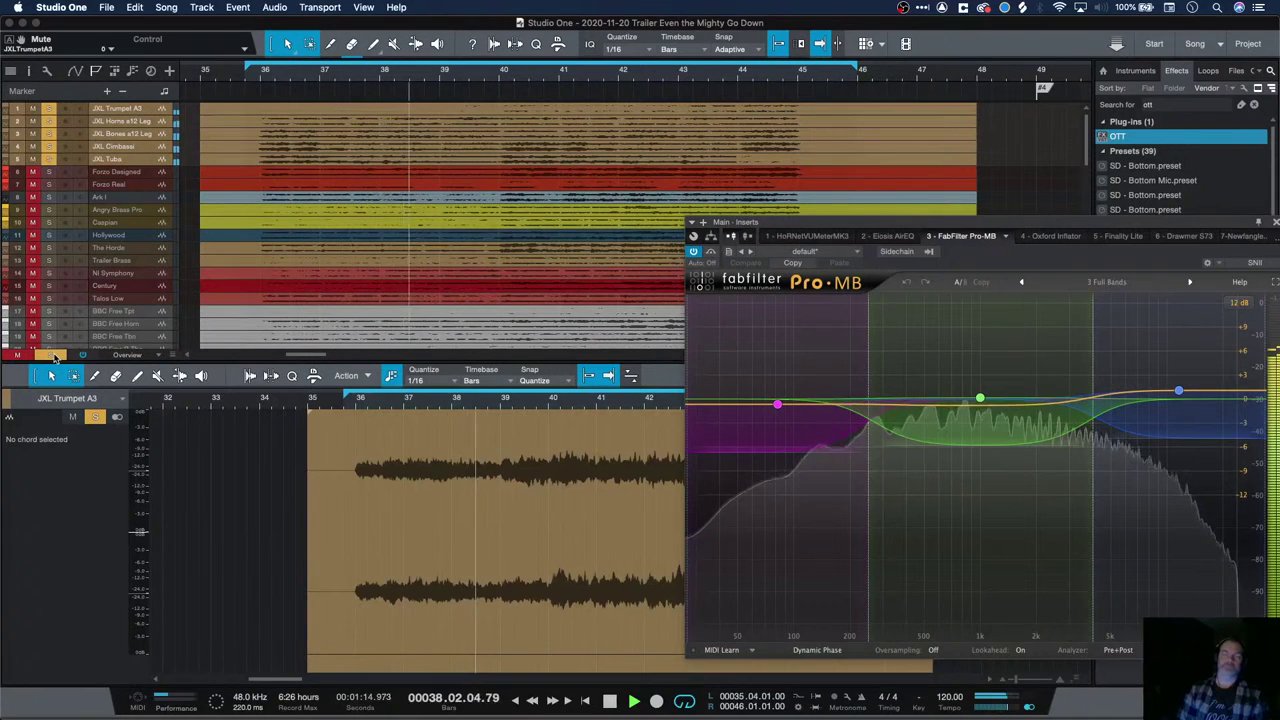
pyautogui.press('space')
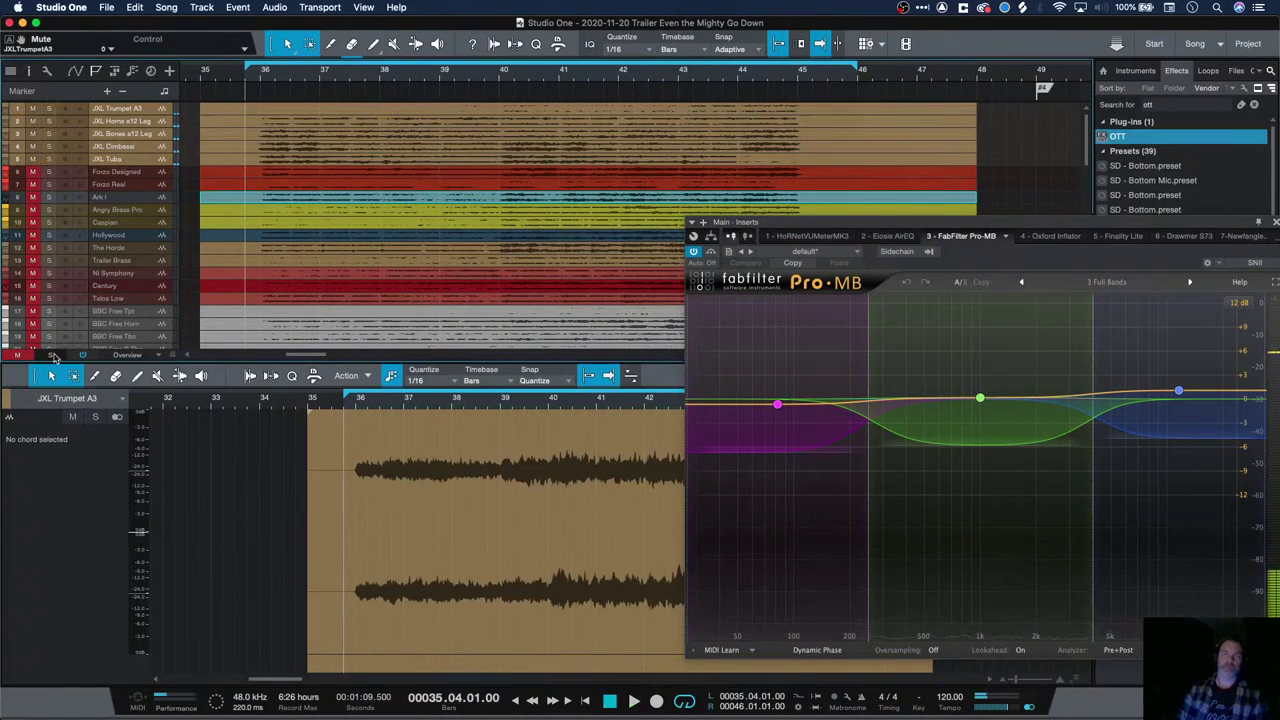
pyautogui.press('space')
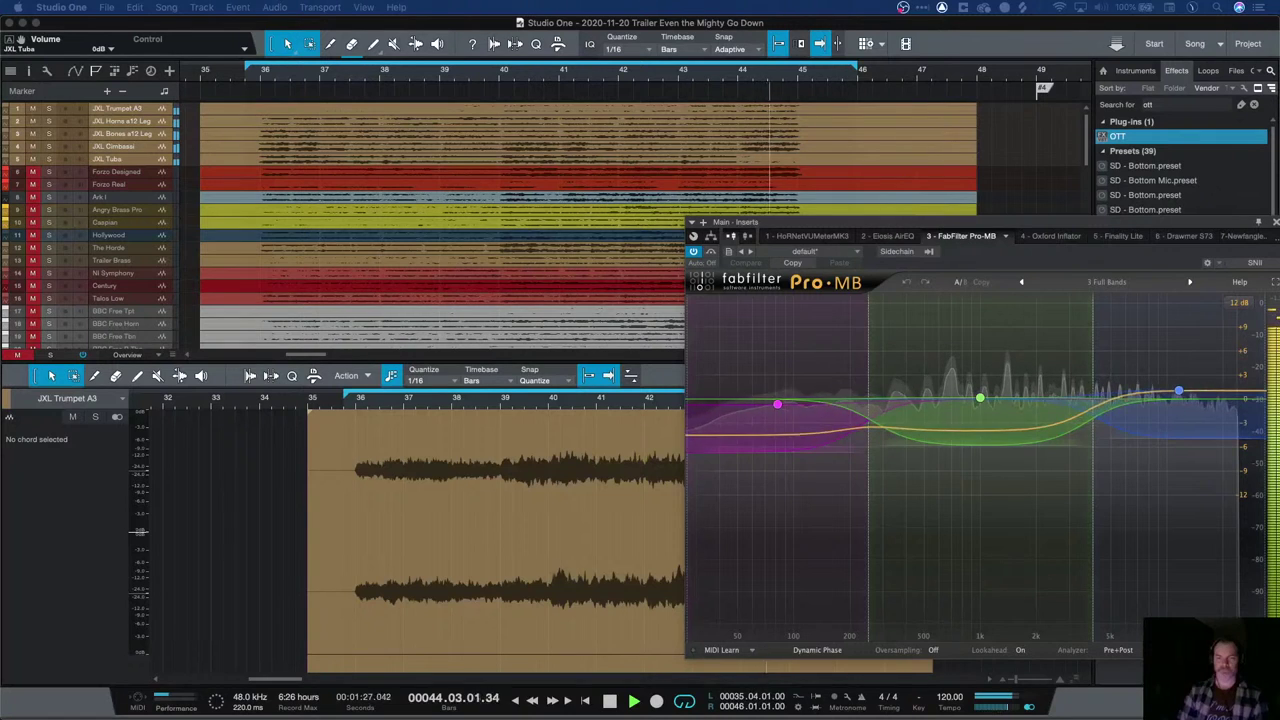
pyautogui.press('s')
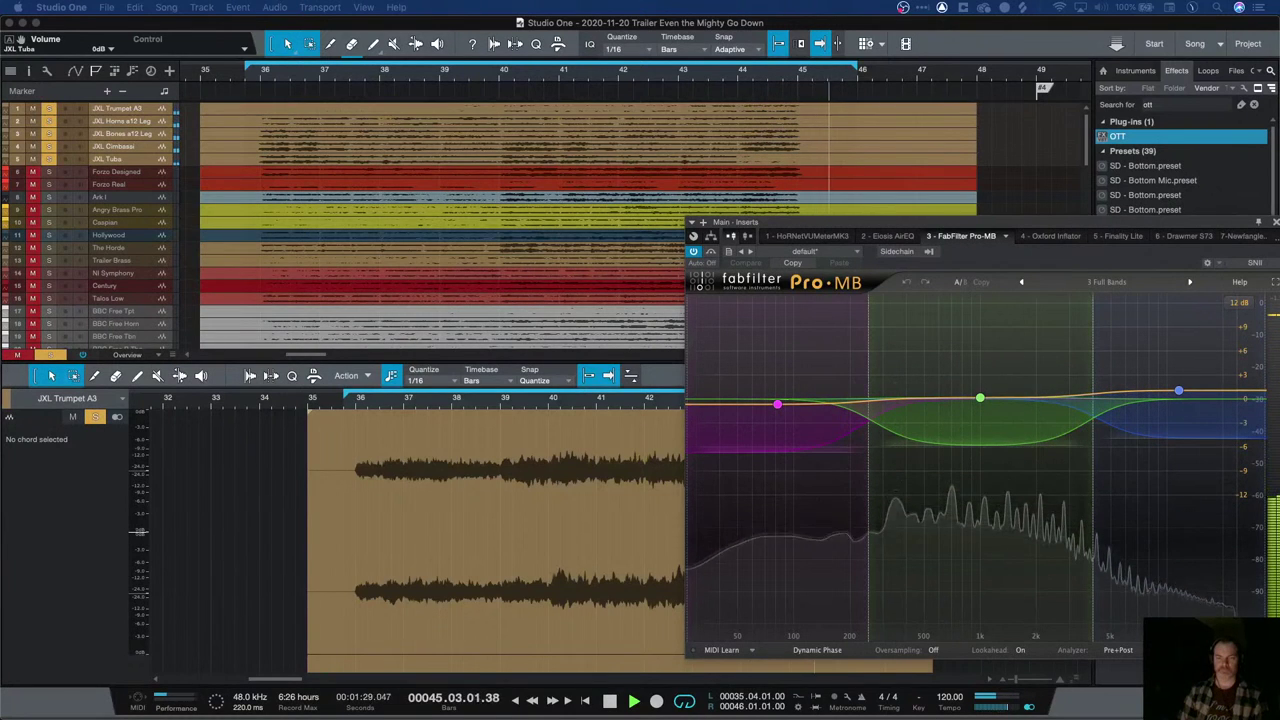
pyautogui.press('space')
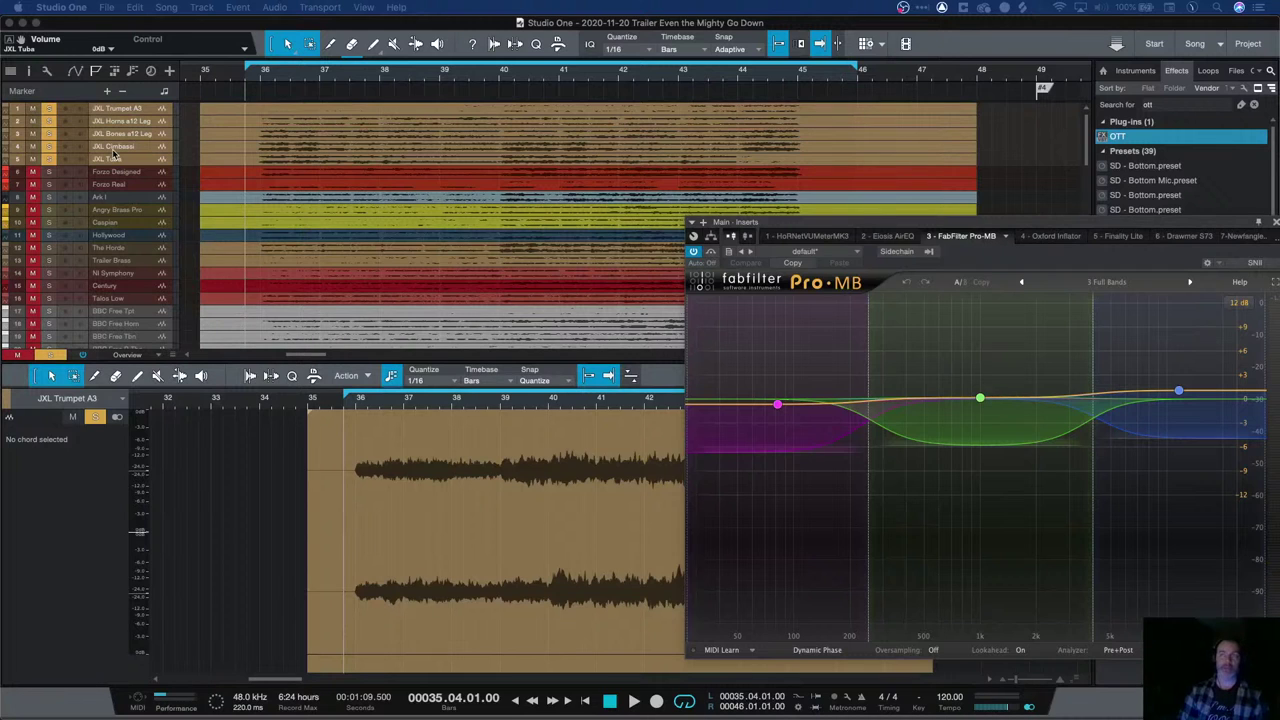
# Enable the JXL Cimbassi instrument track, solo it exclusively, and open its SINE Player instrument
pyautogui.scroll(-15, 219, 292)
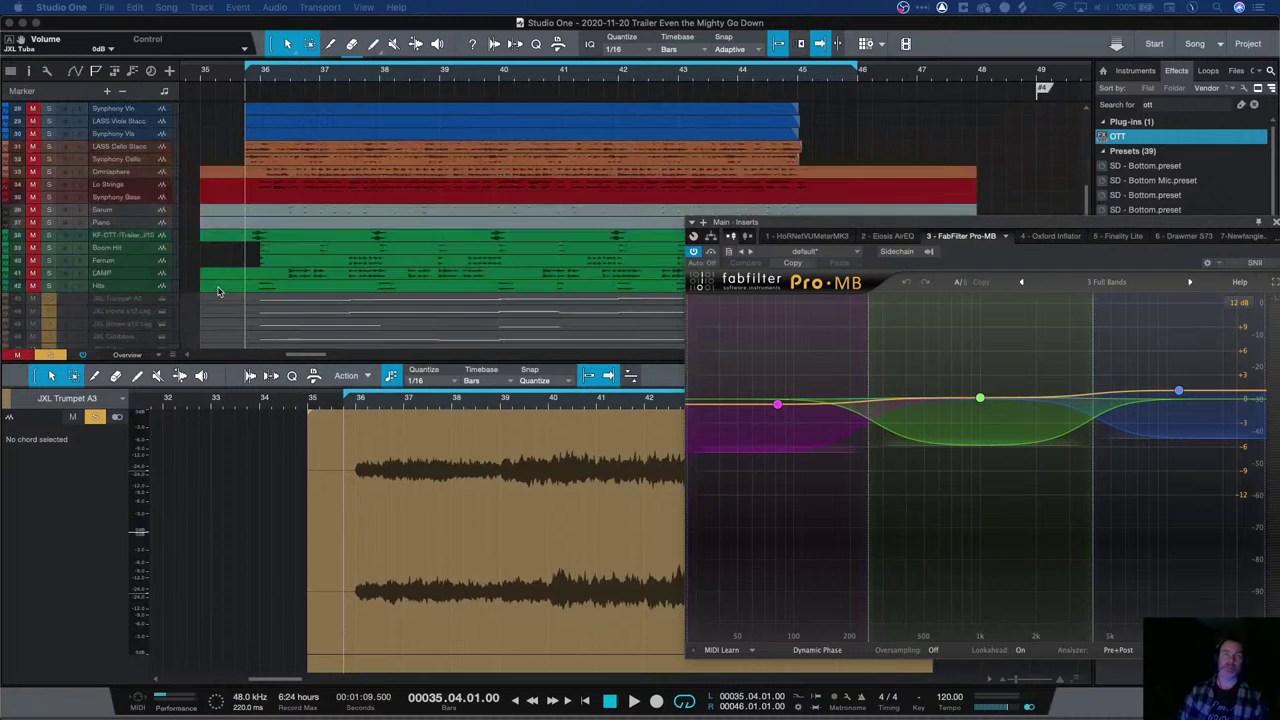
pyautogui.scroll(7, 219, 292)
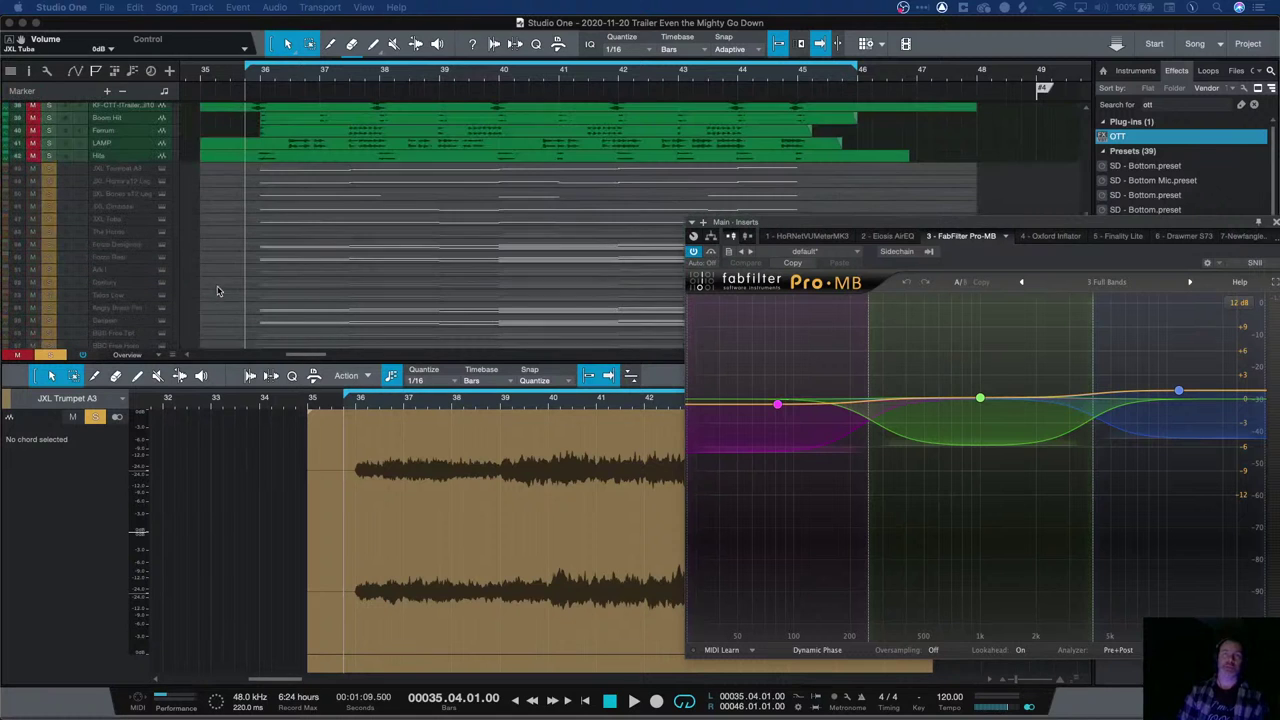
pyautogui.click(130, 208)
pyautogui.rightClick(130, 208)
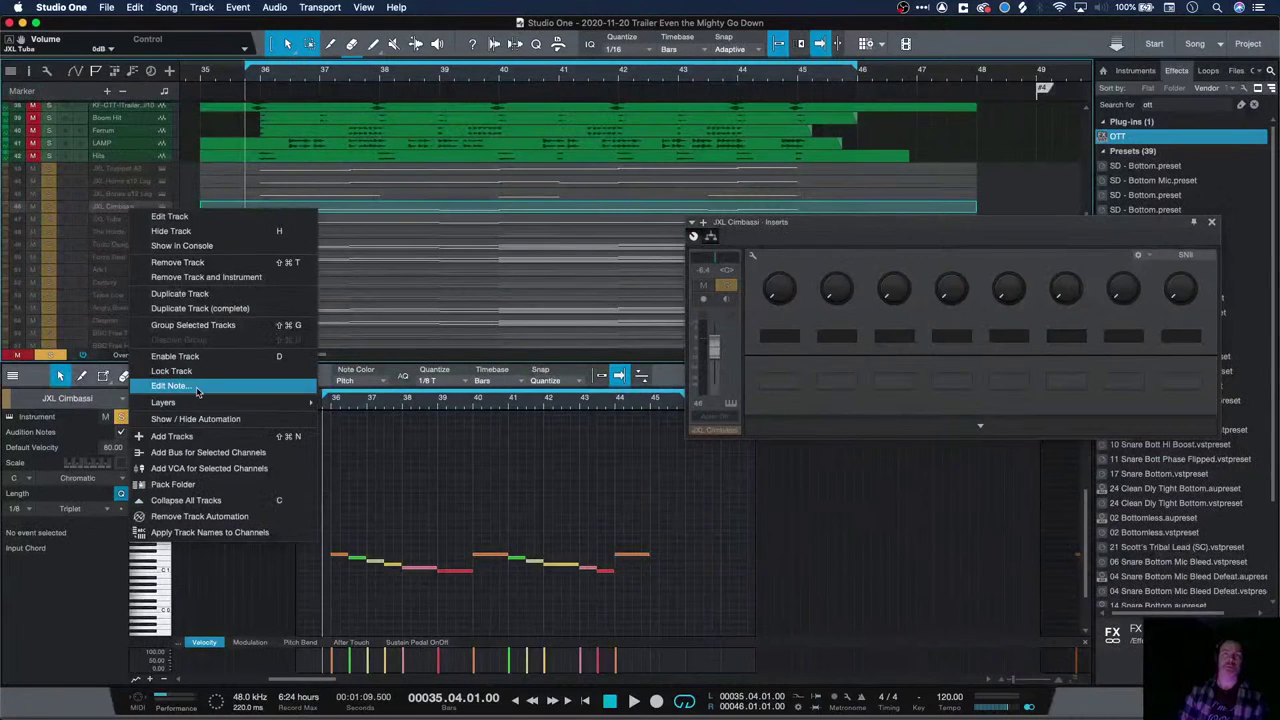
pyautogui.click(195, 356)
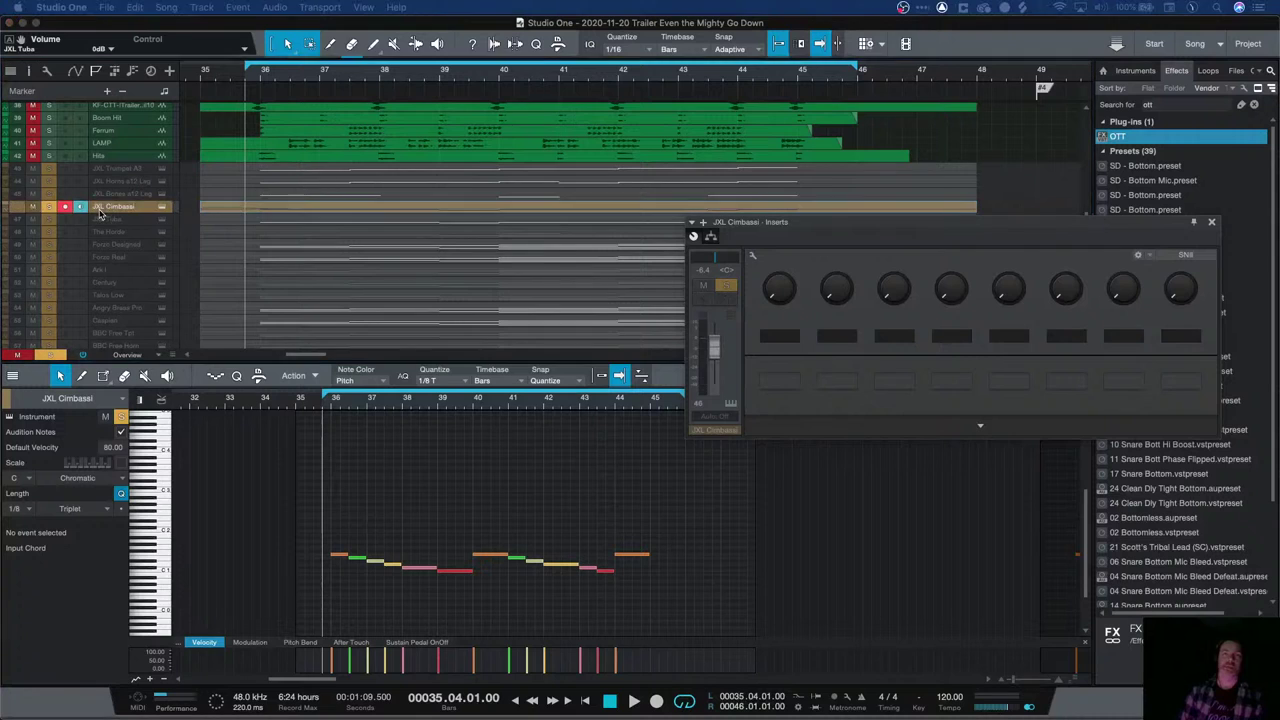
pyautogui.click(48, 208)
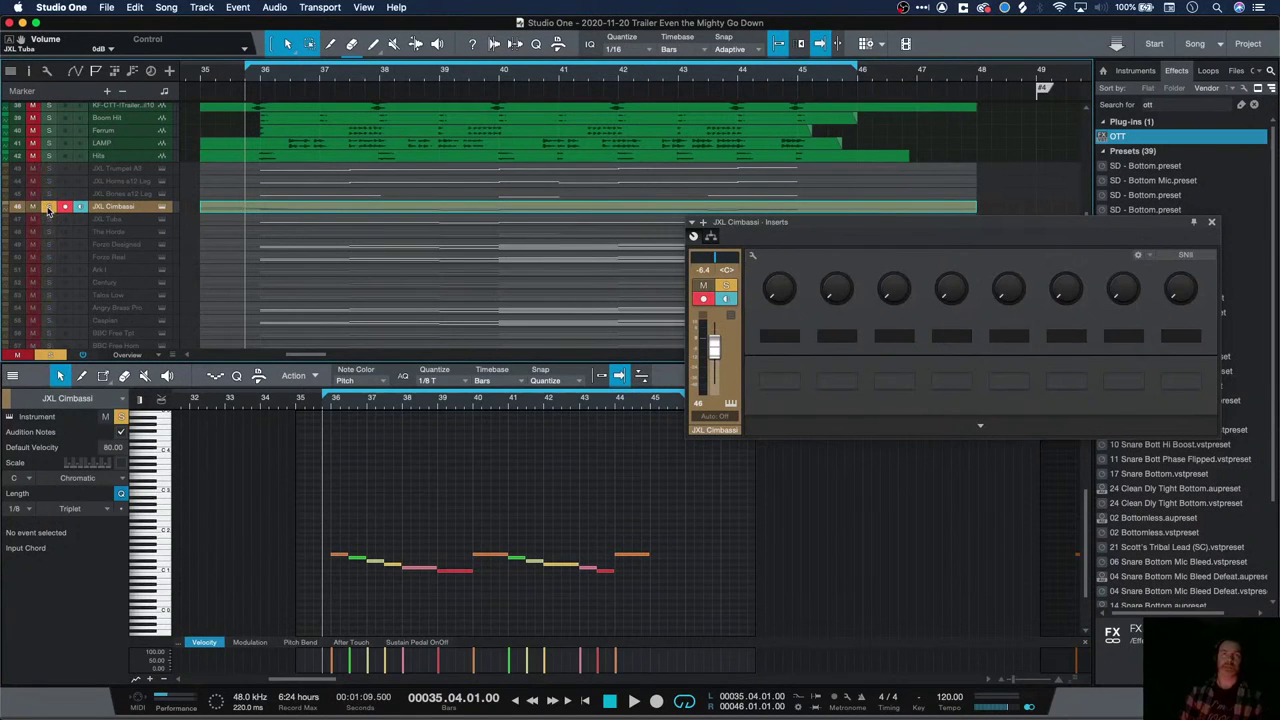
pyautogui.click(168, 208)
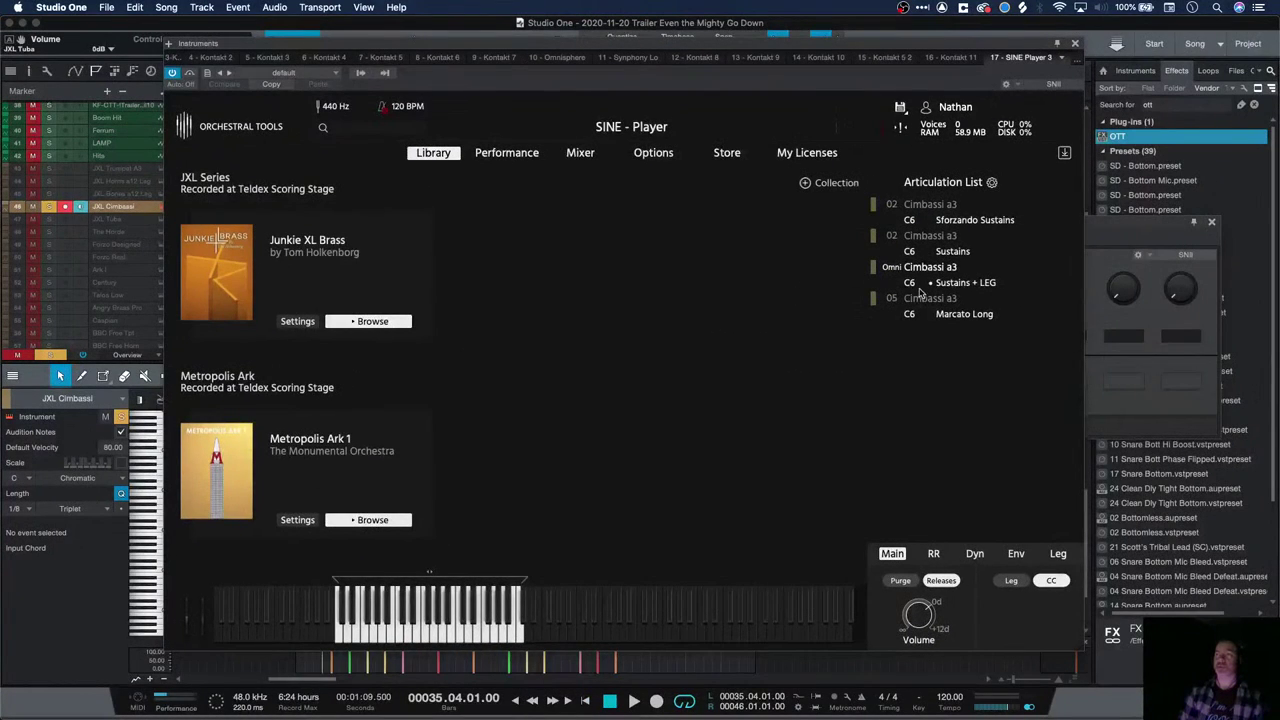
# Assign the Cimbassi a3 Marcato Long articulation to Omni and Sustains + LEG to MIDI channel 02
pyautogui.click(906, 316)
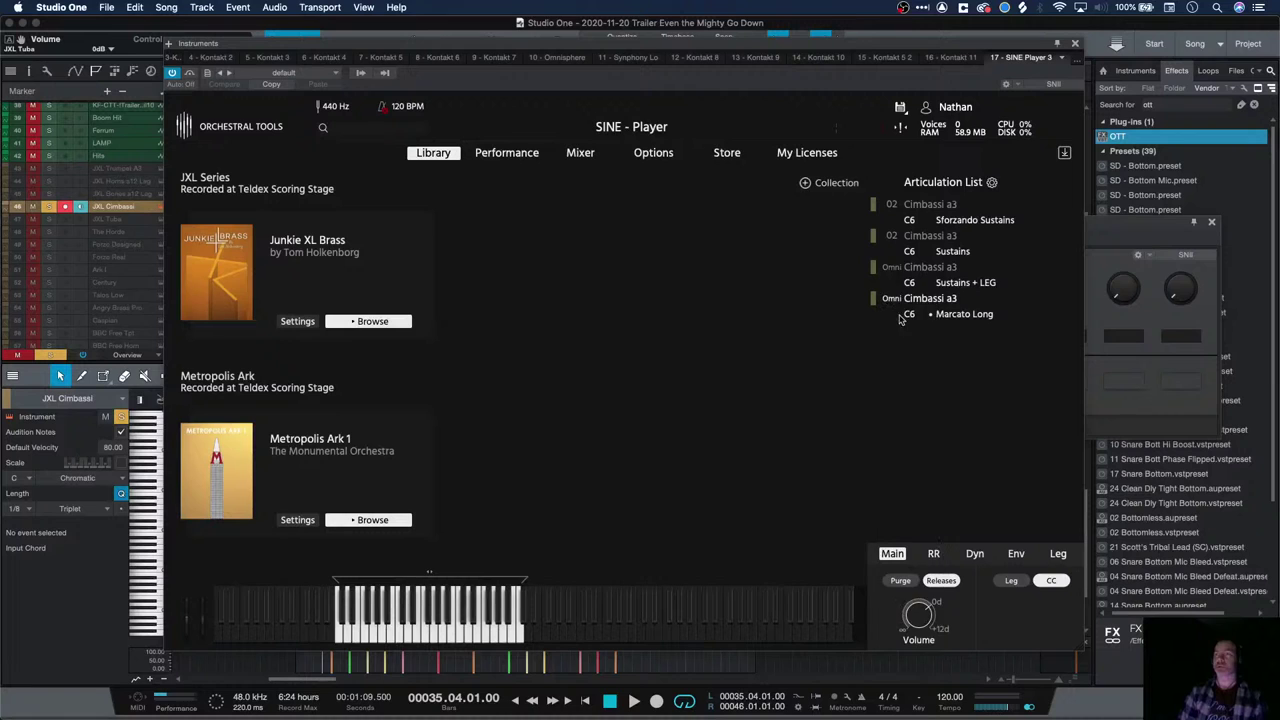
pyautogui.click(895, 270)
pyautogui.click(903, 307)
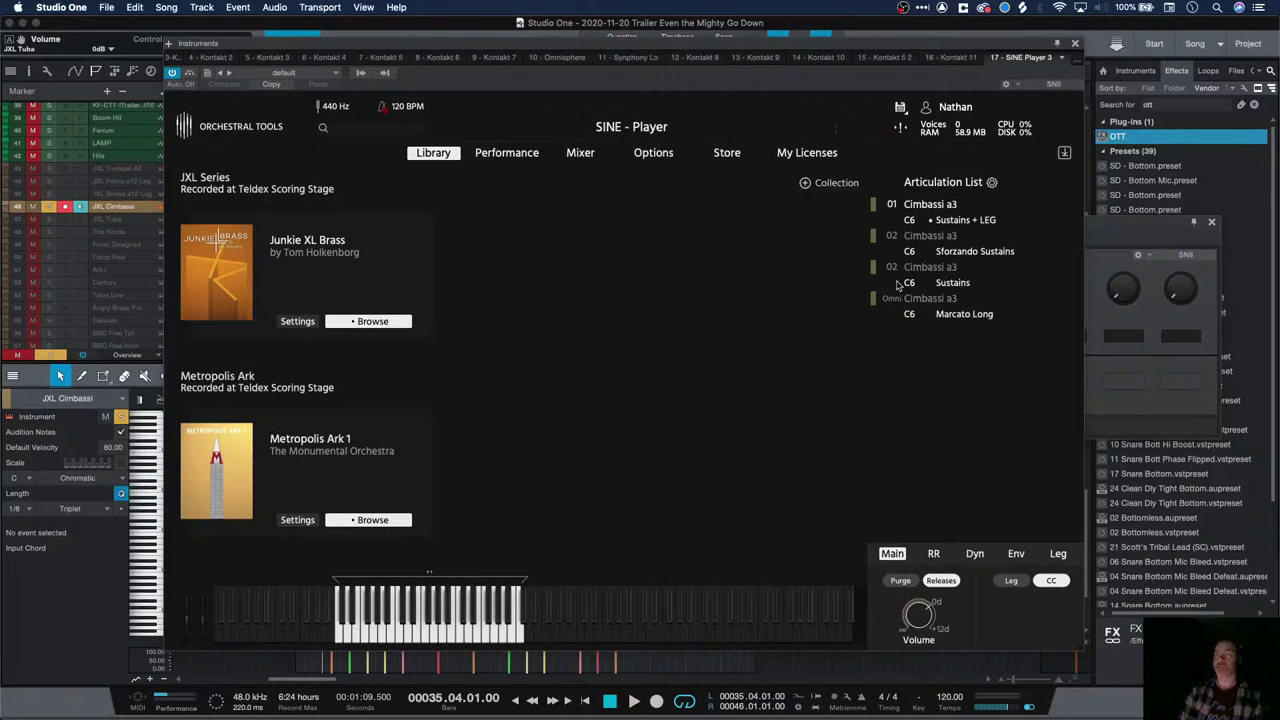
pyautogui.click(891, 204)
pyautogui.click(897, 262)
pyautogui.click(918, 310)
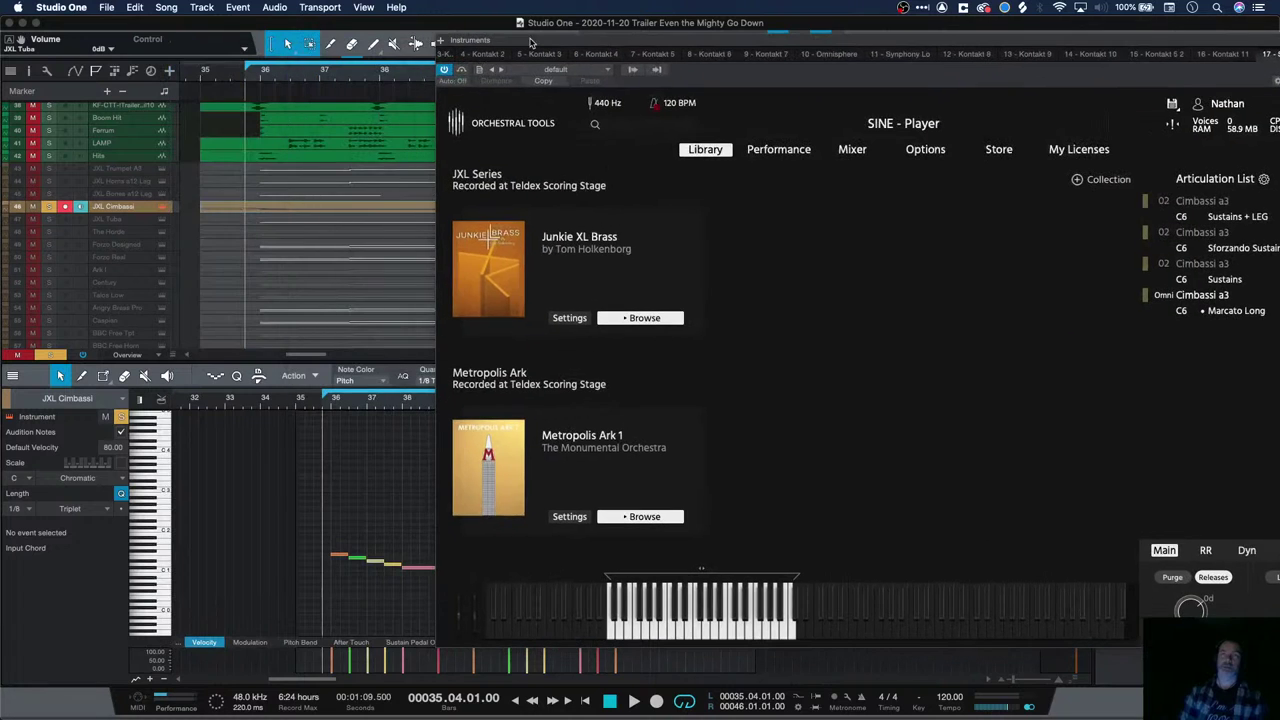
# Play the Cimbassi part from 35.04.01 with Marcato Long, keeping its notes and the SINE articulation list in view
pyautogui.press('space')
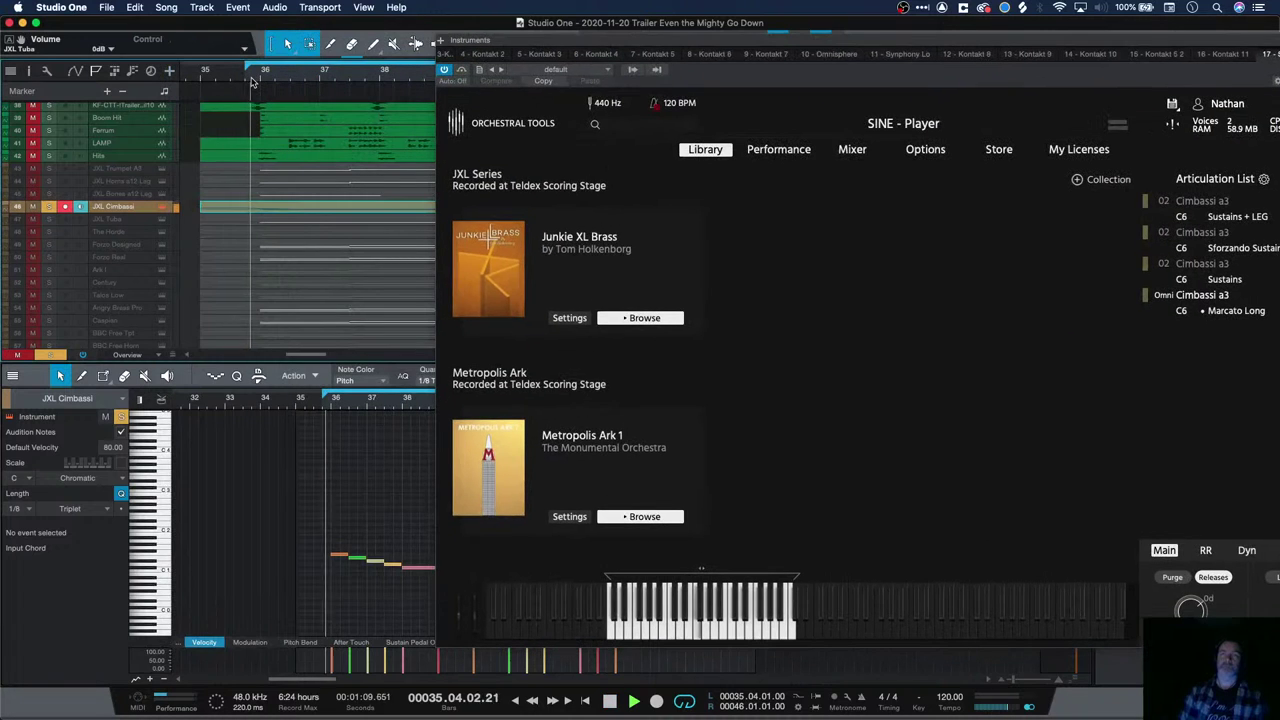
pyautogui.moveTo(603, 46); pyautogui.dragTo(577, 38)
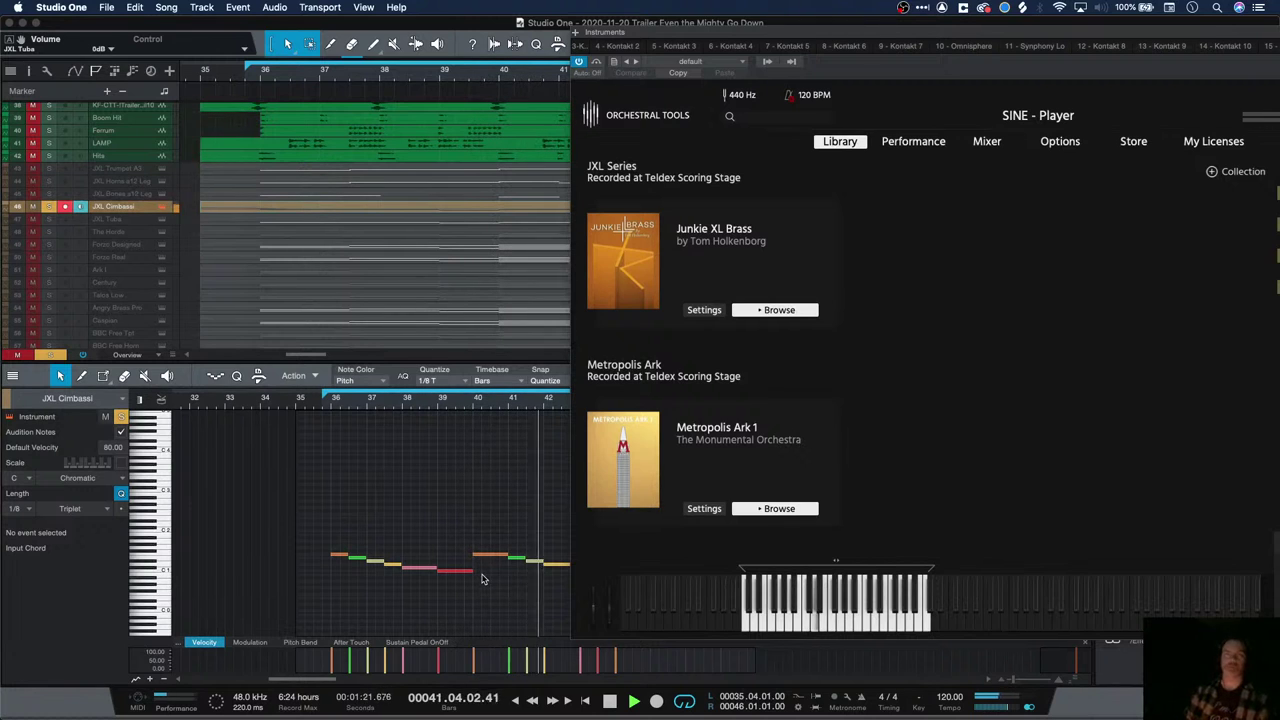
pyautogui.moveTo(782, 36); pyautogui.dragTo(537, 37)
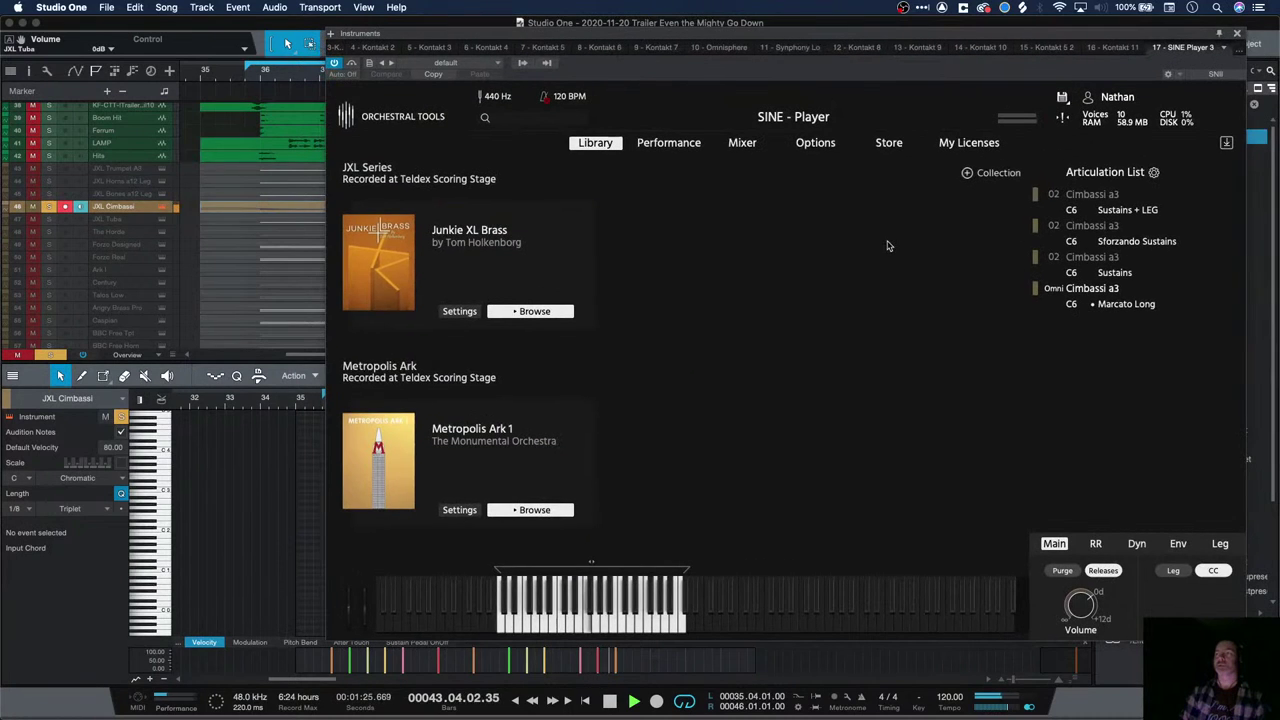
pyautogui.press('space')
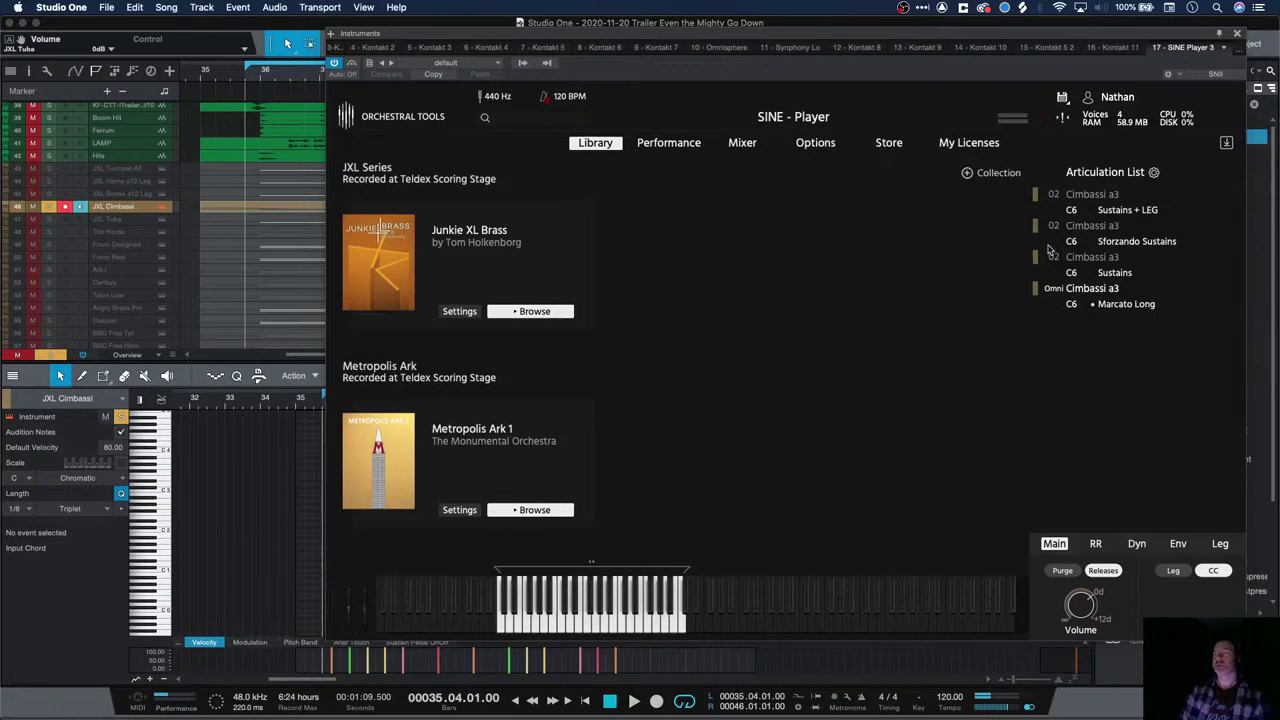
# Assign Sforzando Sustains to Omni and Marcato Long to channel 02, and audition the Cimbassi part with Sforzando Sustains active
pyautogui.click(1056, 227)
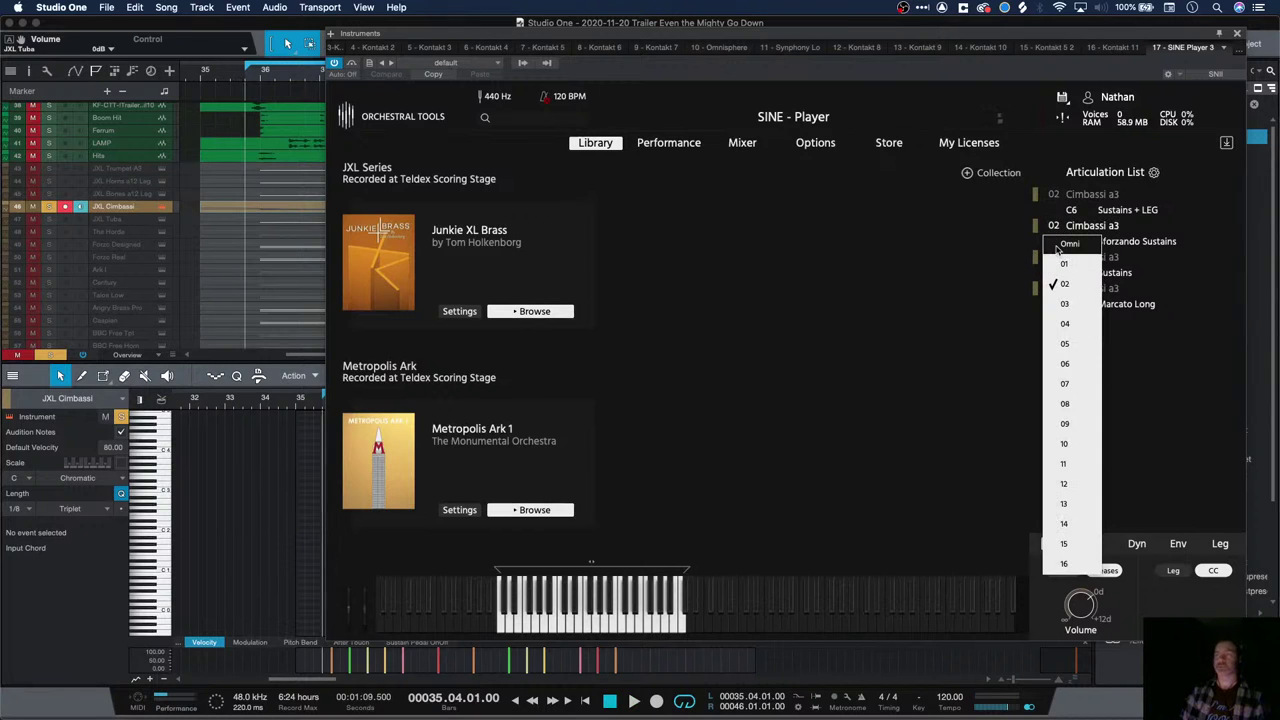
pyautogui.click(1056, 247)
pyautogui.click(1051, 290)
pyautogui.click(1058, 314)
pyautogui.press('space')
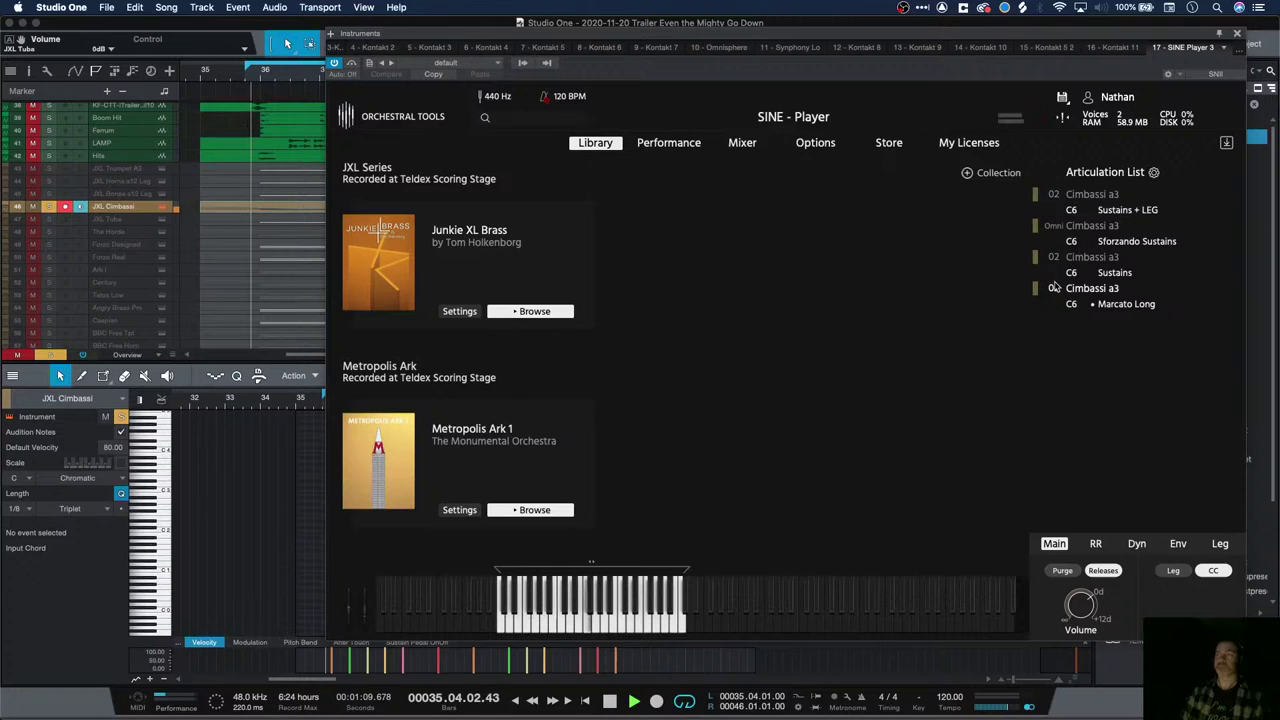
pyautogui.click(1077, 228)
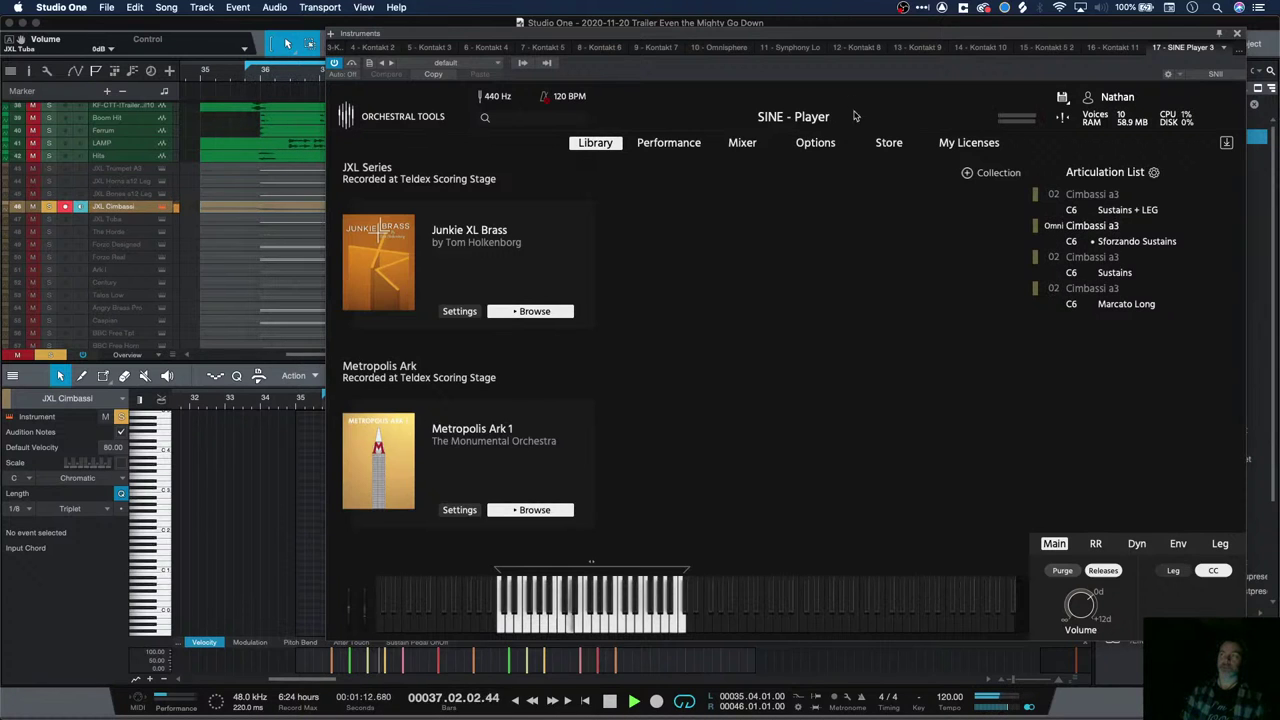
# Show the SINE Player mixer beside the Cimbassi notes and replay the part from 35.04.01 to watch the mic channels
pyautogui.moveTo(828, 41); pyautogui.dragTo(921, 39)
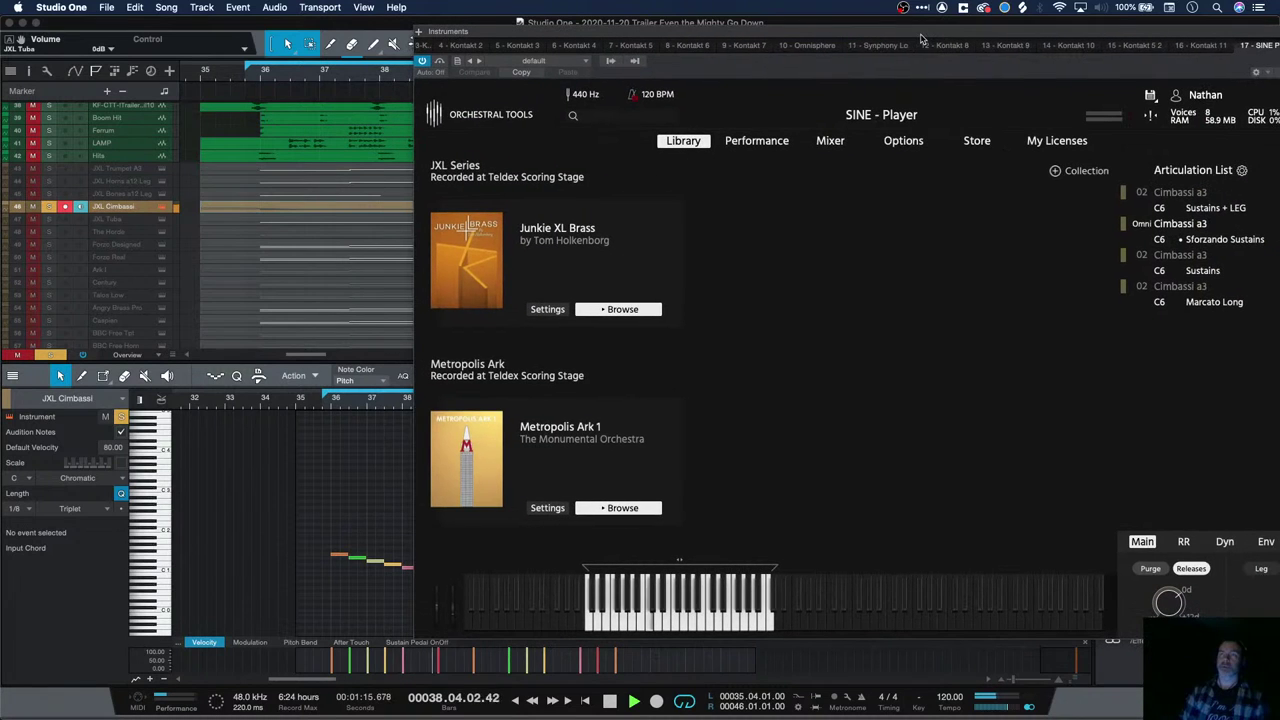
pyautogui.click(830, 142)
pyautogui.press('space')
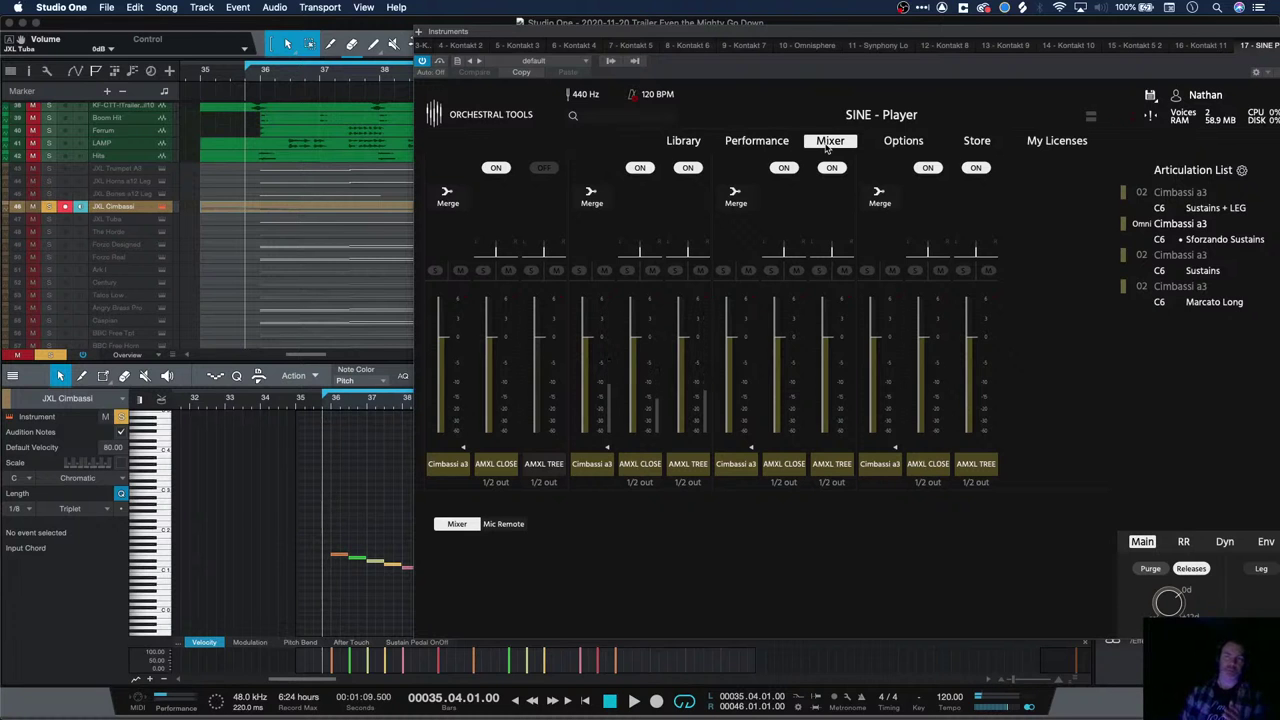
pyautogui.moveTo(671, 37); pyautogui.dragTo(924, 38)
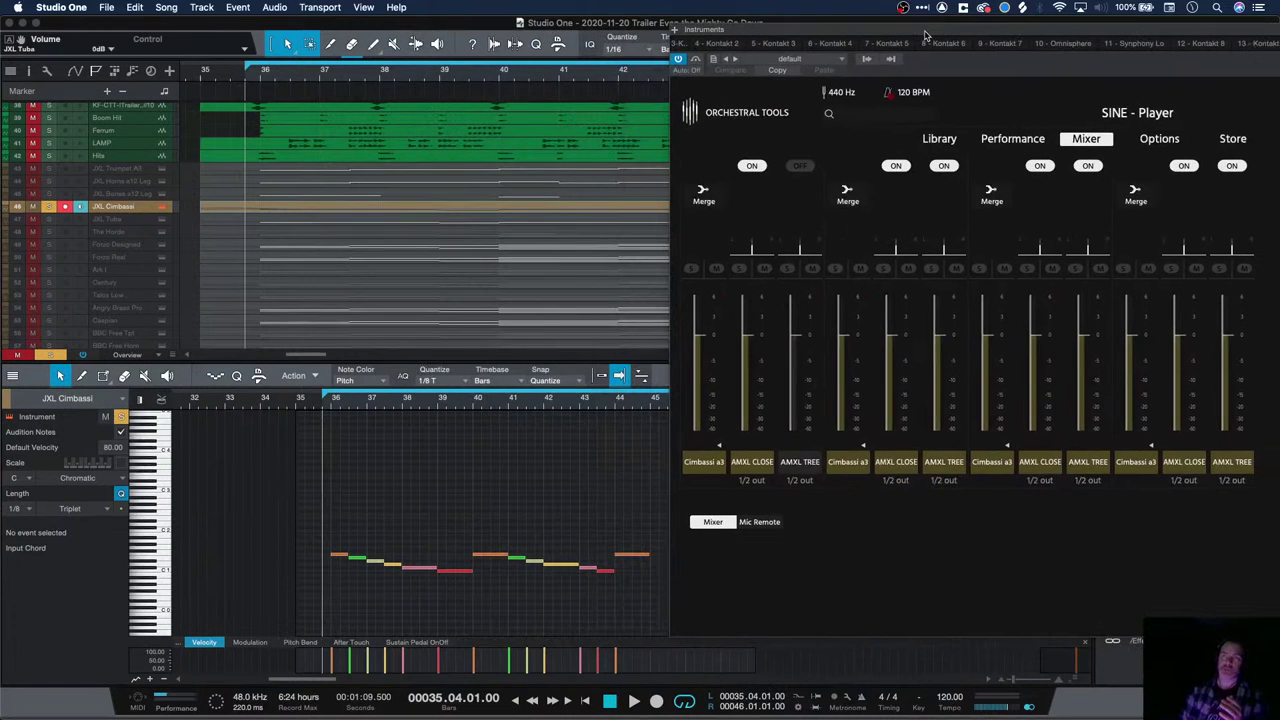
pyautogui.click(405, 405)
pyautogui.press('space')
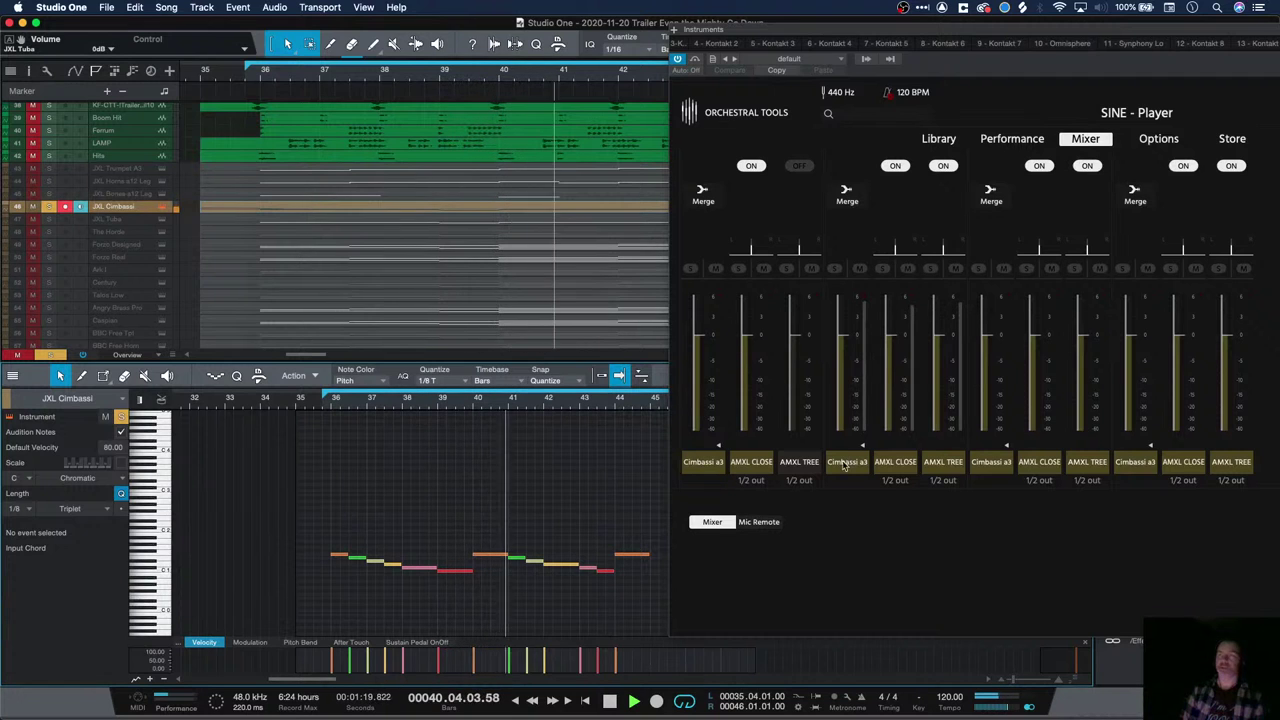
# Turn off the AMXL CLOSE mic in the second, third and fourth Cimbassi a3 mixer groups, keeping AMXL TREE on, and stop playback
pyautogui.click(903, 466)
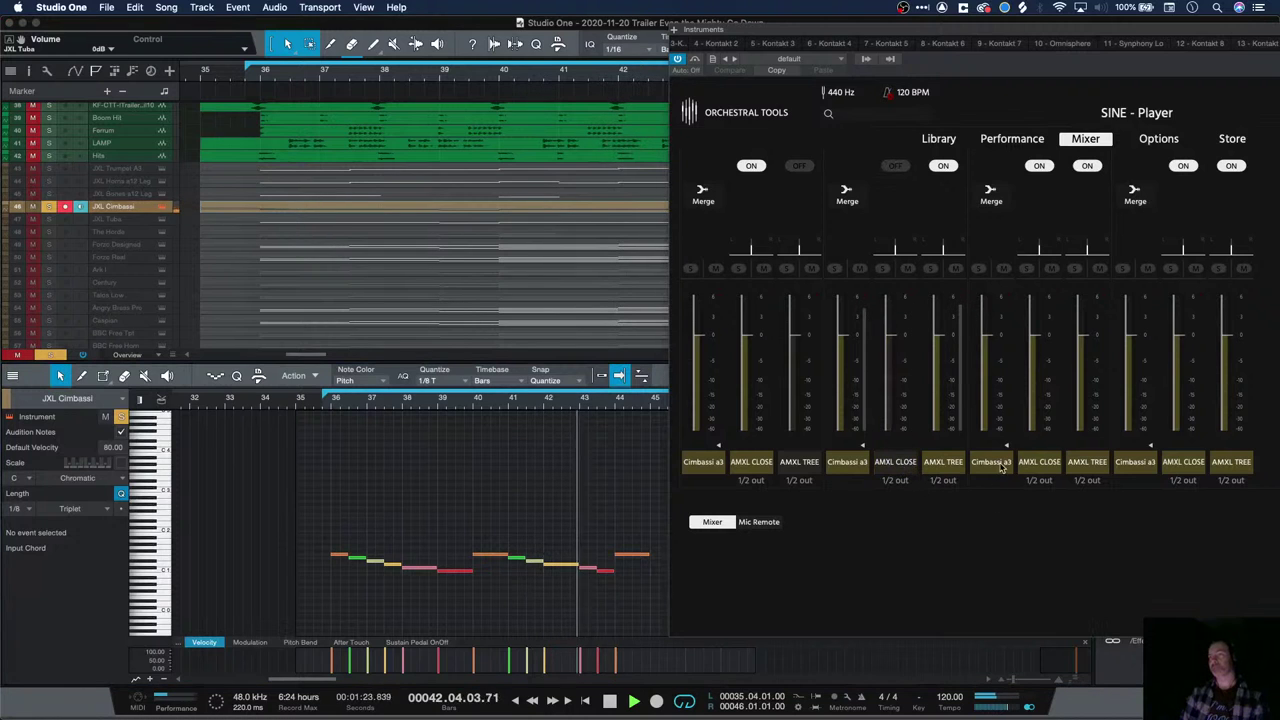
pyautogui.click(1039, 463)
pyautogui.click(1183, 463)
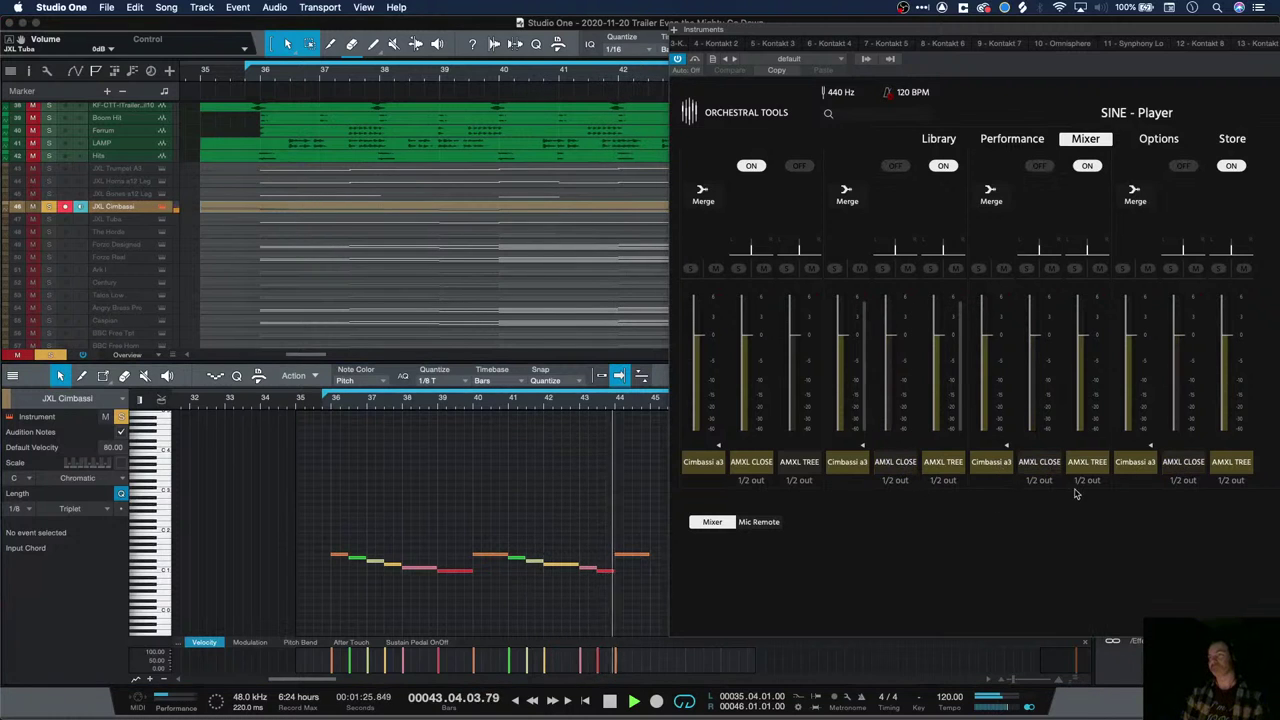
pyautogui.press('space')
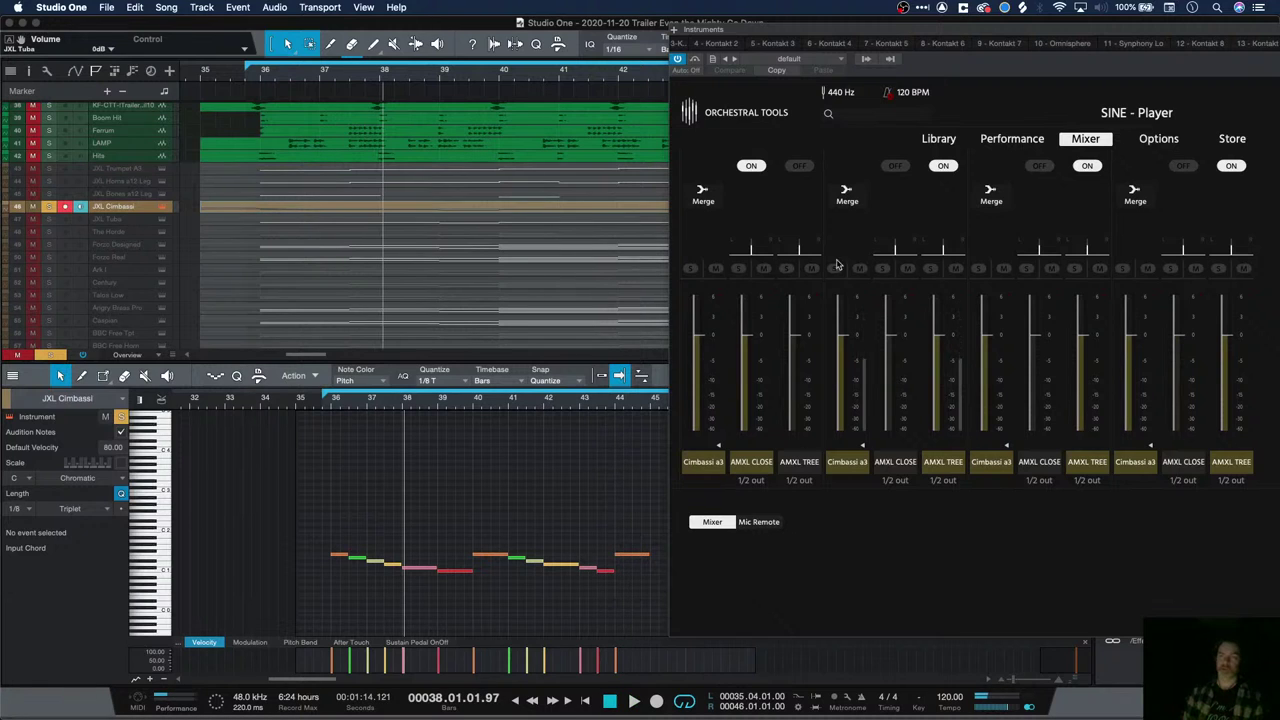
# Show the Cimbassi a3 performance view and audition single Sforzando Sustains notes from low to middle on the virtual keyboard
pyautogui.click(993, 142)
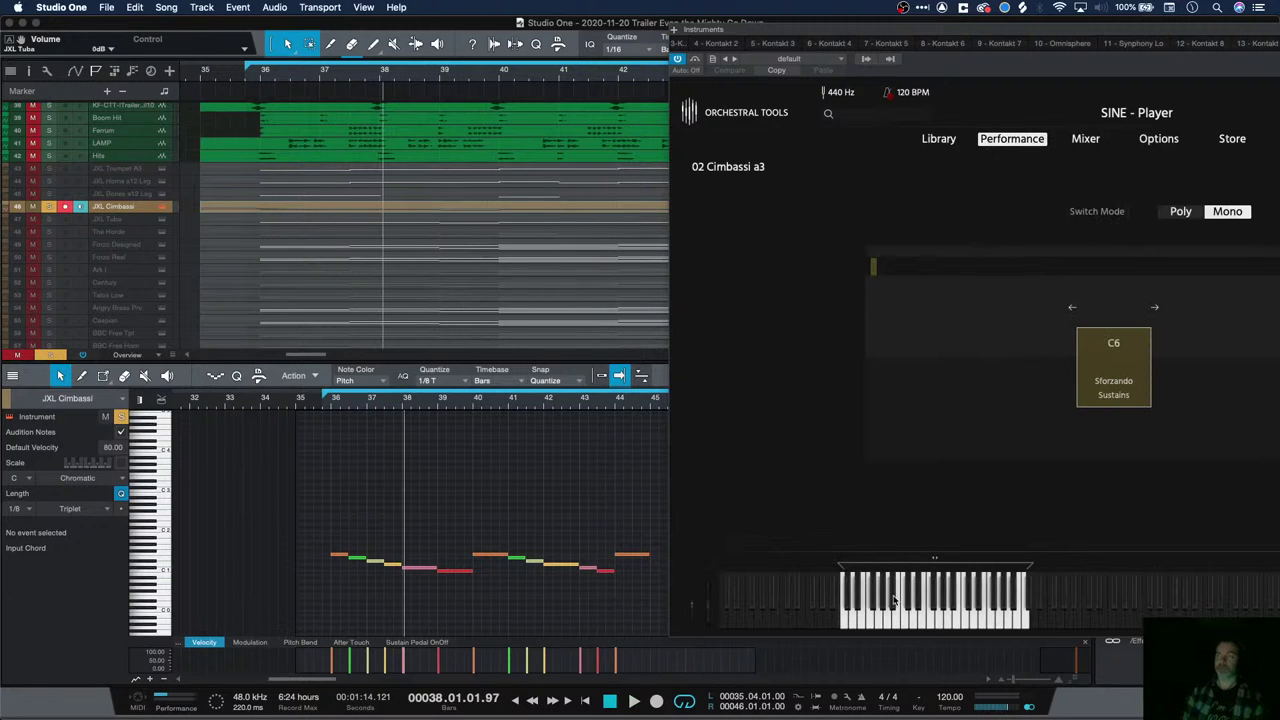
pyautogui.click(861, 621)
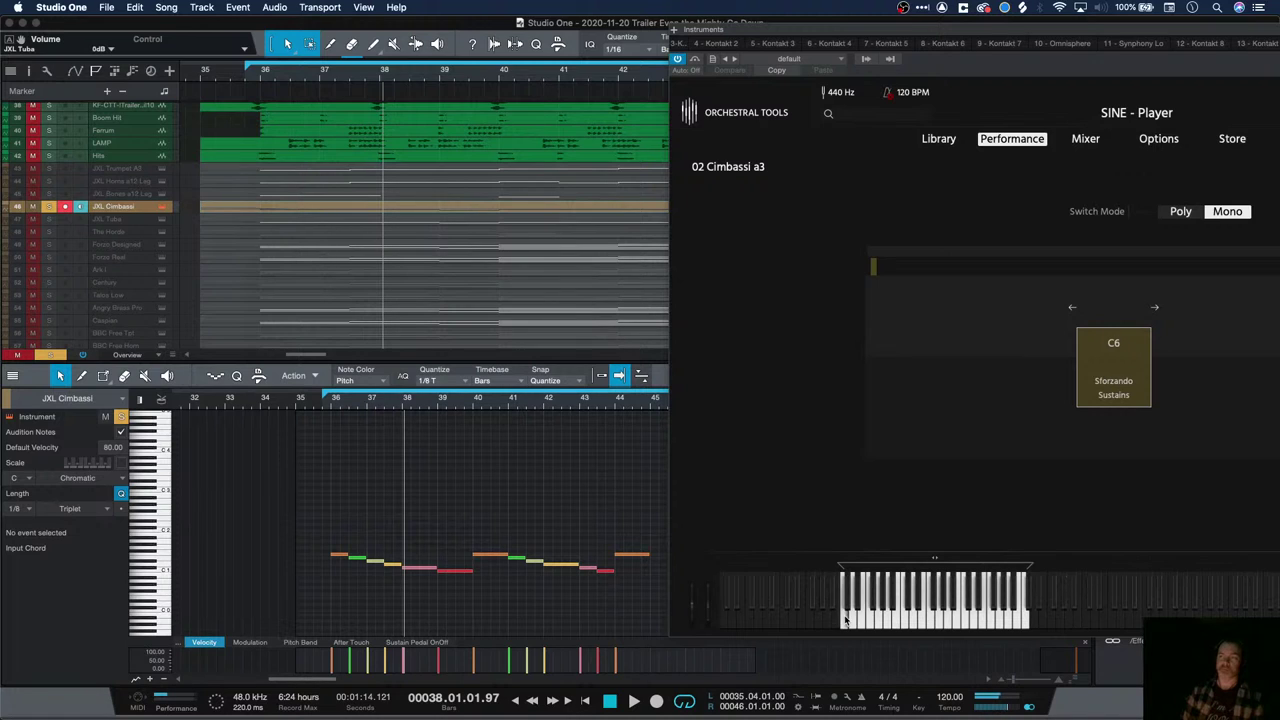
pyautogui.click(903, 621)
pyautogui.click(912, 620)
pyautogui.click(921, 616)
pyautogui.click(935, 612)
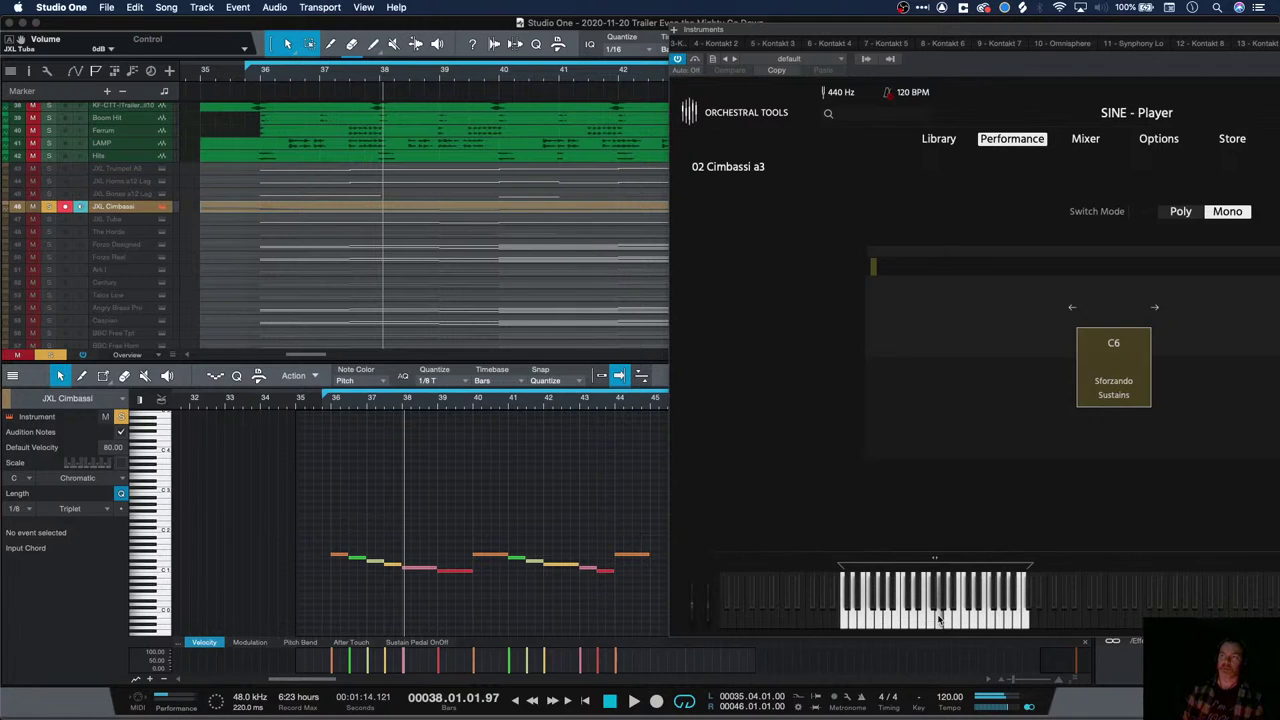
# Play the Cimbassi part briefly from just before bar 36 and show its modulation data beneath the notes
pyautogui.click(330, 406)
pyautogui.press('space')
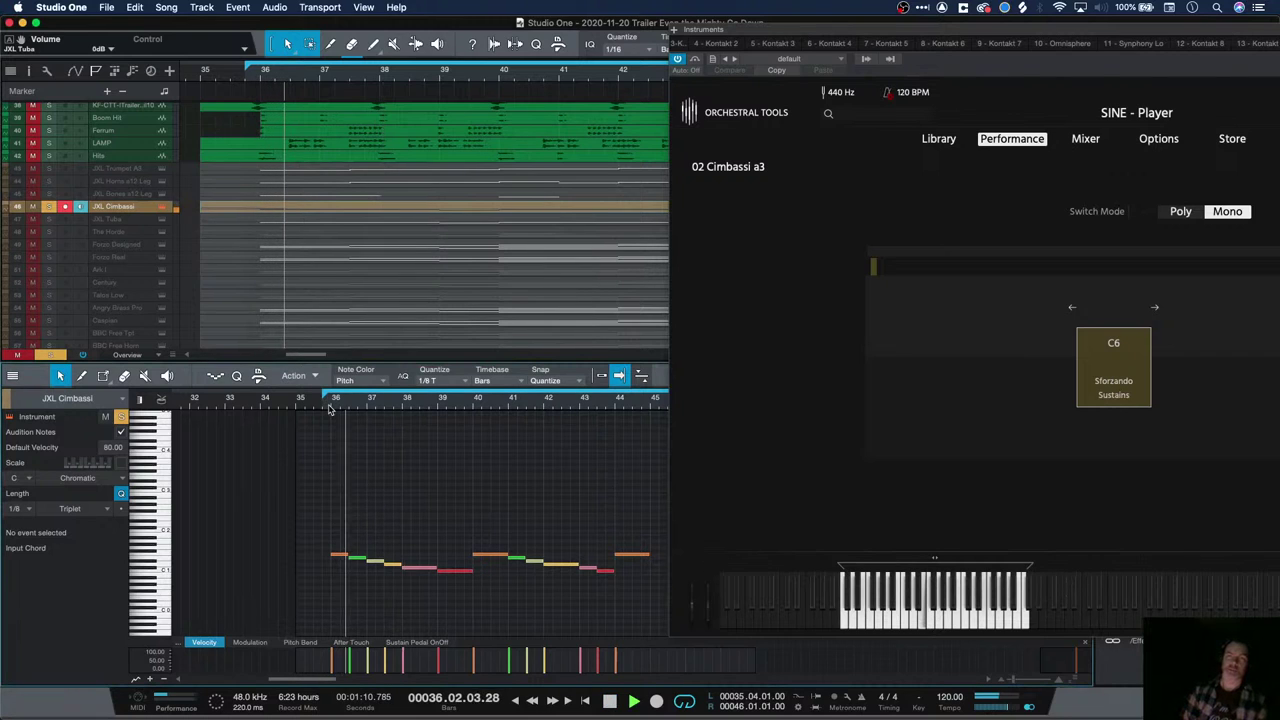
pyautogui.click(250, 642)
pyautogui.press('space')
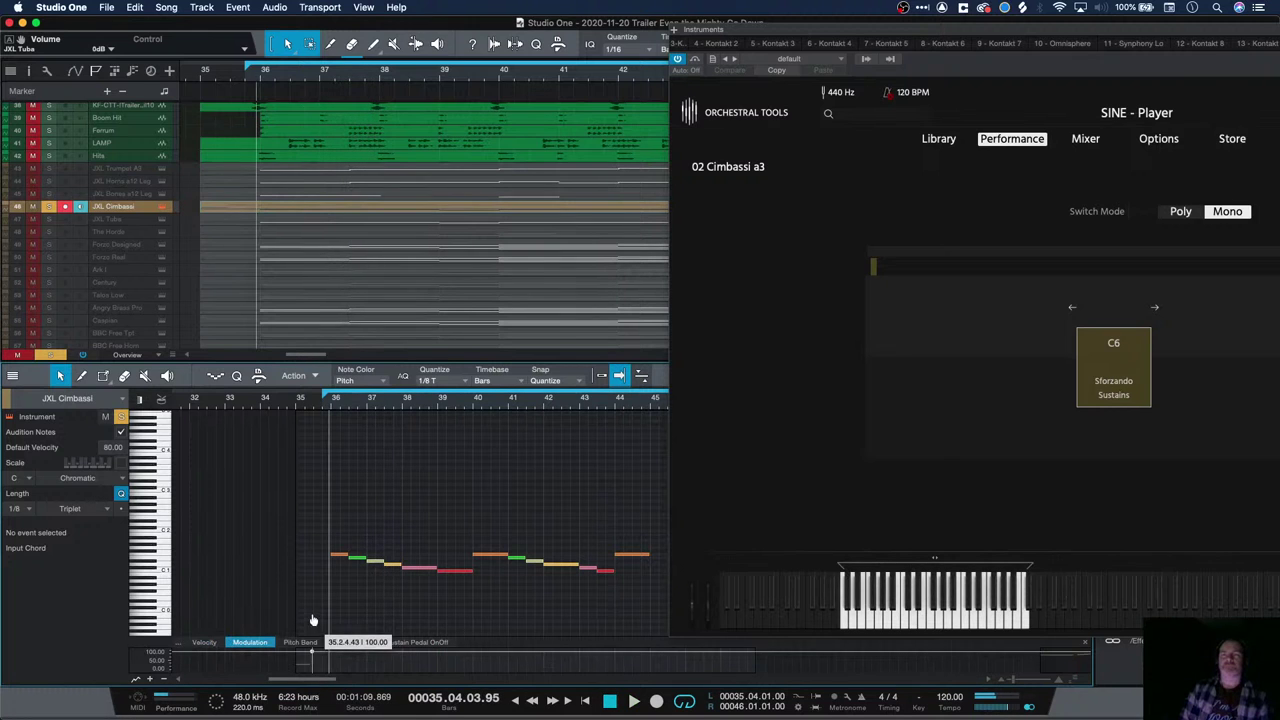
pyautogui.press('space')
pyautogui.press('space')
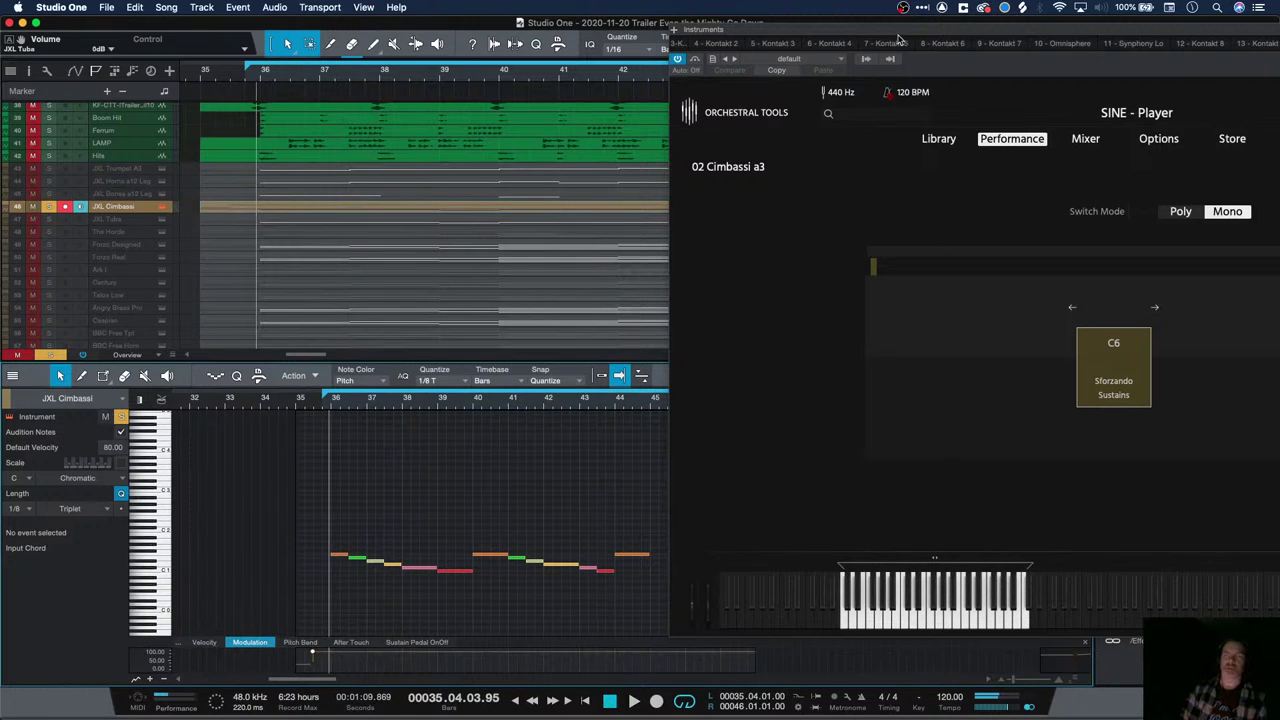
# Bring the full SINE Player into view and examine the dynamics, legato, envelope, round robin and main settings of Sforzando Sustains
pyautogui.click(842, 131)
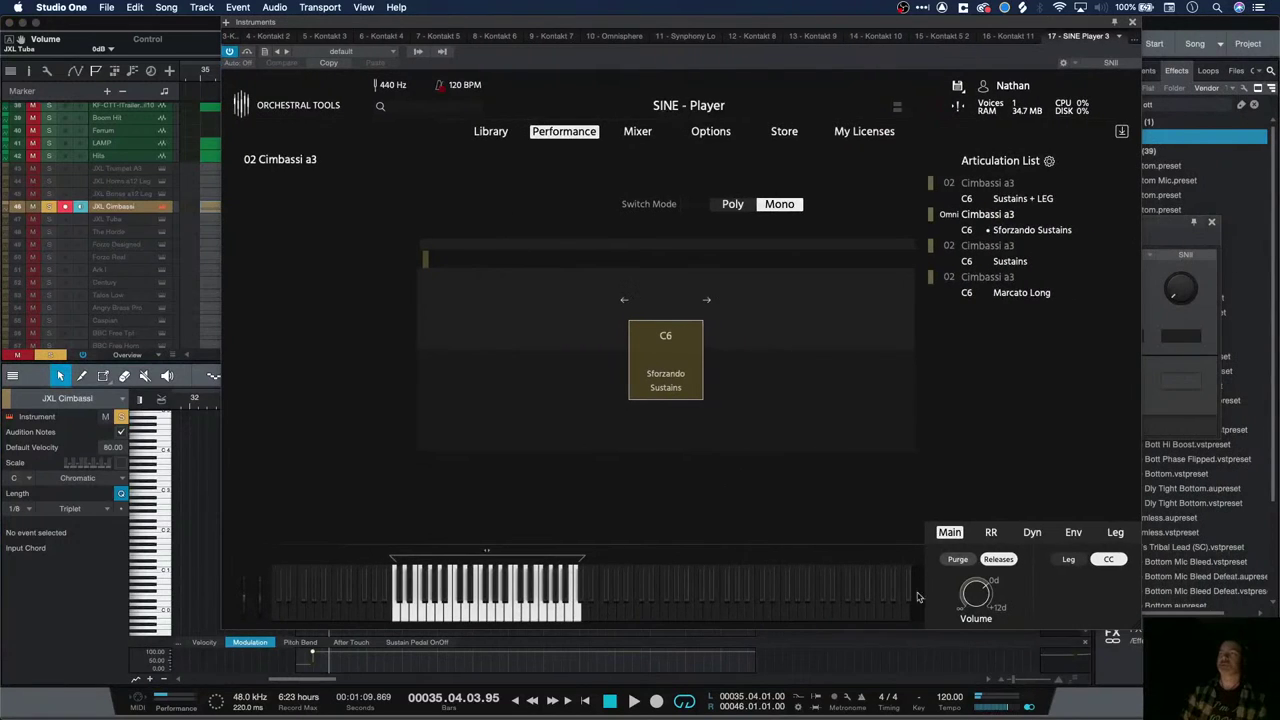
pyautogui.click(1025, 538)
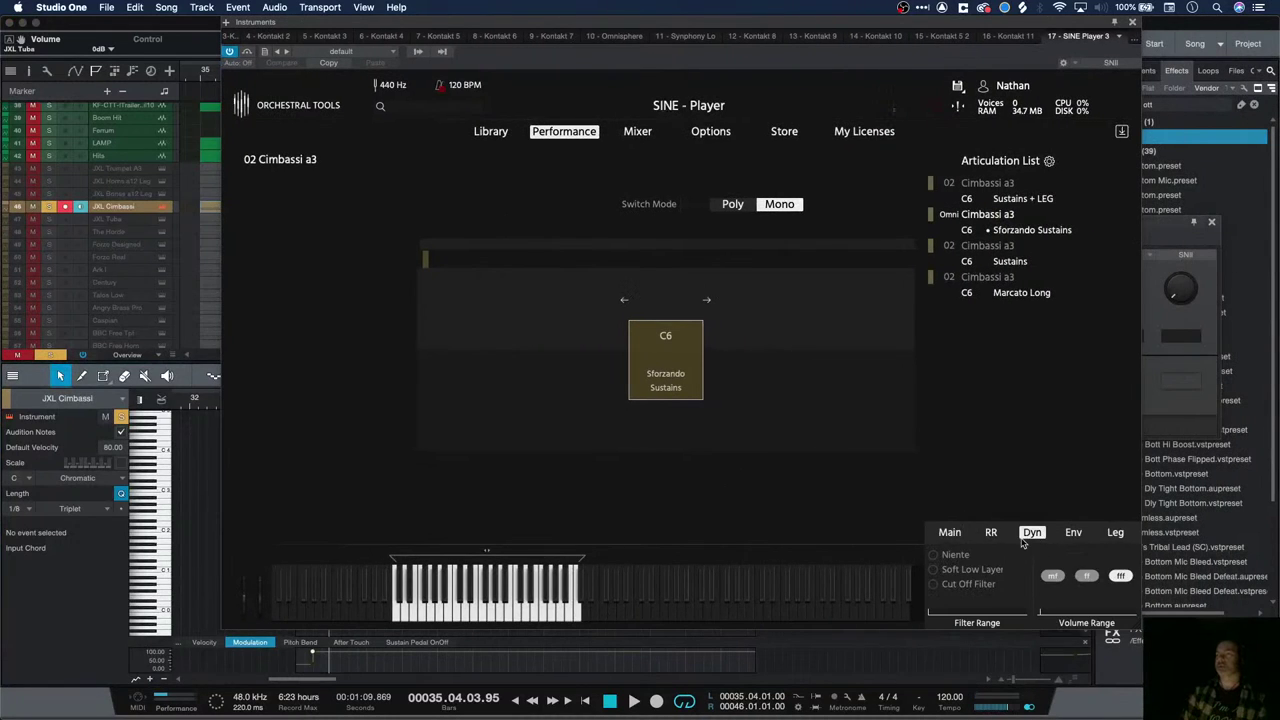
pyautogui.click(1115, 533)
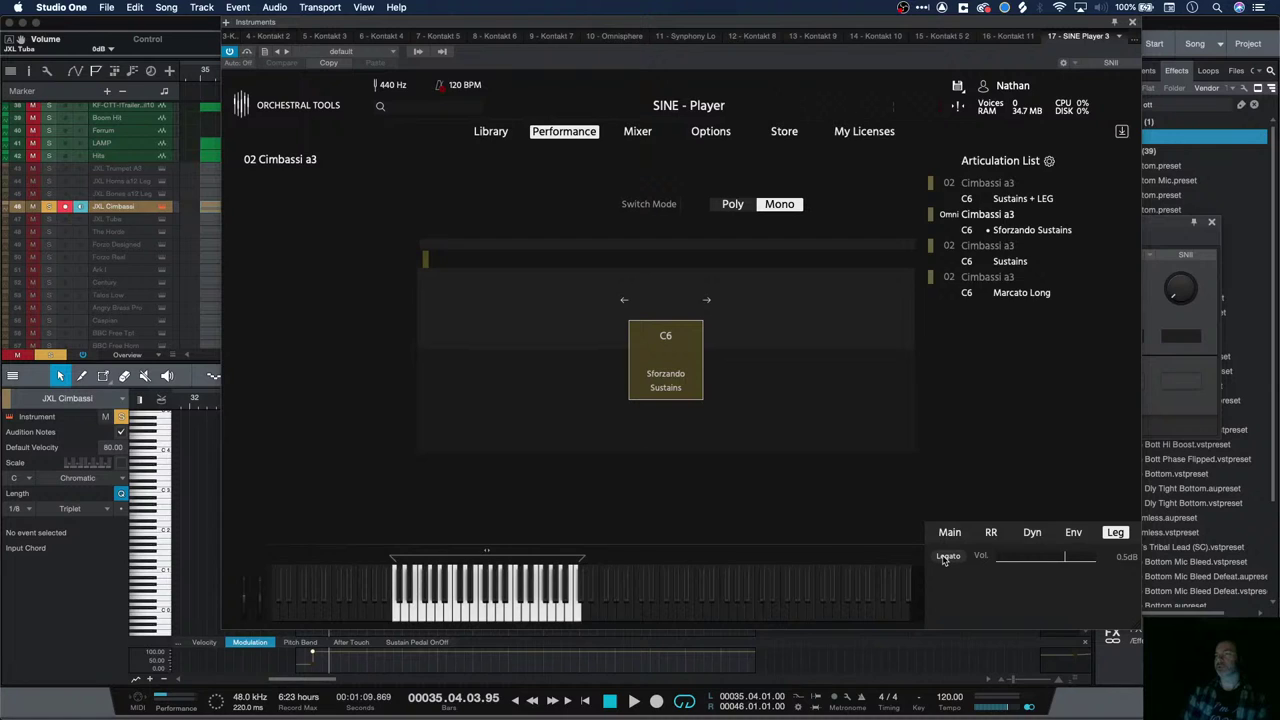
pyautogui.click(1073, 534)
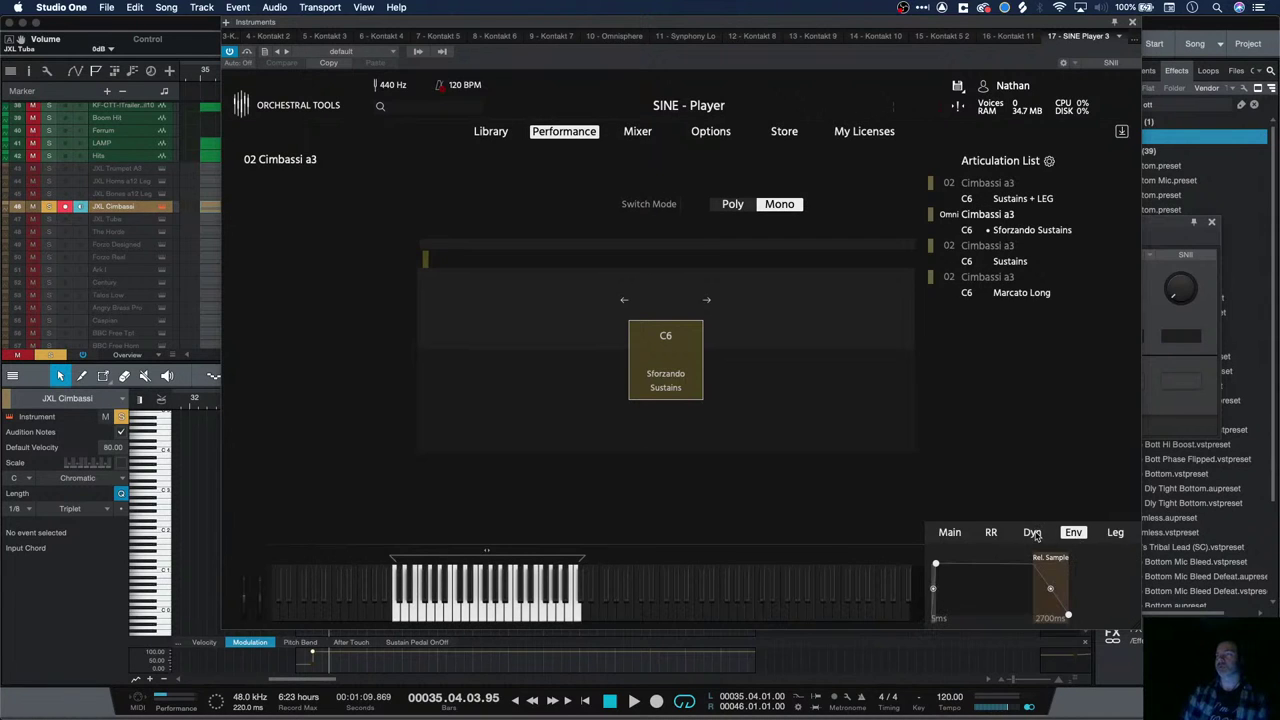
pyautogui.click(1032, 534)
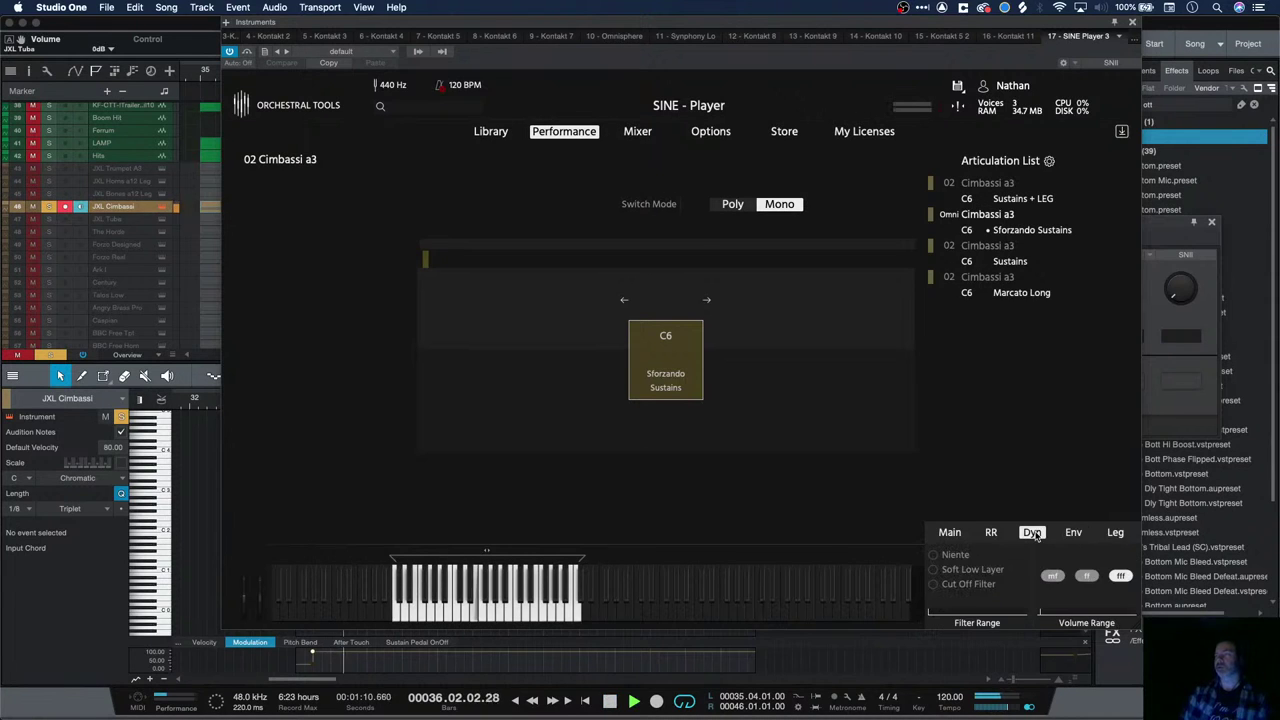
pyautogui.click(991, 532)
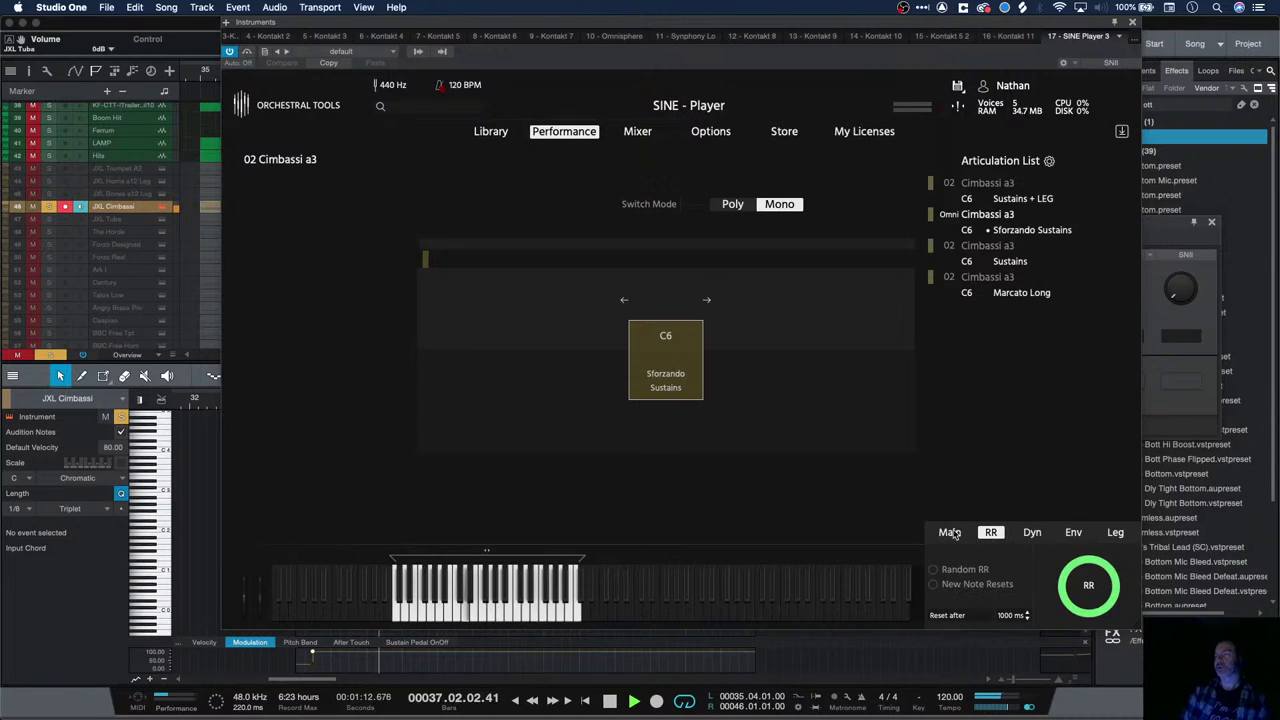
pyautogui.click(950, 533)
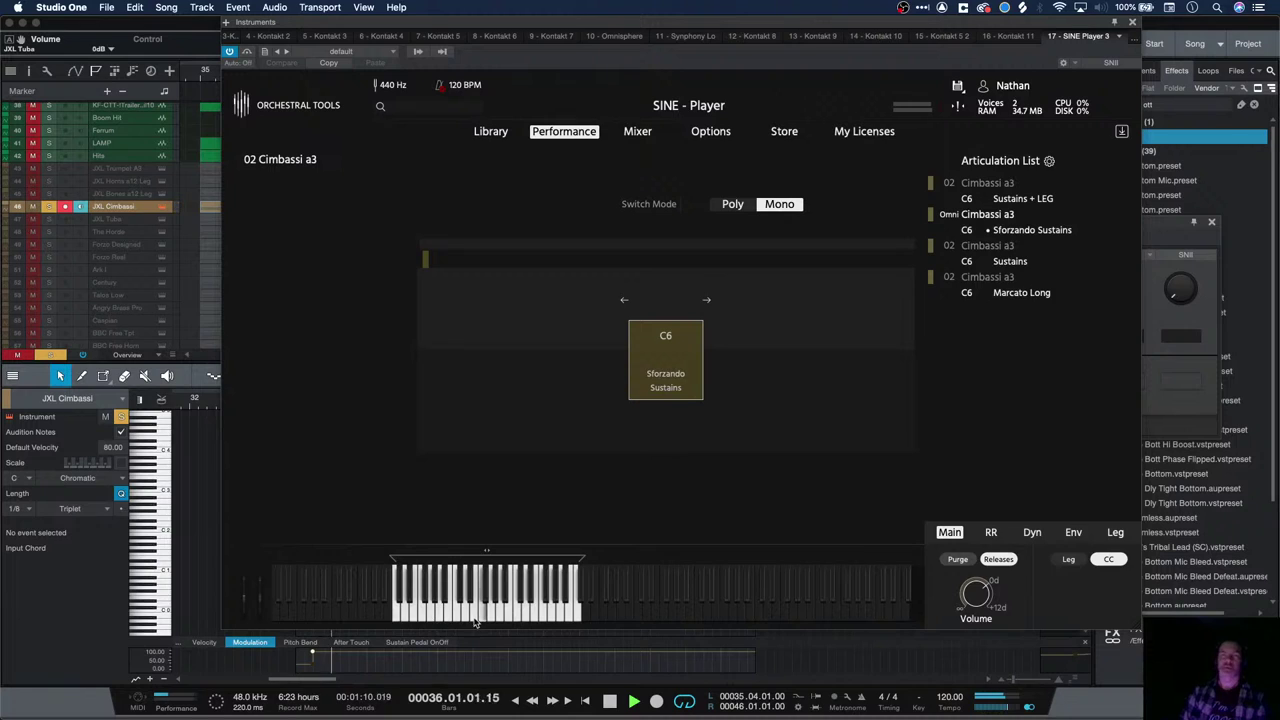
# Stop the Cimbassi playback and audition one mid-range Sforzando Sustains note repeatedly on the virtual keyboard
pyautogui.press('space')
pyautogui.click(481, 617)
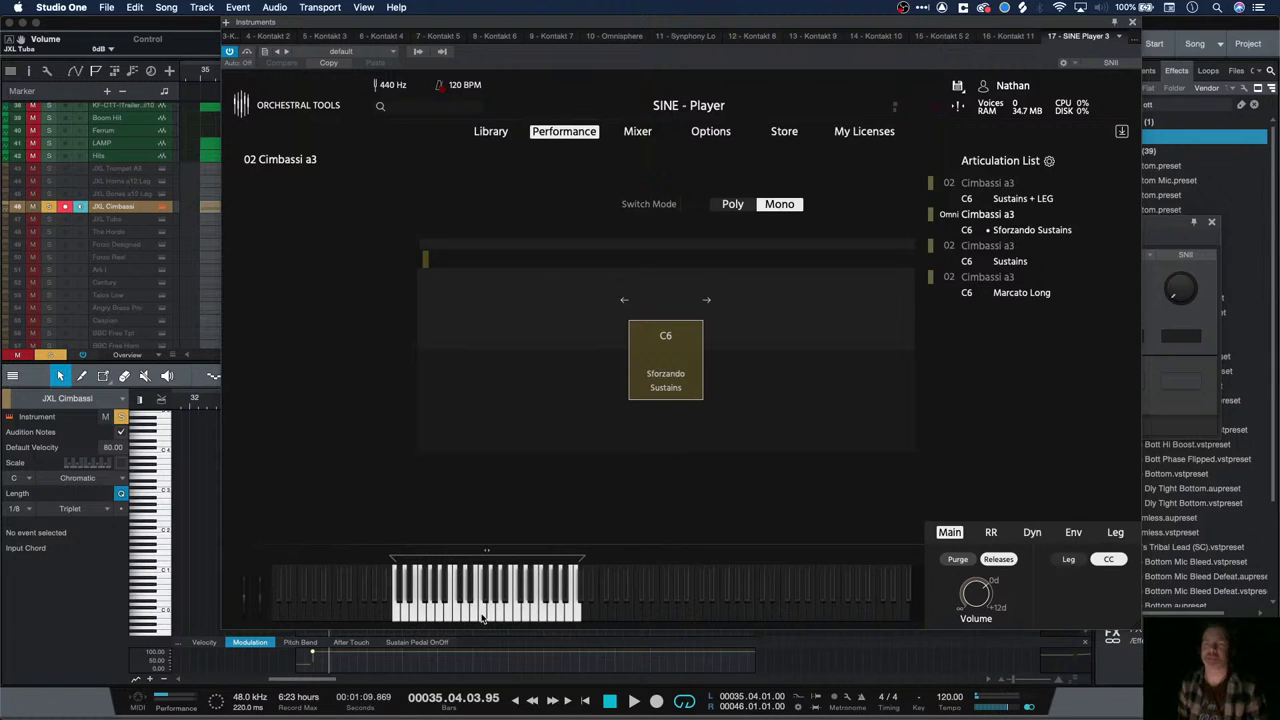
pyautogui.click(481, 617)
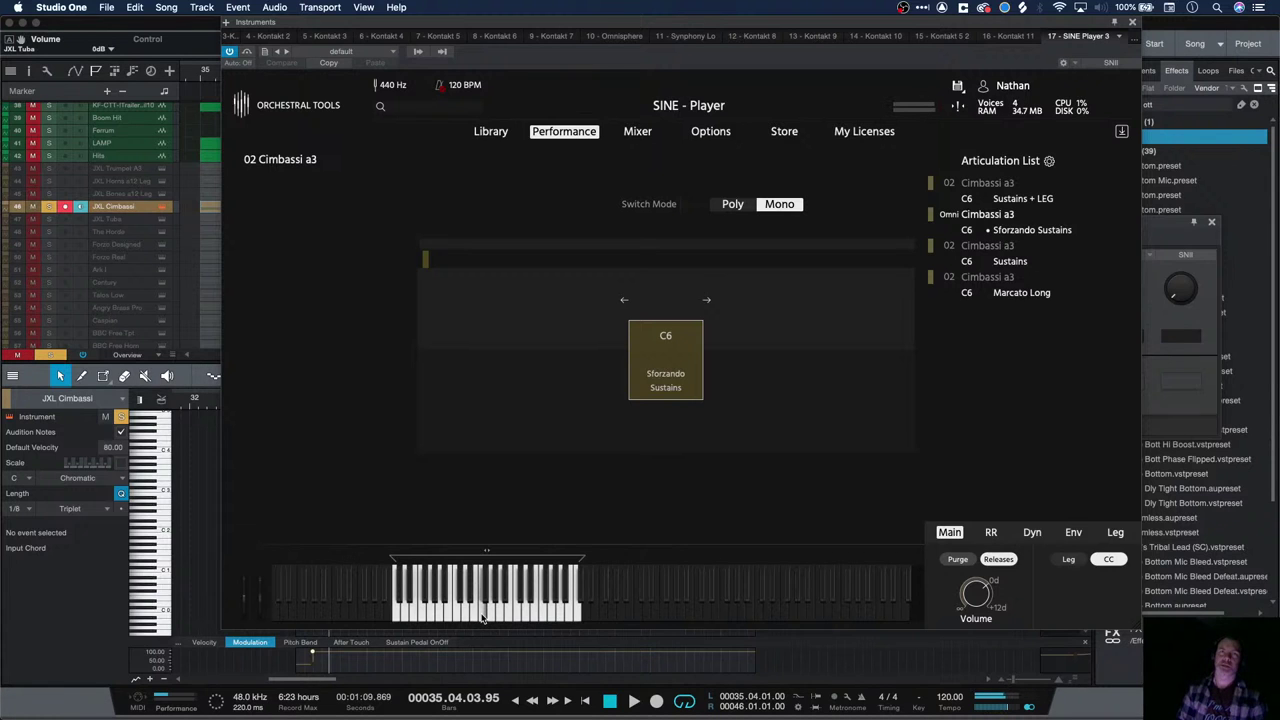
# Place the SINE Player beside the Cimbassi notes, replay the part's opening and show its note velocities
pyautogui.moveTo(311, 28); pyautogui.dragTo(750, 7)
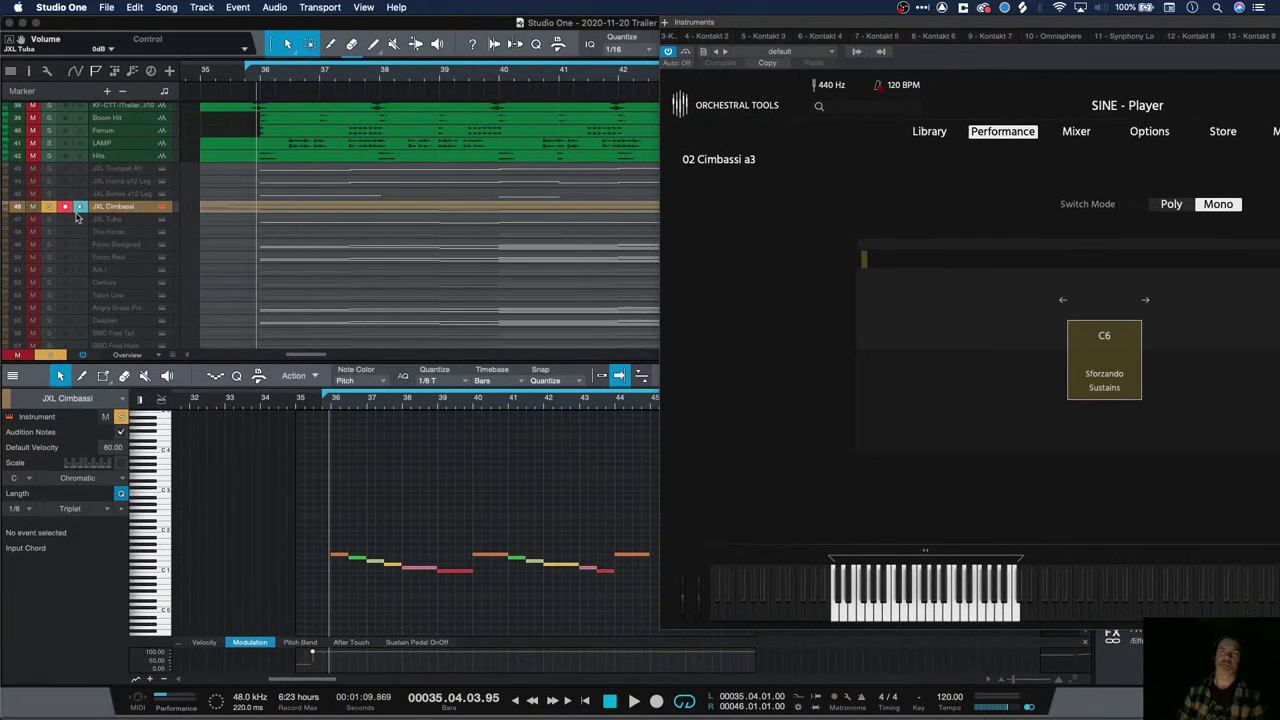
pyautogui.press('space')
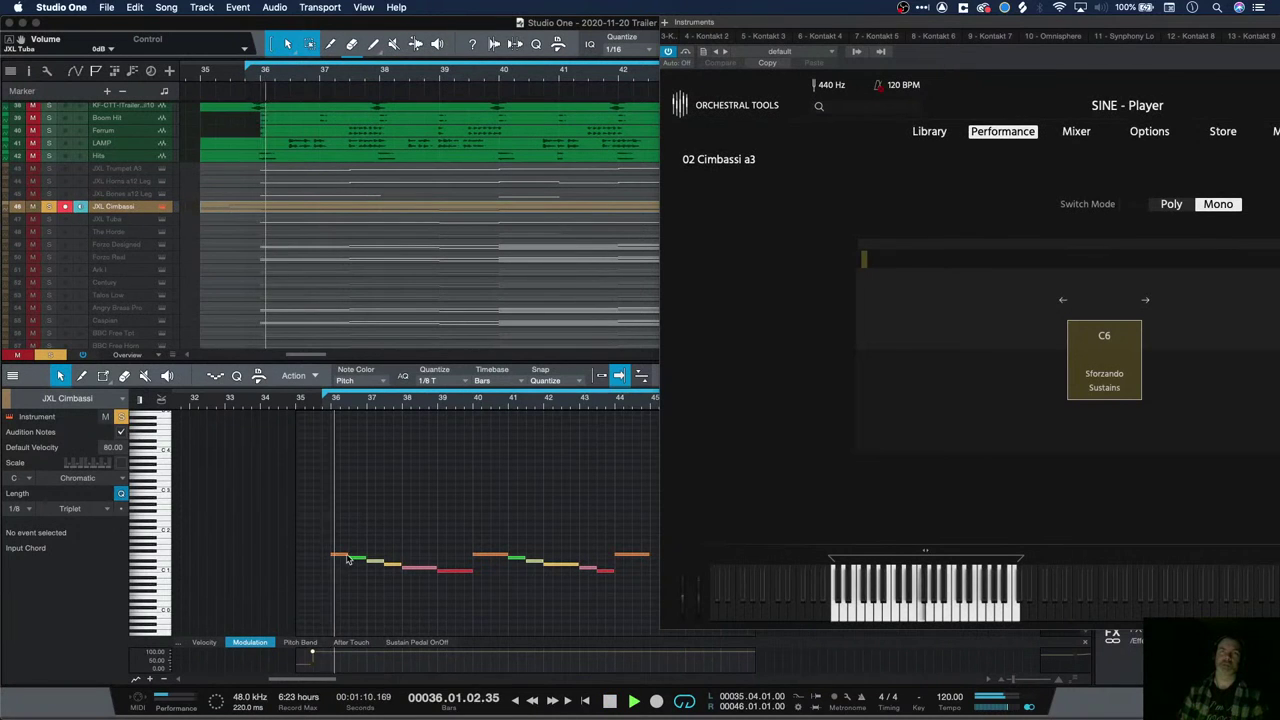
pyautogui.press('space')
pyautogui.click(205, 642)
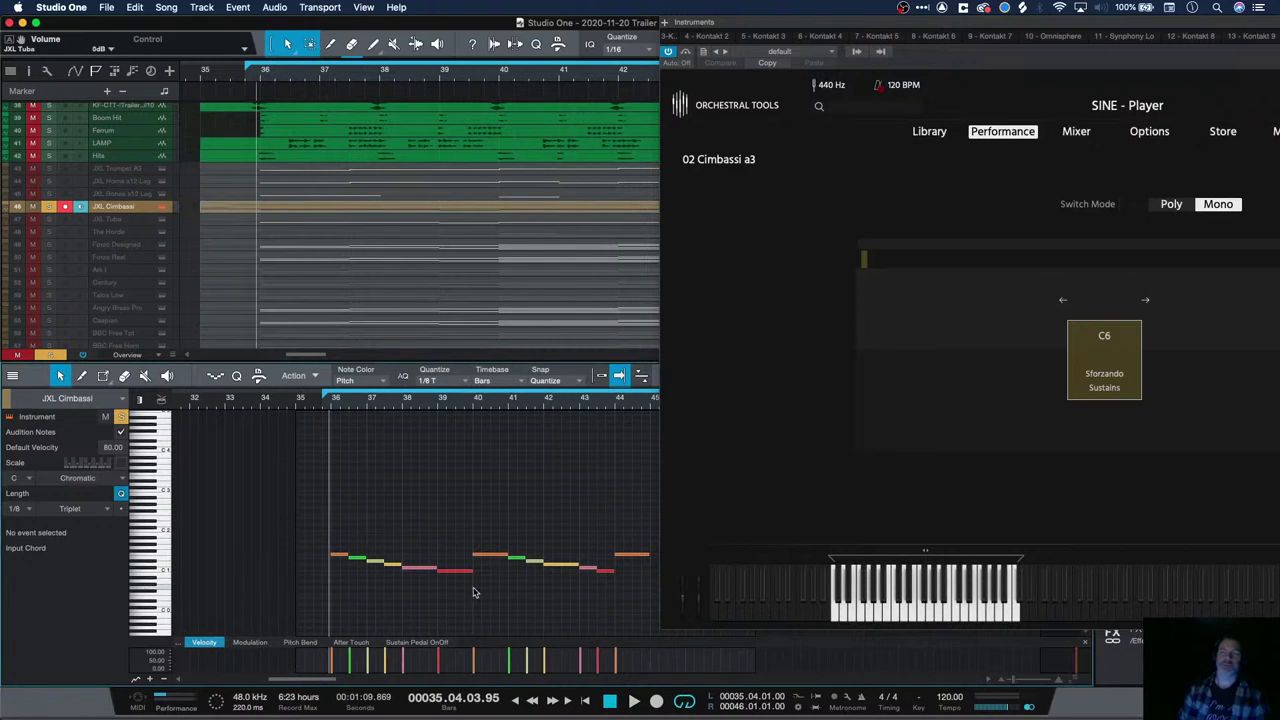
pyautogui.hscroll(3, 560, 578)
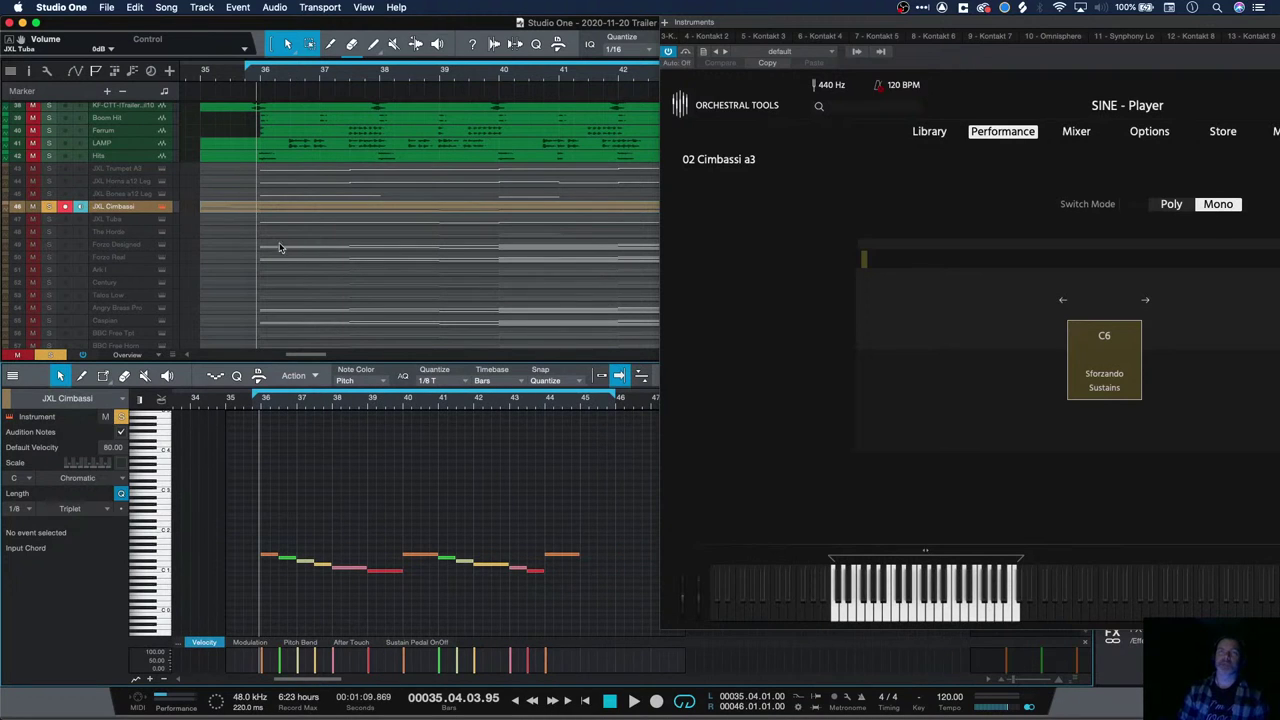
# Take JXL Cimbassi out of solo and bring up the notes of the JXL Bones a12 Leg track
pyautogui.click(65, 207)
pyautogui.scroll(5, 267, 241)
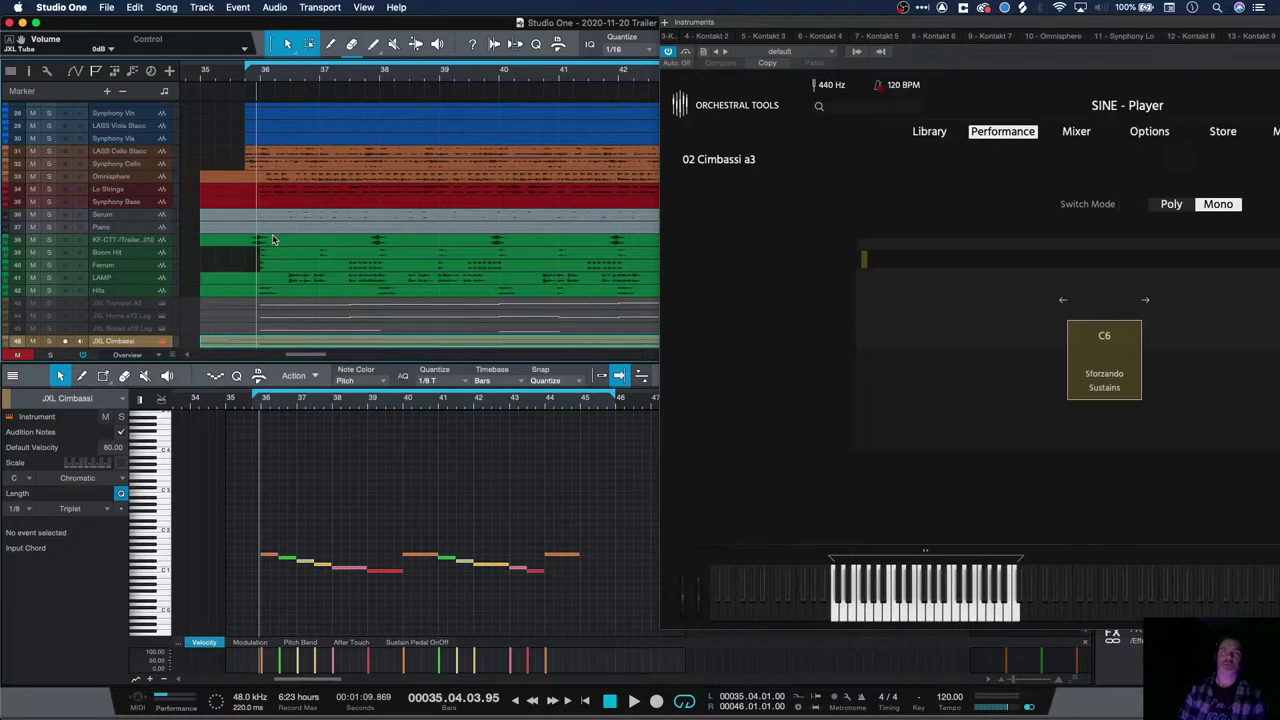
pyautogui.click(152, 342)
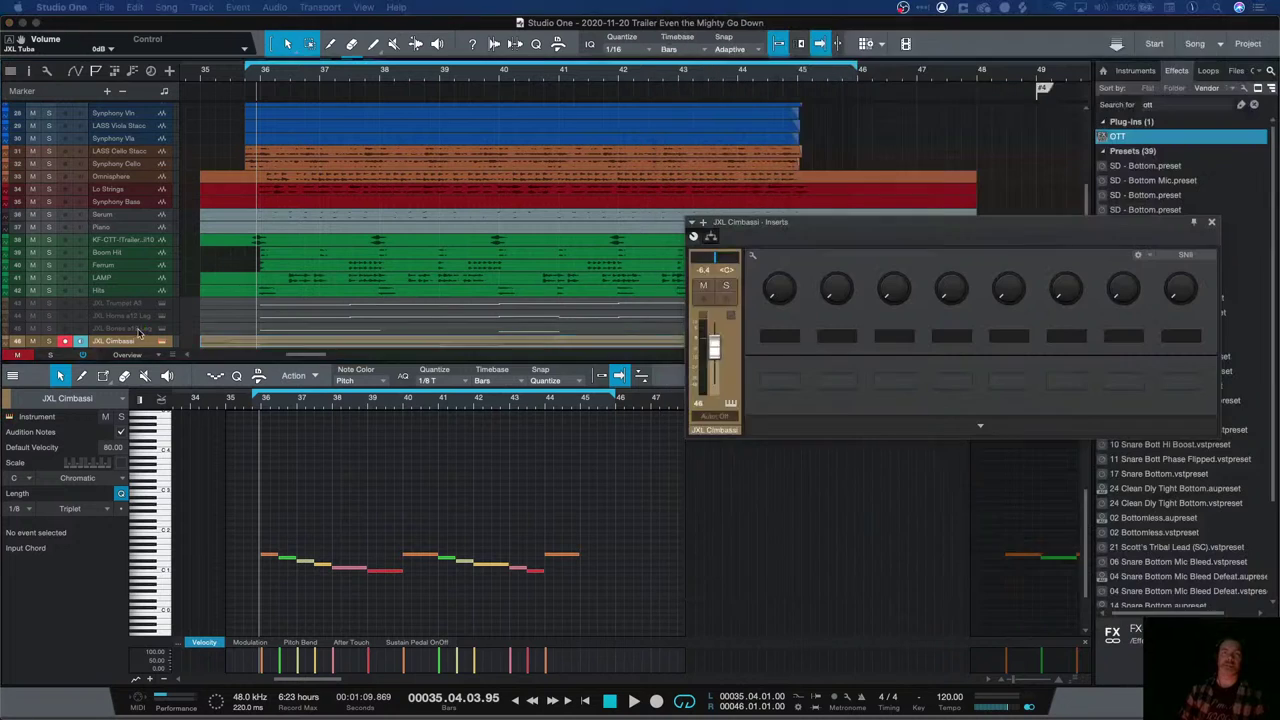
pyautogui.click(140, 329)
# Review the audio of the Ark I, Angry Brass Pro, Caspian and Hollywood brass layers one by one
pyautogui.scroll(2, 313, 281)
pyautogui.scroll(5, 313, 285)
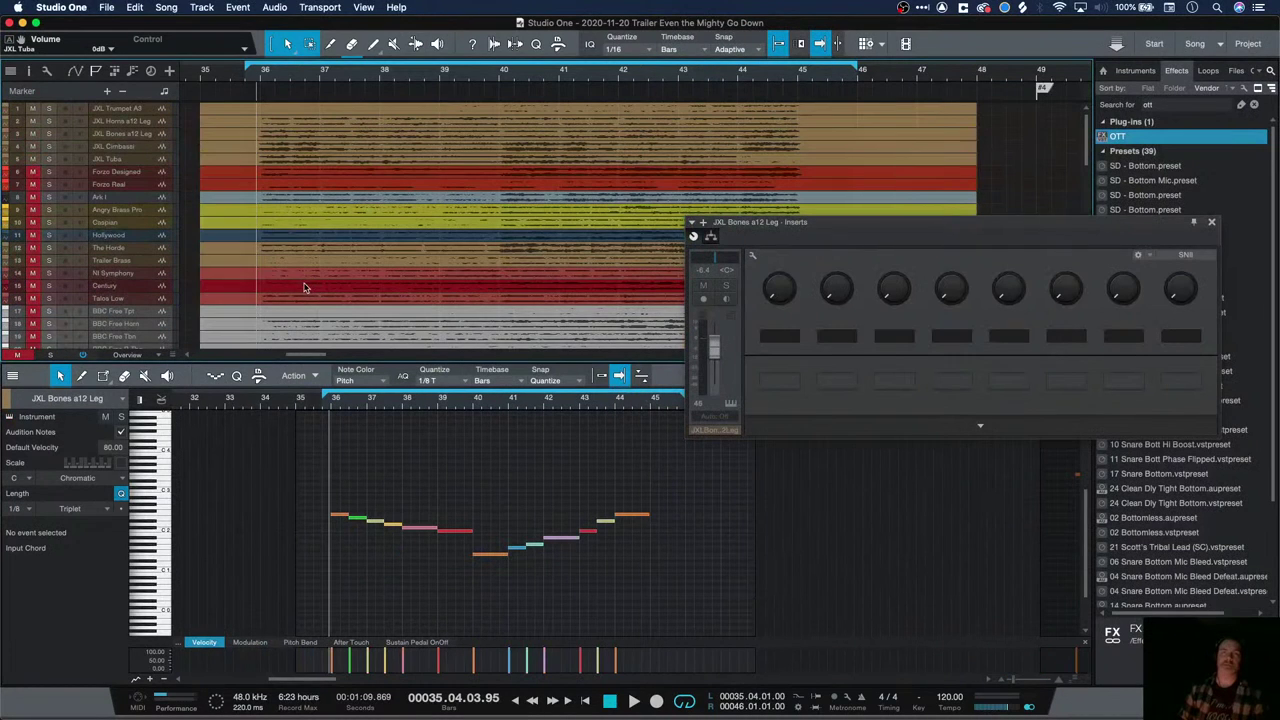
pyautogui.click(118, 199)
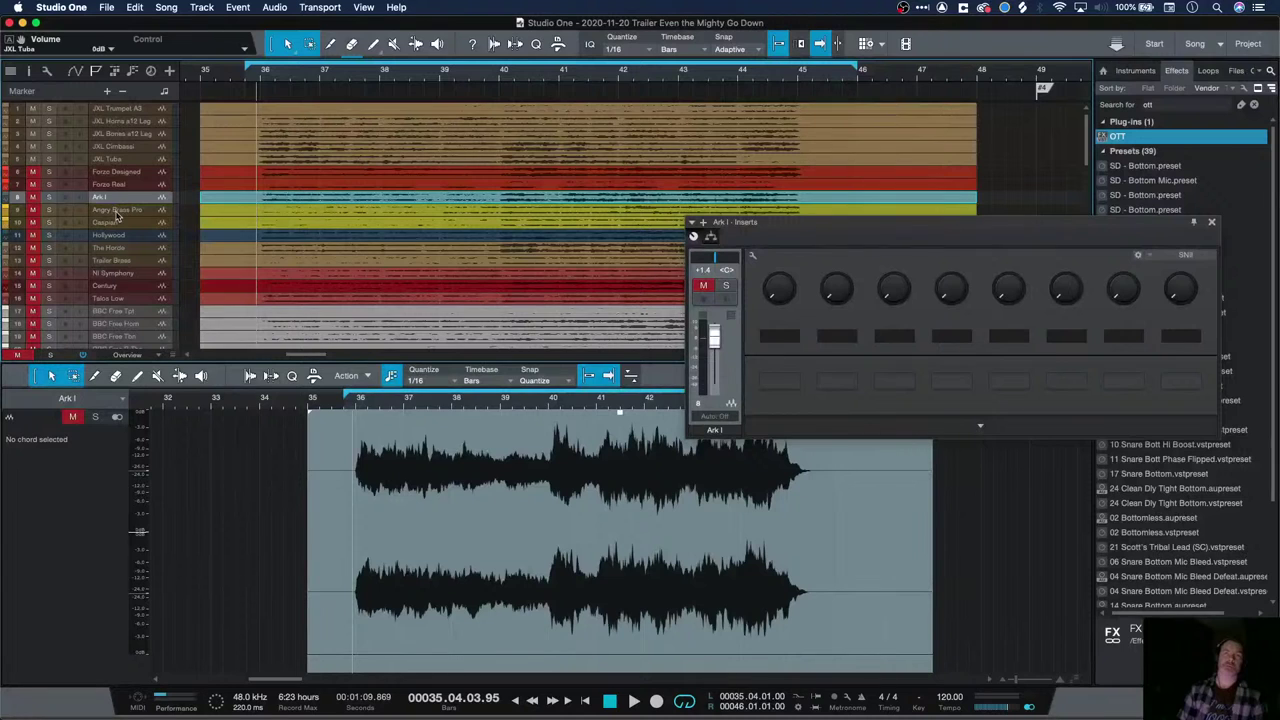
pyautogui.click(126, 211)
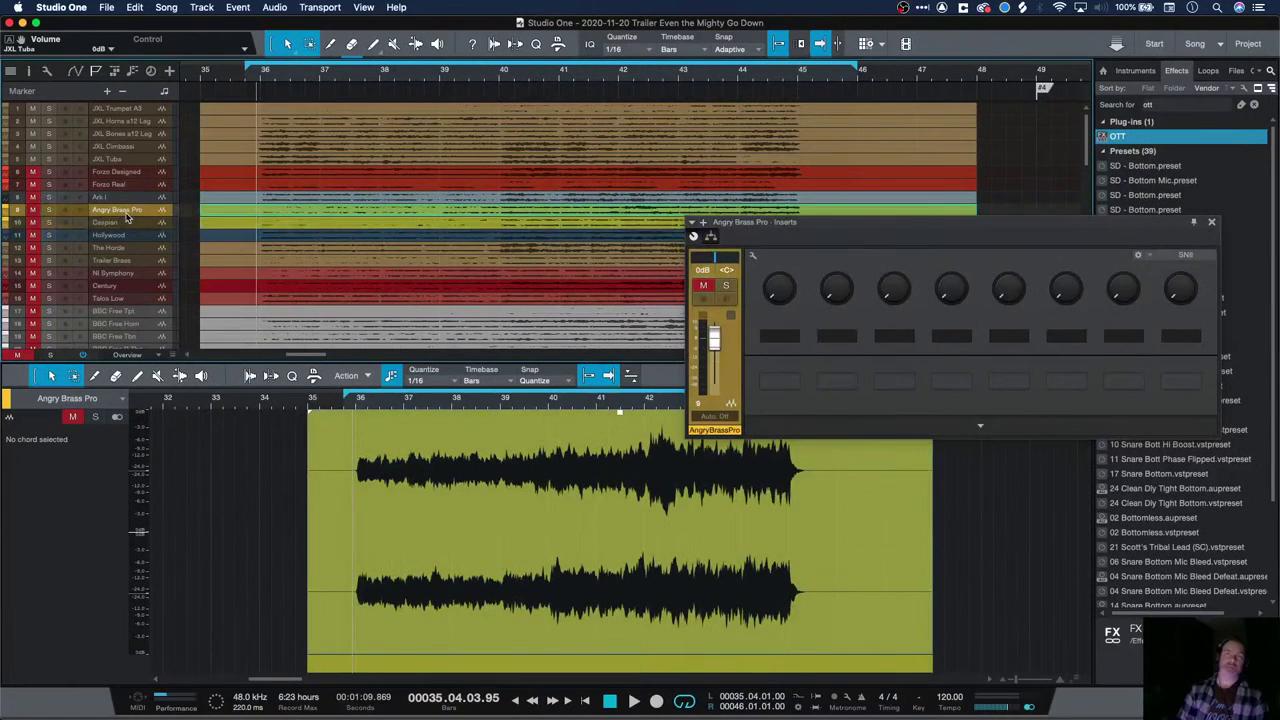
pyautogui.click(110, 222)
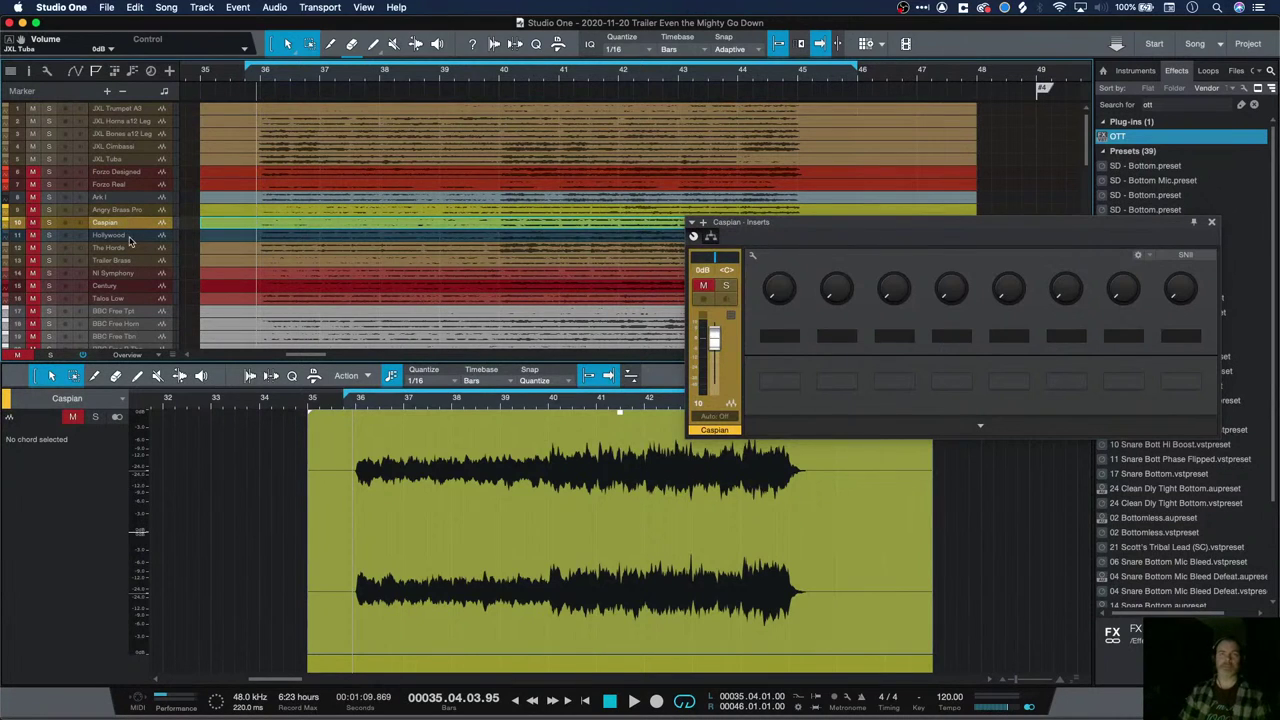
pyautogui.click(128, 236)
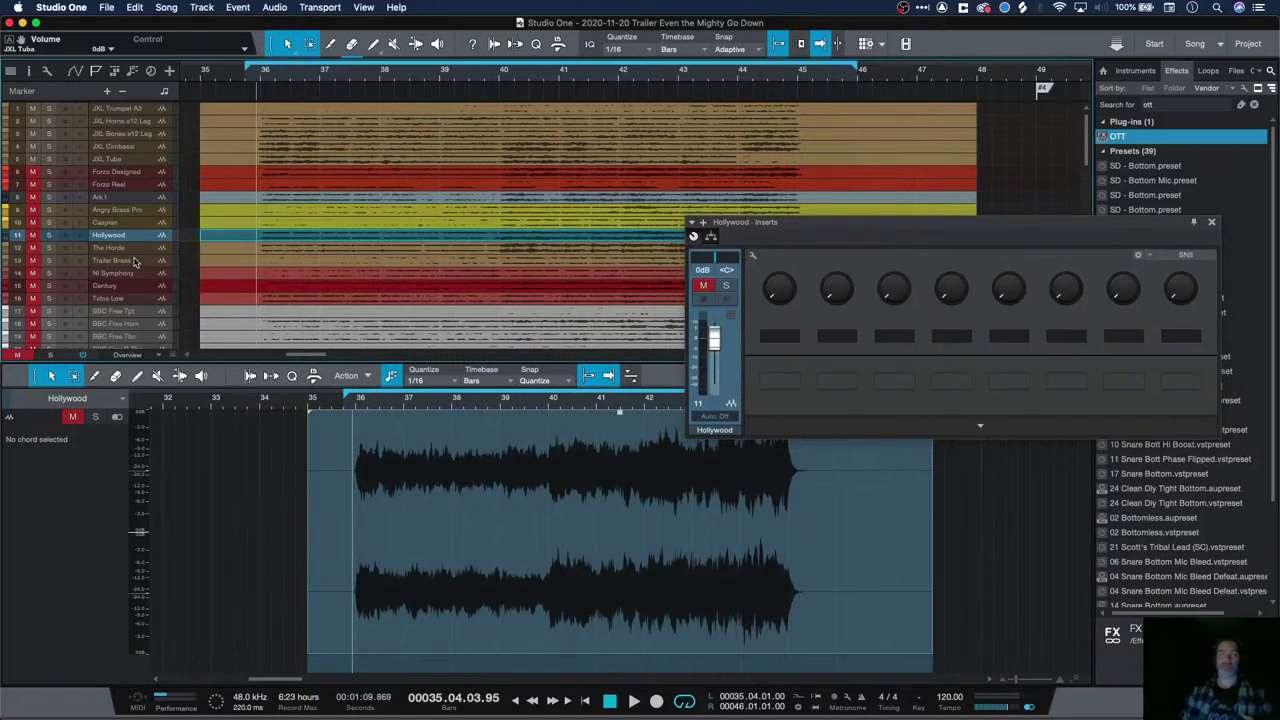
# Compare the audio and channel of the Trailer Brass layer with those of The Horde
pyautogui.click(135, 249)
pyautogui.click(136, 263)
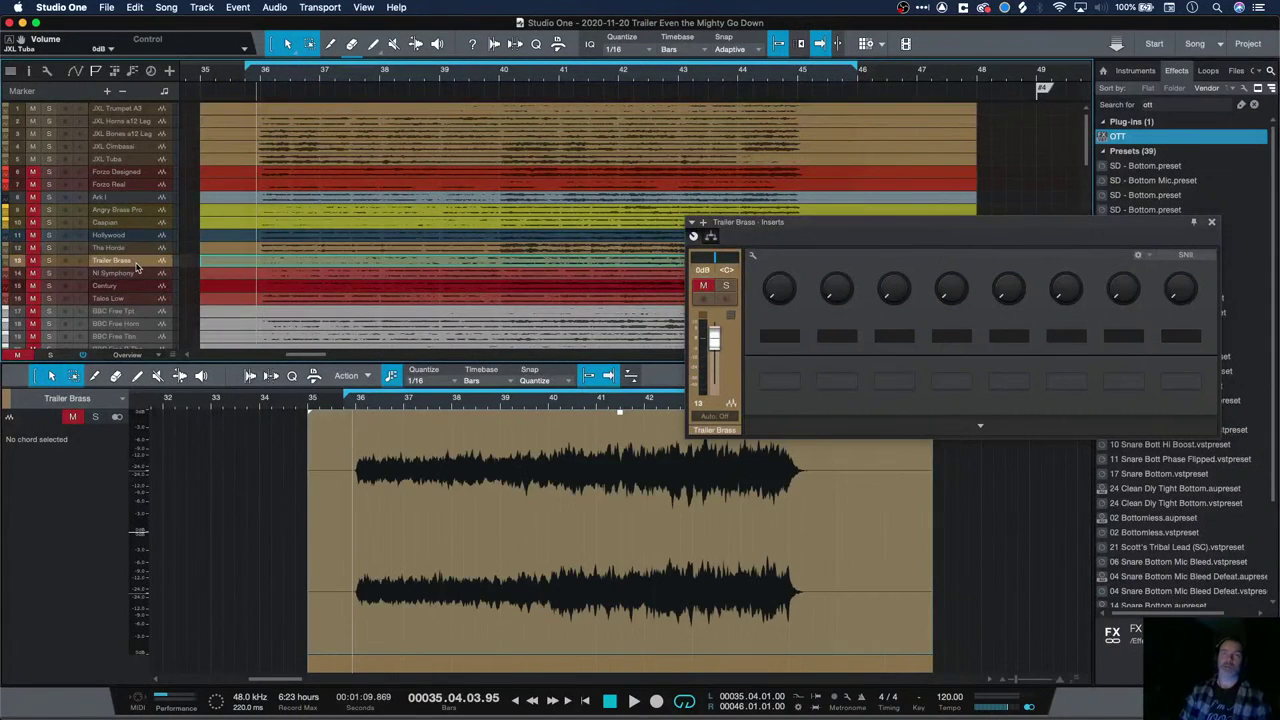
pyautogui.click(136, 249)
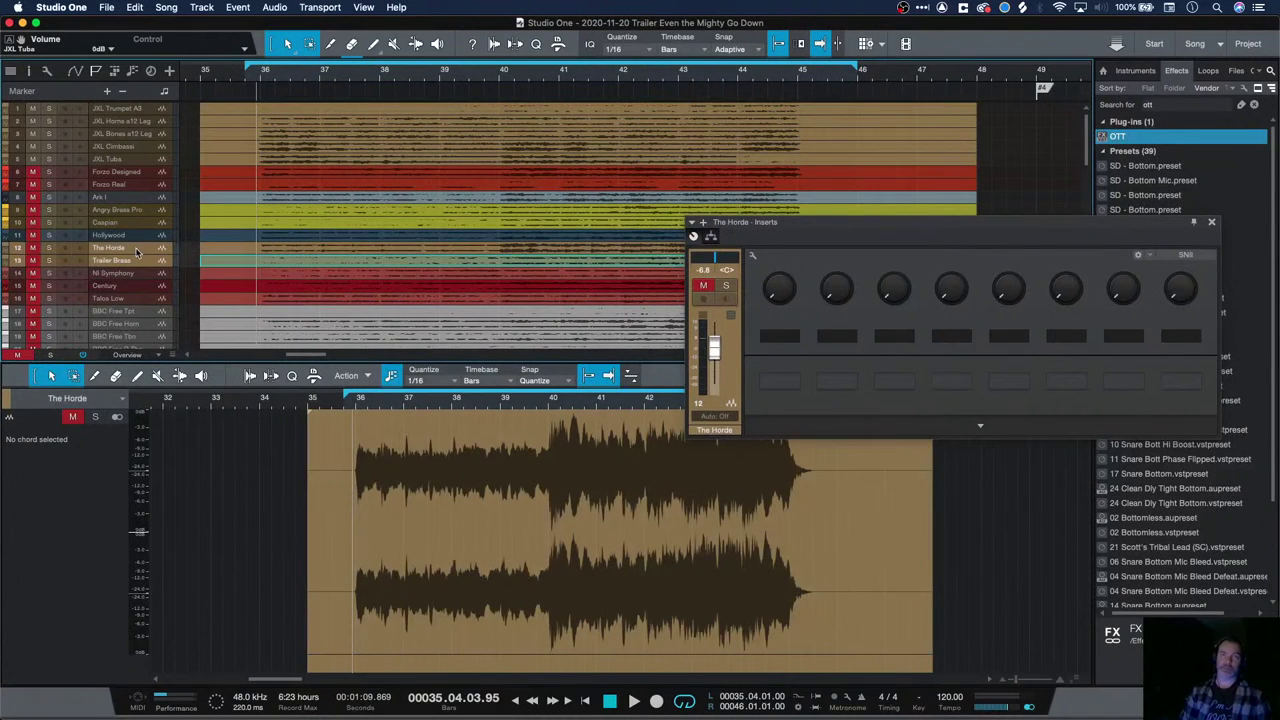
# Review the NI Symphony, Century, Talos Low and BBC Free Tpt brass layers, including the OTT insert on BBC Free Tpt
pyautogui.click(147, 274)
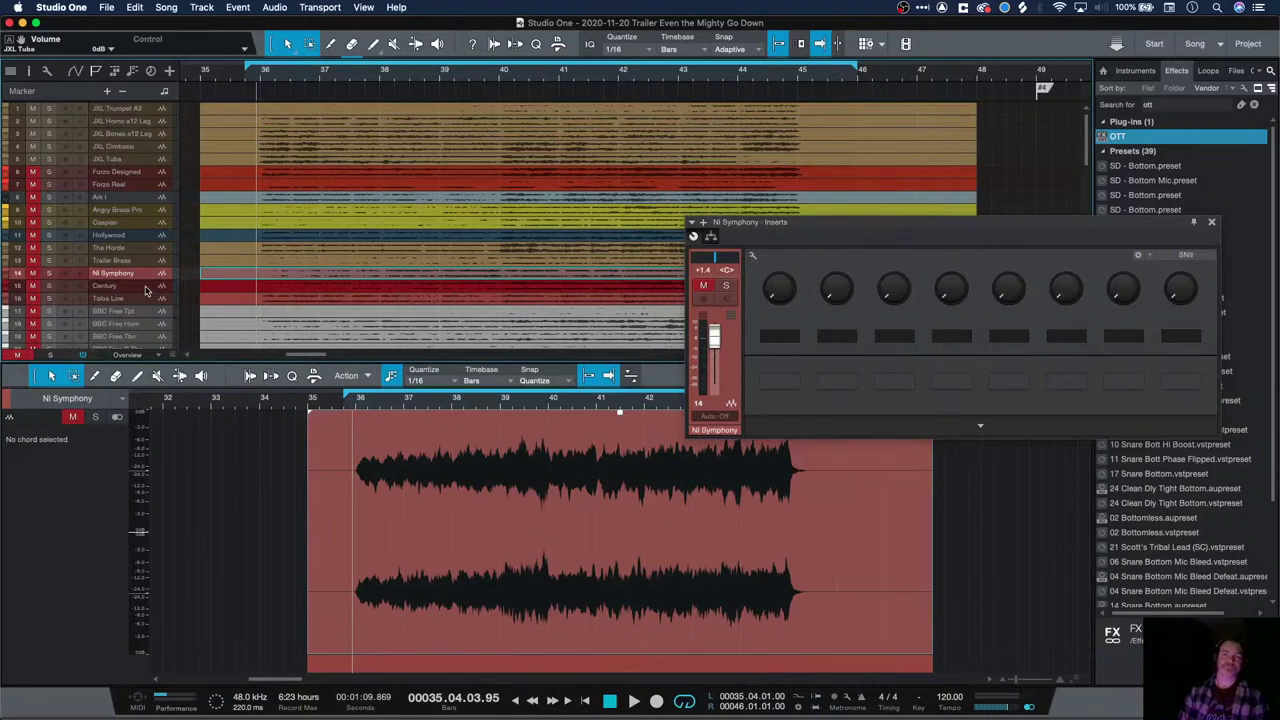
pyautogui.click(146, 290)
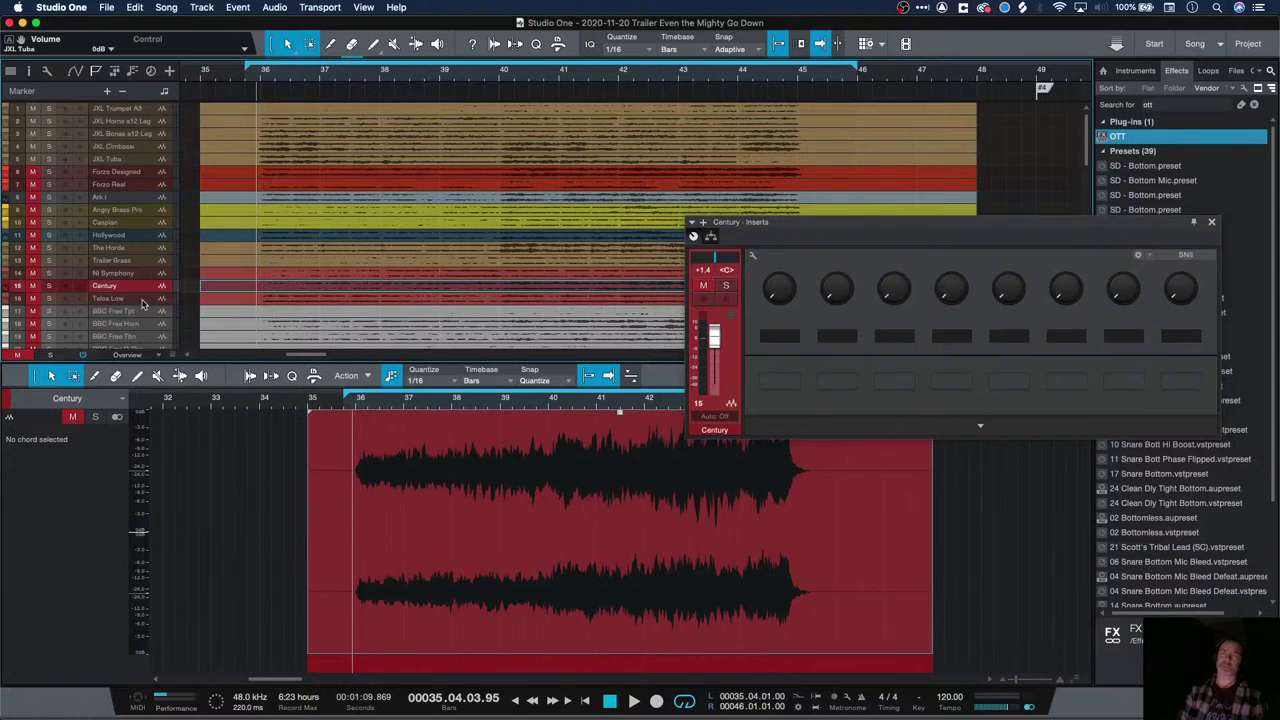
pyautogui.click(143, 301)
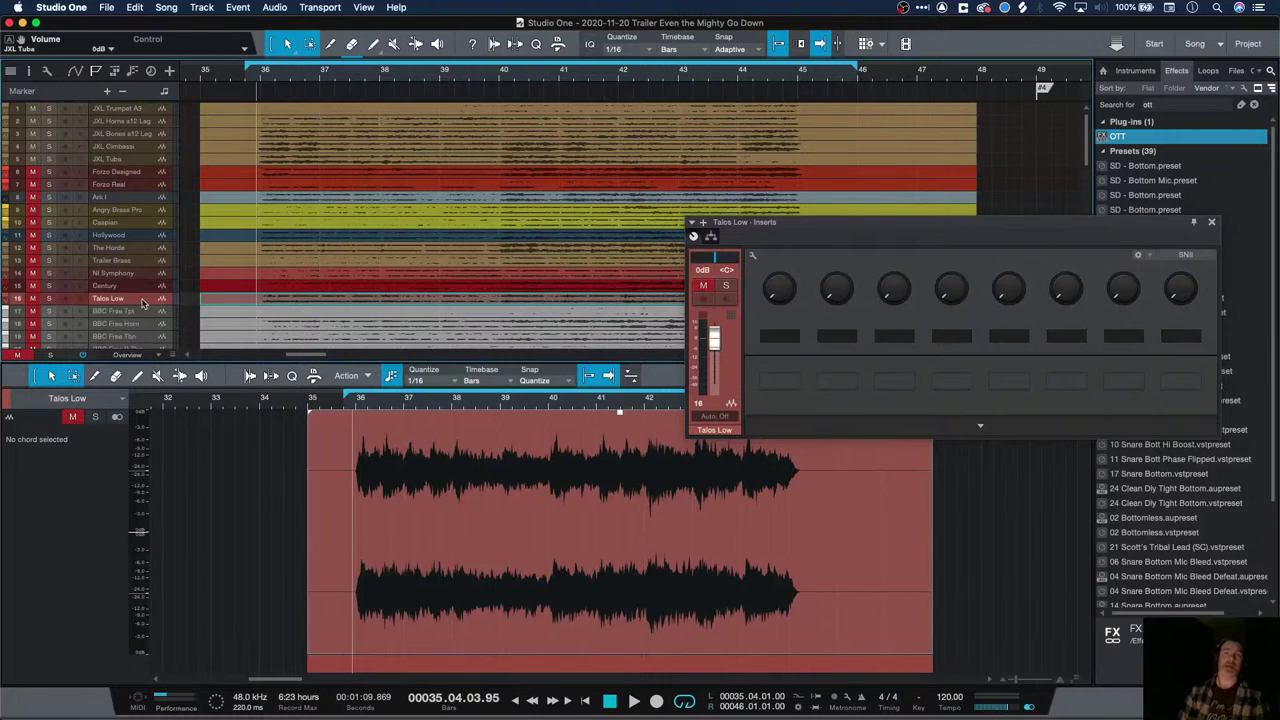
pyautogui.scroll(-1, 143, 303)
pyautogui.click(140, 275)
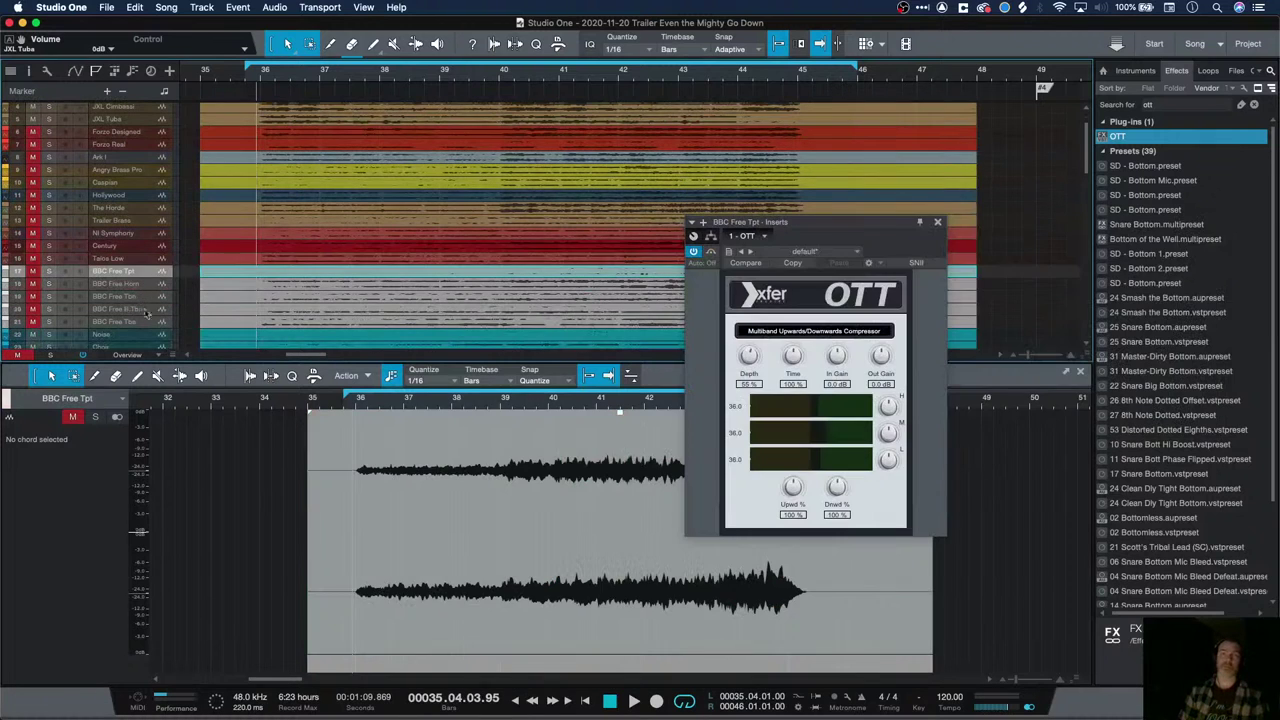
# Review the audio and channel inserts of the JXL Trumpet A3 and JXL Tuba layers
pyautogui.scroll(1, 145, 312)
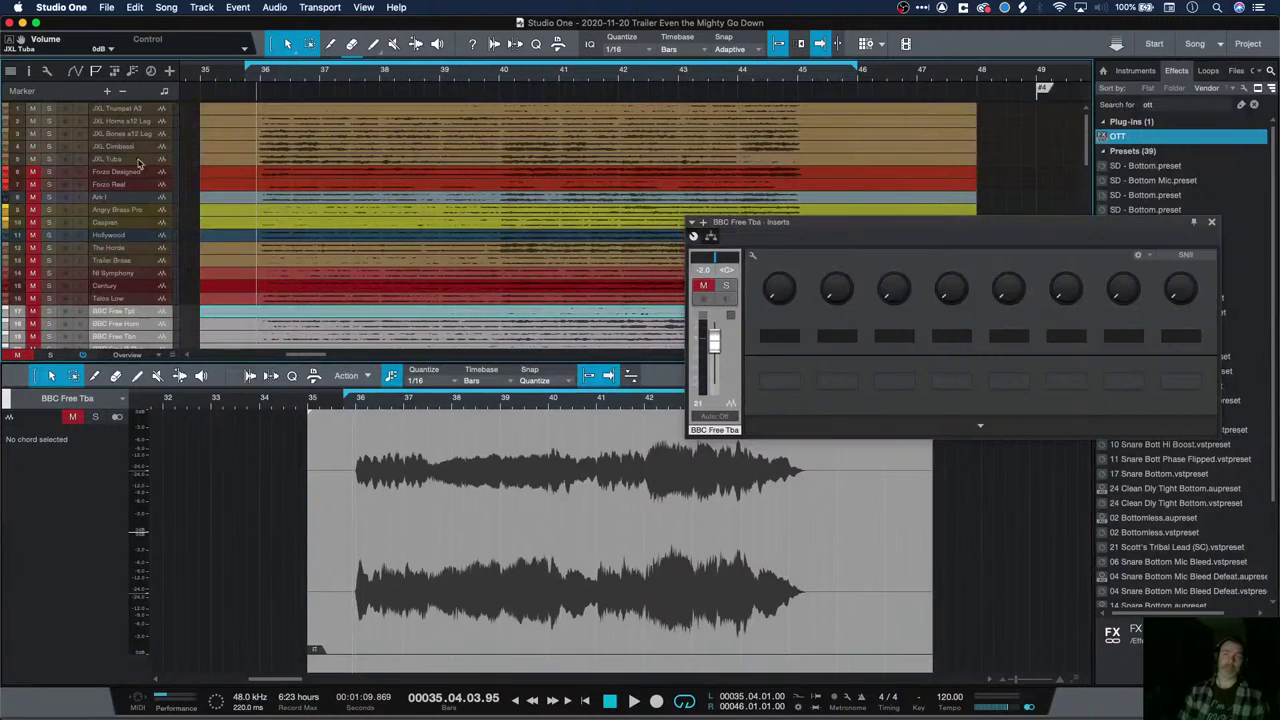
pyautogui.click(139, 113)
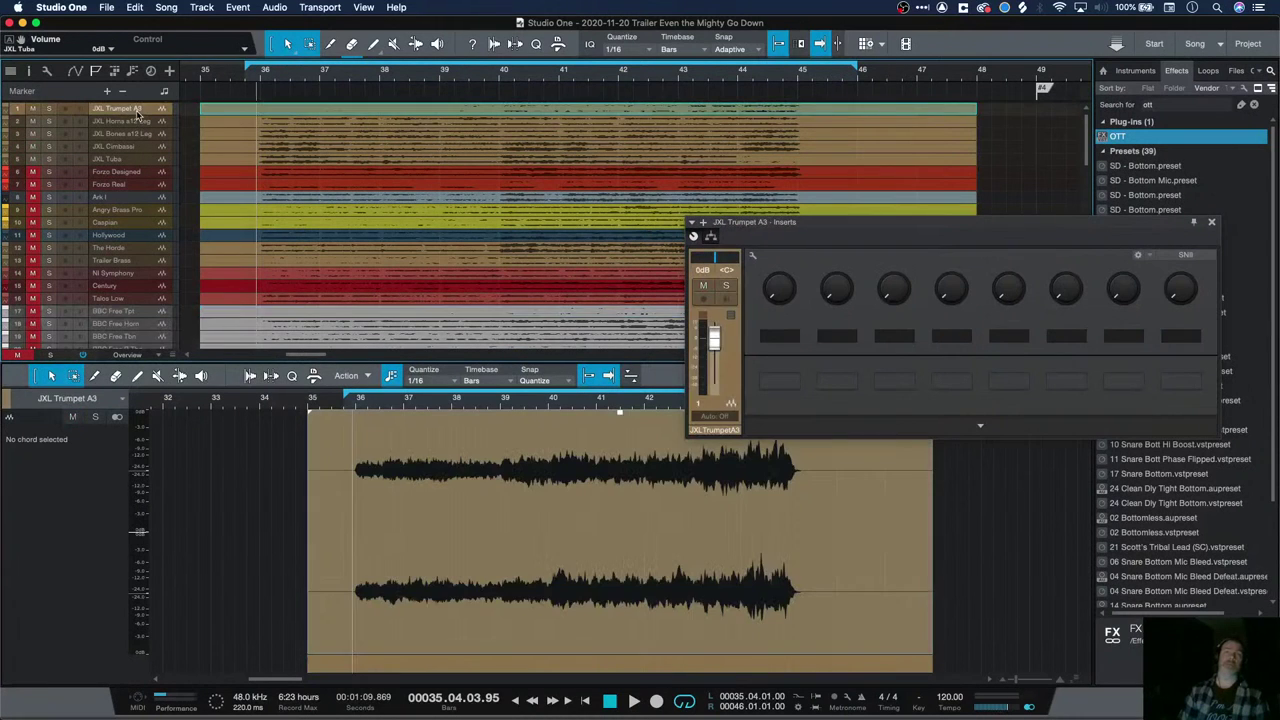
pyautogui.click(142, 160)
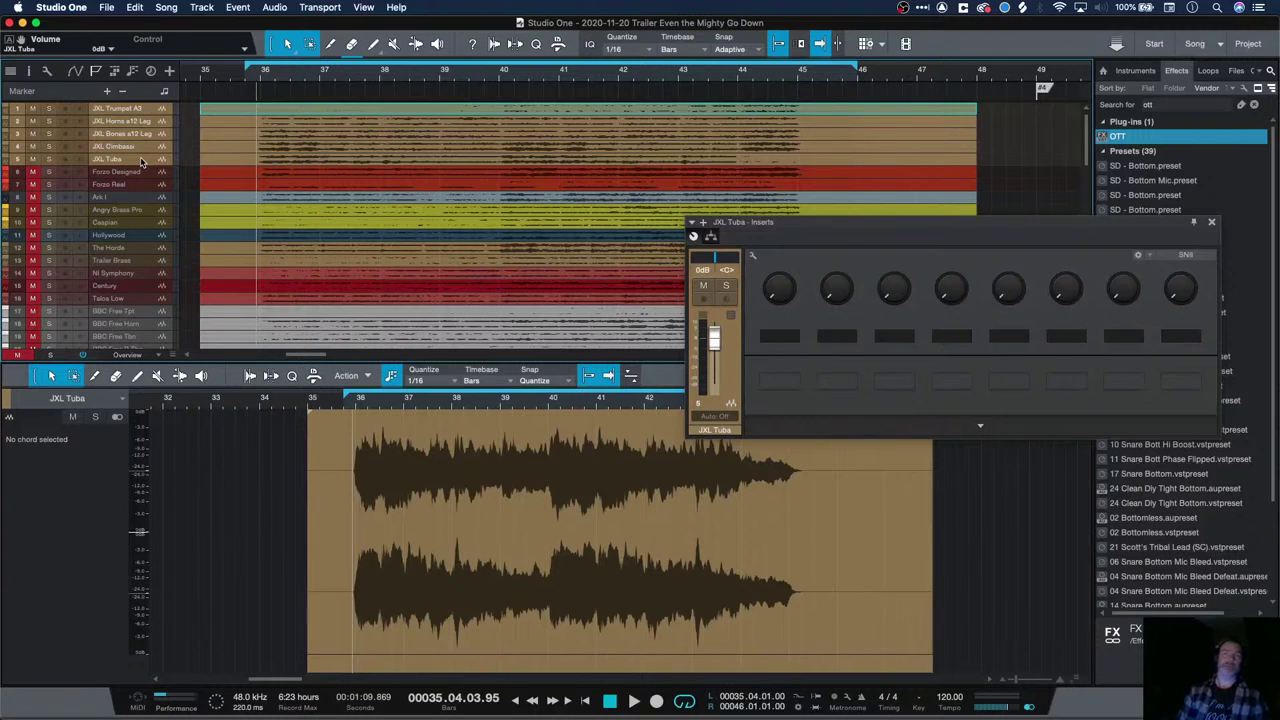
# Play the five JXL brass layers together from just before bar 36, with the main output's Pro-MB moved clear of the arrangement
pyautogui.press('space')
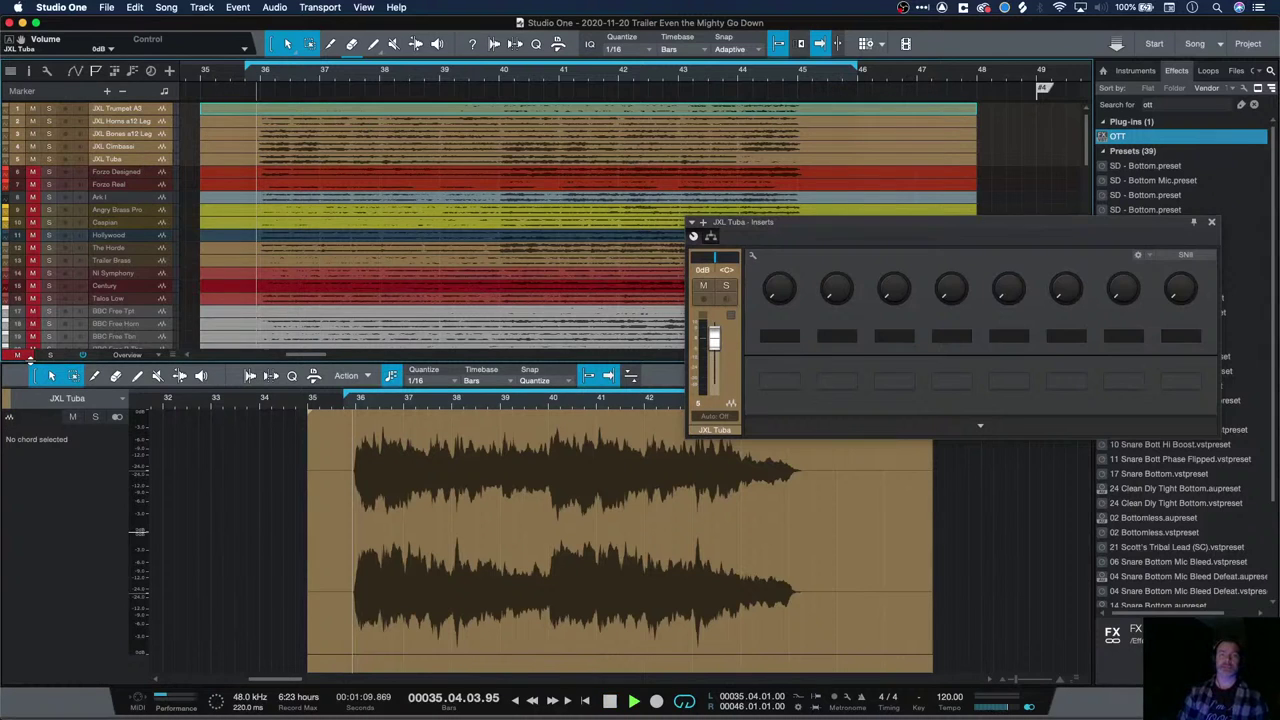
pyautogui.press('space')
pyautogui.click(231, 74)
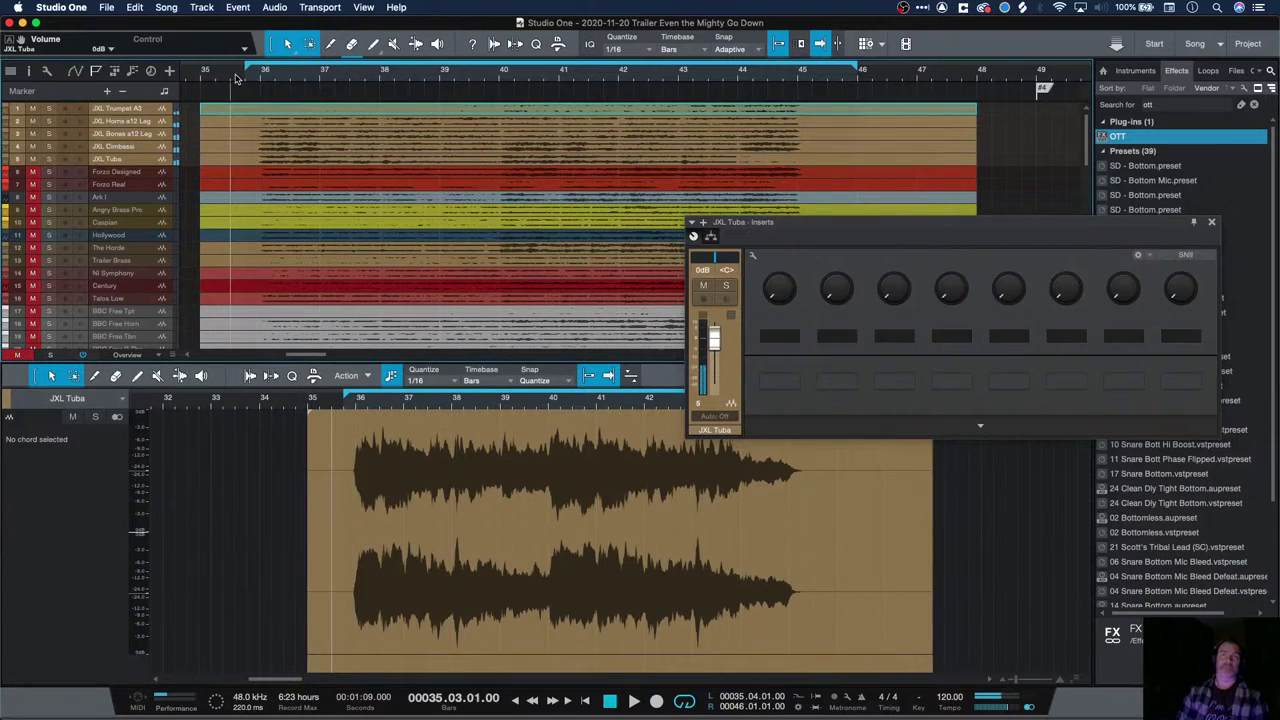
pyautogui.press('space')
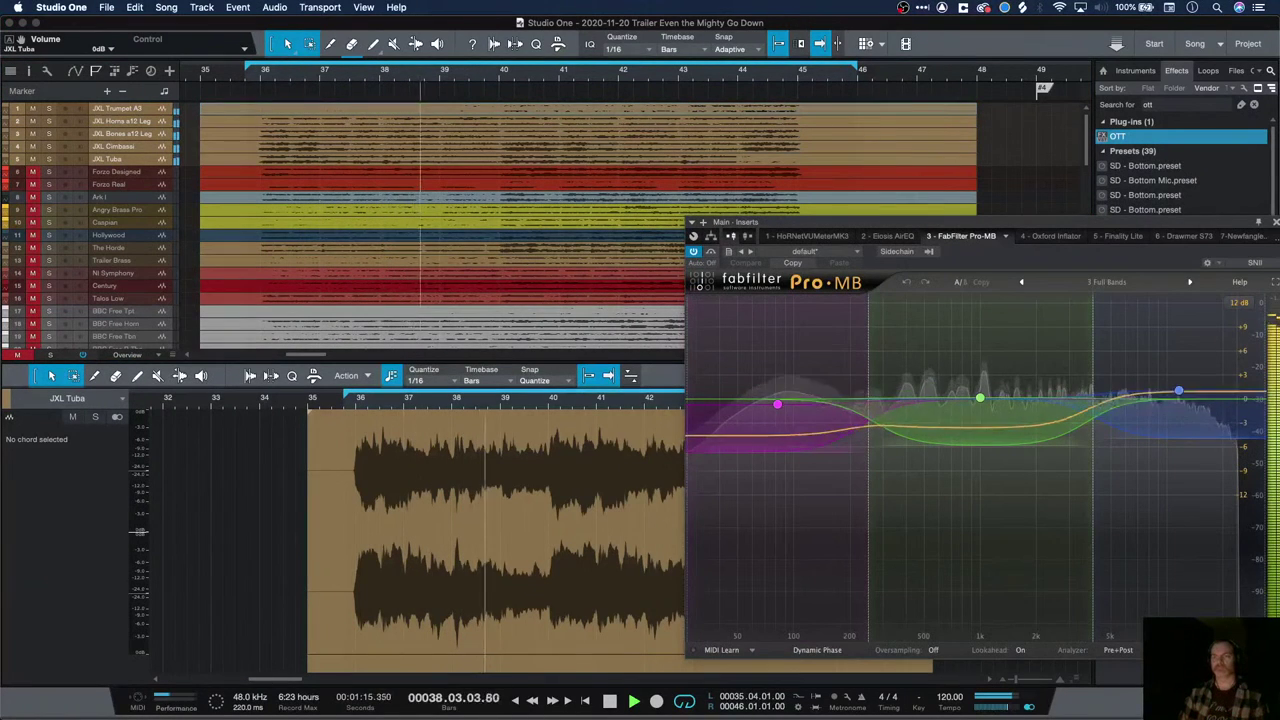
pyautogui.moveTo(802, 224); pyautogui.dragTo(871, 165)
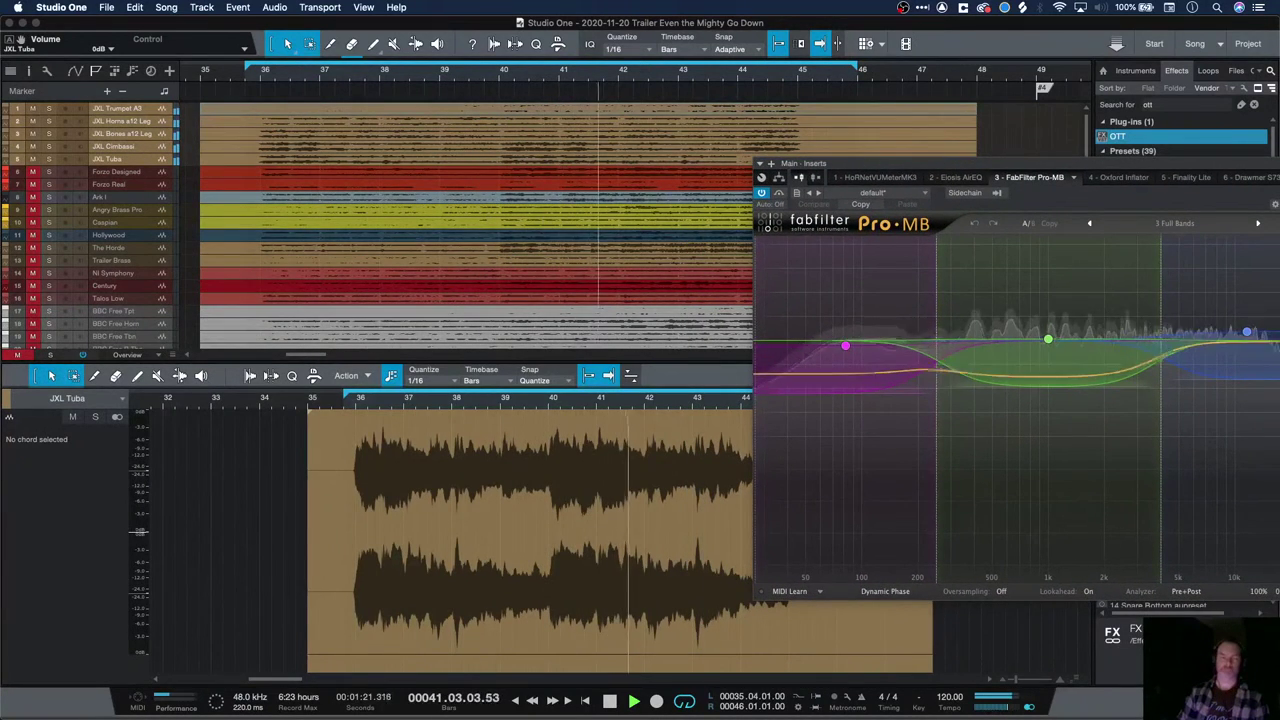
pyautogui.press('Up')
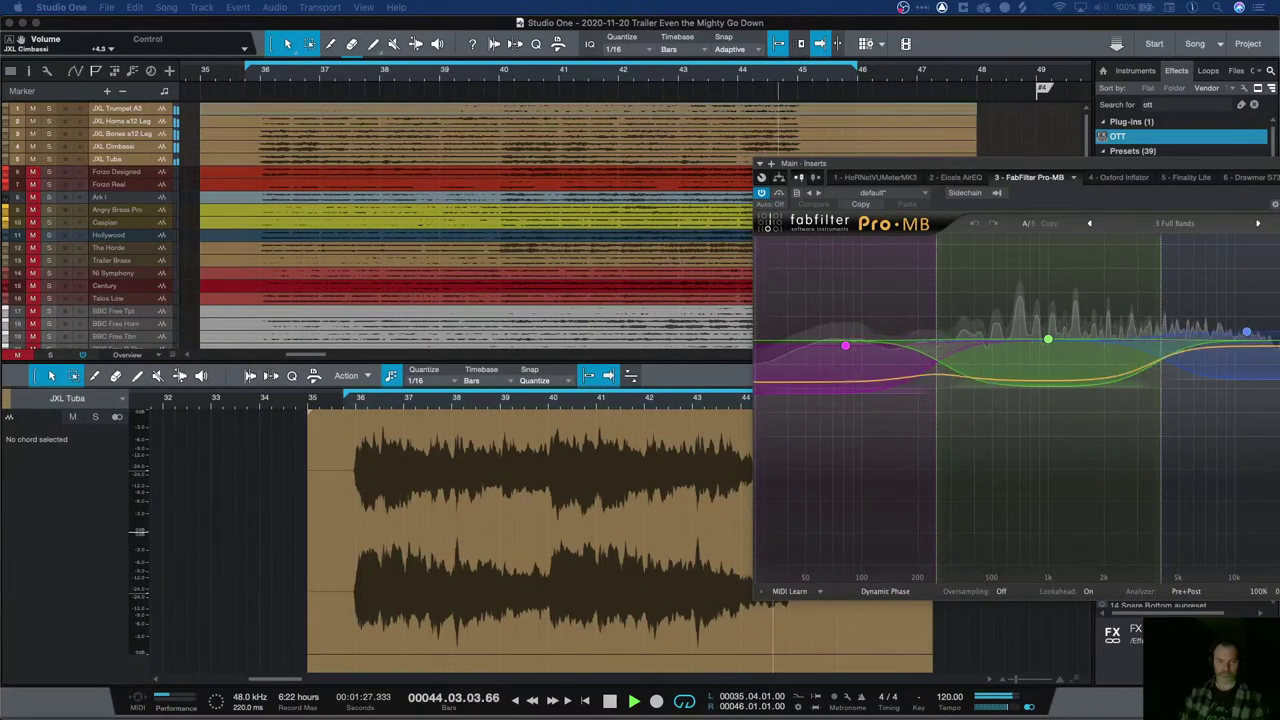
pyautogui.press('space')
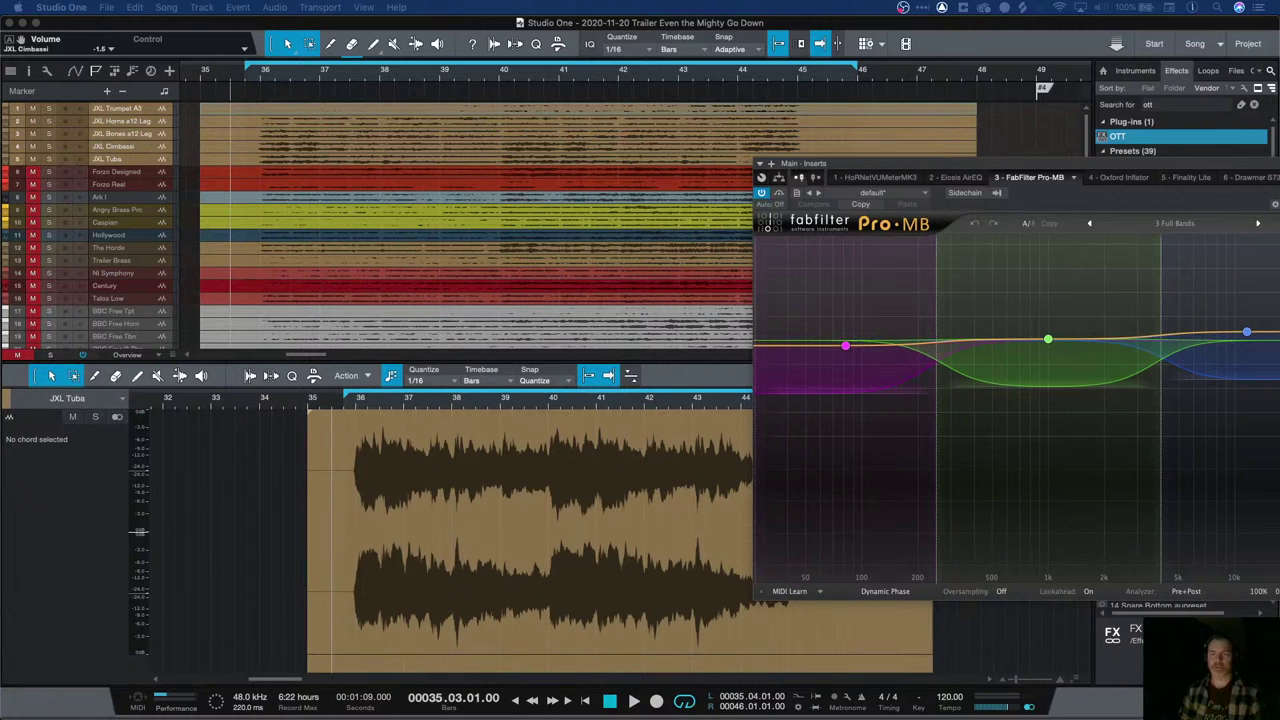
# Mute the five JXL brass layers from JXL Trumpet A3 to JXL Tuba and unmute the Forzo layers
pyautogui.press('super+w')
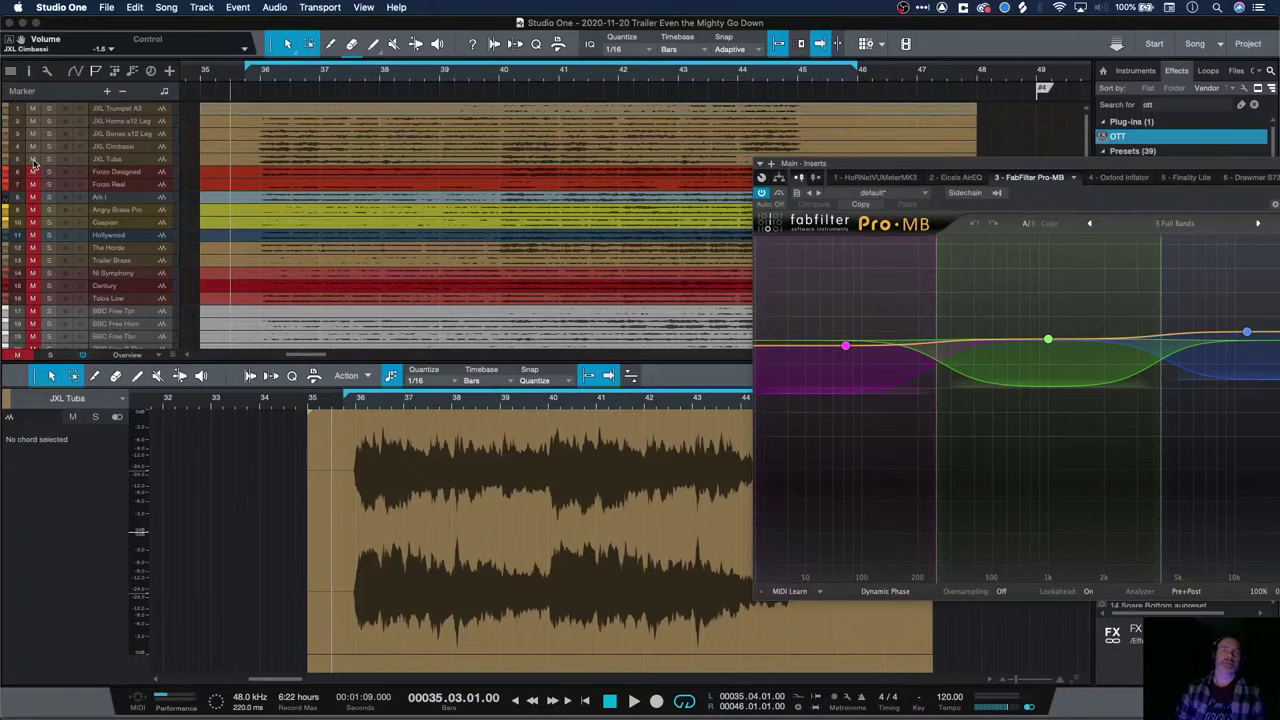
pyautogui.click(108, 110)
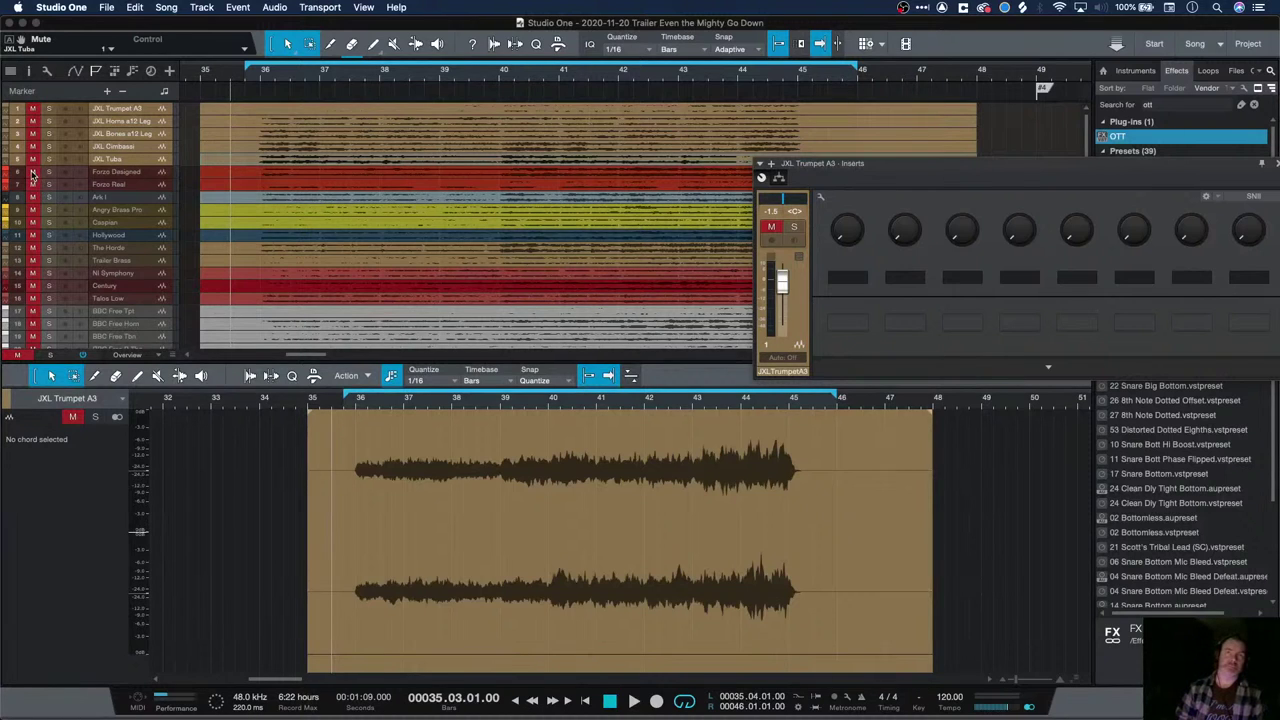
pyautogui.click(33, 109)
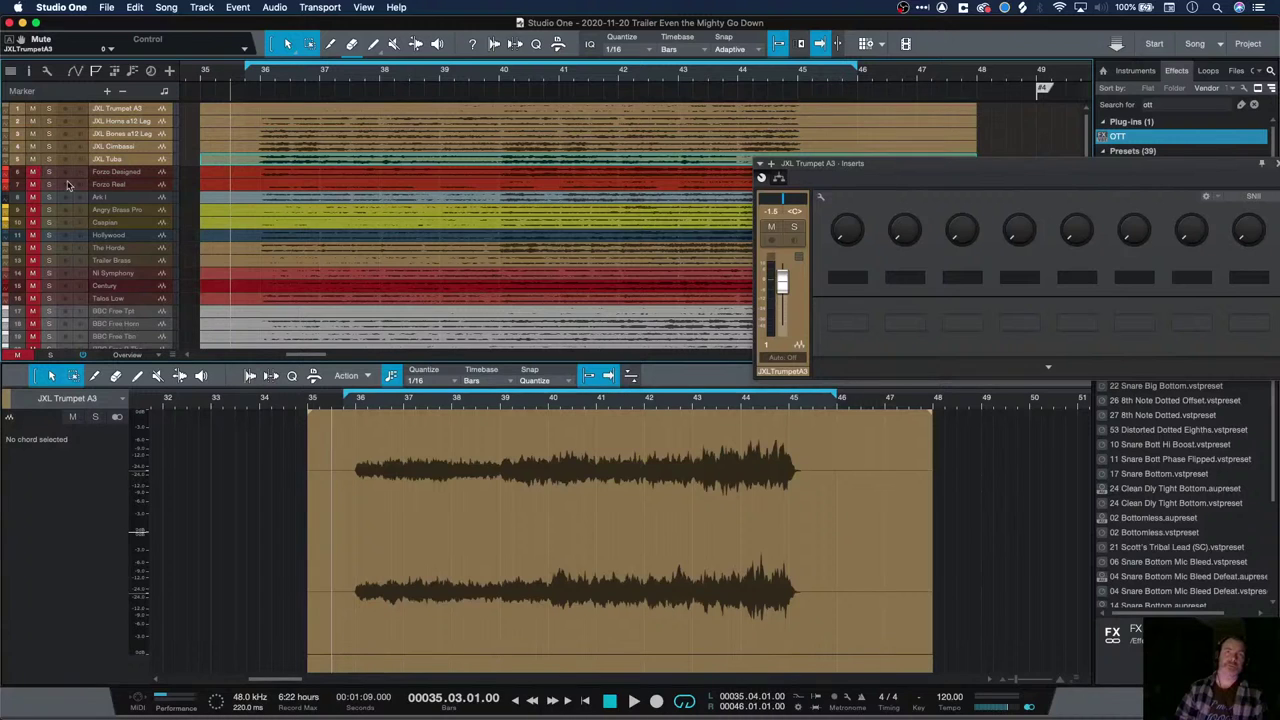
pyautogui.keyDown('alt'); pyautogui.click(31, 160); pyautogui.keyUp('alt')
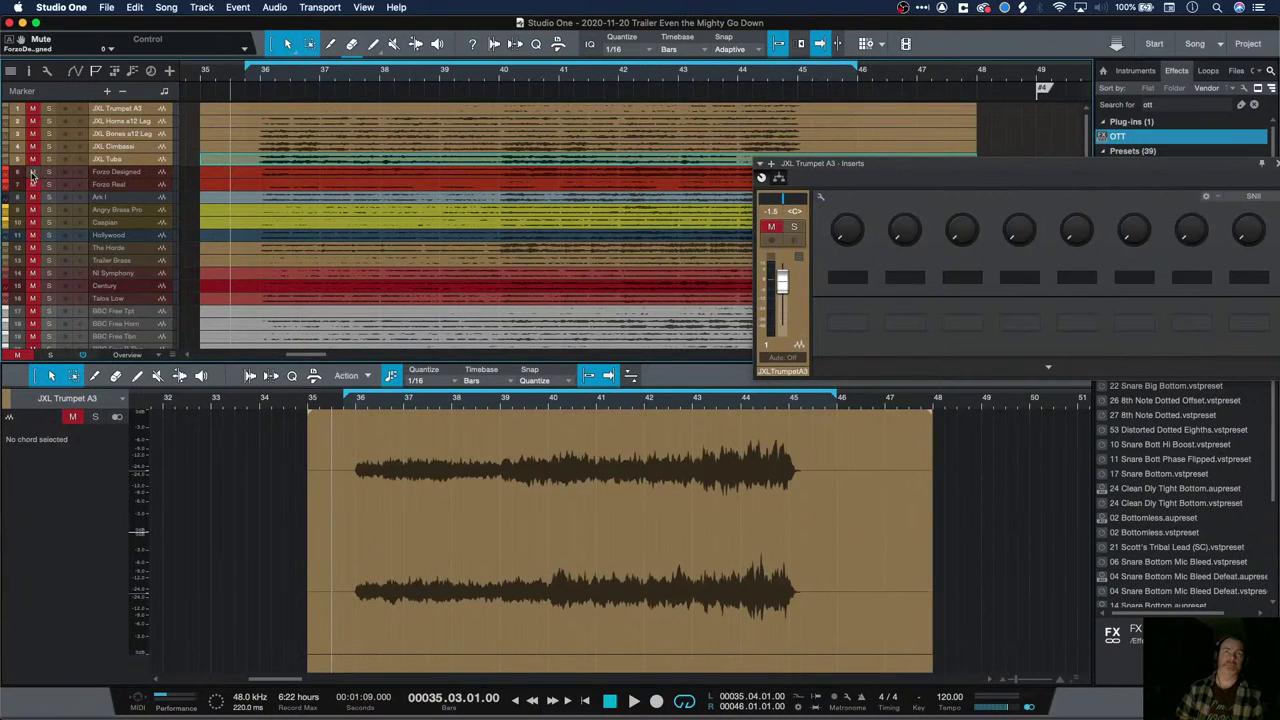
# Play back the Forzo Designed and Forzo Real layers together and bring up Forzo Real's audio and inserts
pyautogui.press('space')
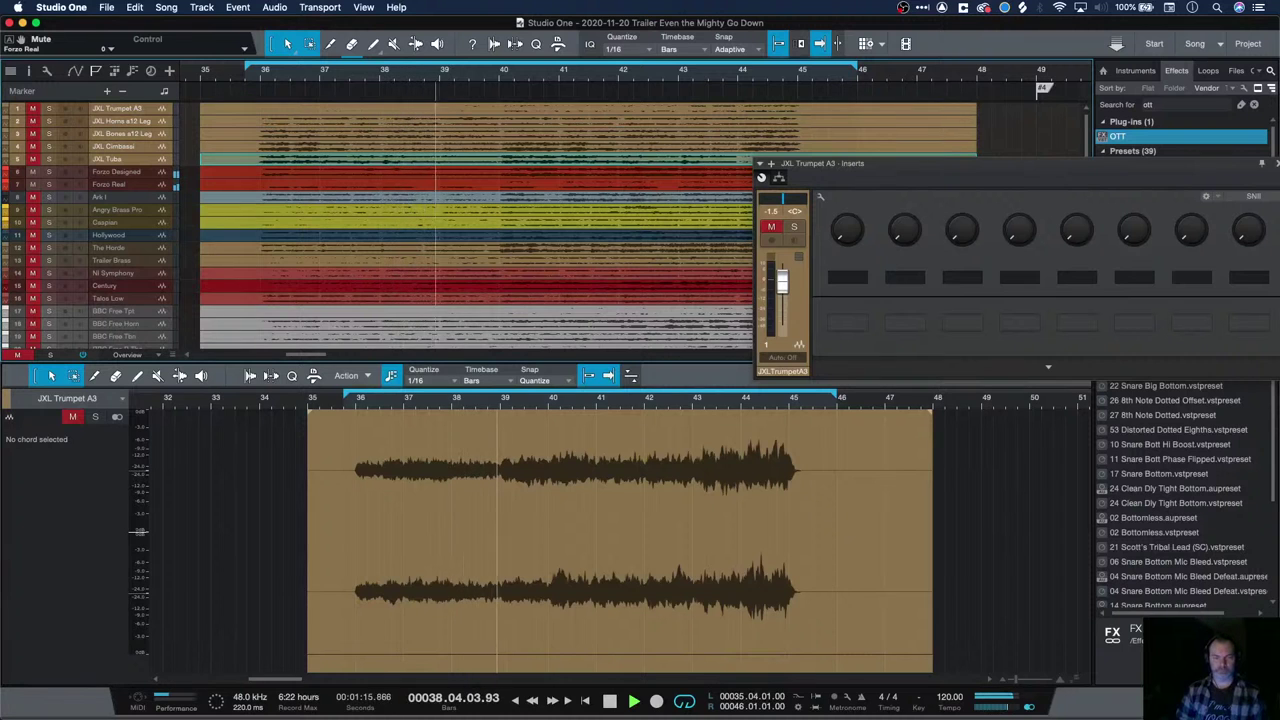
pyautogui.click(109, 184)
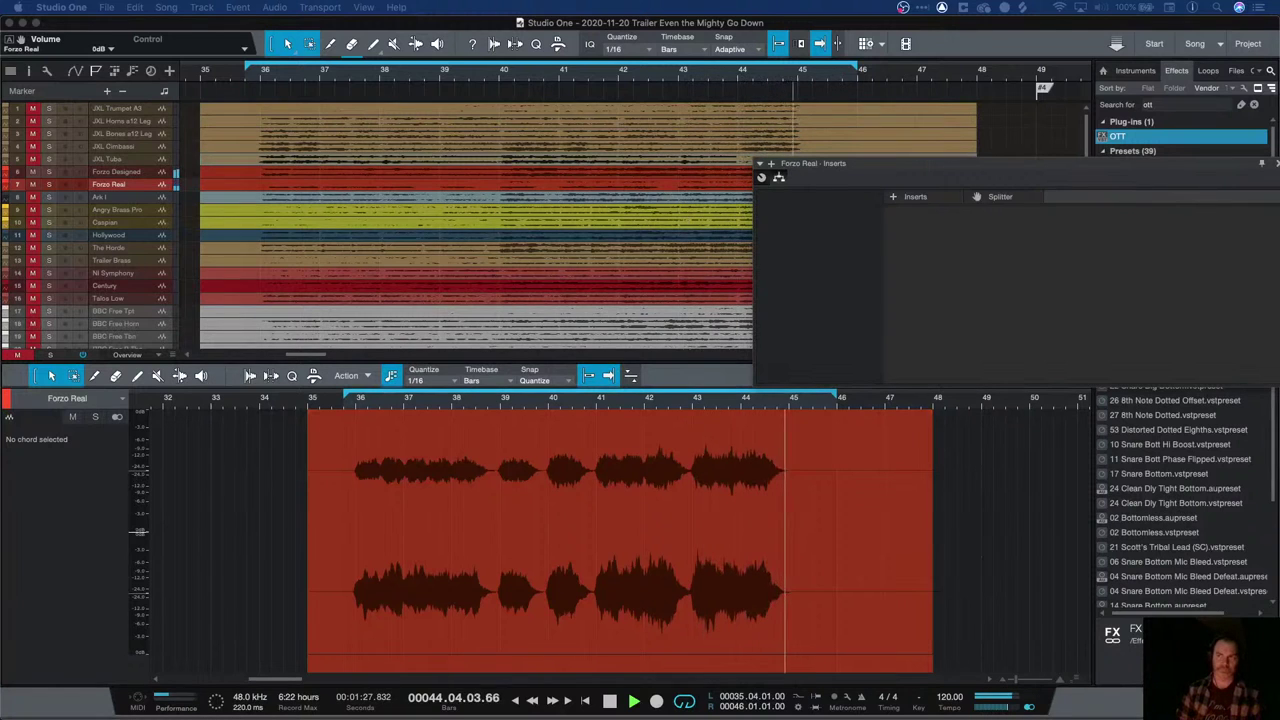
pyautogui.press('space')
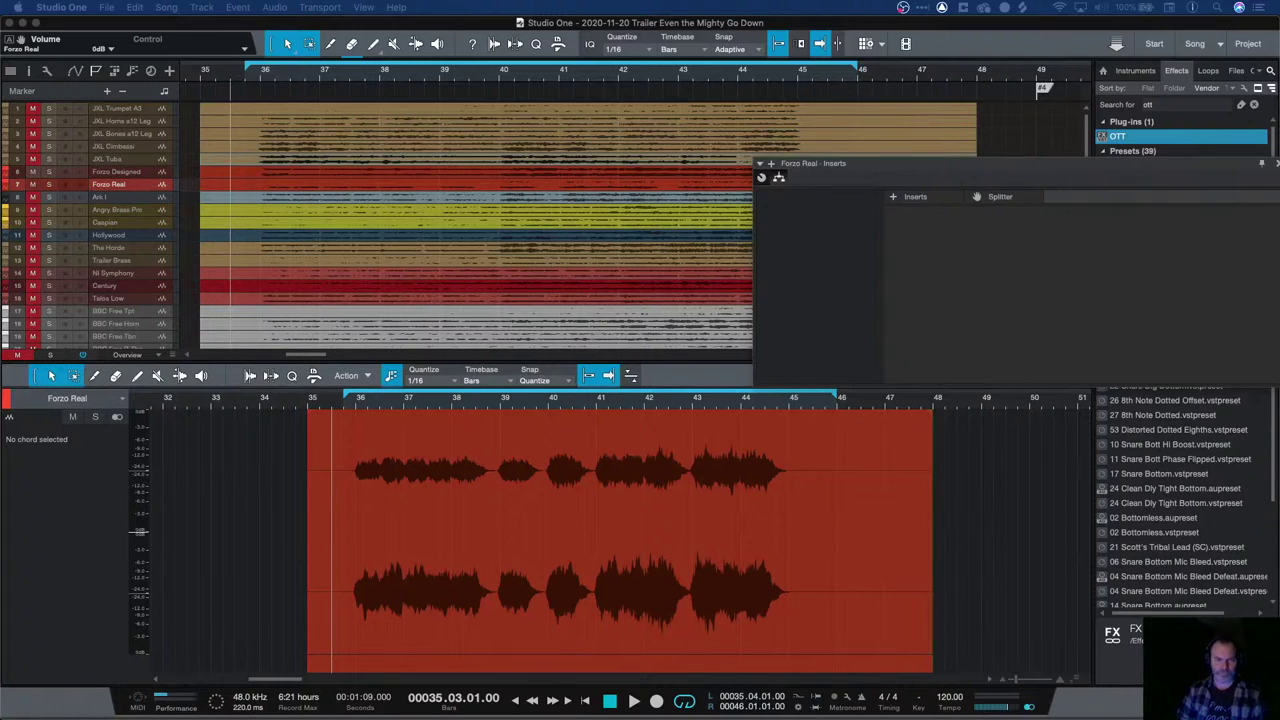
pyautogui.press('space')
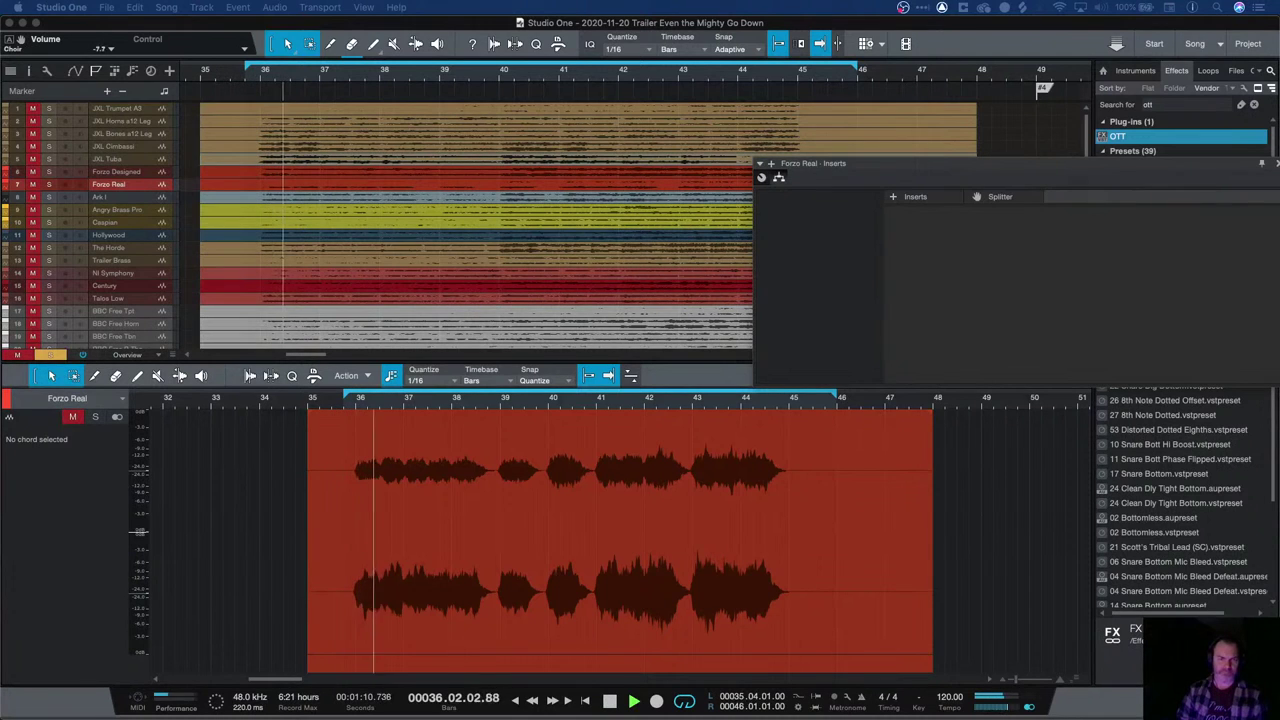
pyautogui.press('space')
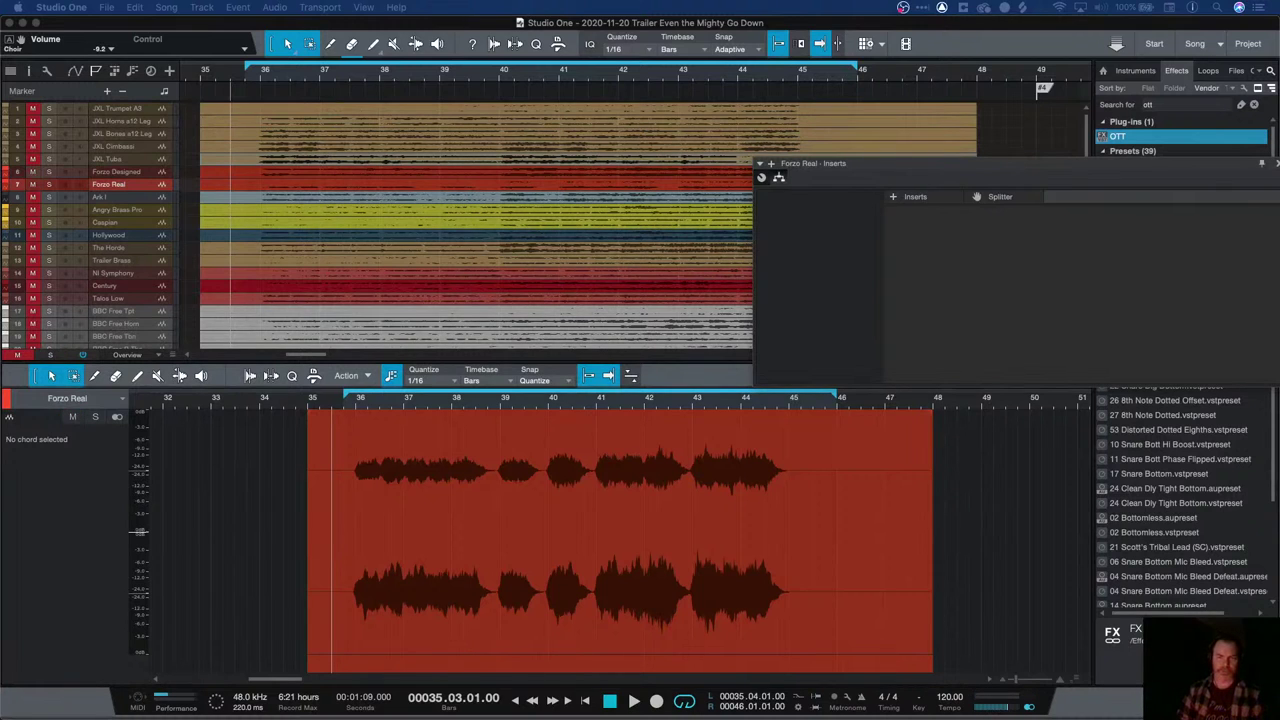
pyautogui.press('space')
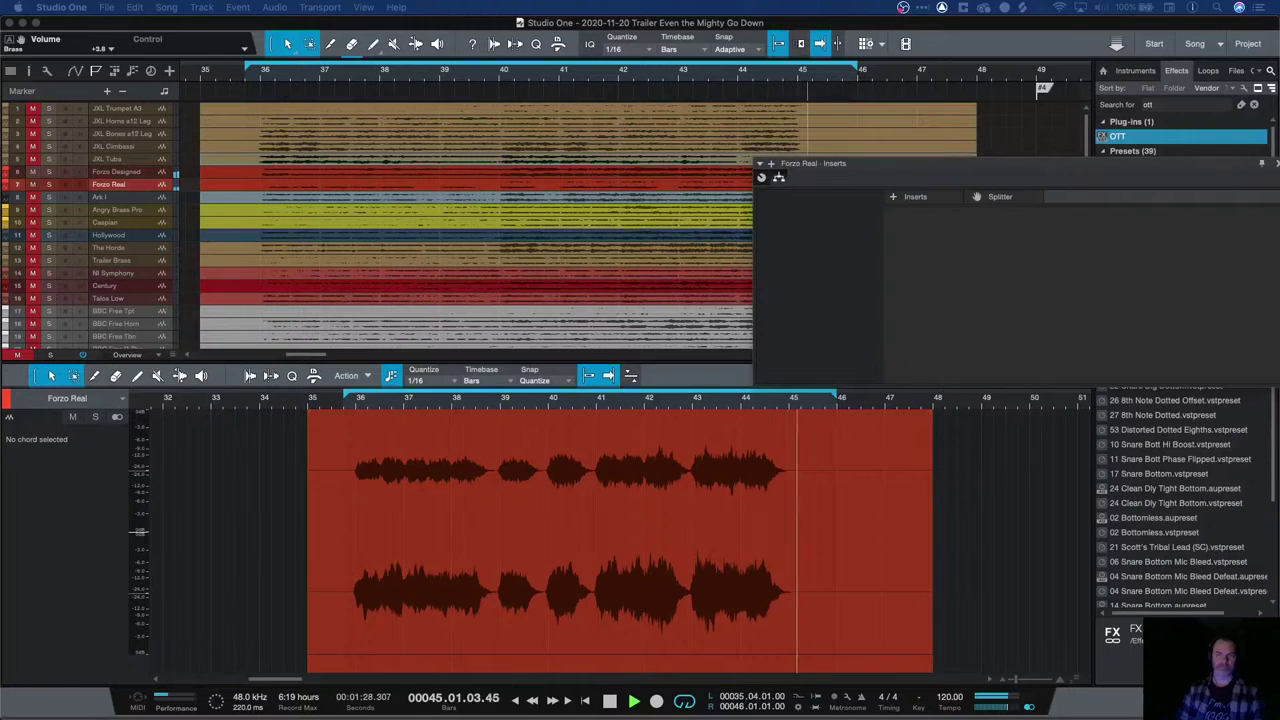
pyautogui.press('space')
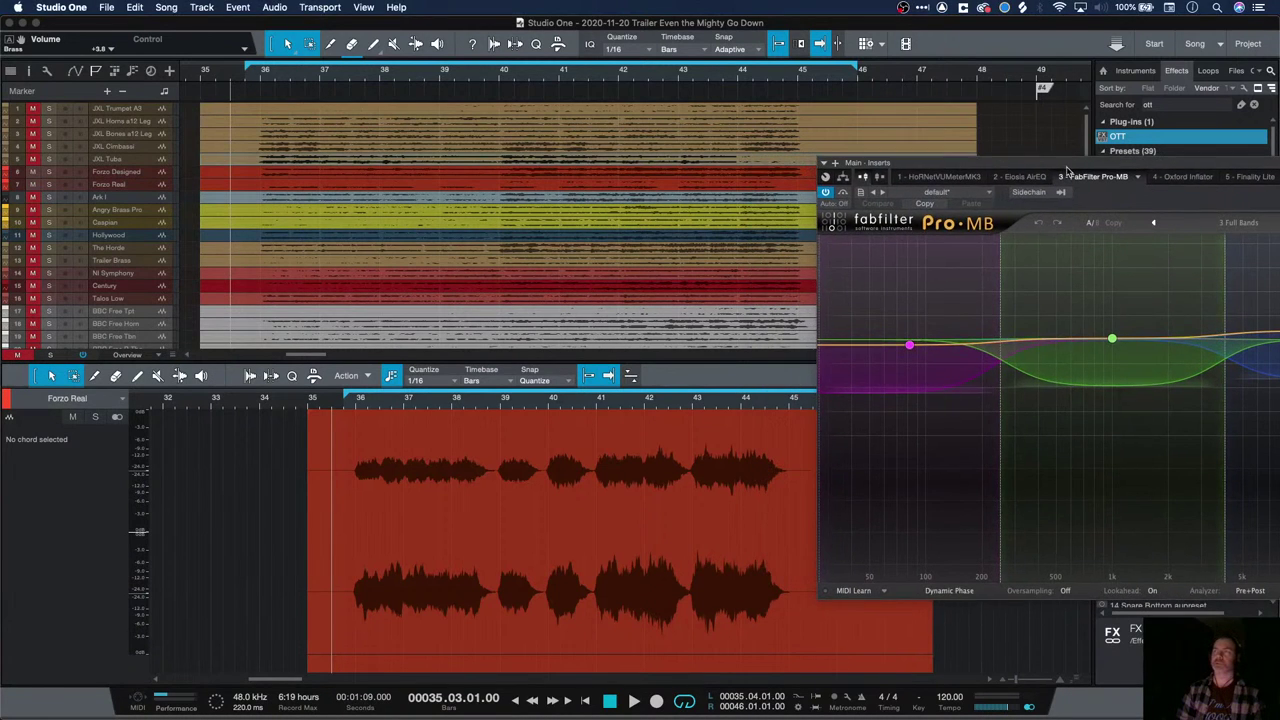
# Mute the Forzo layers and audition the Ark I and Hollywood brass layers in turn
pyautogui.click(32, 184)
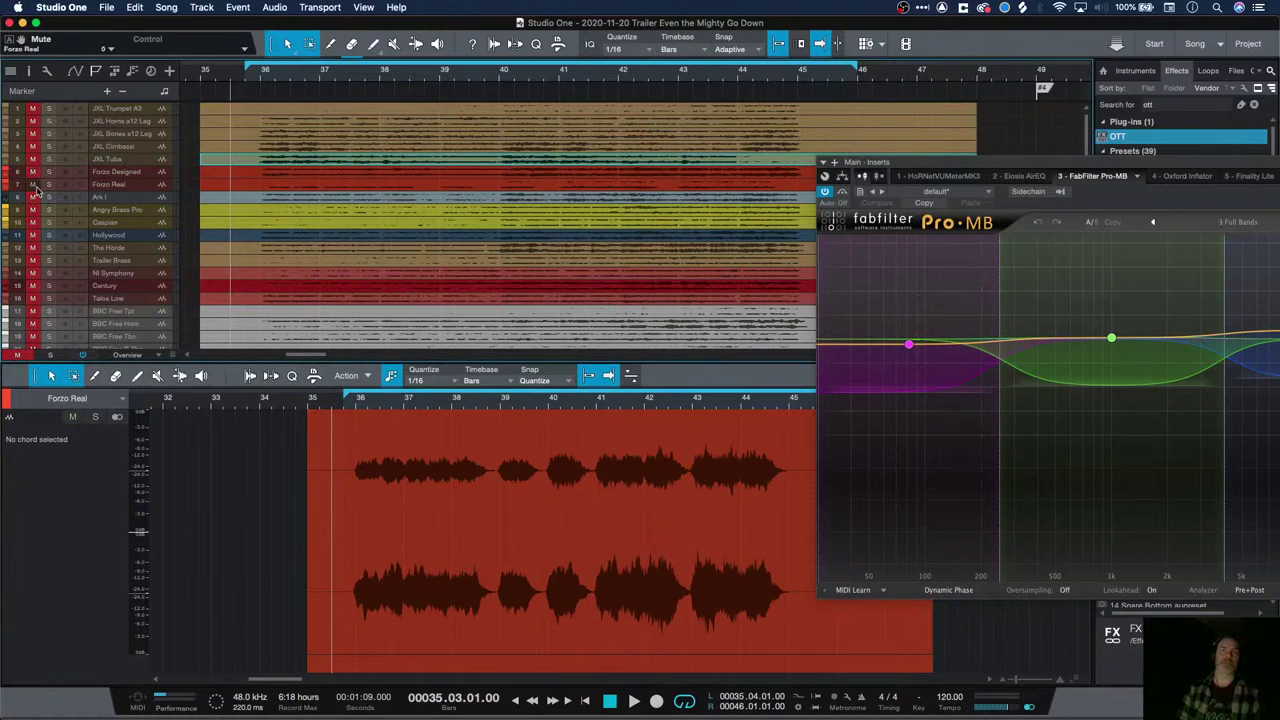
pyautogui.press('space')
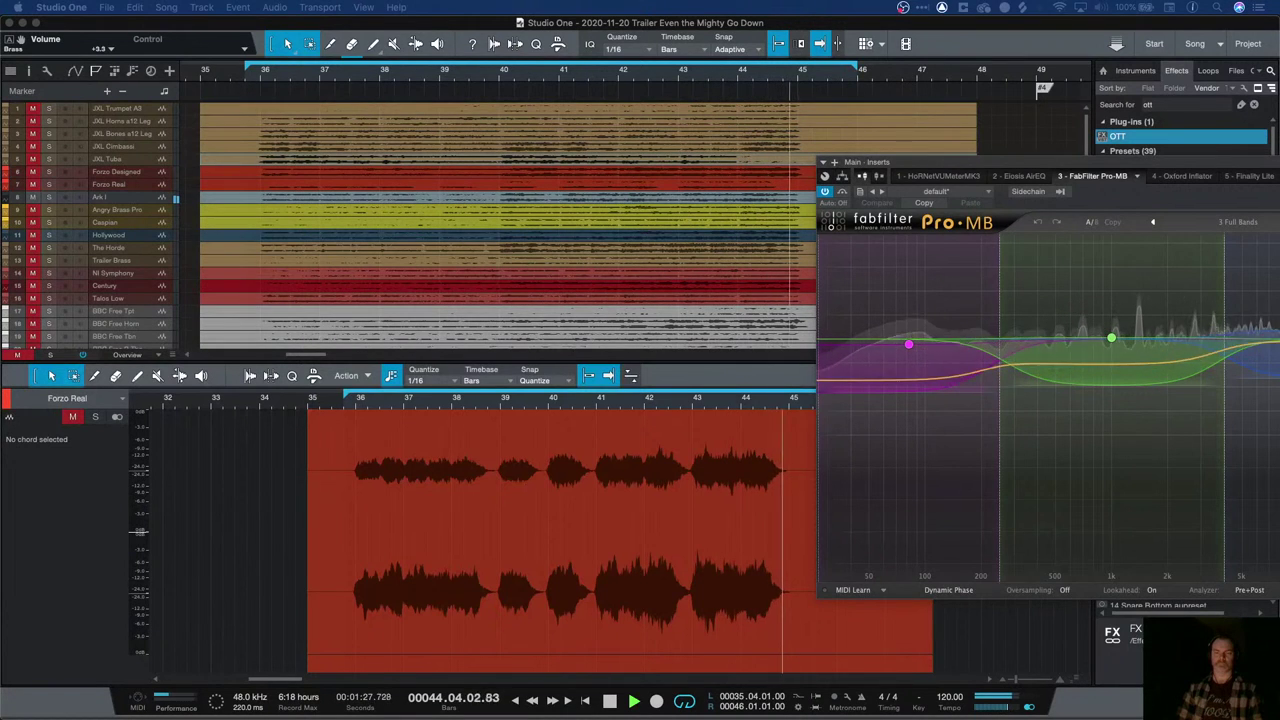
pyautogui.press('space')
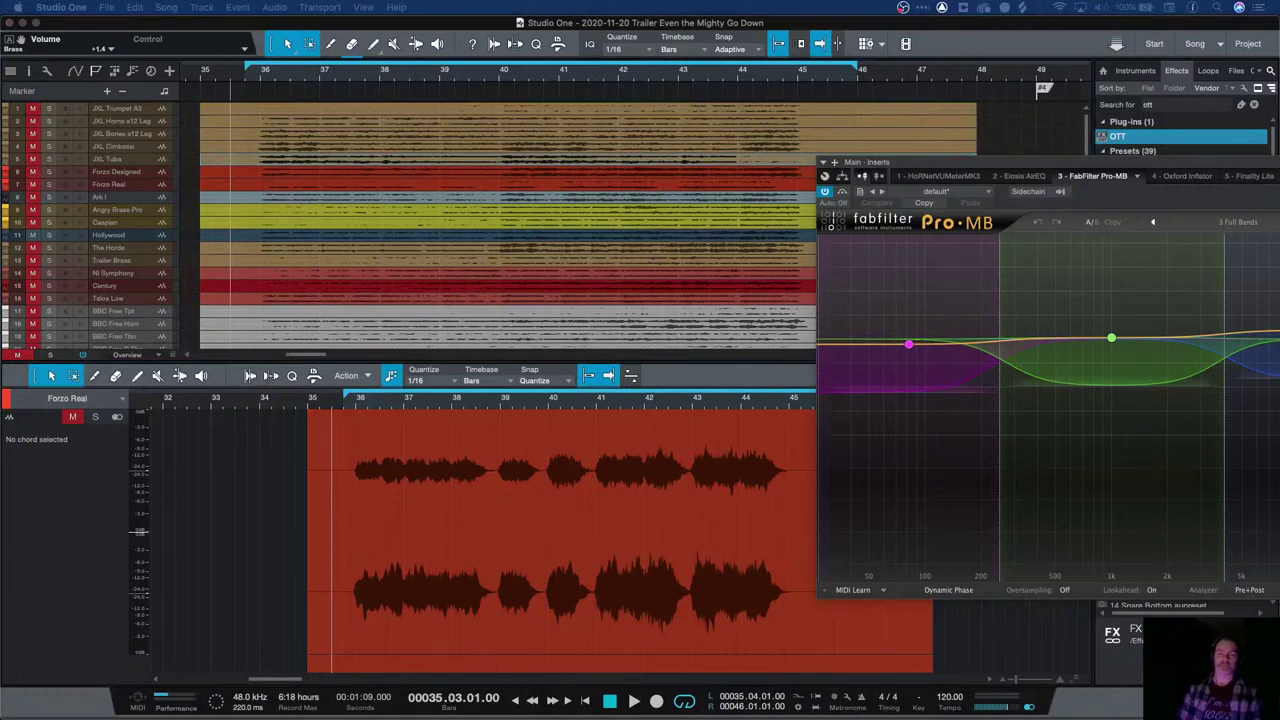
pyautogui.press('space')
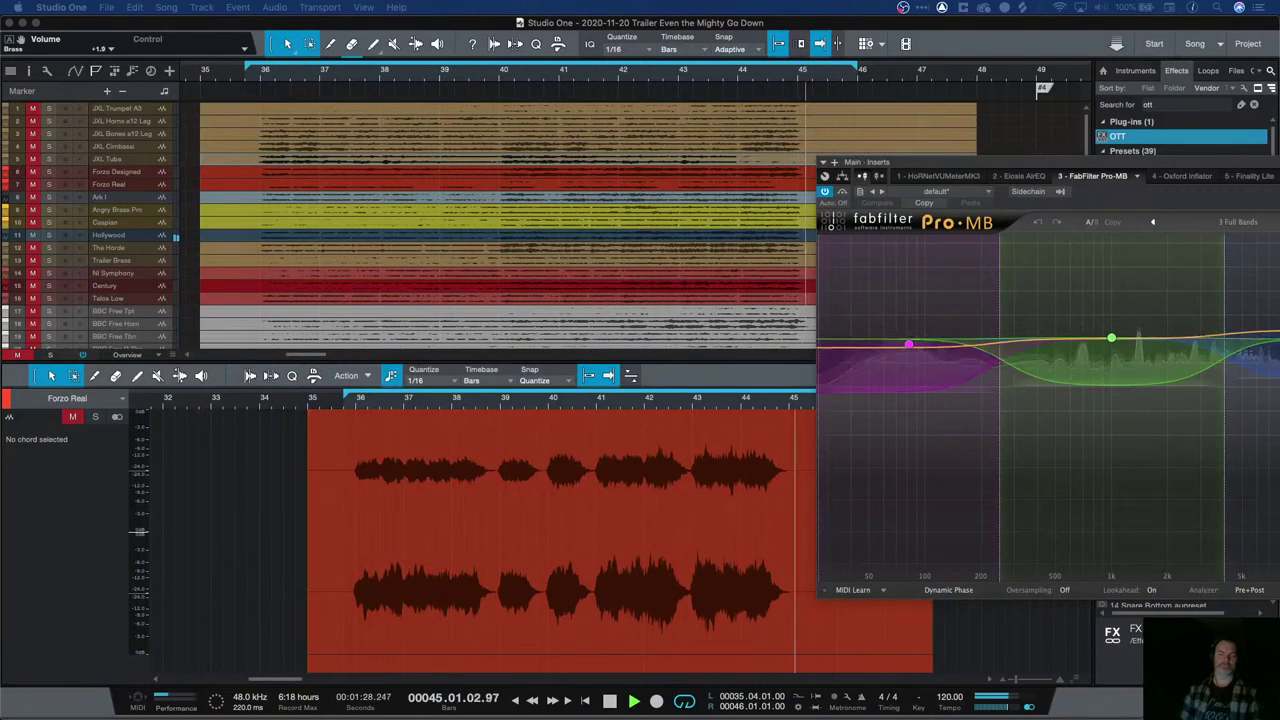
pyautogui.press('space')
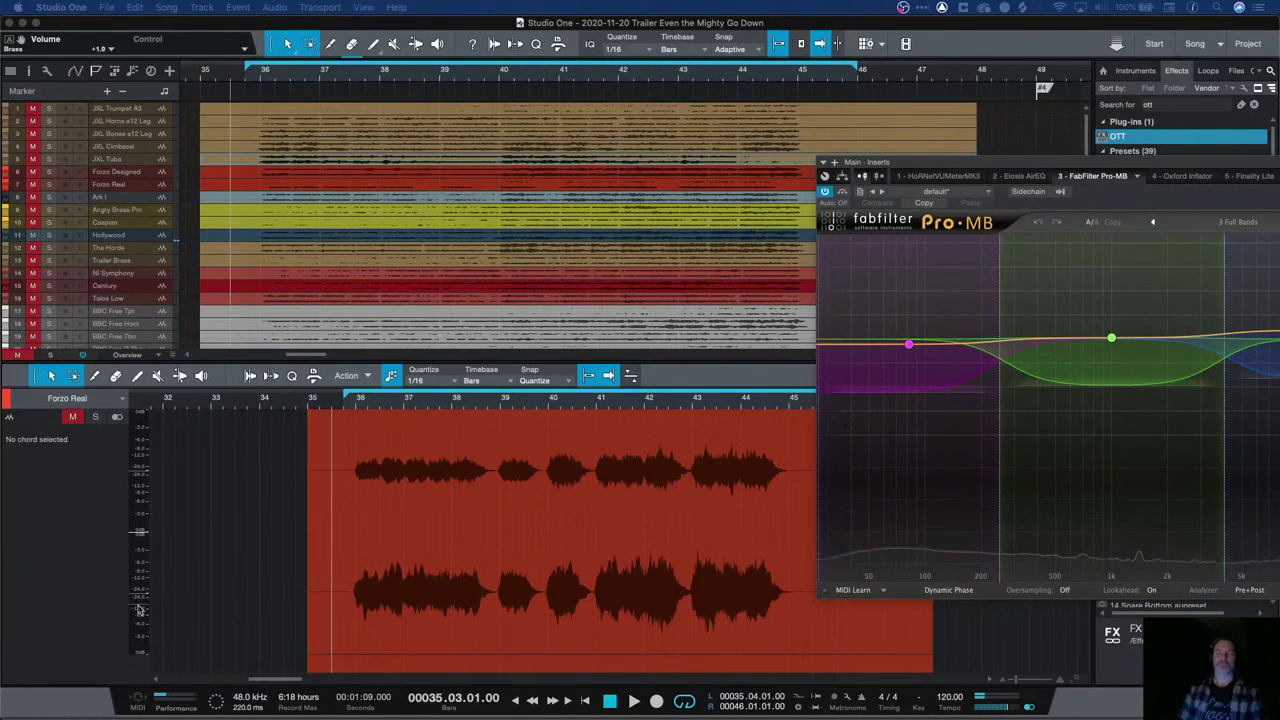
# Mute Hollywood and audition The Horde together with Trailer Brass, followed by the NI Symphony layer without them
pyautogui.click(32, 236)
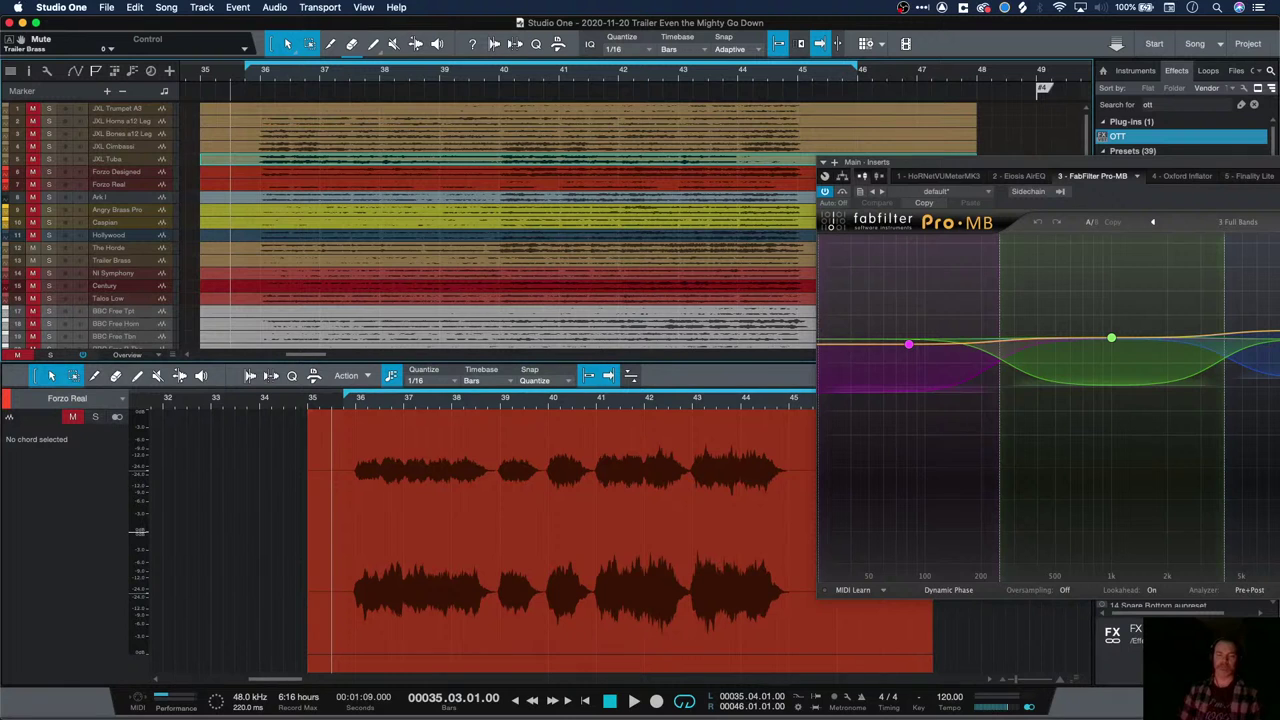
pyautogui.press('space')
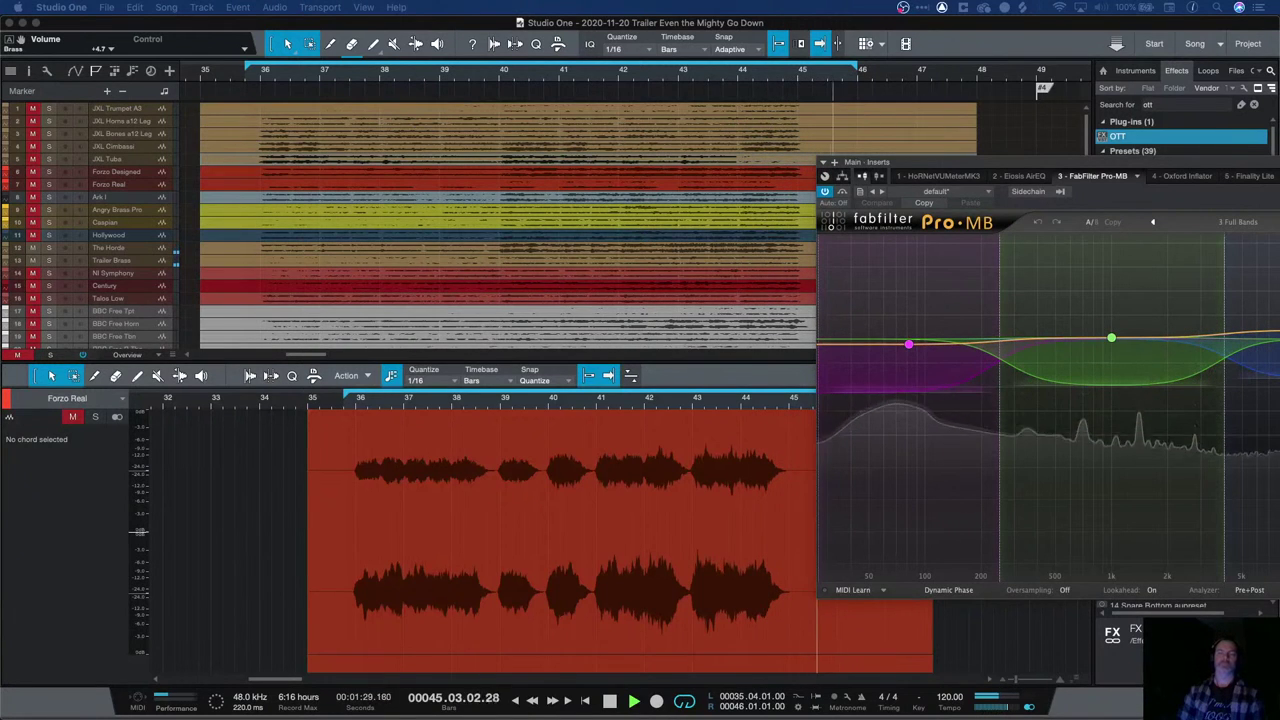
pyautogui.press('space')
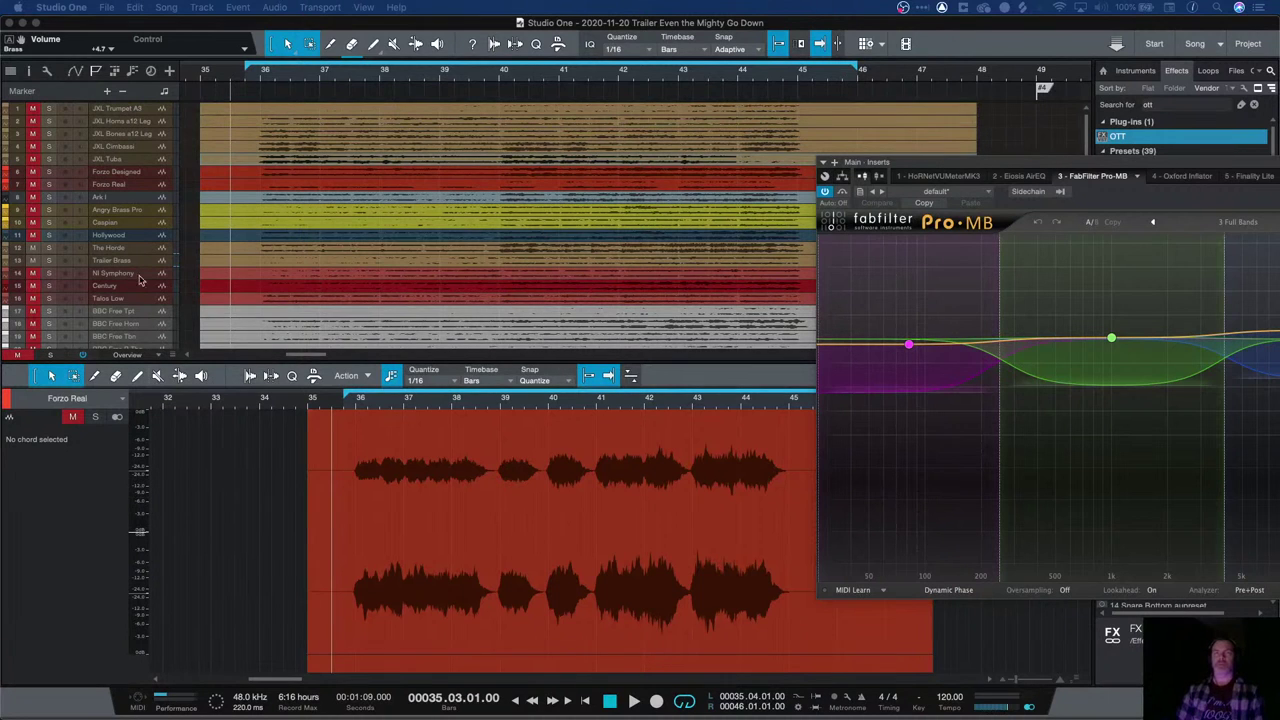
pyautogui.click(32, 248)
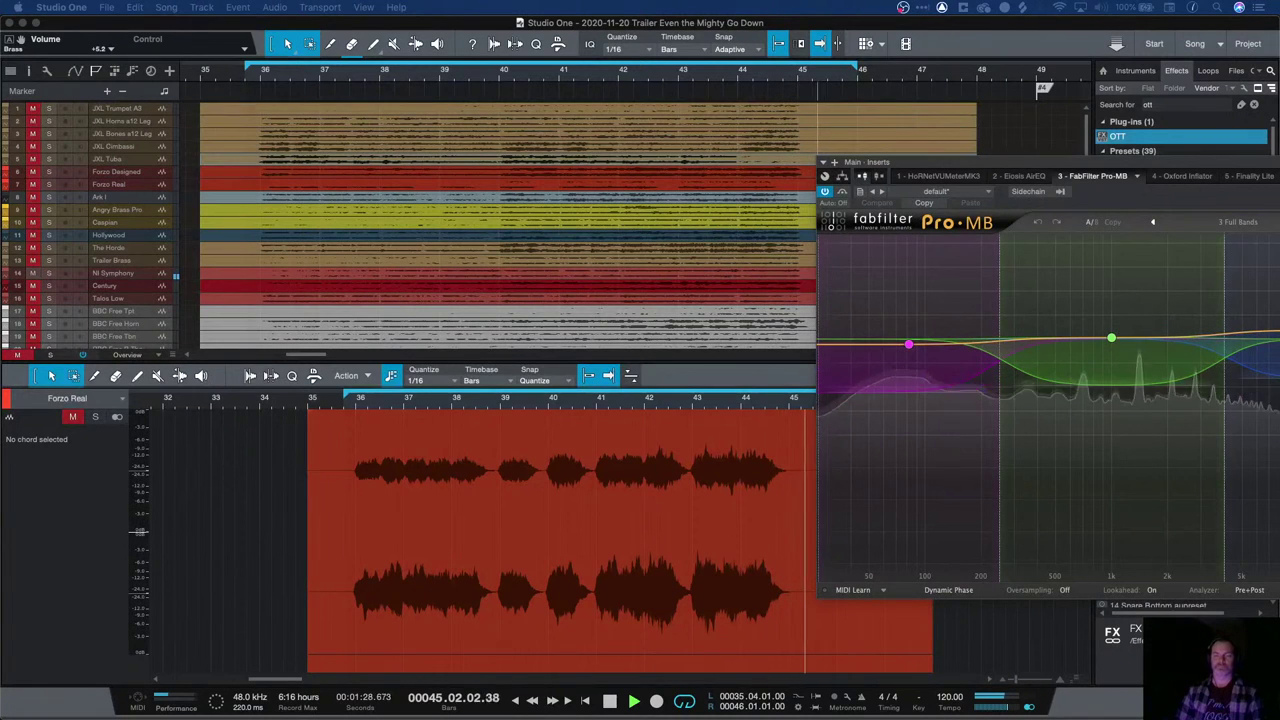
pyautogui.press('space')
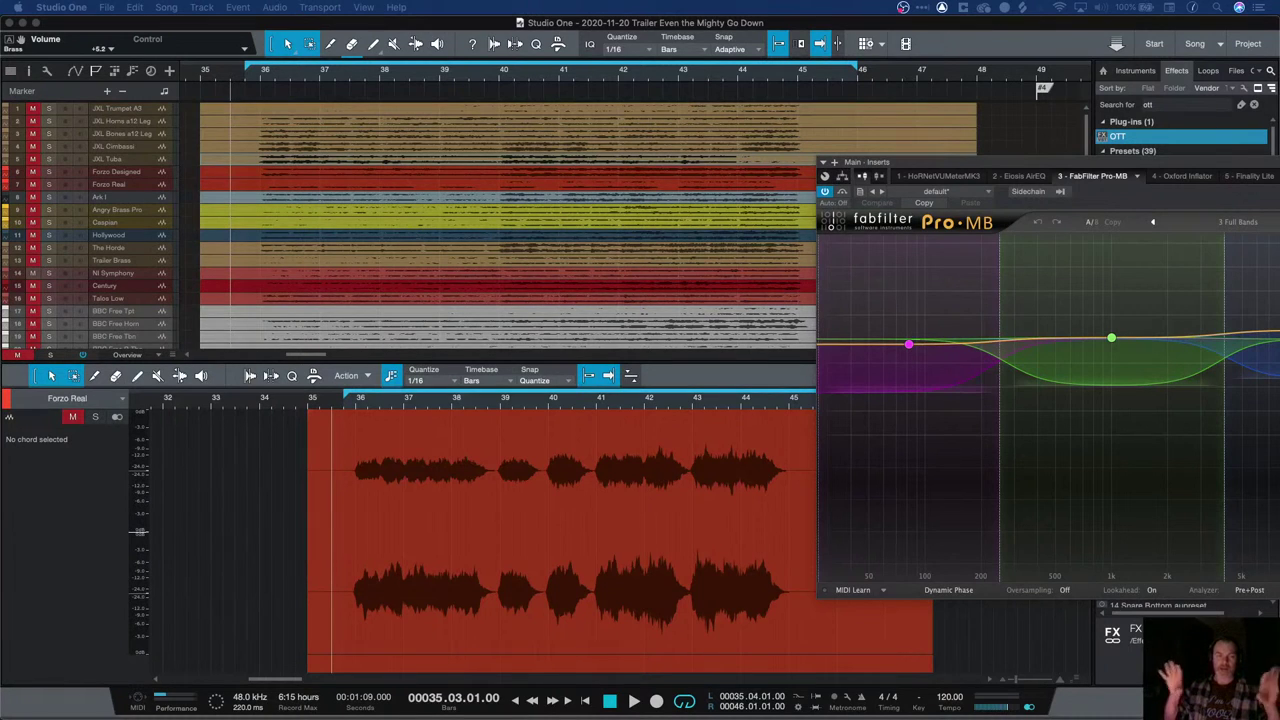
# Solo the NI Symphony layer, bring up its audio and inserts, and play it back from bar 36
pyautogui.click(49, 272)
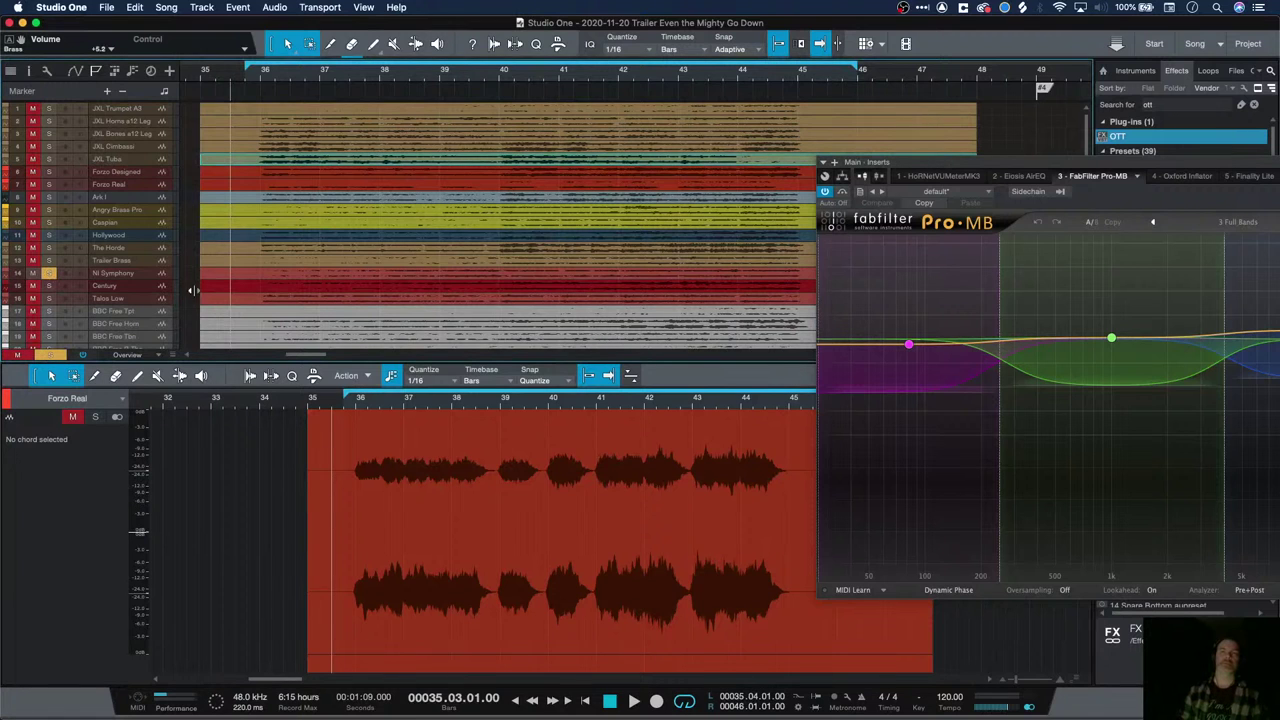
pyautogui.click(225, 275)
pyautogui.click(358, 401)
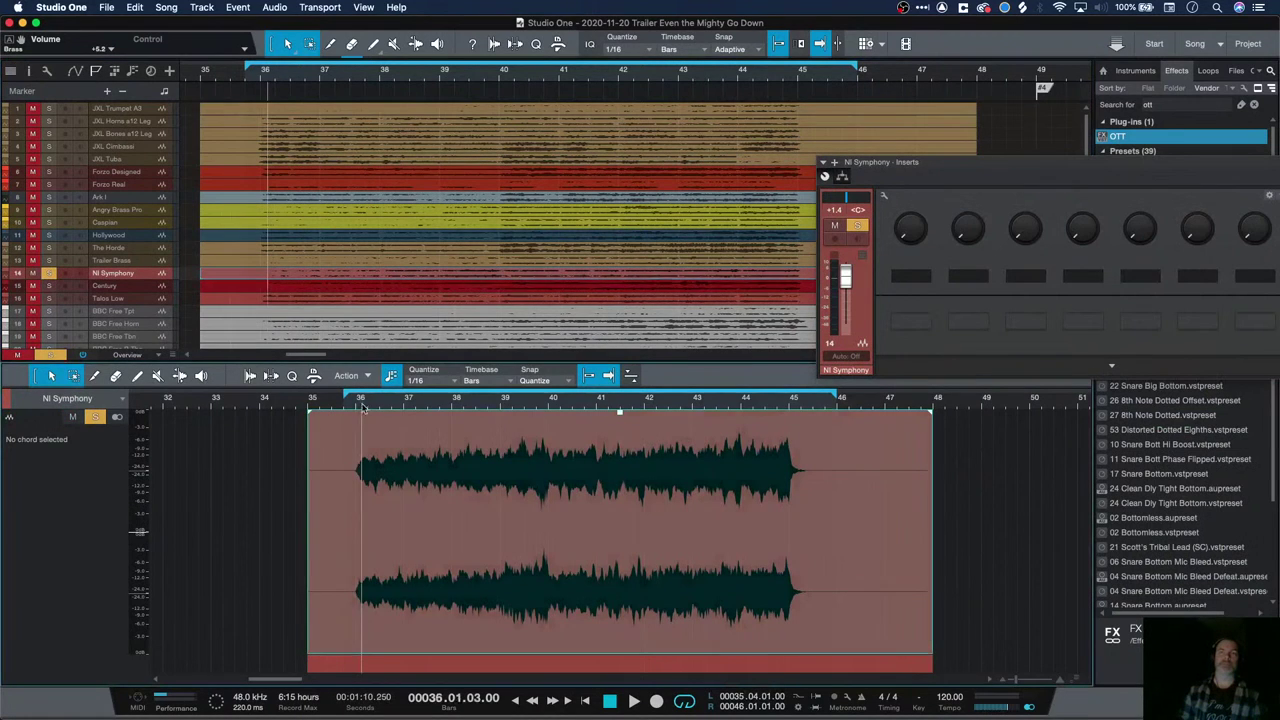
pyautogui.click(355, 401)
pyautogui.press('space')
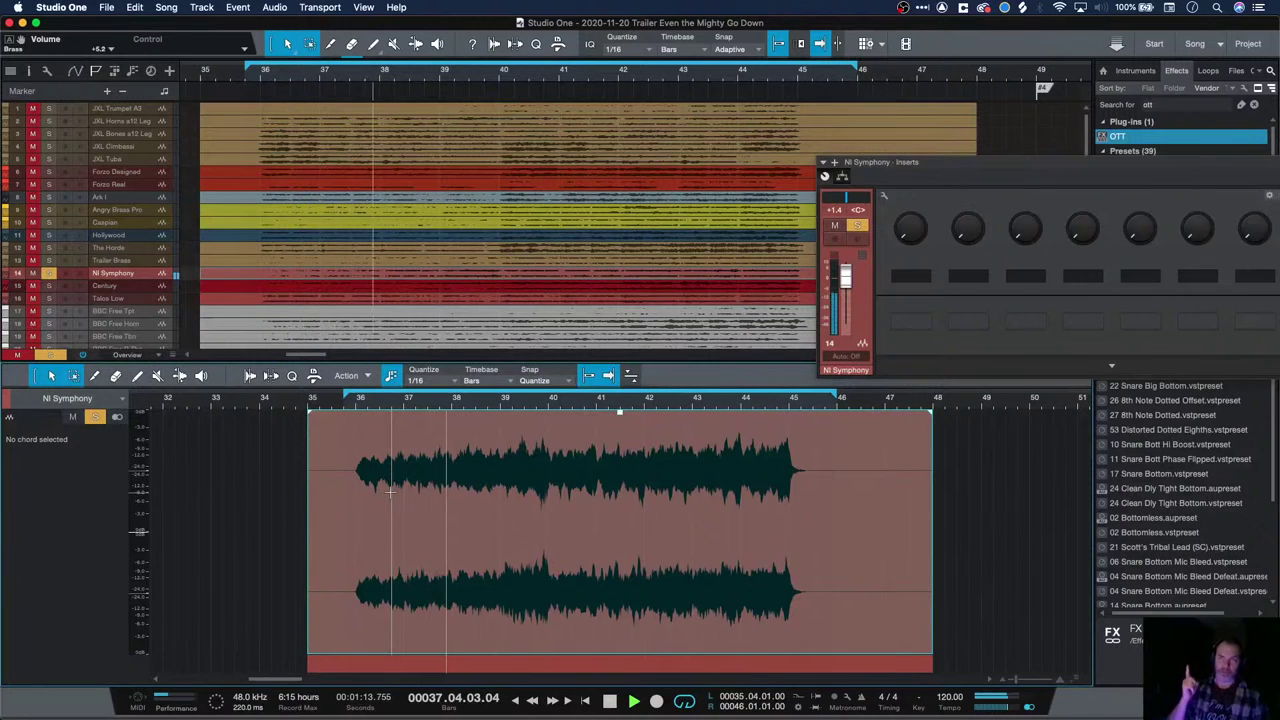
pyautogui.press('space')
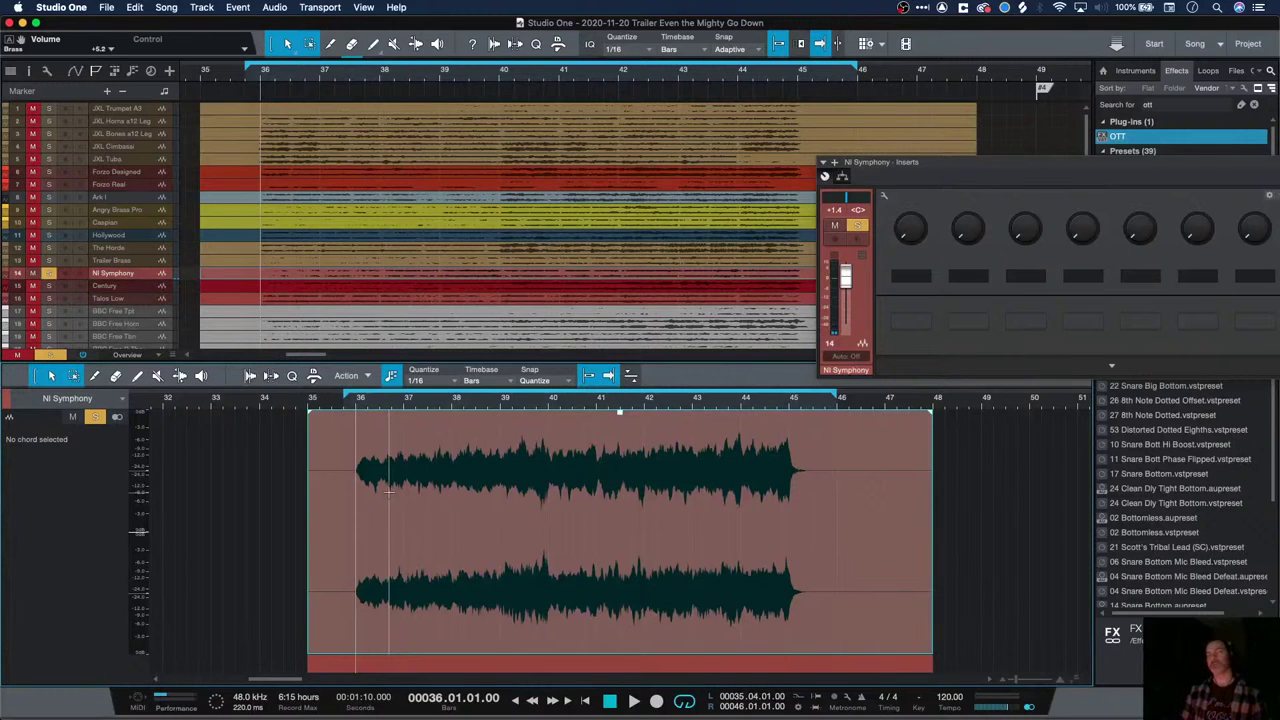
# Play the soloed NI Symphony layer from bar 39 through the end of the phrase
pyautogui.click(521, 401)
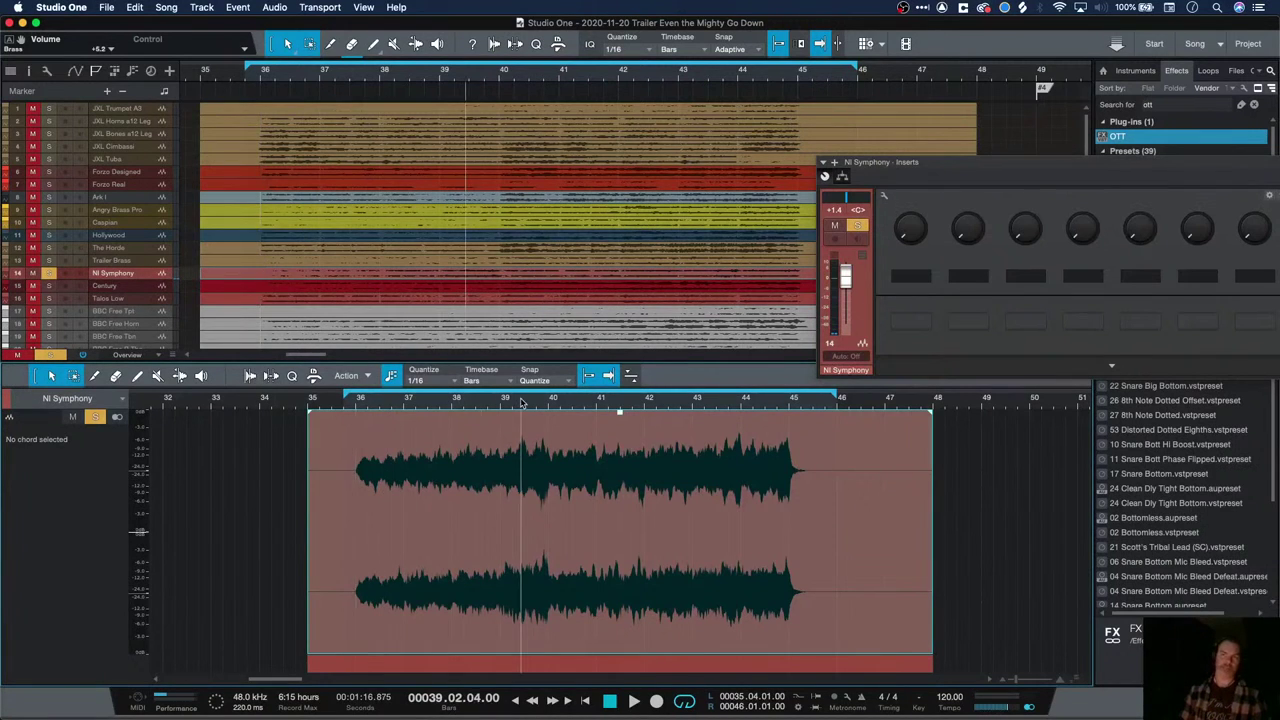
pyautogui.press('space')
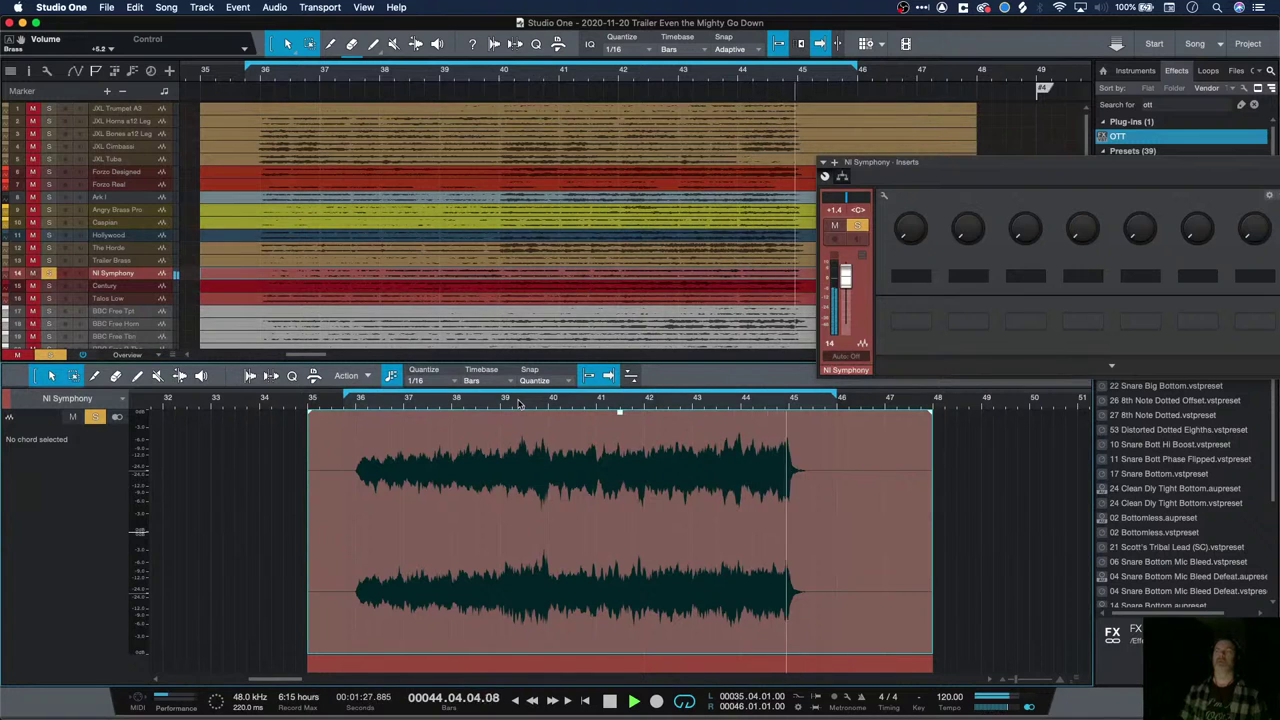
pyautogui.press('space')
pyautogui.click(518, 401)
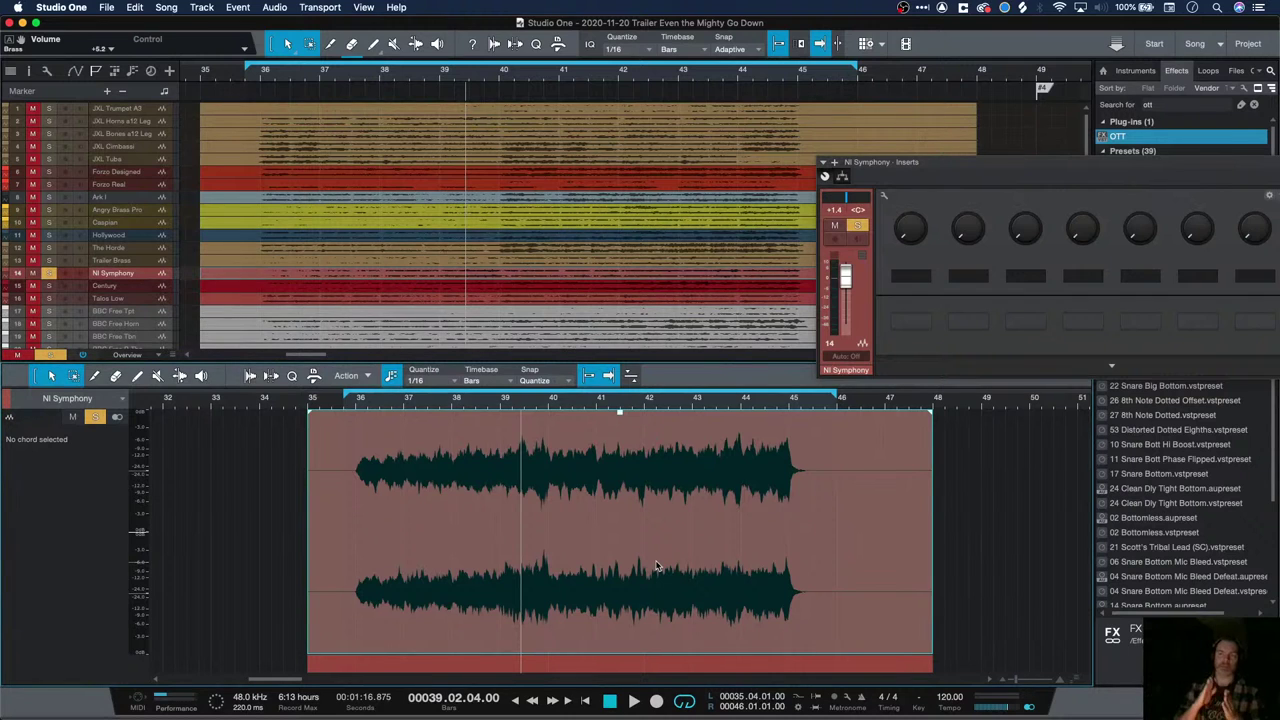
# Audition the soloed NI Symphony layer again from bar 37
pyautogui.click(425, 408)
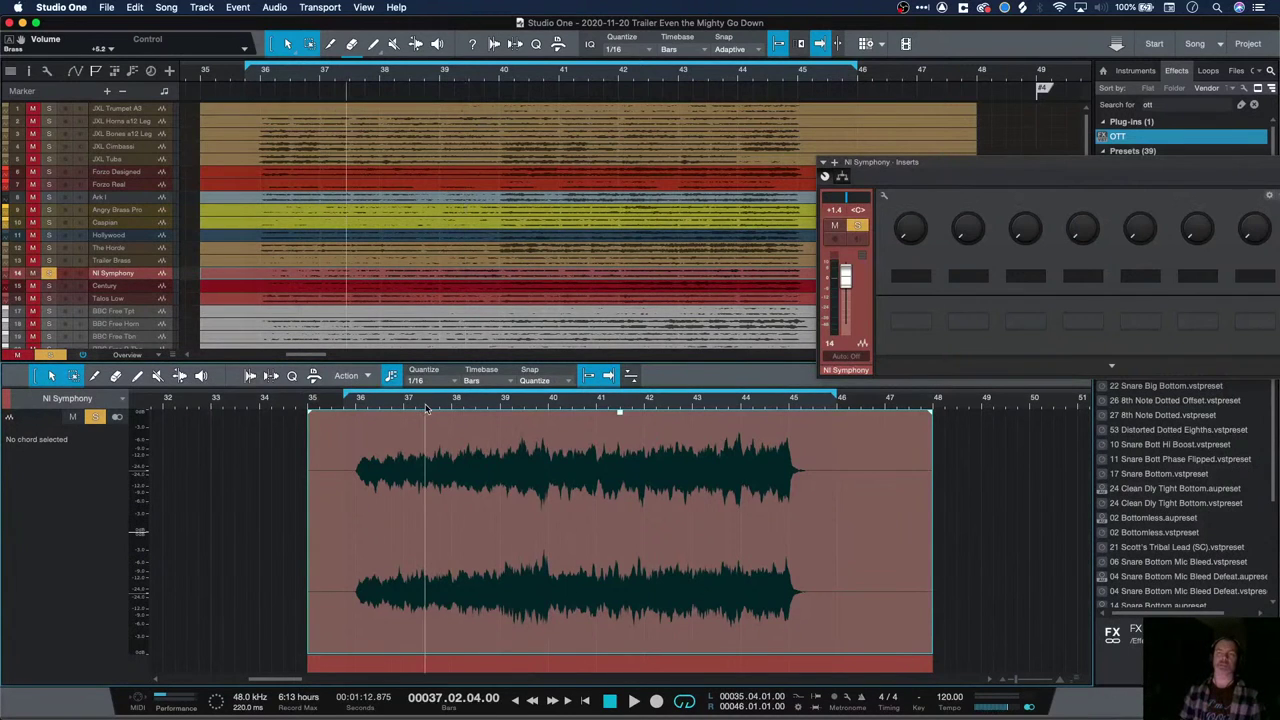
pyautogui.press('space')
pyautogui.press('space')
pyautogui.click(416, 402)
pyautogui.press('space')
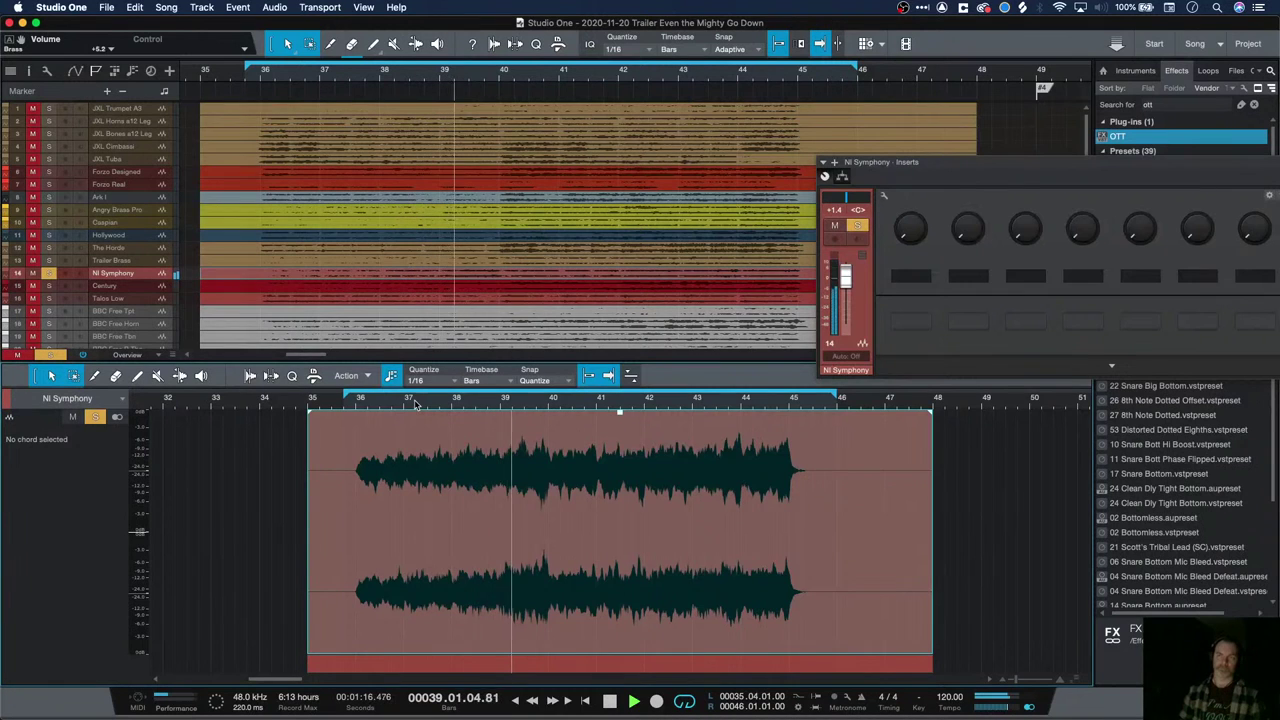
pyautogui.press('space')
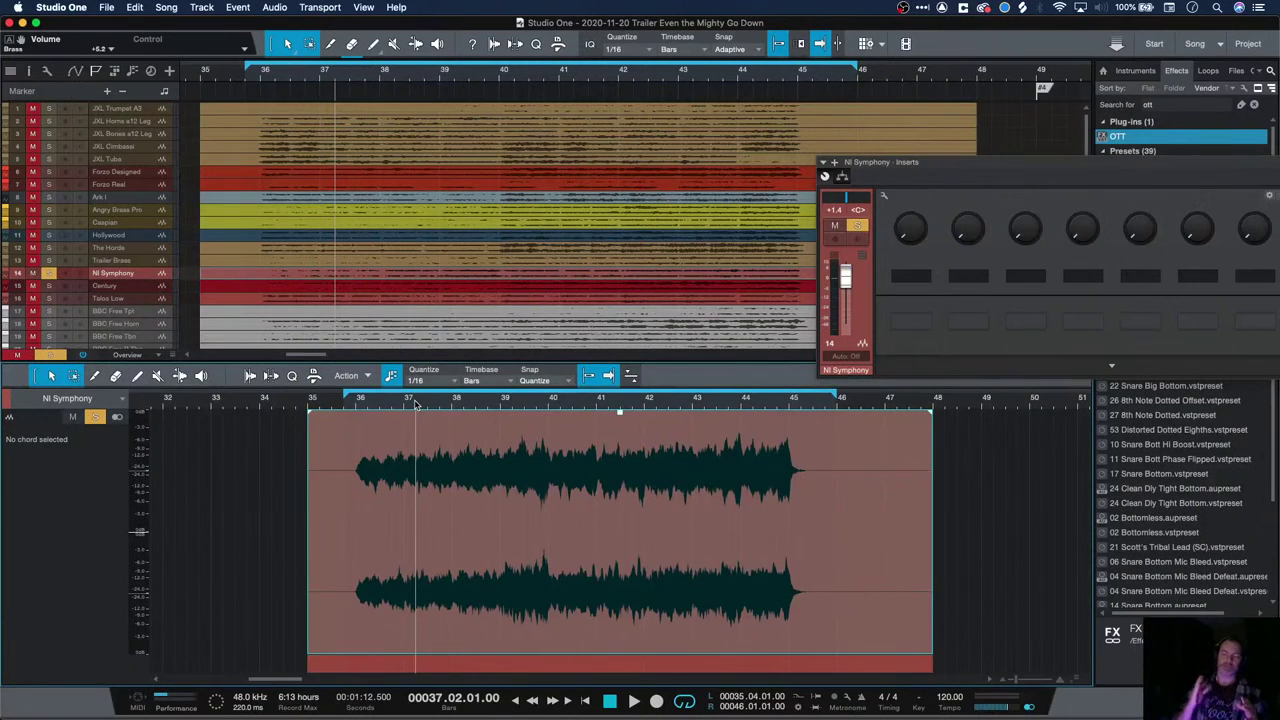
# Switch the solo to the Century layer and play it back from just before bar 36
pyautogui.click(49, 286)
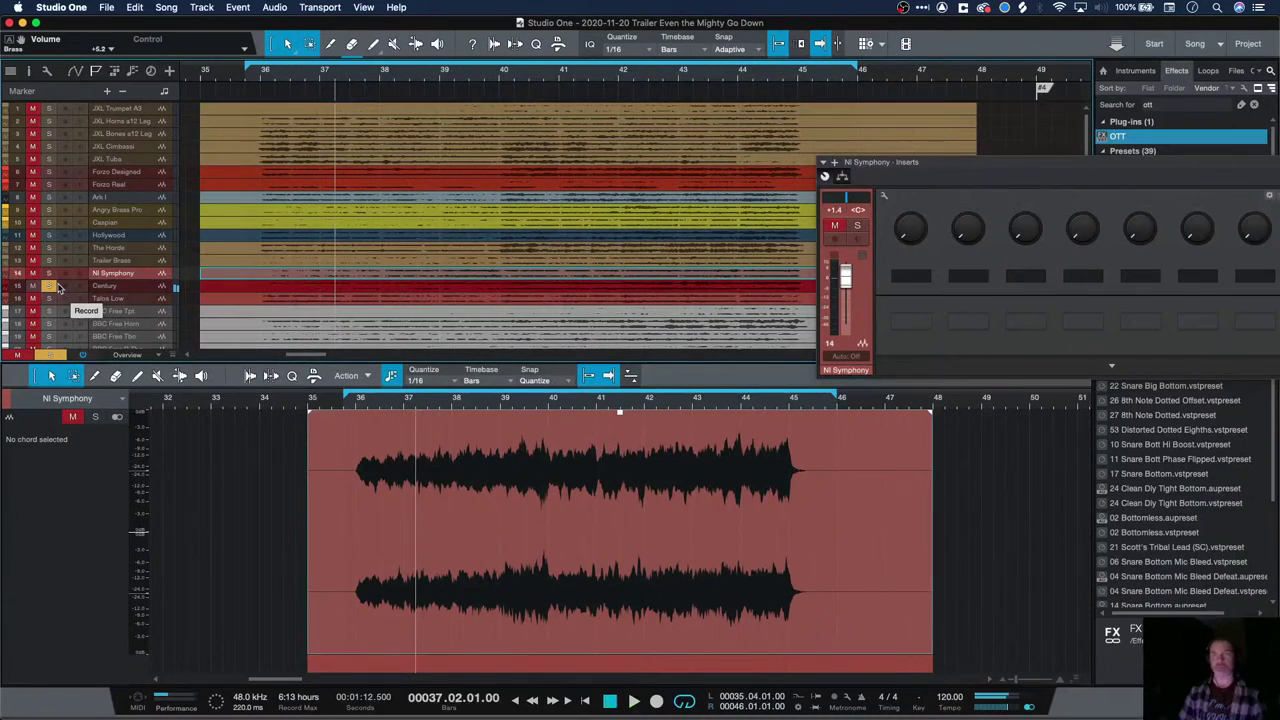
pyautogui.click(350, 403)
pyautogui.press('space')
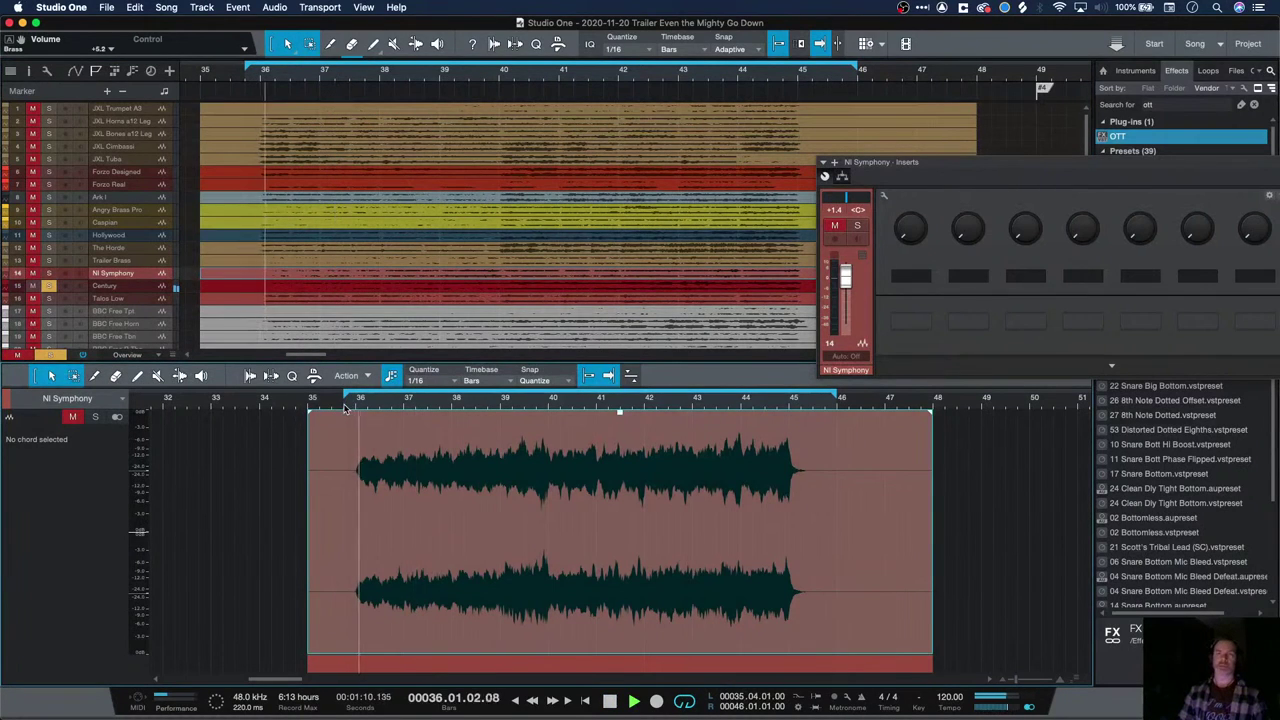
pyautogui.press('space')
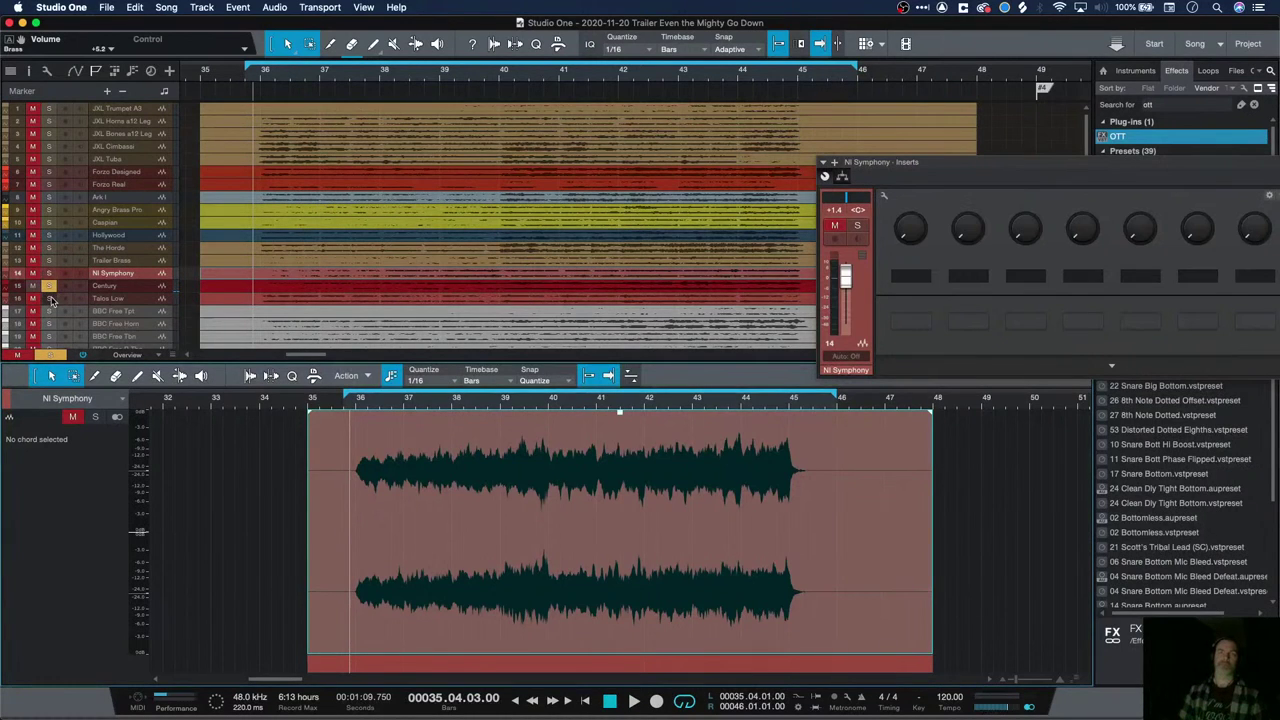
# Audition the Talos Low and Ark I layers in turn, soloing each from just before bar 36
pyautogui.click(50, 300)
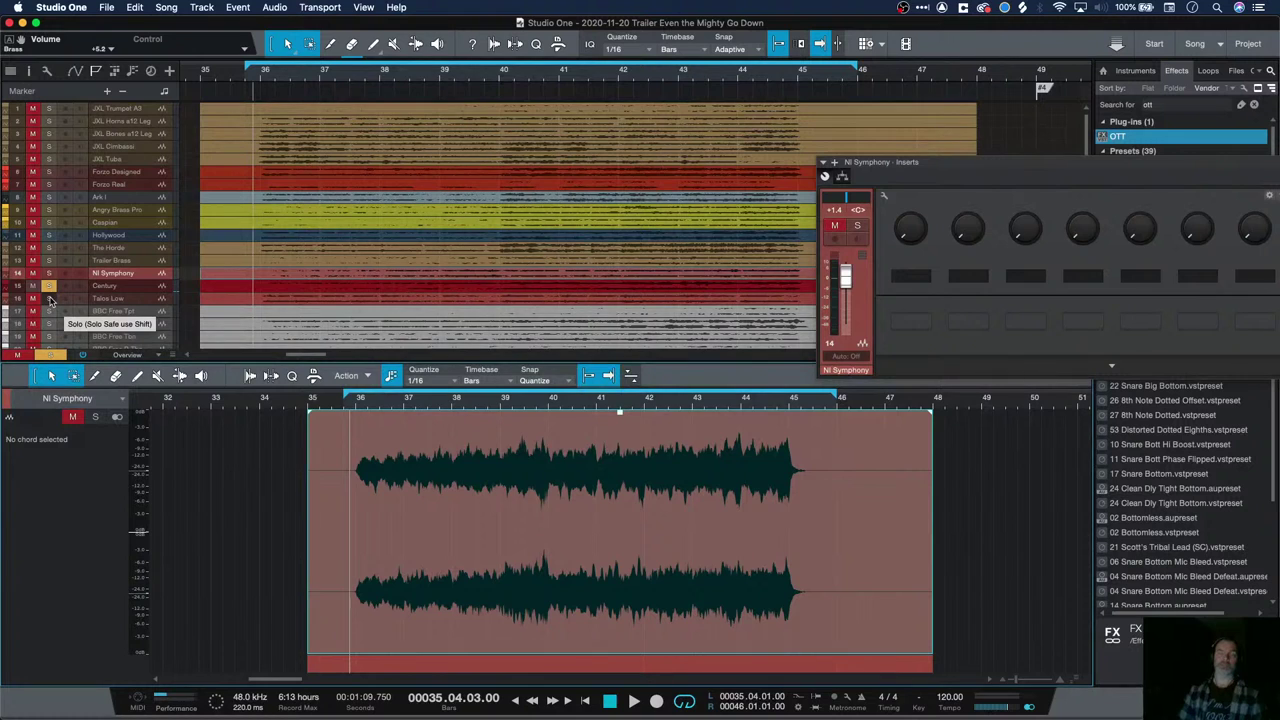
pyautogui.press('space')
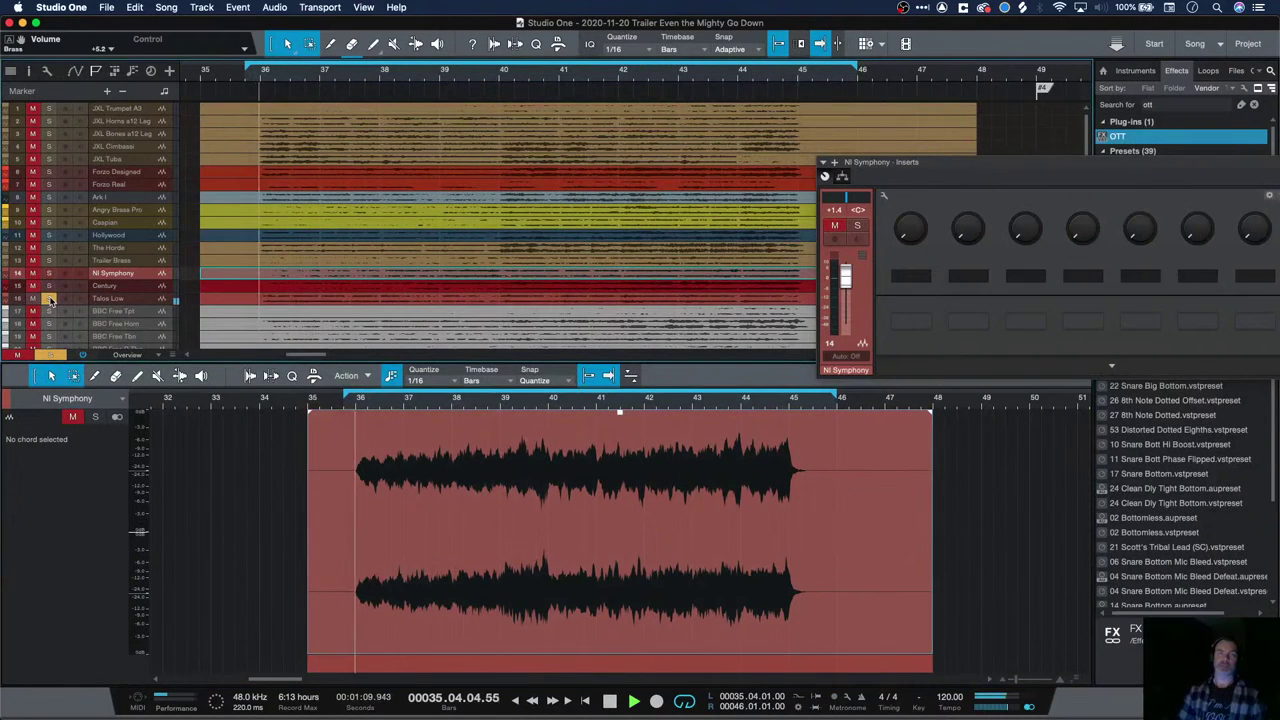
pyautogui.press('space')
pyautogui.click(49, 197)
pyautogui.press('space')
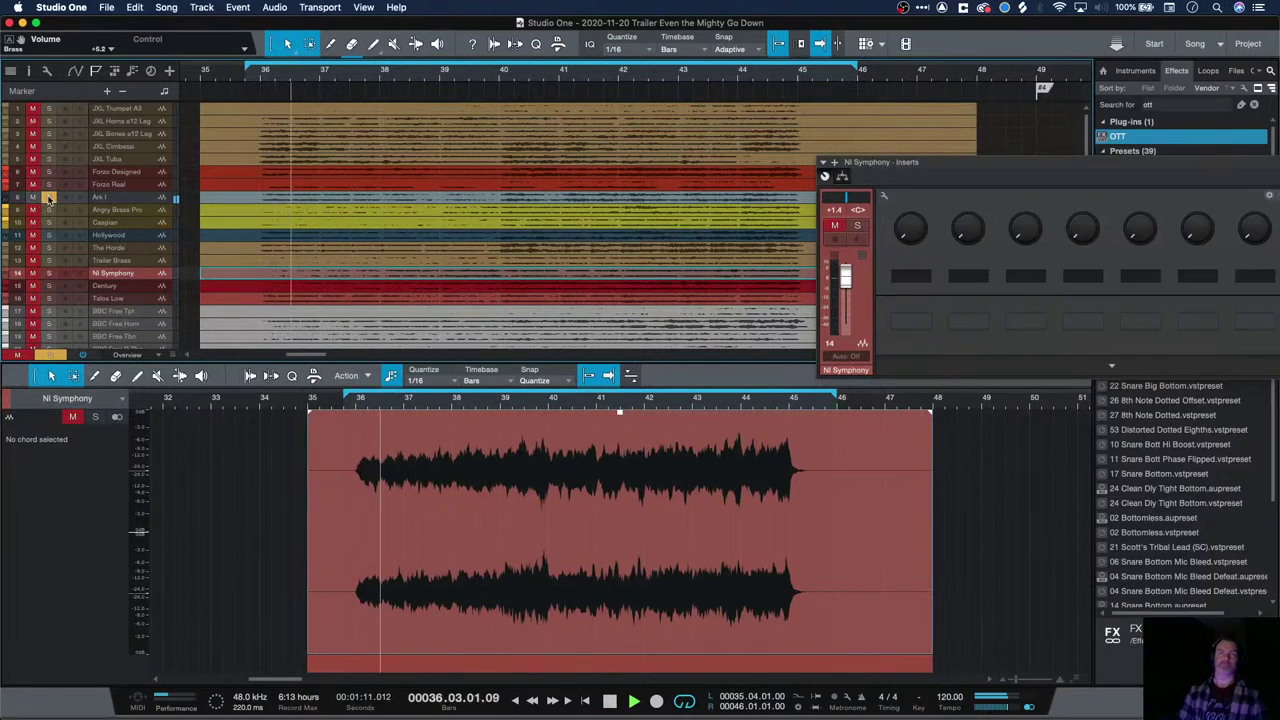
pyautogui.press('space')
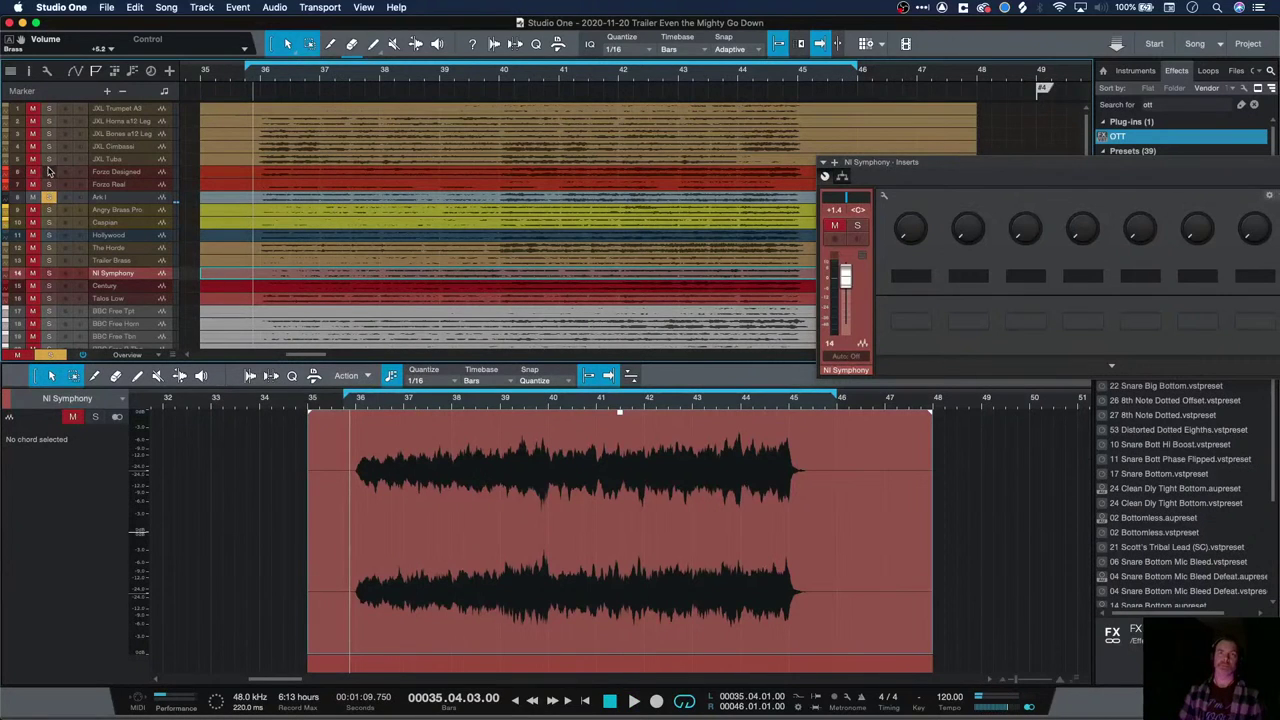
# Audition the Forzo Designed and Trailer Brass layers in turn, each soloed on its own
pyautogui.click(49, 172)
pyautogui.press('space')
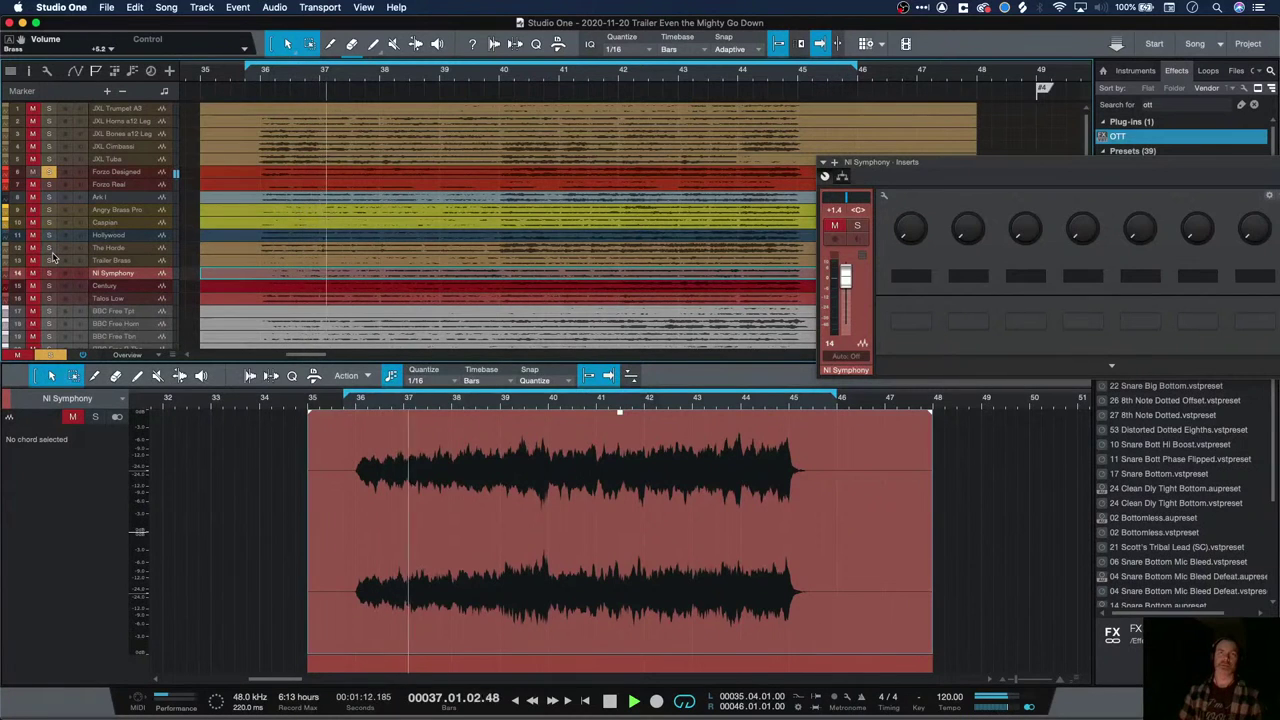
pyautogui.press('space')
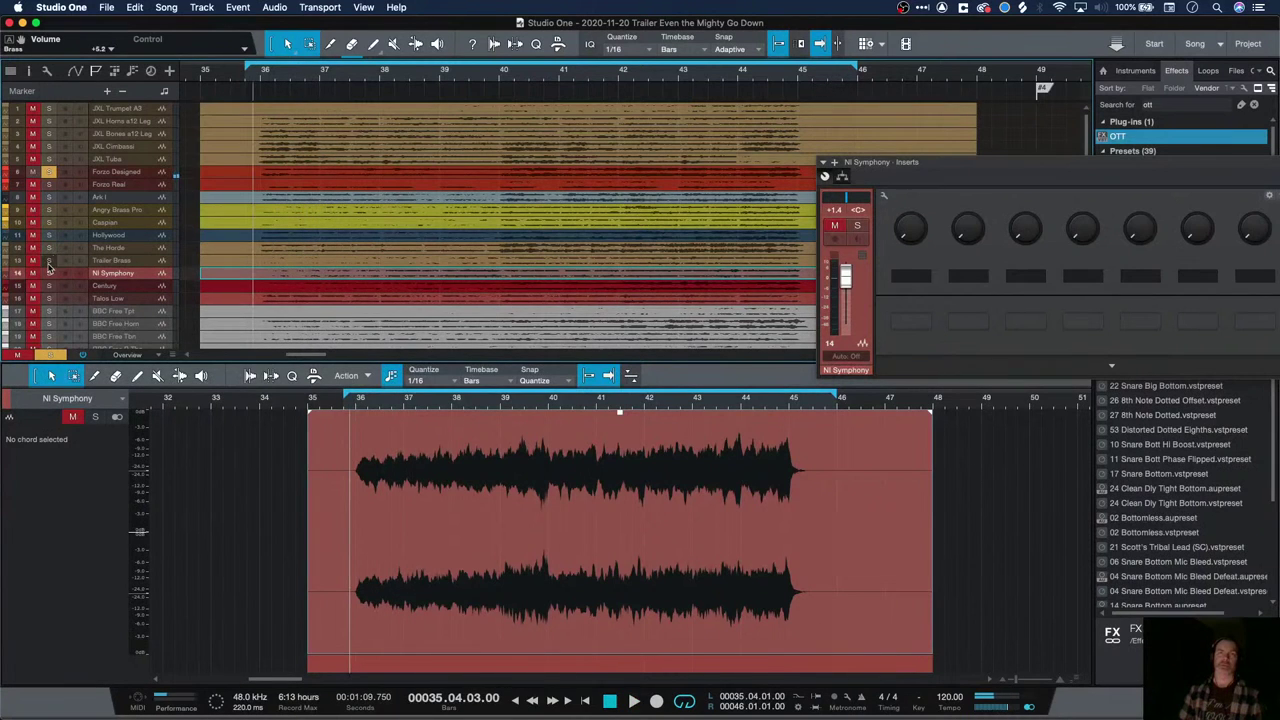
pyautogui.click(48, 262)
pyautogui.press('space')
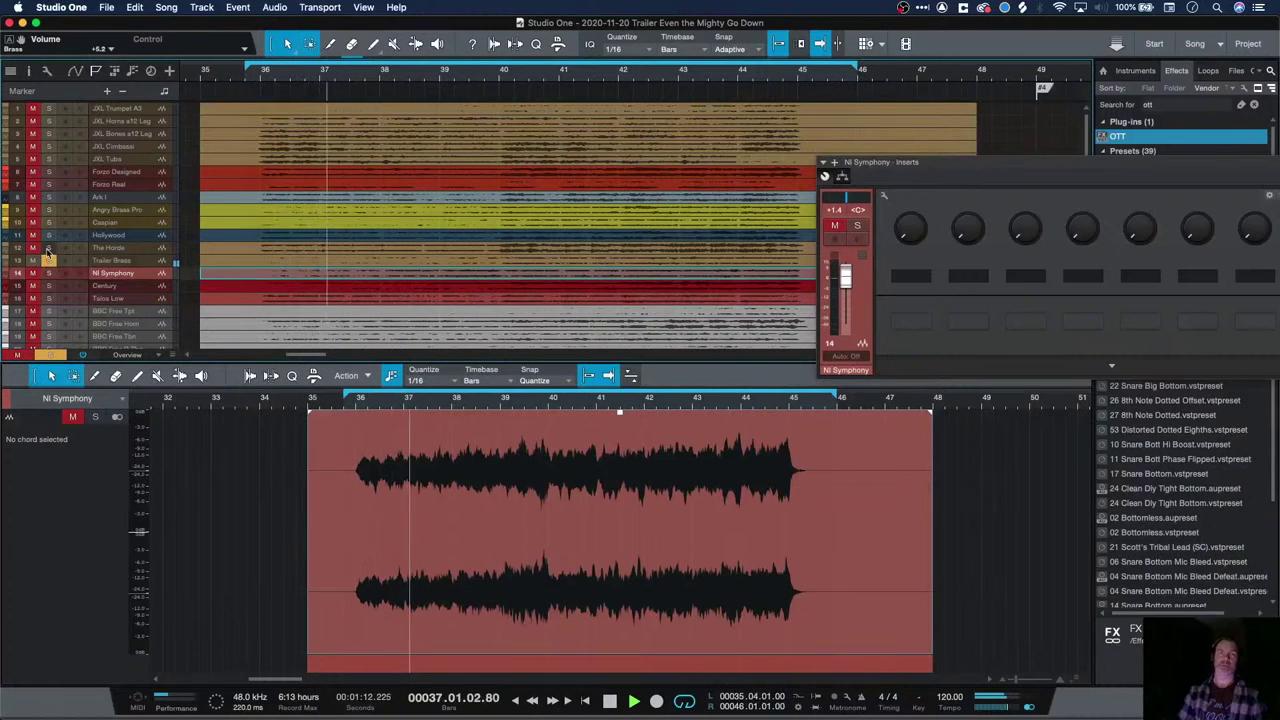
pyautogui.press('space')
# Solo the Caspian and Angry Brass Pro layers together and play them back
pyautogui.click(49, 222)
pyautogui.click(49, 211)
pyautogui.press('space')
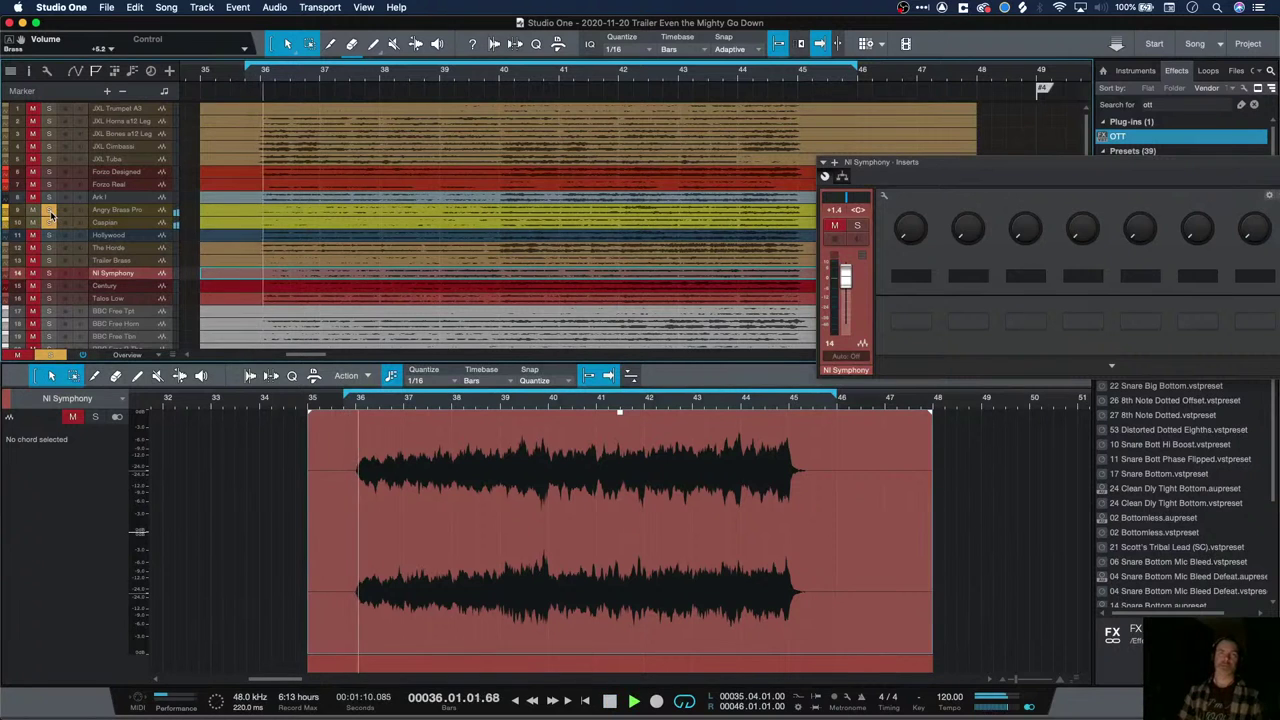
pyautogui.press('space')
# Select the five JXL brass layers from JXL Trumpet A3 to JXL Tuba, solo them together and play them back
pyautogui.click(137, 162)
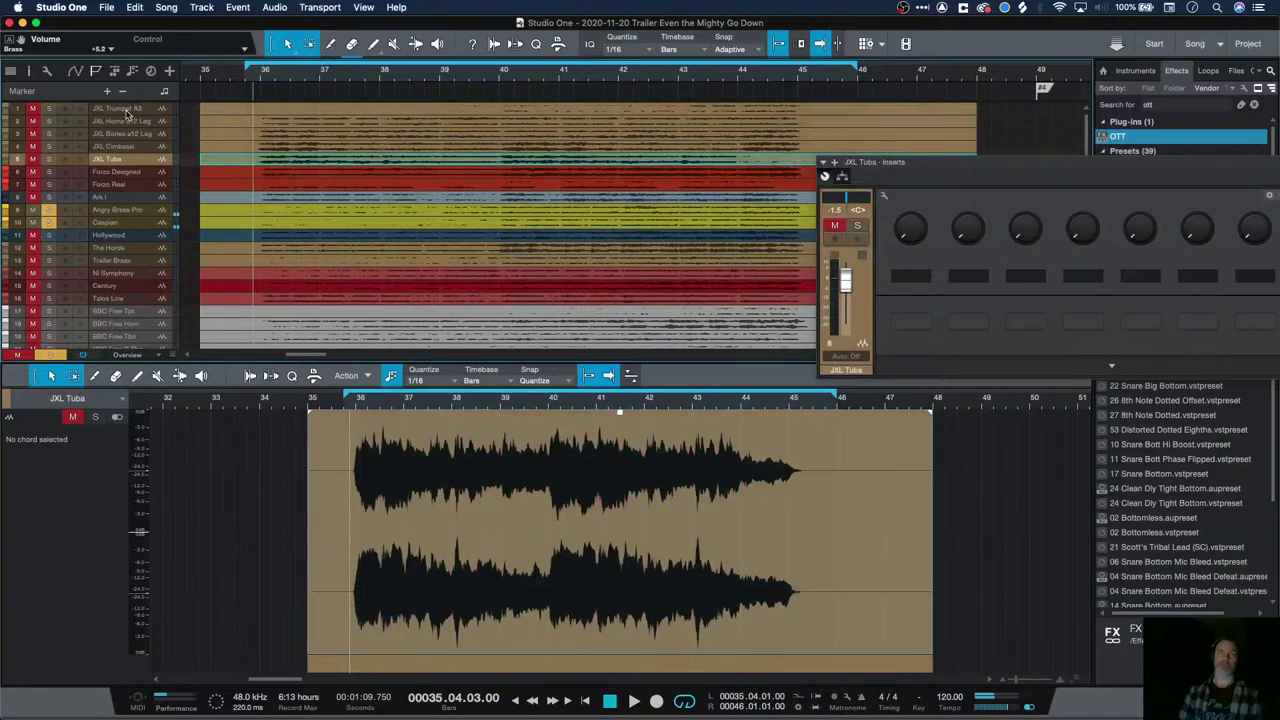
pyautogui.click(128, 110)
pyautogui.click(48, 160)
pyautogui.click(48, 160)
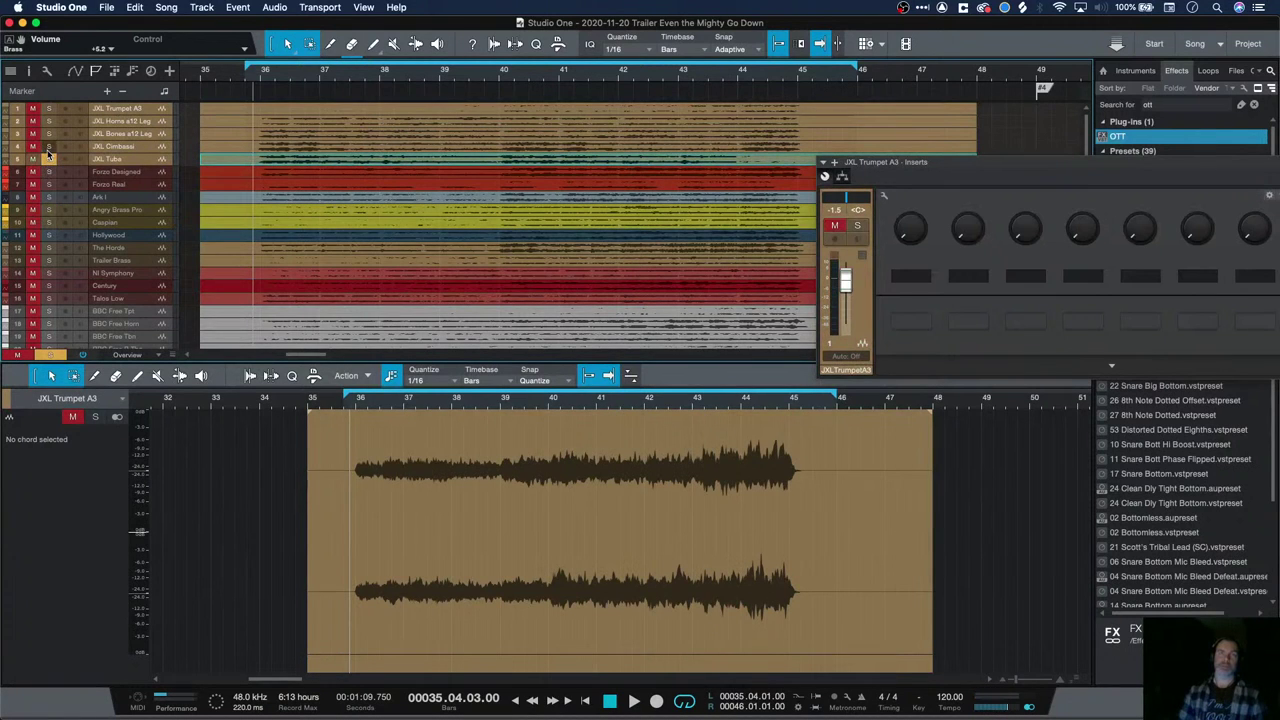
pyautogui.click(48, 147)
pyautogui.press('space')
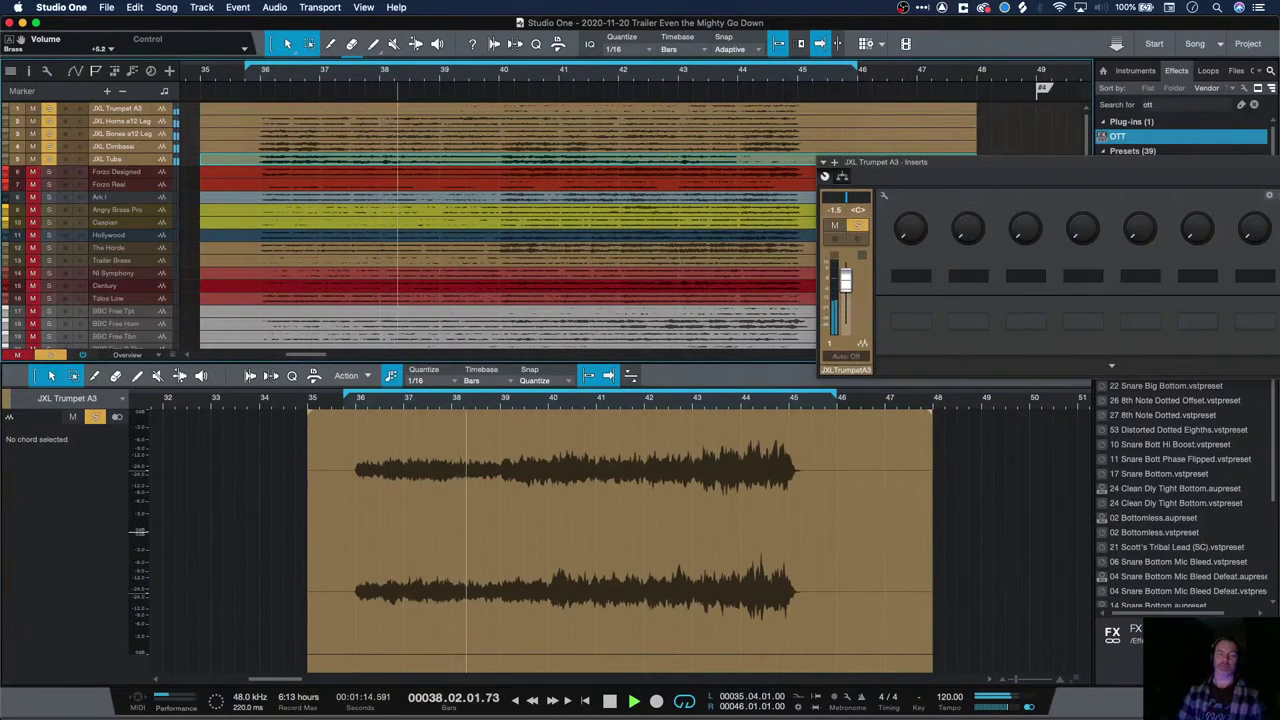
pyautogui.press('space')
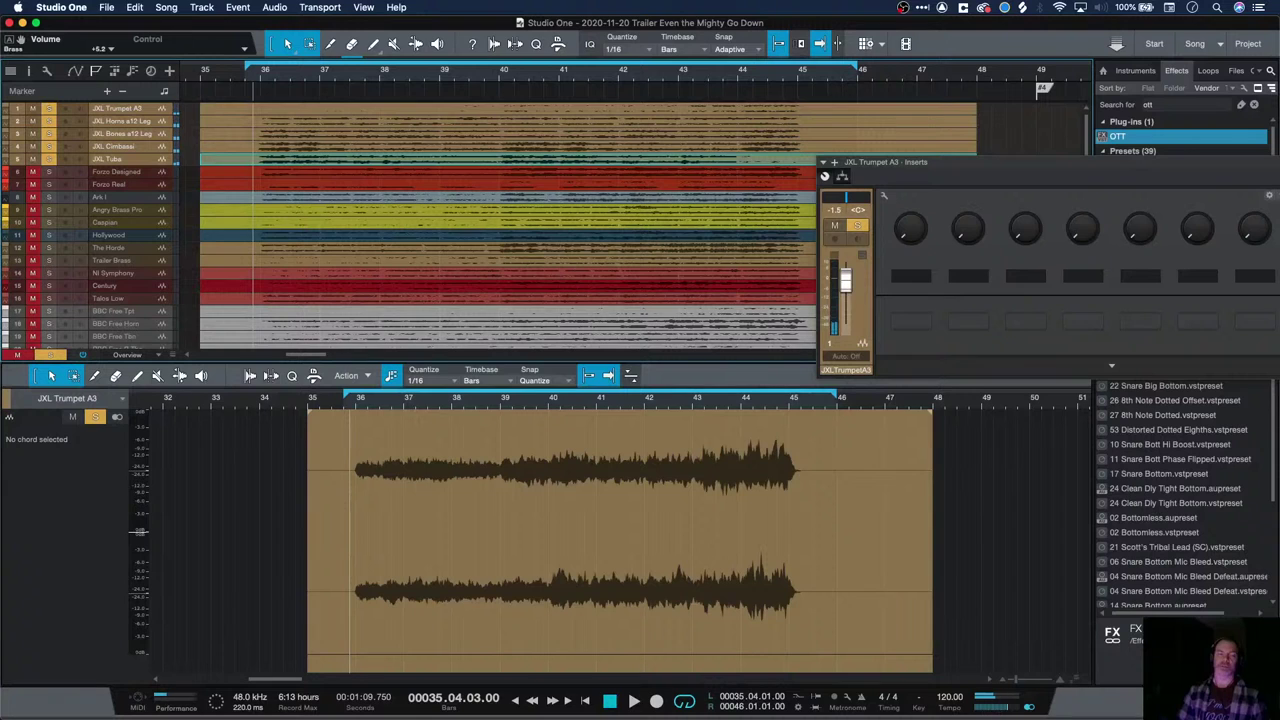
# Solo the Century layer for another playback, then clear its solo
pyautogui.click(50, 286)
pyautogui.press('space')
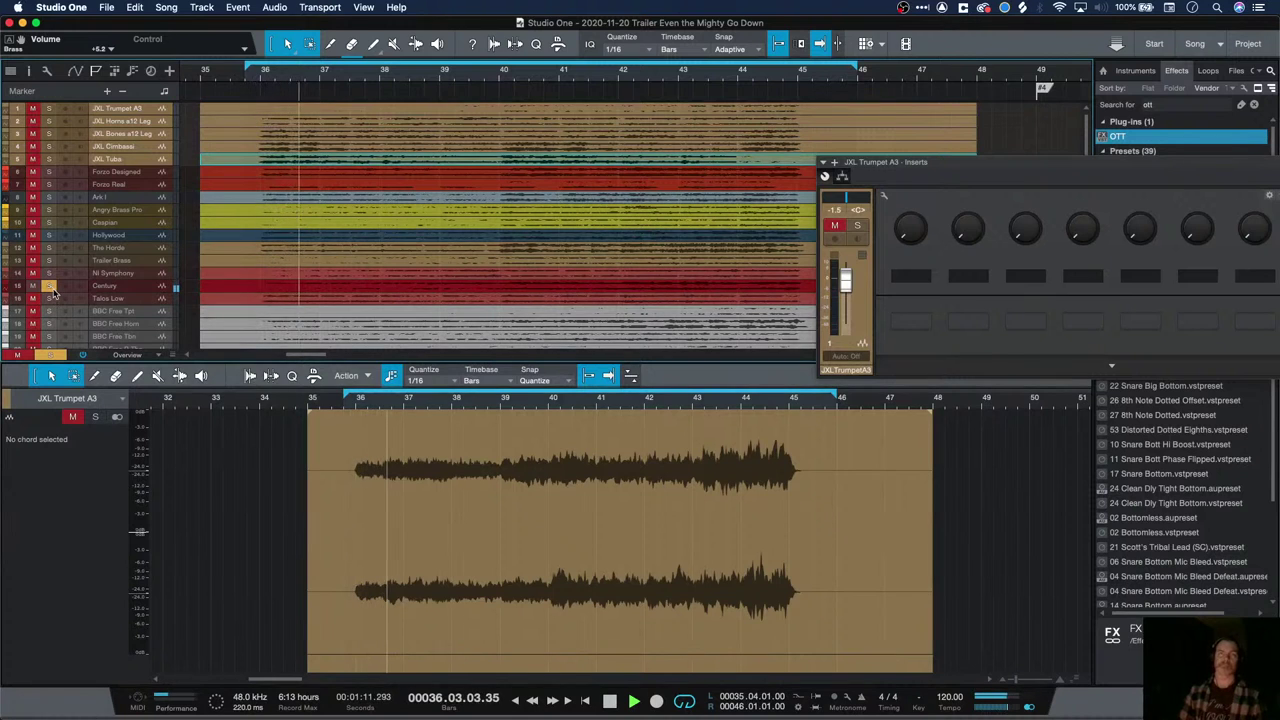
pyautogui.press('space')
pyautogui.click(49, 286)
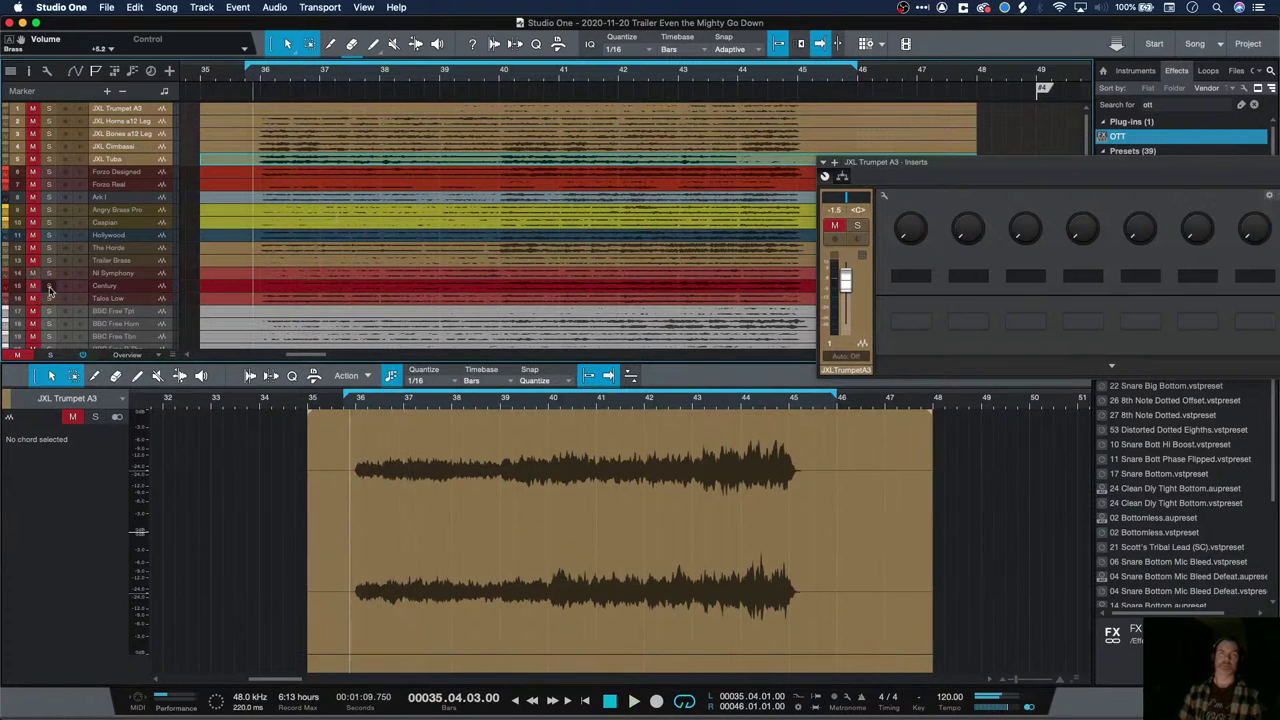
pyautogui.click(50, 286)
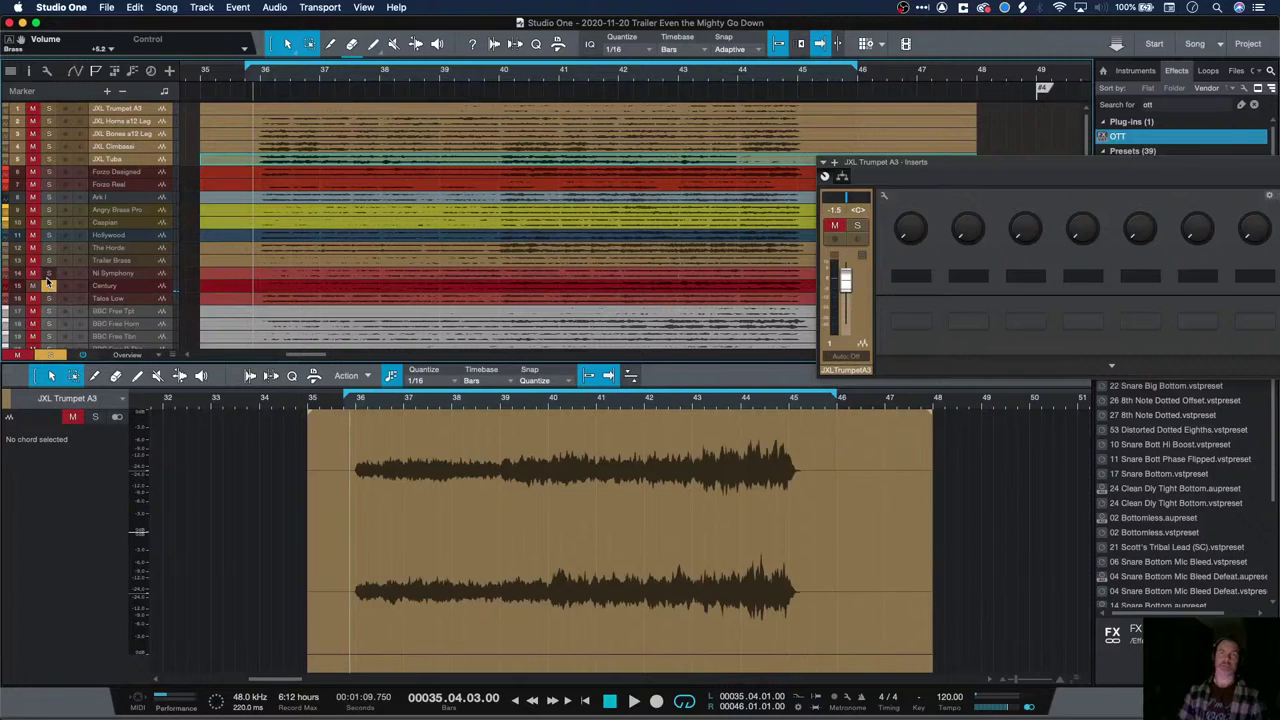
pyautogui.click(51, 287)
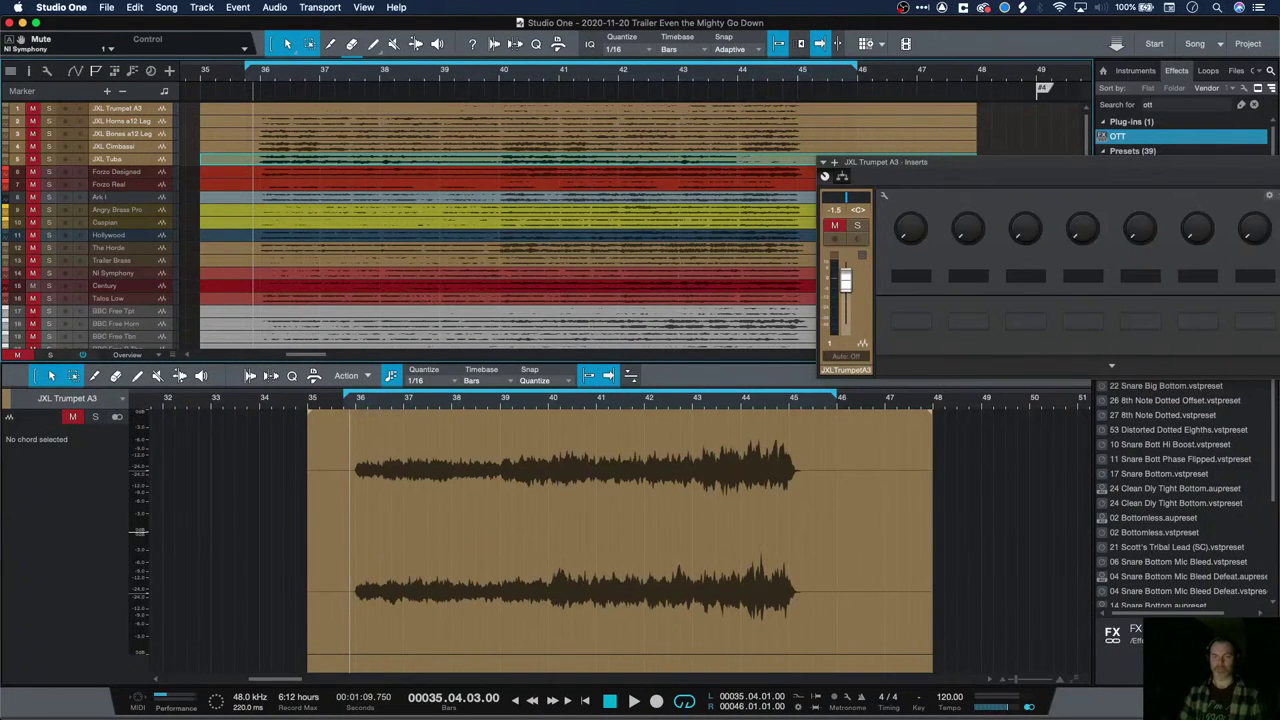
# Play back the passage from just before bar 36 with no layers soloed
pyautogui.press('space')
pyautogui.press('space')
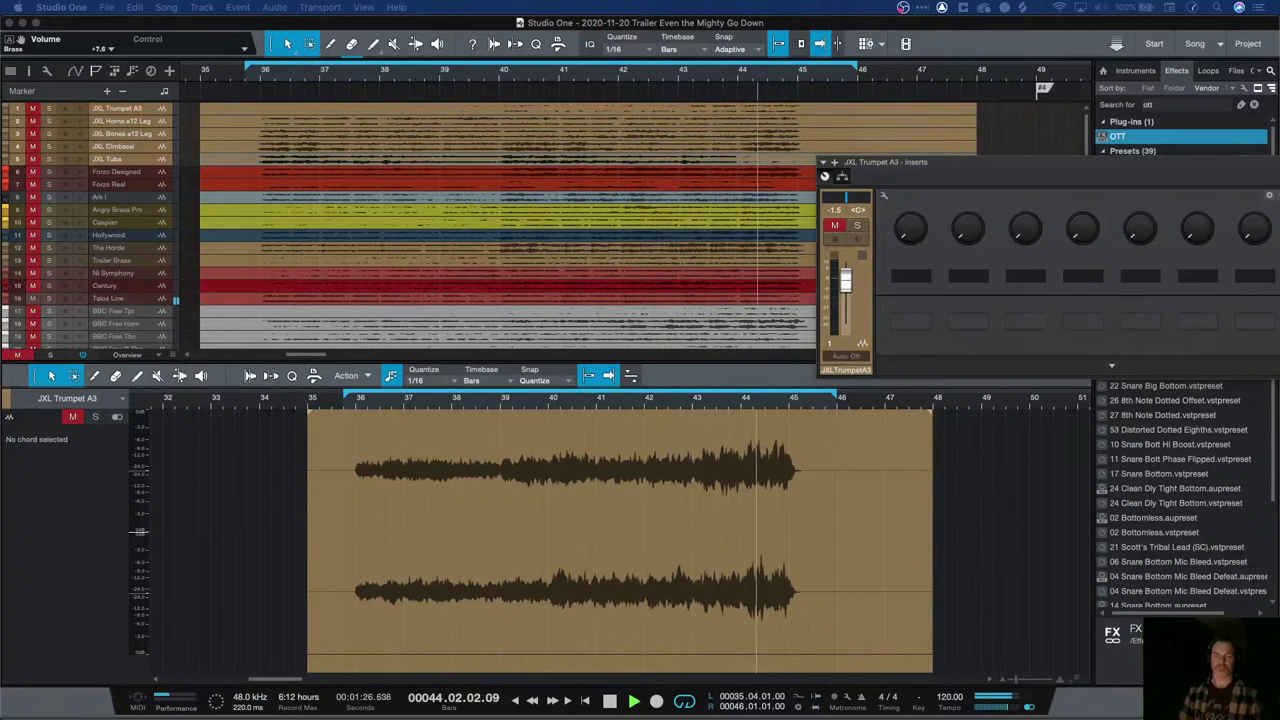
pyautogui.press('space')
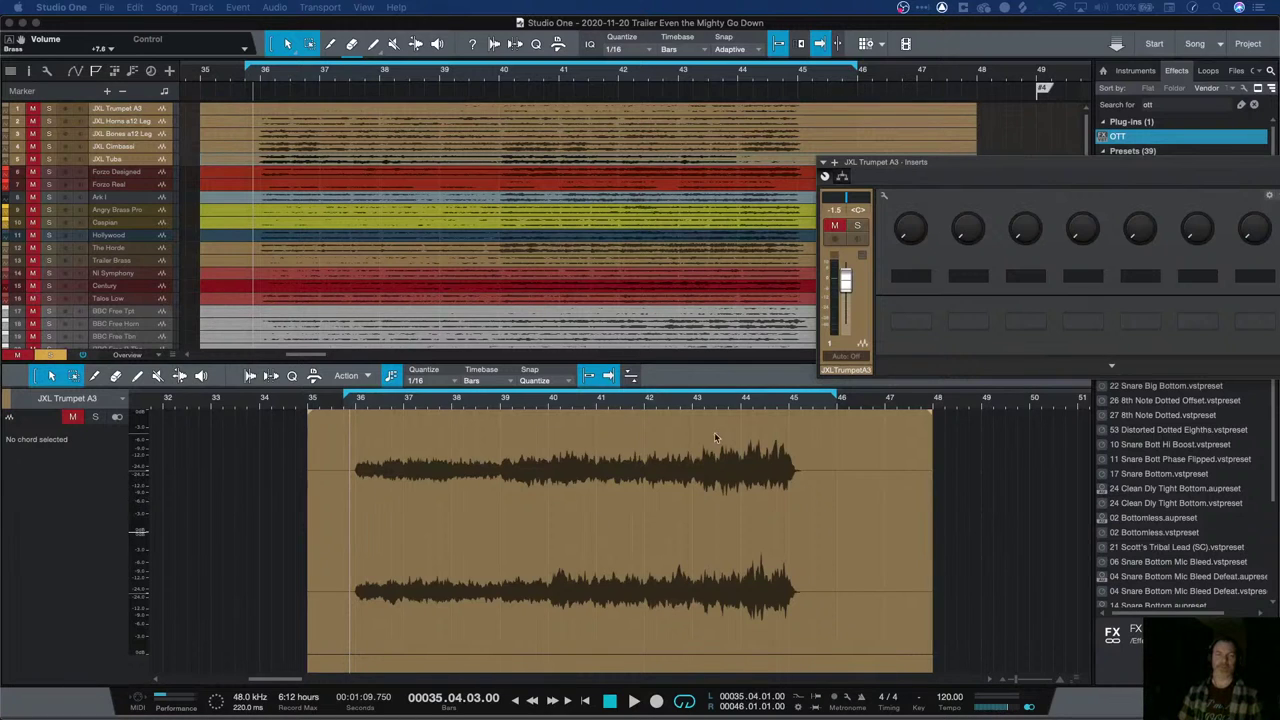
# Play the soloed Noise layer from around bar 43 and bring up its audio and inserts
pyautogui.click(697, 407)
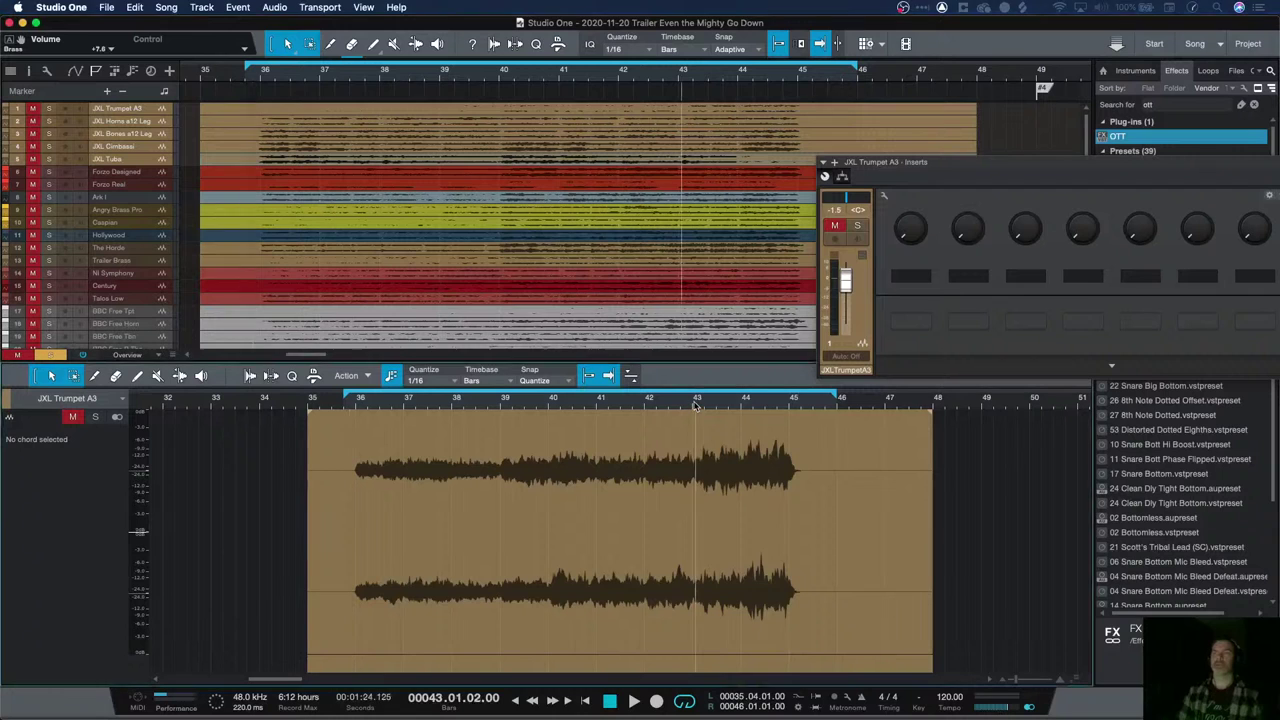
pyautogui.click(690, 405)
pyautogui.press('space')
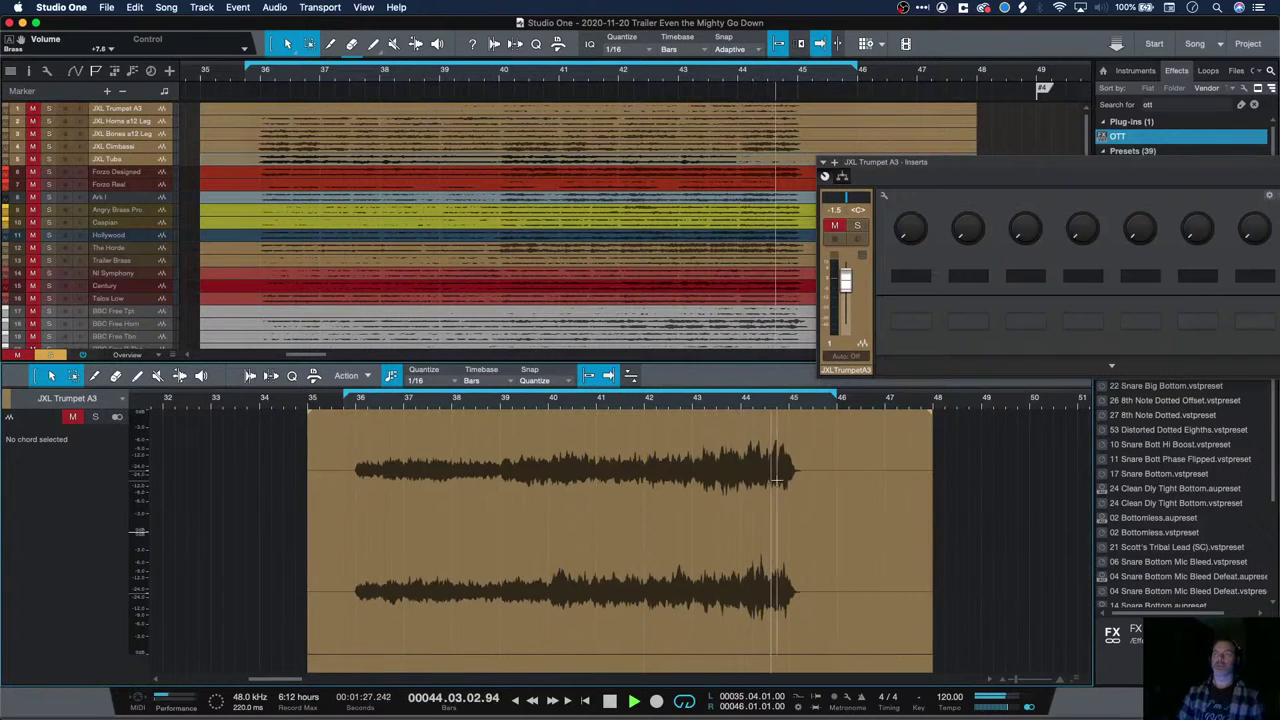
pyautogui.press('space')
pyautogui.scroll(-5, 452, 241)
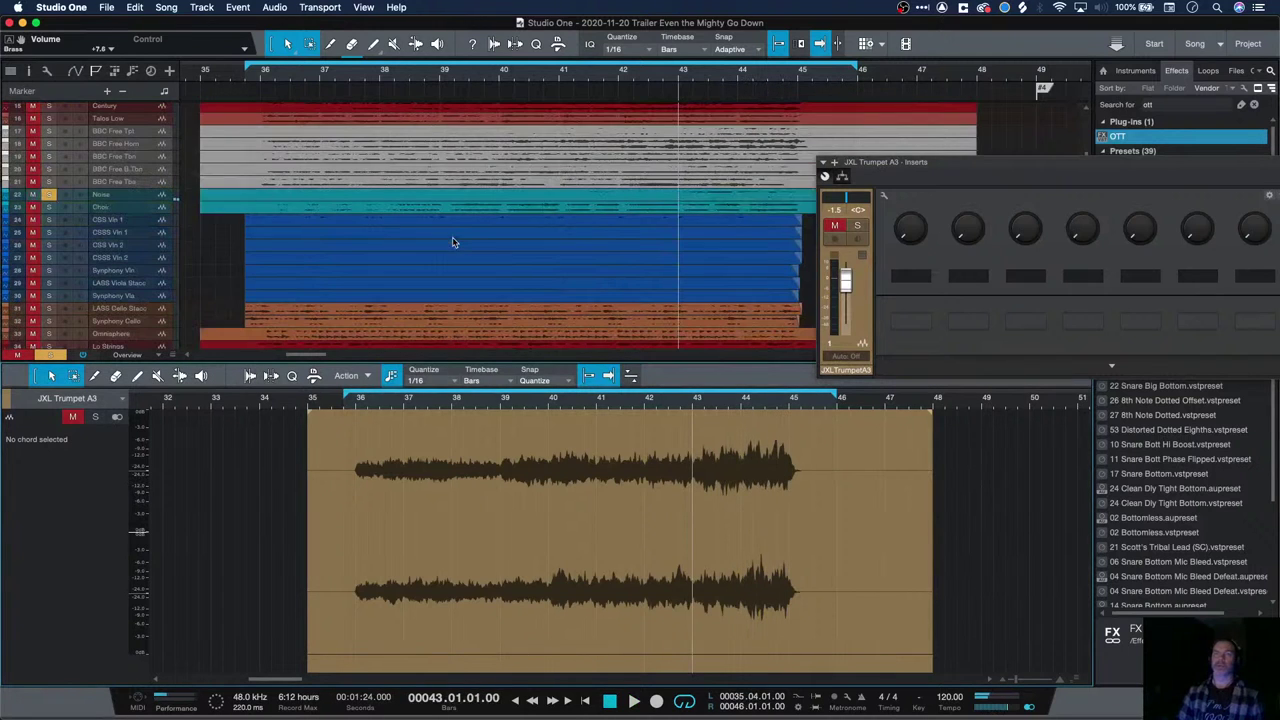
pyautogui.click(458, 195)
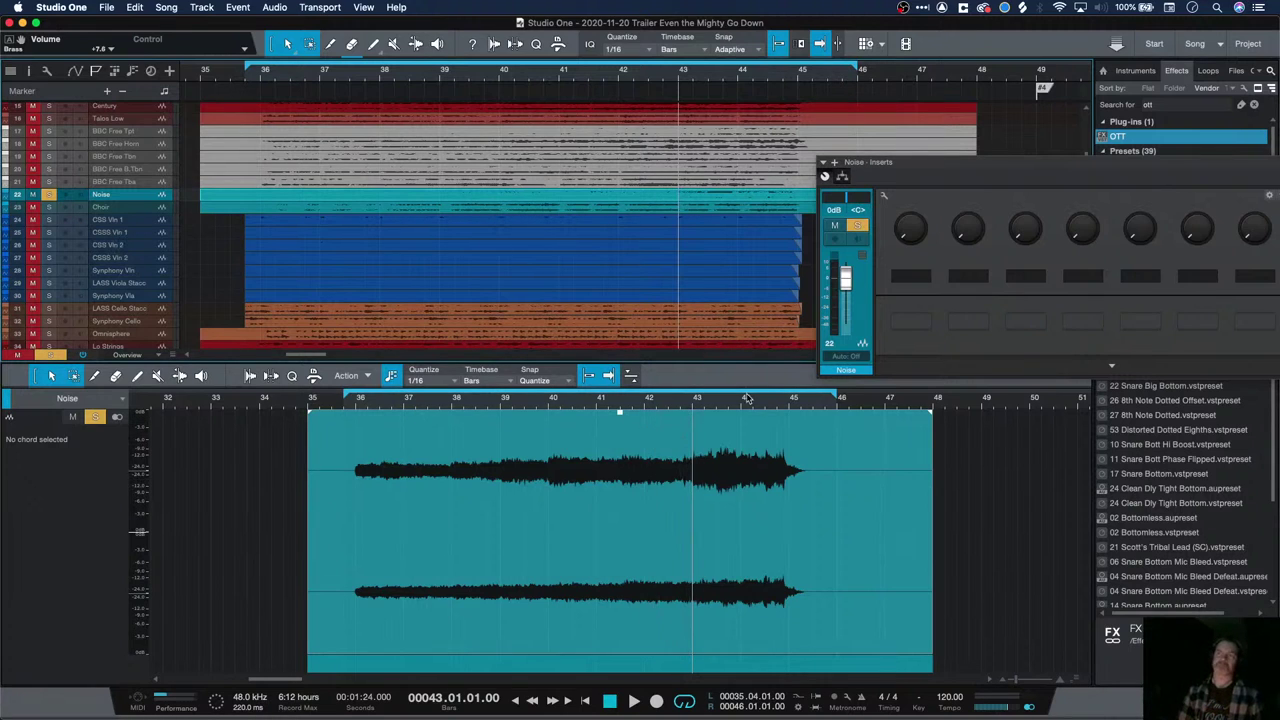
# Replay the soloed Noise layer from bar 43, then clear its solo
pyautogui.press('space')
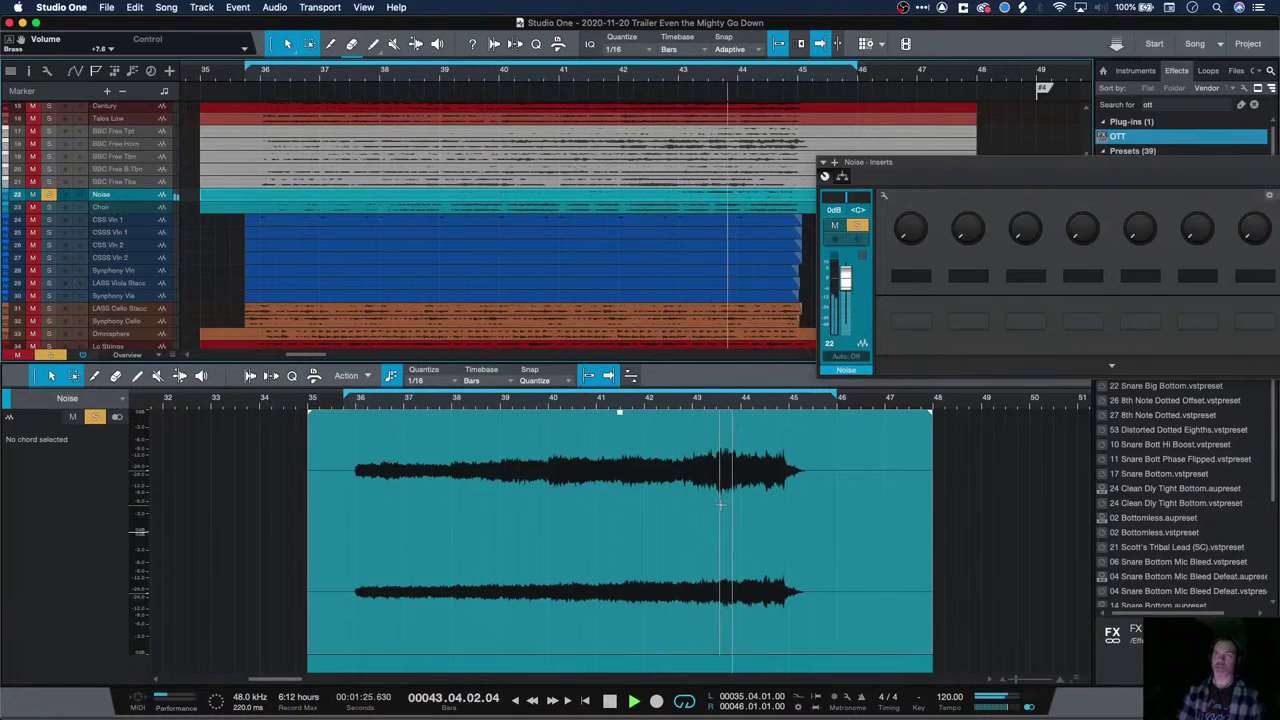
pyautogui.press('space')
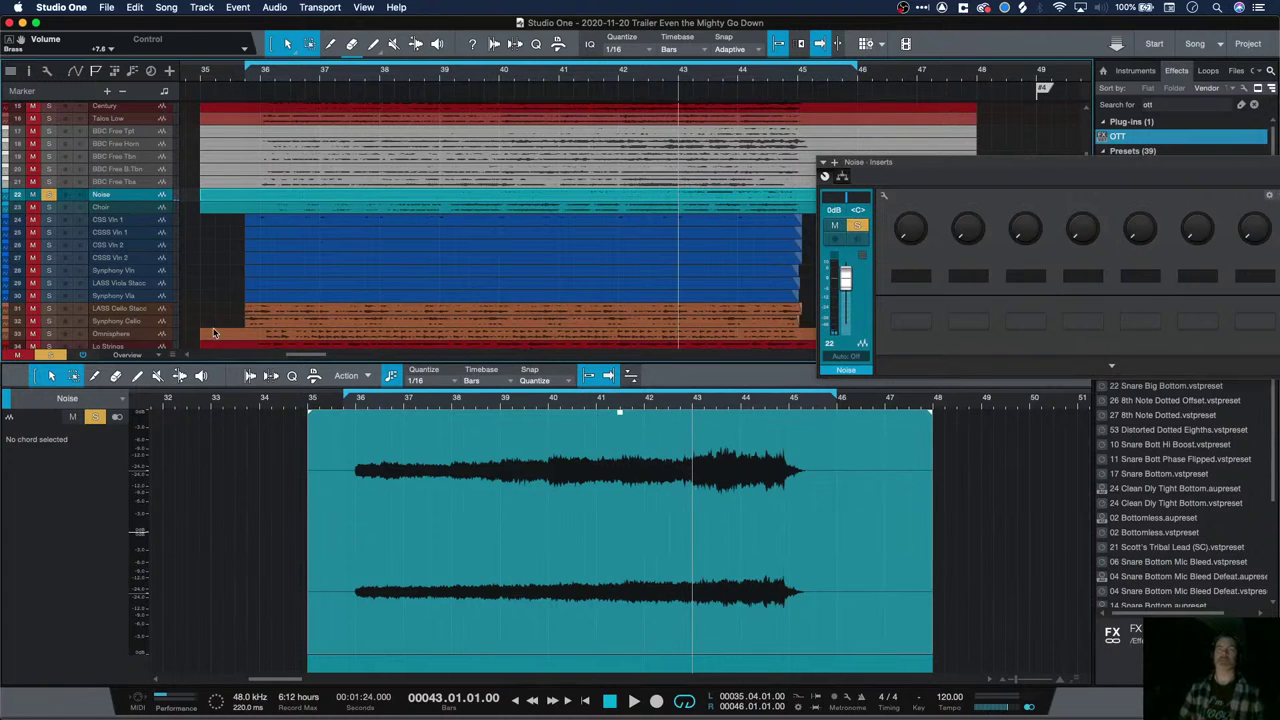
pyautogui.click(48, 195)
# Clear all track mutes, including the Noise layer's, so every layer is audible
pyautogui.click(32, 196)
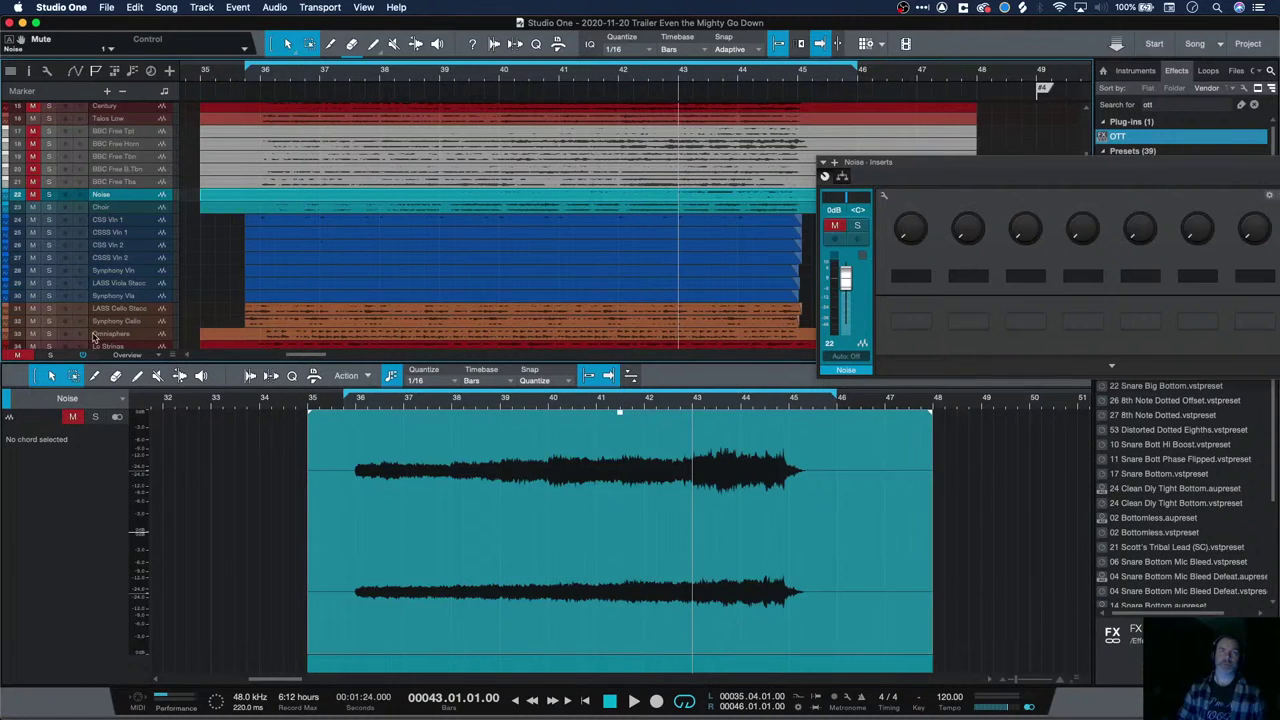
pyautogui.scroll(-3, 173, 302)
pyautogui.scroll(-2, 165, 328)
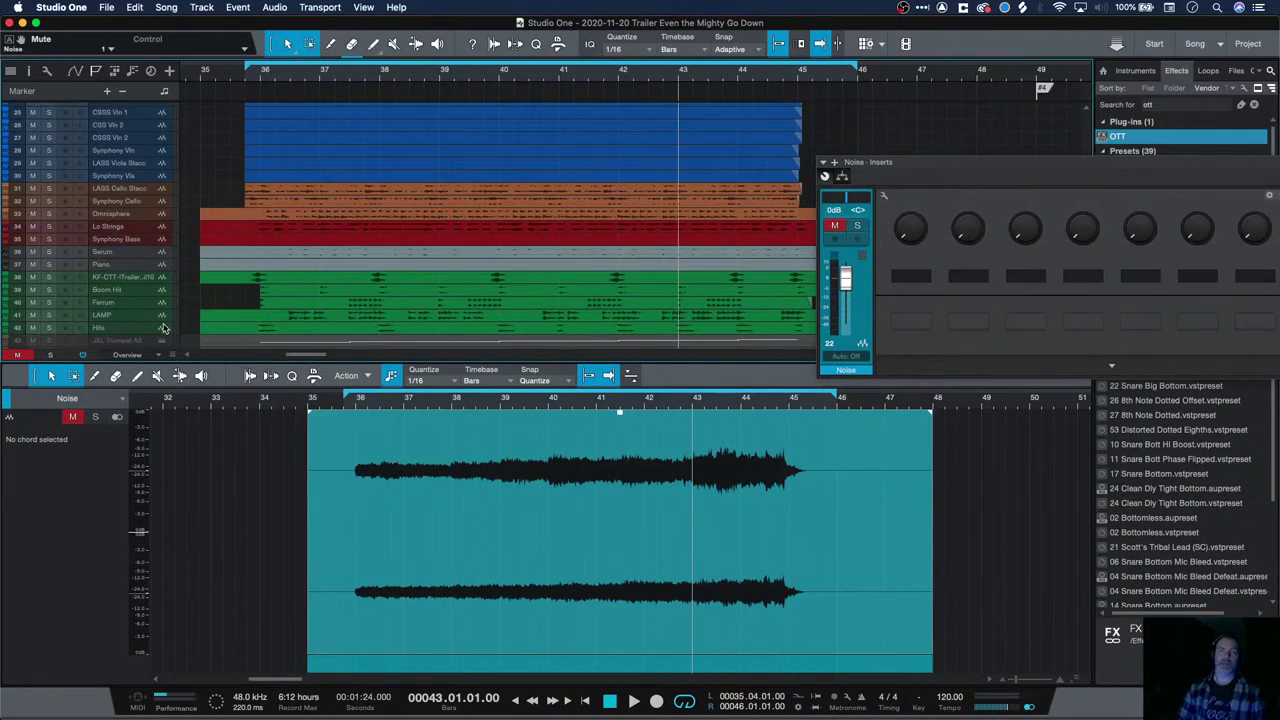
pyautogui.scroll(12, 210, 318)
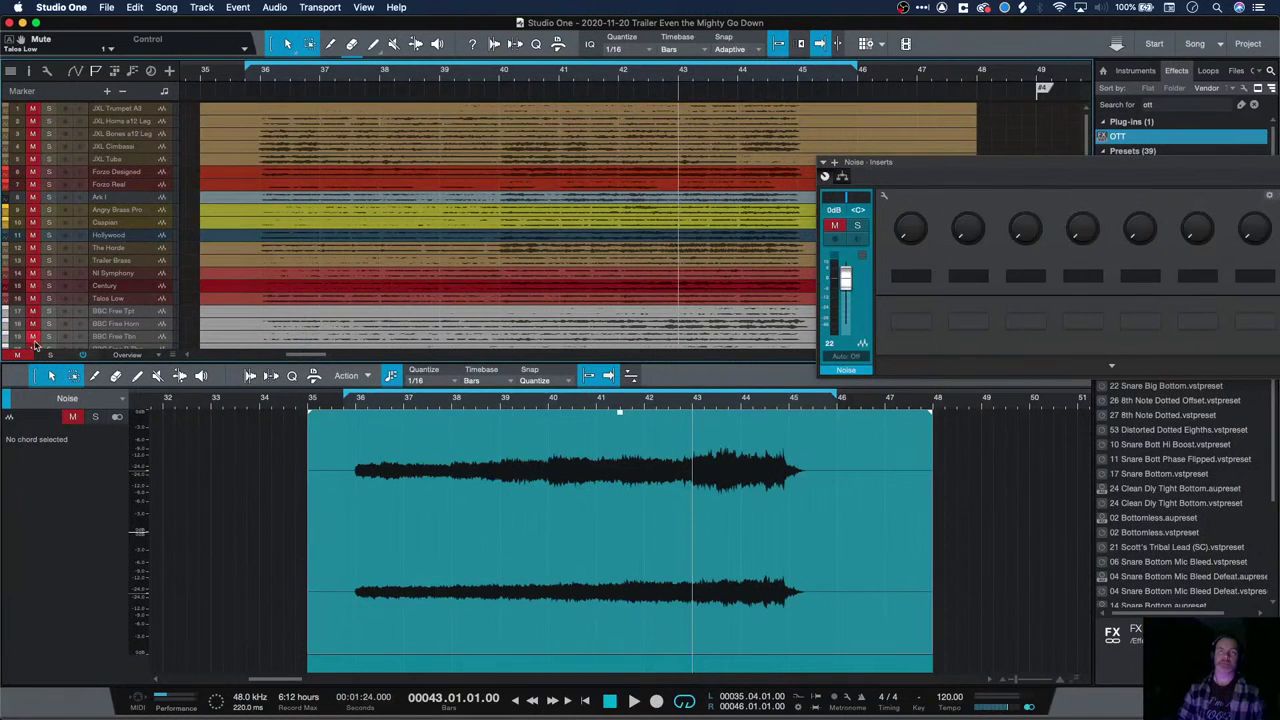
pyautogui.click(20, 356)
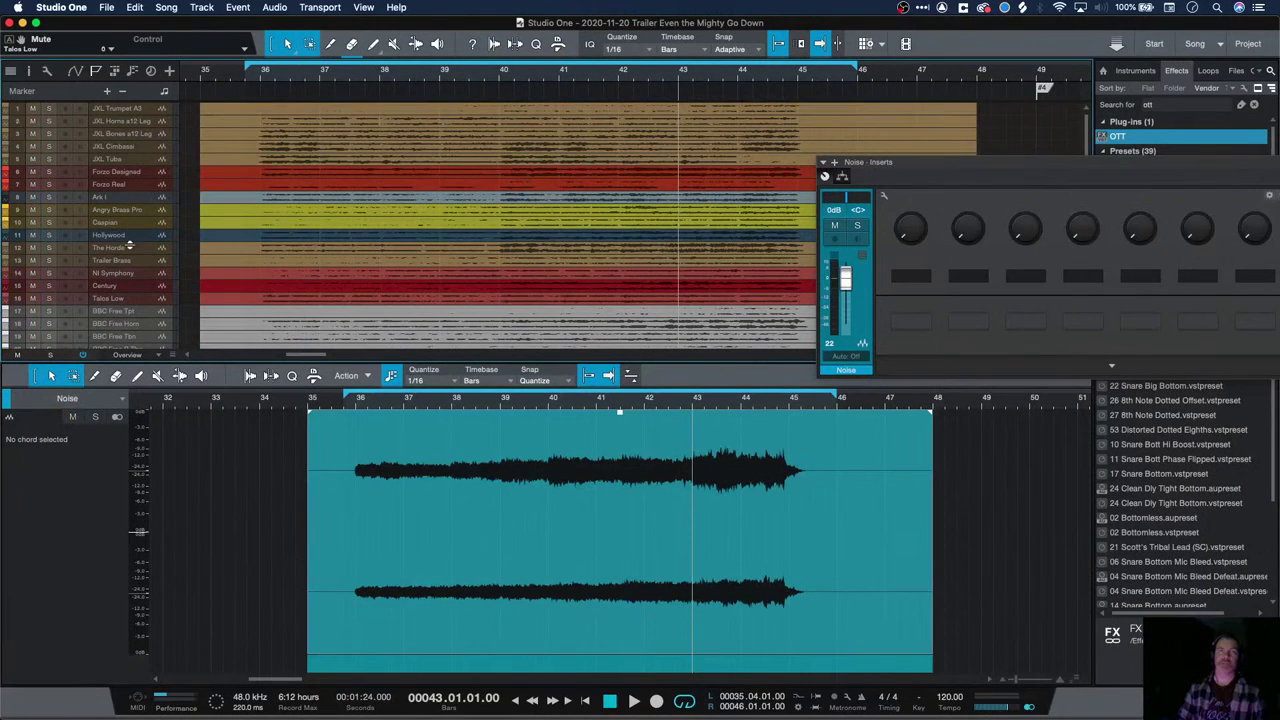
pyautogui.scroll(-4, 157, 326)
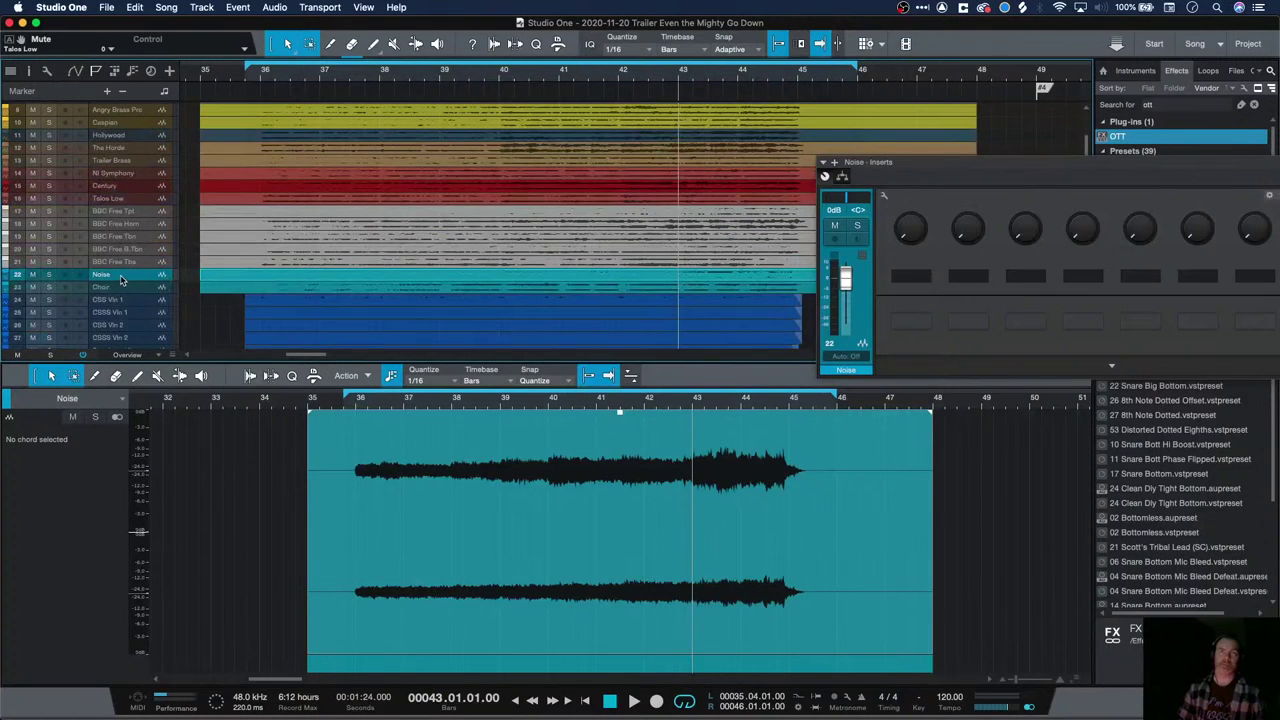
pyautogui.scroll(4, 120, 280)
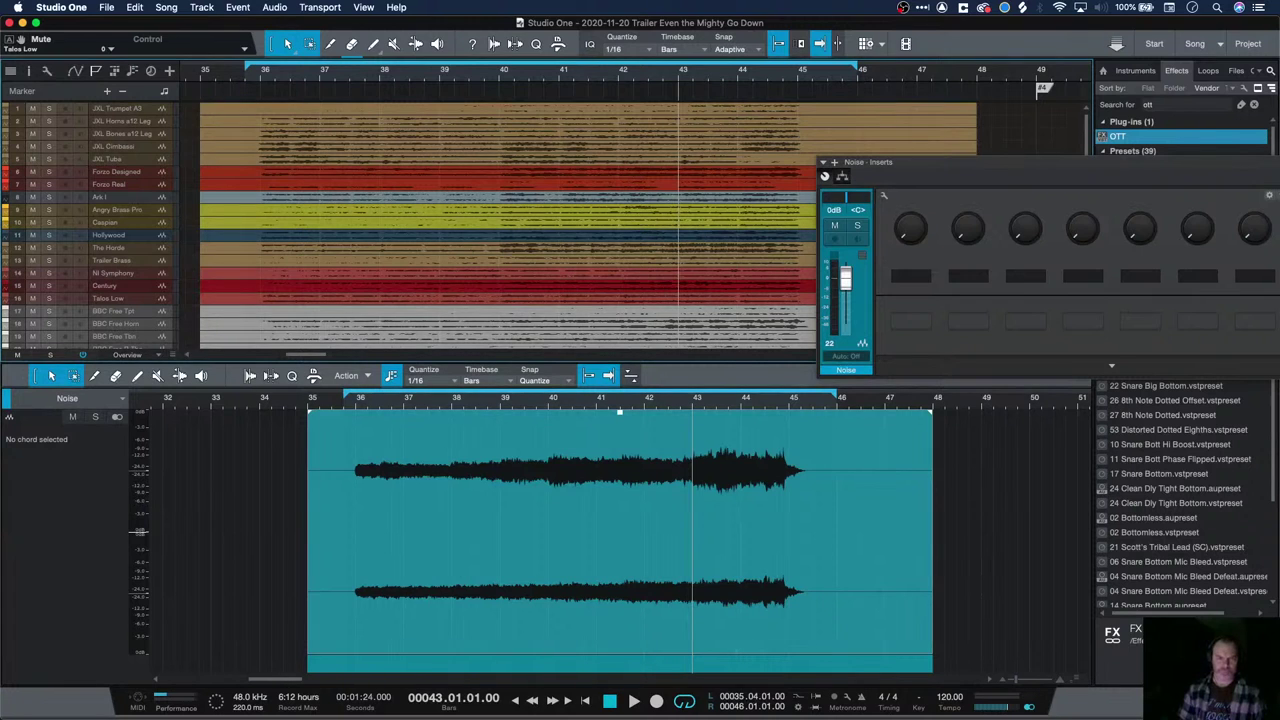
# Select the JXL brass layers from JXL Trumpet A3 to JXL Tuba and audition them soloed from bar 43
pyautogui.click(110, 159)
pyautogui.click(116, 108)
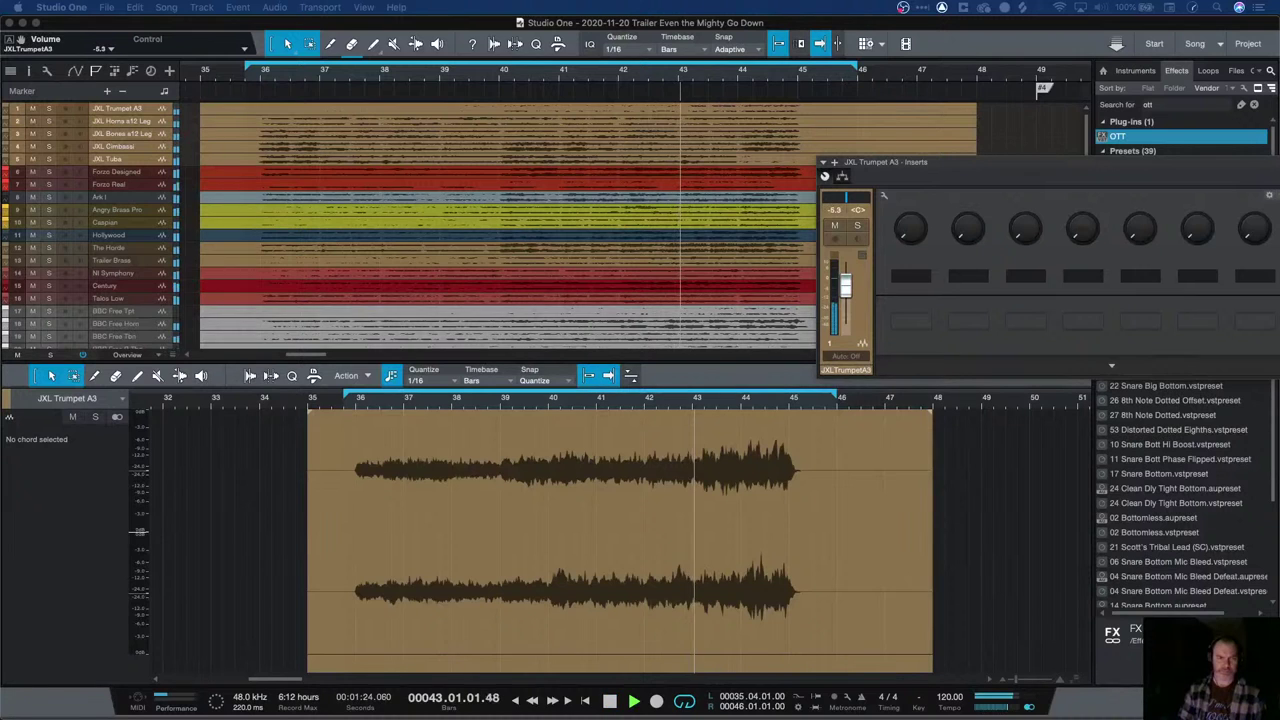
pyautogui.press('s')
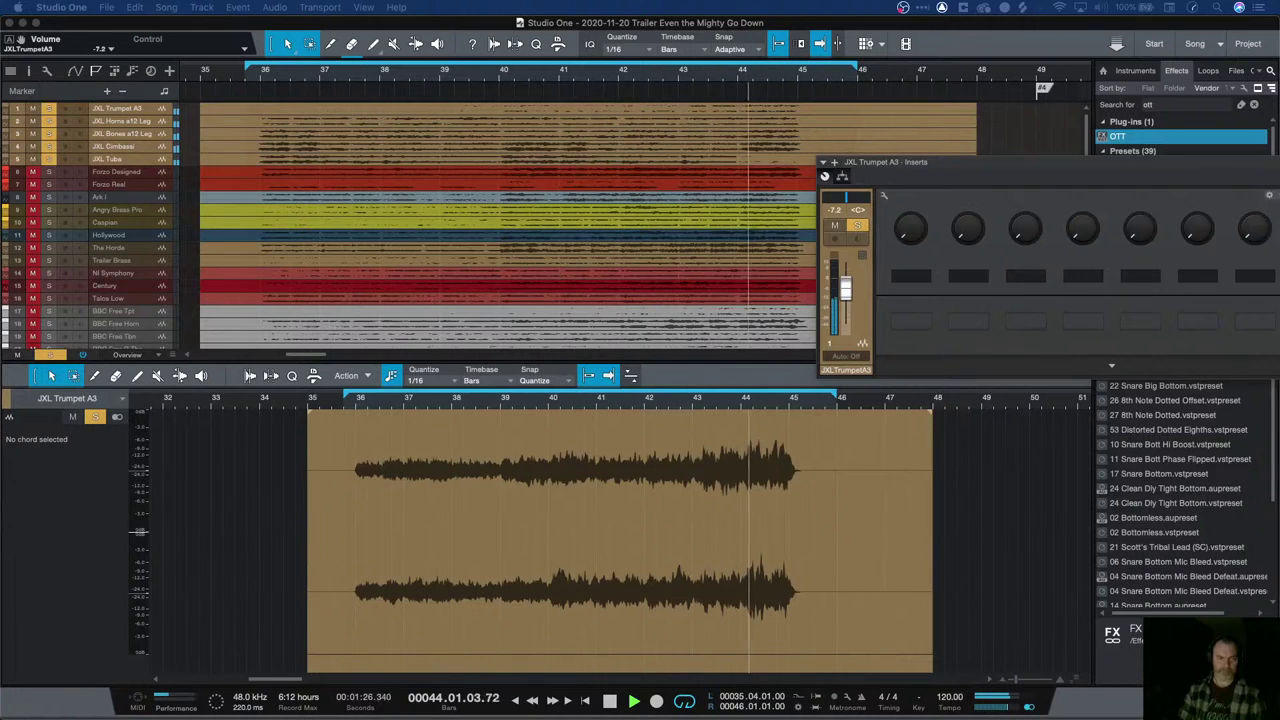
pyautogui.press('space')
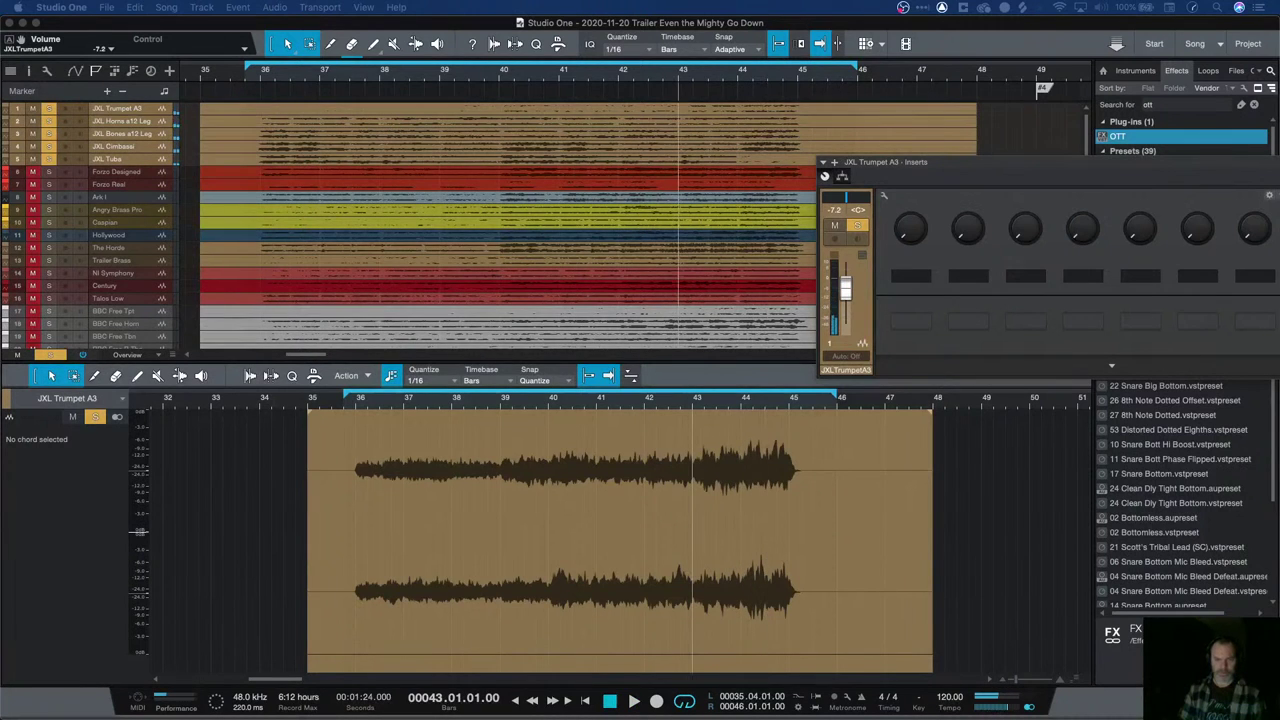
# Clear the JXL solos and audition the Ark I layer soloed from bar 43
pyautogui.press('s')
pyautogui.press('m')
pyautogui.press('space')
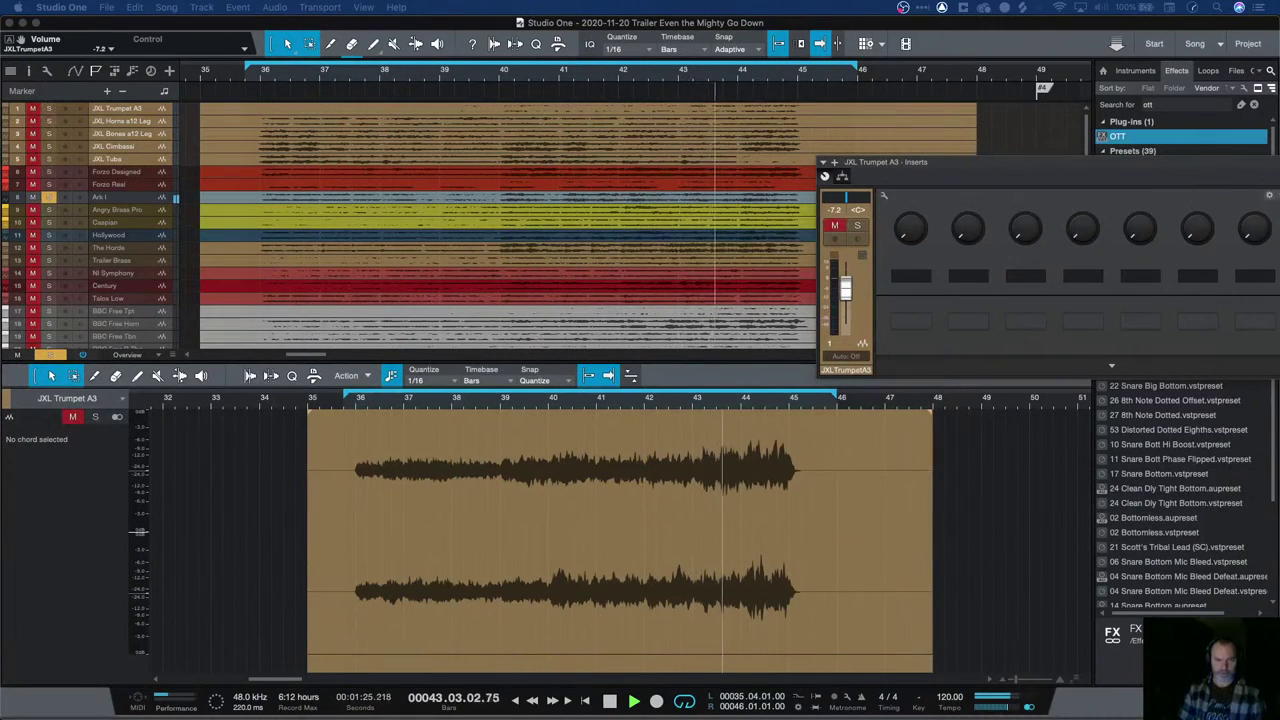
pyautogui.press('space')
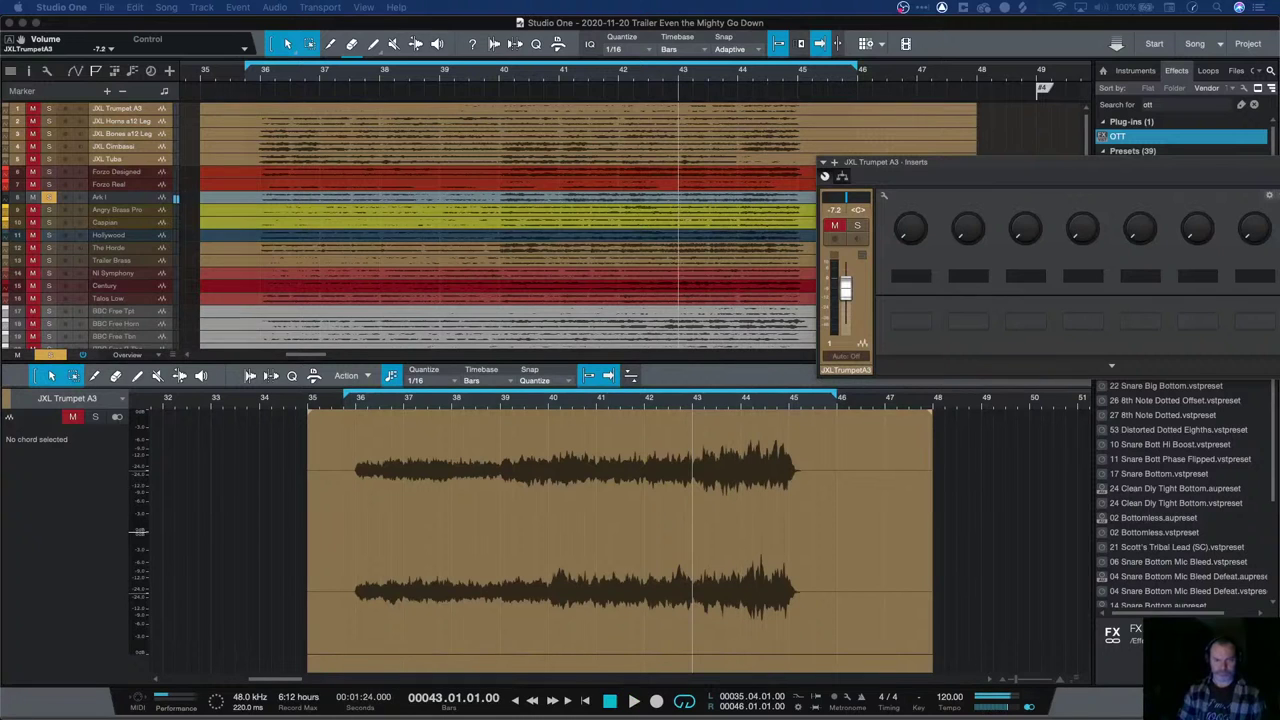
# Audition the soloed Hollywood layer from bar 43, followed by The Horde and Trailer Brass soloed together
pyautogui.press('space')
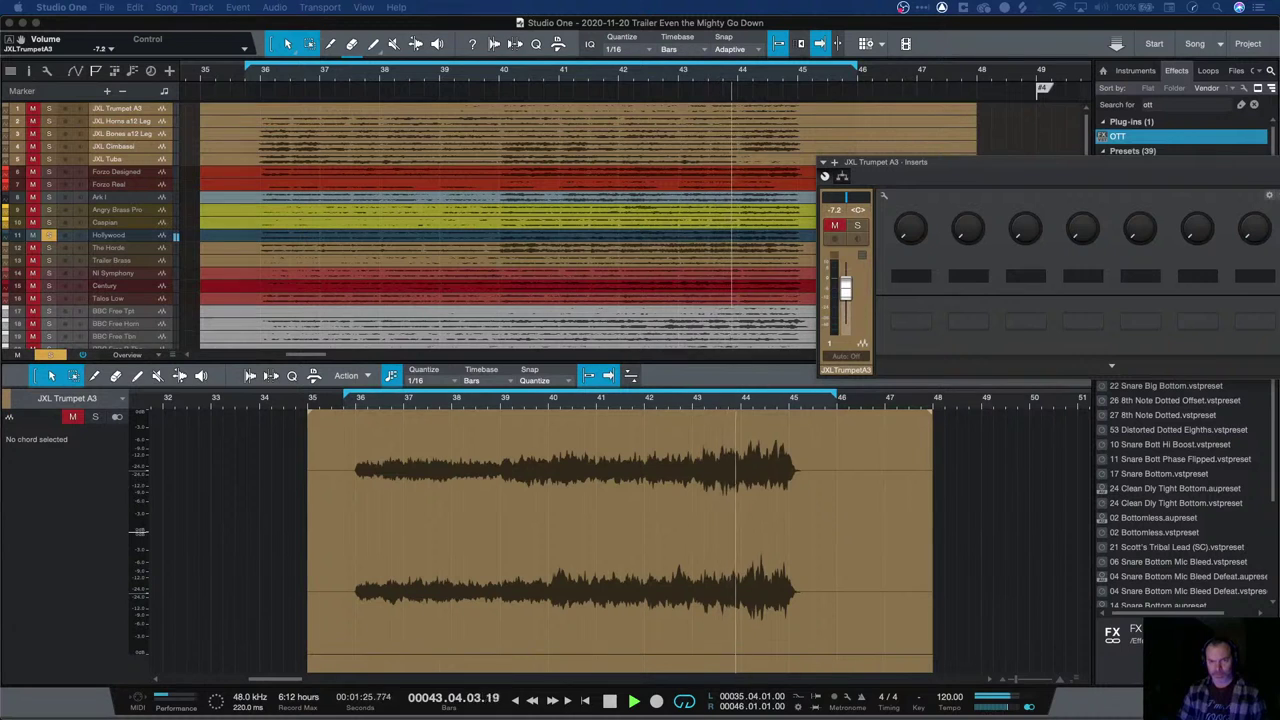
pyautogui.press('space')
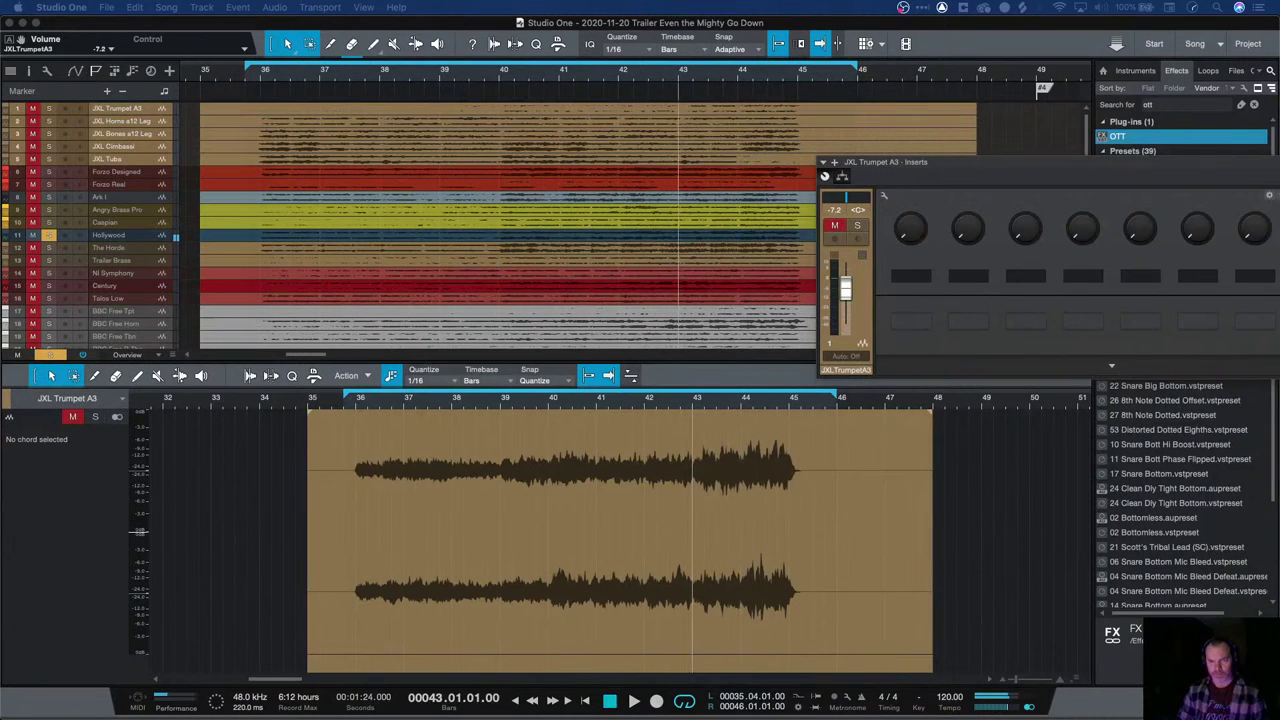
pyautogui.press('space')
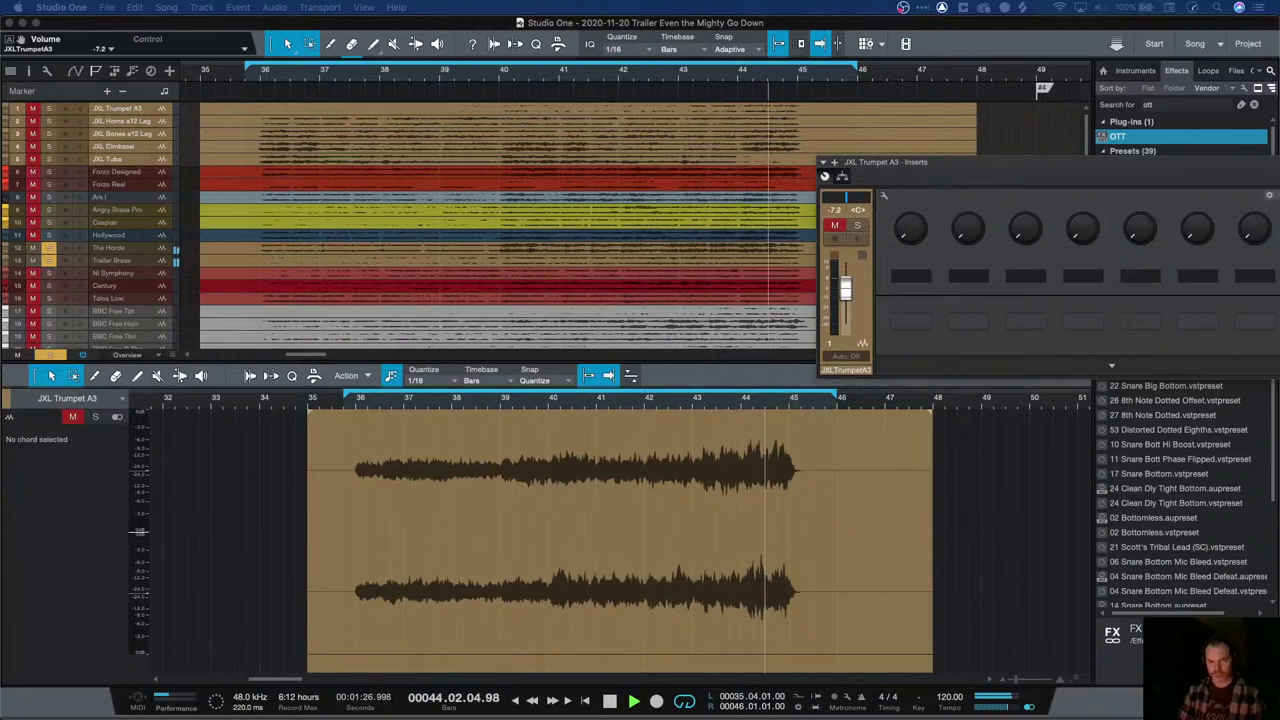
pyautogui.press('space')
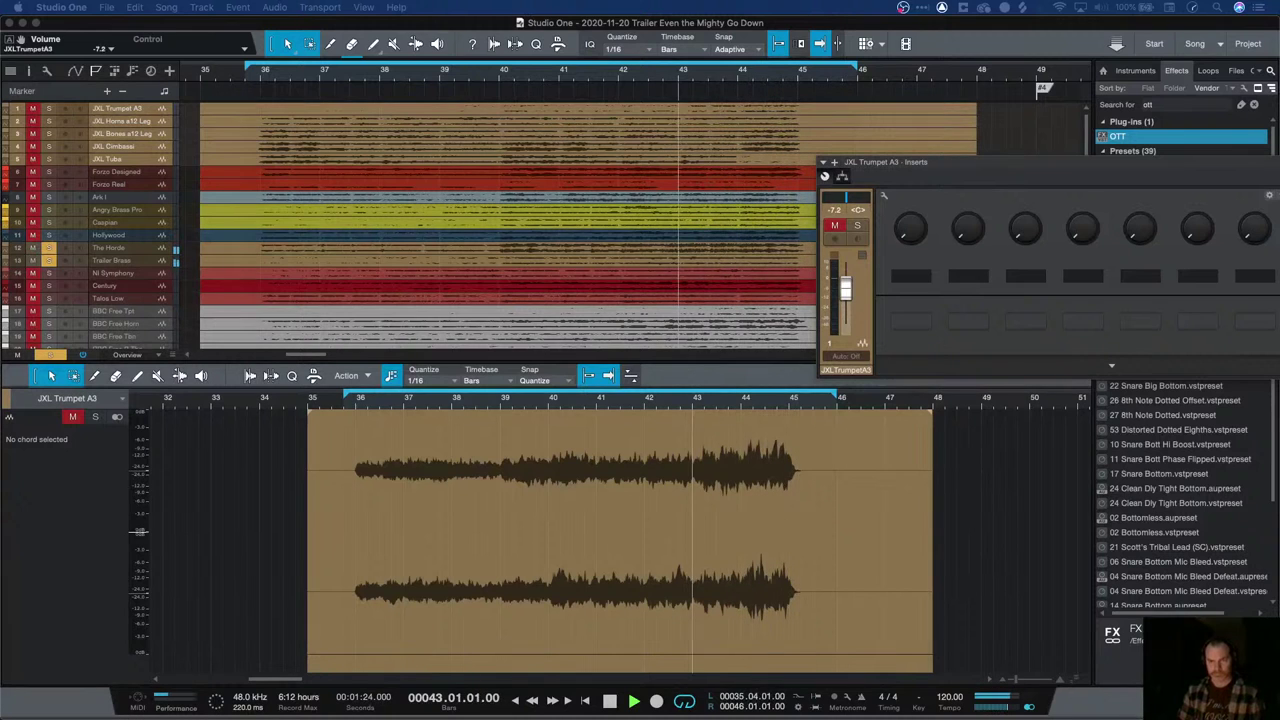
# Bring up the soloed Century layer's audio and play it from around bar 36 and again from near bar 42
pyautogui.click(352, 450)
pyautogui.press('space')
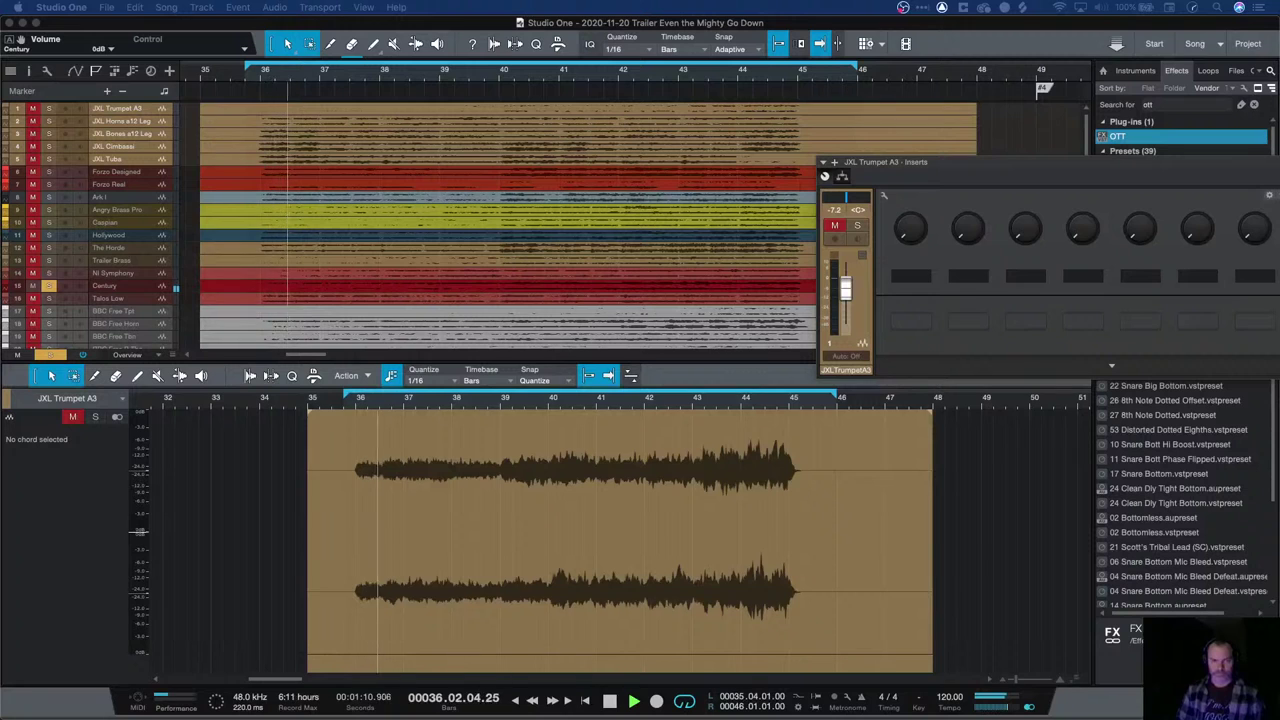
pyautogui.click(110, 286)
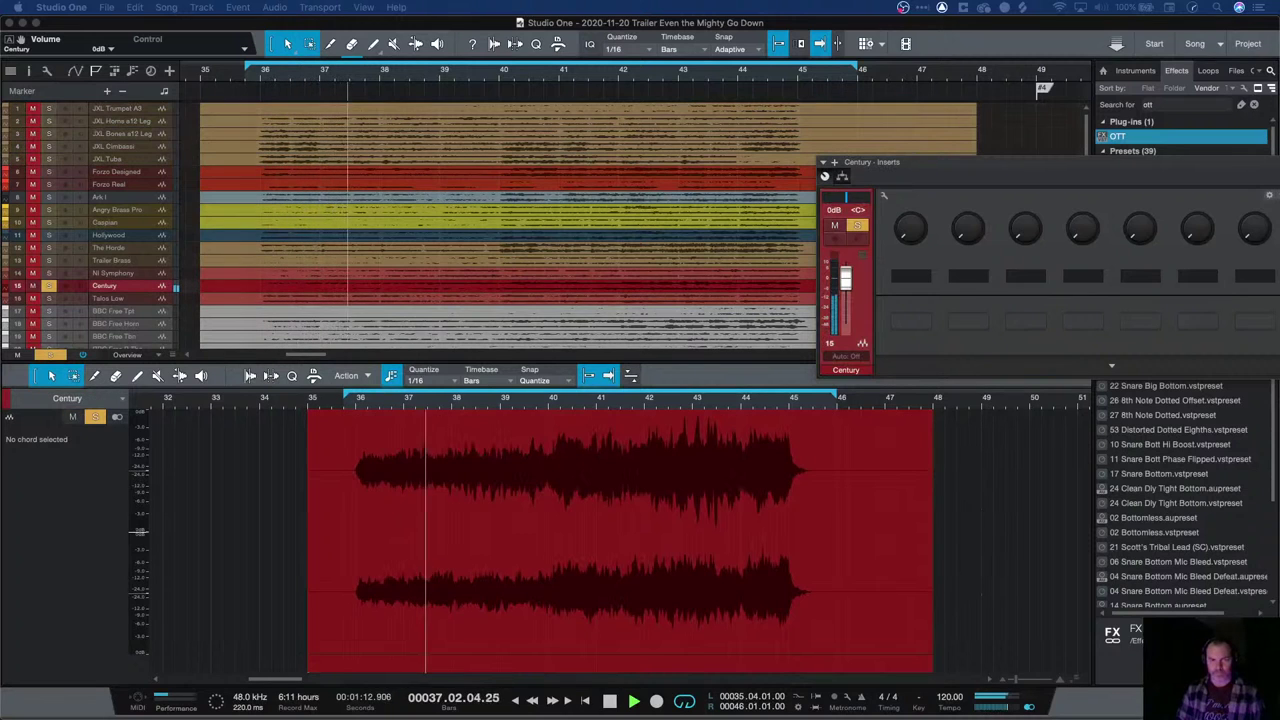
pyautogui.press('space')
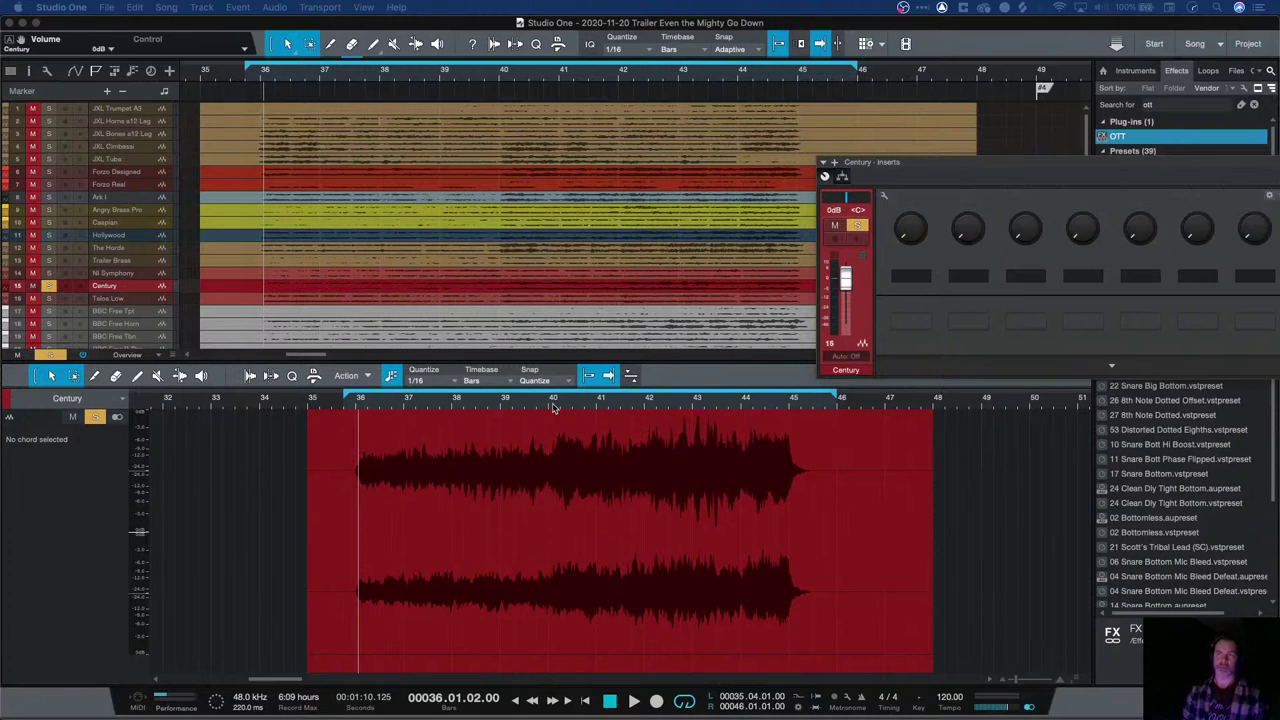
pyautogui.click(655, 406)
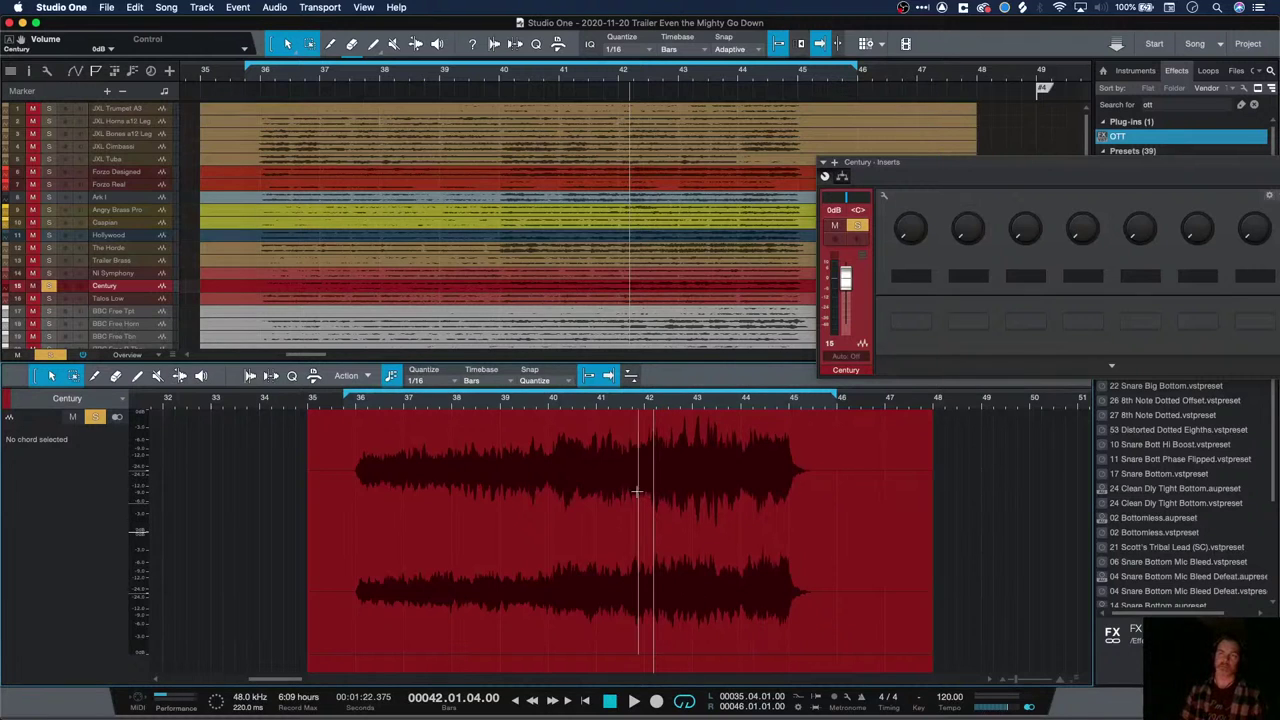
pyautogui.press('space')
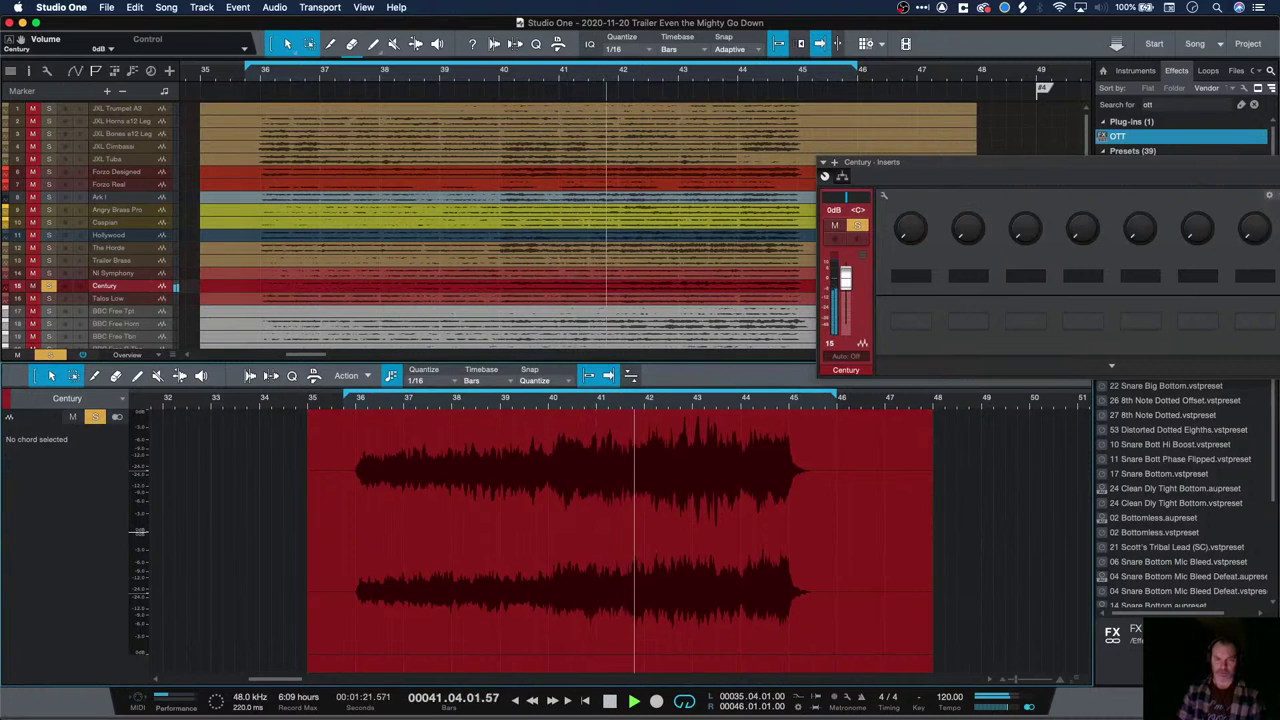
# Switch the solo from Century to Talos Low during playback, bring up its audio and stop playback
pyautogui.hotkey('shift', 's')
pyautogui.hotkey('shift', 'm')
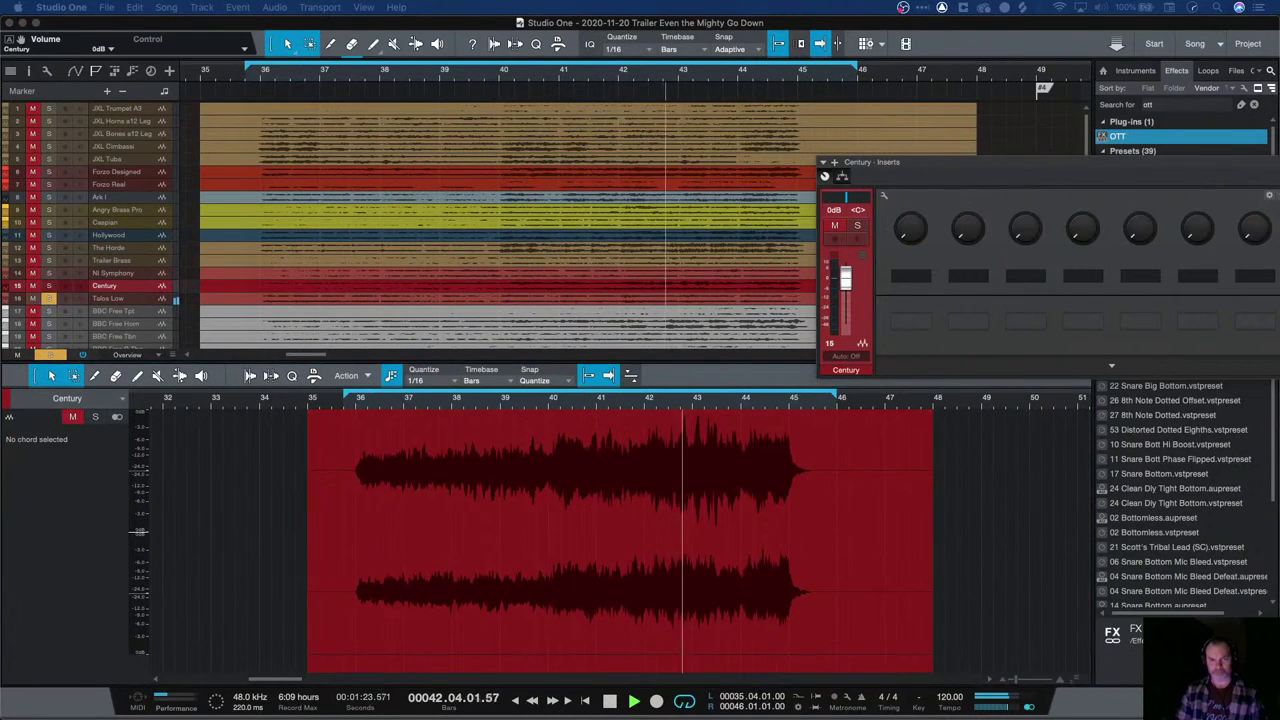
pyautogui.click(104, 299)
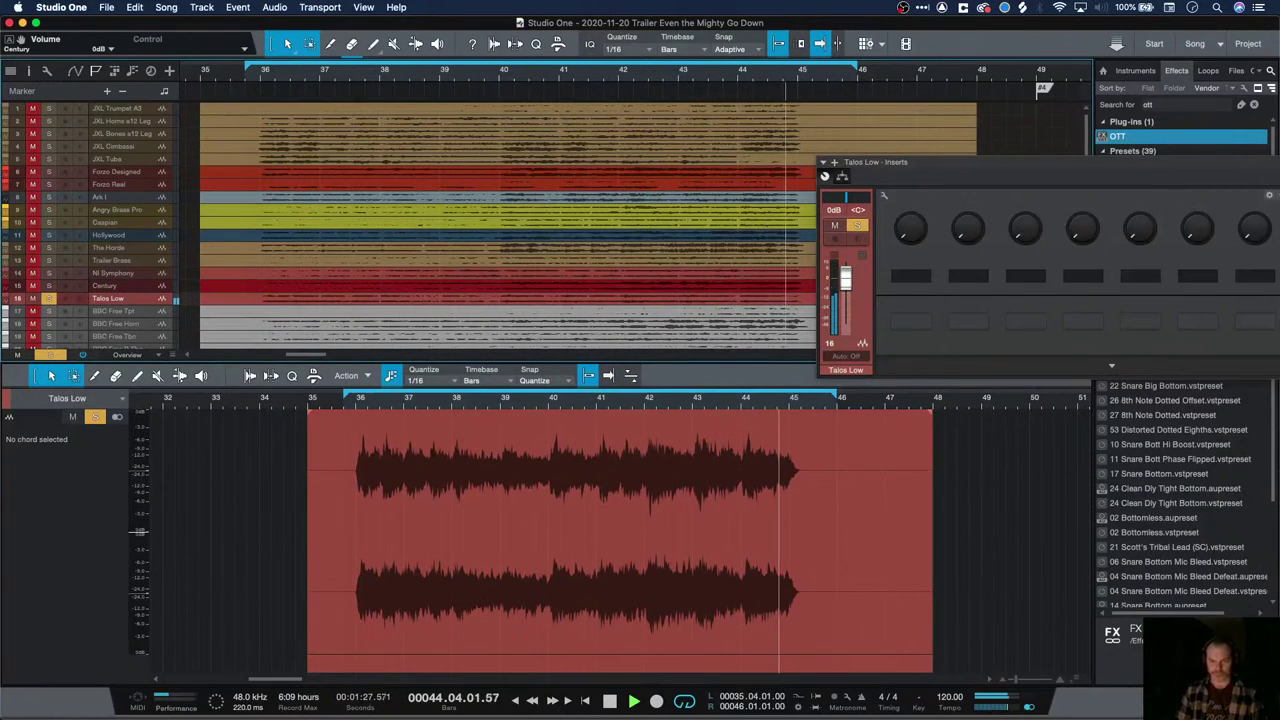
pyautogui.press('space')
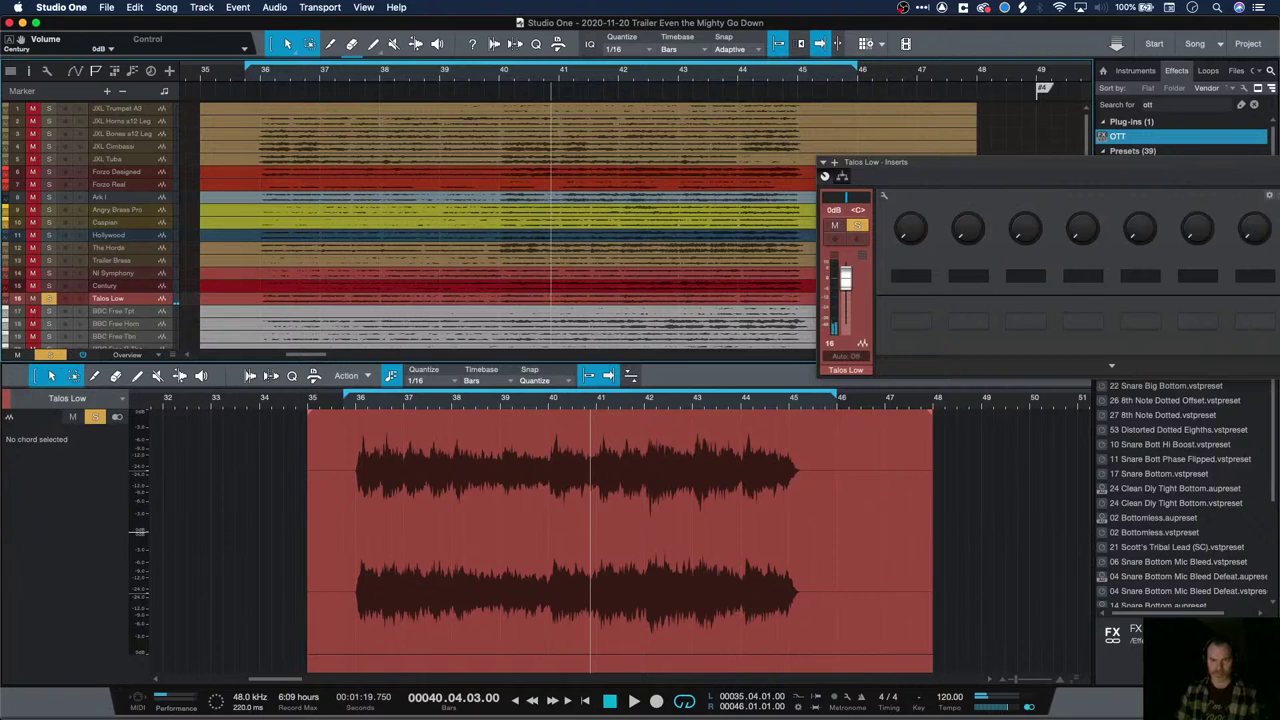
# Clear the Talos Low solo and briefly play all layers together from just before bar 41
pyautogui.press('s')
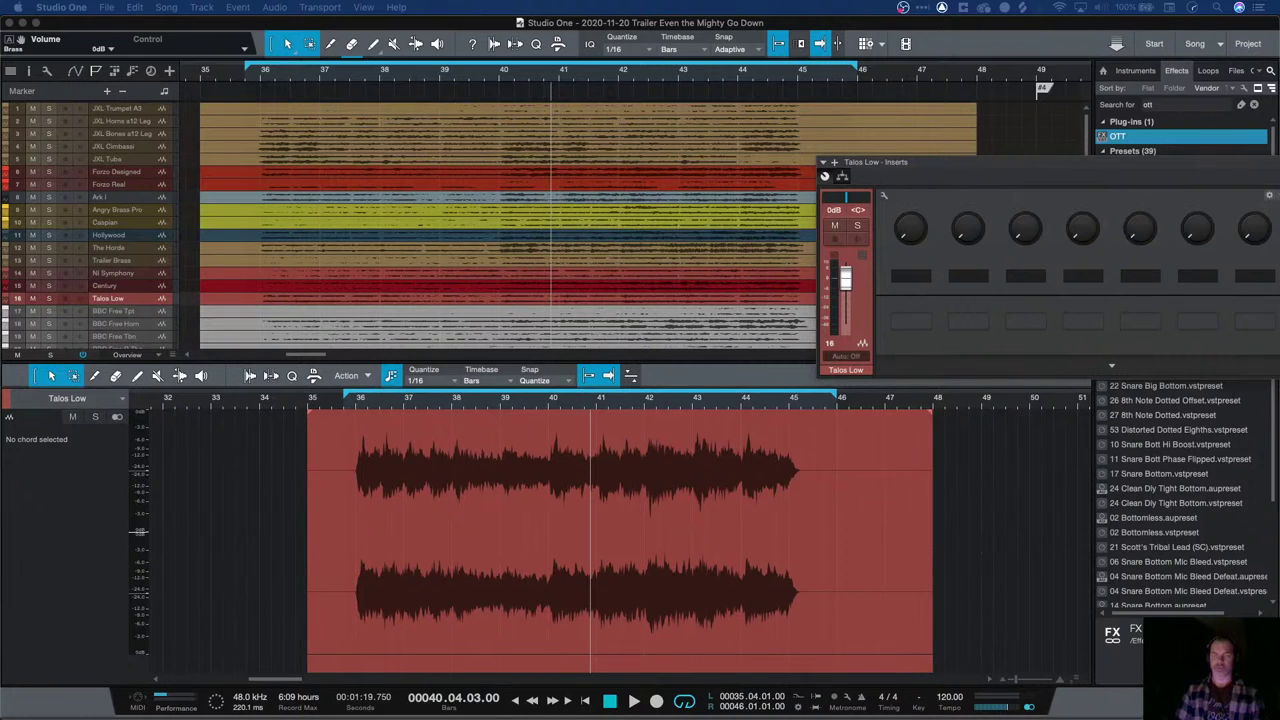
pyautogui.press('space')
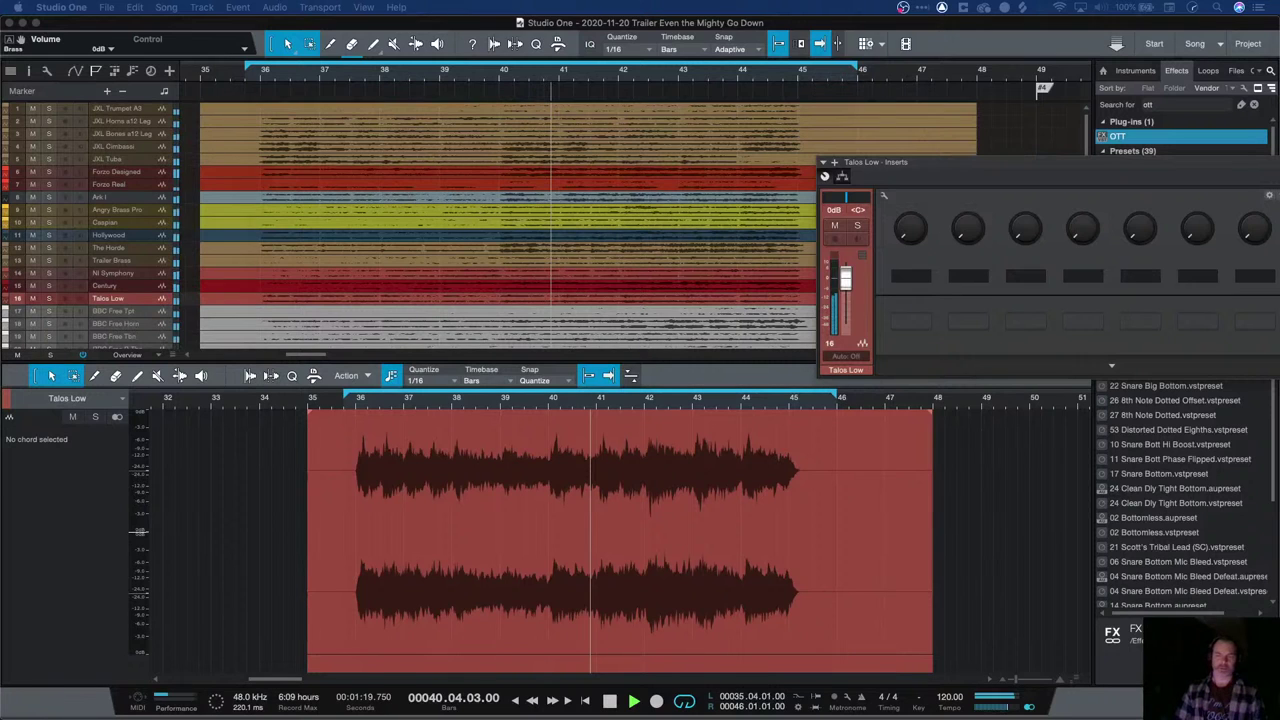
pyautogui.press('space')
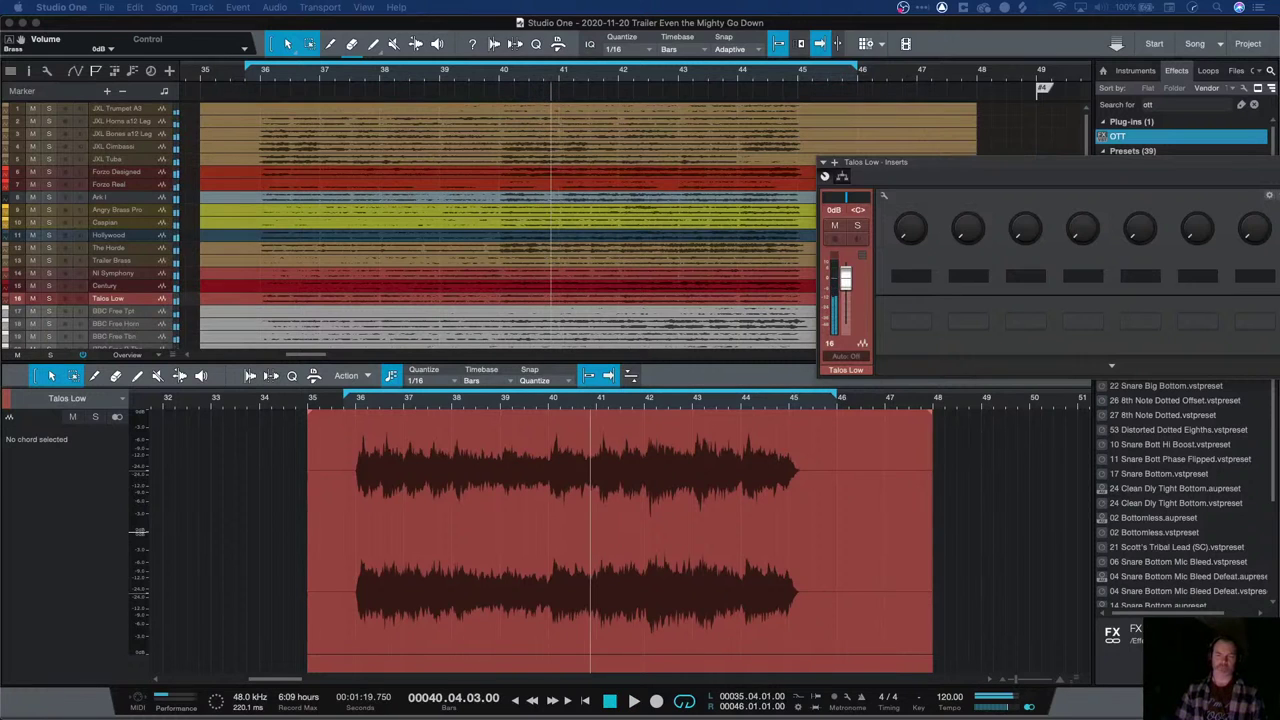
# Play the full mix from just before bar 36 with the Main channel's FabFilter Pro-MB shown, then close the inserts window
pyautogui.click(338, 410)
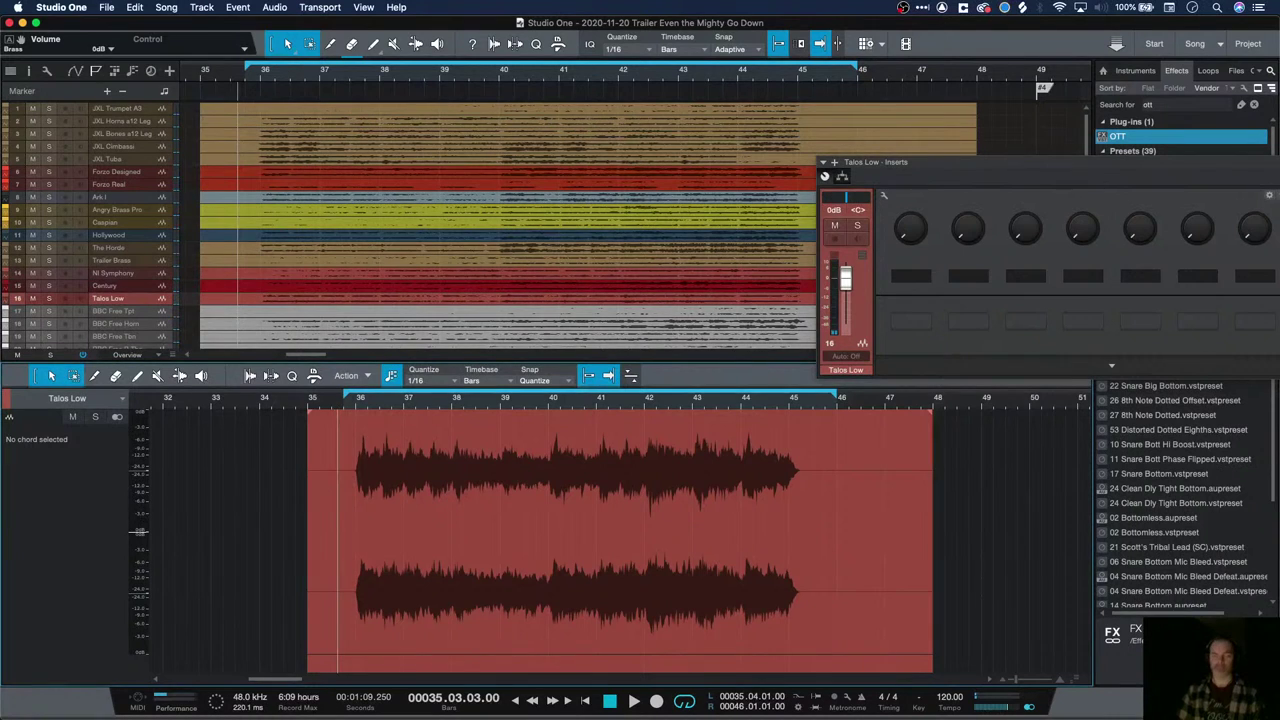
pyautogui.press('space')
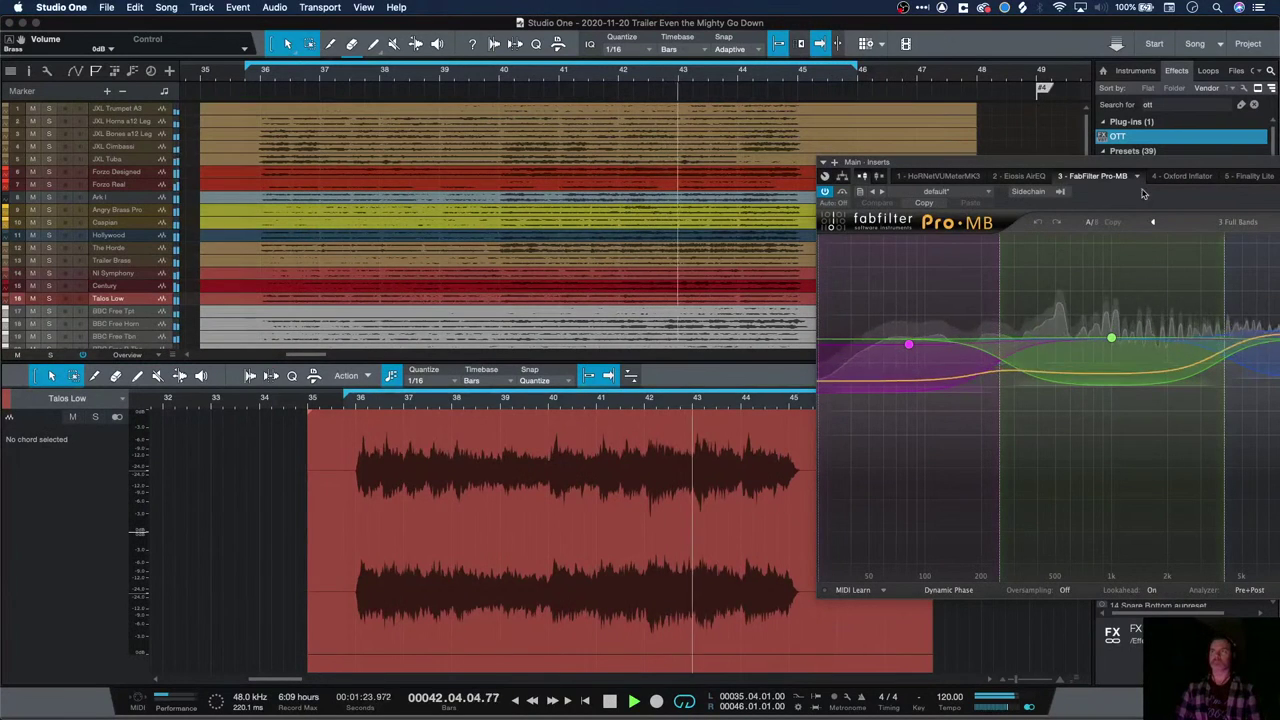
pyautogui.moveTo(1110, 161); pyautogui.dragTo(1135, 183)
pyautogui.press('space')
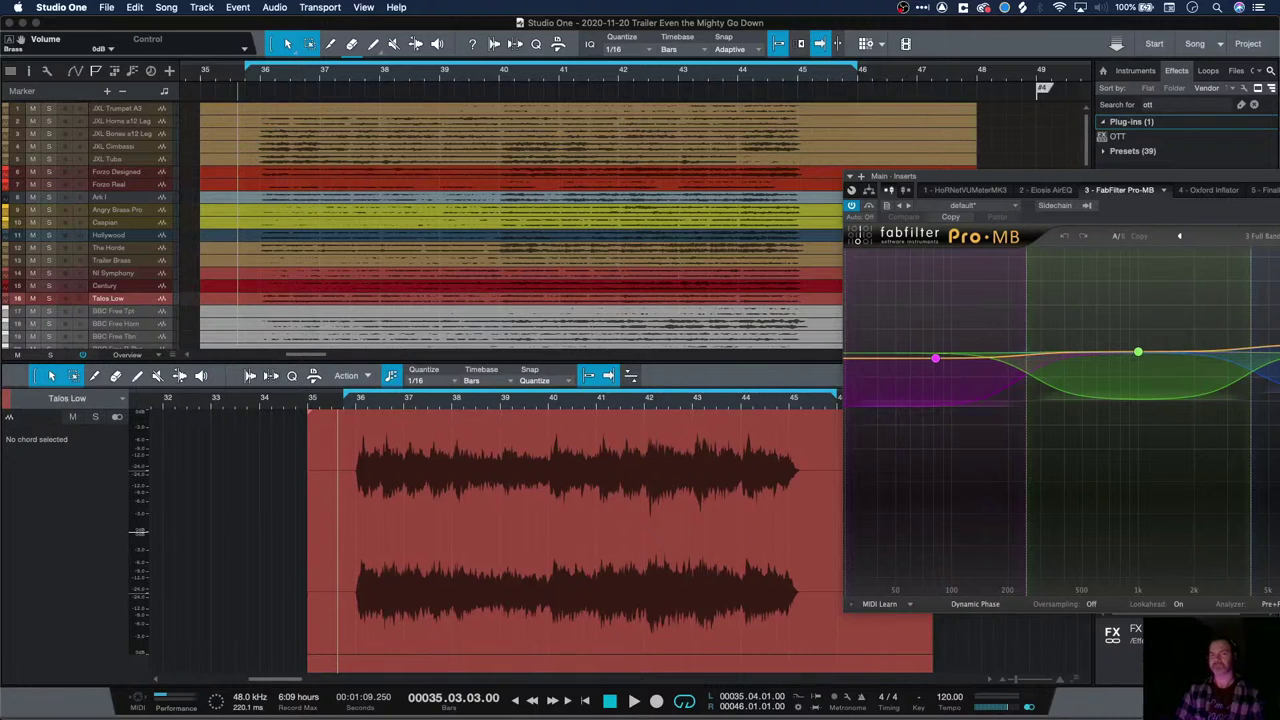
pyautogui.press('super+w')
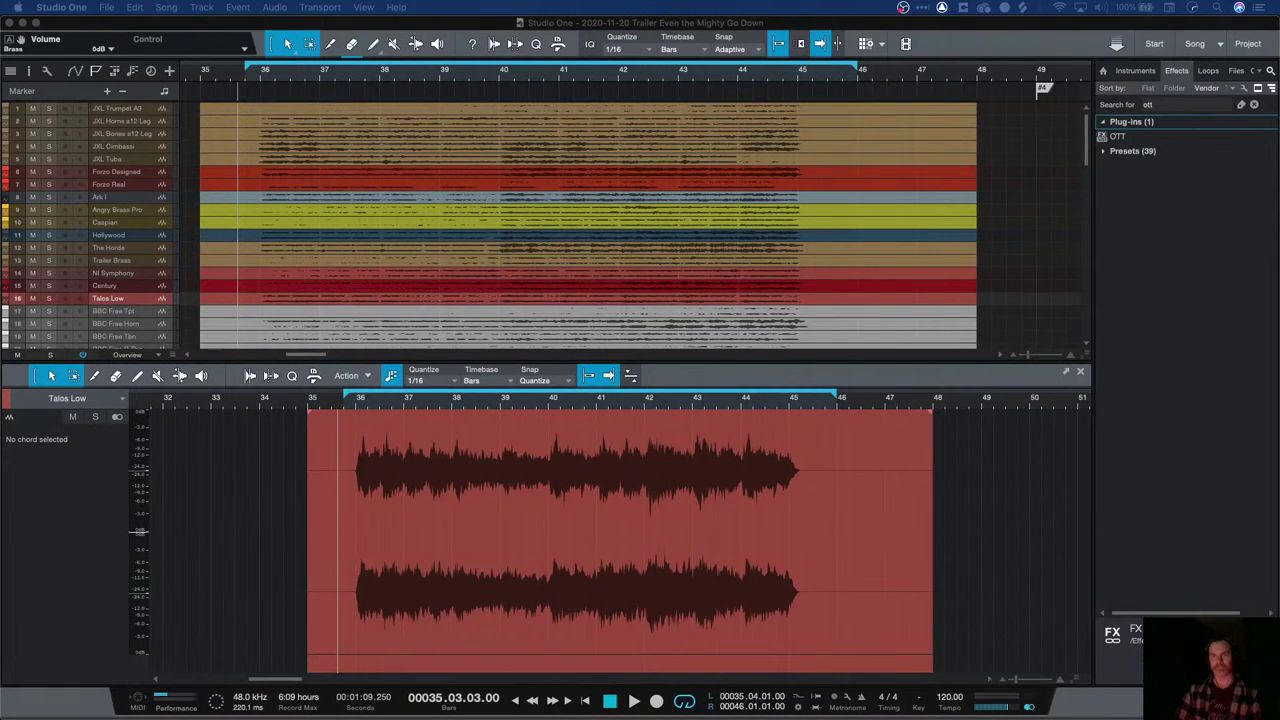